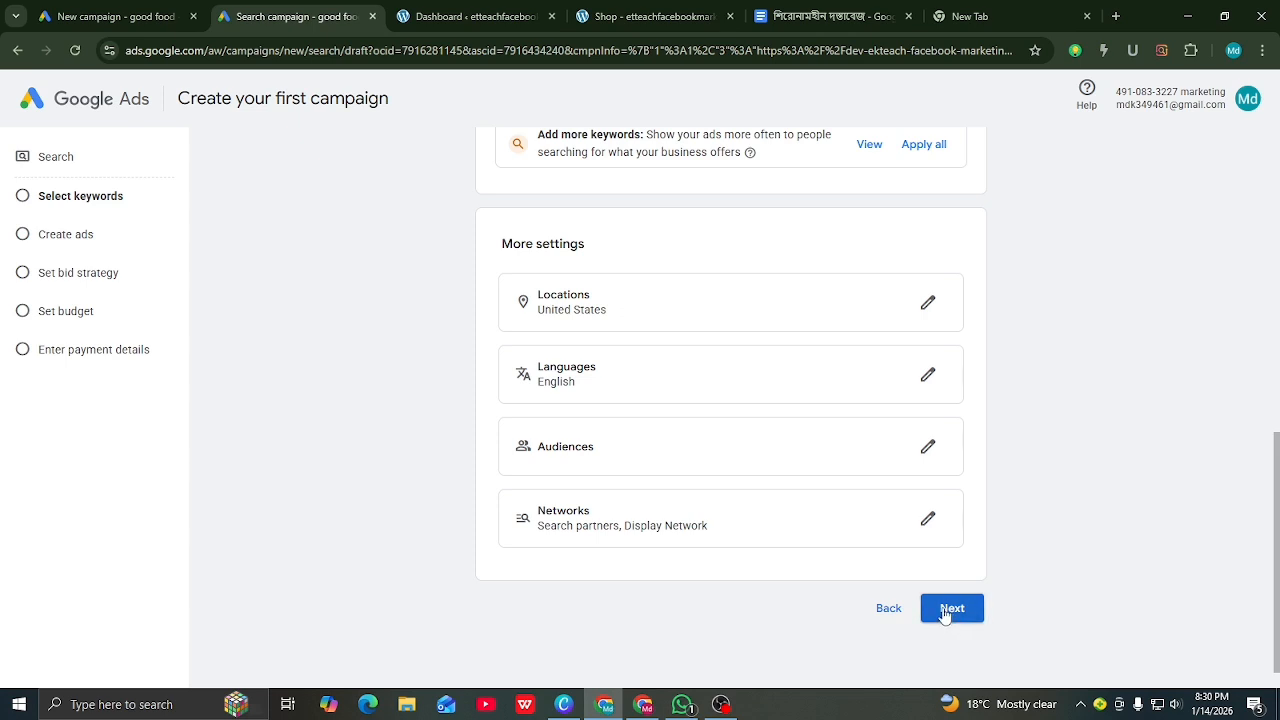
# Step: Continue from the keyword settings to the Create an ad form and review it
pyautogui.click(951, 610)
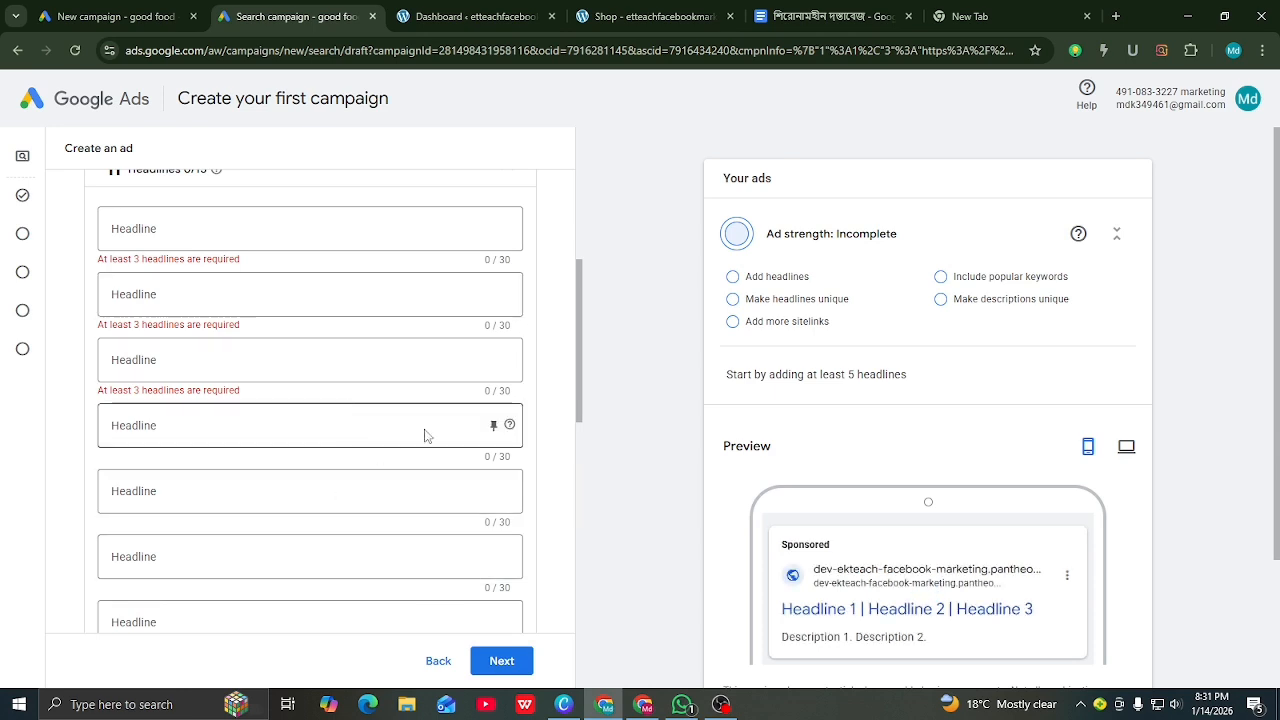
pyautogui.scroll(3, 258, 300)
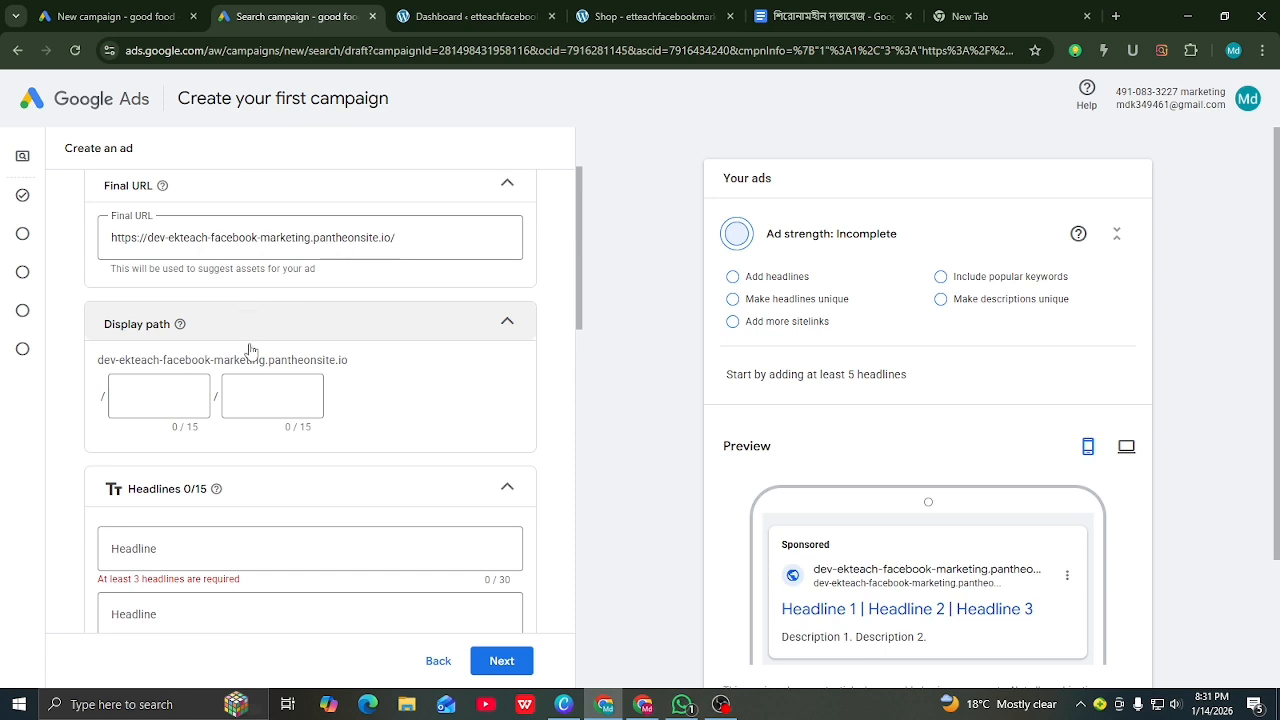
pyautogui.scroll(-3, 266, 328)
pyautogui.scroll(-3, 265, 329)
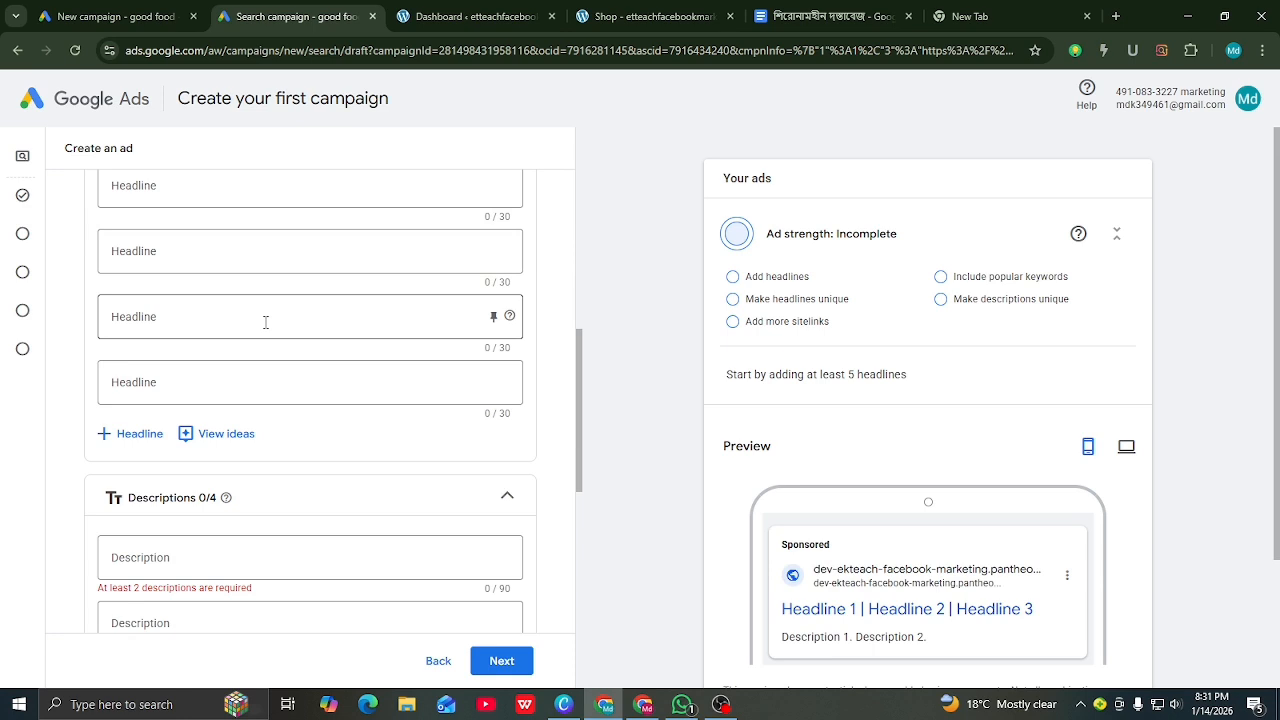
# Step: Select the ad's Final URL field, then switch to the WordPress dashboard
pyautogui.scroll(5, 266, 322)
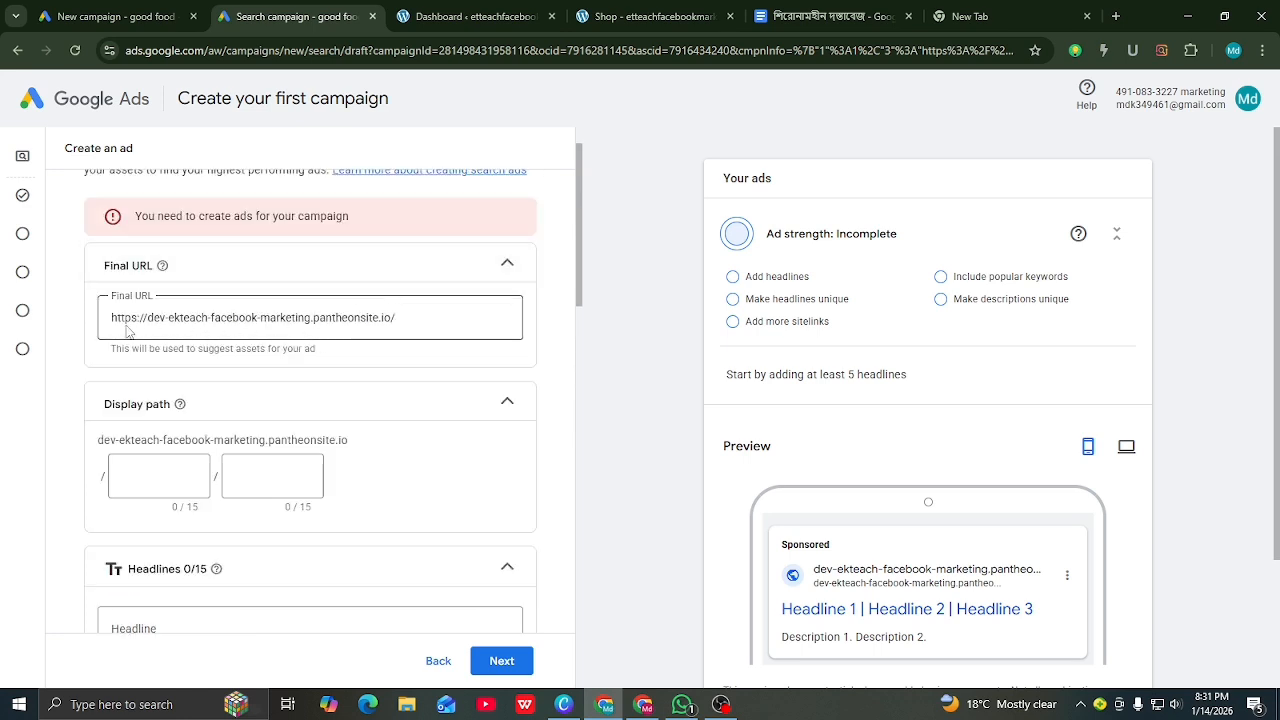
pyautogui.click(402, 320)
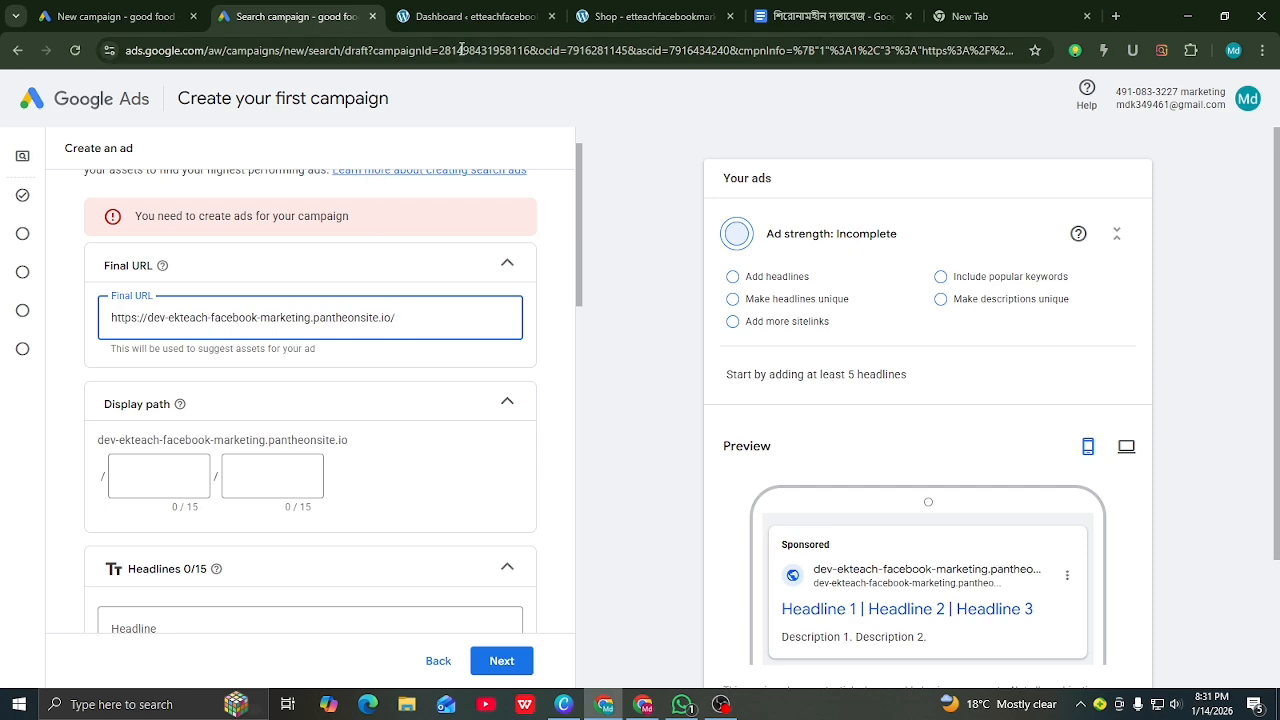
pyautogui.click(462, 17)
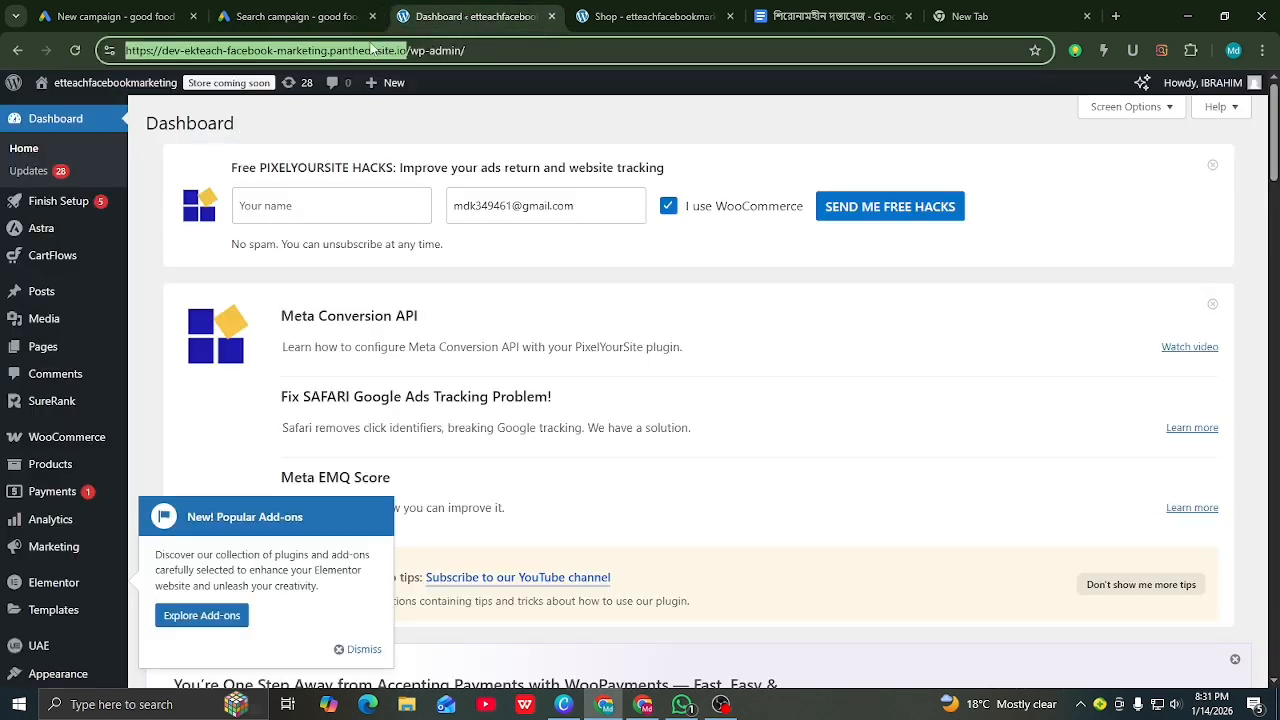
# Step: After checking the Shop tab, open the Organic Store's live homepage via Visit Site
pyautogui.click(622, 16)
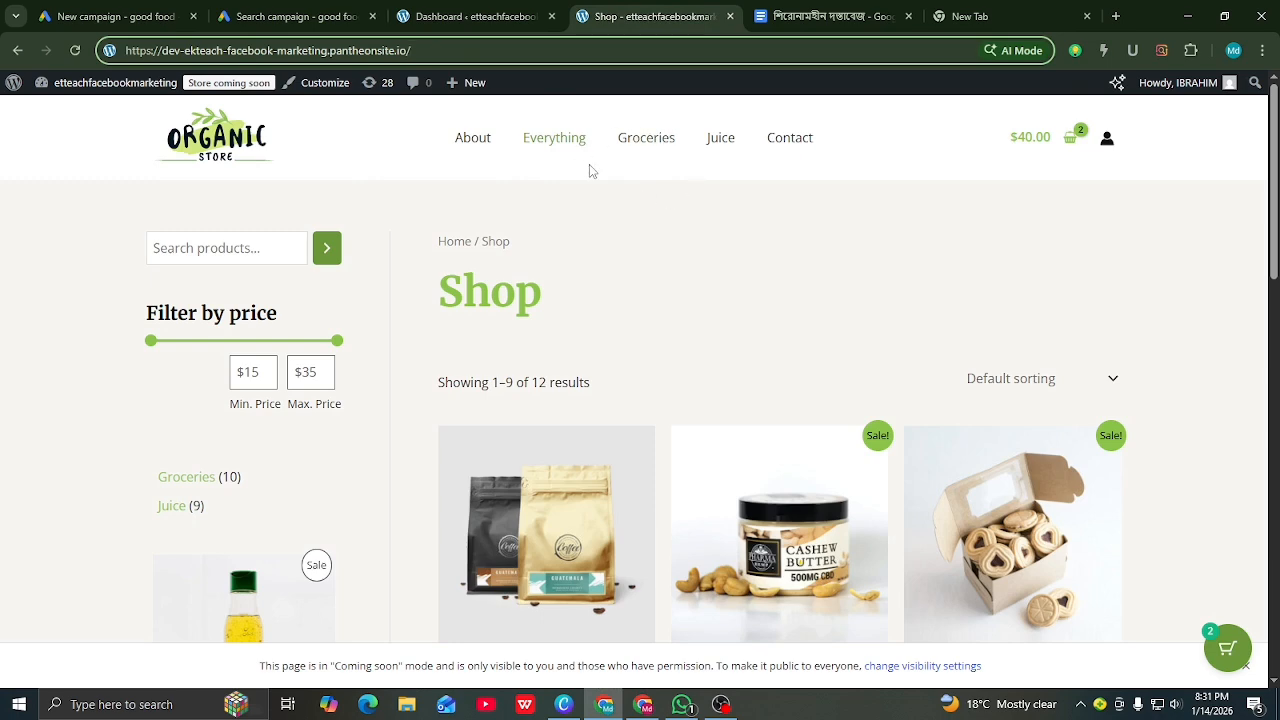
pyautogui.click(493, 19)
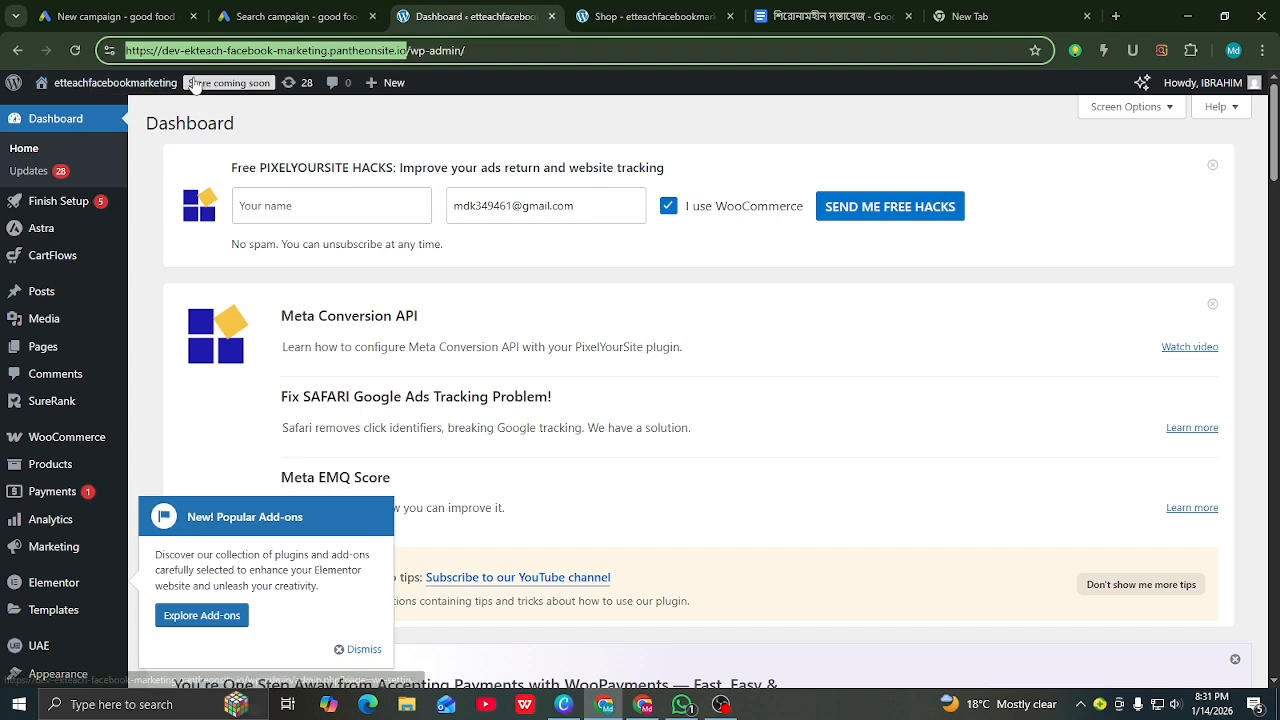
pyautogui.moveTo(45, 85)
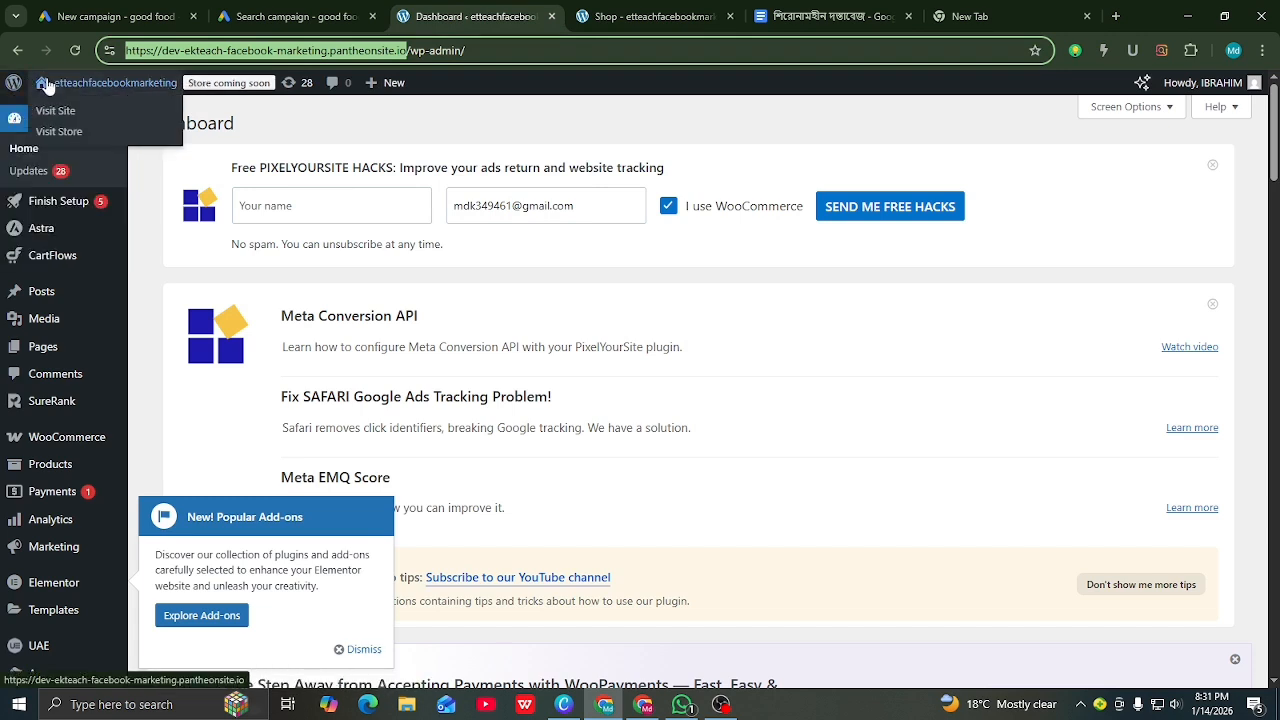
pyautogui.click(74, 114)
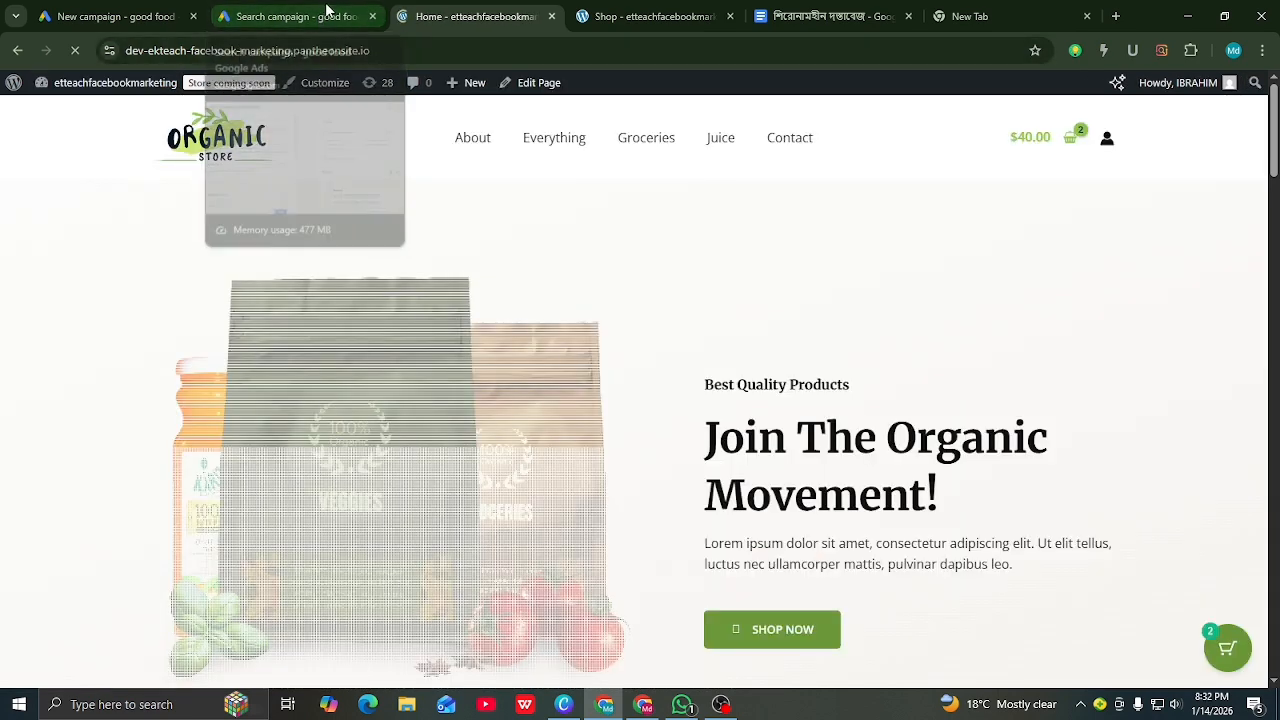
# Step: Glance at the Google Ads form, then browse the store homepage
pyautogui.click(295, 16)
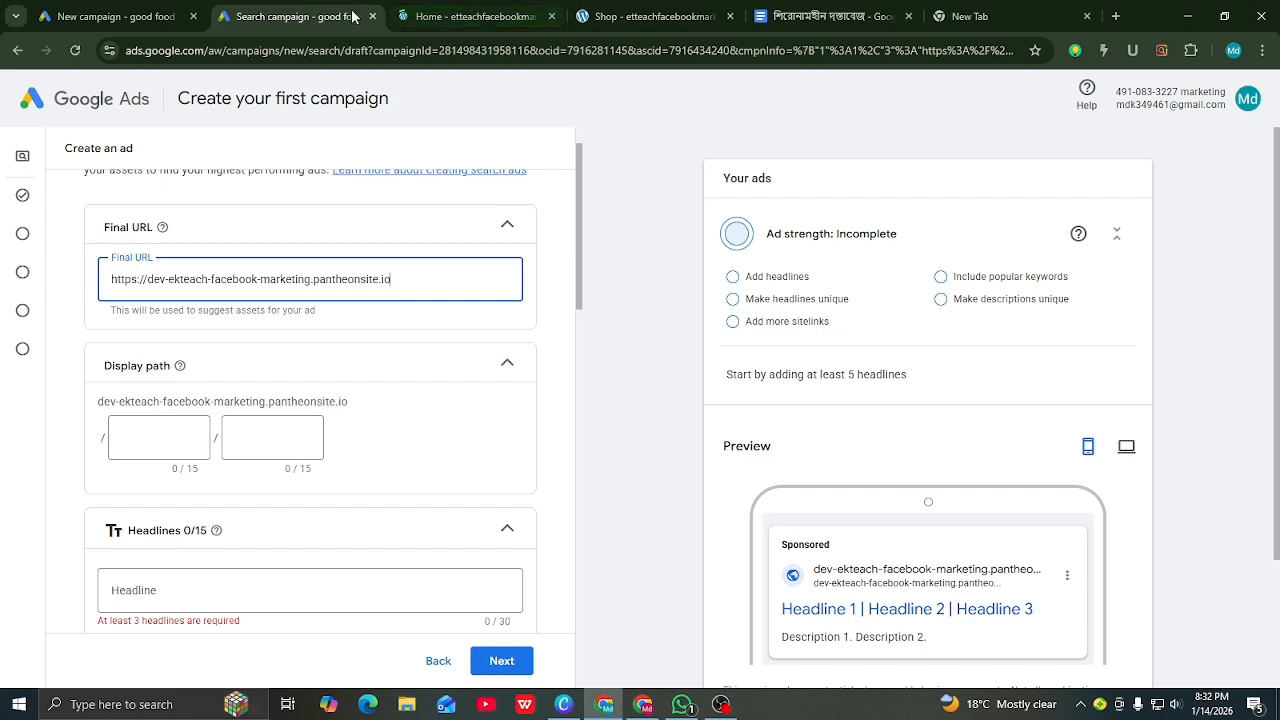
pyautogui.click(466, 16)
pyautogui.scroll(-3, 427, 337)
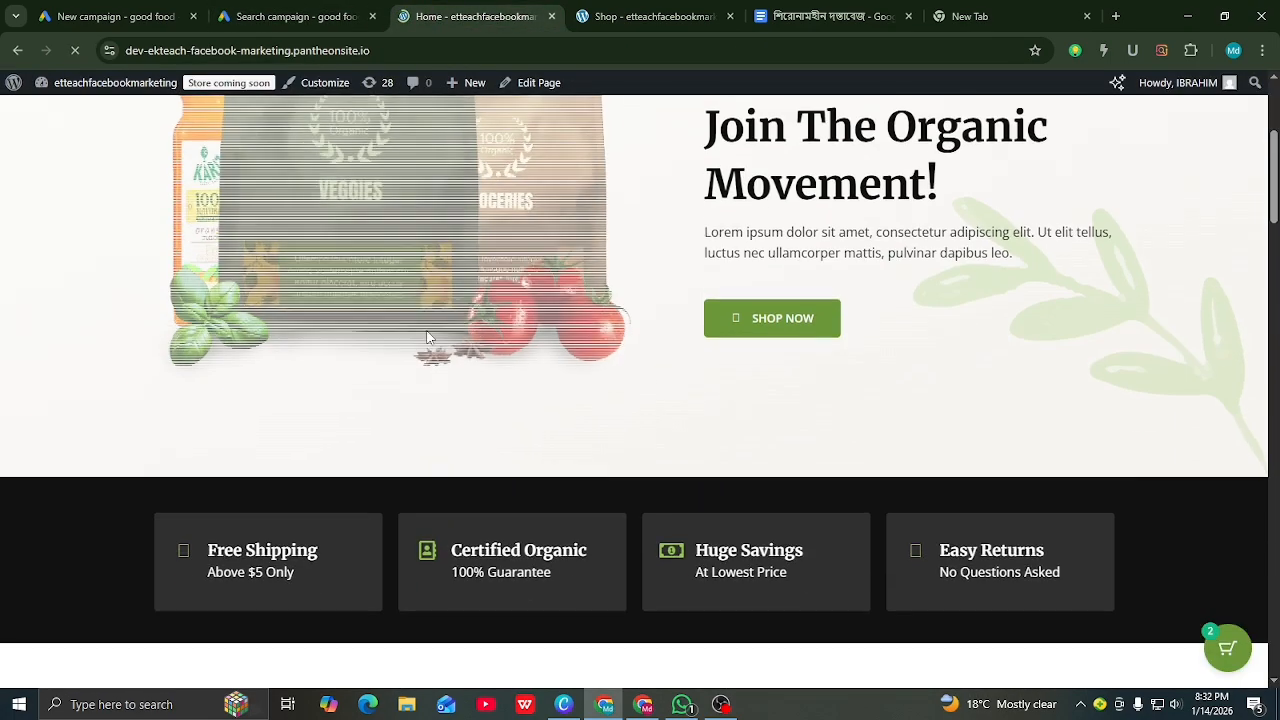
pyautogui.scroll(-9, 427, 337)
pyautogui.scroll(3, 427, 336)
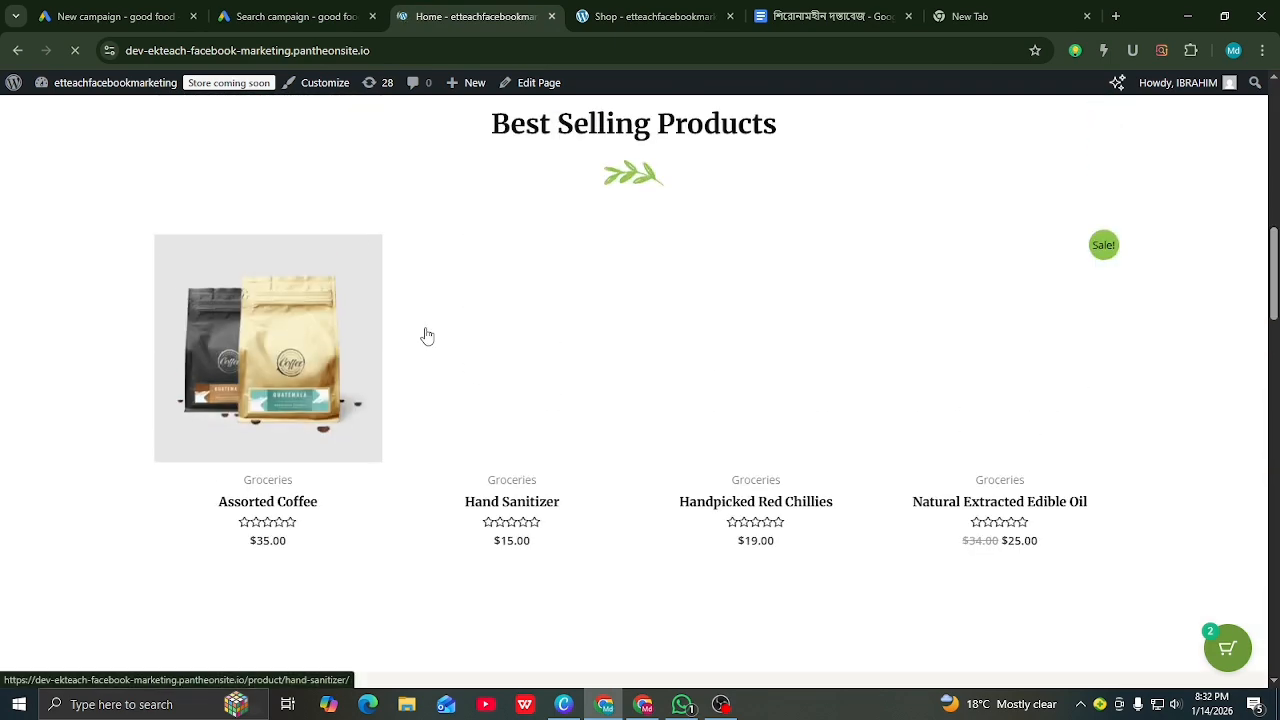
pyautogui.scroll(-8, 427, 336)
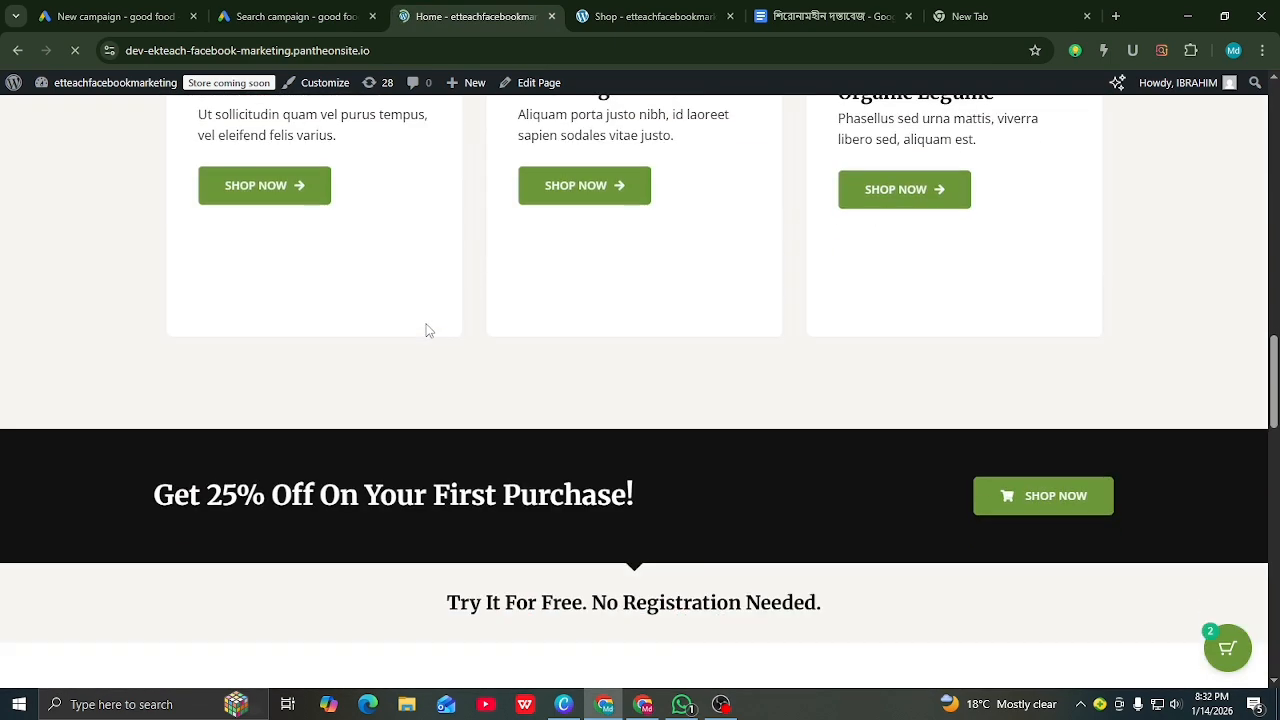
pyautogui.scroll(-10, 425, 338)
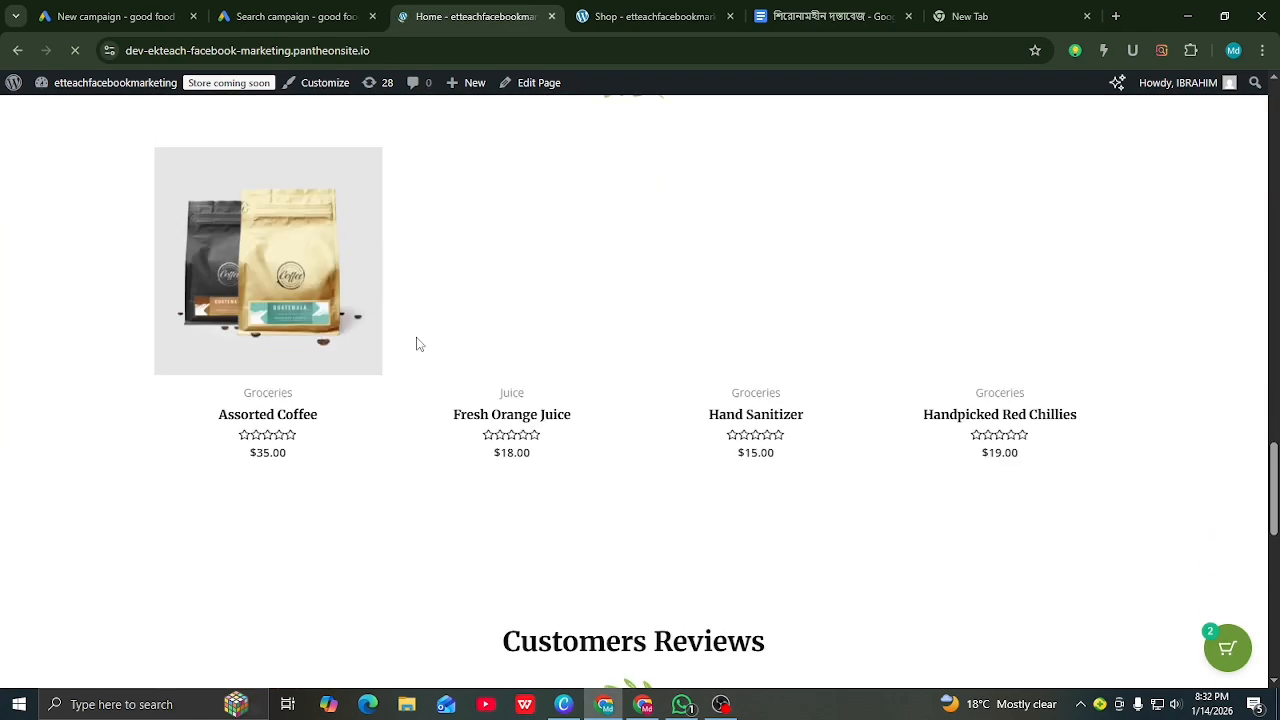
pyautogui.scroll(-6, 419, 353)
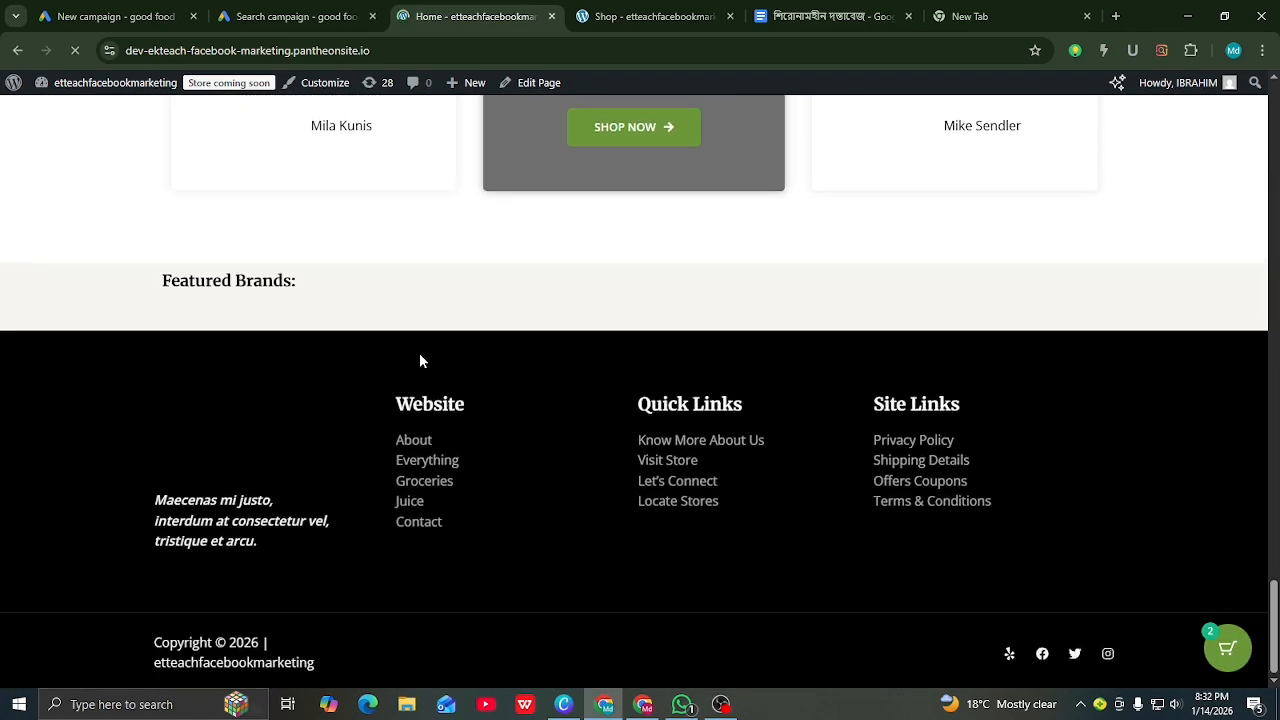
pyautogui.scroll(15, 420, 360)
pyautogui.scroll(15, 405, 372)
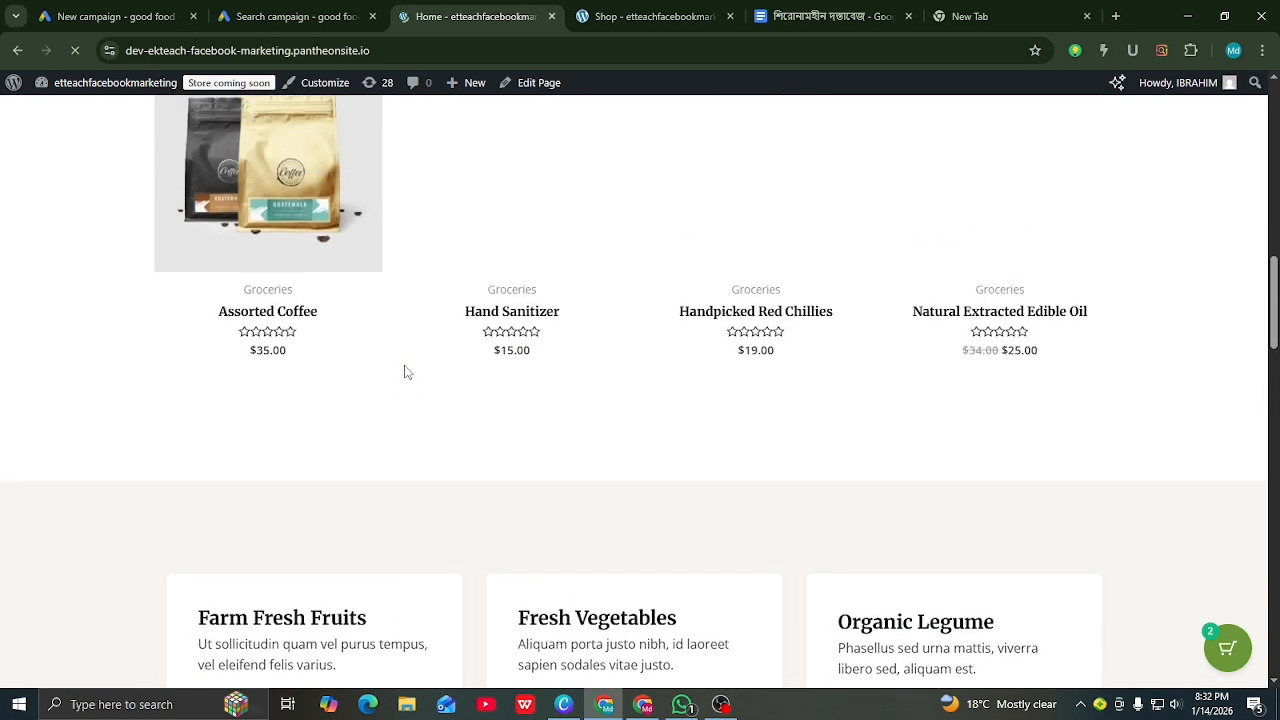
pyautogui.scroll(3, 399, 375)
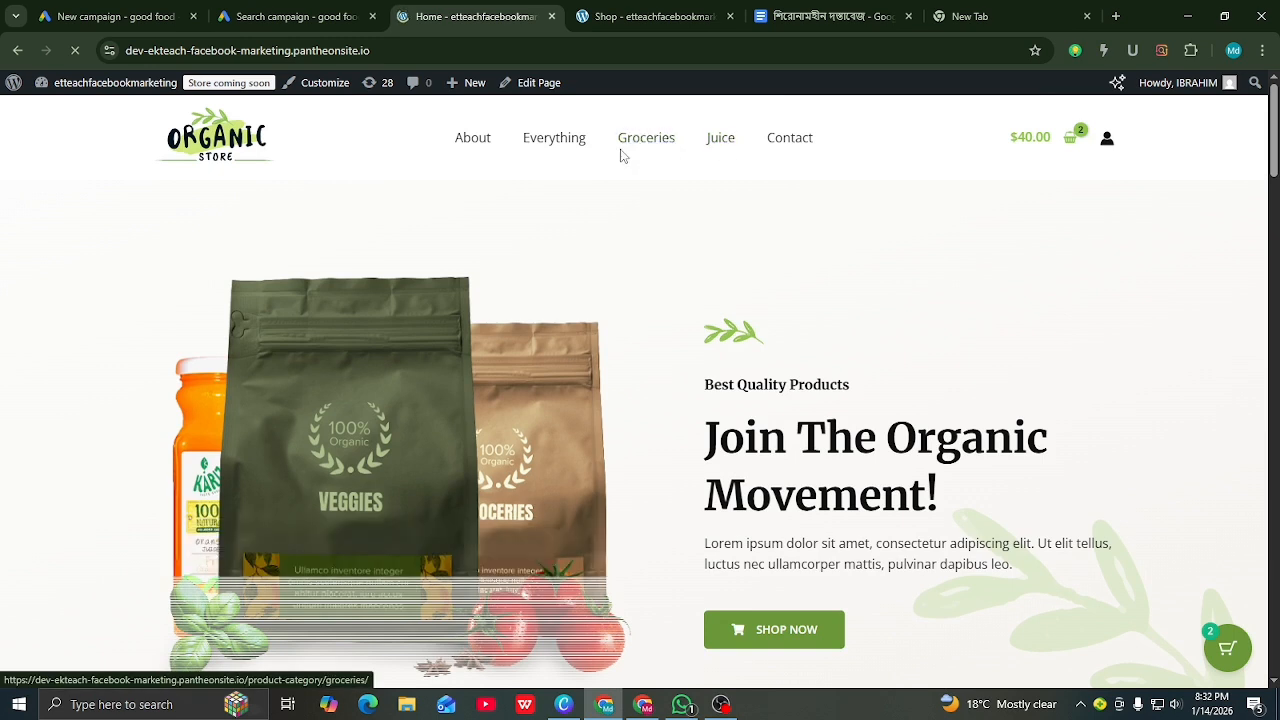
# Step: Open the Groceries category page and select its /product-category/groceries/ address for copying
pyautogui.click(640, 145)
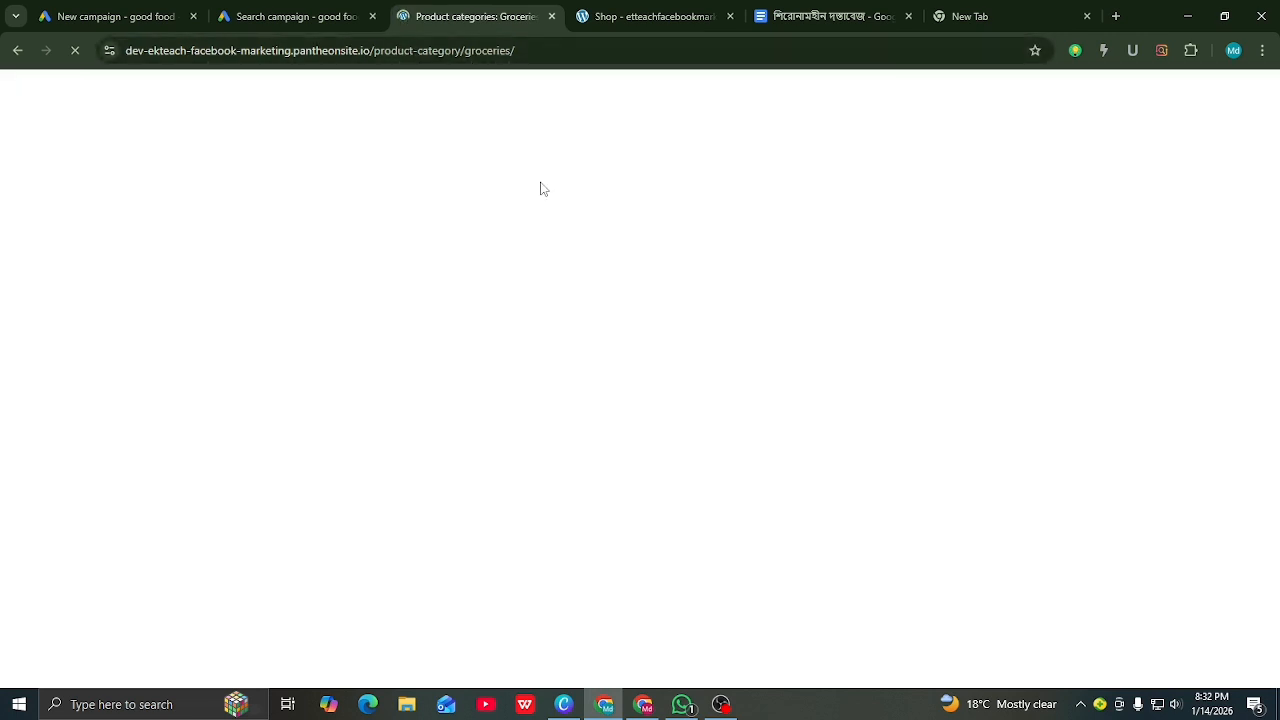
pyautogui.moveTo(521, 49); pyautogui.dragTo(135, 50)
pyautogui.rightClick(148, 52)
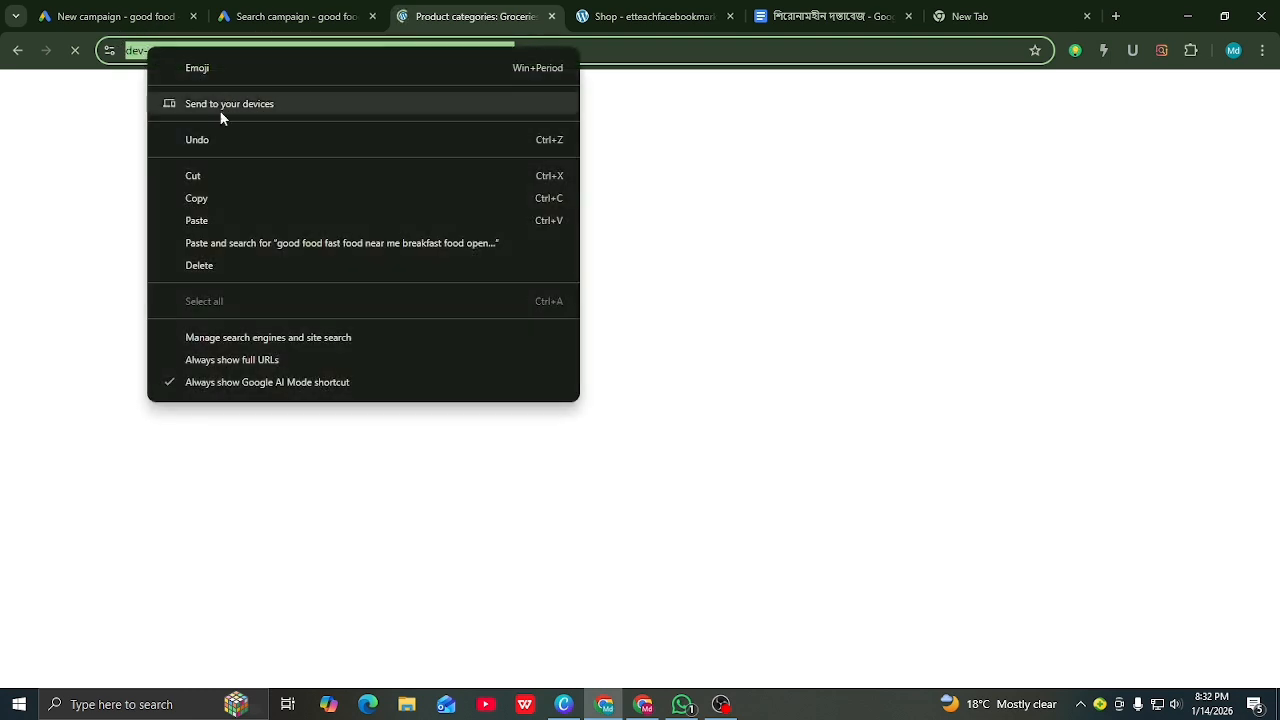
pyautogui.click(202, 199)
pyautogui.click(282, 15)
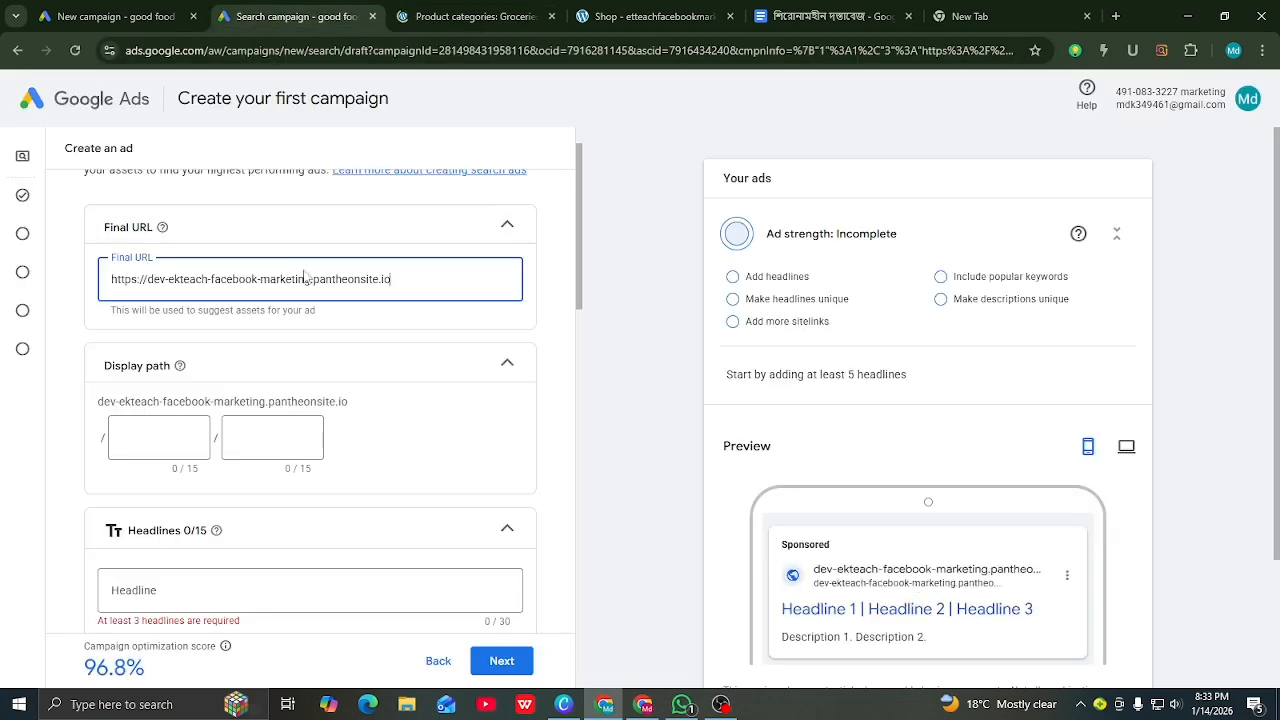
pyautogui.moveTo(395, 280); pyautogui.dragTo(112, 267)
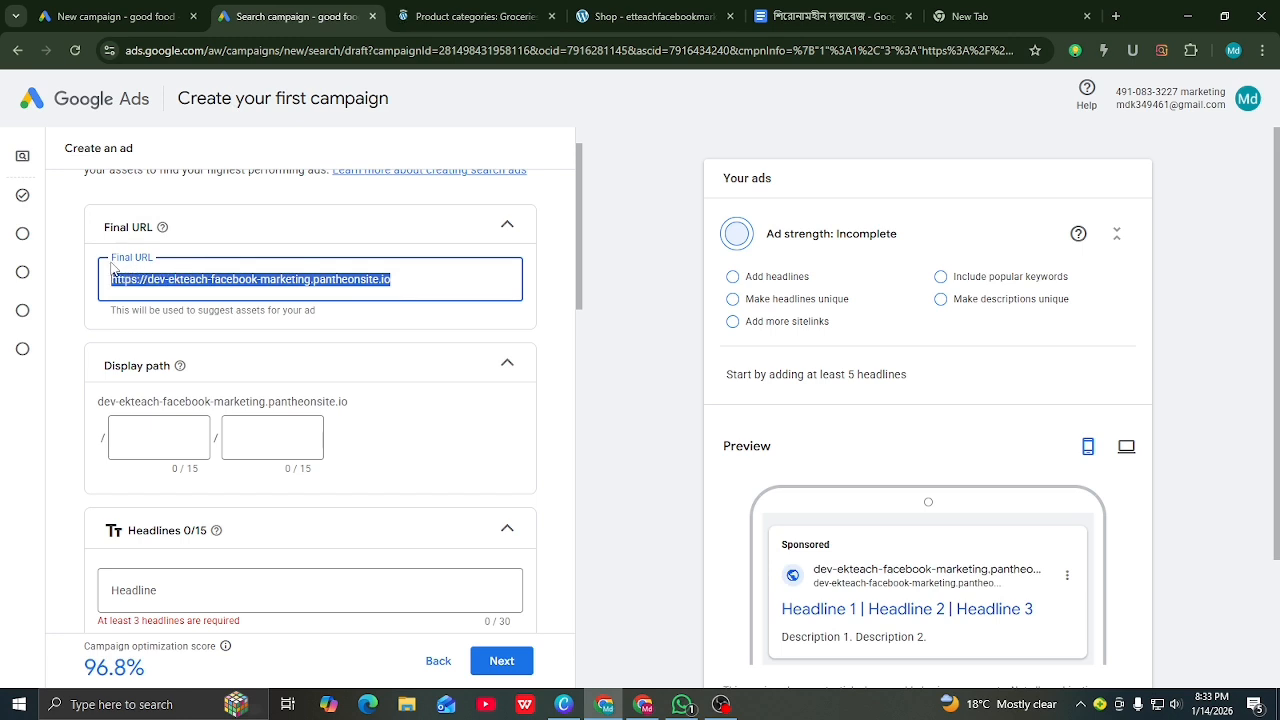
pyautogui.rightClick(130, 280)
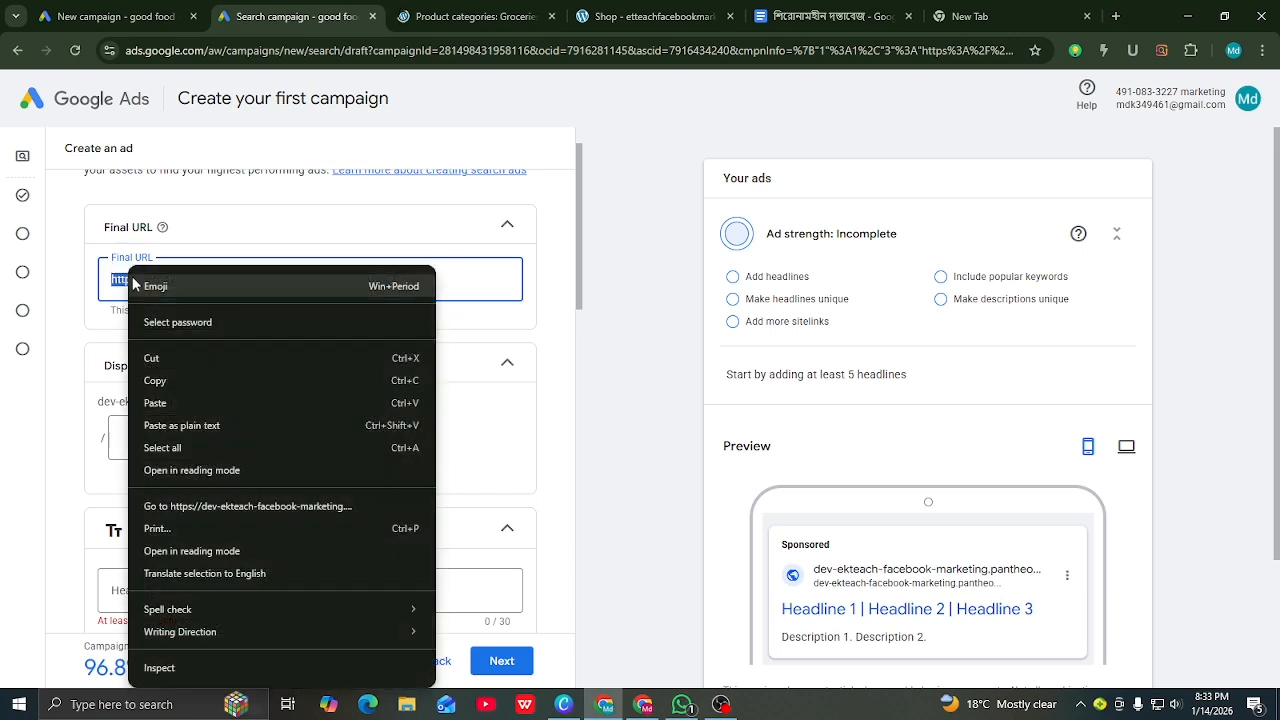
pyautogui.click(155, 403)
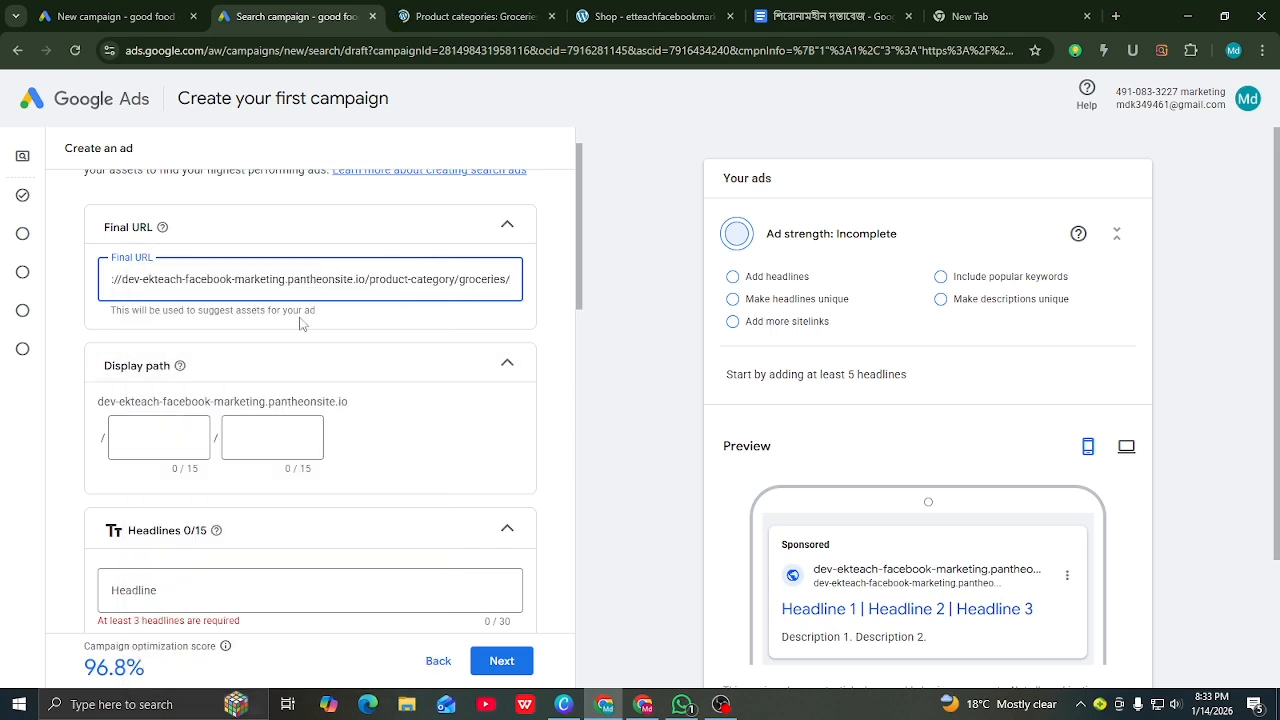
pyautogui.press('BackSpace')
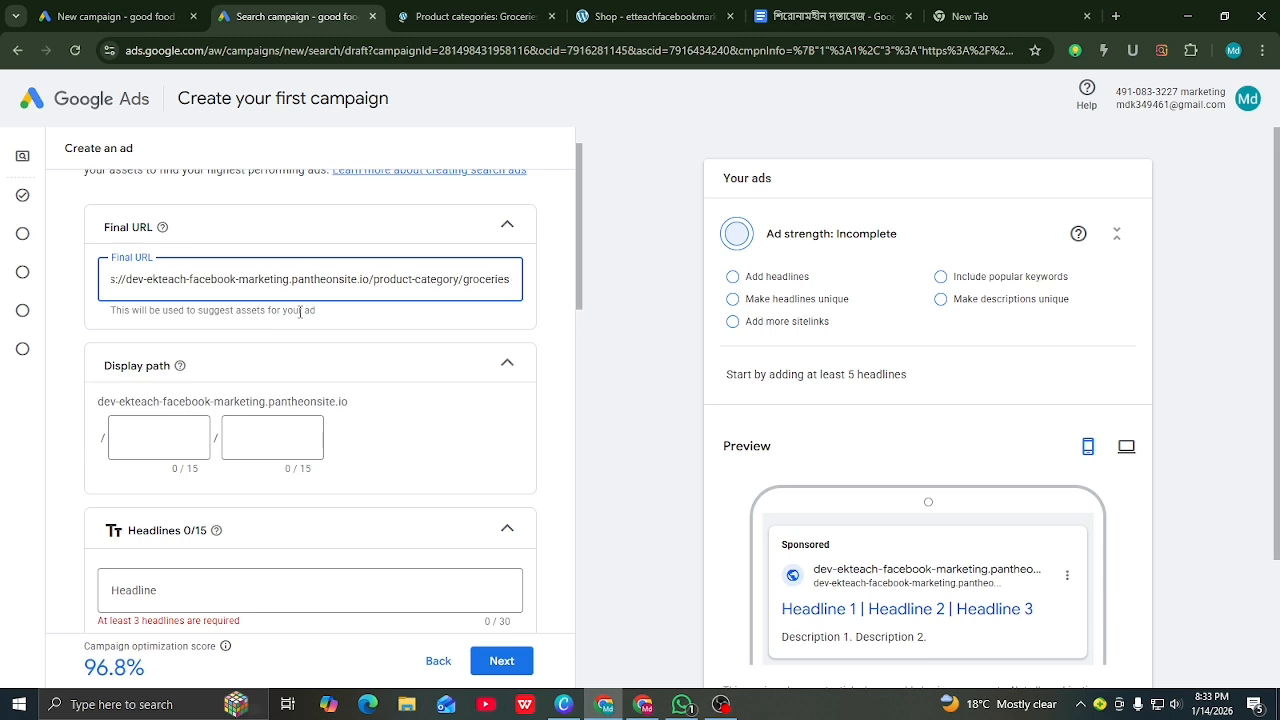
pyautogui.click(478, 16)
pyautogui.click(368, 50)
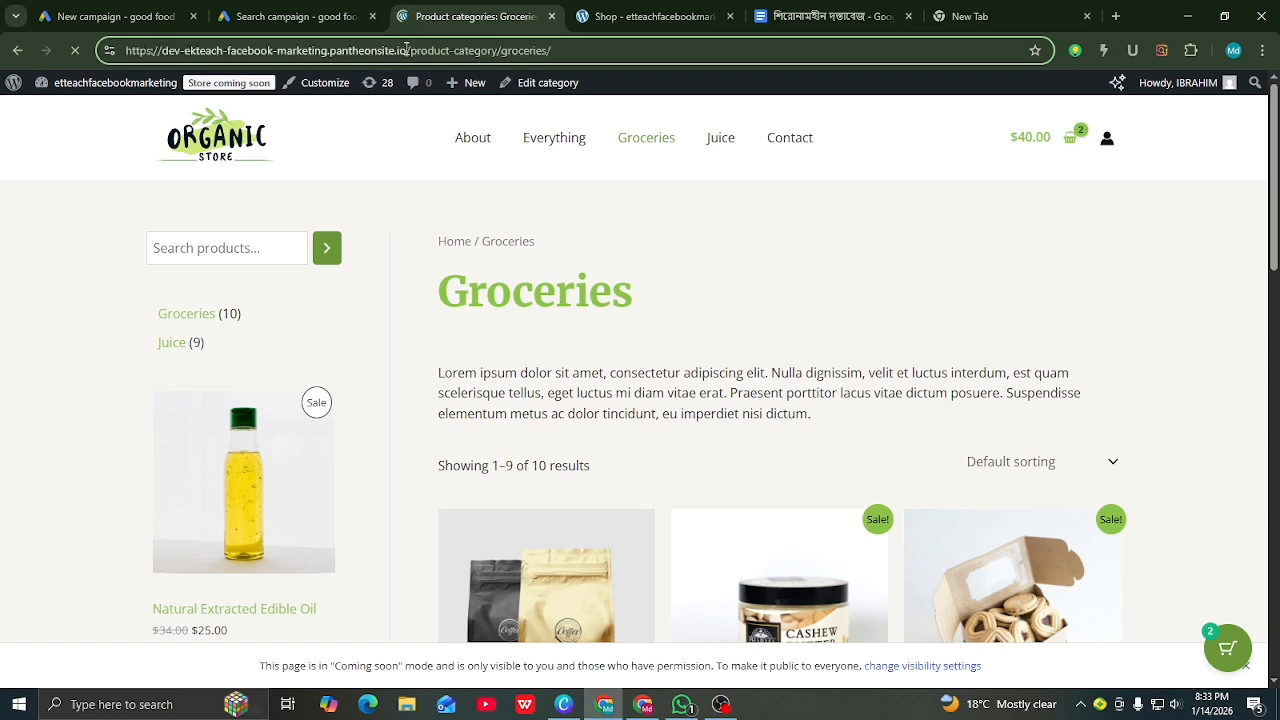
pyautogui.moveTo(407, 50); pyautogui.dragTo(52, 54)
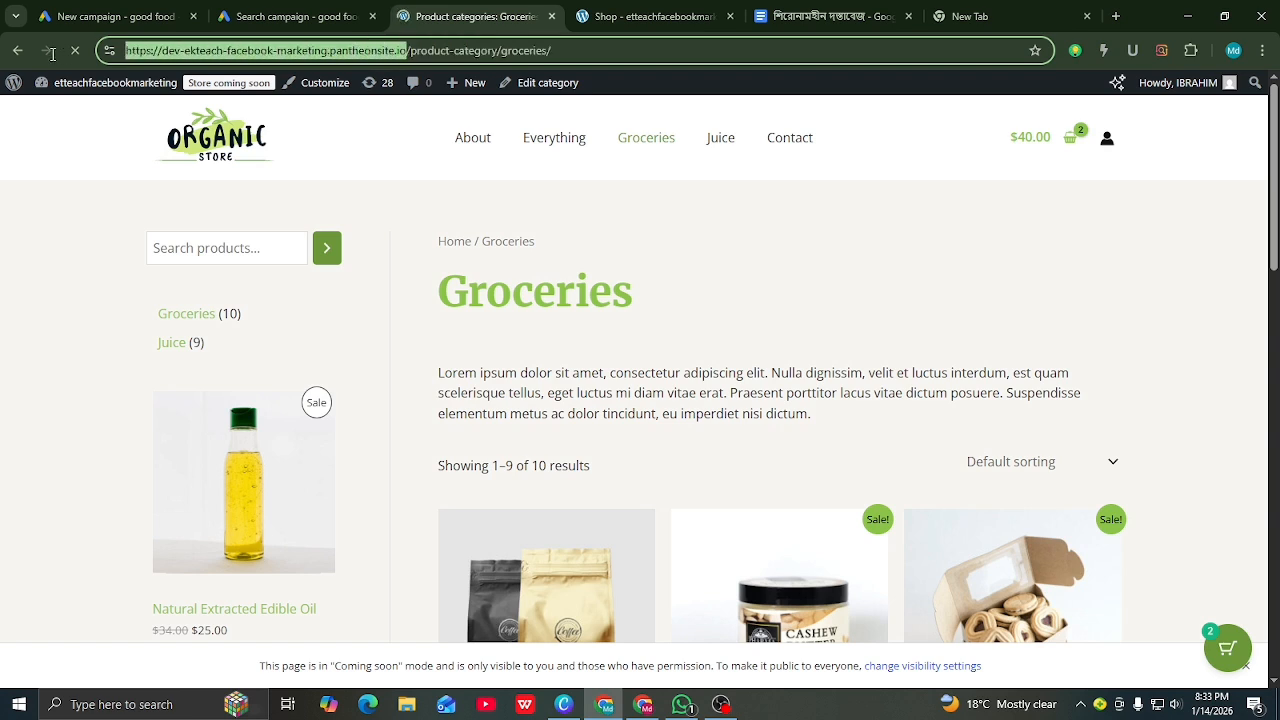
pyautogui.rightClick(211, 56)
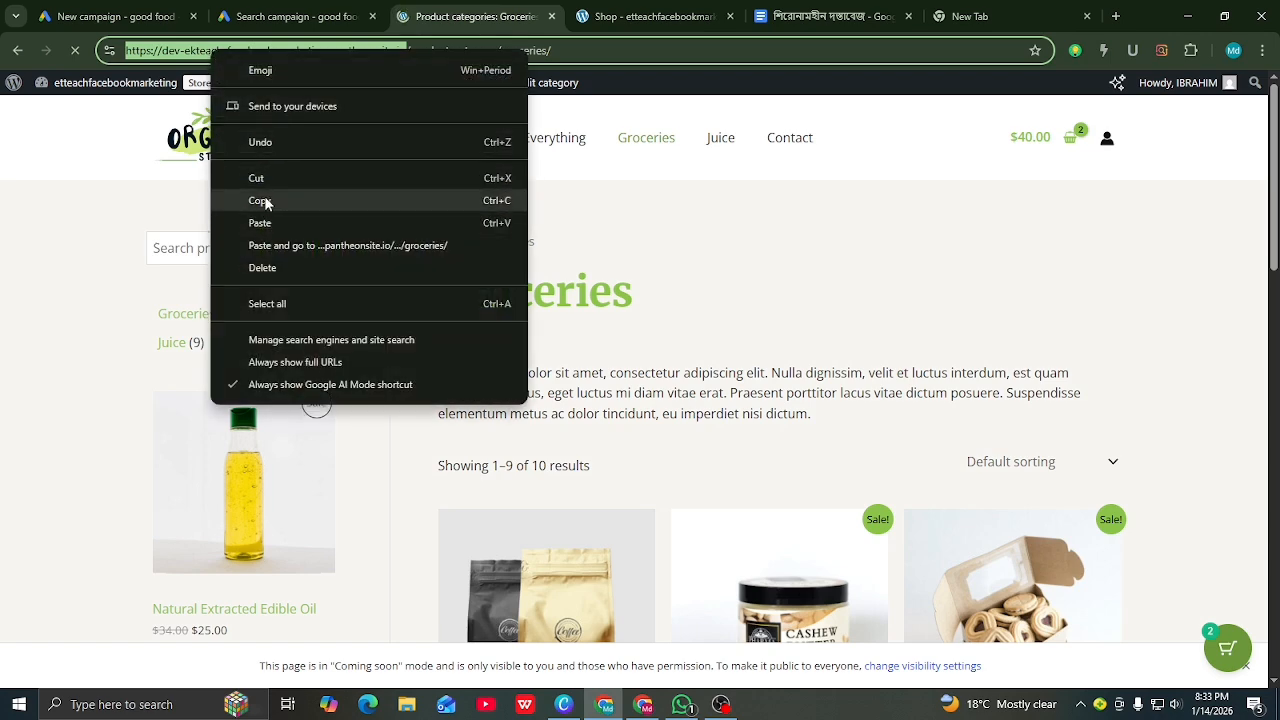
pyautogui.click(262, 201)
pyautogui.click(278, 15)
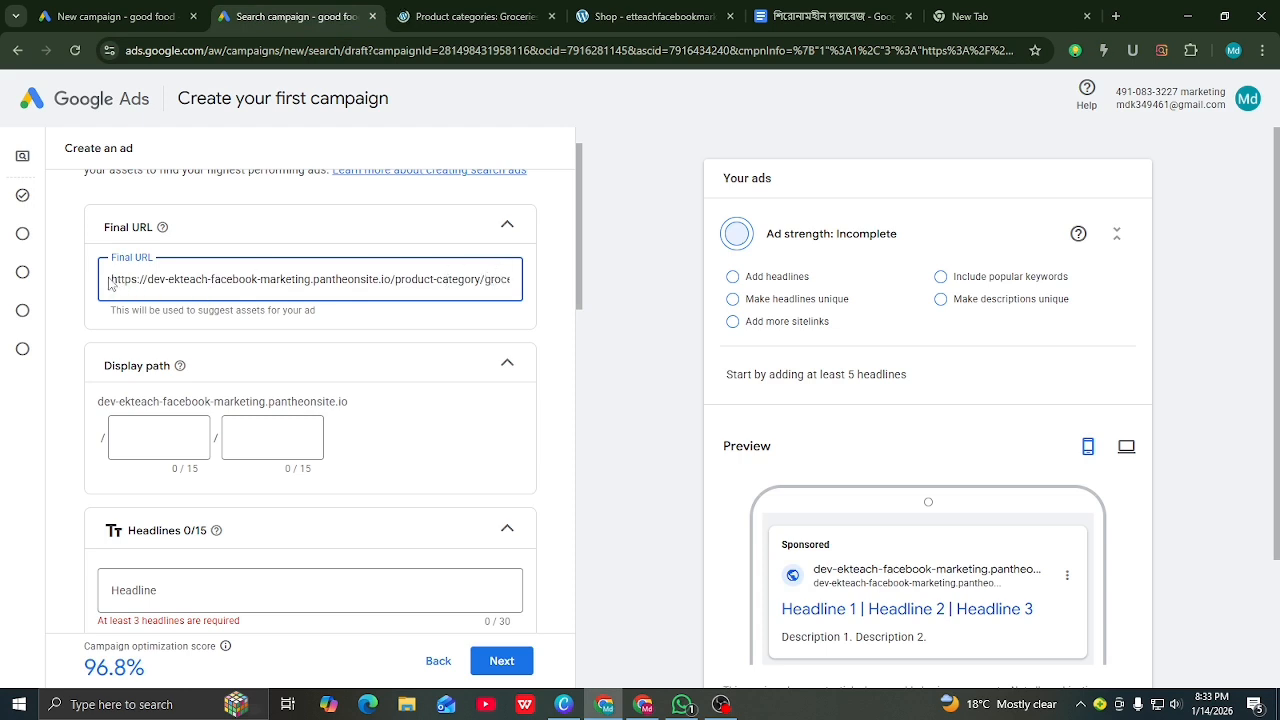
pyautogui.moveTo(112, 278); pyautogui.dragTo(553, 288)
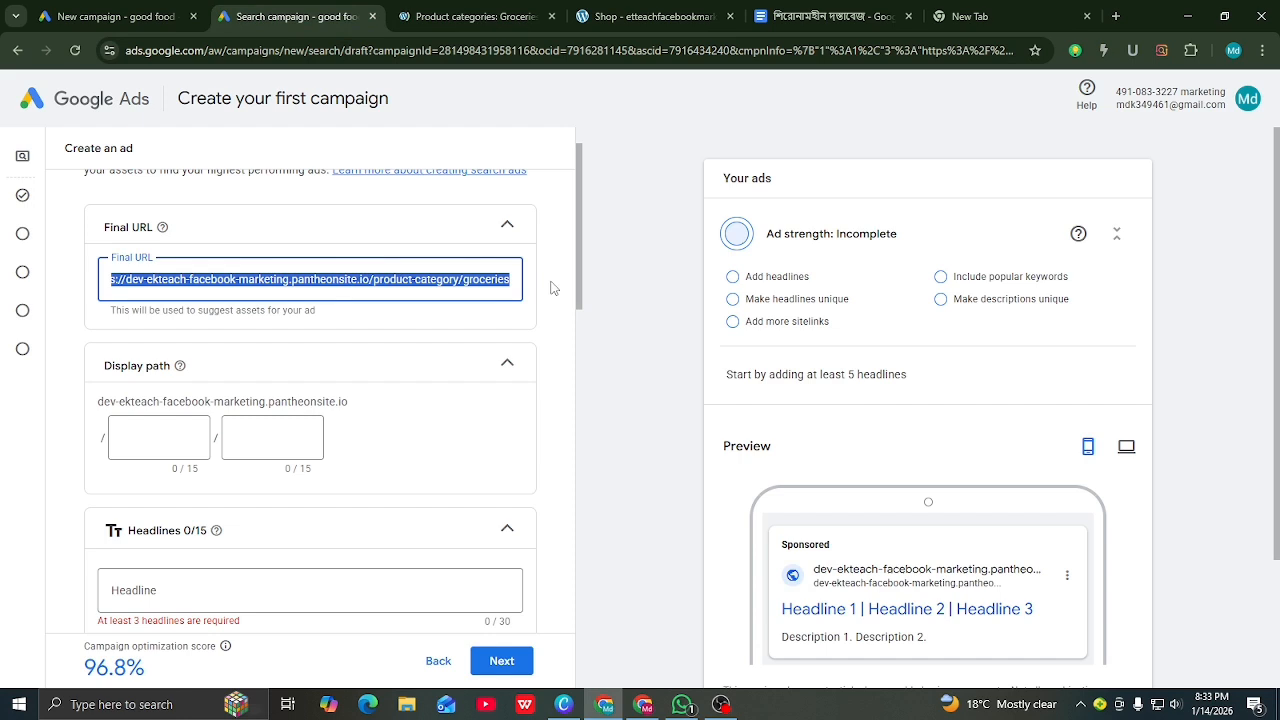
pyautogui.rightClick(417, 278)
pyautogui.click(443, 403)
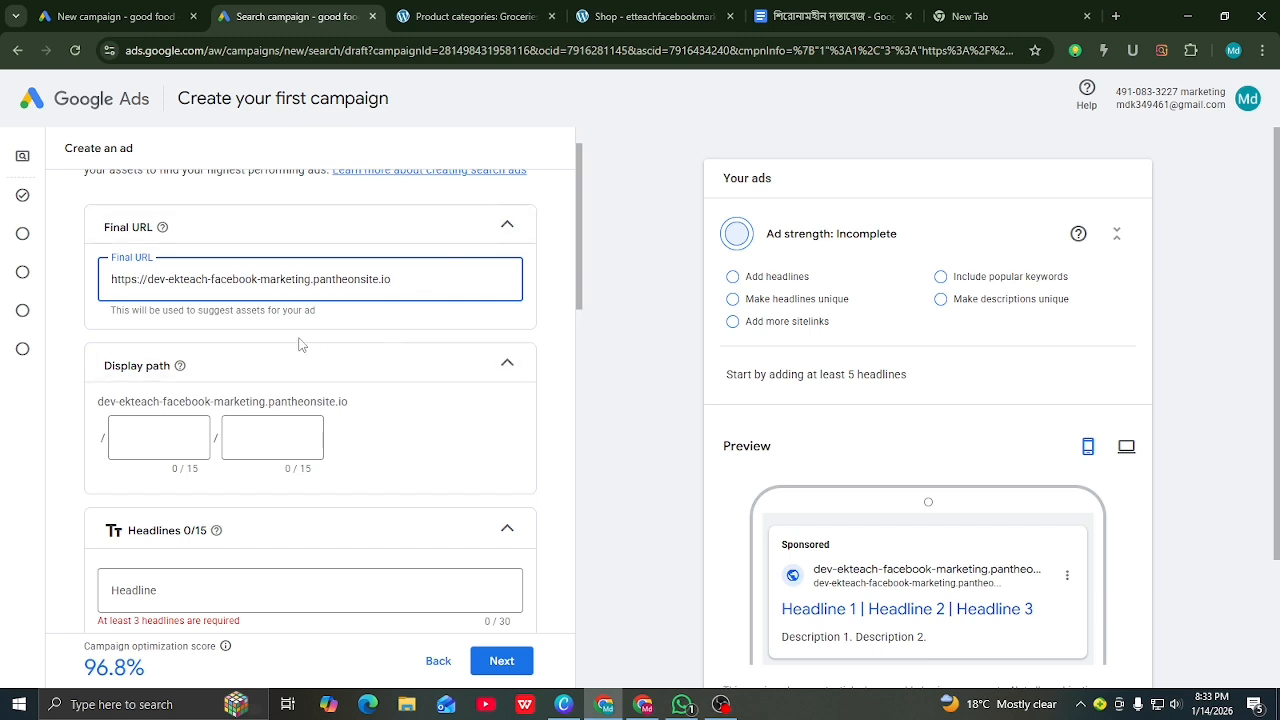
# Step: Set the ad's display path to best / food
pyautogui.scroll(1, 286, 346)
pyautogui.scroll(-1, 286, 346)
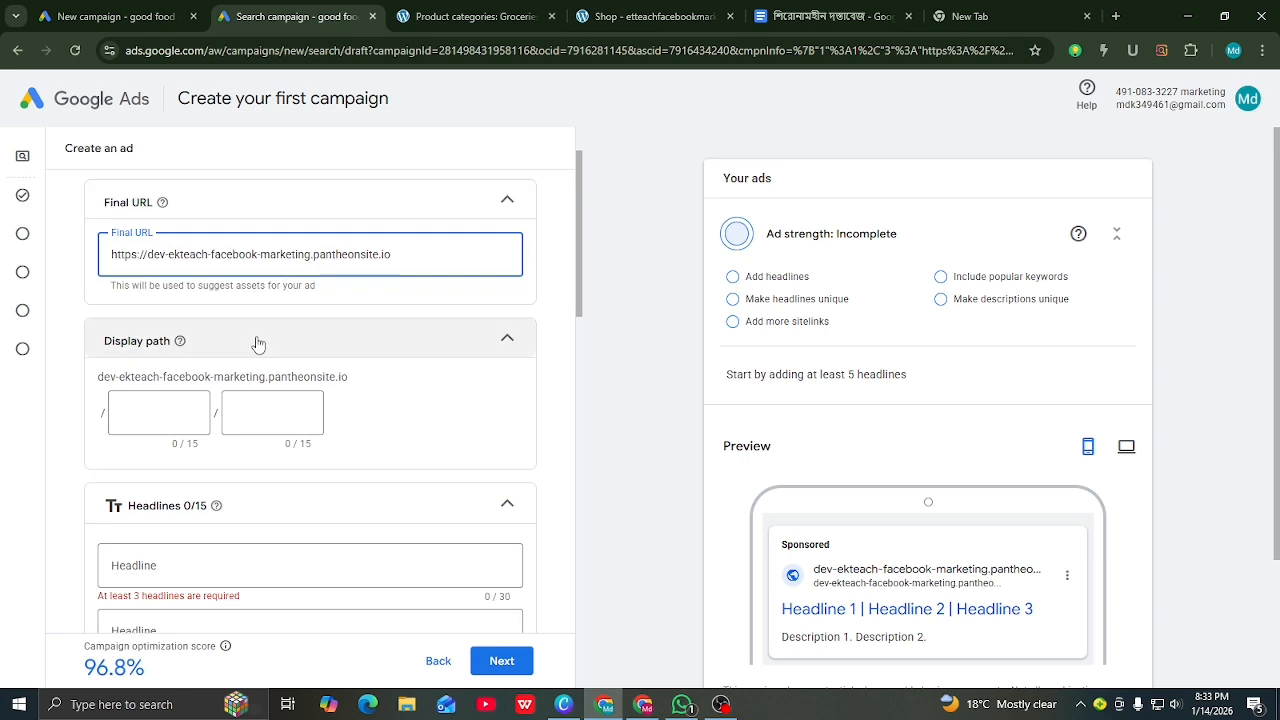
pyautogui.click(165, 415)
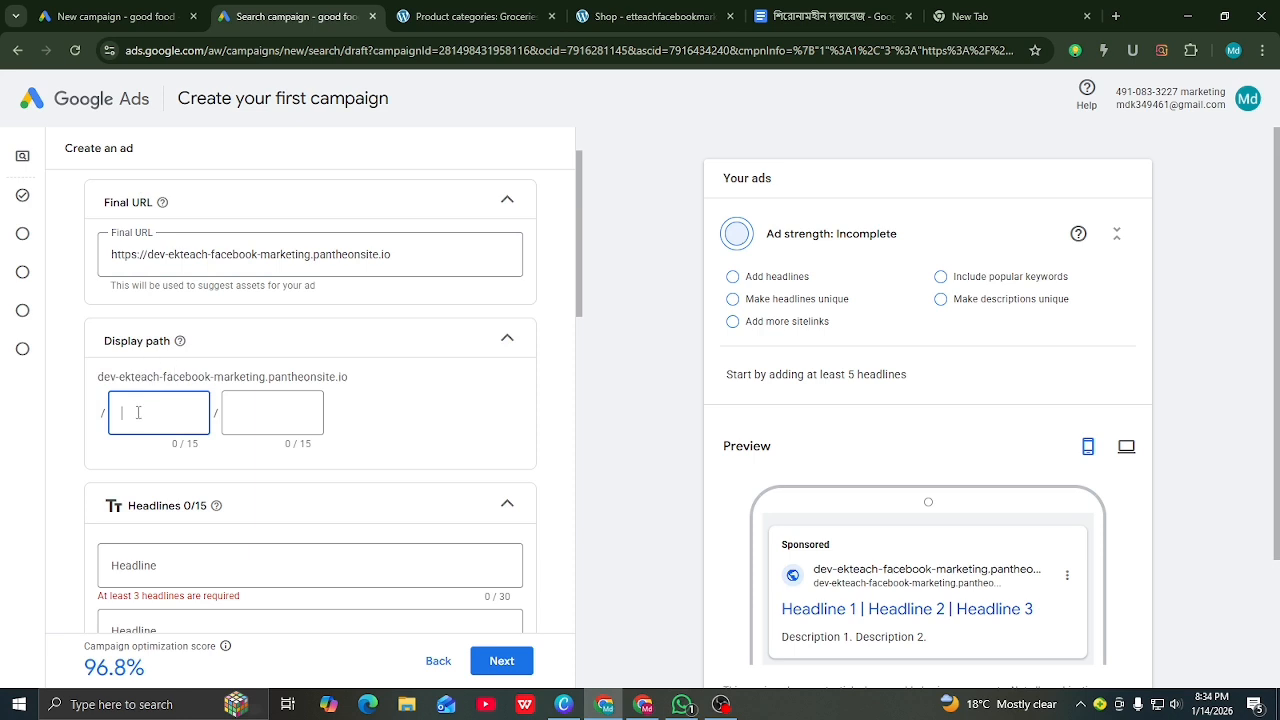
pyautogui.scroll(-2, 845, 515)
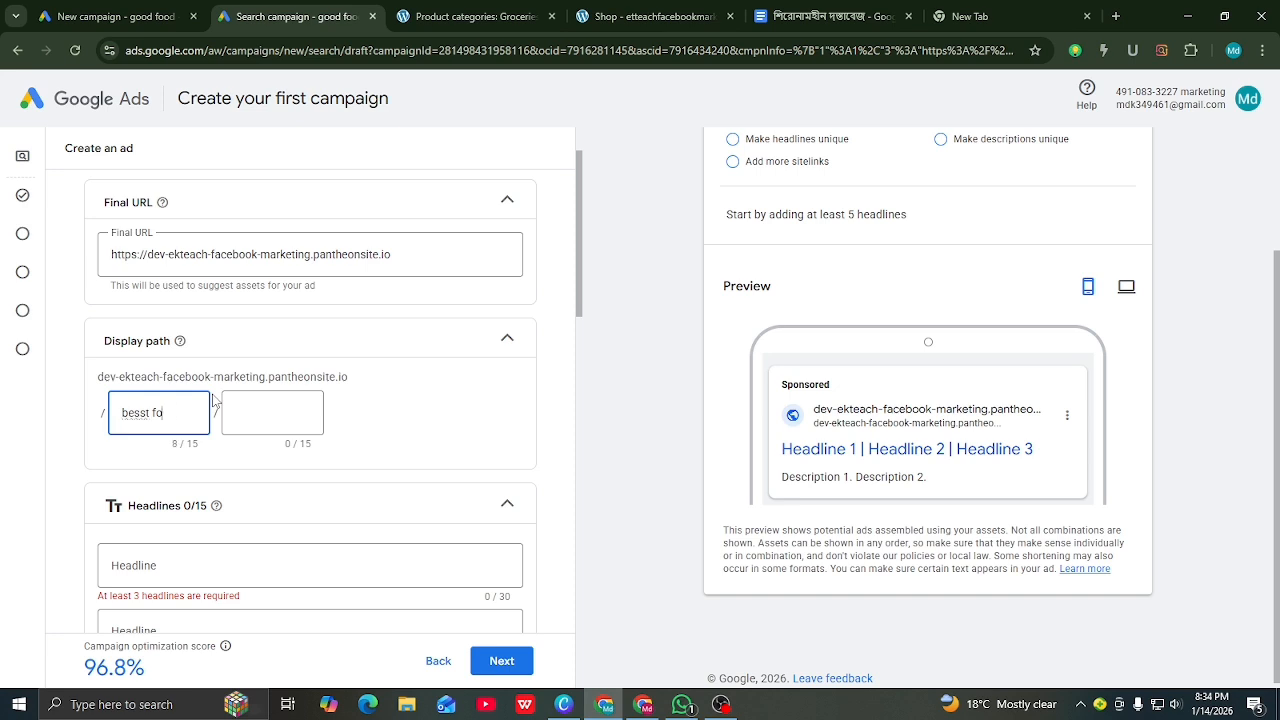
pyautogui.write('t')
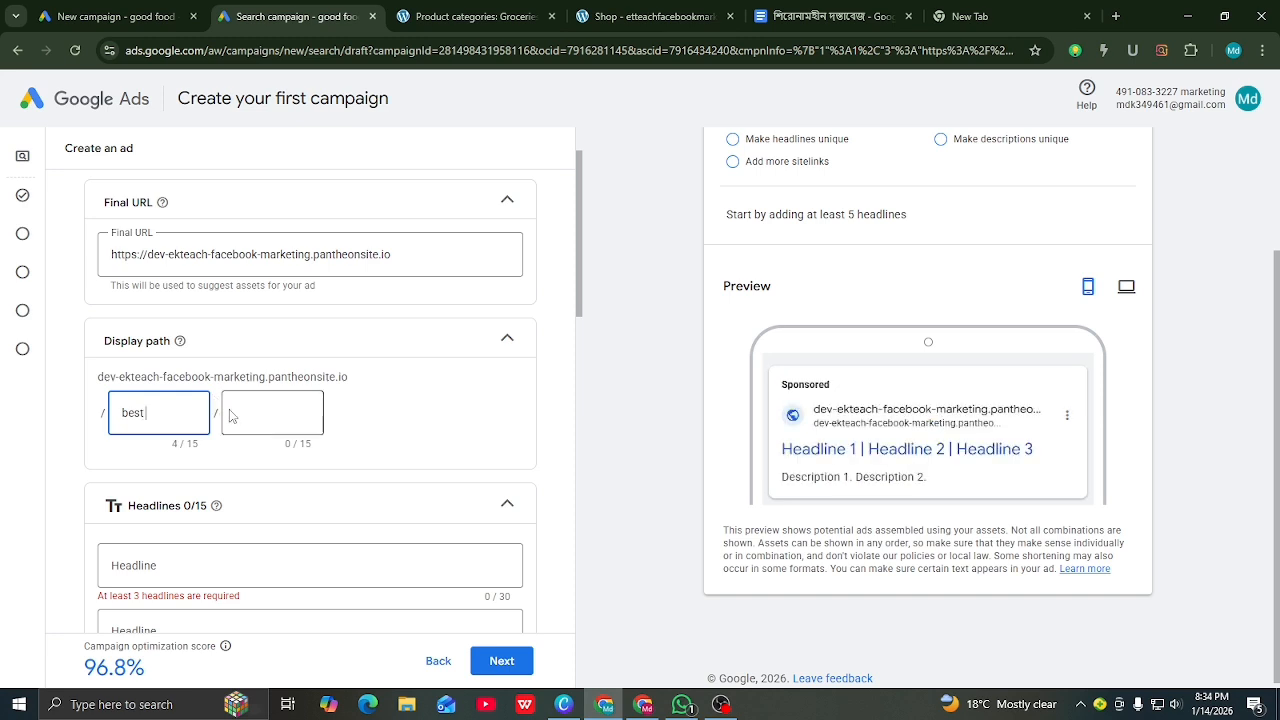
pyautogui.click(240, 410)
pyautogui.write('fp')
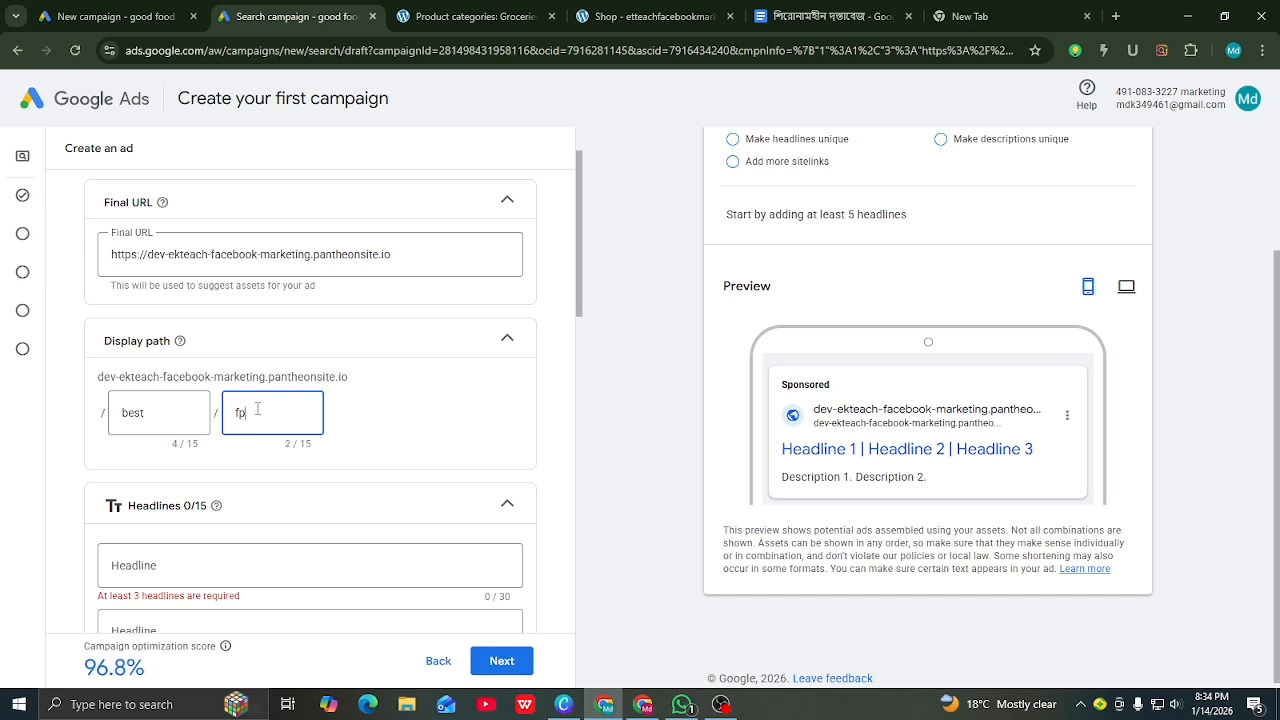
pyautogui.press('BackSpace')
pyautogui.press('BackSpace')
pyautogui.click(412, 405)
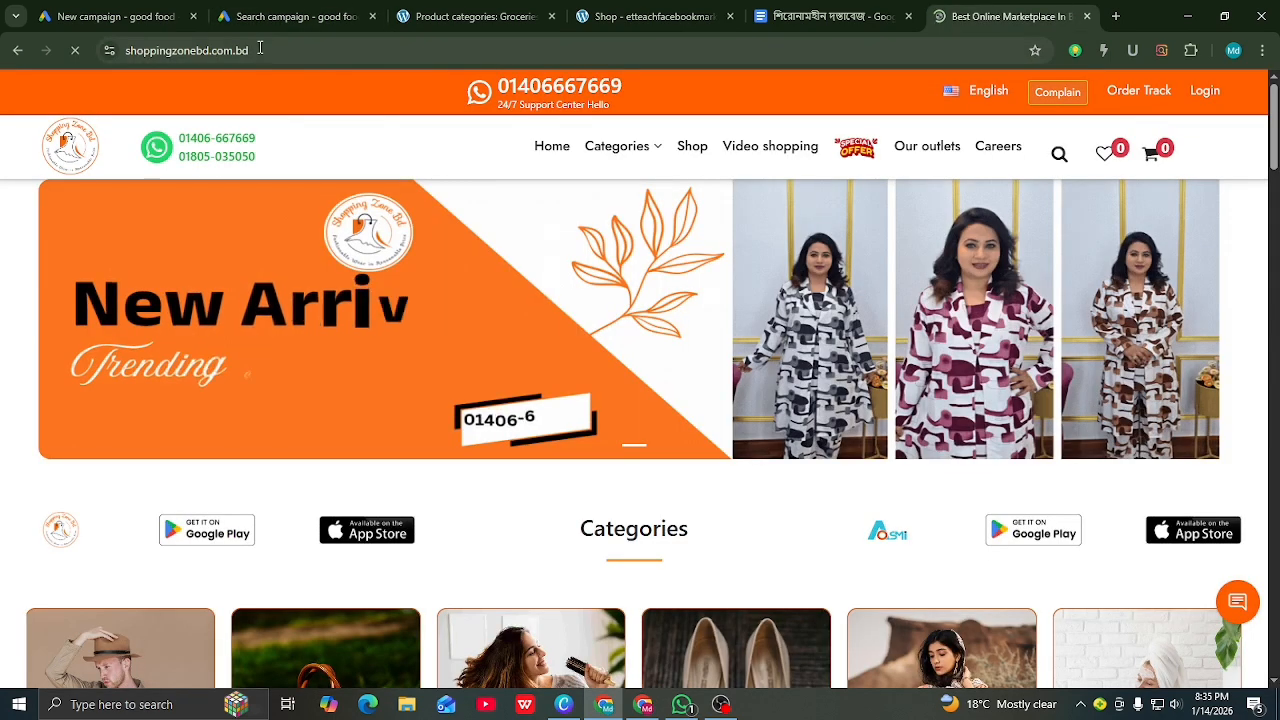
# Step: Copy the shoppingzonebd.com.bd site address from its browser tab
pyautogui.click(138, 57)
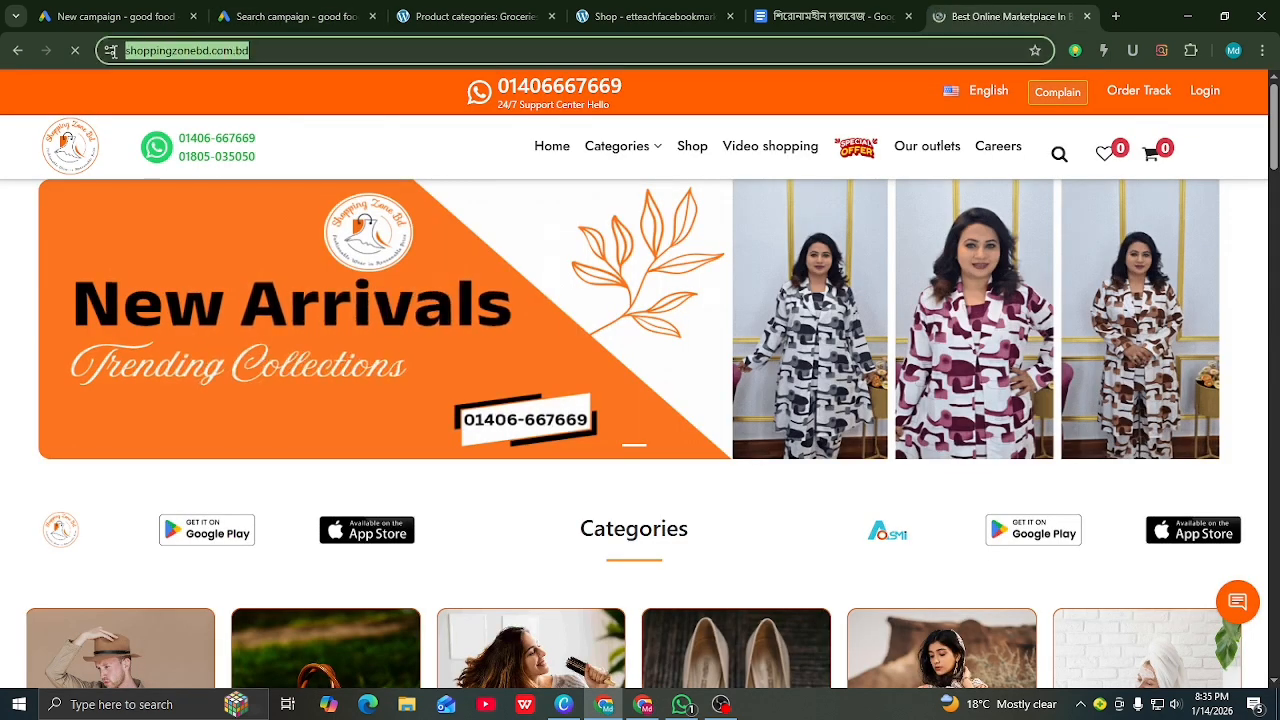
pyautogui.rightClick(138, 55)
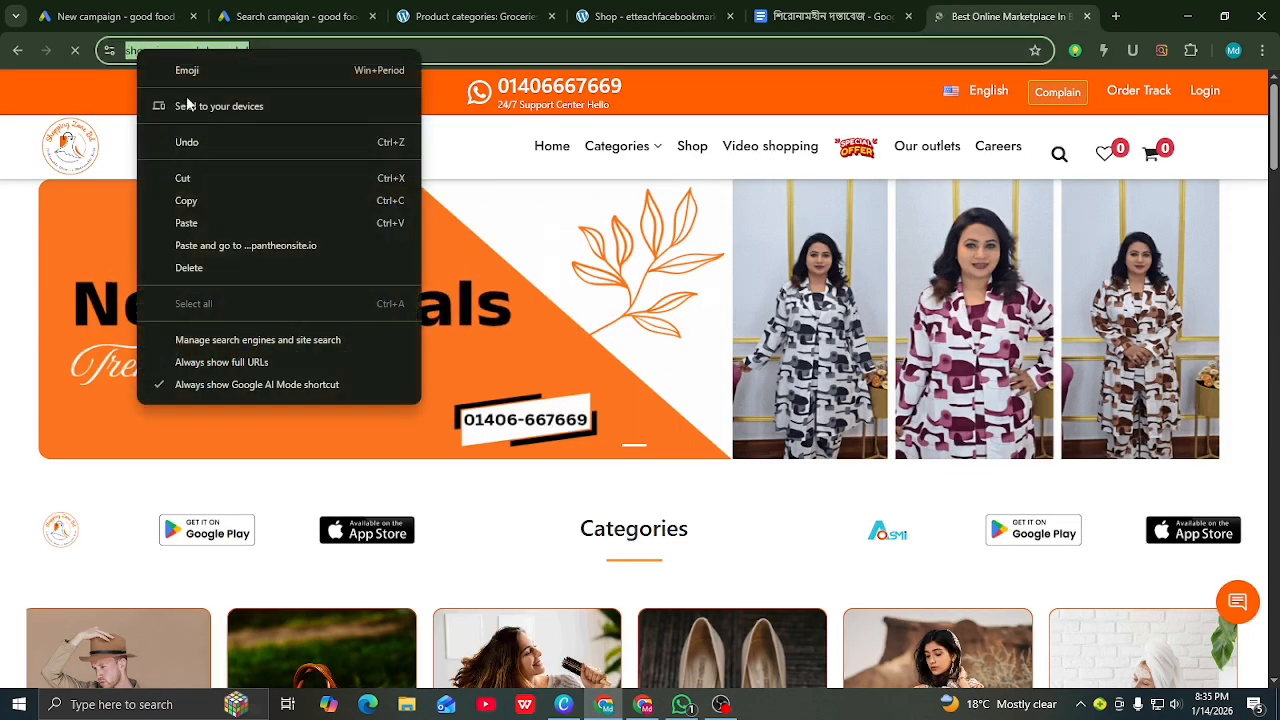
pyautogui.click(190, 202)
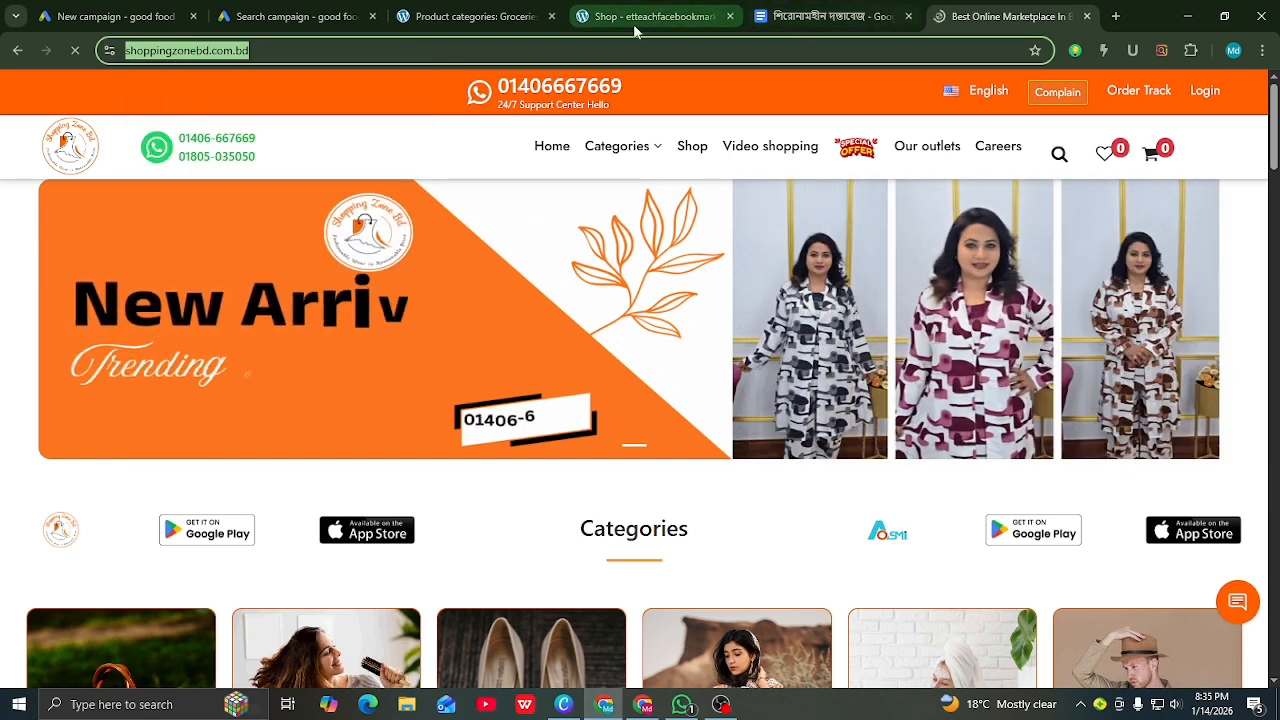
pyautogui.click(288, 20)
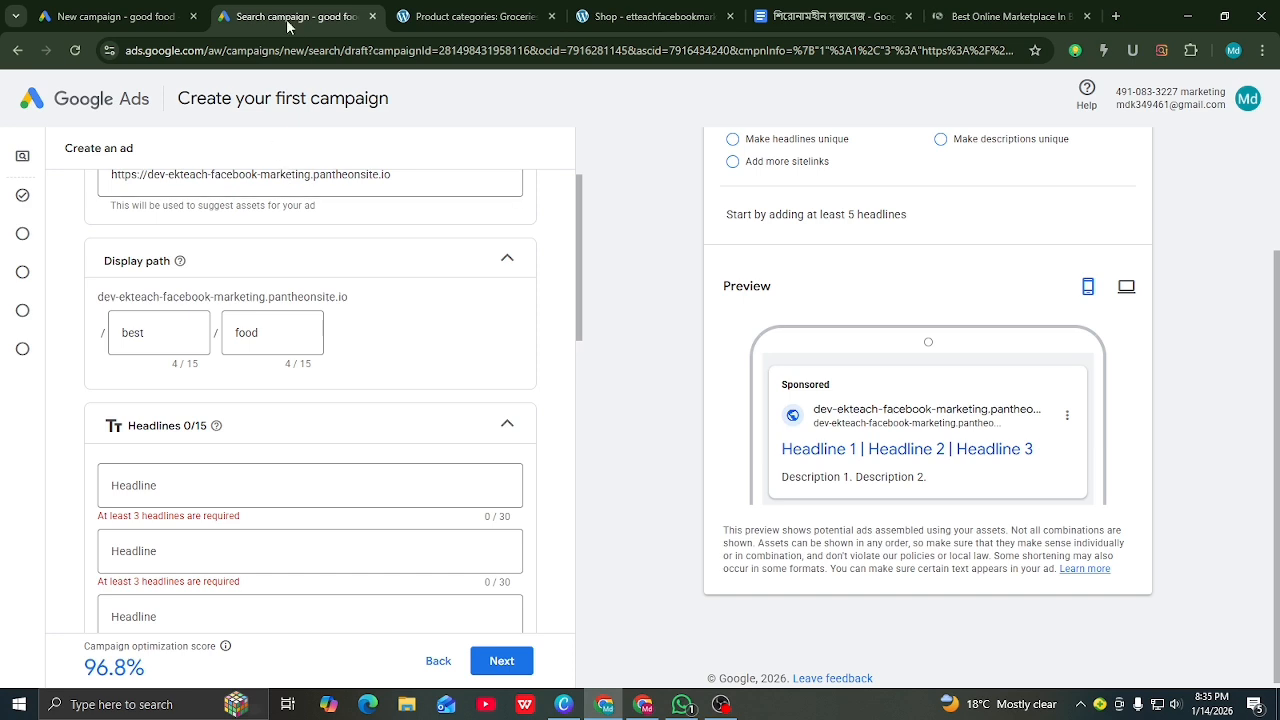
pyautogui.scroll(2, 168, 366)
pyautogui.moveTo(395, 314); pyautogui.dragTo(87, 327)
pyautogui.rightClick(145, 314)
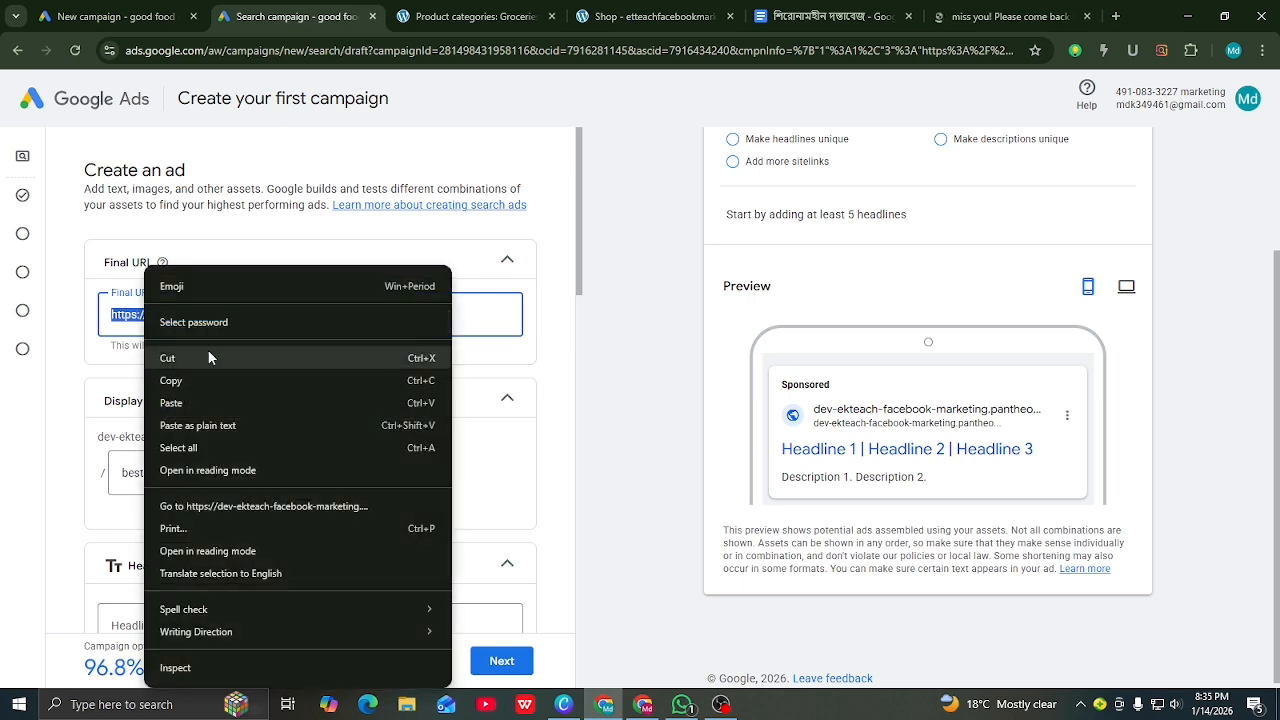
pyautogui.click(175, 405)
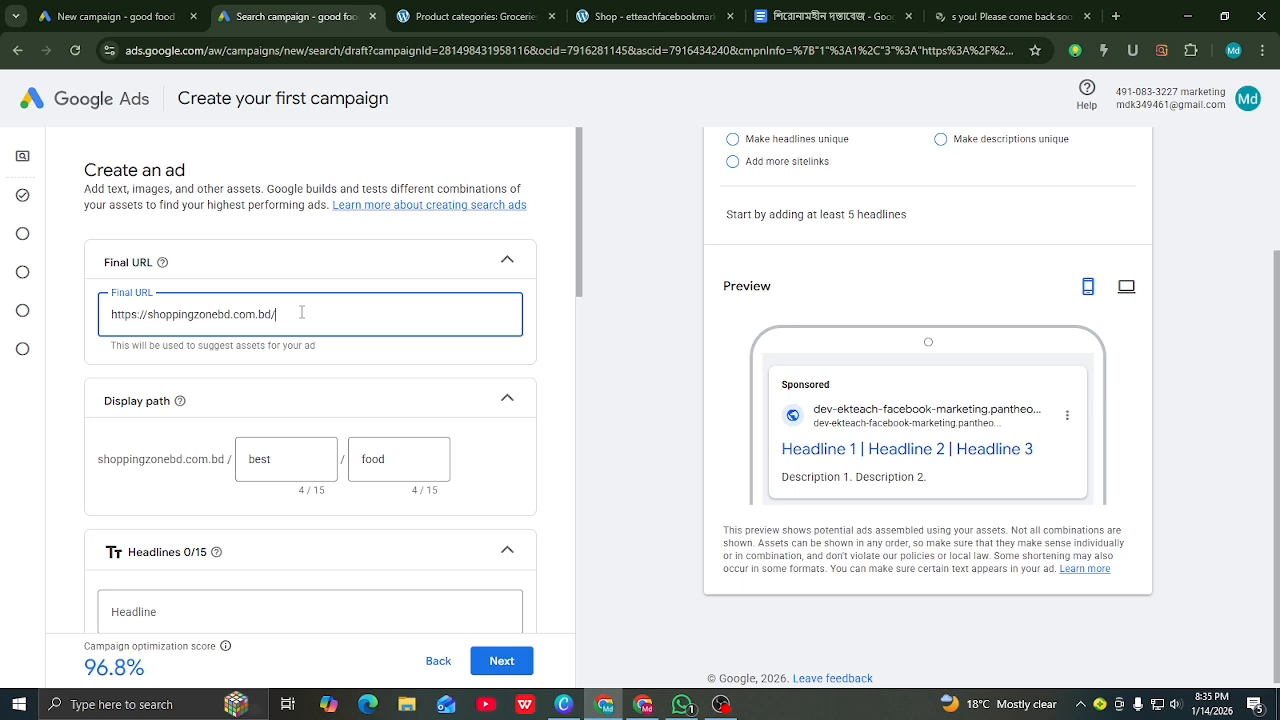
pyautogui.press('BackSpace')
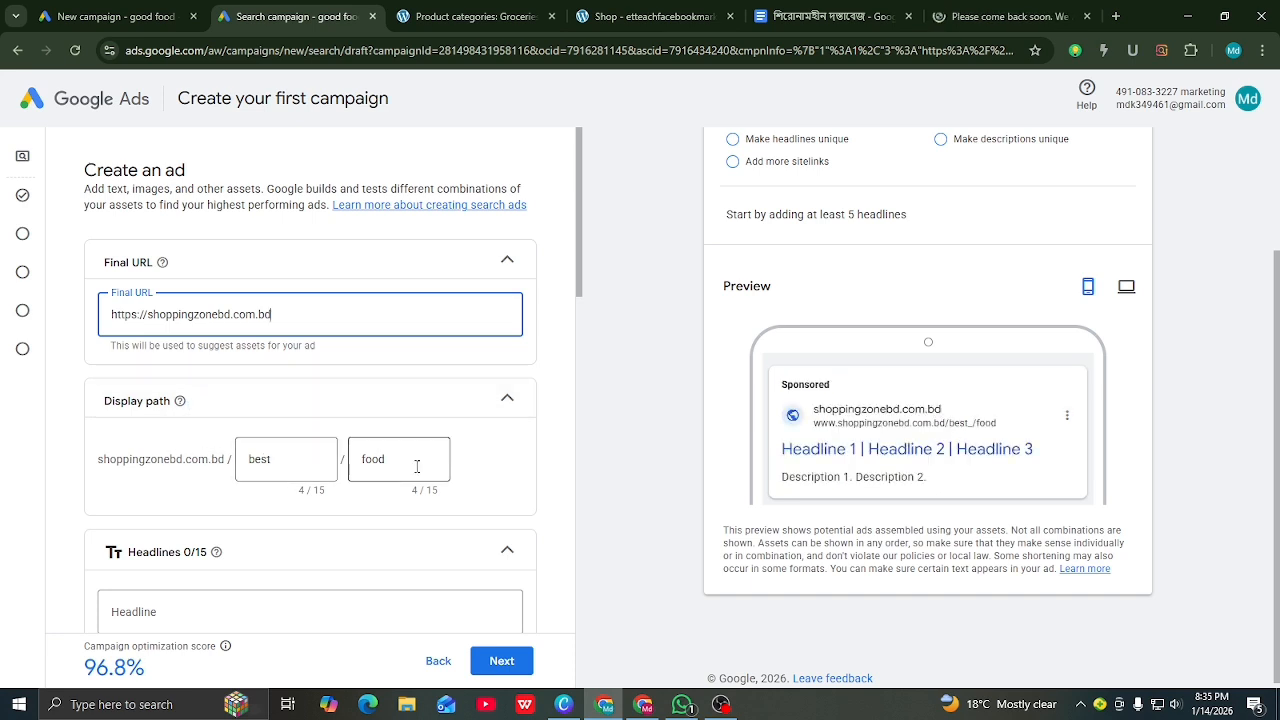
# Step: Change the display path parts to 'best food' and 'in uk'
pyautogui.click(279, 460)
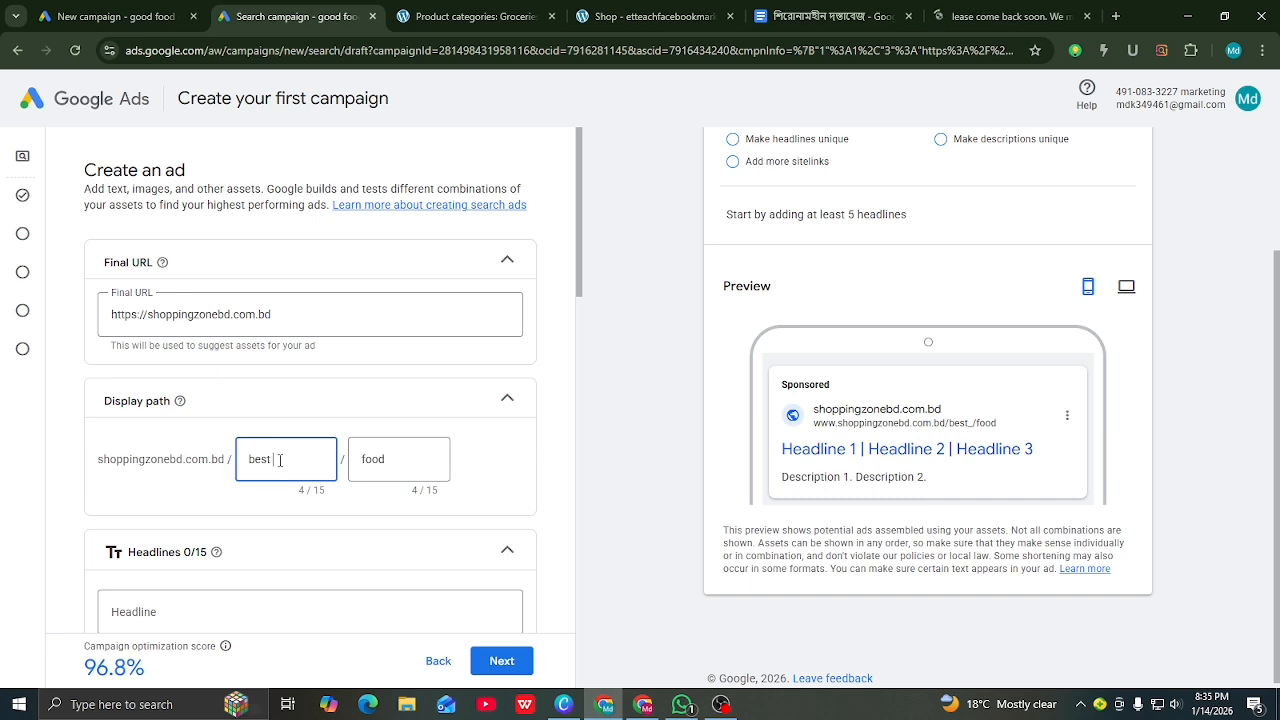
pyautogui.write('food')
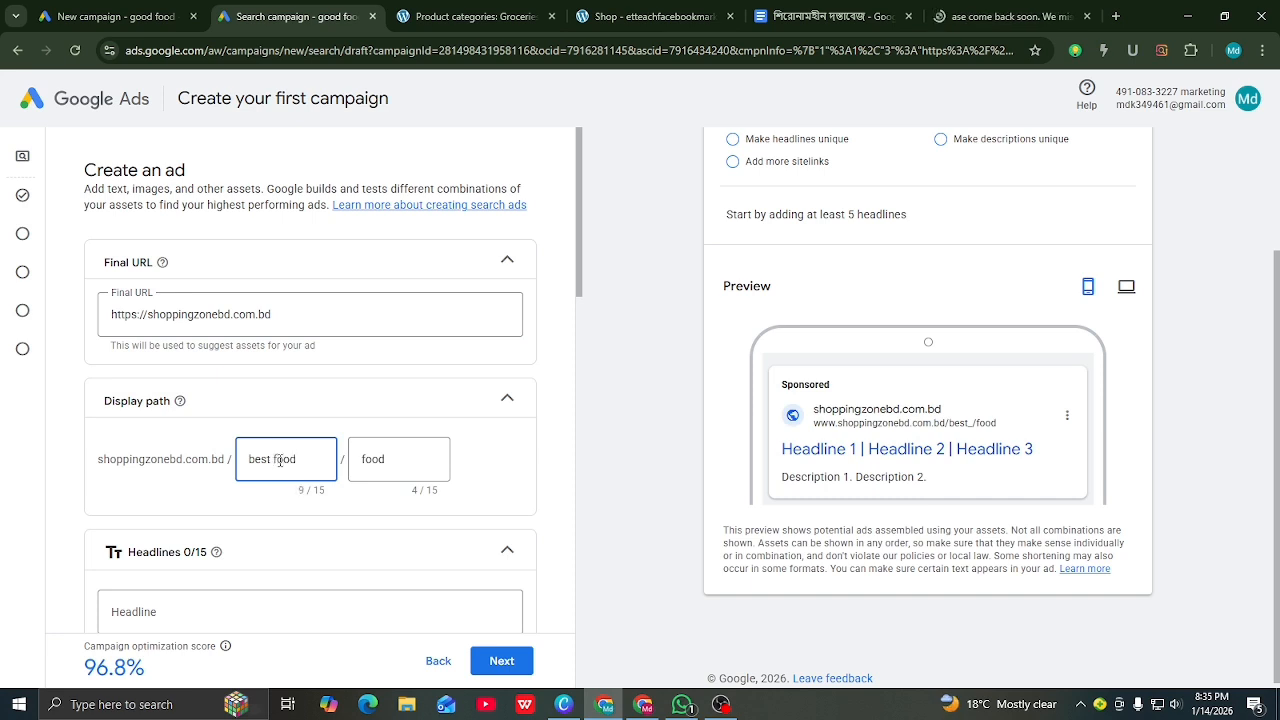
pyautogui.click(396, 466)
pyautogui.press('BackSpace')
pyautogui.press('BackSpace')
pyautogui.press('BackSpace')
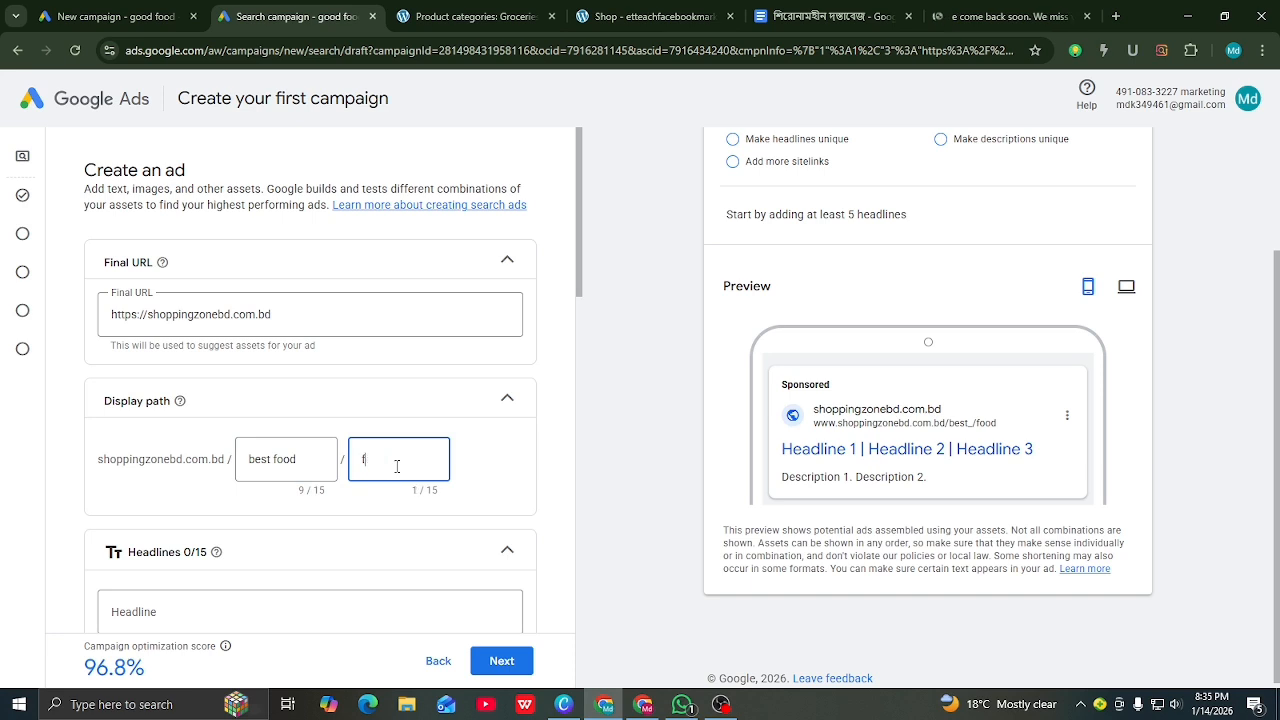
pyautogui.write('in u')
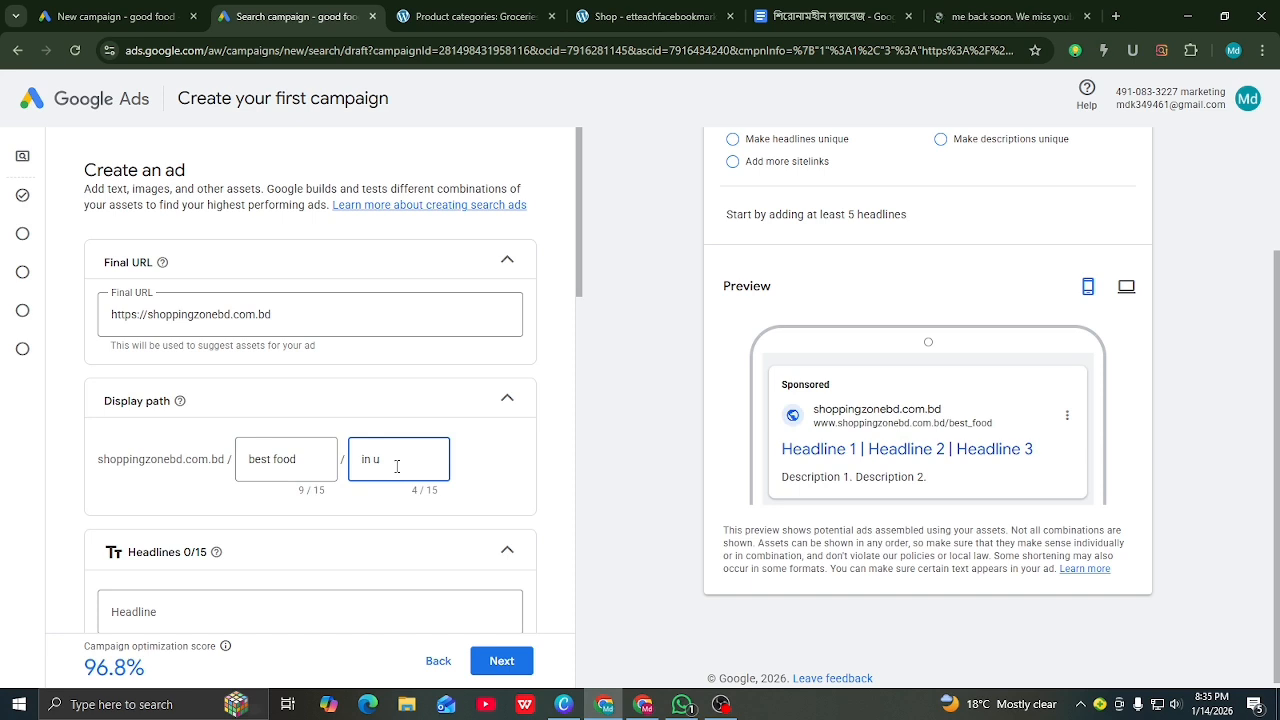
pyautogui.write('k')
pyautogui.click(638, 473)
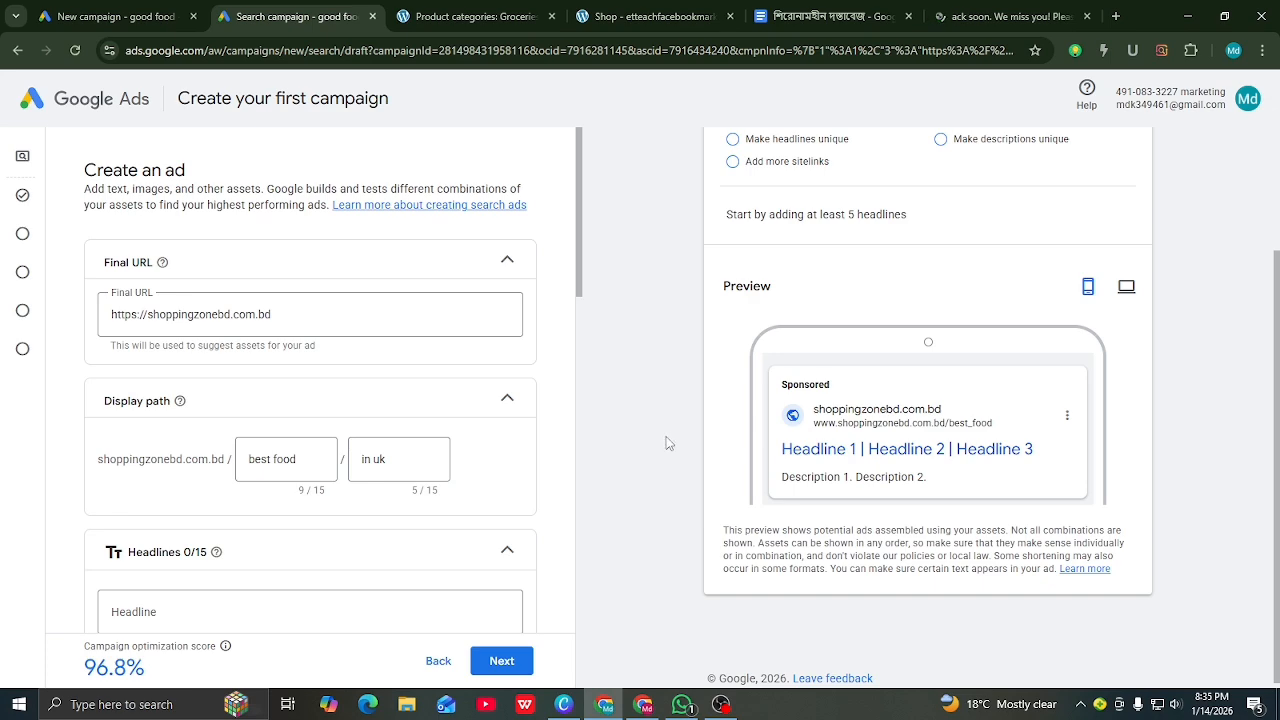
pyautogui.scroll(2, 838, 500)
pyautogui.scroll(-2, 838, 500)
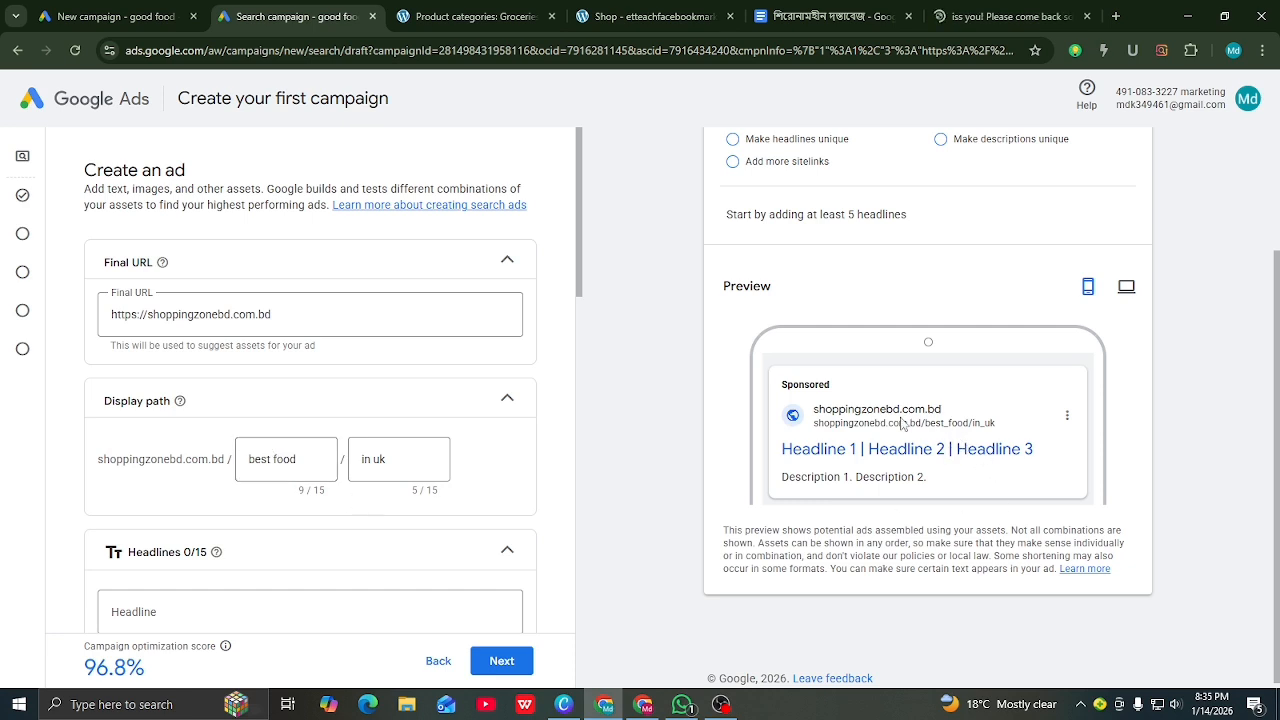
# Step: Paste the Organic Store's pantheonsite.io address into the ad's Final URL
pyautogui.click(470, 16)
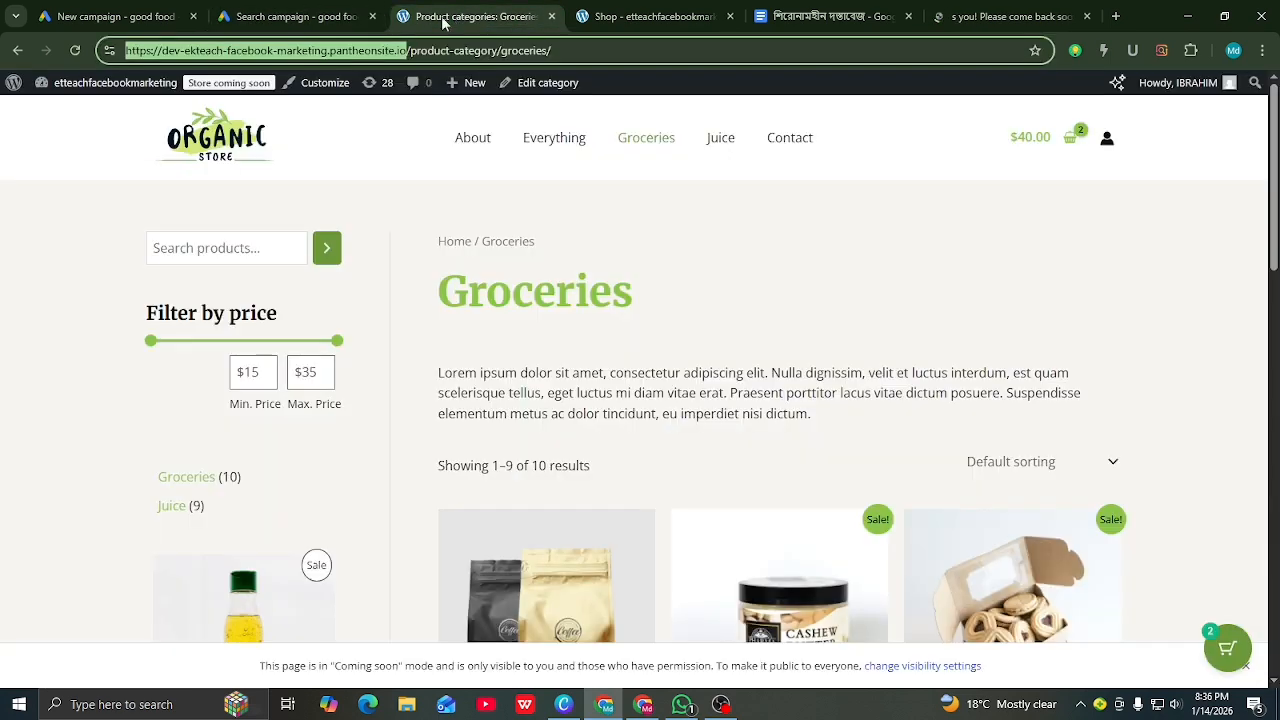
pyautogui.rightClick(358, 50)
pyautogui.click(290, 16)
pyautogui.moveTo(276, 316); pyautogui.dragTo(113, 326)
pyautogui.rightClick(132, 318)
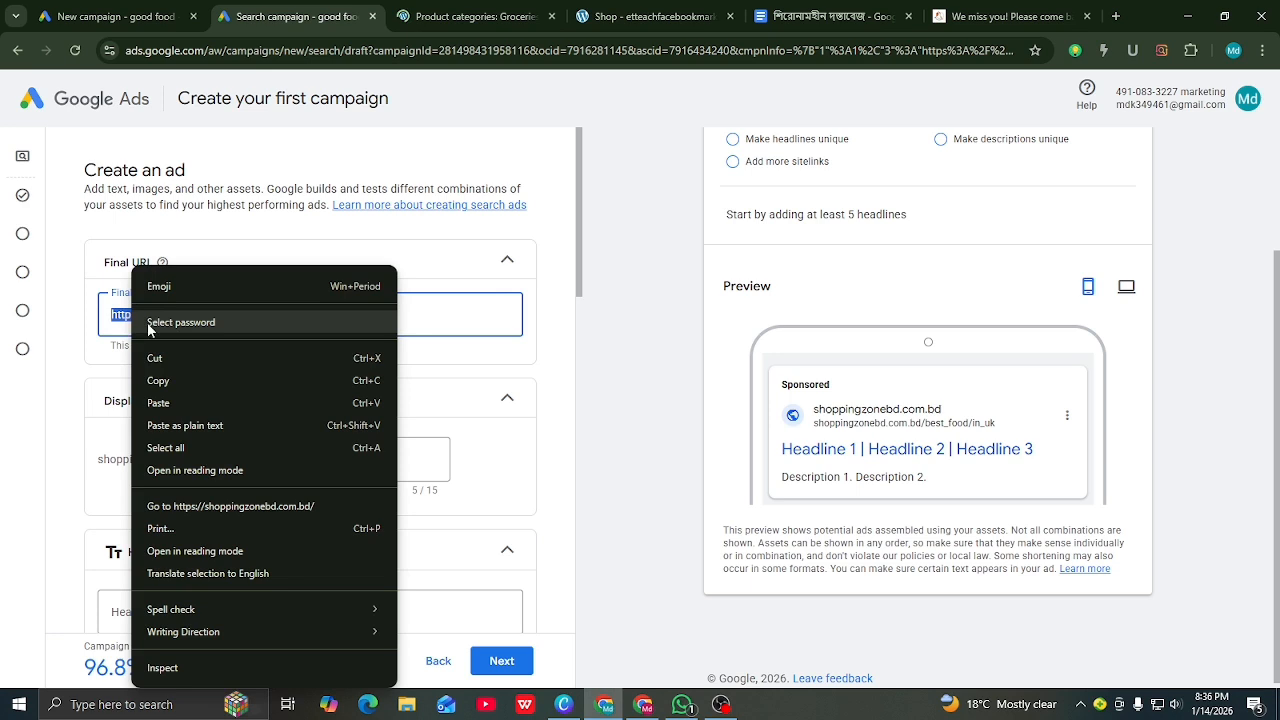
pyautogui.click(172, 396)
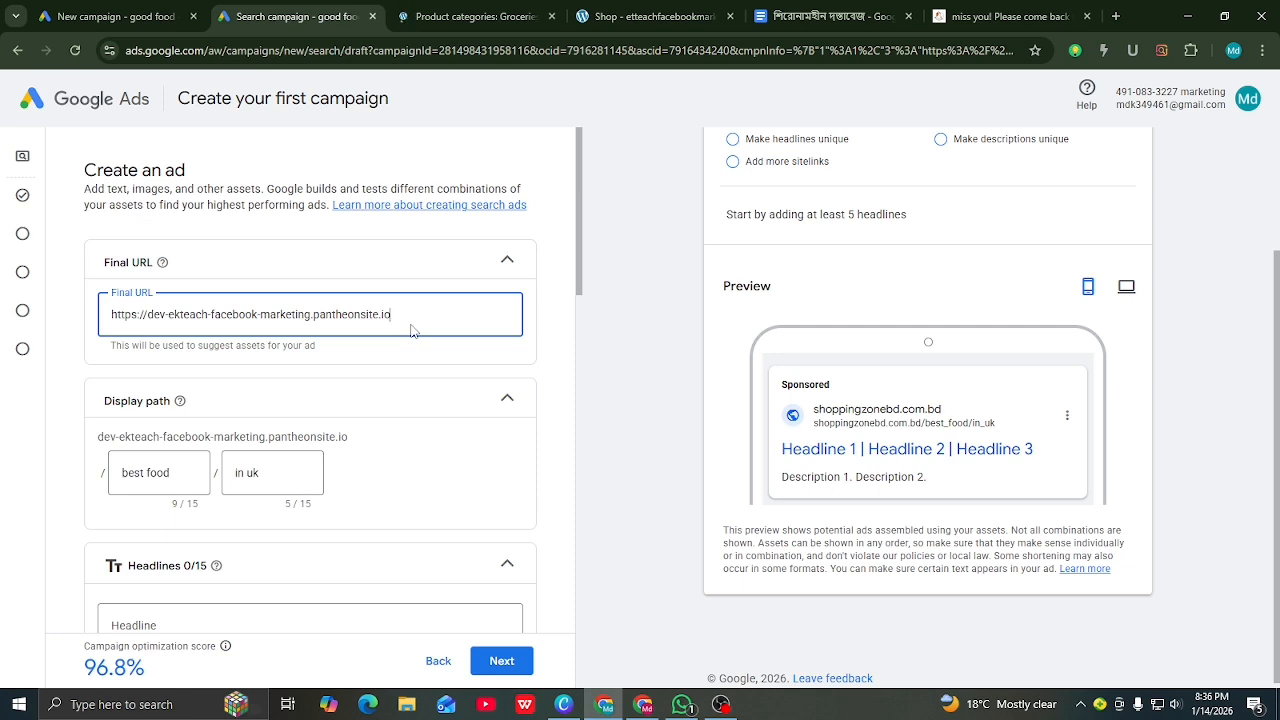
# Step: Scroll to Headlines and open keyword suggestions in the first headline field
pyautogui.scroll(-3, 370, 340)
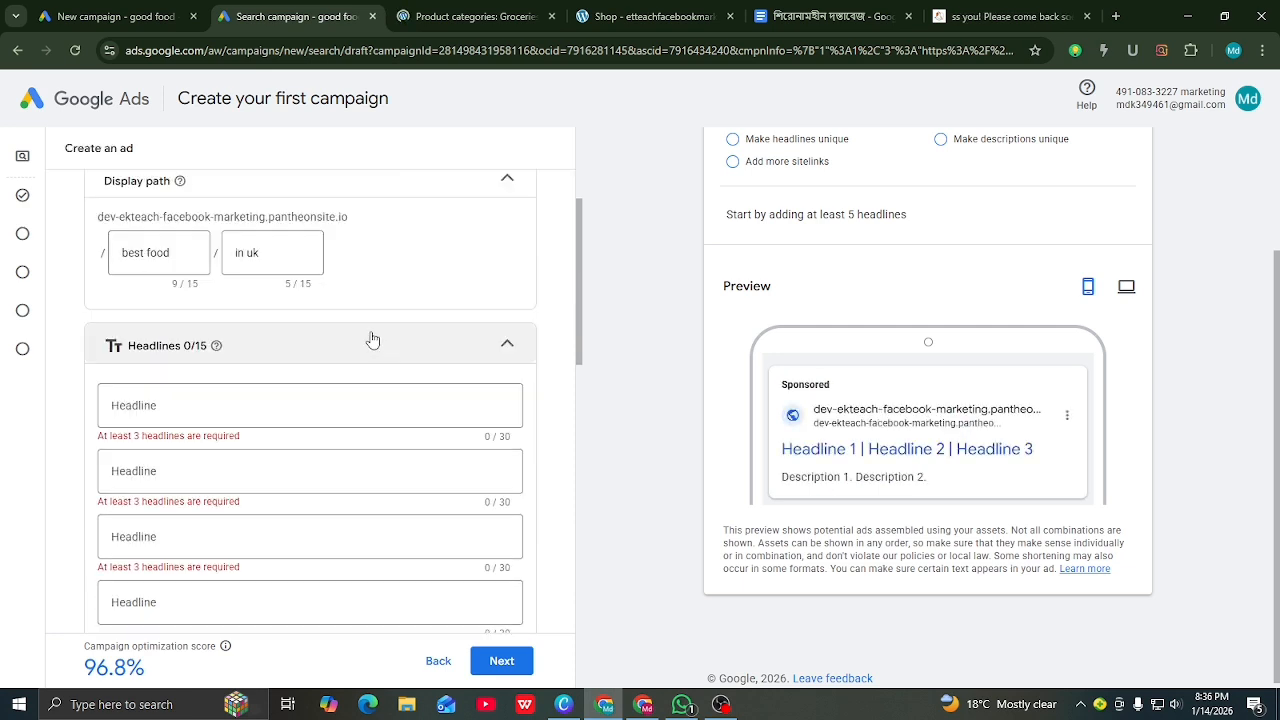
pyautogui.click(212, 403)
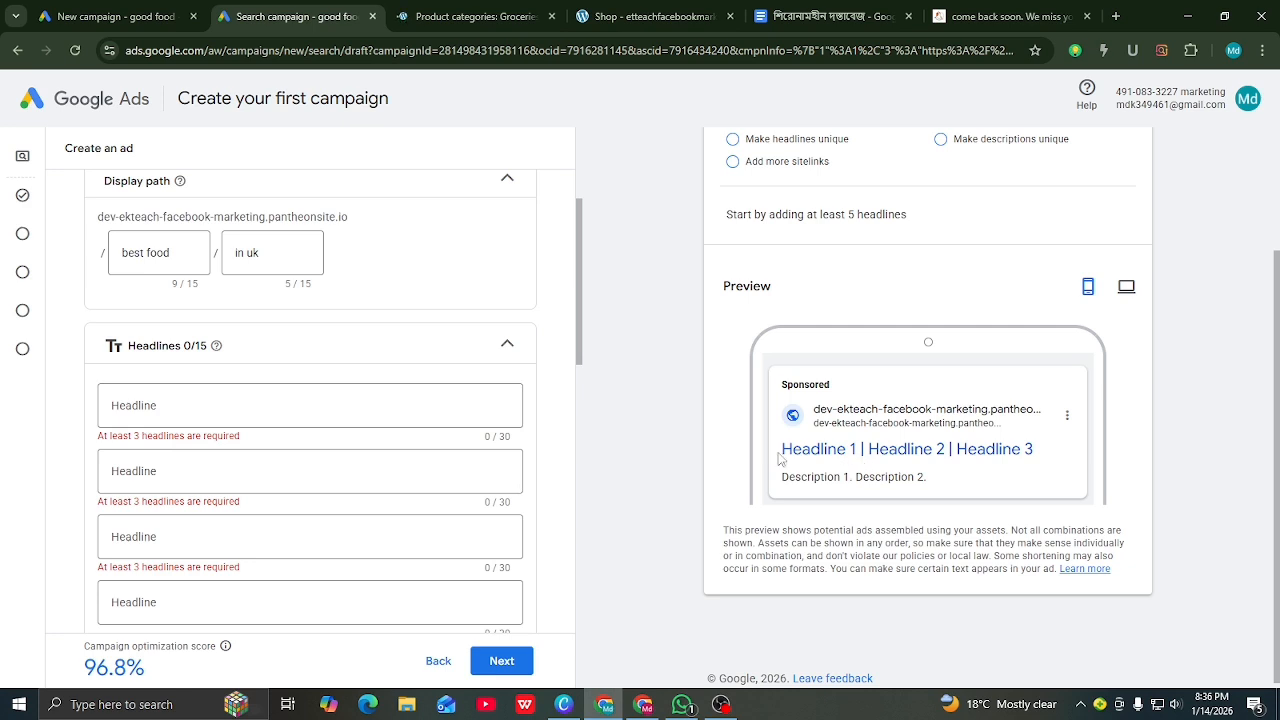
pyautogui.click(190, 403)
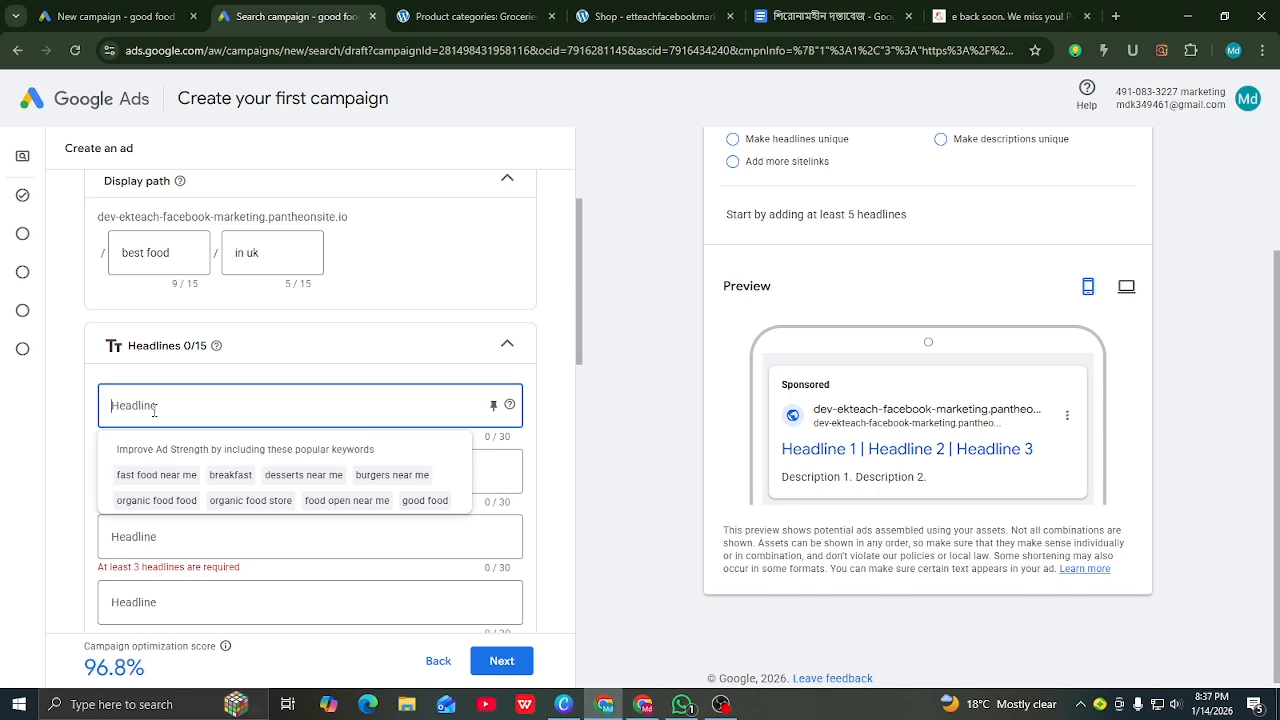
# Step: Enter 'fast food near me' and 'breakfast' as the first two headlines
pyautogui.write('fast food')
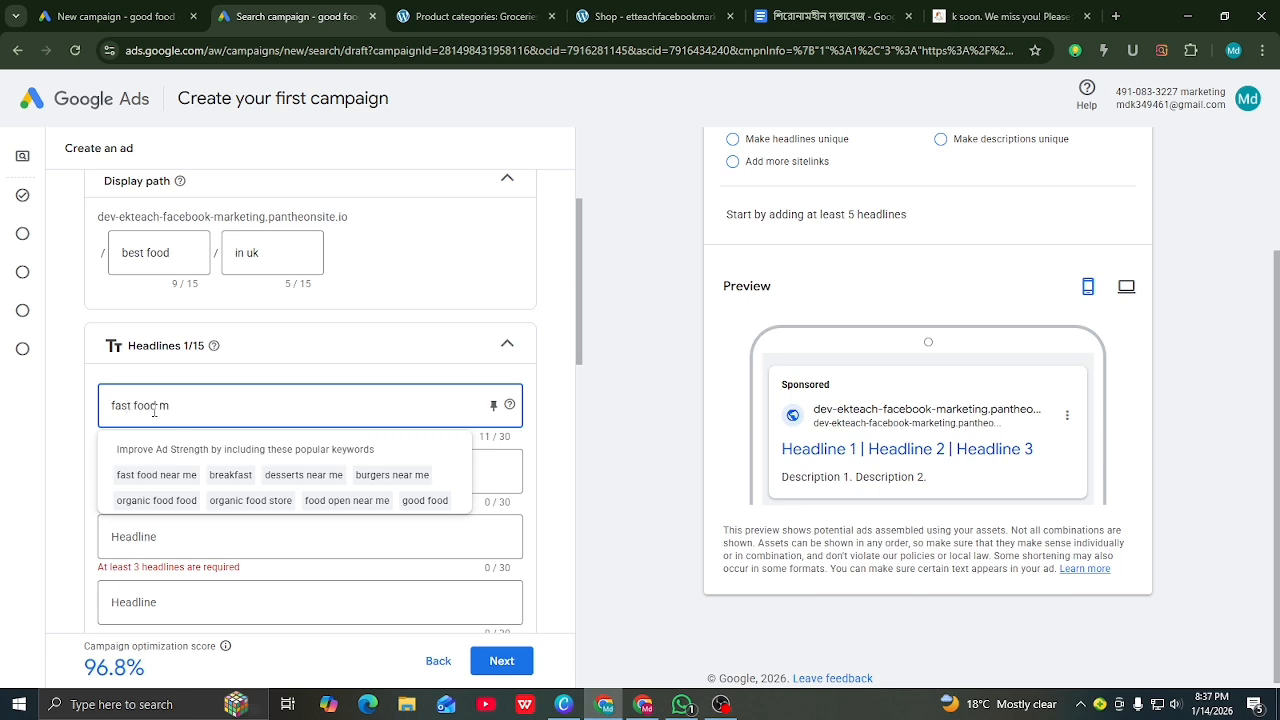
pyautogui.write(' n')
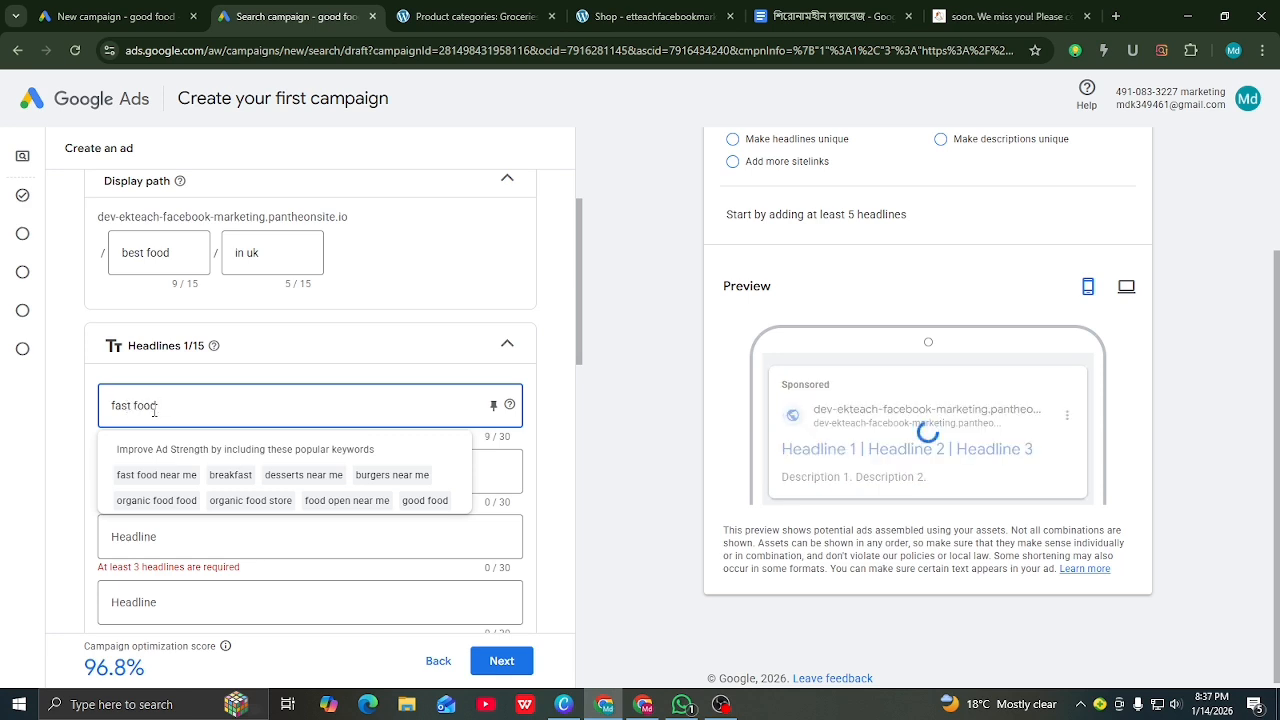
pyautogui.write('ear me')
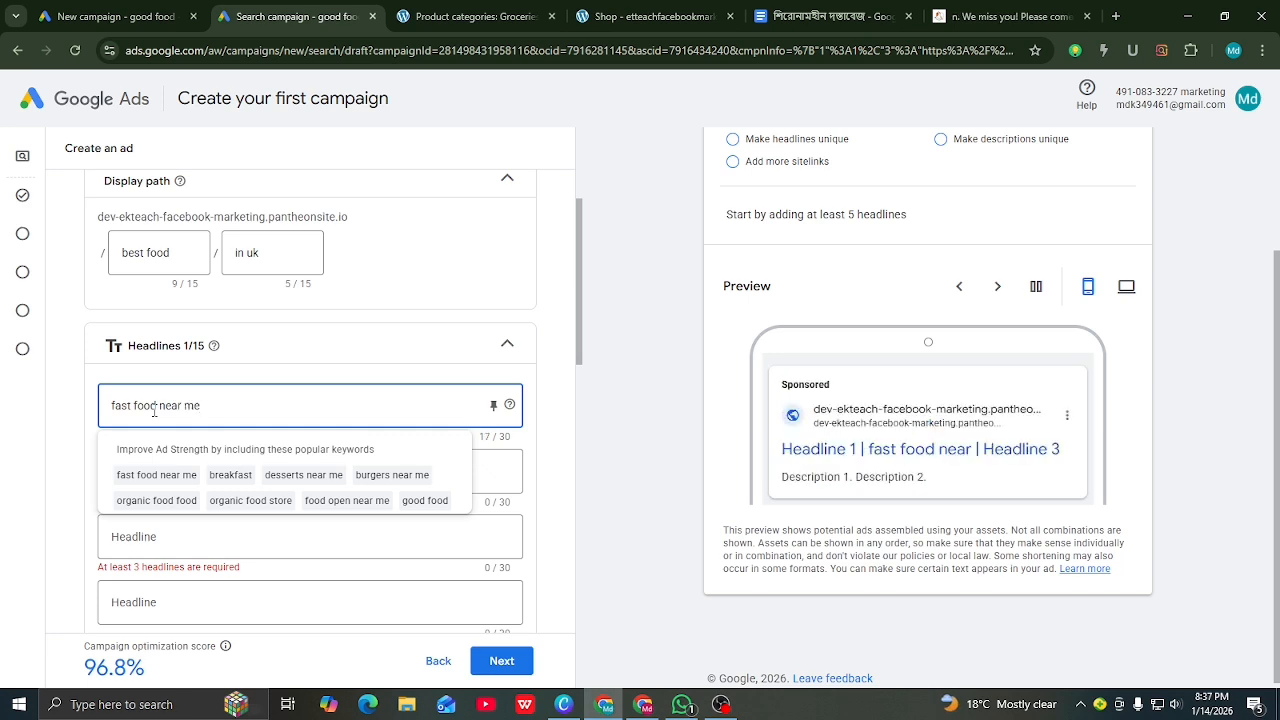
pyautogui.click(180, 536)
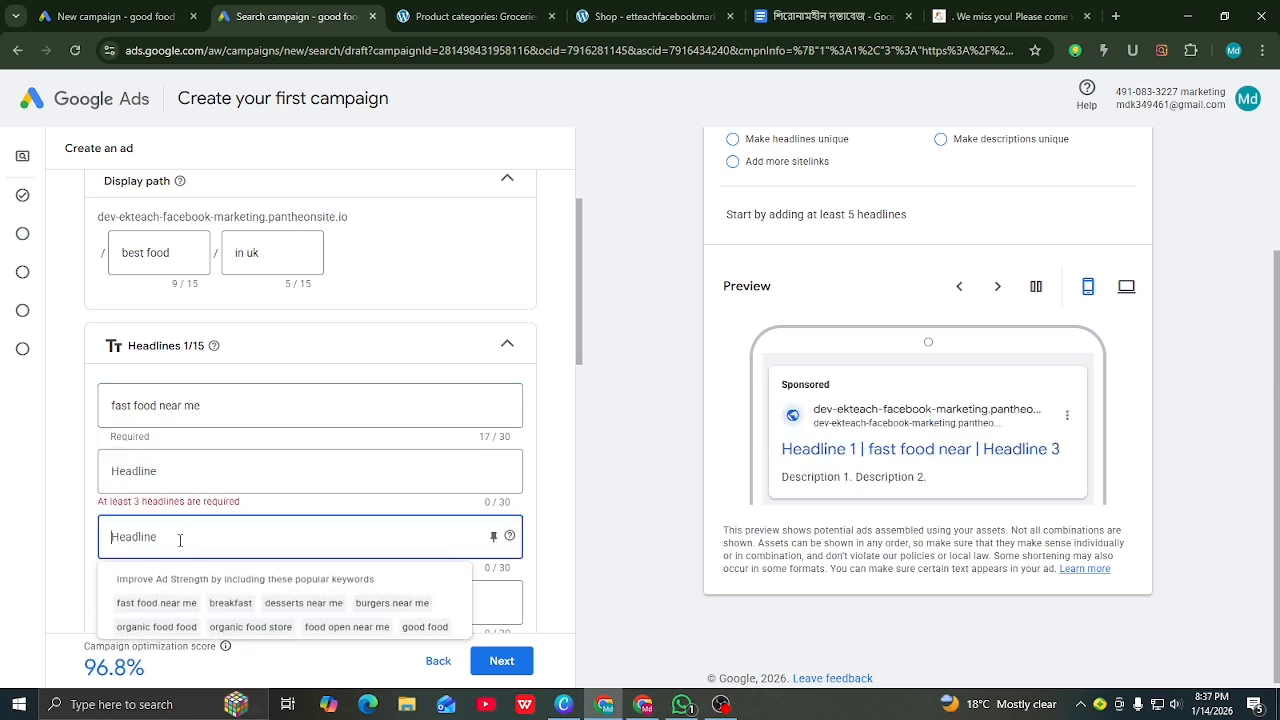
pyautogui.click(161, 470)
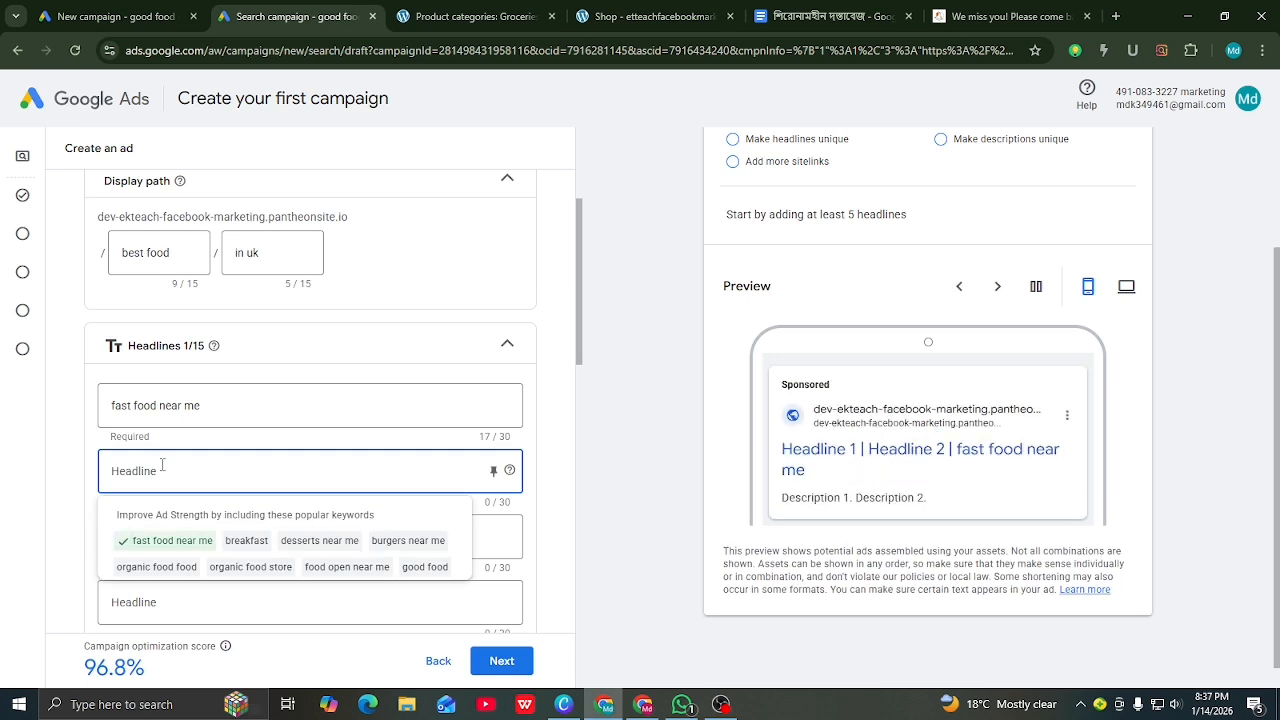
pyautogui.write('br')
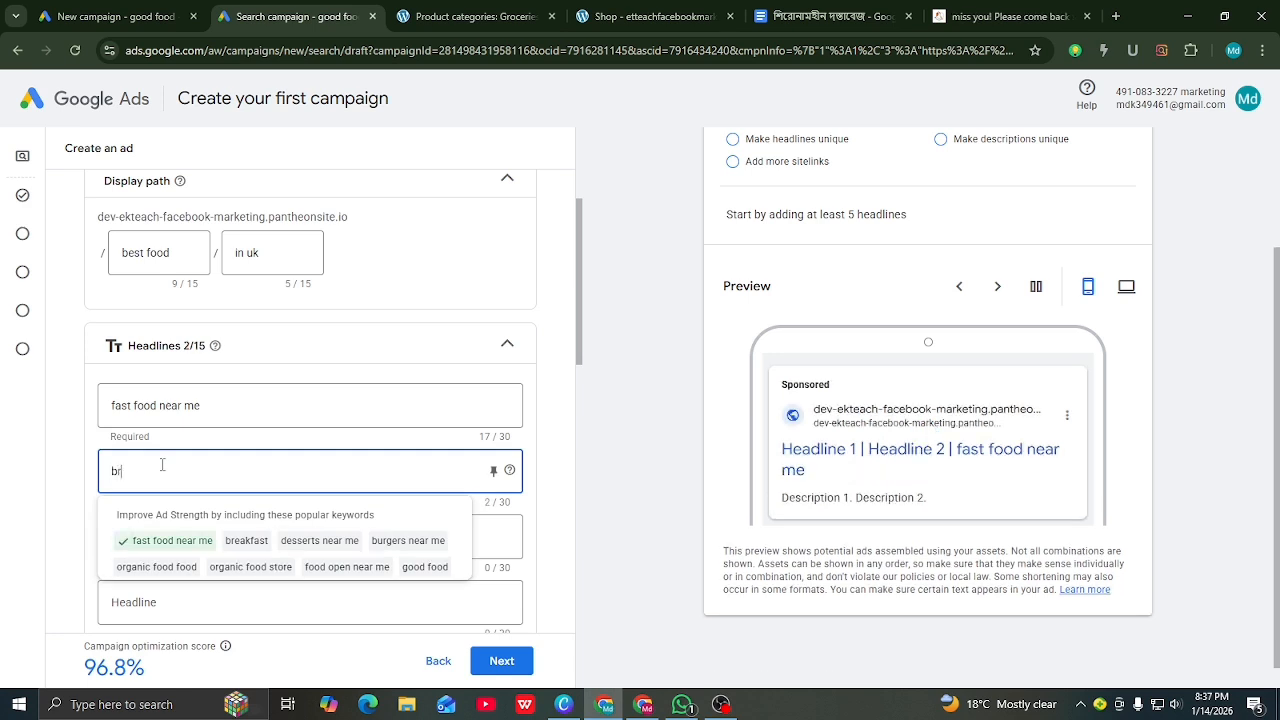
pyautogui.write('eakfast')
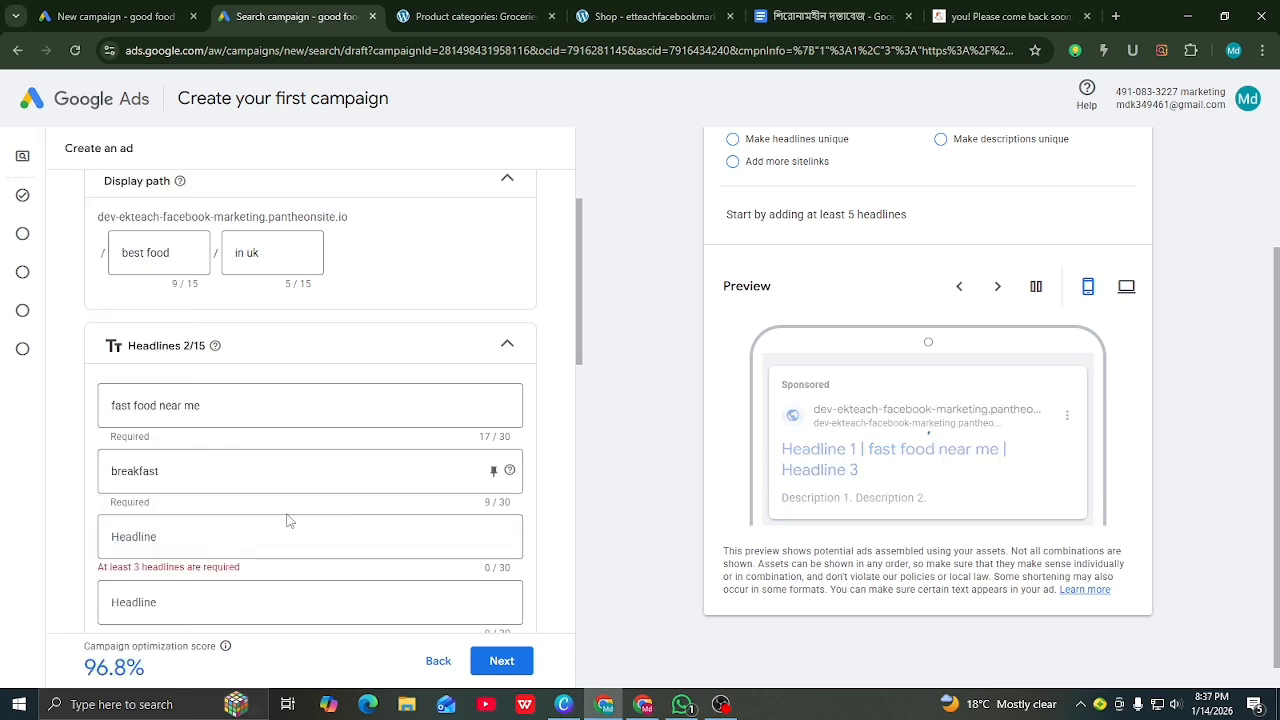
# Step: Add 'desserts near me' as the third headline
pyautogui.click(206, 536)
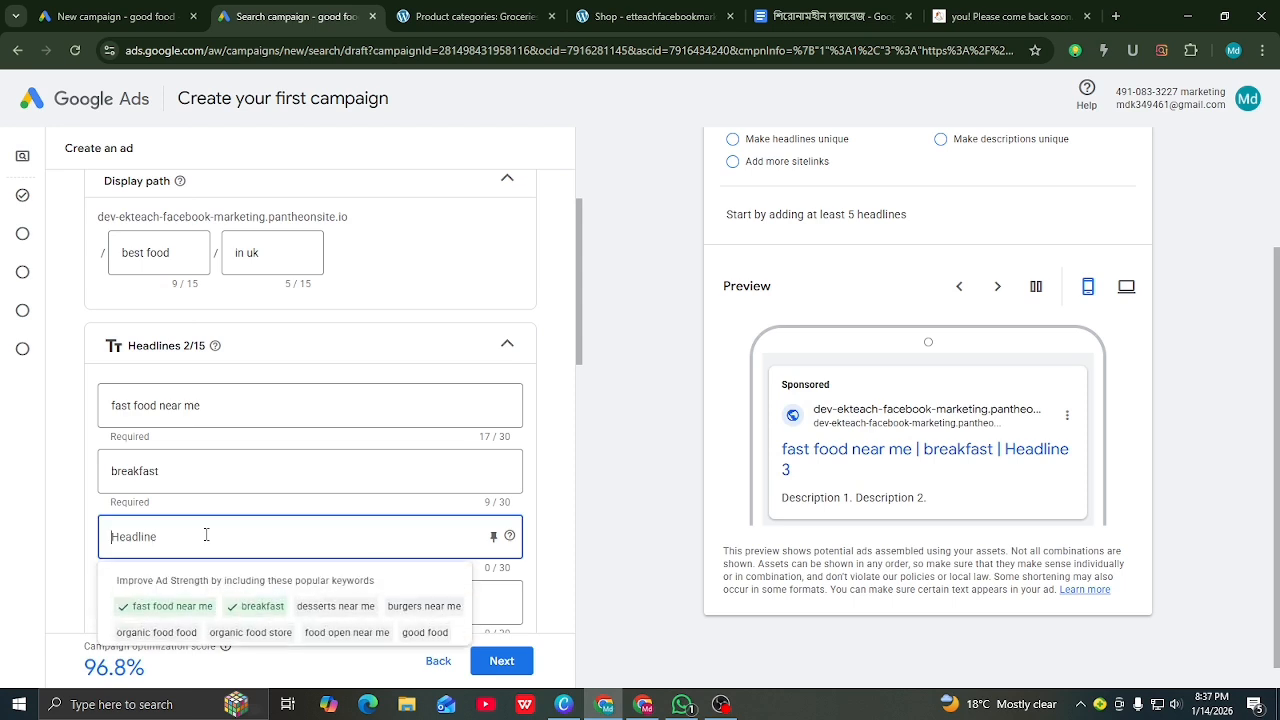
pyautogui.write('ds')
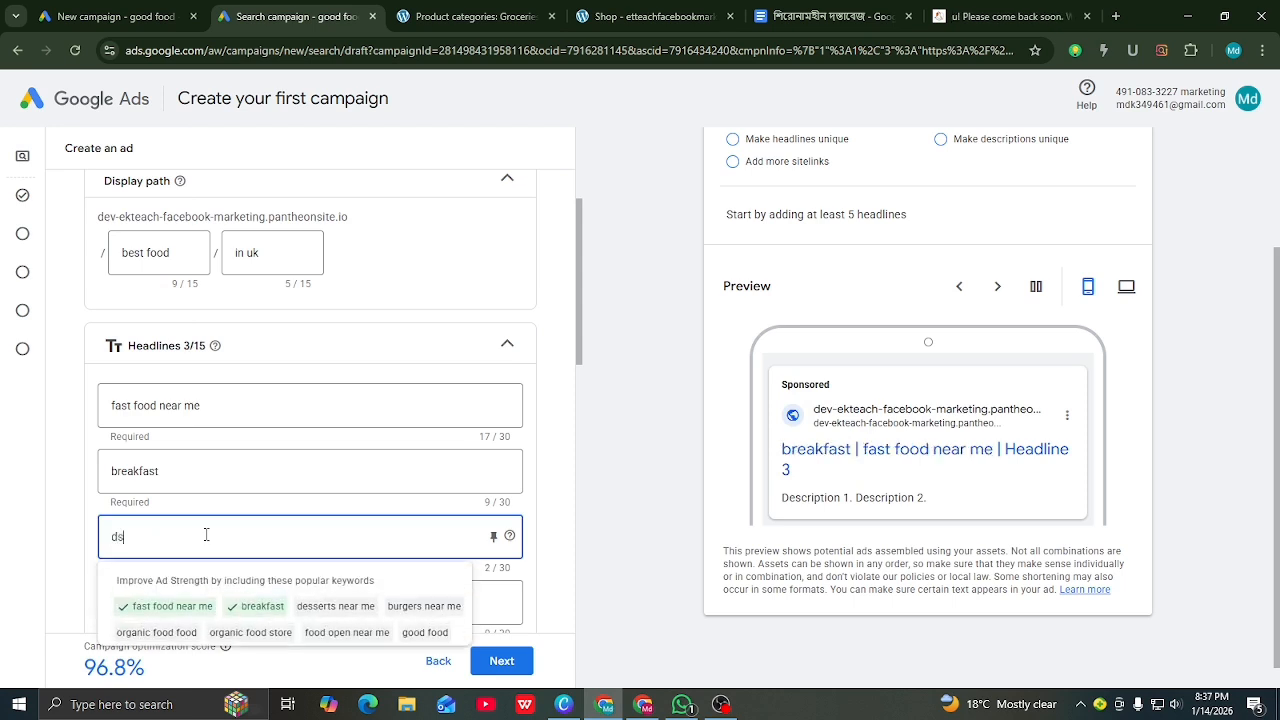
pyautogui.press('BackSpace')
pyautogui.write('esserts')
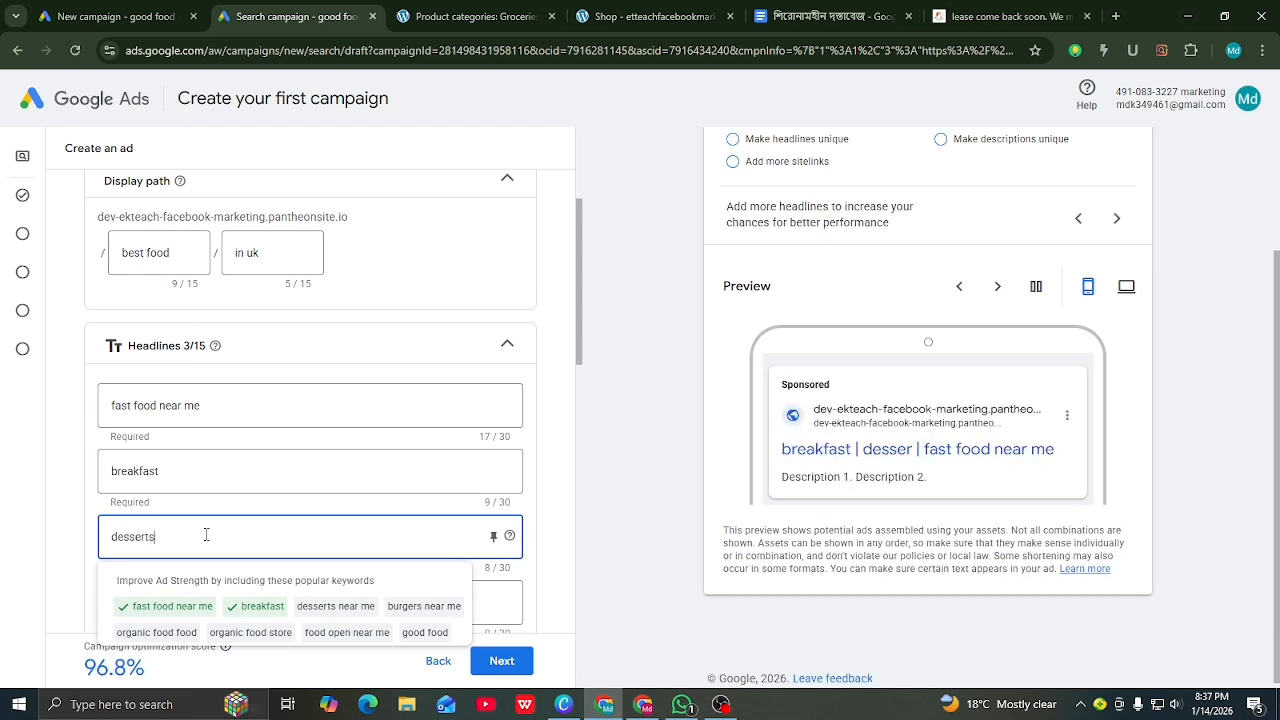
pyautogui.write(' nea')
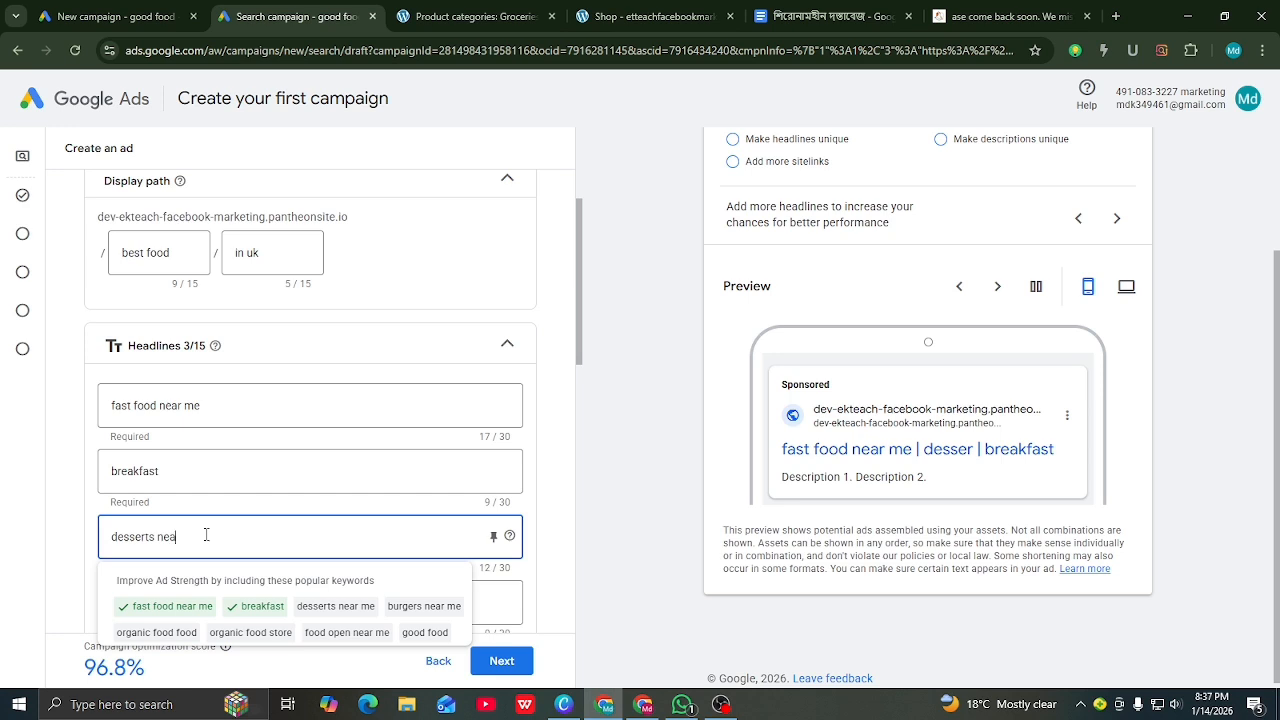
pyautogui.write('r me')
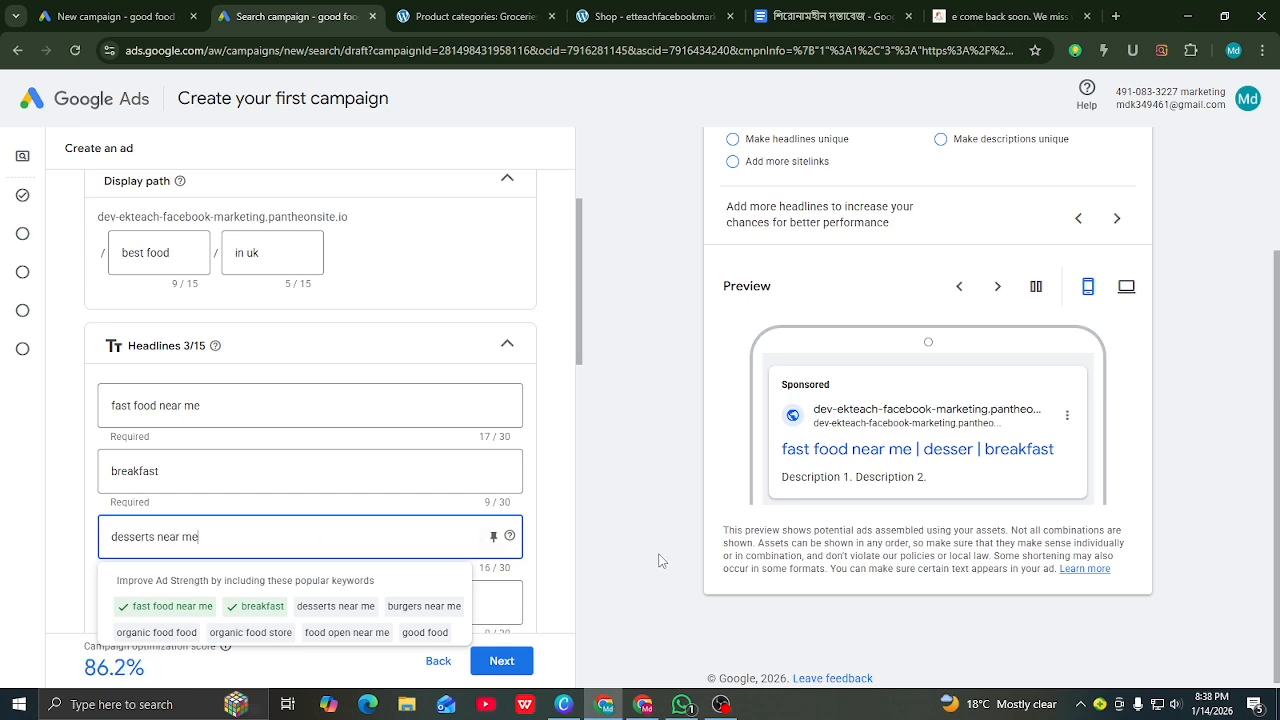
pyautogui.click(529, 598)
pyautogui.scroll(-1, 349, 566)
pyautogui.click(265, 522)
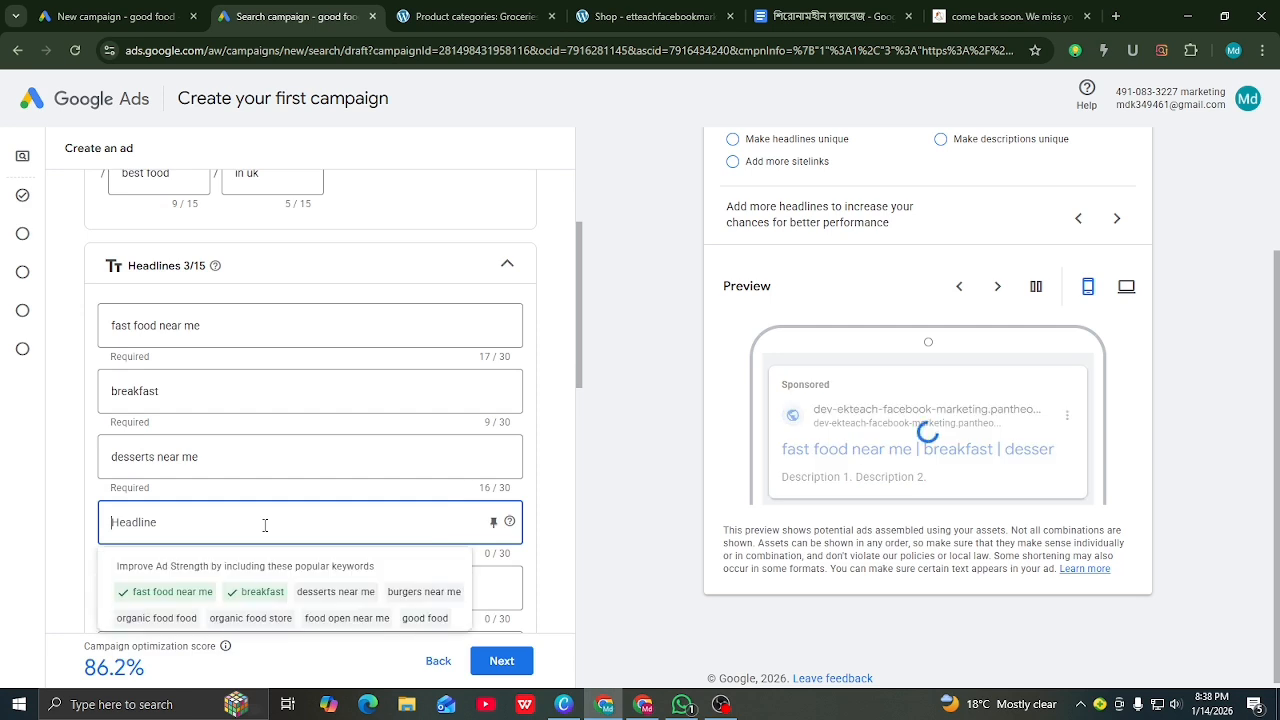
pyautogui.scroll(2, 800, 400)
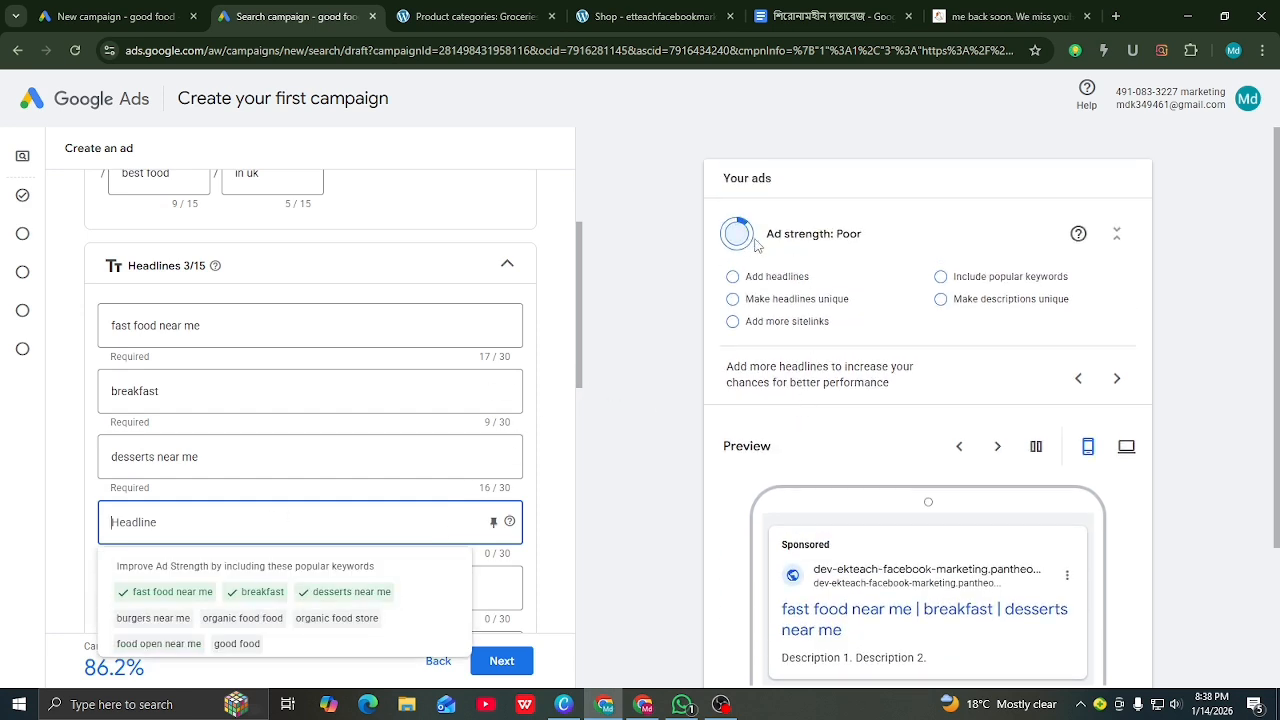
pyautogui.scroll(-1, 278, 481)
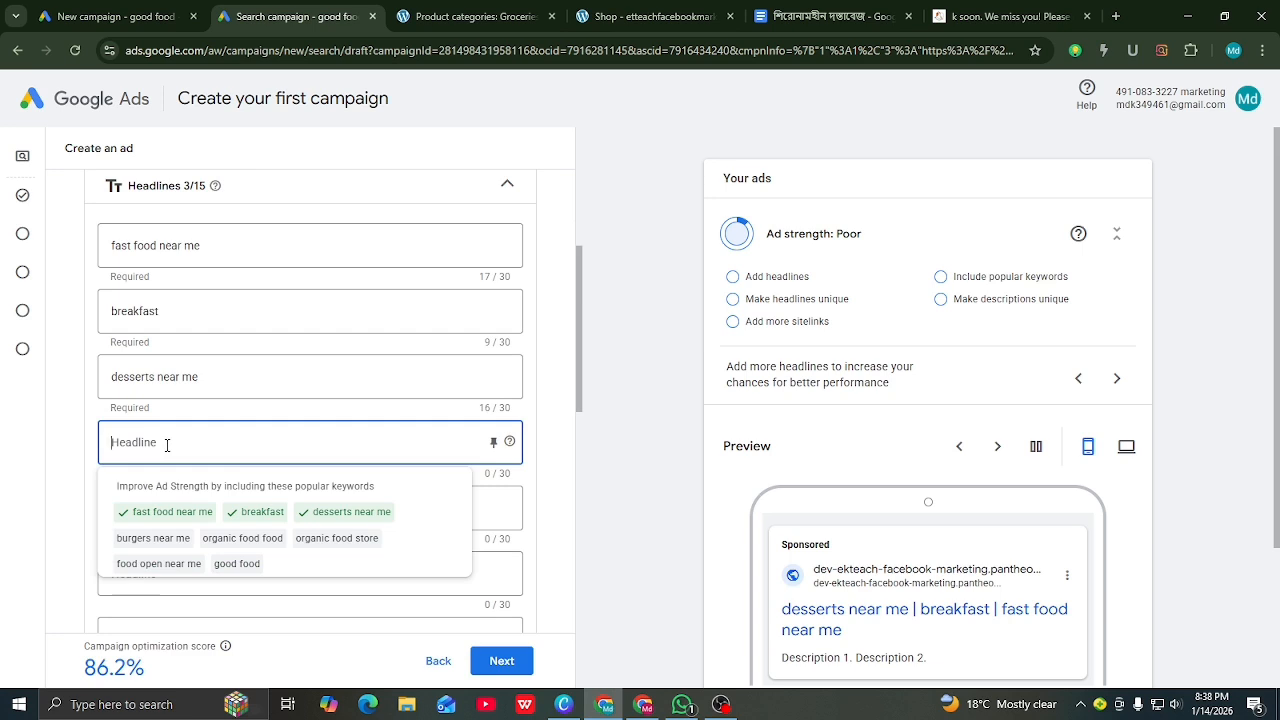
# Step: Add a fourth headline 'burgers near me' and a fifth 'organic food' headline
pyautogui.write('bur')
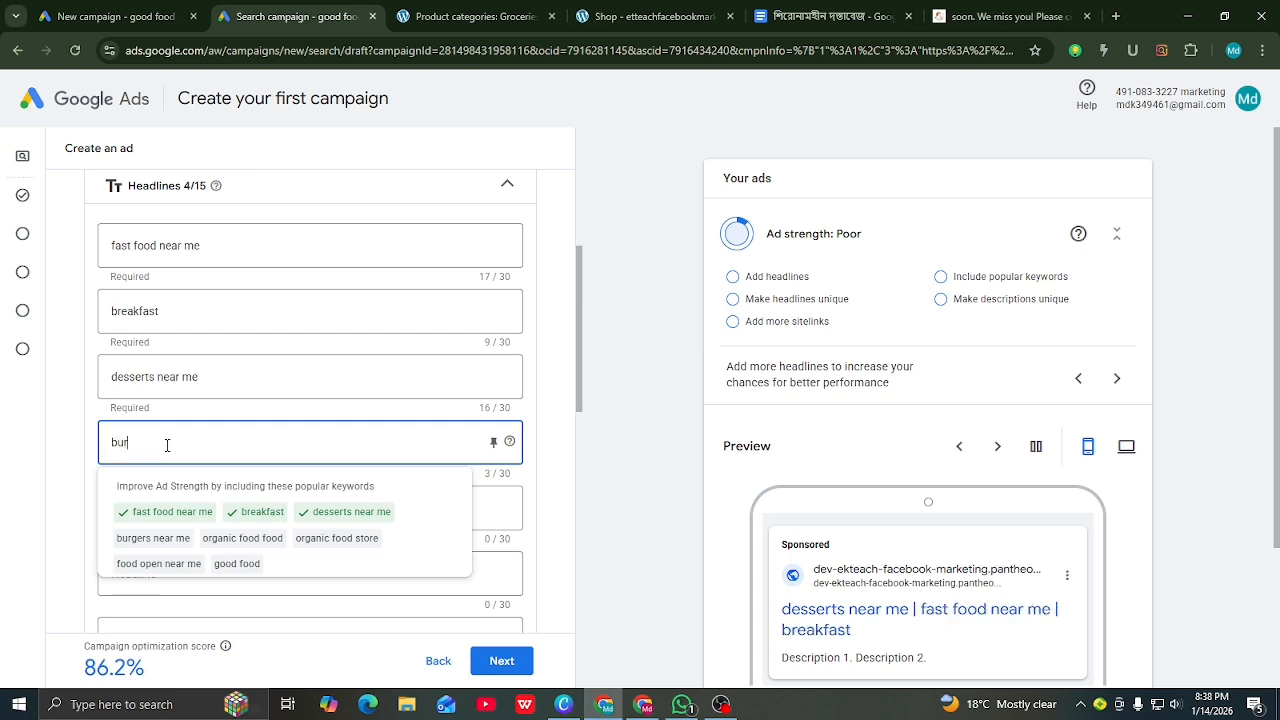
pyautogui.write('gers')
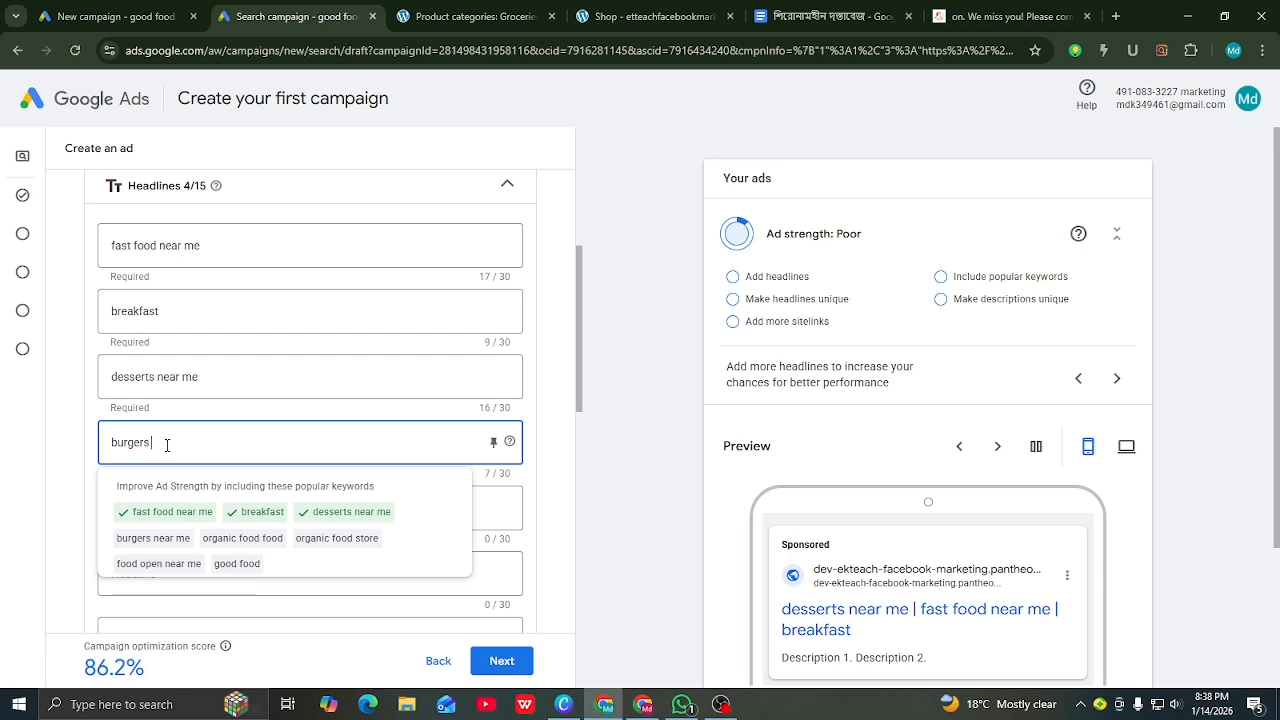
pyautogui.write(' mear')
pyautogui.press('BackSpace')
pyautogui.press('BackSpace')
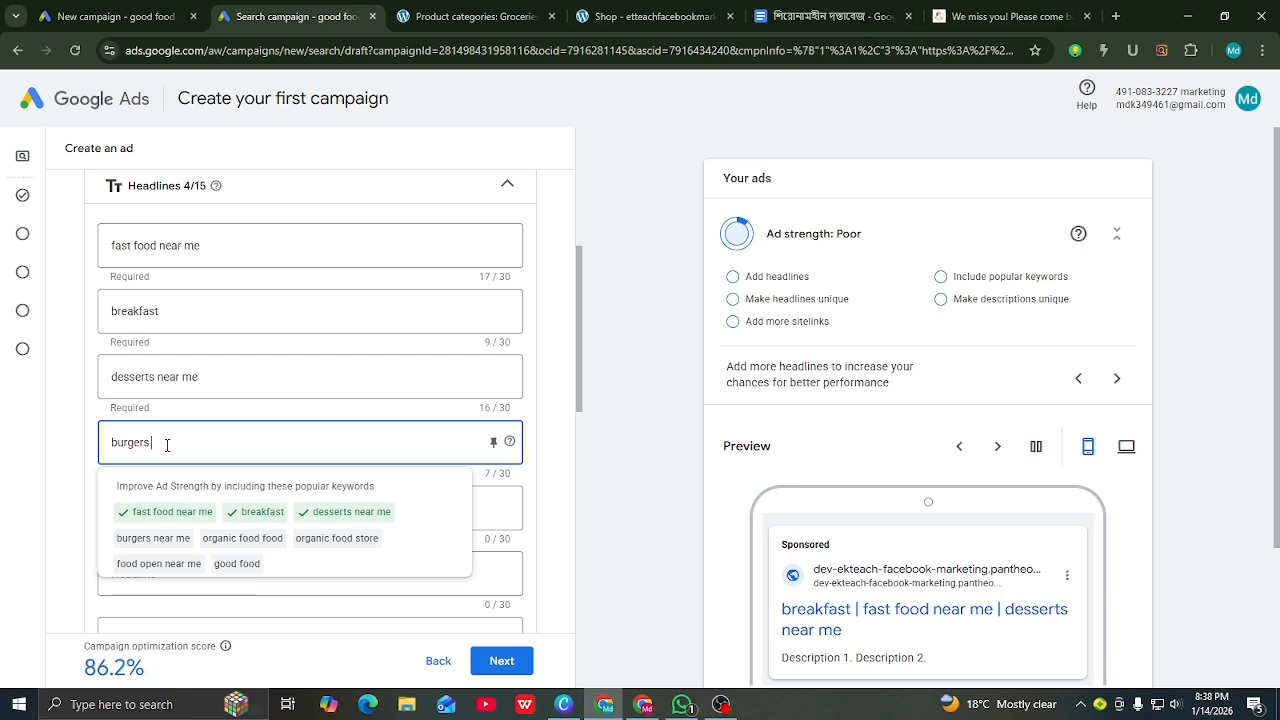
pyautogui.write('nears me')
pyautogui.click(613, 531)
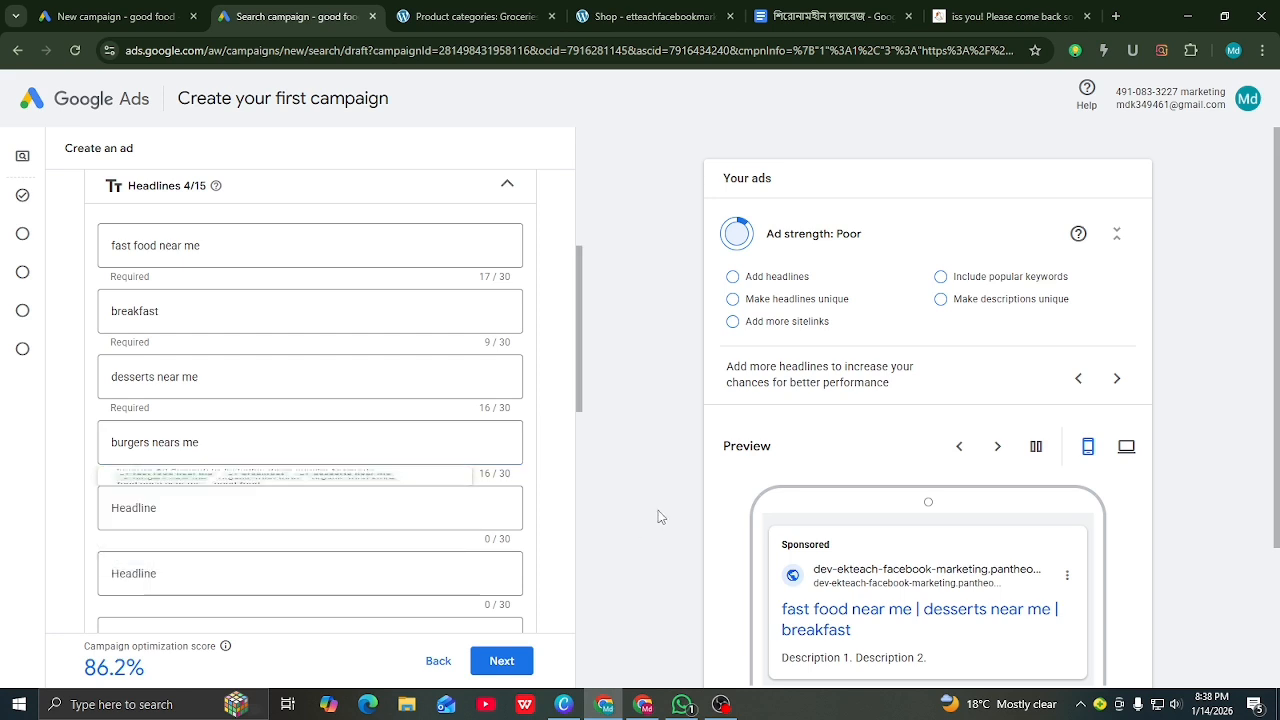
pyautogui.click(245, 512)
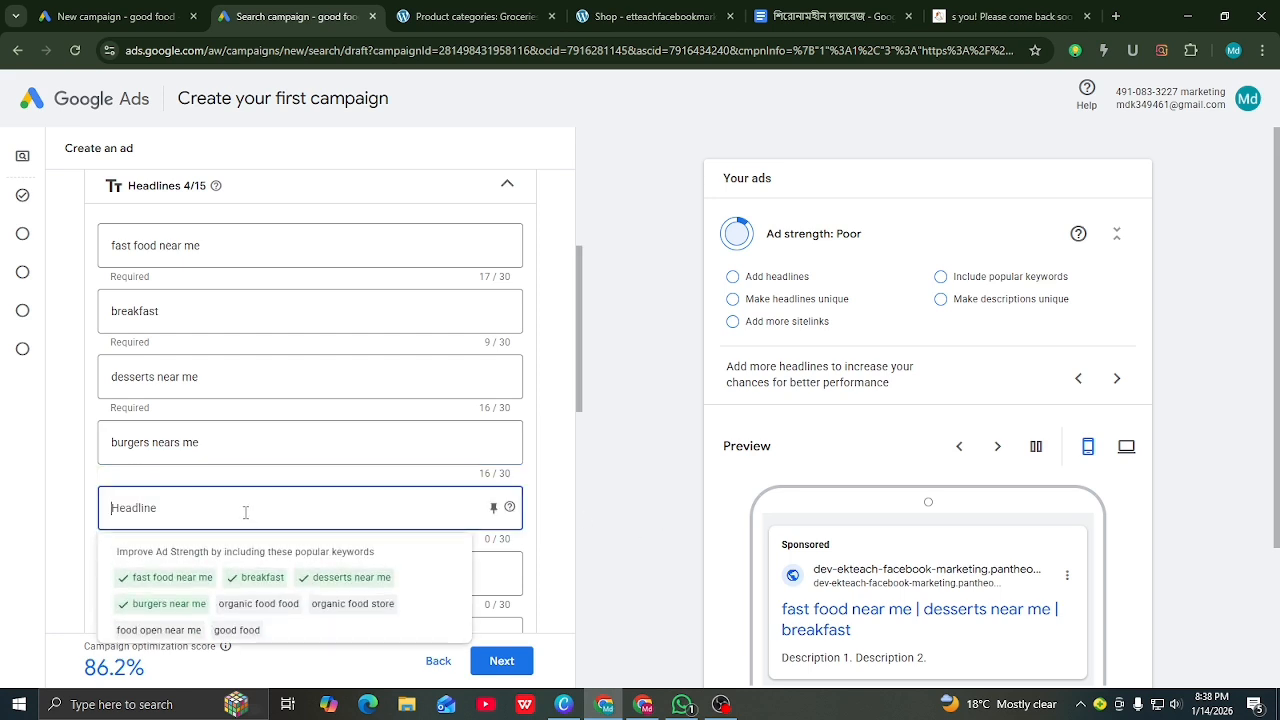
pyautogui.write('organic')
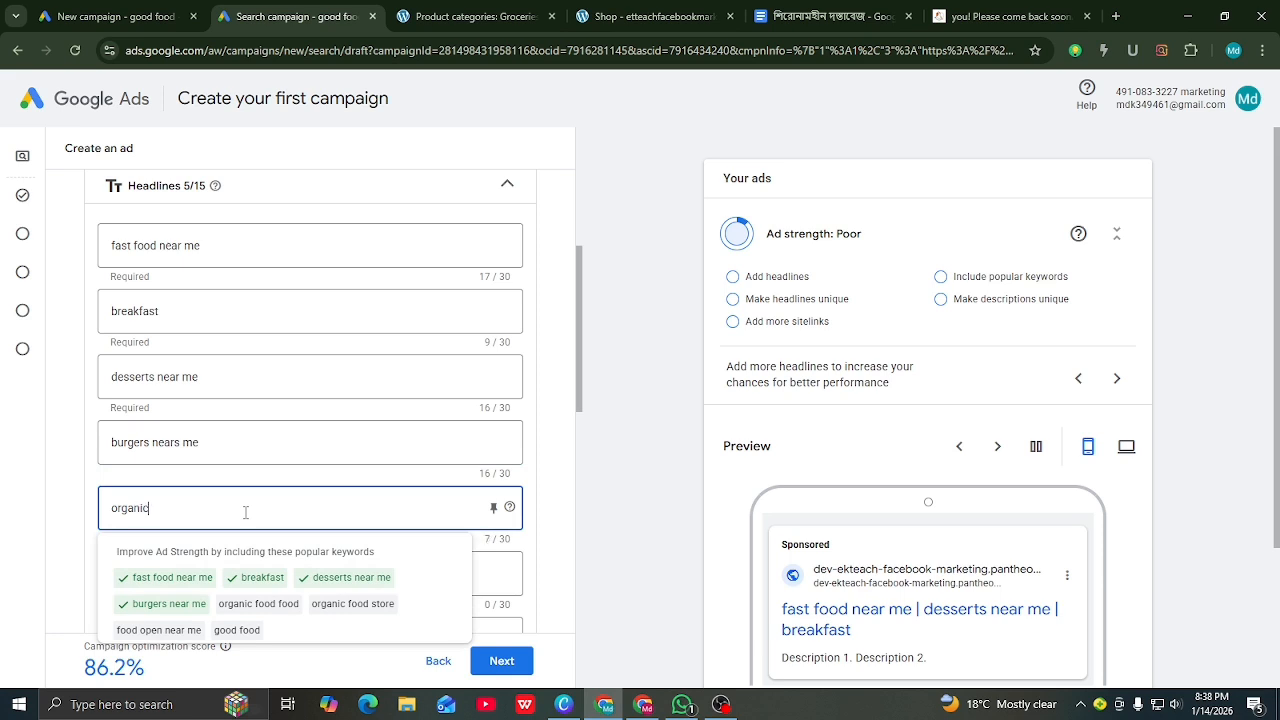
pyautogui.write(' food fo')
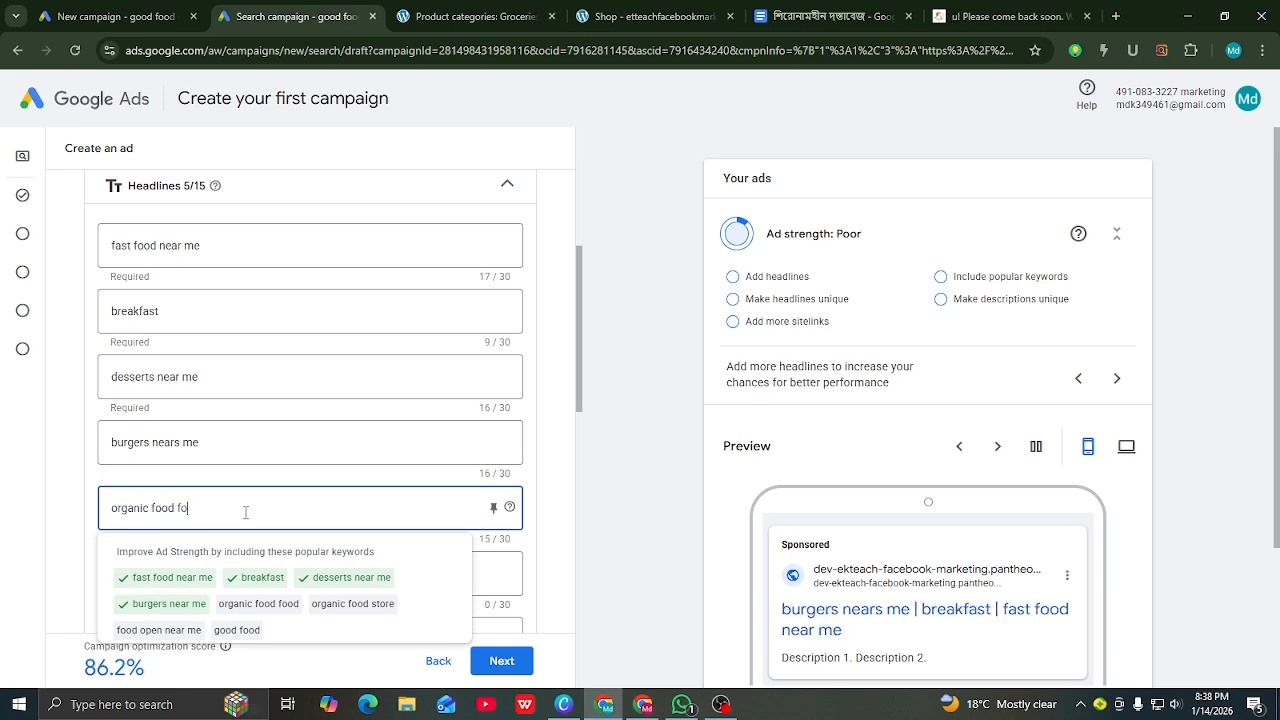
pyautogui.write('od')
pyautogui.click(662, 592)
# Step: Add 'organic food store' and 'food open near me' as the sixth and seventh headlines
pyautogui.click(285, 572)
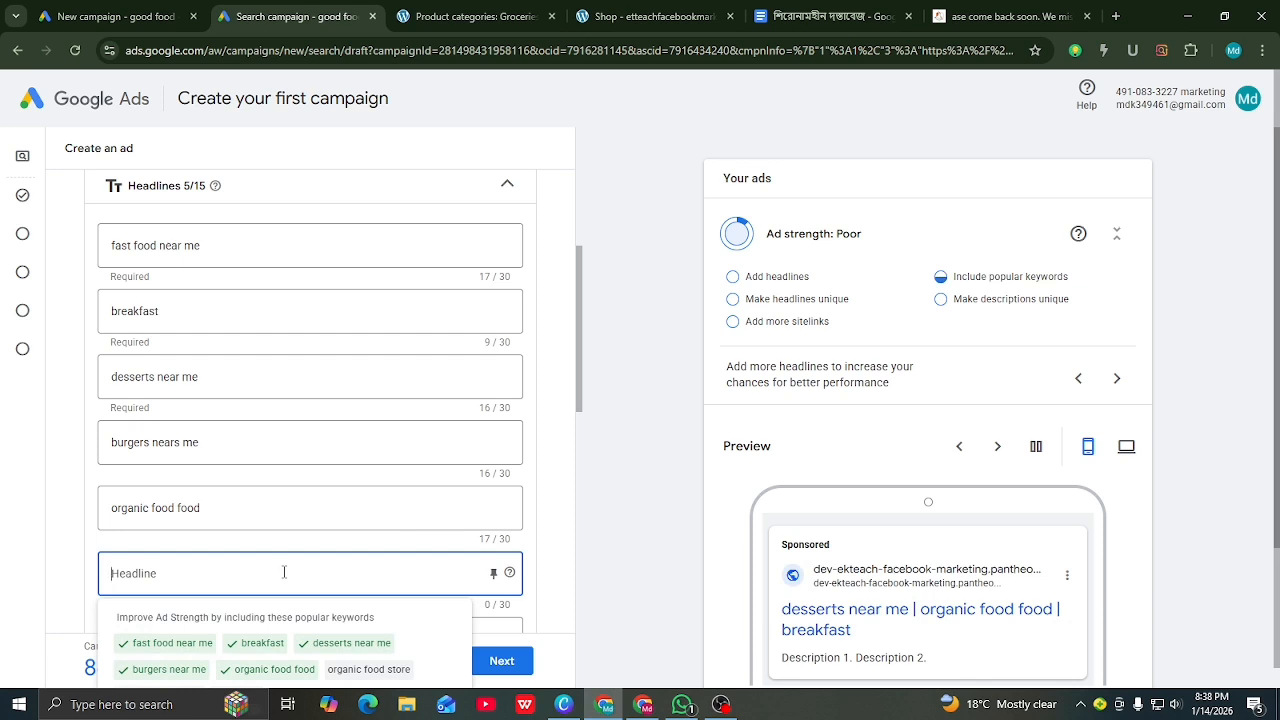
pyautogui.write('organic')
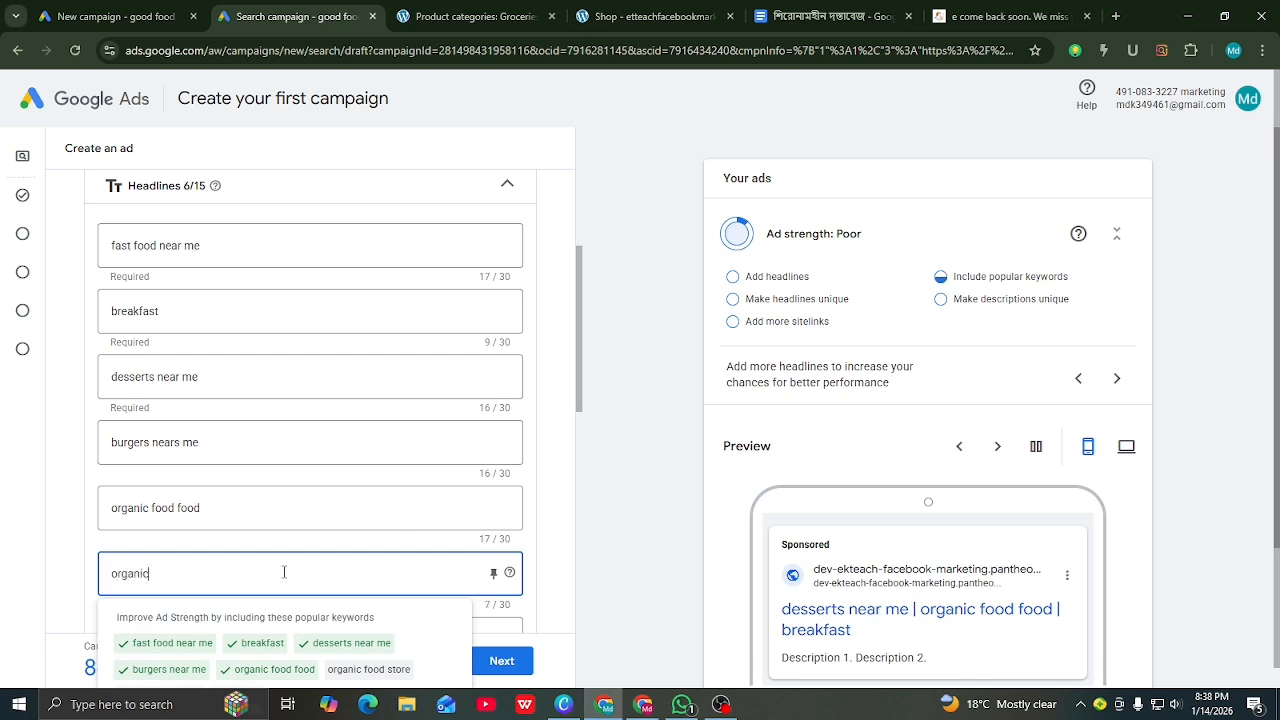
pyautogui.write(' food')
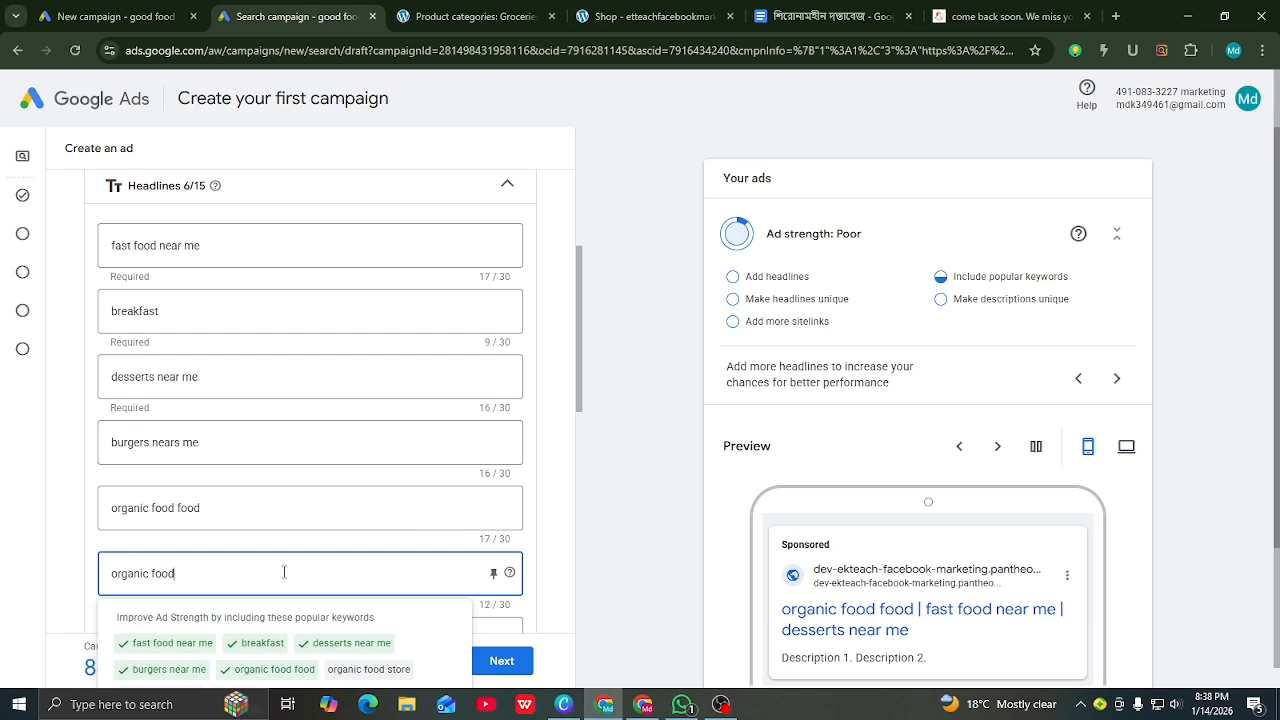
pyautogui.write(' store')
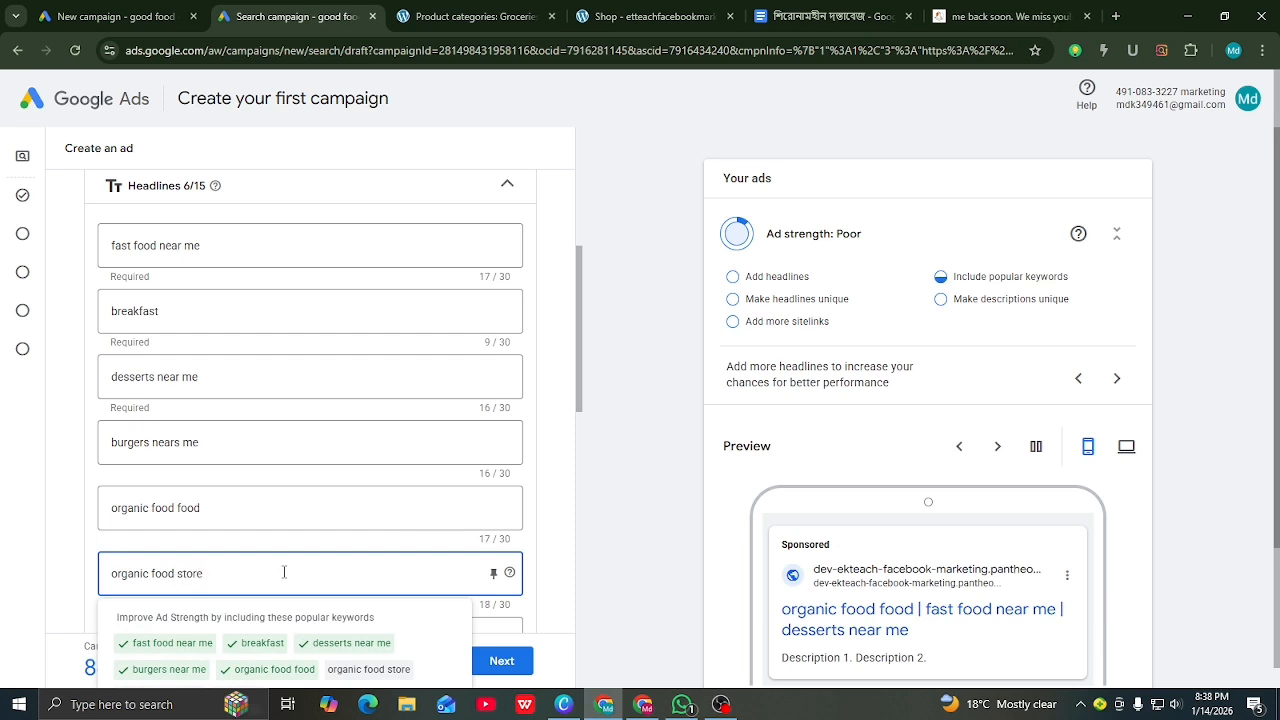
pyautogui.click(578, 568)
pyautogui.scroll(-2, 457, 531)
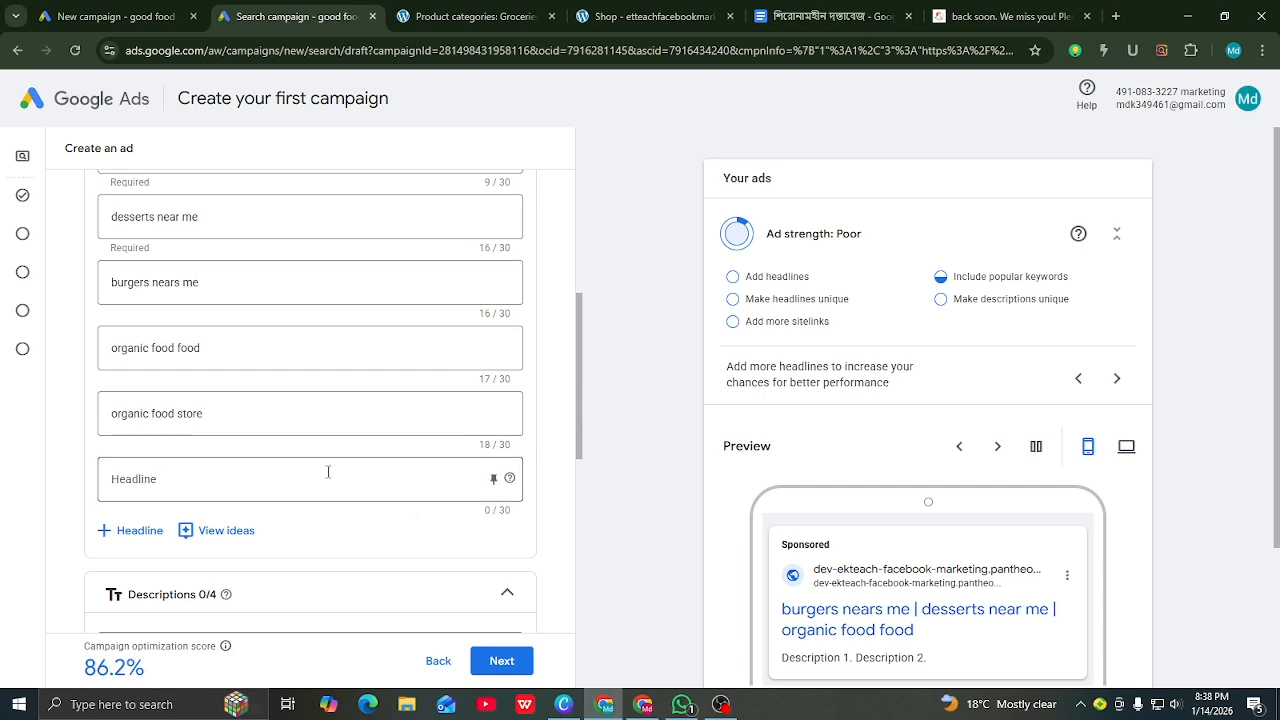
pyautogui.click(250, 476)
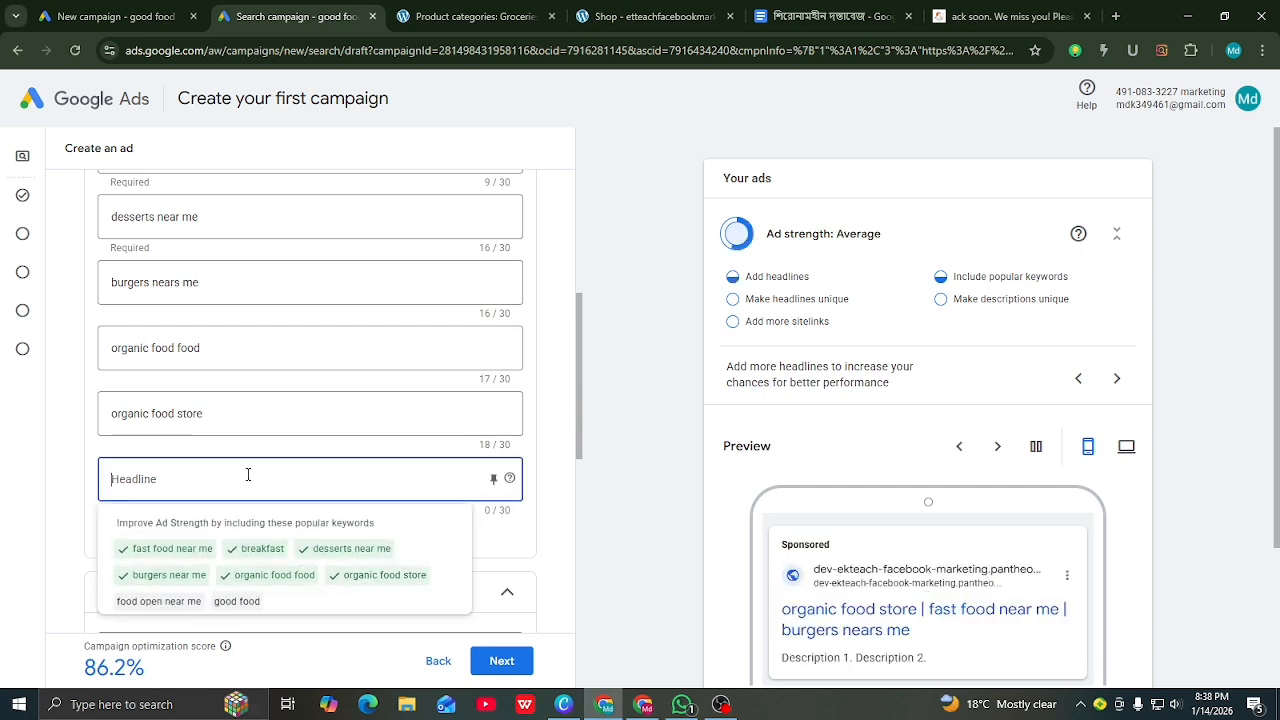
pyautogui.write('food')
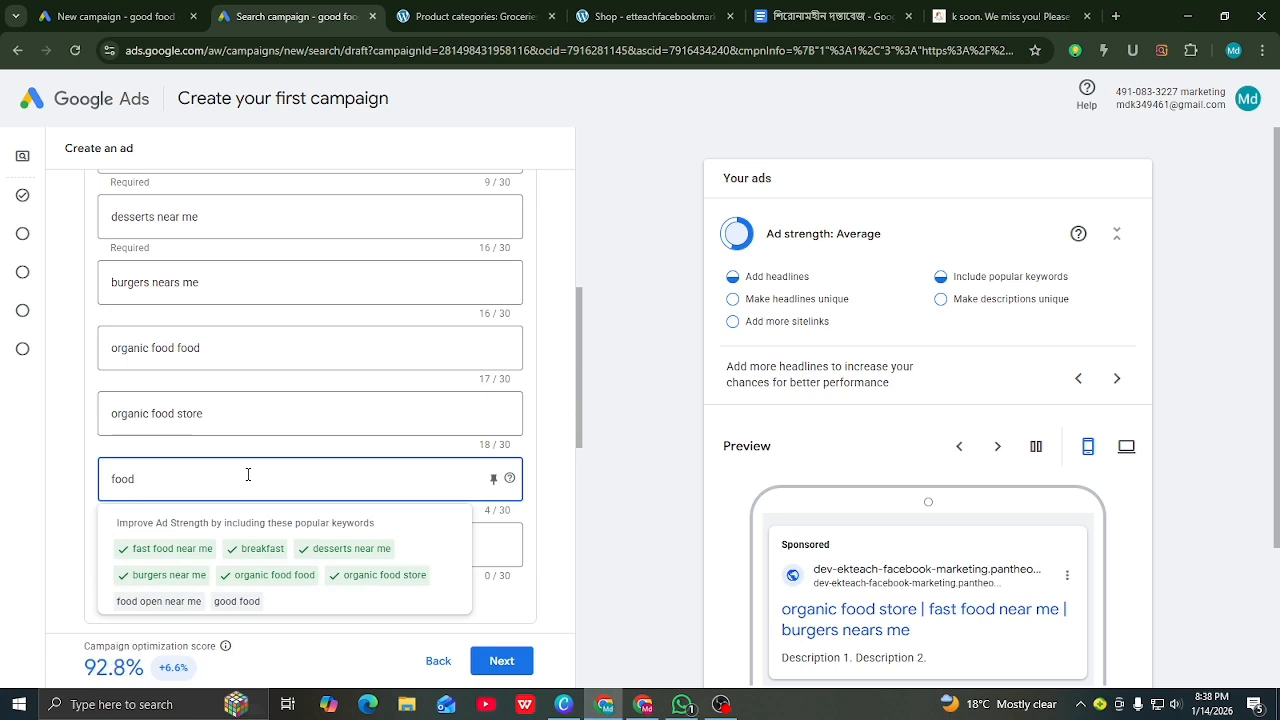
pyautogui.write(' open')
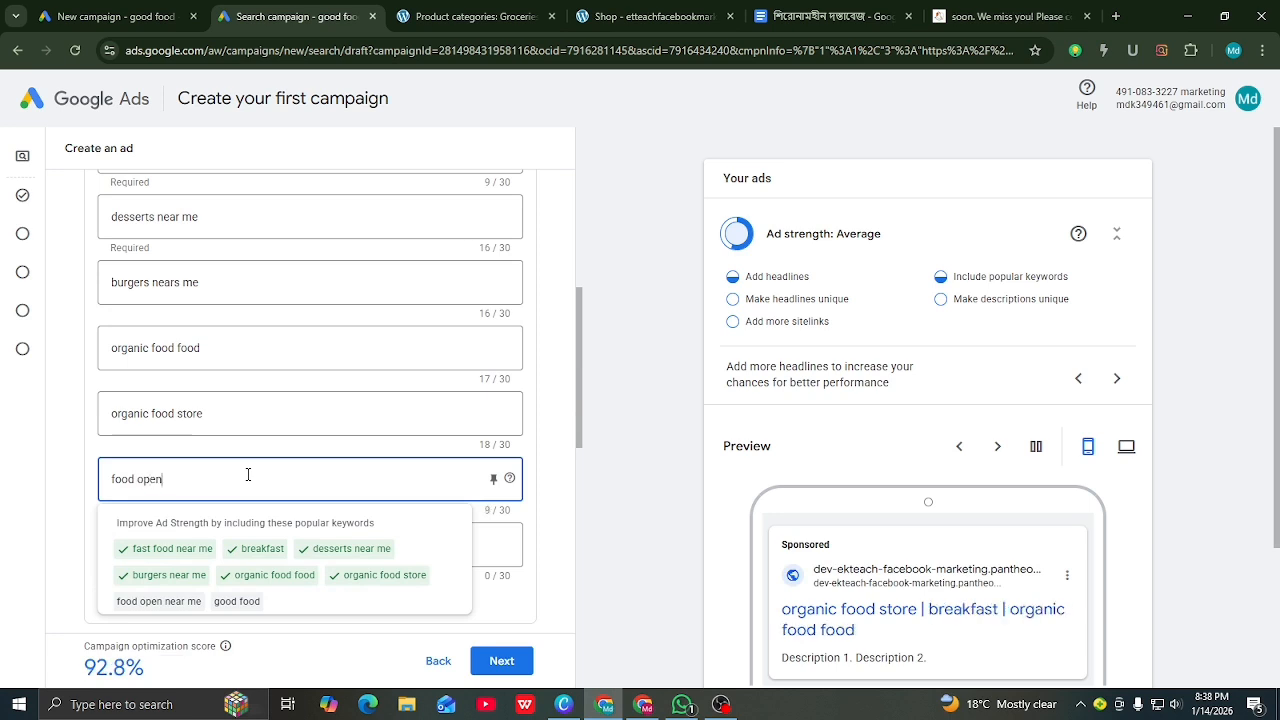
pyautogui.write(' near me')
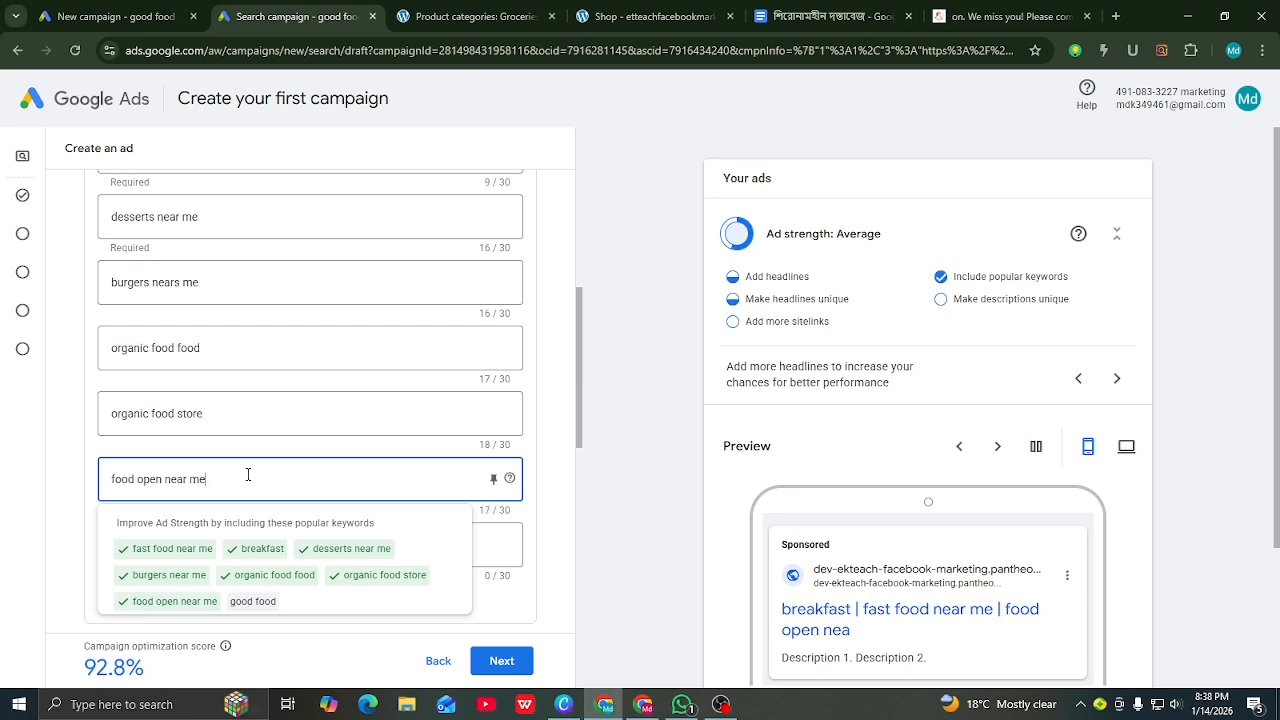
pyautogui.click(675, 503)
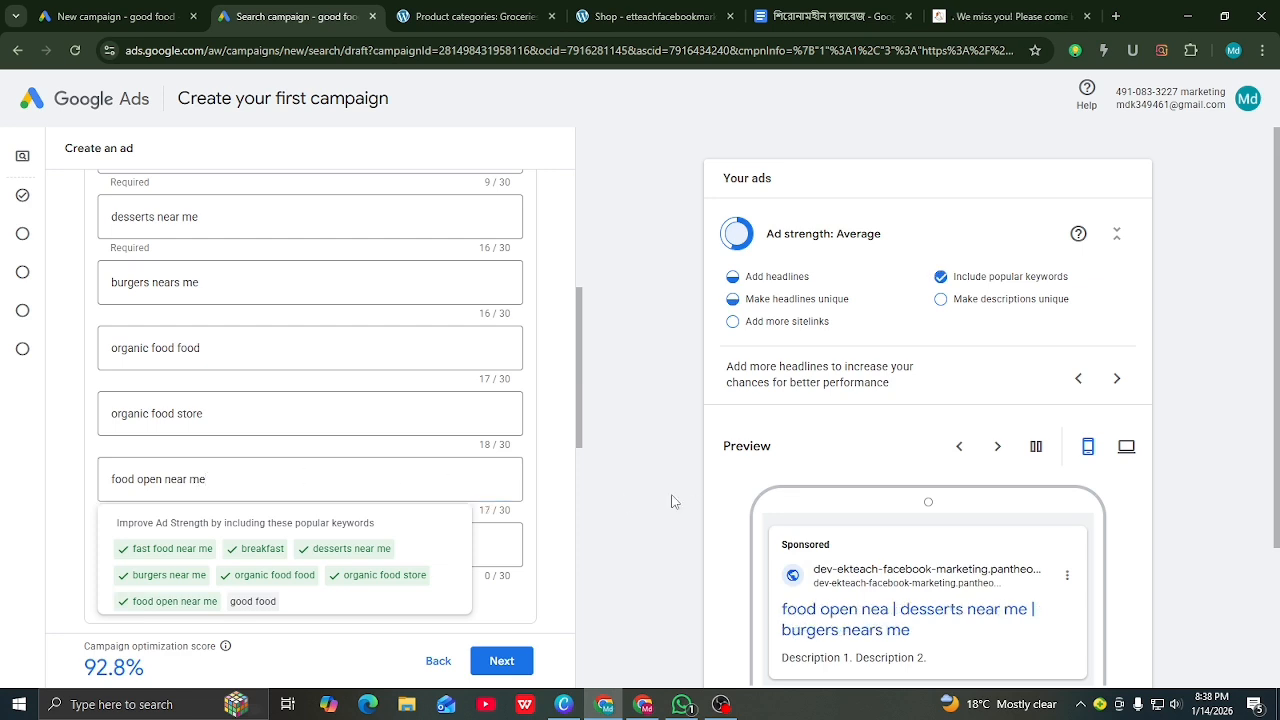
# Step: Enter 'best good food in uk' as the eighth headline
pyautogui.scroll(-1, 549, 522)
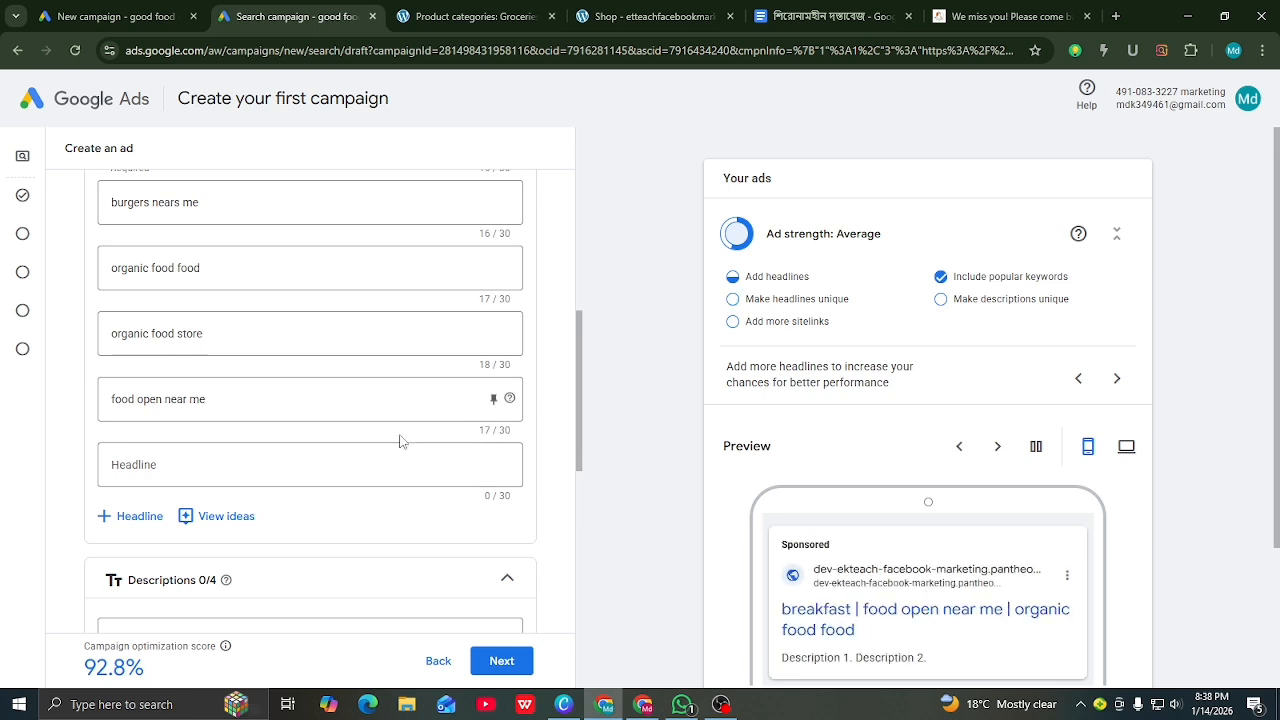
pyautogui.click(220, 464)
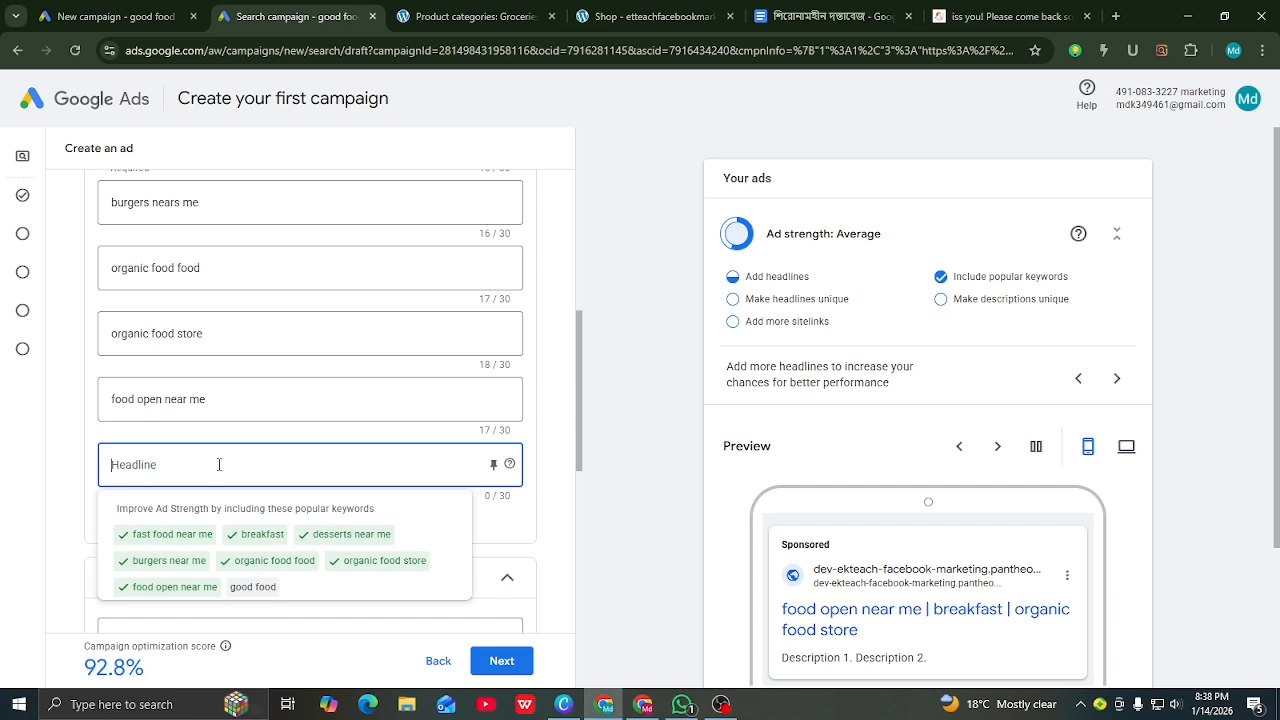
pyautogui.scroll(3, 219, 464)
pyautogui.scroll(-2, 205, 465)
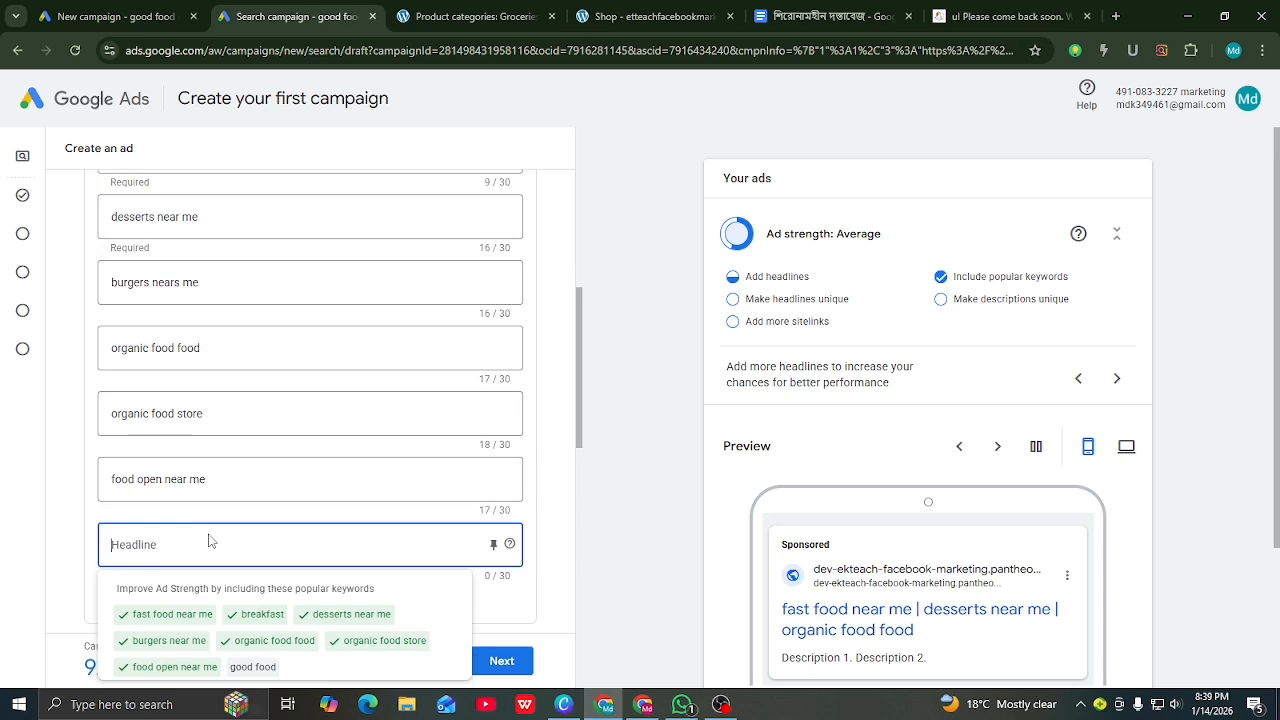
pyautogui.write('j')
pyautogui.press('BackSpace')
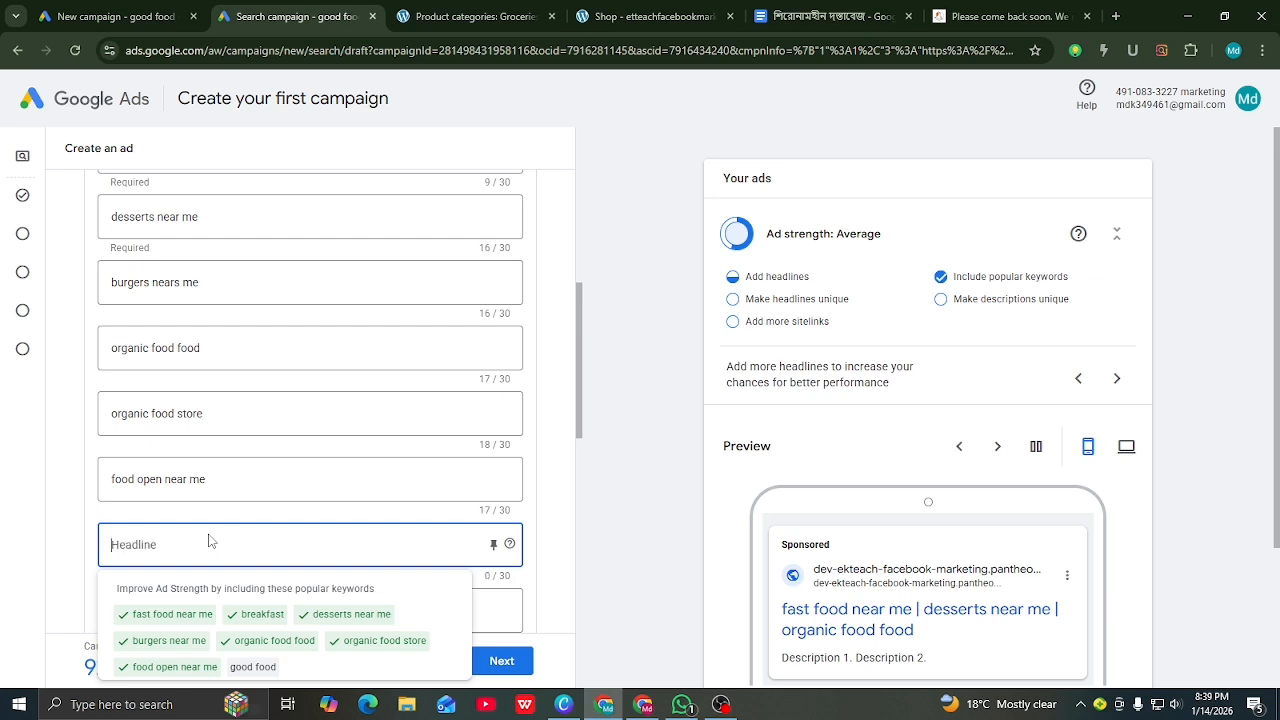
pyautogui.write('b')
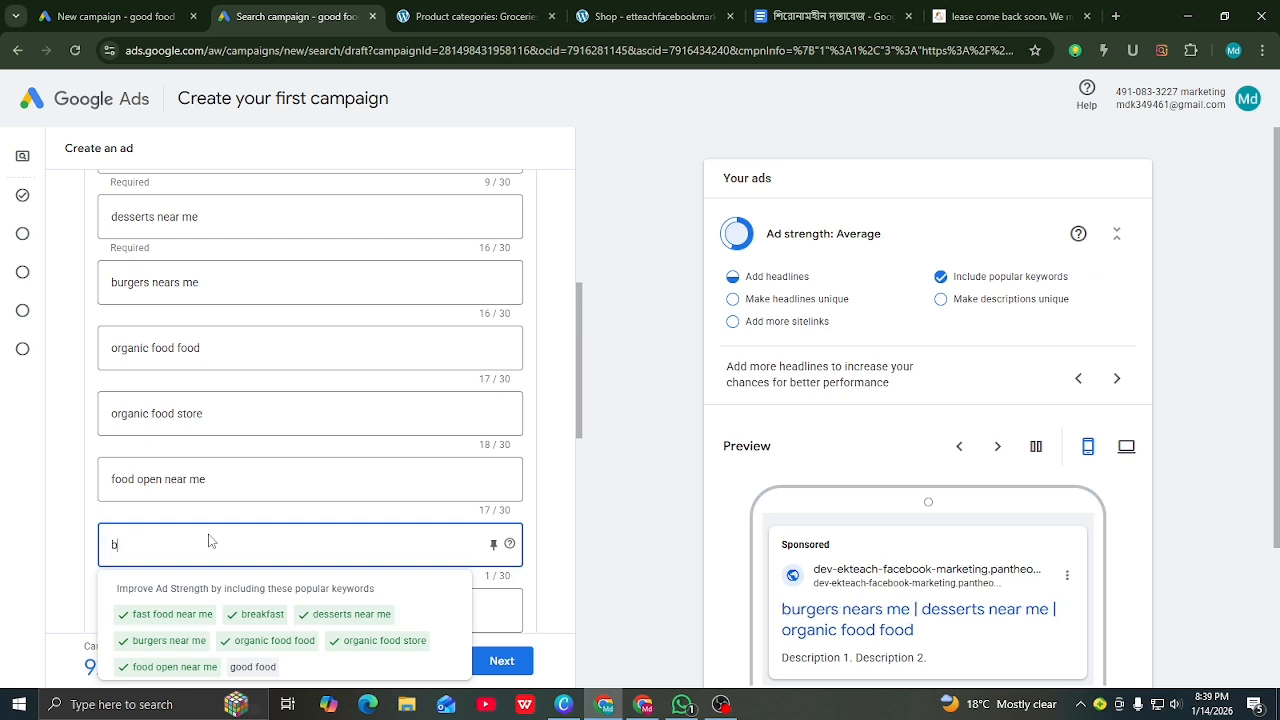
pyautogui.write('est go')
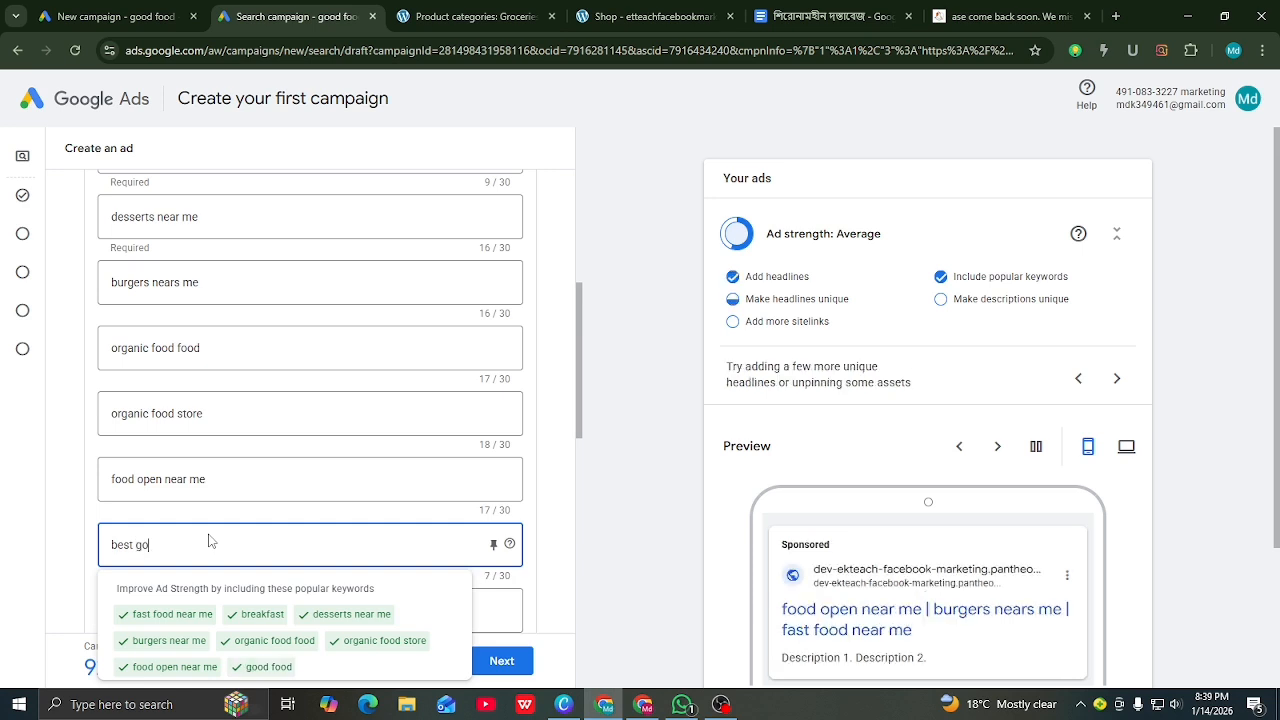
pyautogui.write('od food in uk')
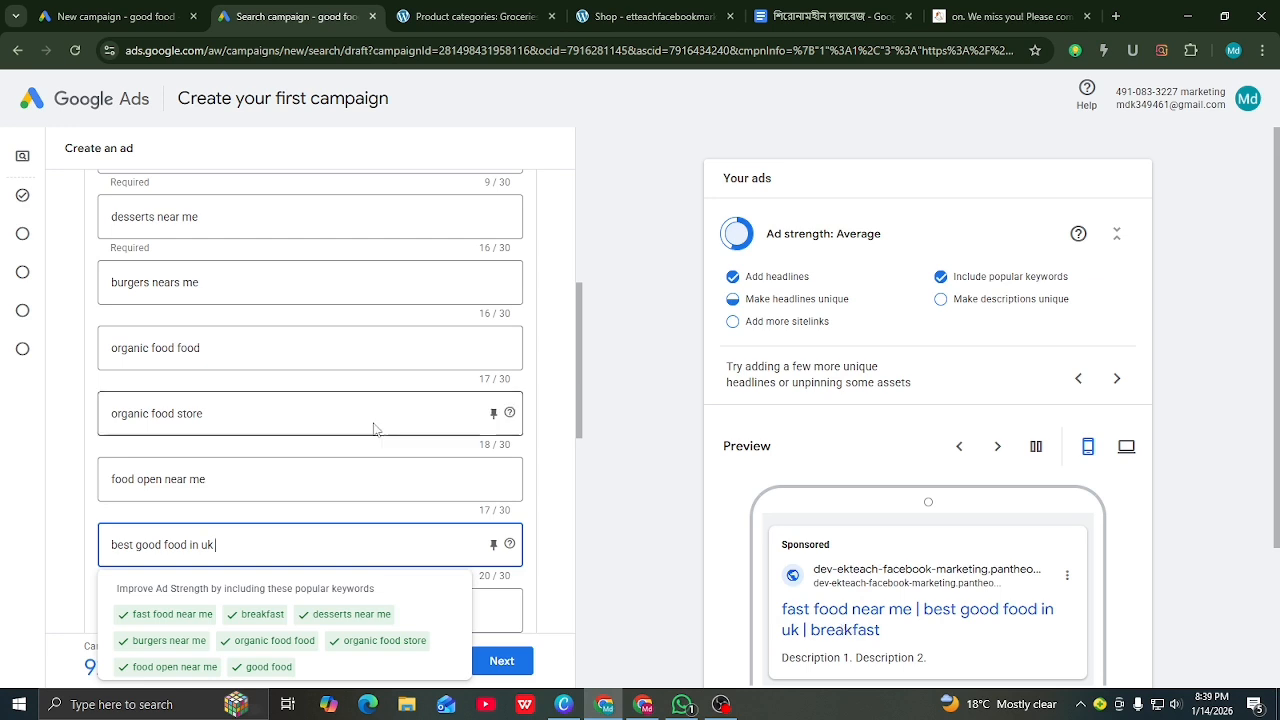
# Step: Add 'organic food store in uk' as another headline
pyautogui.scroll(-2, 323, 380)
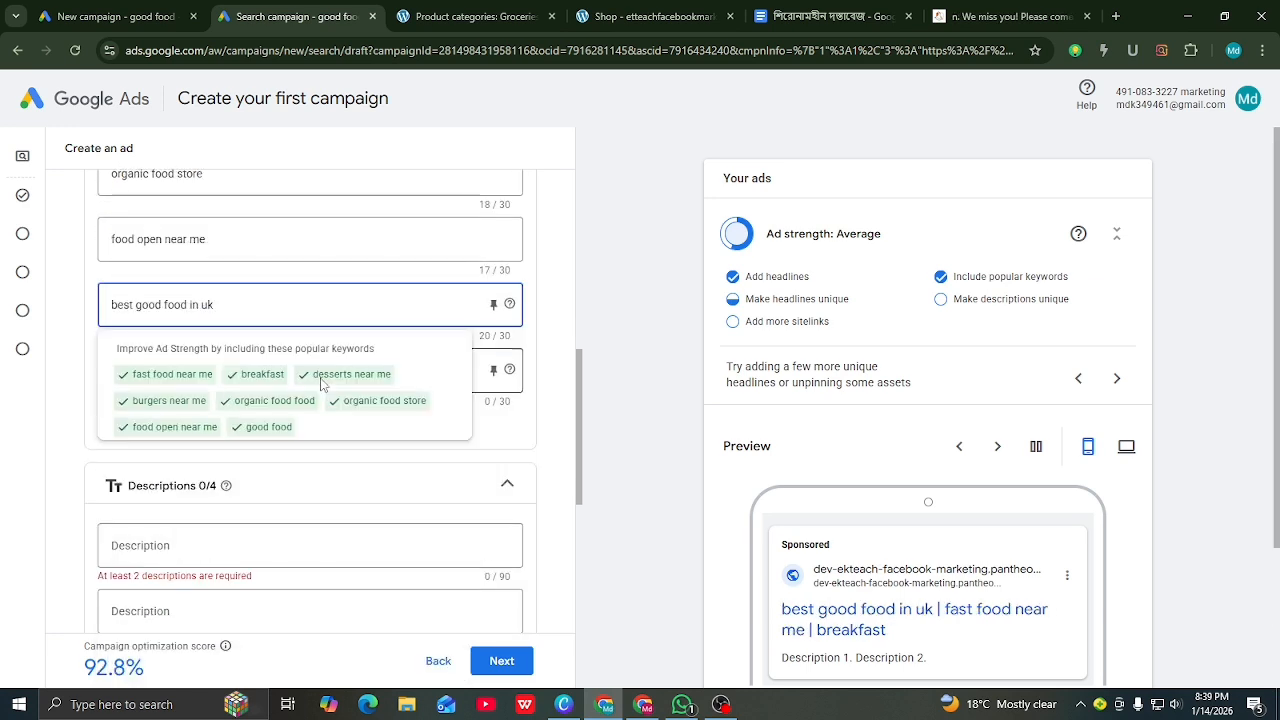
pyautogui.click(674, 444)
pyautogui.click(184, 372)
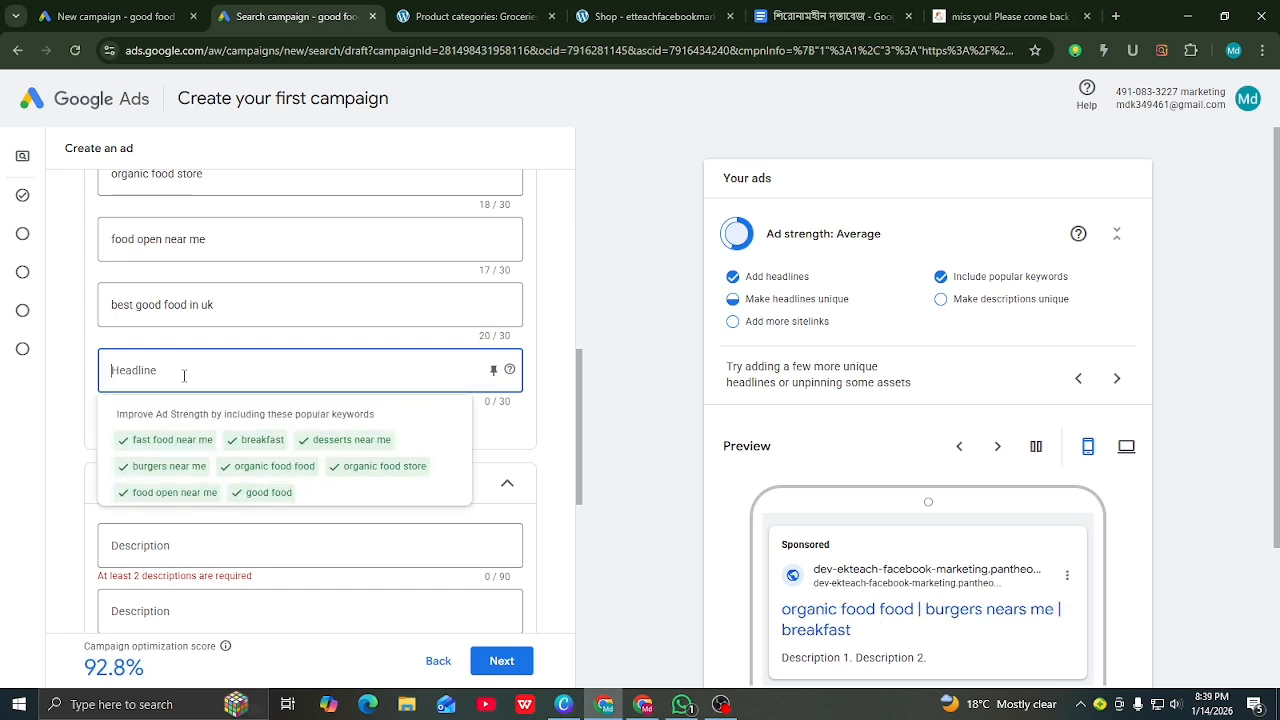
pyautogui.write('or')
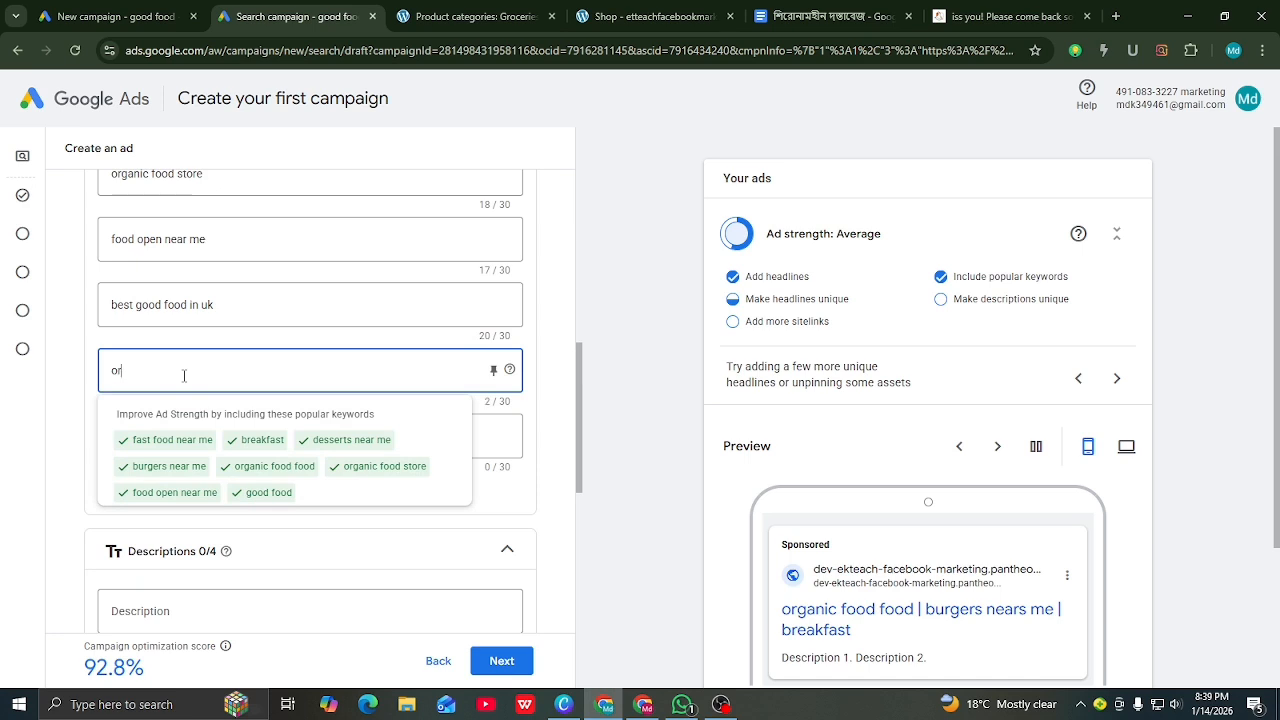
pyautogui.write('n')
pyautogui.write('a')
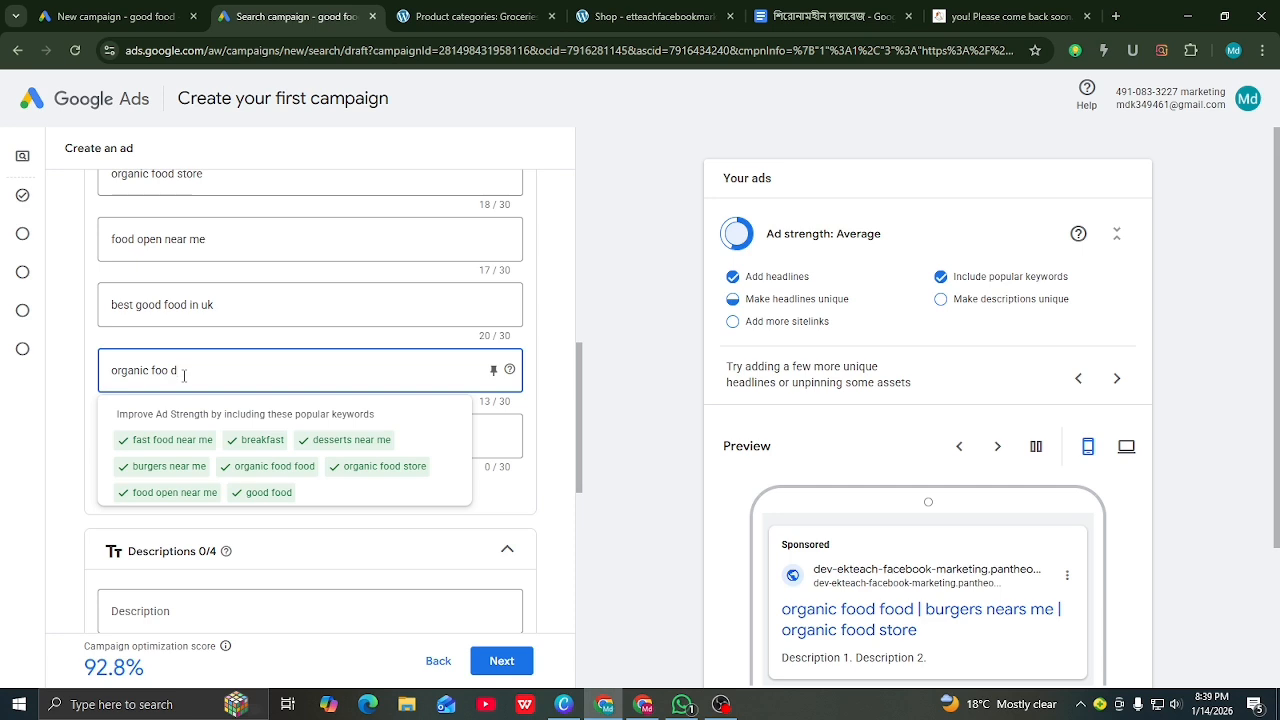
pyautogui.press('BackSpace')
pyautogui.press('BackSpace')
pyautogui.write('tore in')
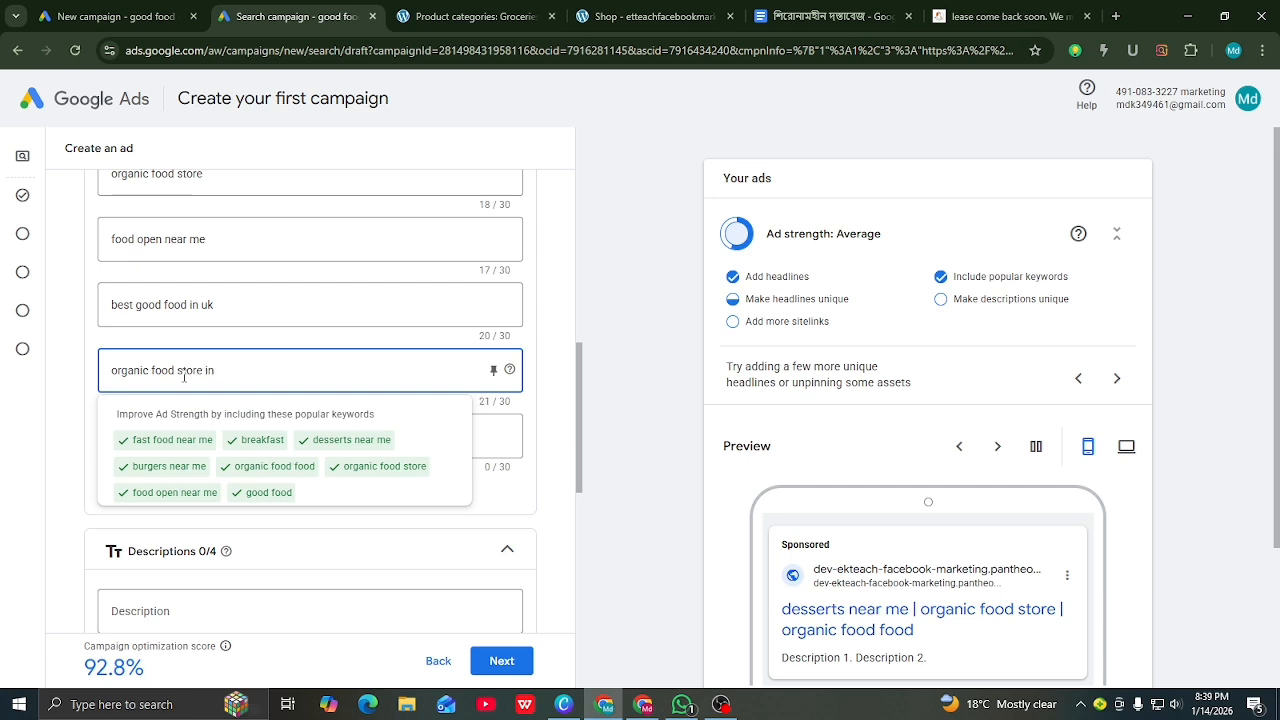
pyautogui.write(' uk a')
pyautogui.press('BackSpace')
pyautogui.press('BackSpace')
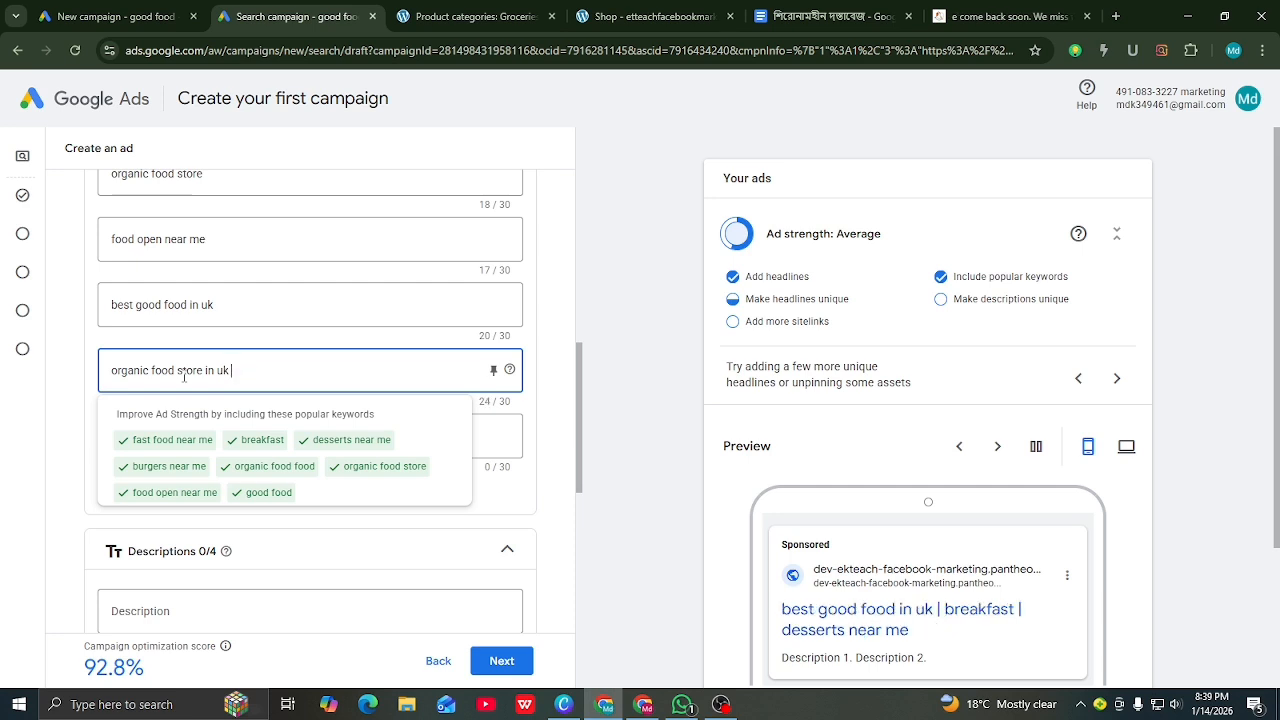
pyautogui.click(665, 475)
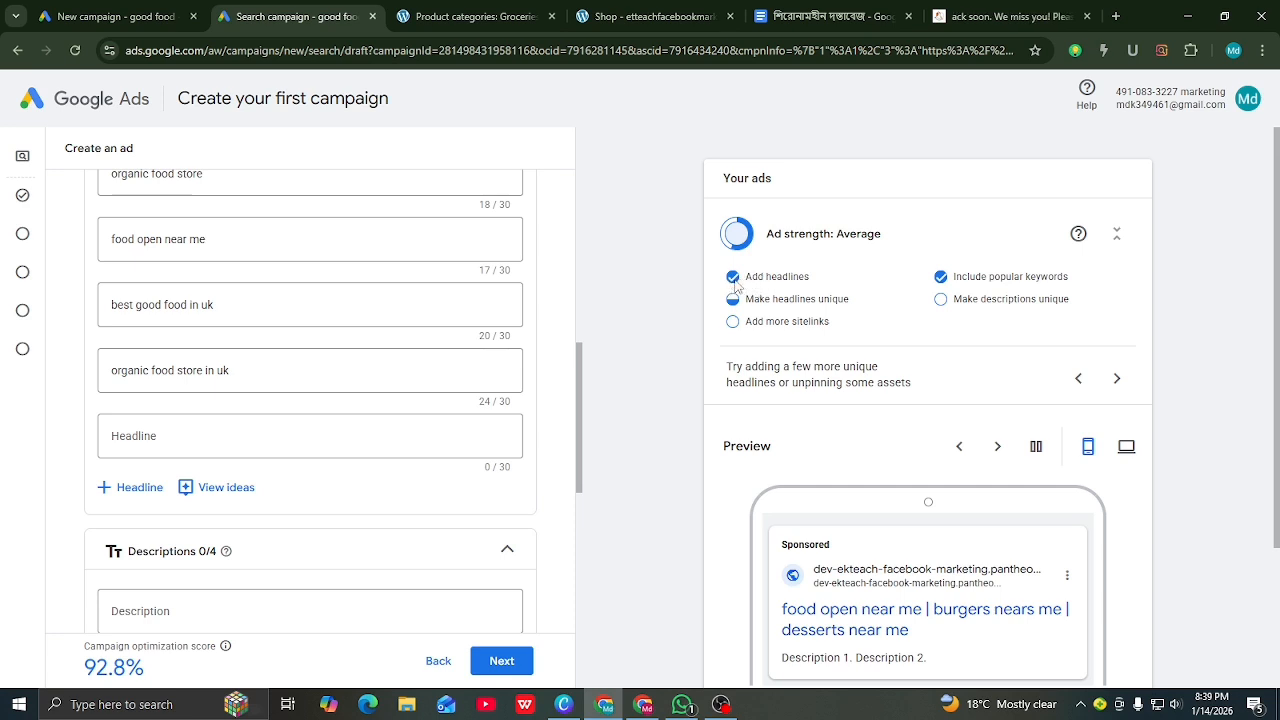
pyautogui.scroll(2, 366, 309)
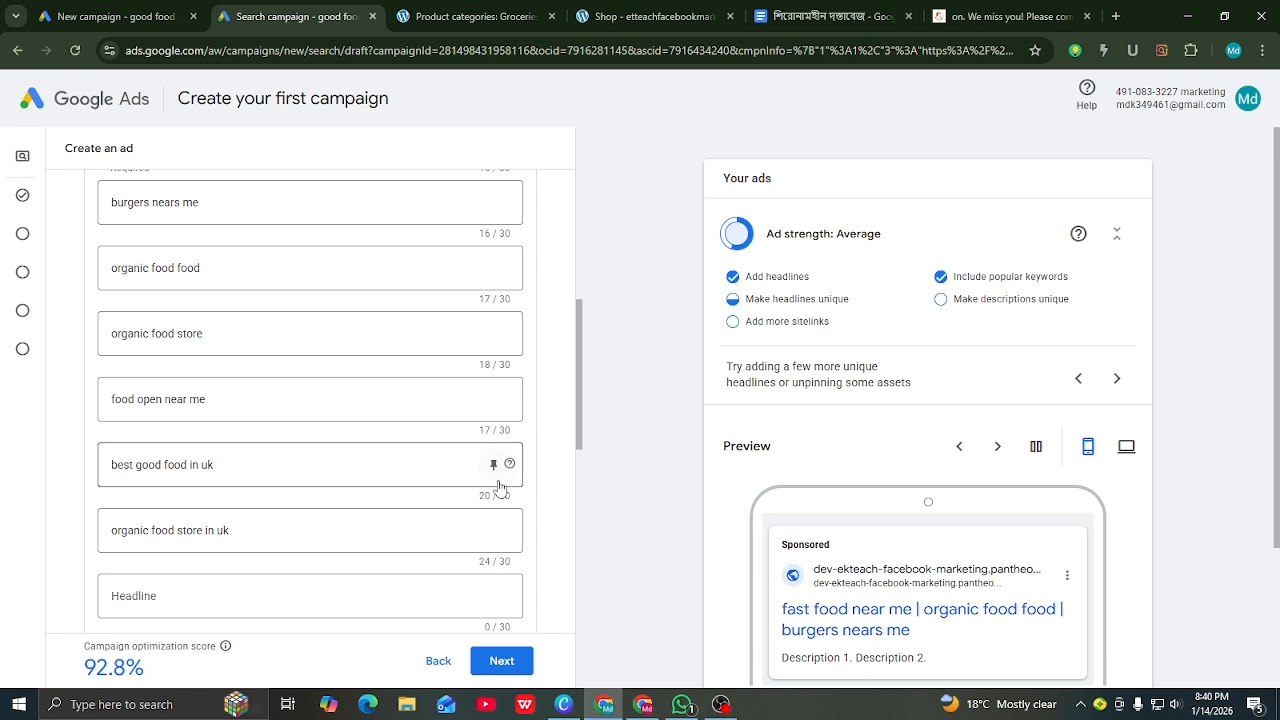
pyautogui.scroll(-1, 493, 480)
pyautogui.scroll(-3, 493, 480)
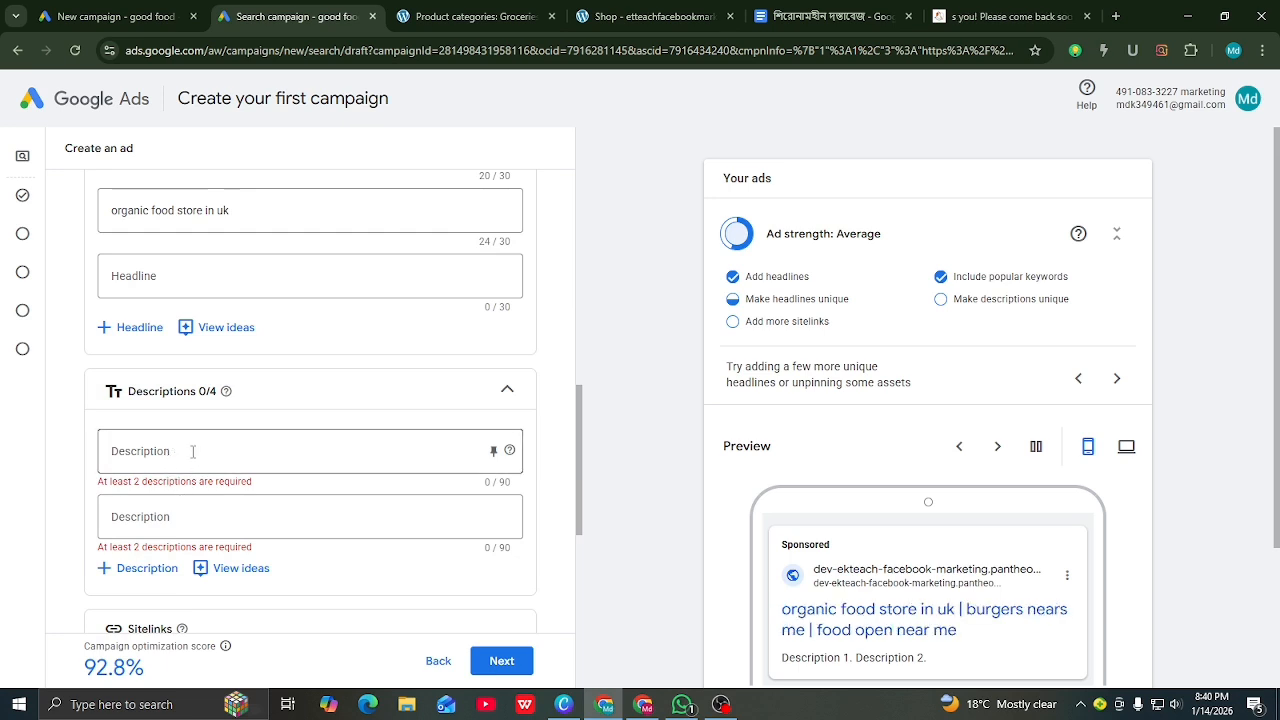
pyautogui.scroll(-1, 802, 586)
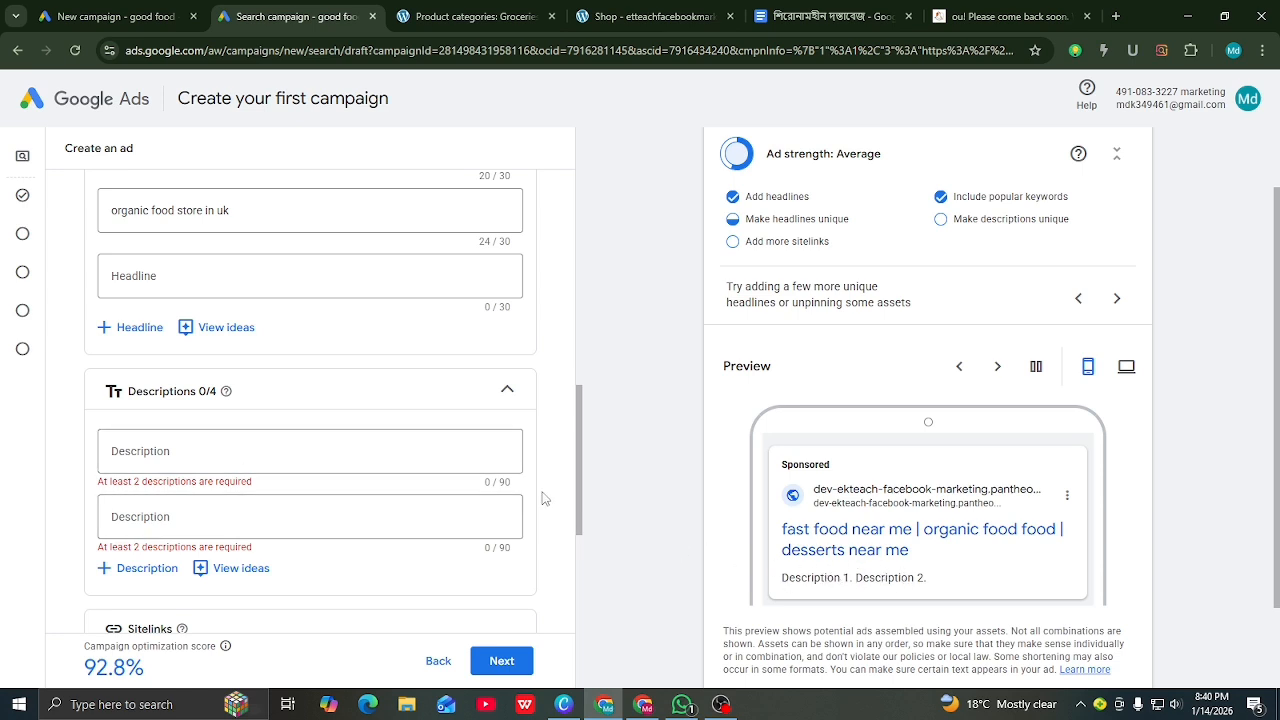
# Step: Copy the Groceries page's opening sentence 'Lorem ipsum dolor sit amet, consectetur adipiscing elit'
pyautogui.click(481, 19)
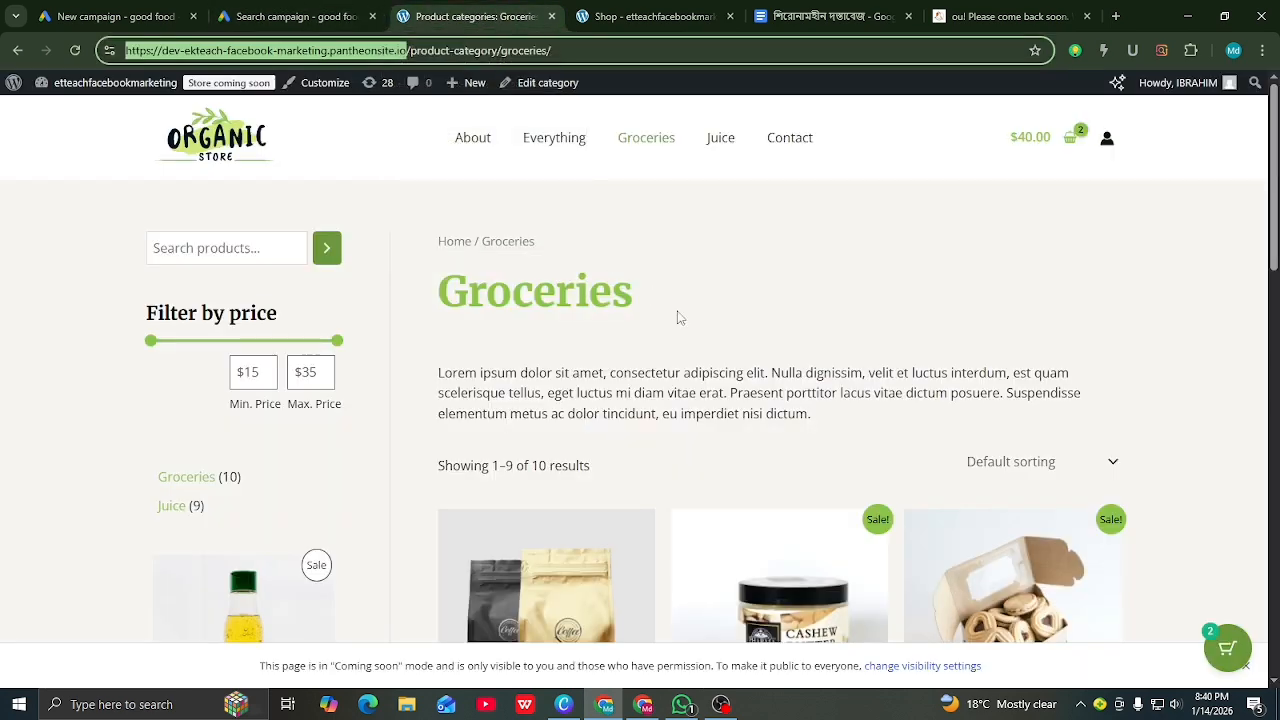
pyautogui.scroll(-7, 660, 257)
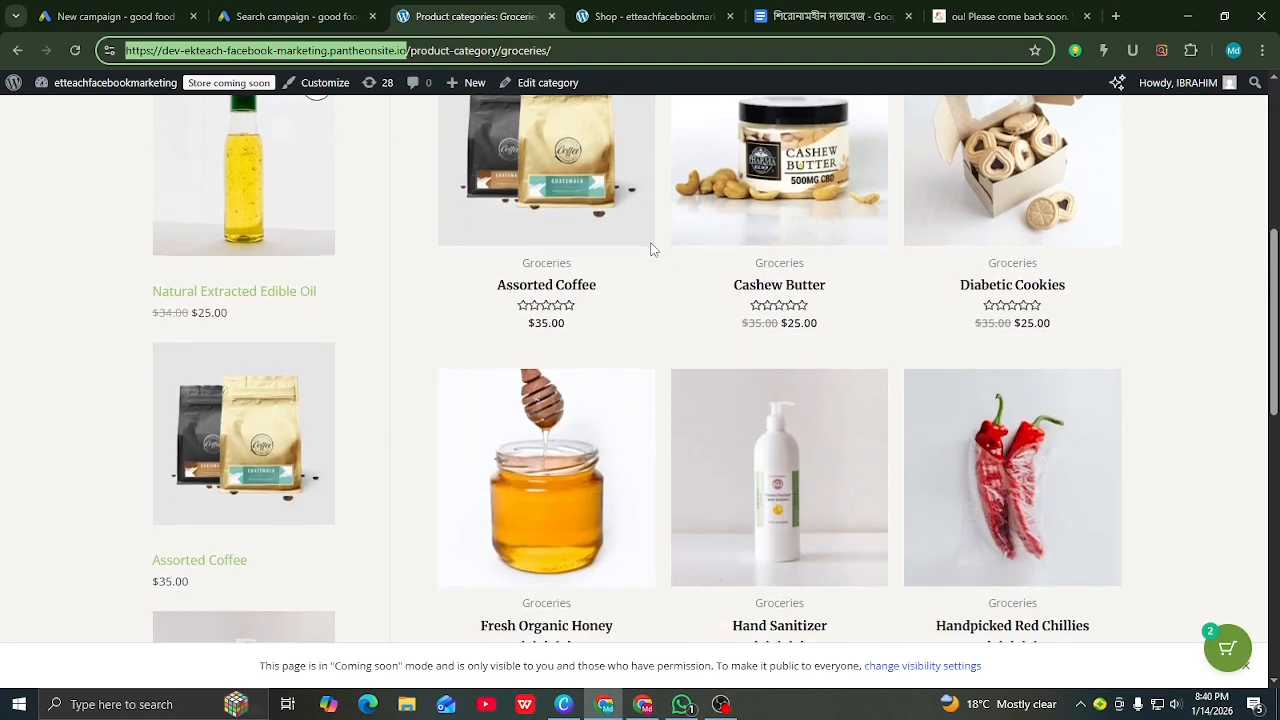
pyautogui.scroll(7, 650, 249)
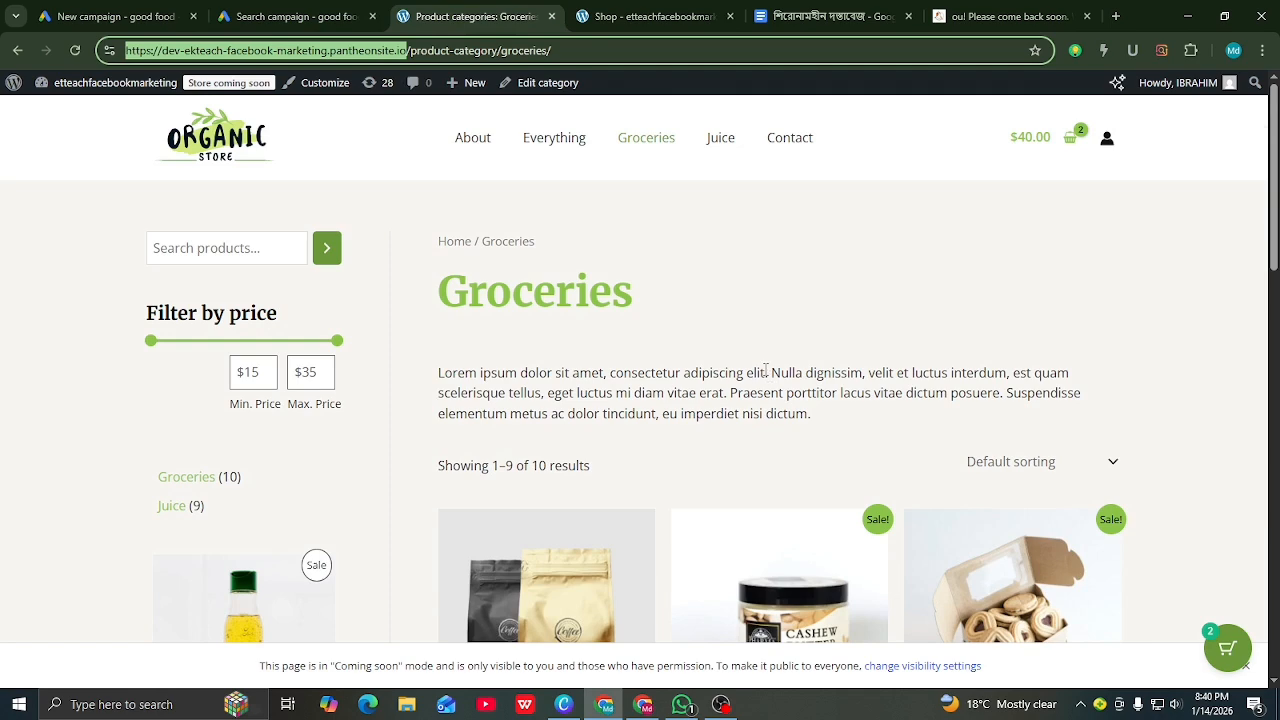
pyautogui.moveTo(766, 372); pyautogui.dragTo(420, 360)
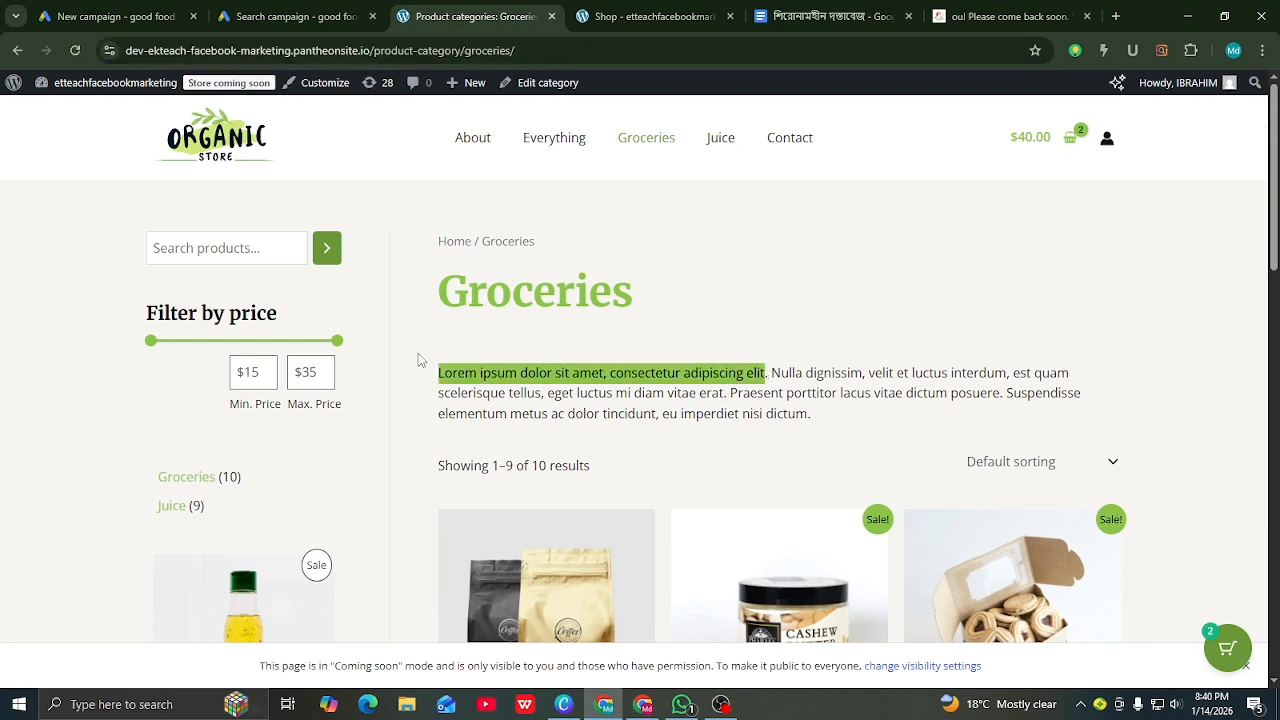
pyautogui.rightClick(468, 370)
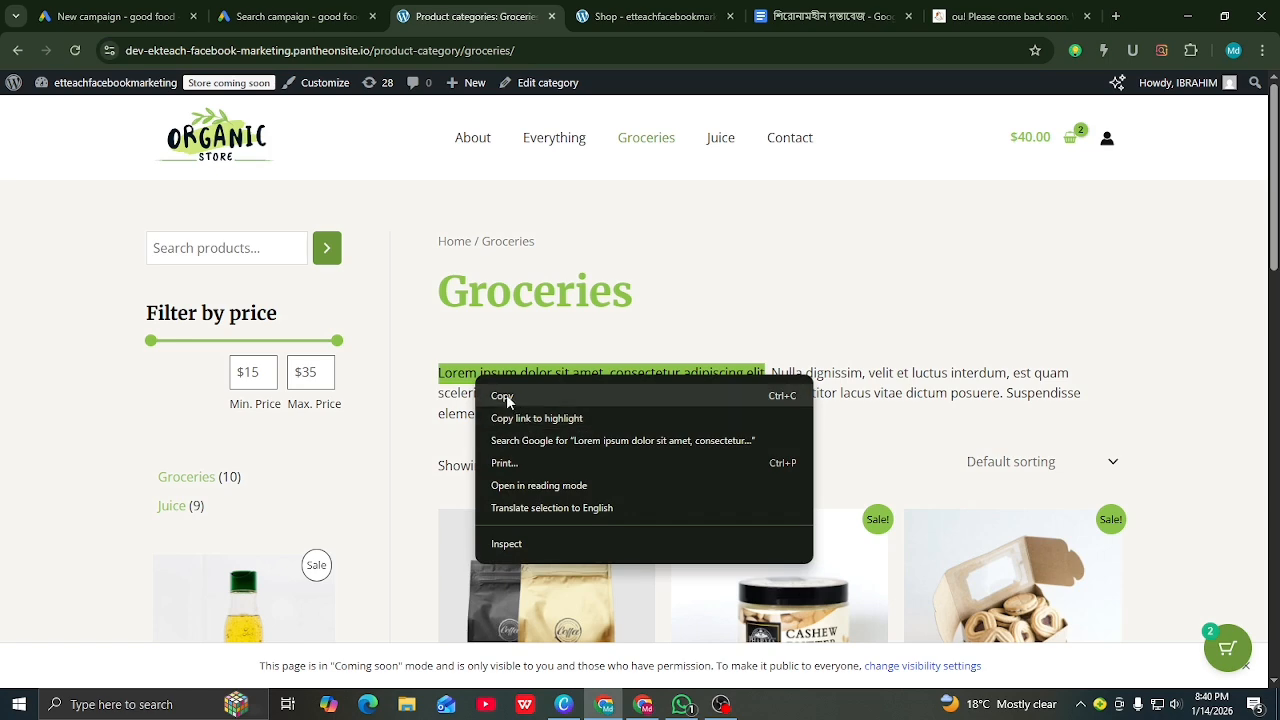
pyautogui.click(504, 397)
# Step: Paste 'Lorem ipsum dolor sit amet, consectetur adipiscing elit' as the ad's first description
pyautogui.click(318, 18)
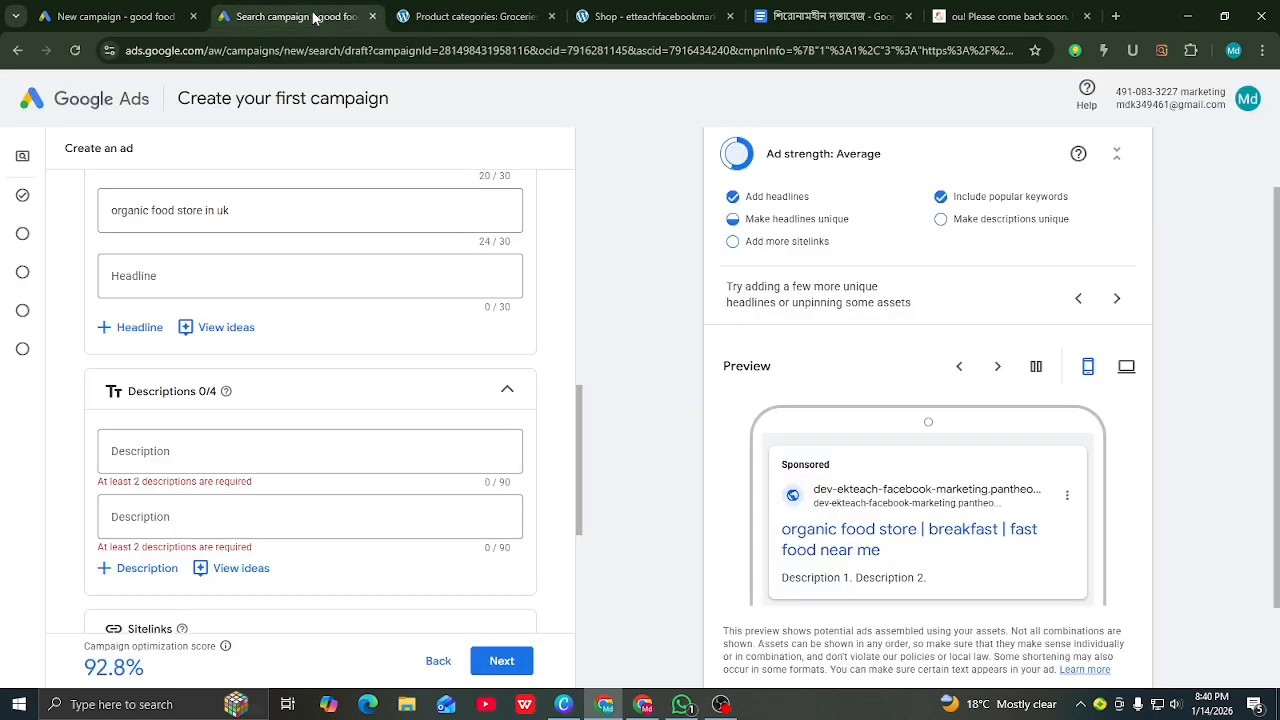
pyautogui.click(157, 448)
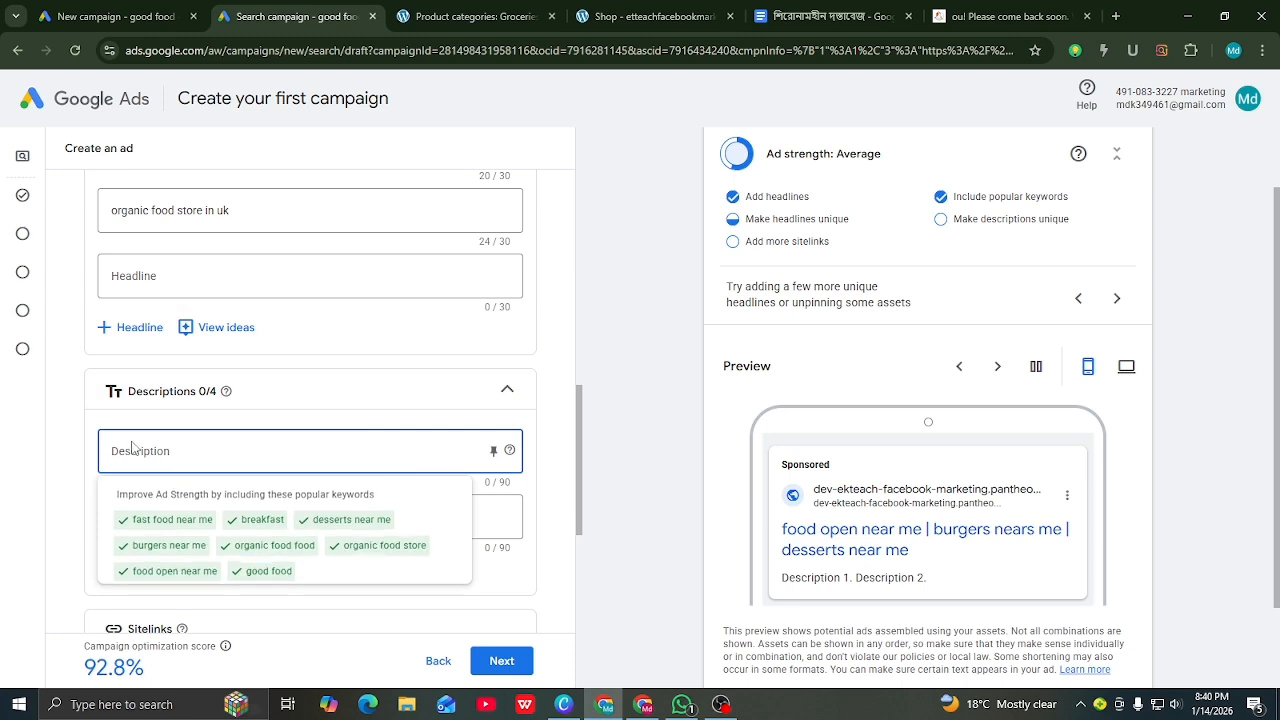
pyautogui.rightClick(135, 441)
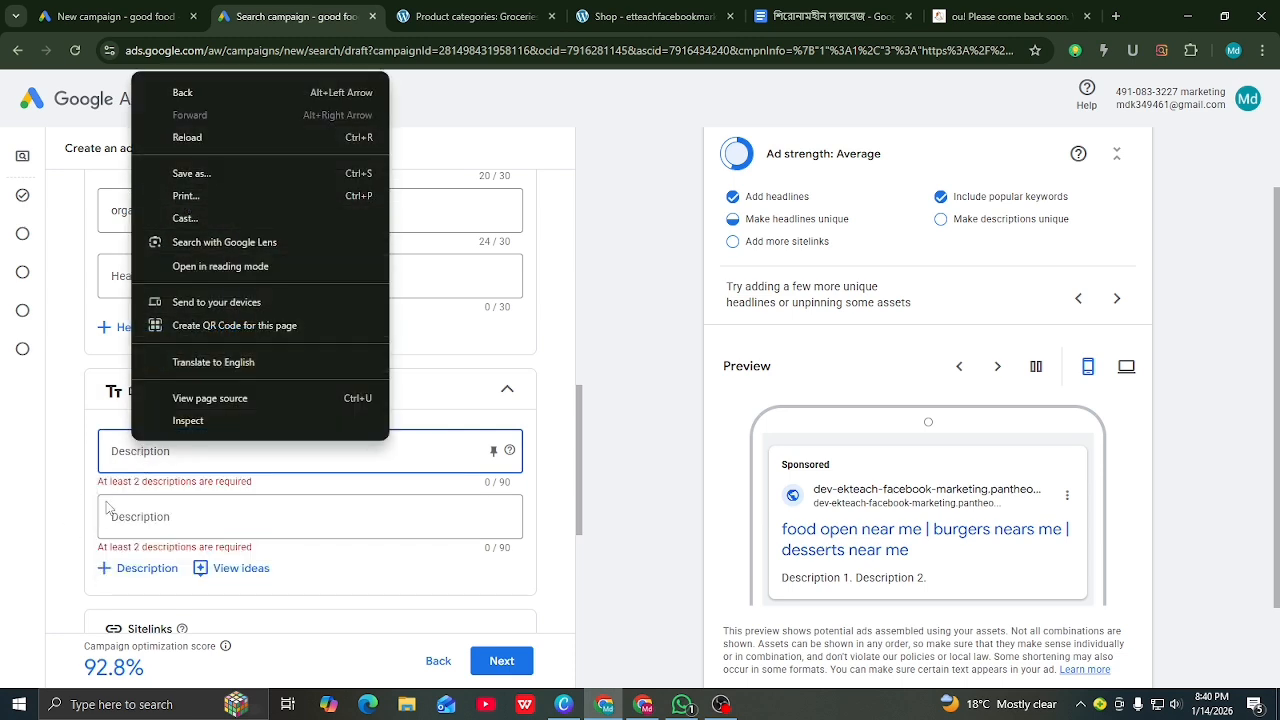
pyautogui.click(113, 458)
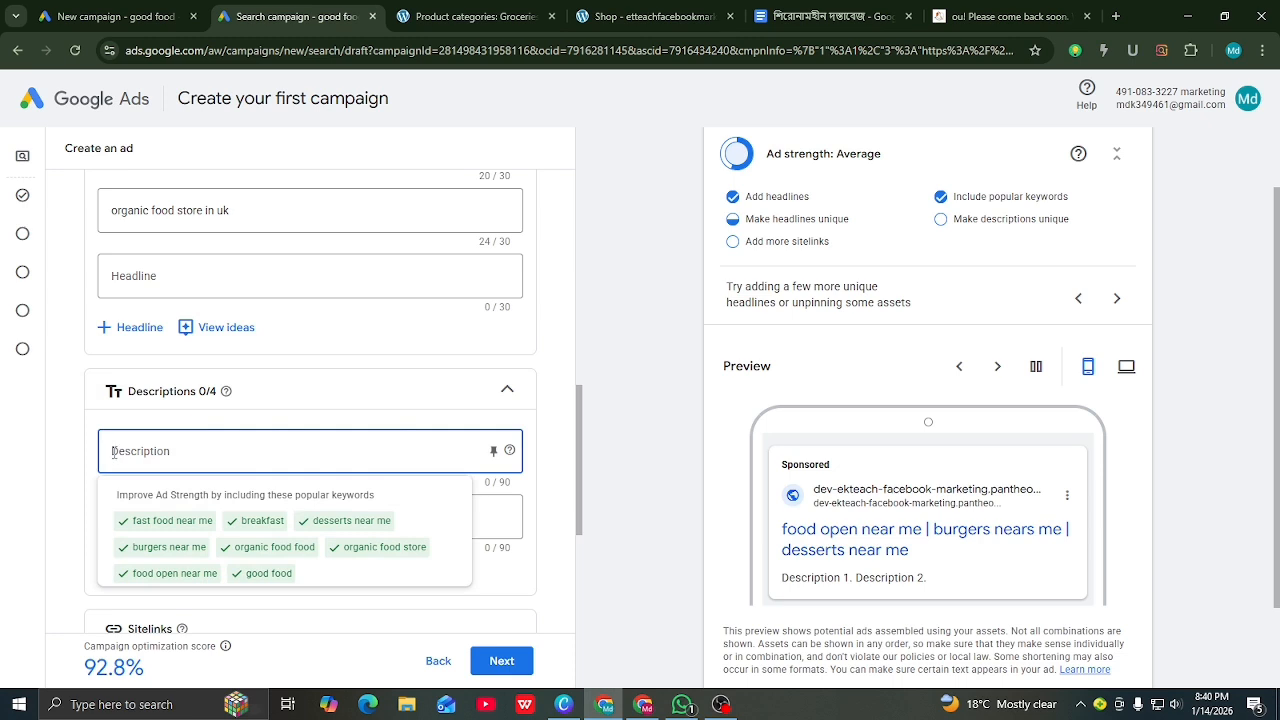
pyautogui.rightClick(113, 451)
pyautogui.click(148, 270)
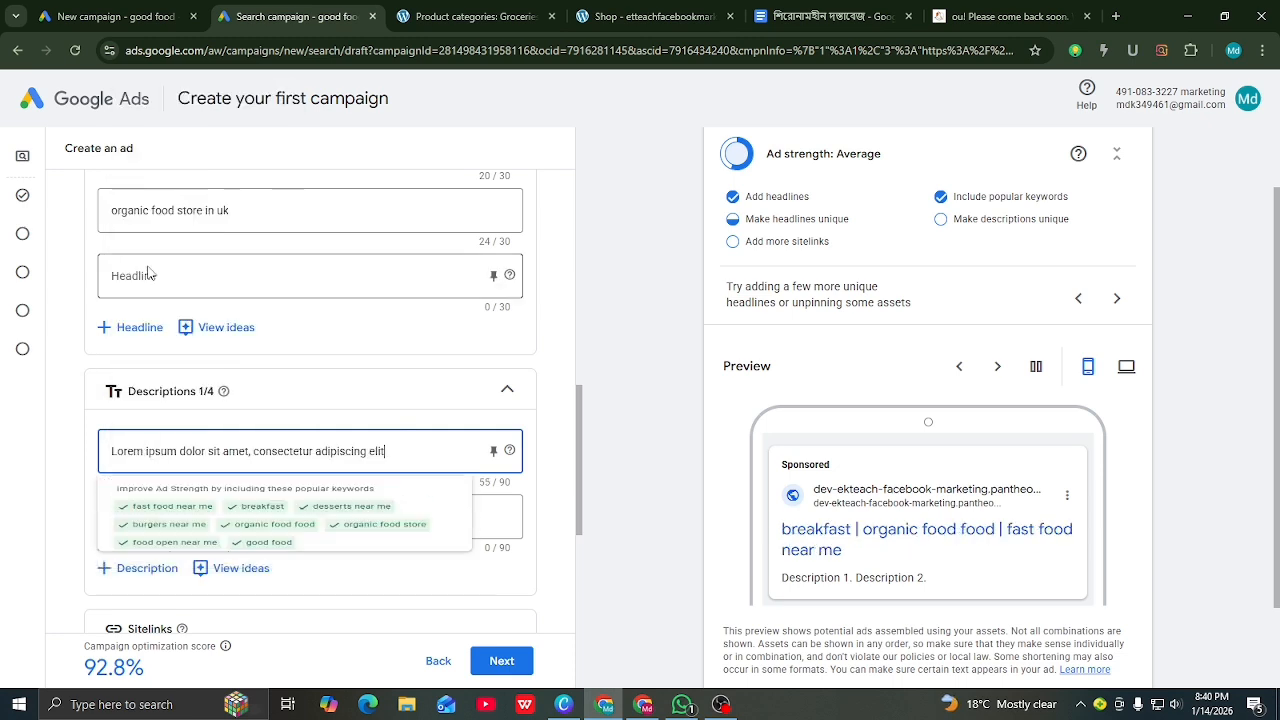
pyautogui.click(580, 512)
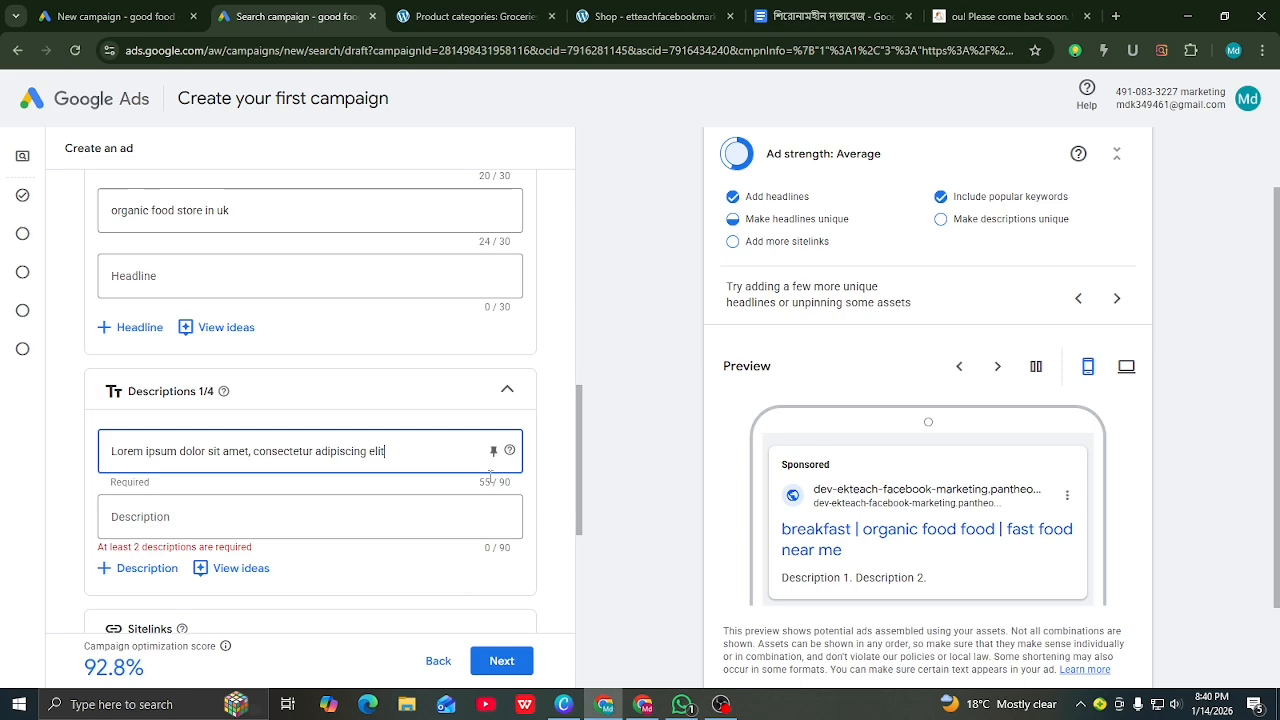
pyautogui.click(213, 516)
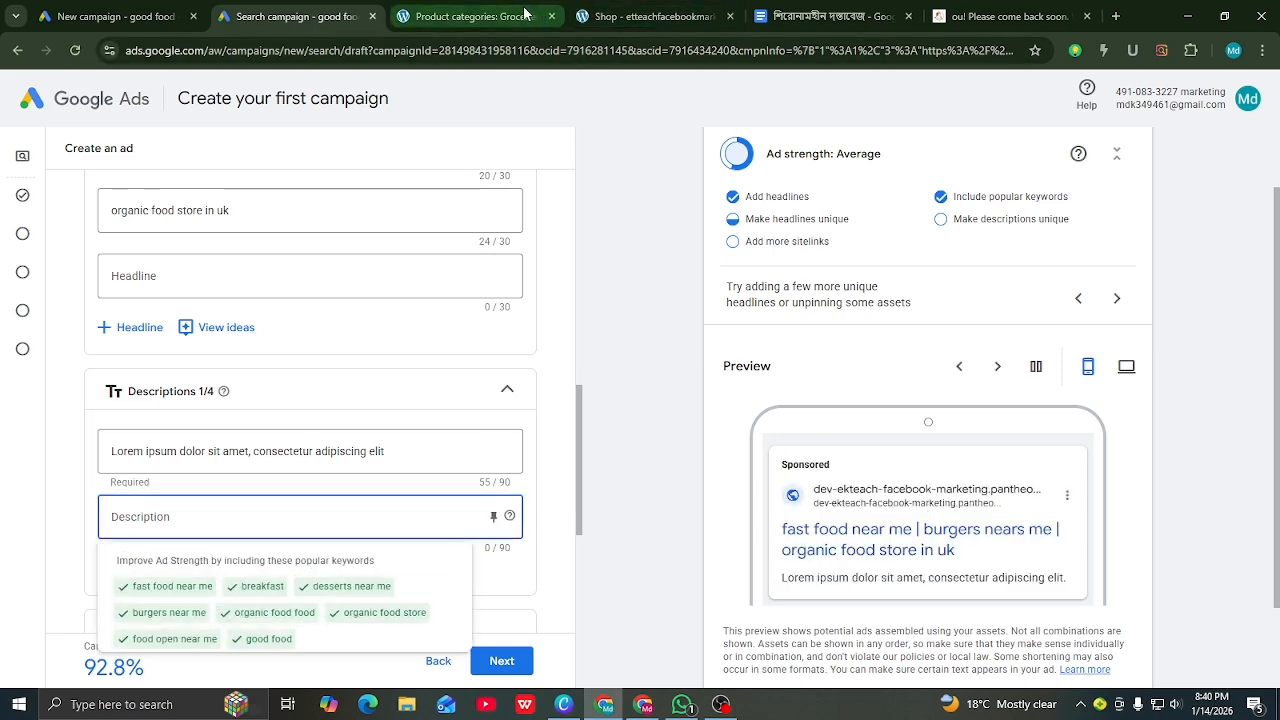
pyautogui.click(470, 16)
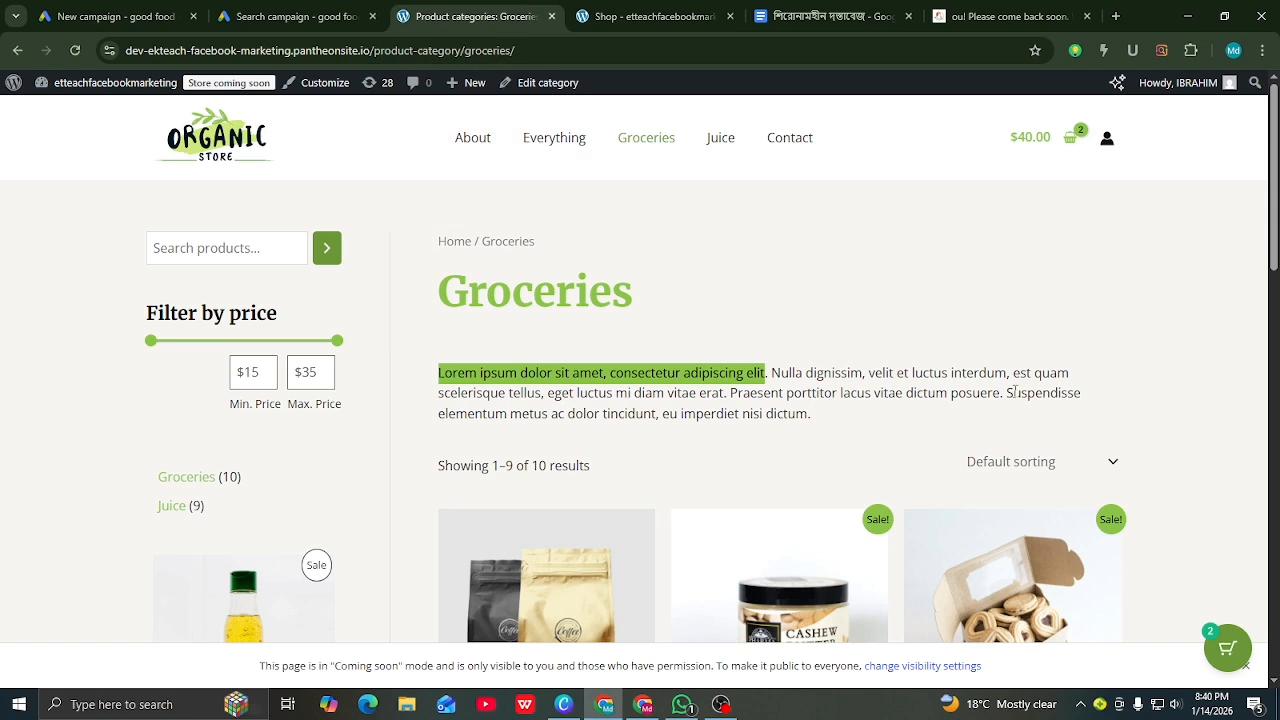
# Step: Copy 'Nulla dignissim, velit et luctus interdum, est quam scelerisque tellus,' from the Groceries description
pyautogui.moveTo(769, 373); pyautogui.dragTo(540, 393)
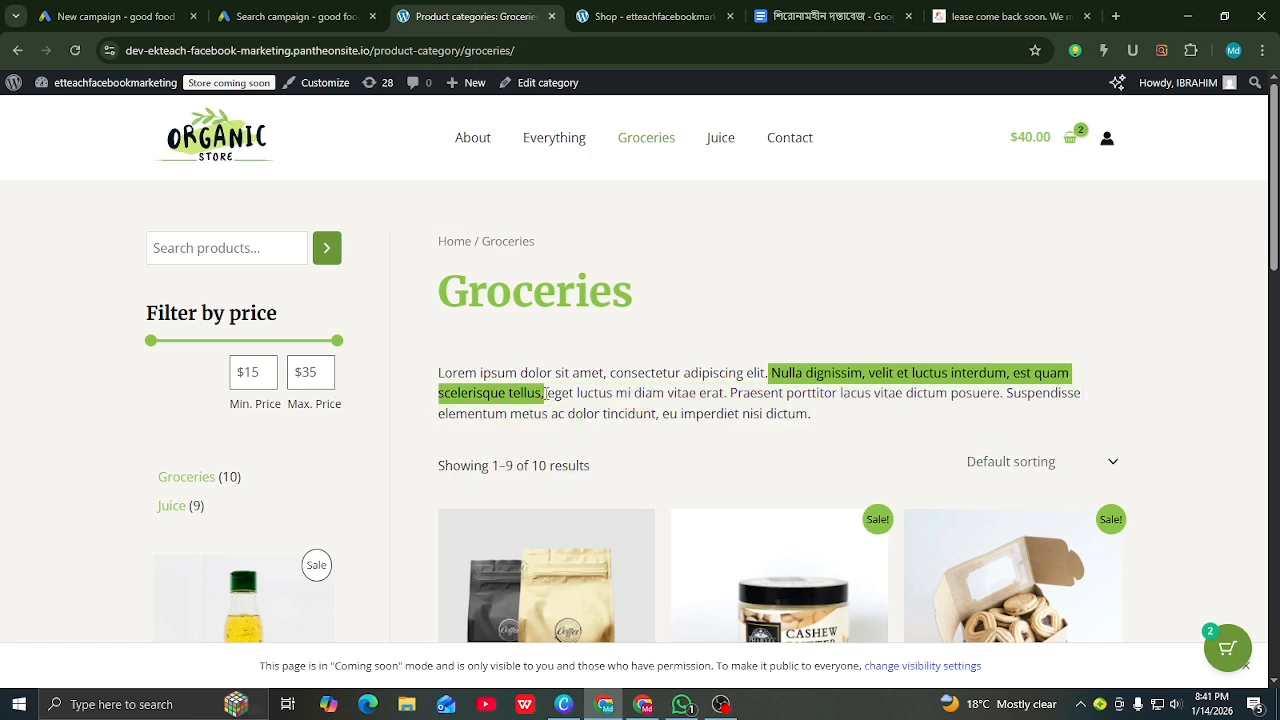
pyautogui.rightClick(510, 396)
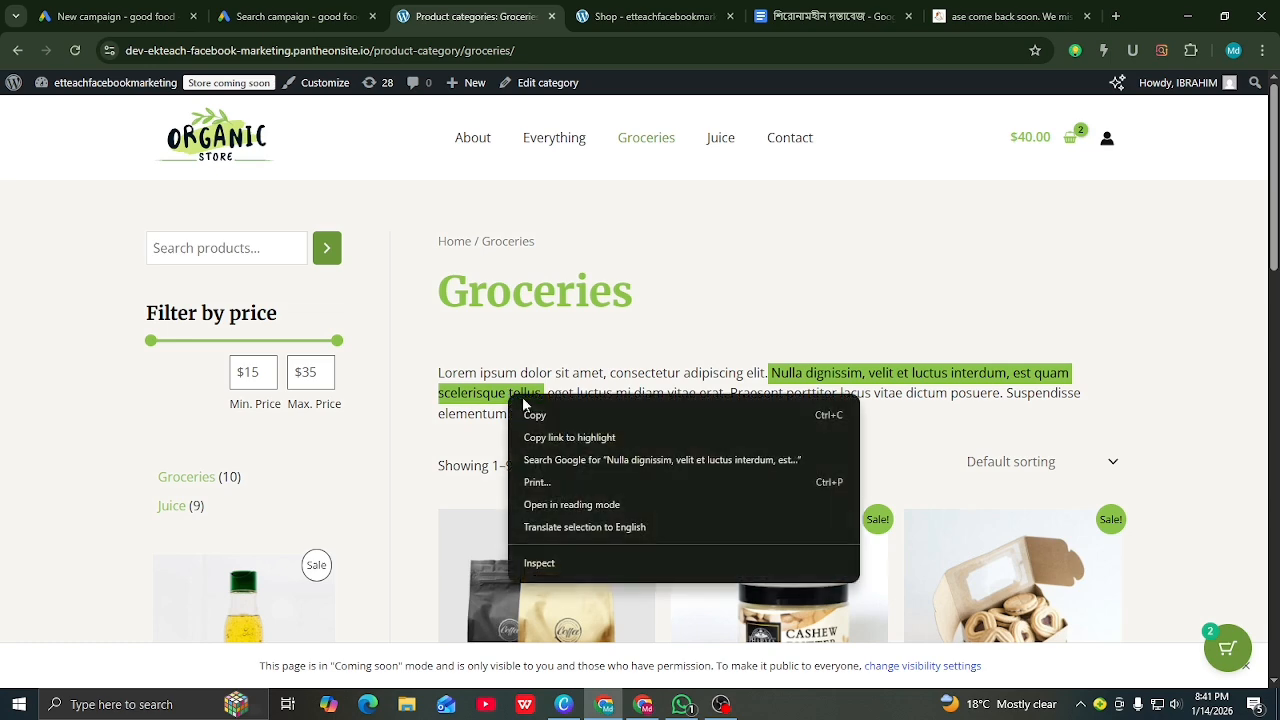
pyautogui.click(532, 414)
# Step: Paste the 'Nulla dignissim … scelerisque tellus,' phrase as the ad's second description
pyautogui.hotkey('ctrl', 'shift', 'Tab')
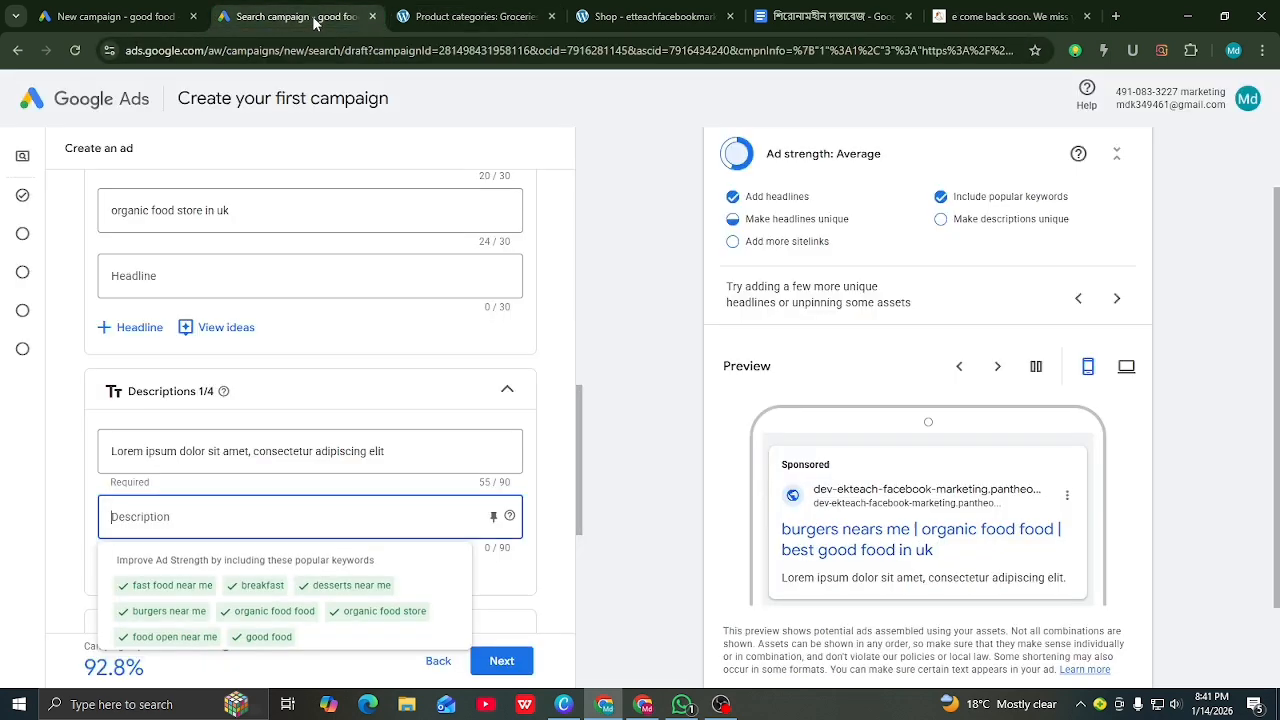
pyautogui.rightClick(160, 515)
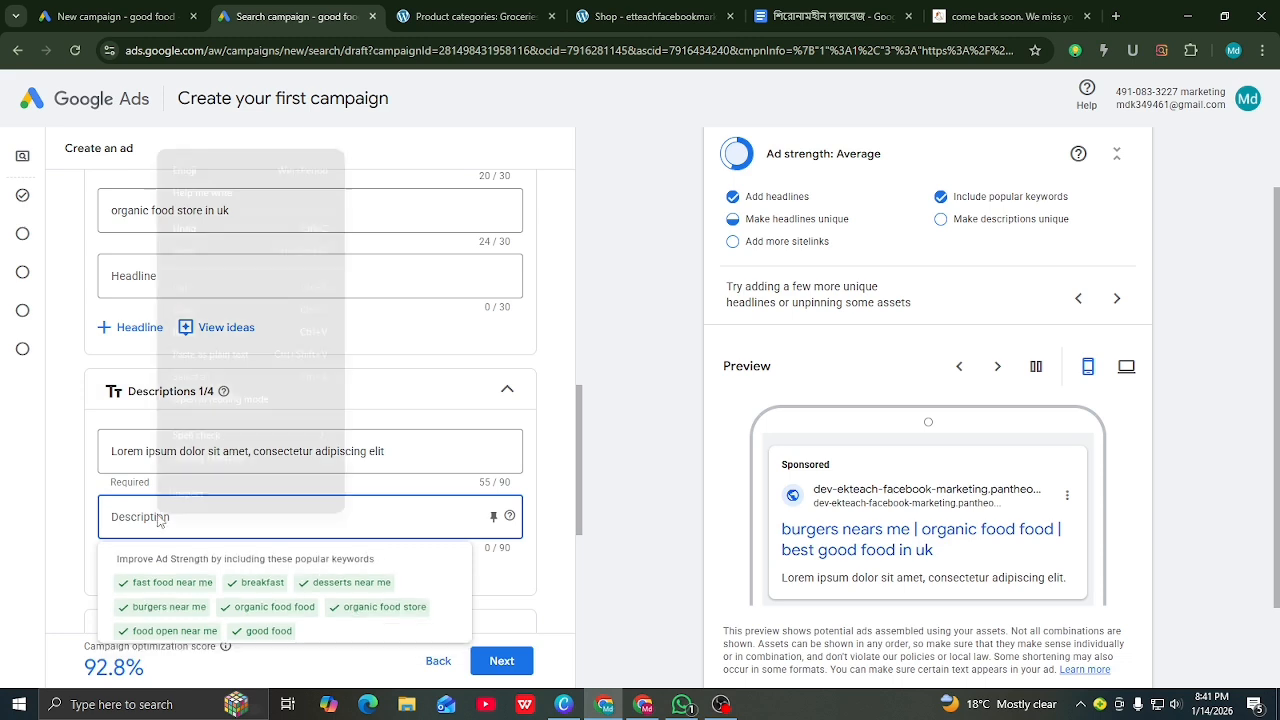
pyautogui.click(184, 331)
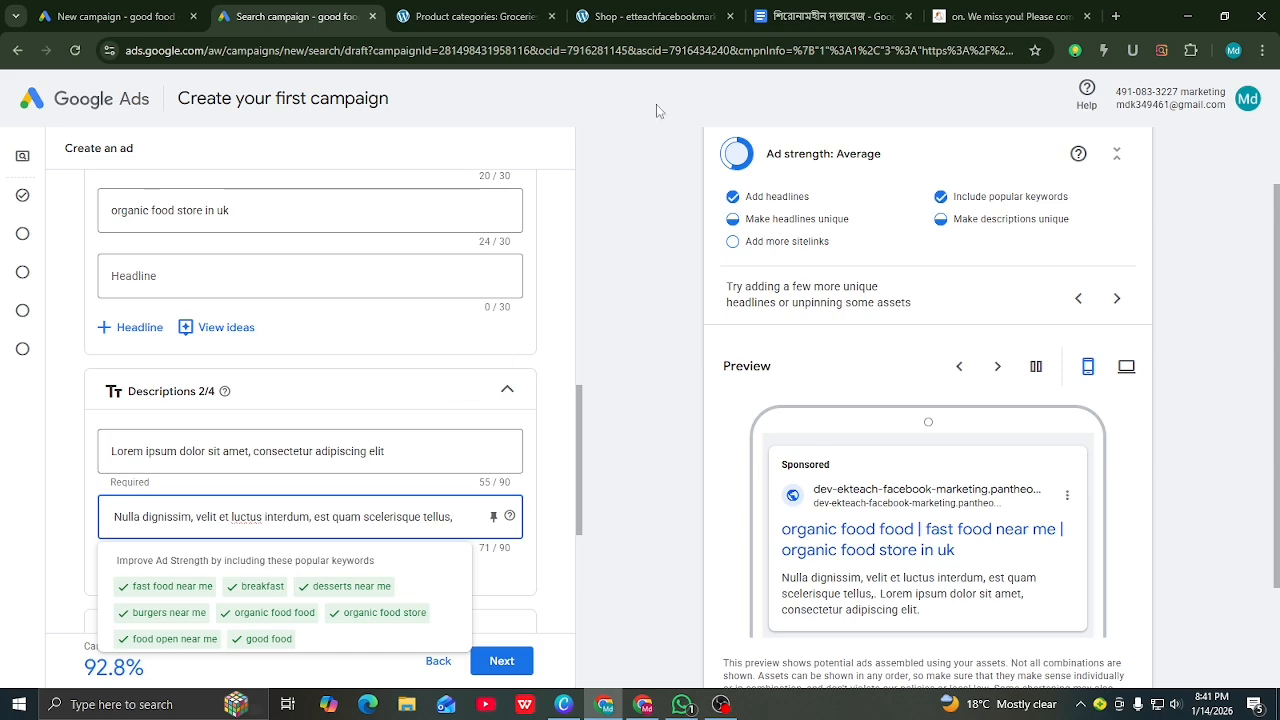
pyautogui.click(475, 16)
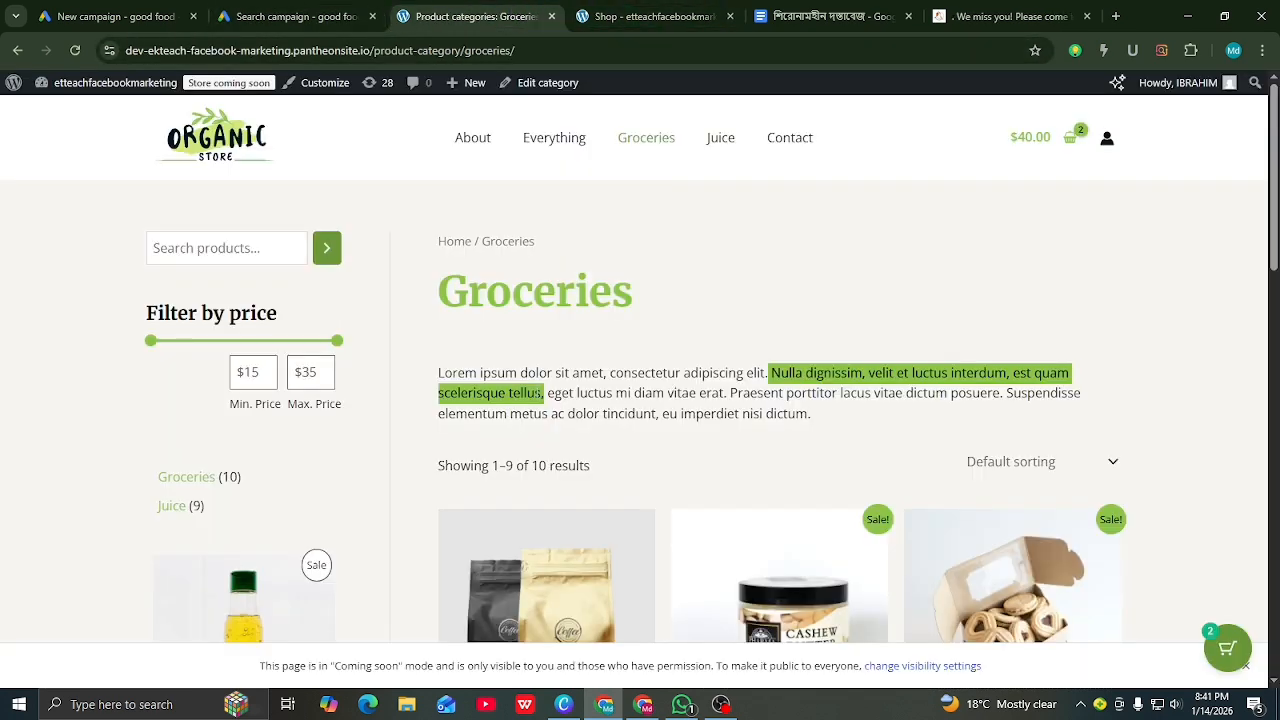
# Step: Copy the 'eget luctus … dictum posuere' passage from the Groceries description
pyautogui.moveTo(1001, 393); pyautogui.dragTo(546, 393)
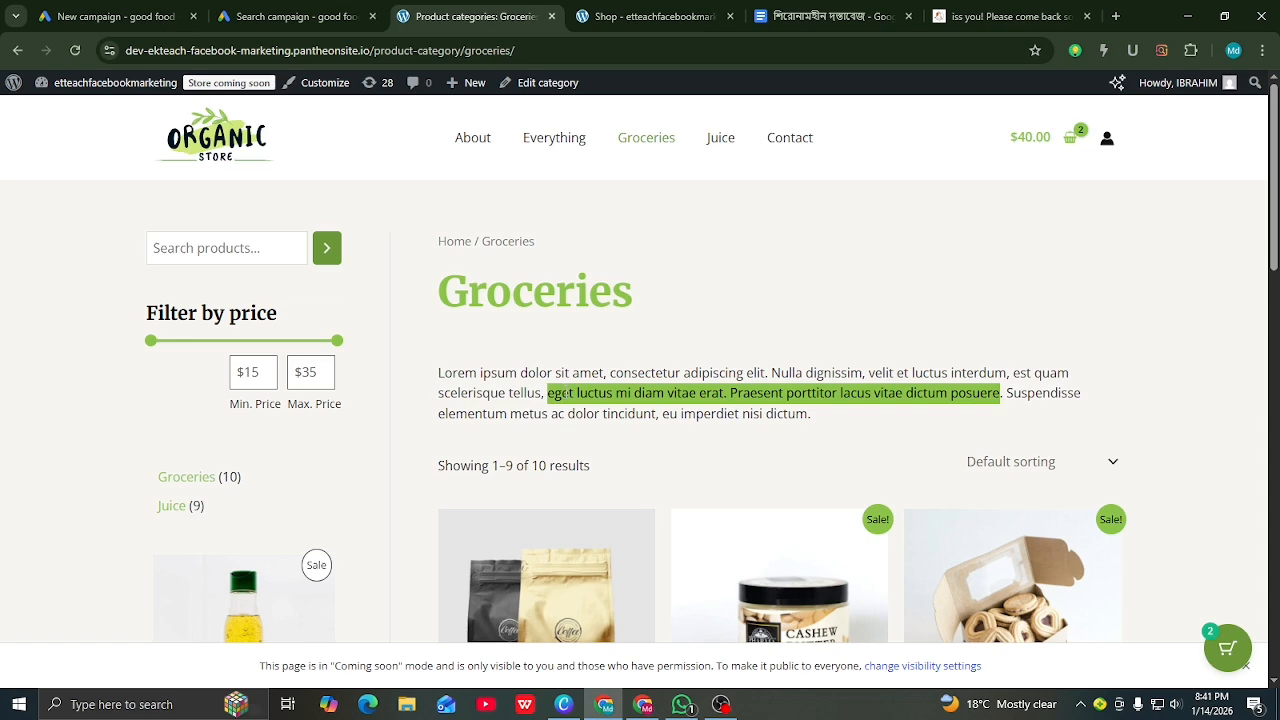
pyautogui.rightClick(566, 395)
pyautogui.click(593, 413)
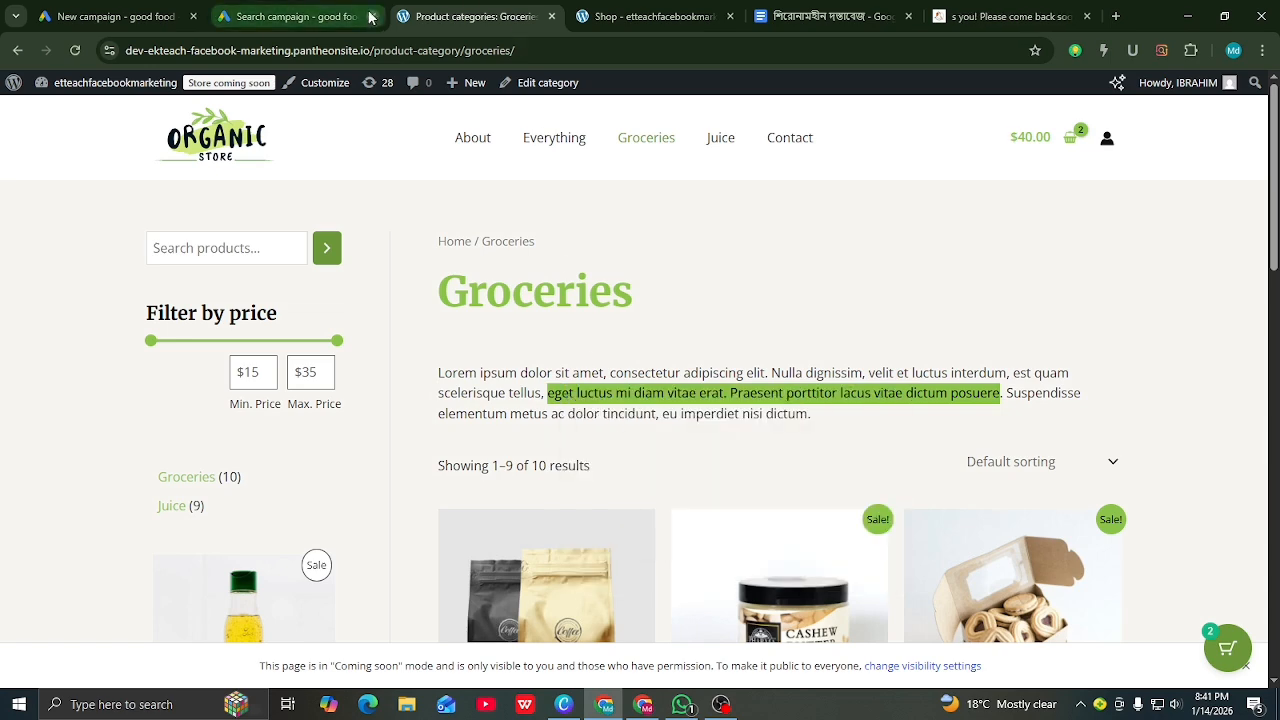
pyautogui.click(290, 16)
pyautogui.scroll(-3, 175, 358)
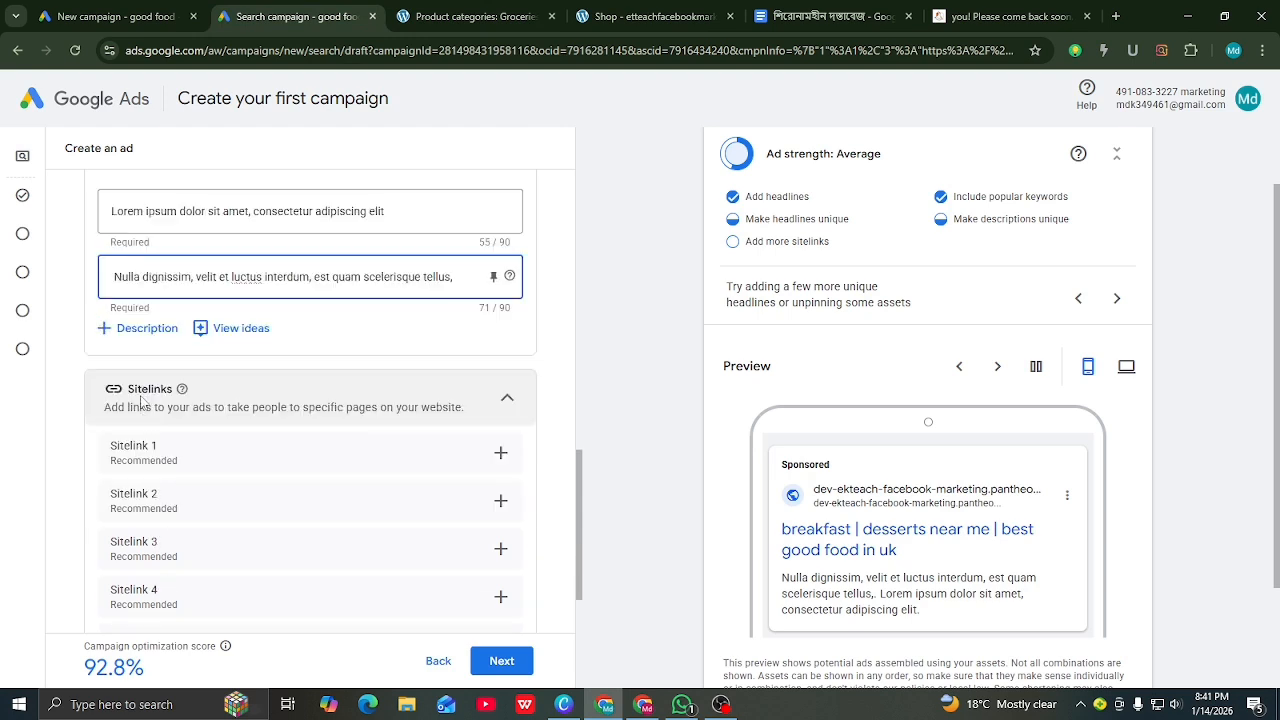
# Step: Add a third ad description with the copied 'eget luctus … dictum posuere' passage
pyautogui.click(123, 334)
pyautogui.click(129, 341)
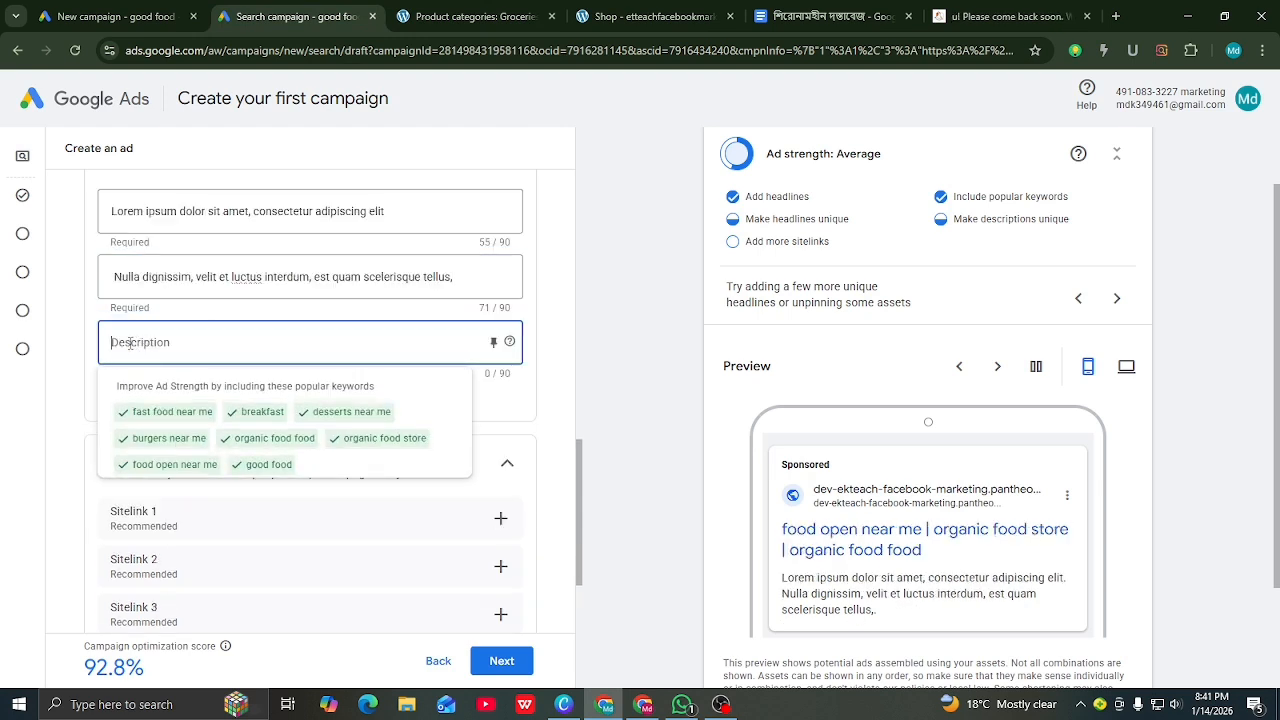
pyautogui.rightClick(130, 340)
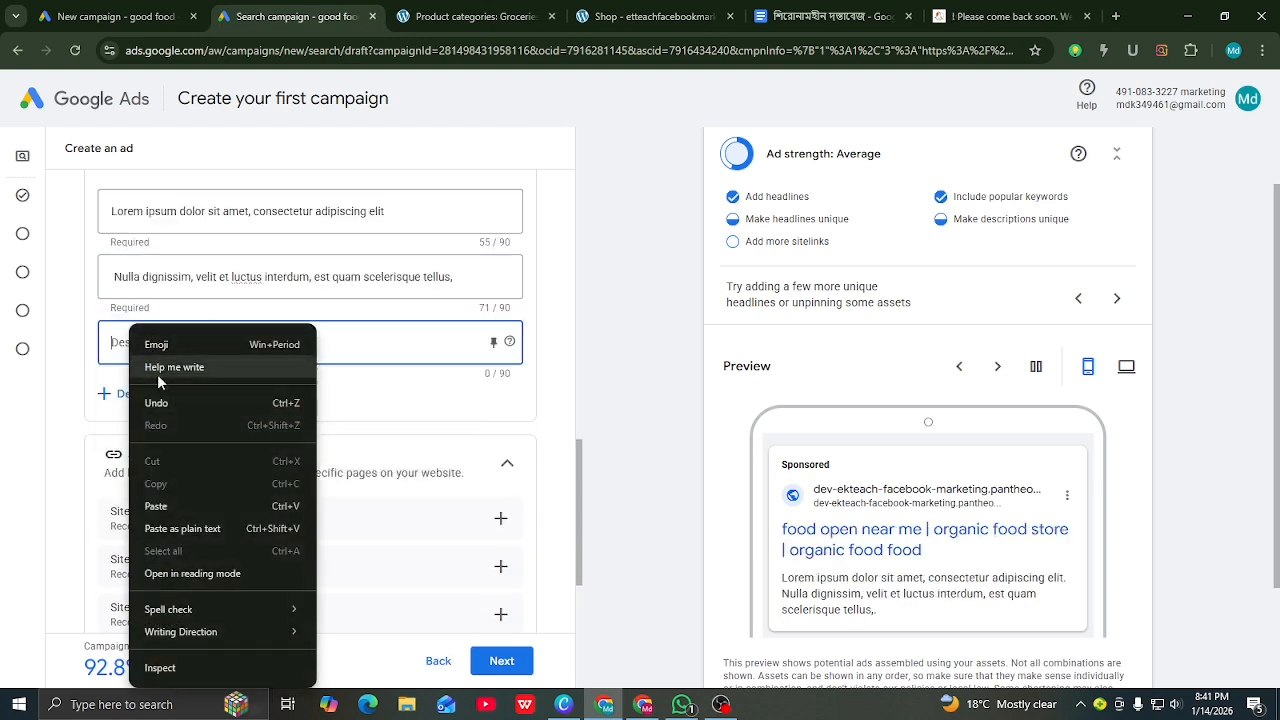
pyautogui.click(156, 506)
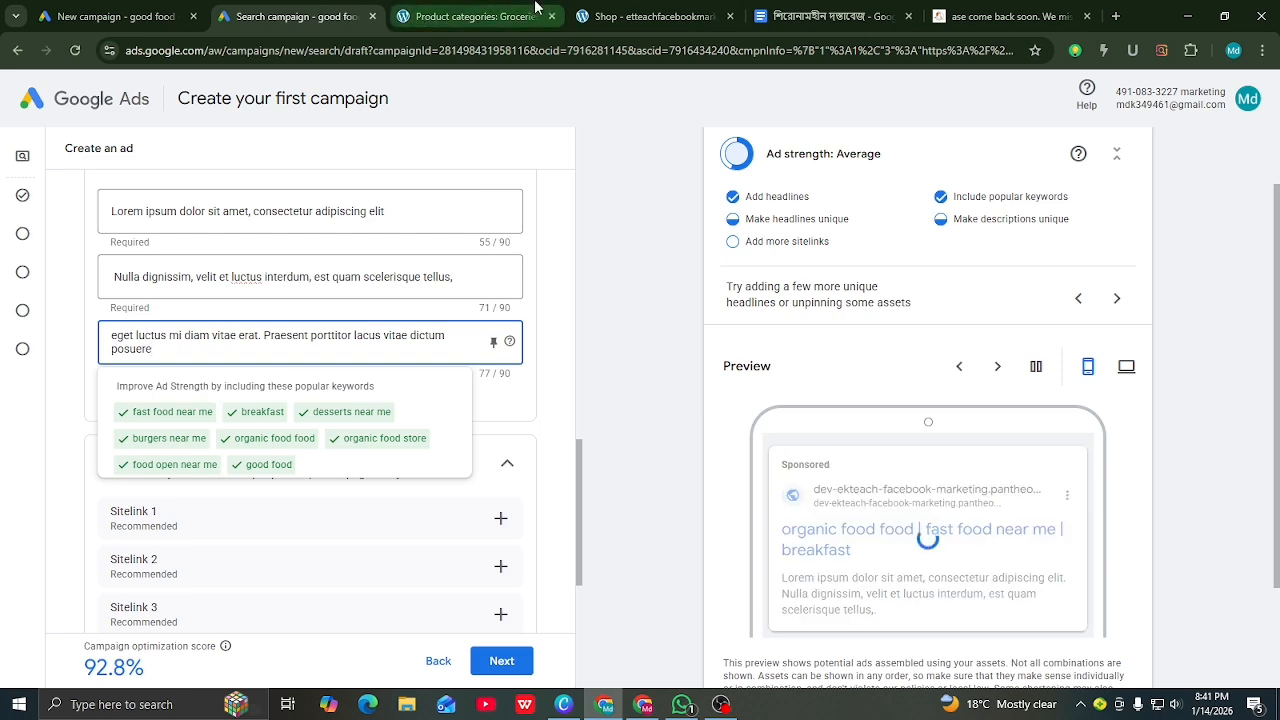
# Step: Copy the final 'Suspendisse elementum … dictum.' sentence from the Groceries text
pyautogui.click(468, 16)
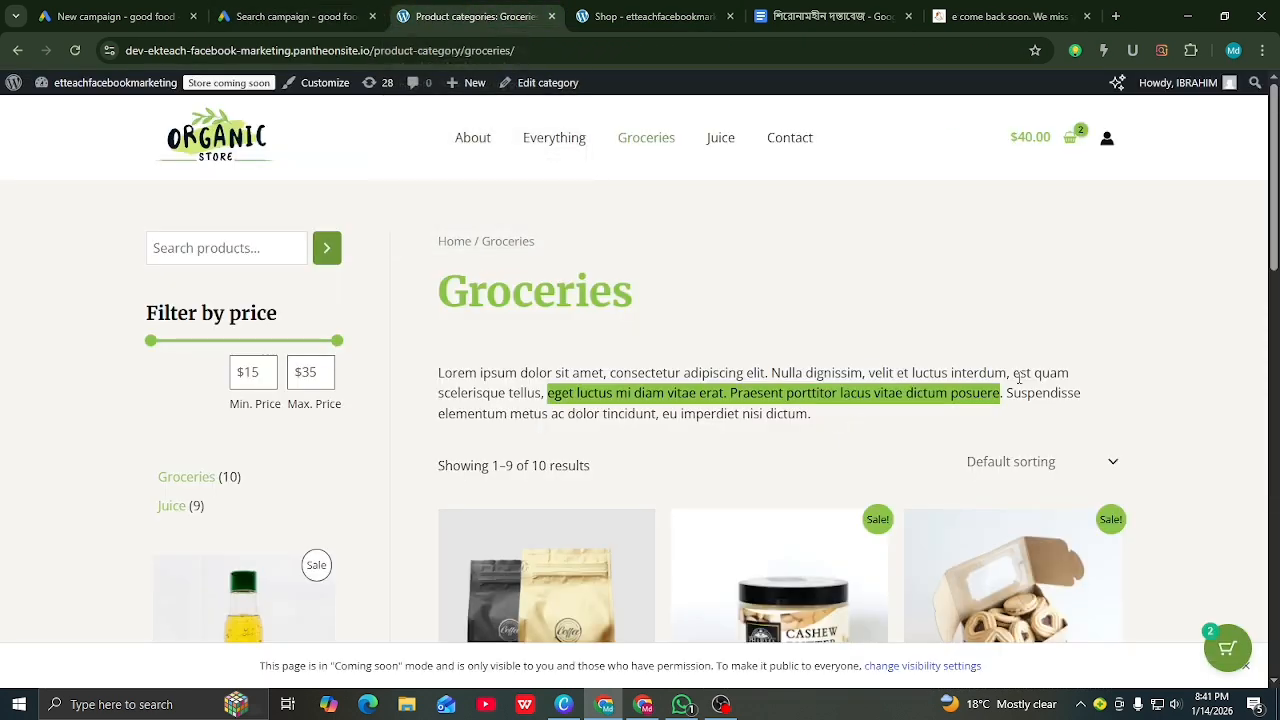
pyautogui.moveTo(1004, 392); pyautogui.dragTo(820, 427)
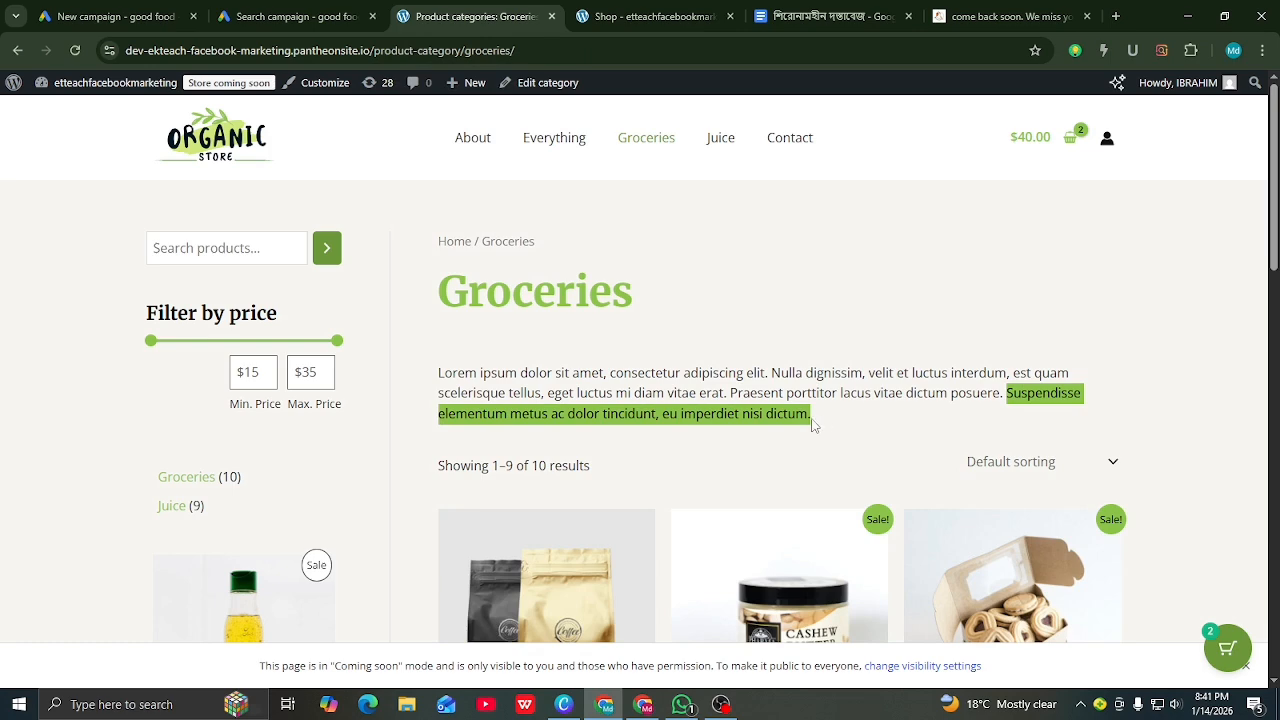
pyautogui.rightClick(778, 418)
pyautogui.click(800, 436)
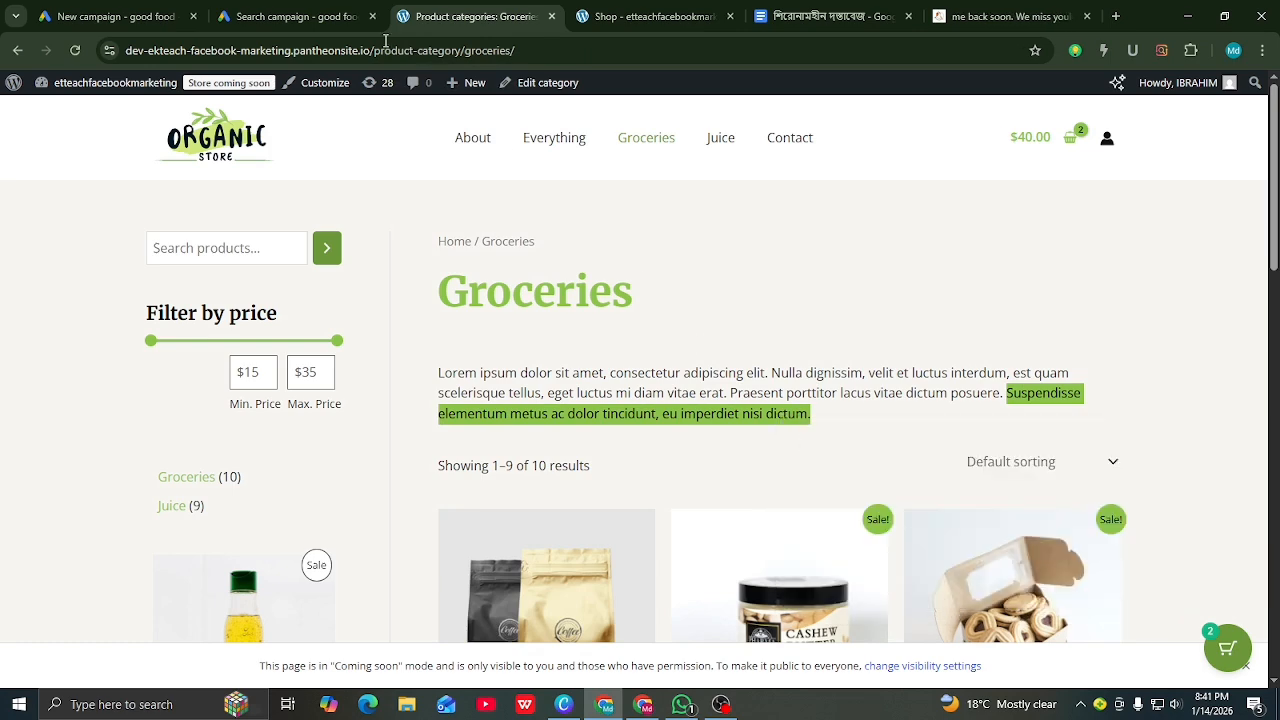
pyautogui.click(300, 16)
# Step: Add the Suspendisse sentence as the fourth ad description
pyautogui.click(143, 398)
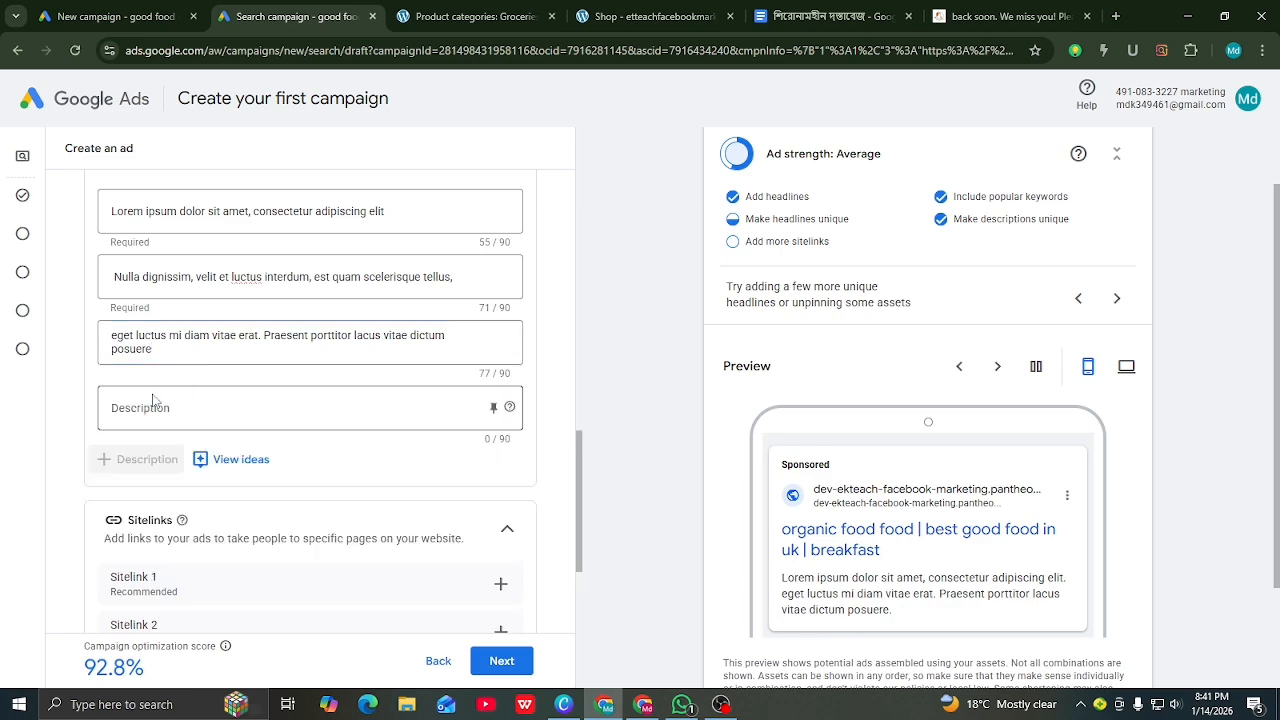
pyautogui.click(153, 404)
pyautogui.rightClick(150, 406)
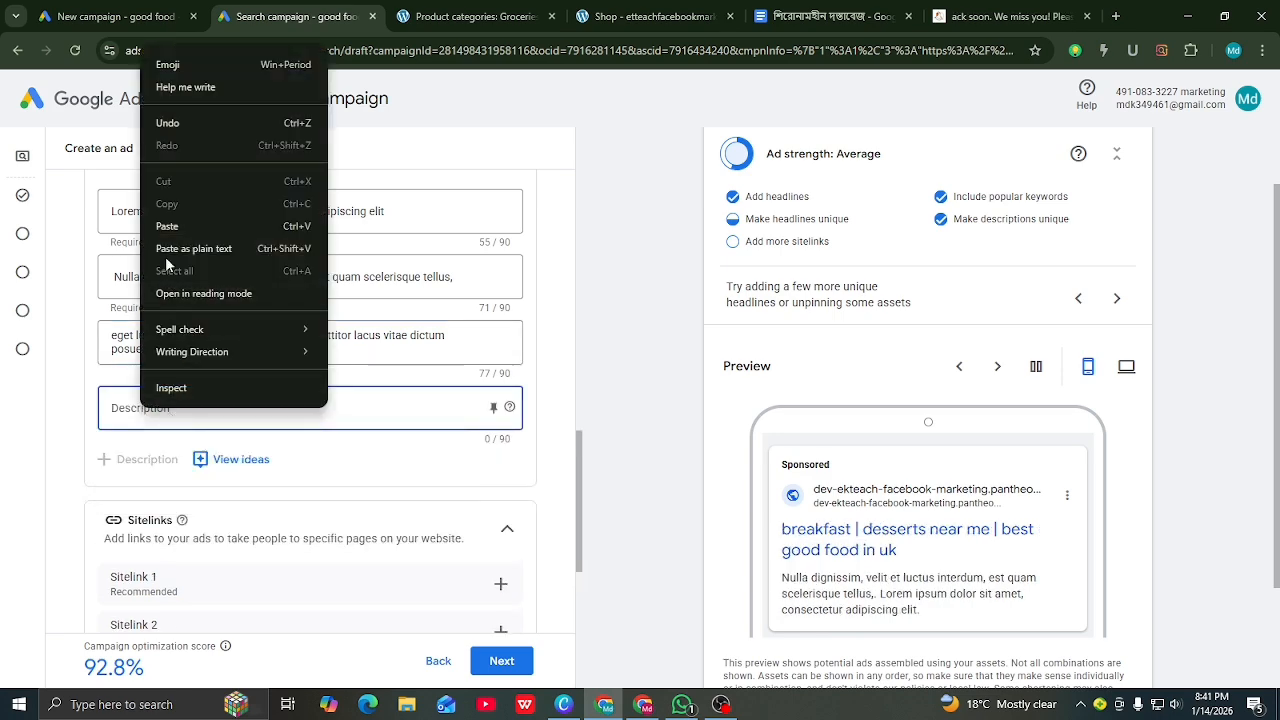
pyautogui.click(178, 228)
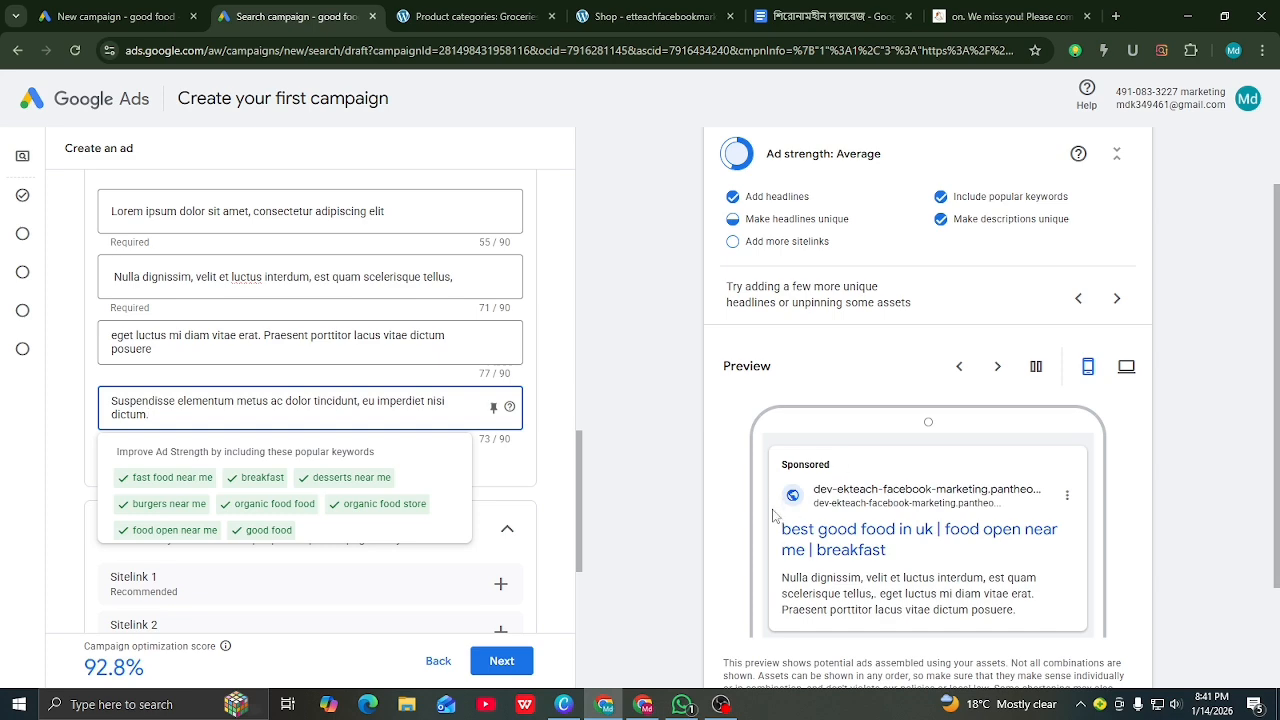
pyautogui.scroll(-2, 773, 515)
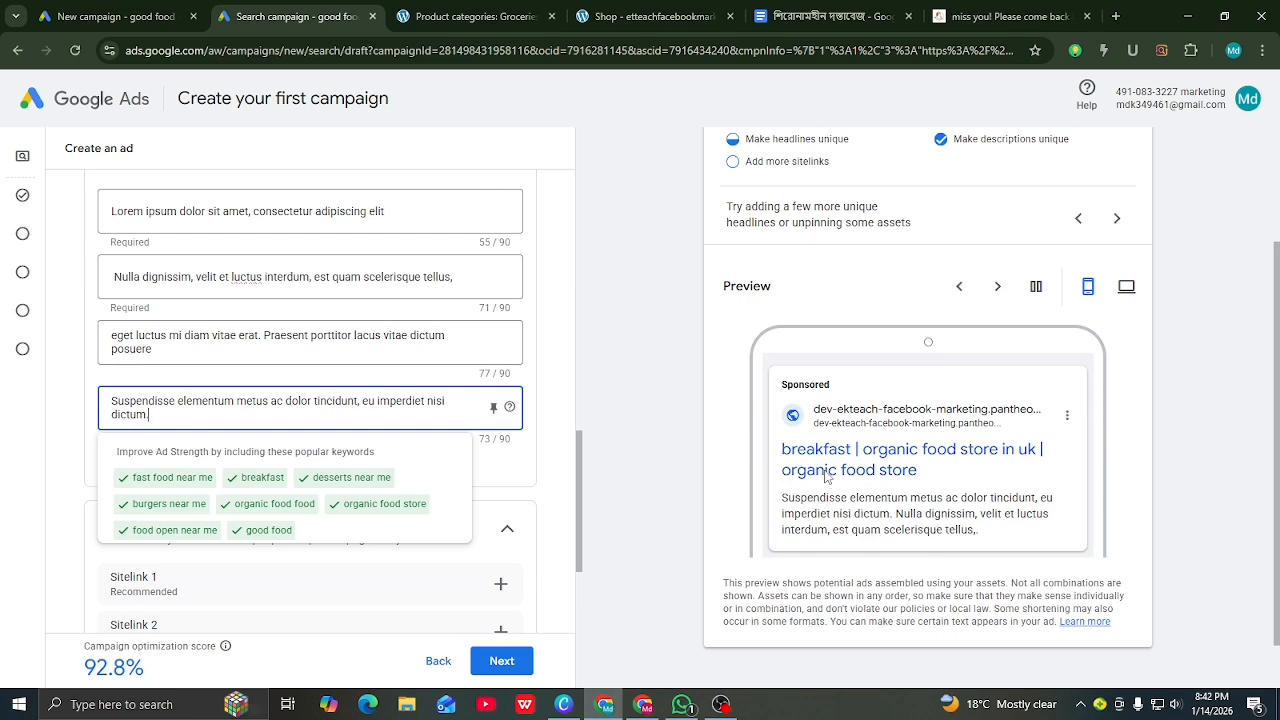
pyautogui.scroll(-1, 826, 478)
pyautogui.click(668, 412)
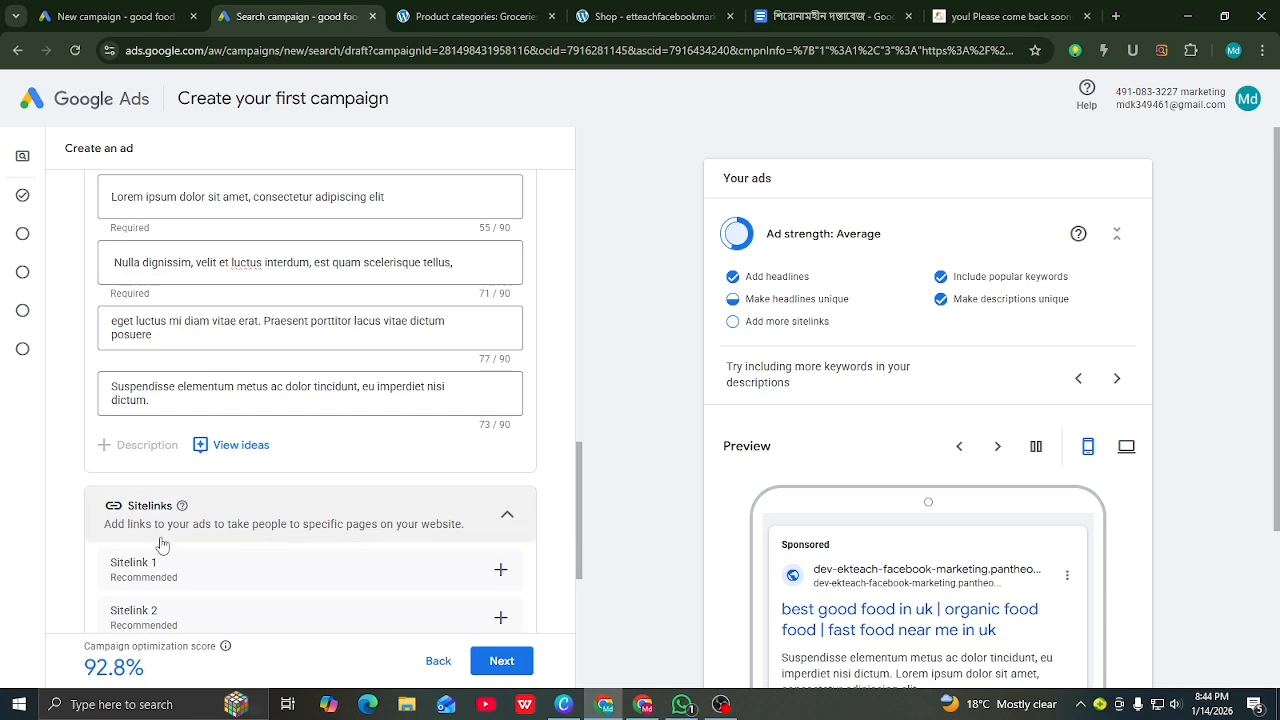
pyautogui.scroll(-2, 250, 500)
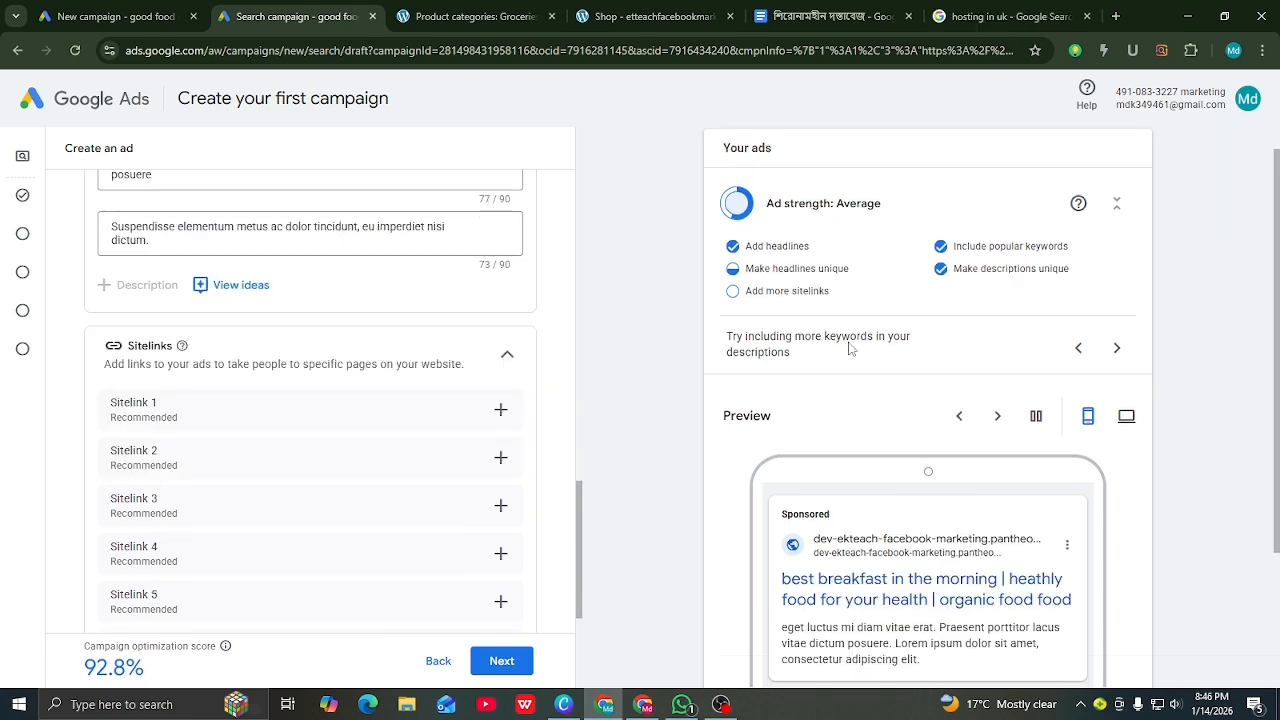
# Step: Create the first sitelink with the text 'organic food in uk'
pyautogui.click(501, 412)
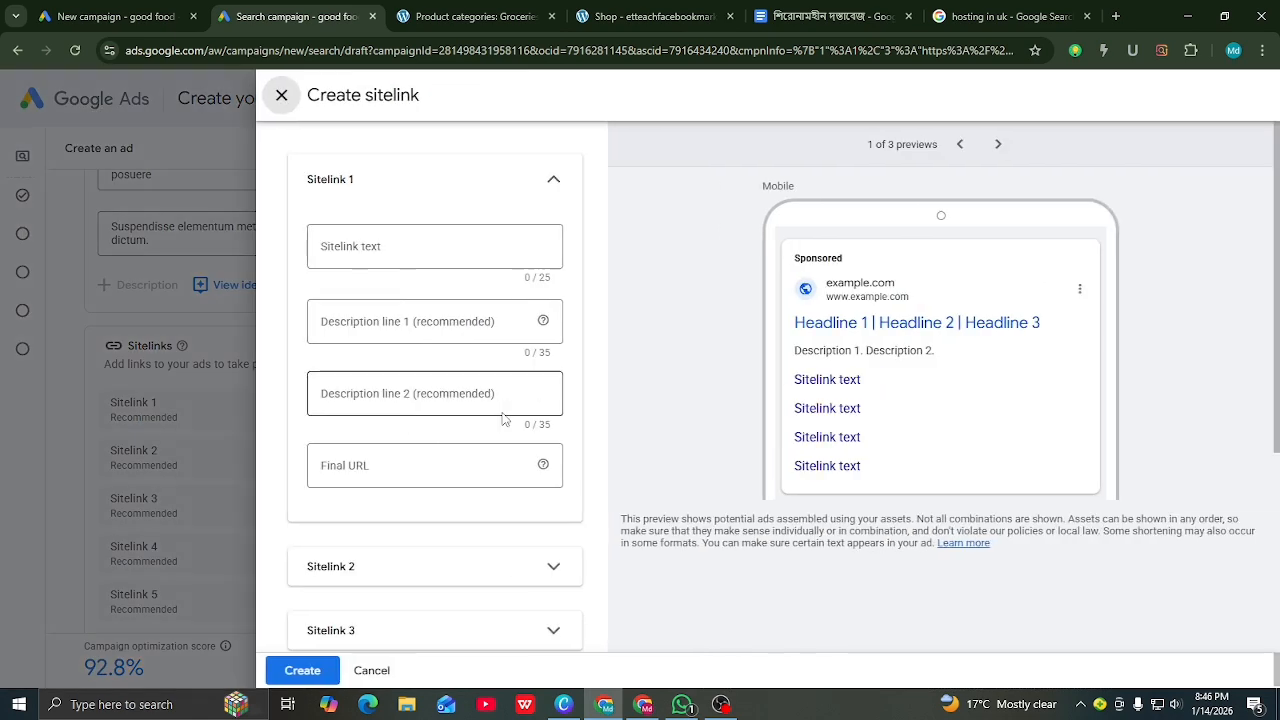
pyautogui.click(406, 246)
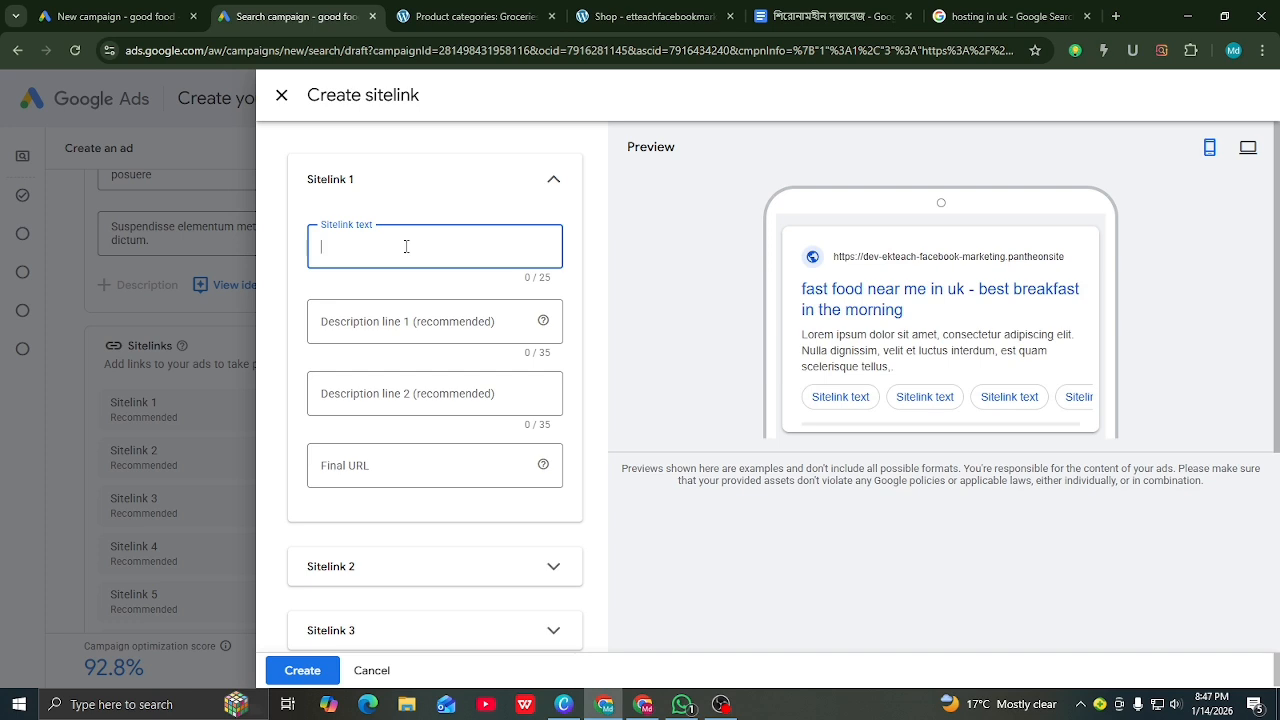
pyautogui.write('o')
pyautogui.write('rna')
pyautogui.press('BackSpace')
pyautogui.press('BackSpace')
pyautogui.write('ganic')
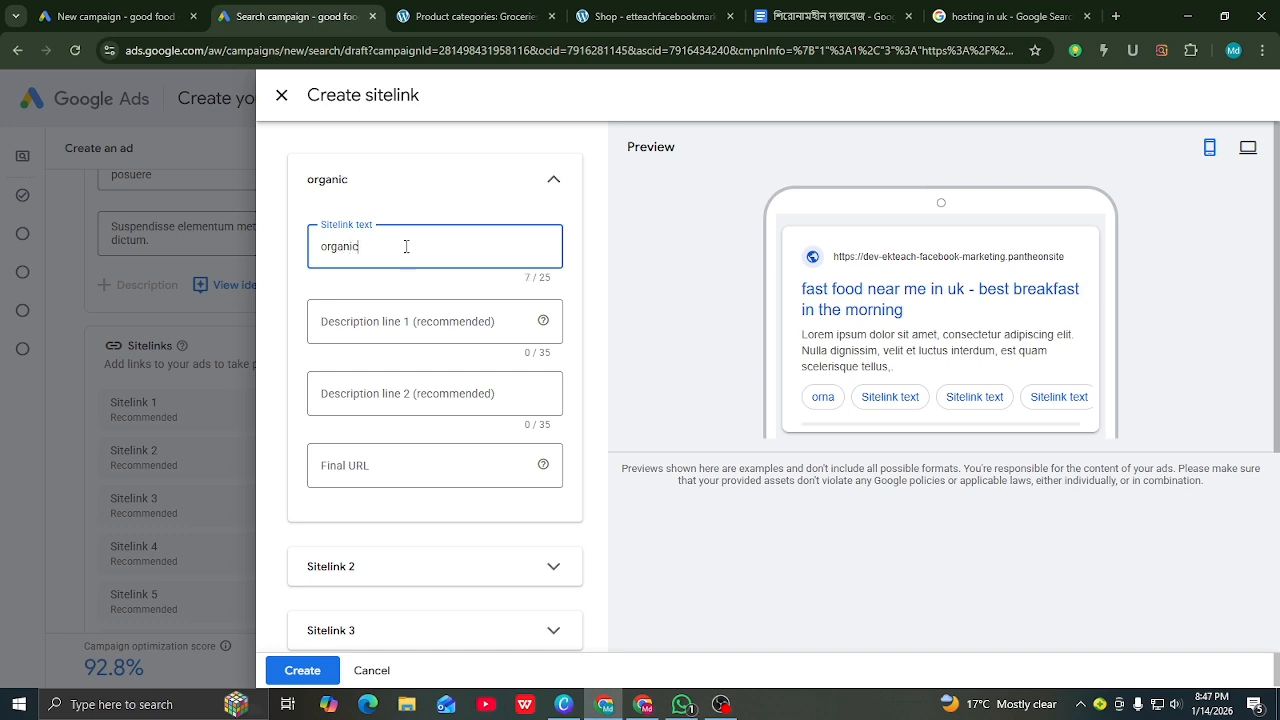
pyautogui.write(' food')
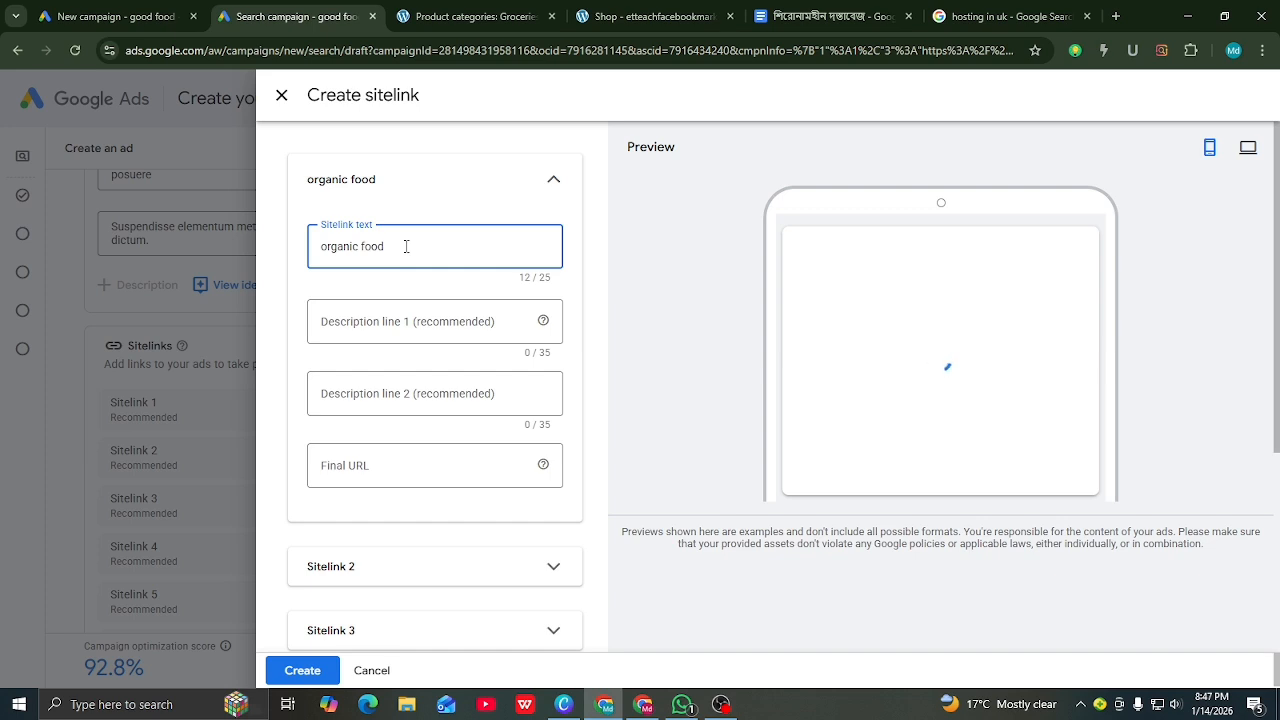
pyautogui.write(' in')
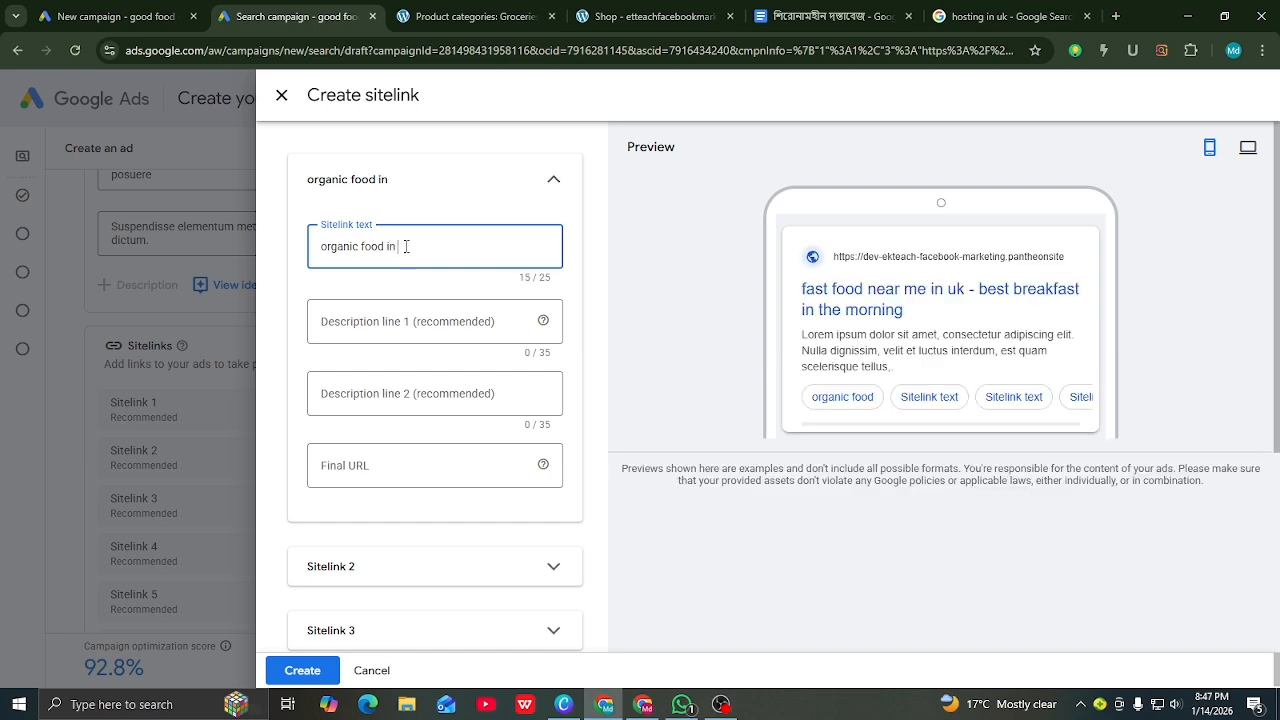
pyautogui.write(' uk')
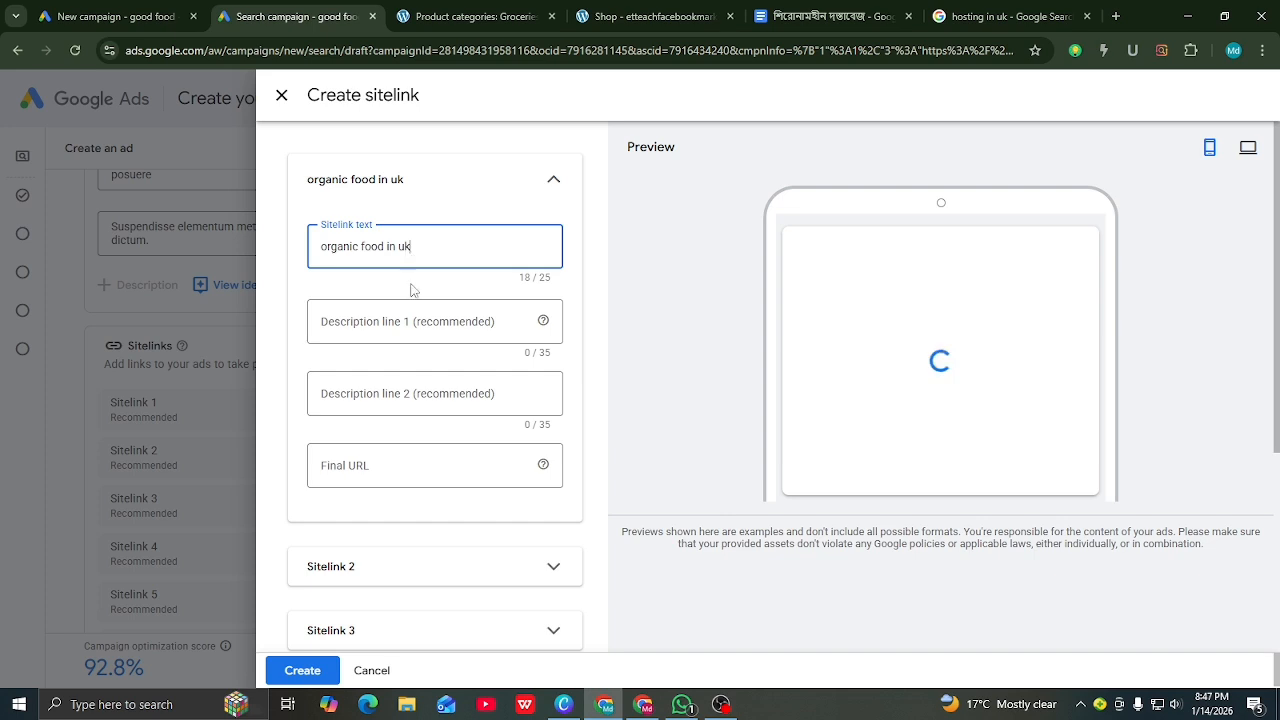
pyautogui.click(365, 325)
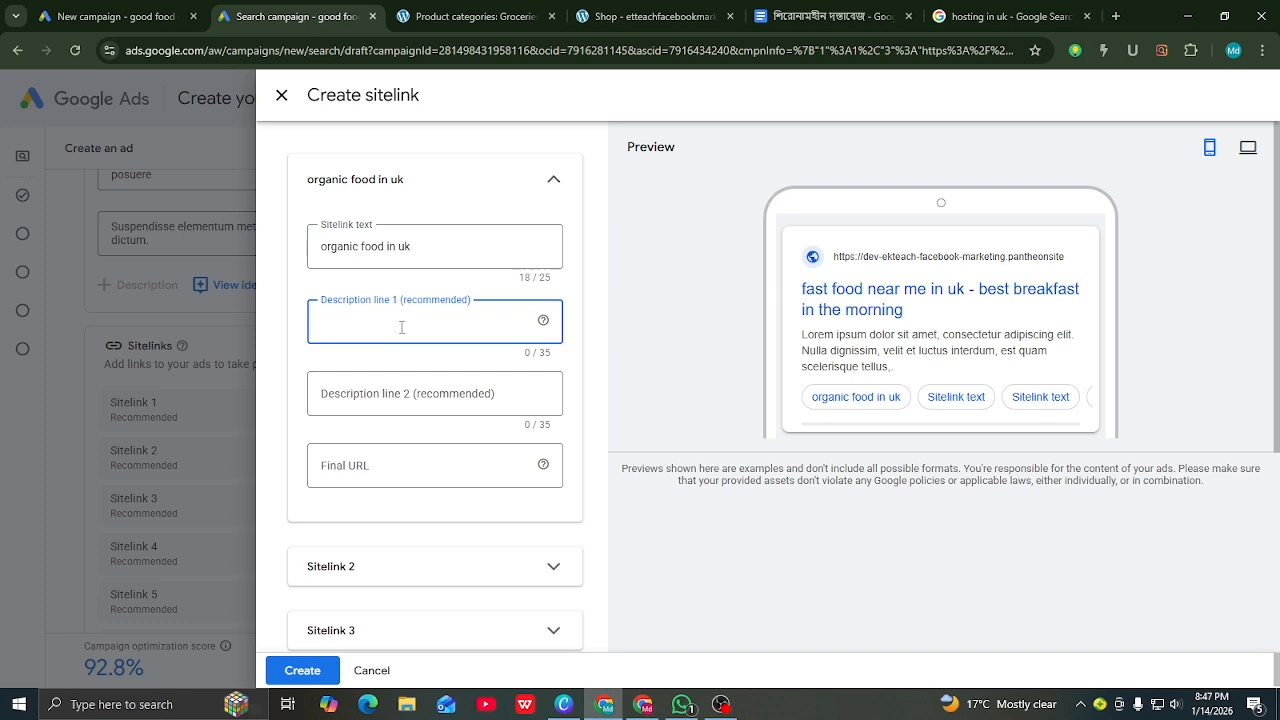
# Step: Ask ChatGPT for short organic food ad descriptions and copy 'Pure organic food for a healthy life'
pyautogui.click(1116, 16)
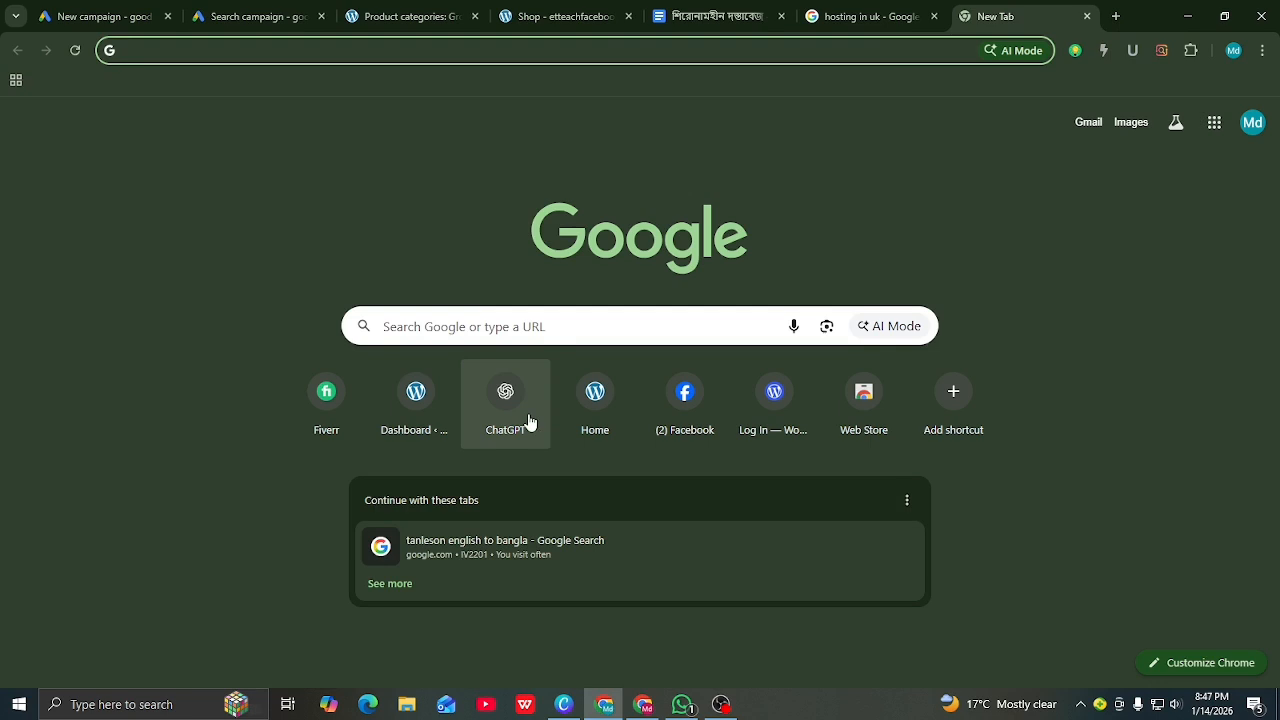
pyautogui.click(505, 395)
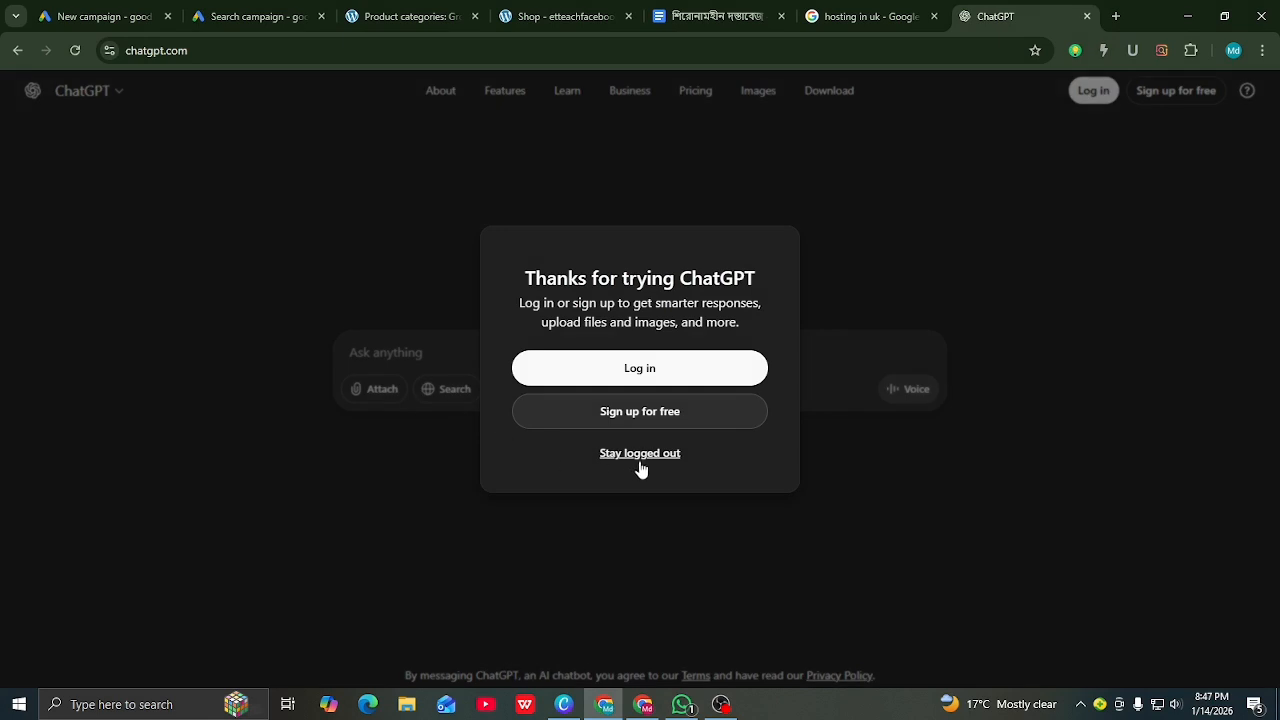
pyautogui.click(640, 458)
pyautogui.write('ami ')
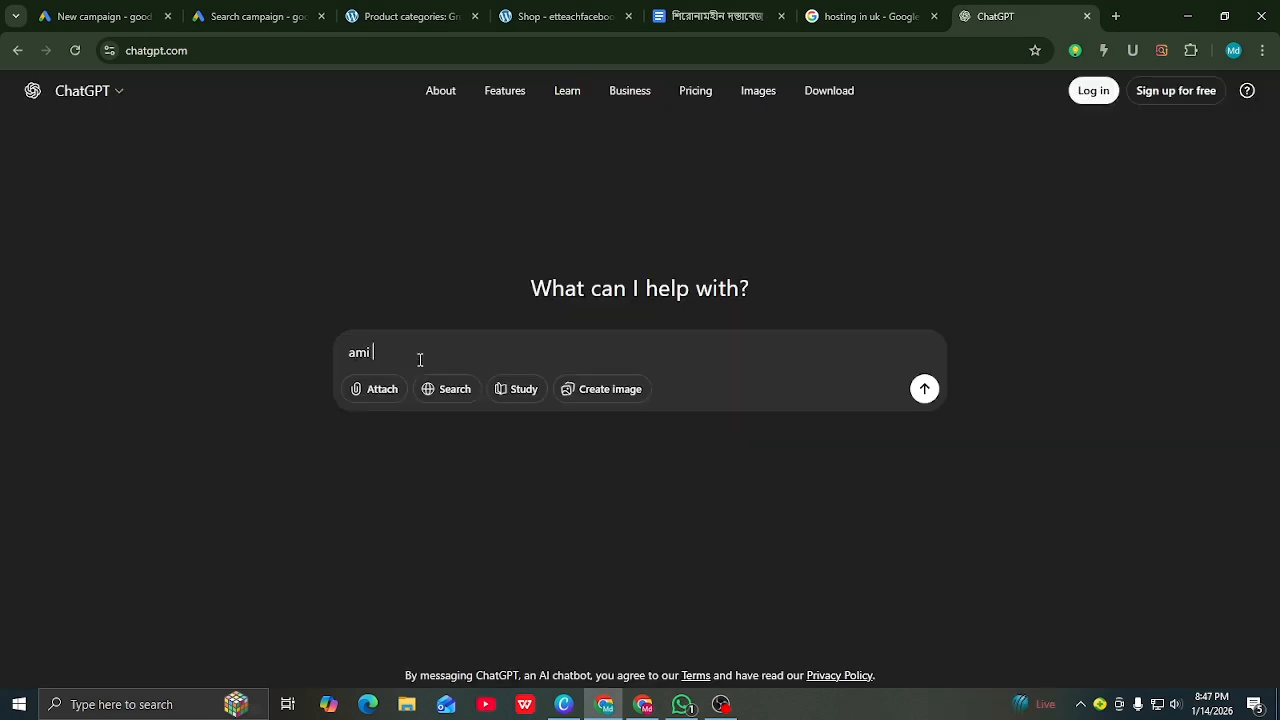
pyautogui.write('organic food niye google ')
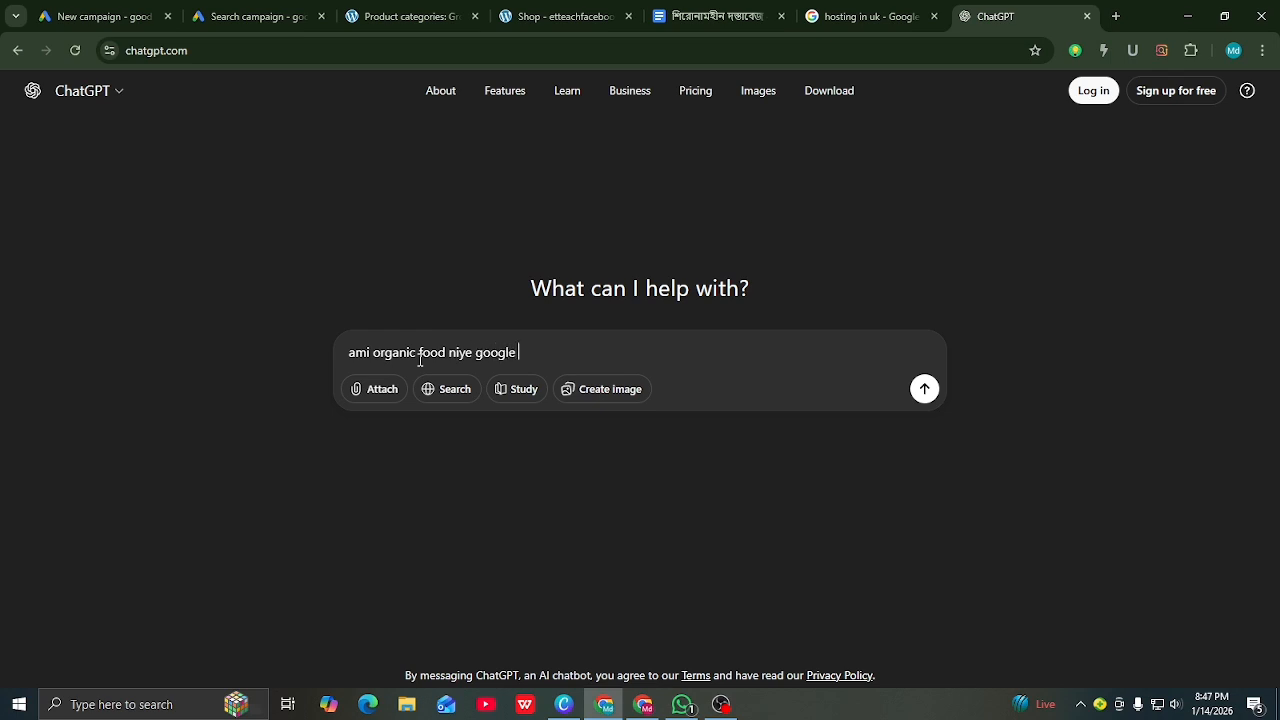
pyautogui.write('a ads run korte cahi')
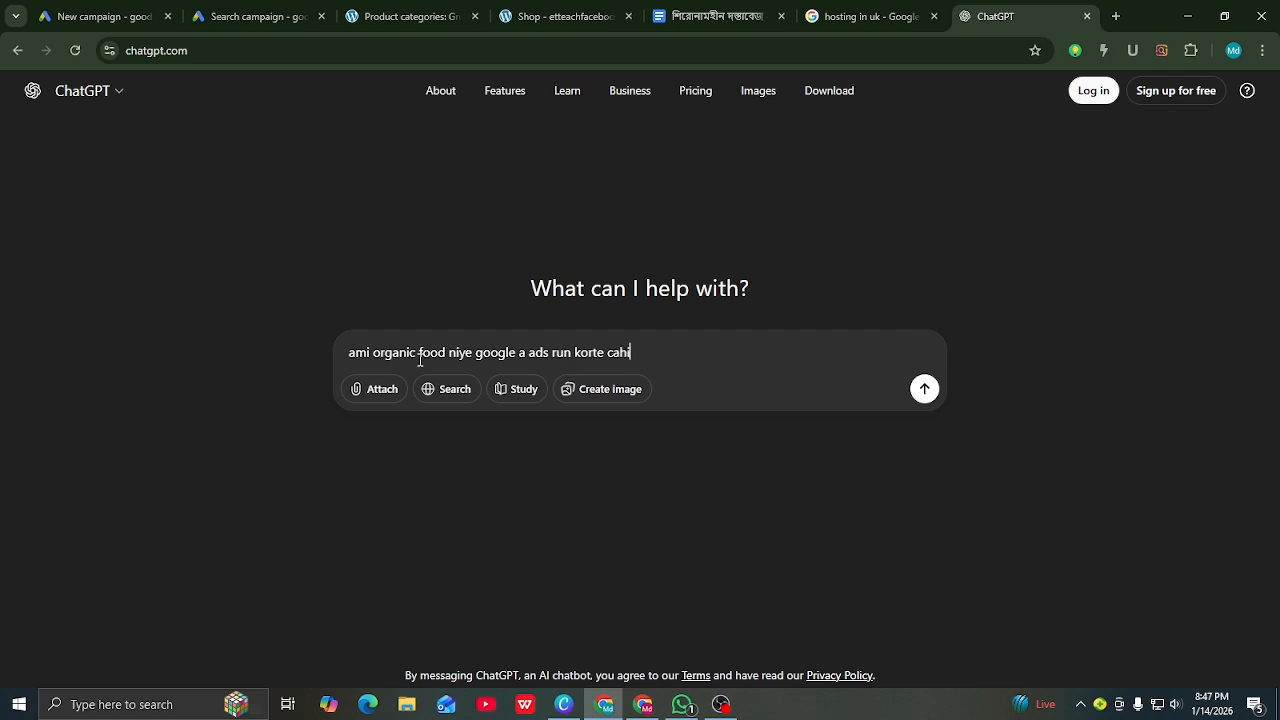
pyautogui.write(' amake')
pyautogui.write('kichu dresption create kore fo')
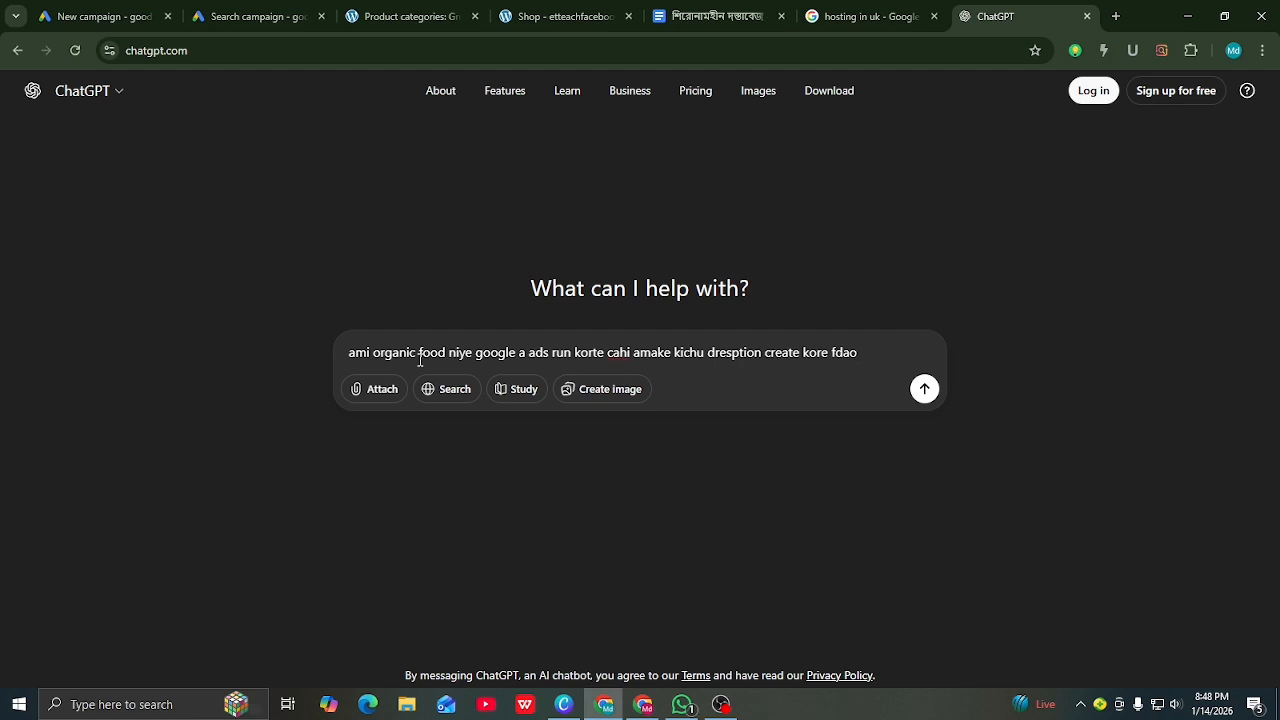
pyautogui.press('BackSpace')
pyautogui.write('da')
pyautogui.press('Return')
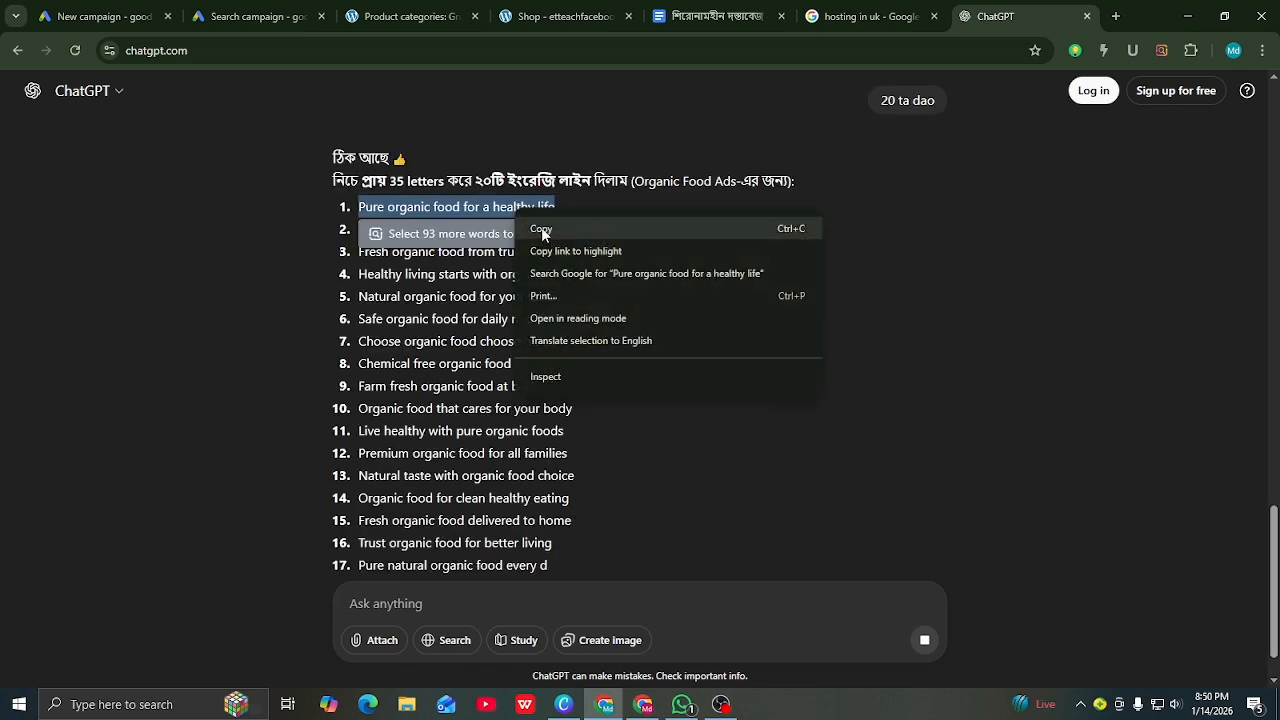
pyautogui.click(542, 230)
pyautogui.click(278, 17)
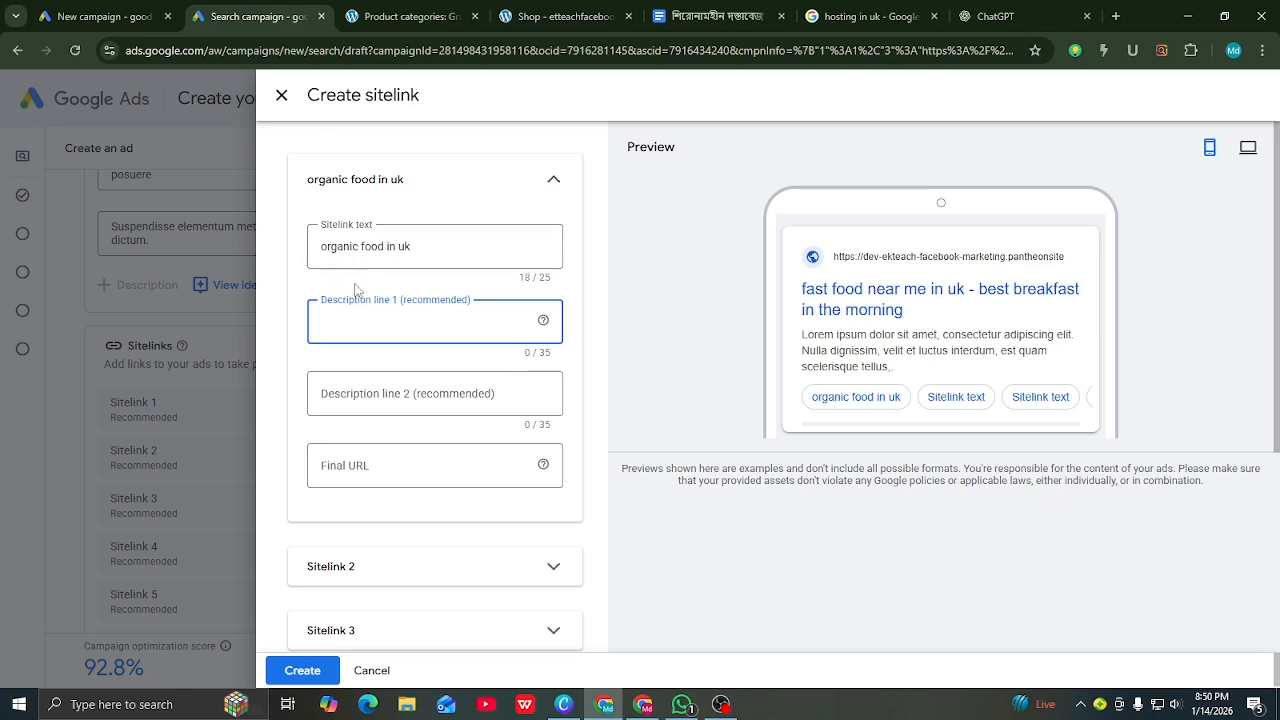
# Step: Paste 'Pure organic food for healthy life' into sitelink description line 1, trimming it to 35 characters
pyautogui.rightClick(333, 320)
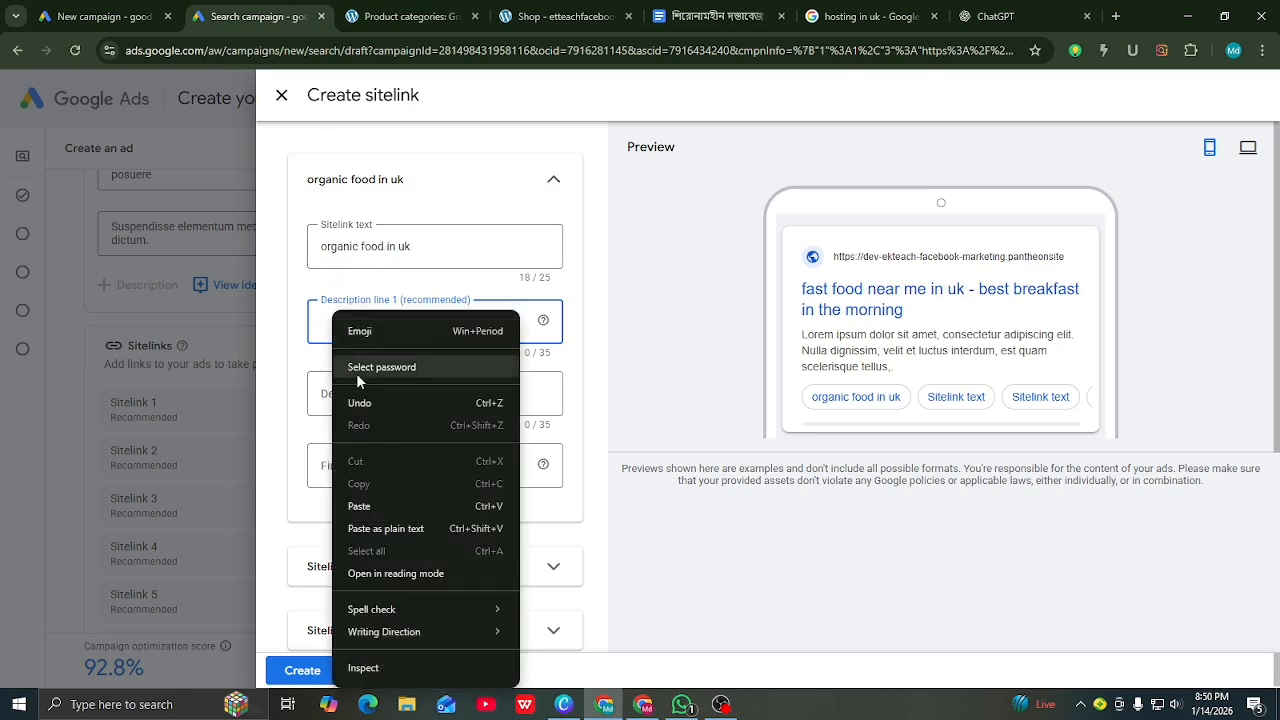
pyautogui.click(358, 506)
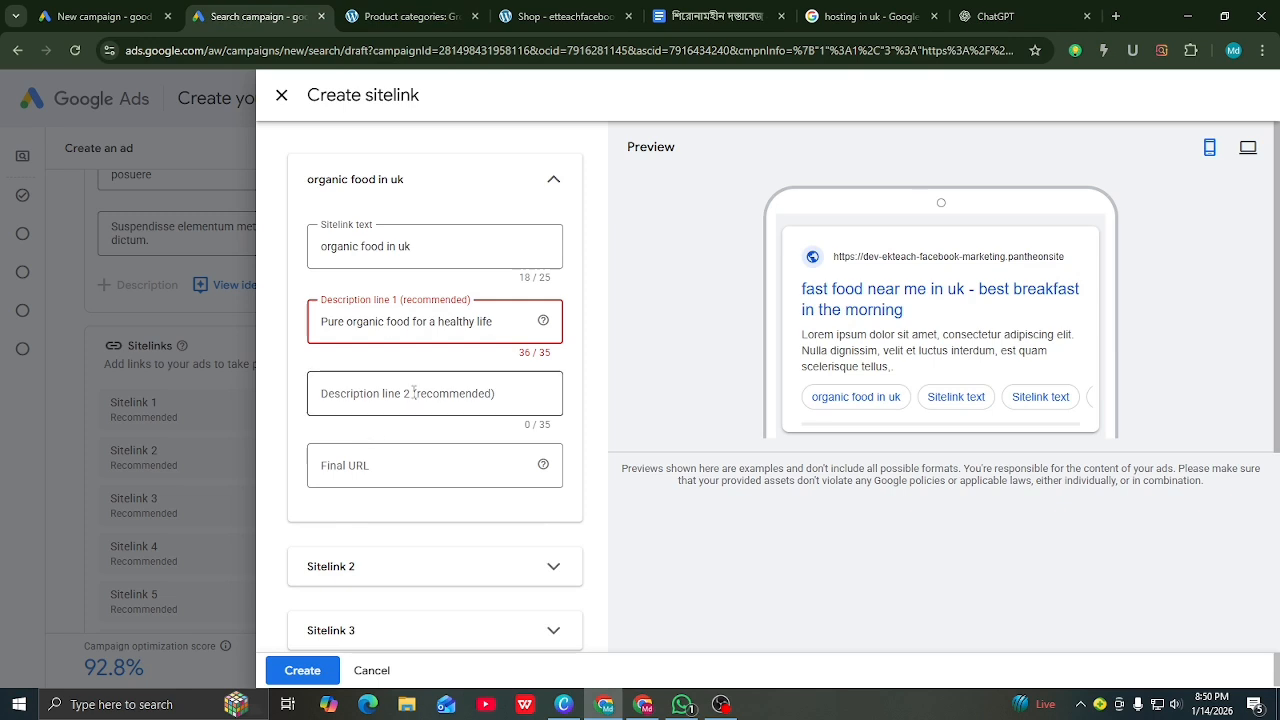
pyautogui.click(438, 321)
pyautogui.press('BackSpace')
pyautogui.press('BackSpace')
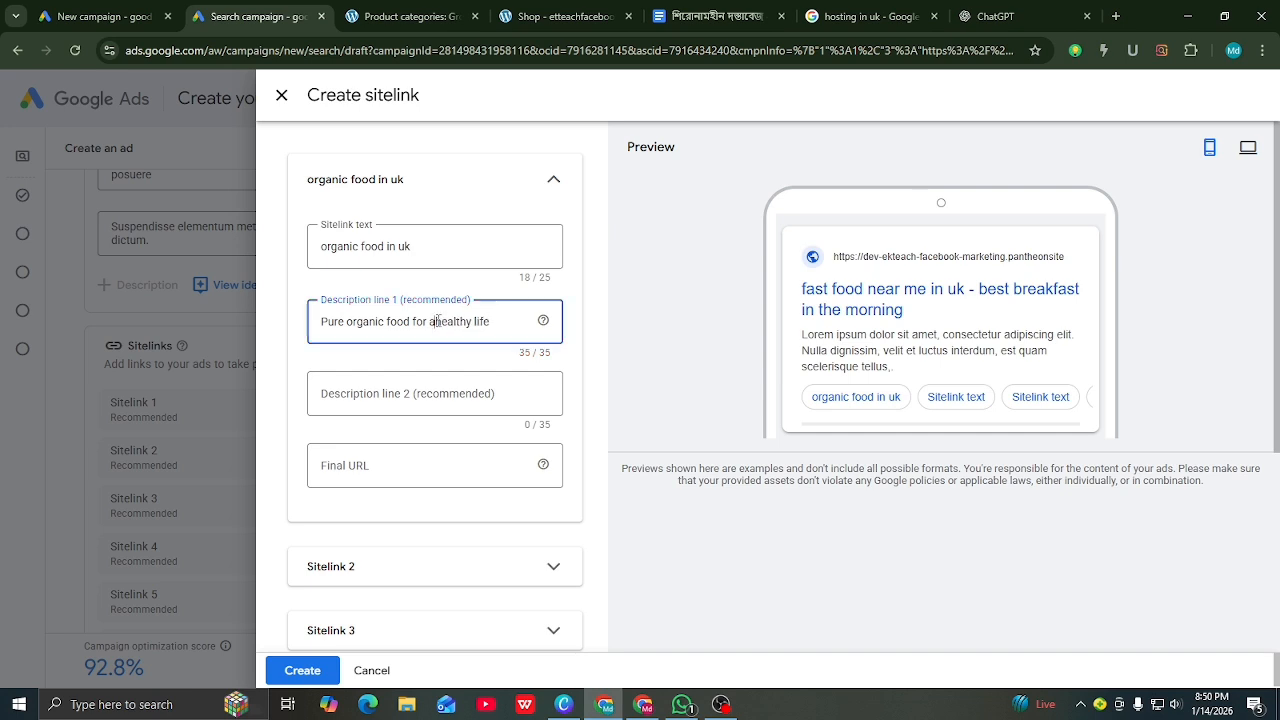
pyautogui.click(398, 396)
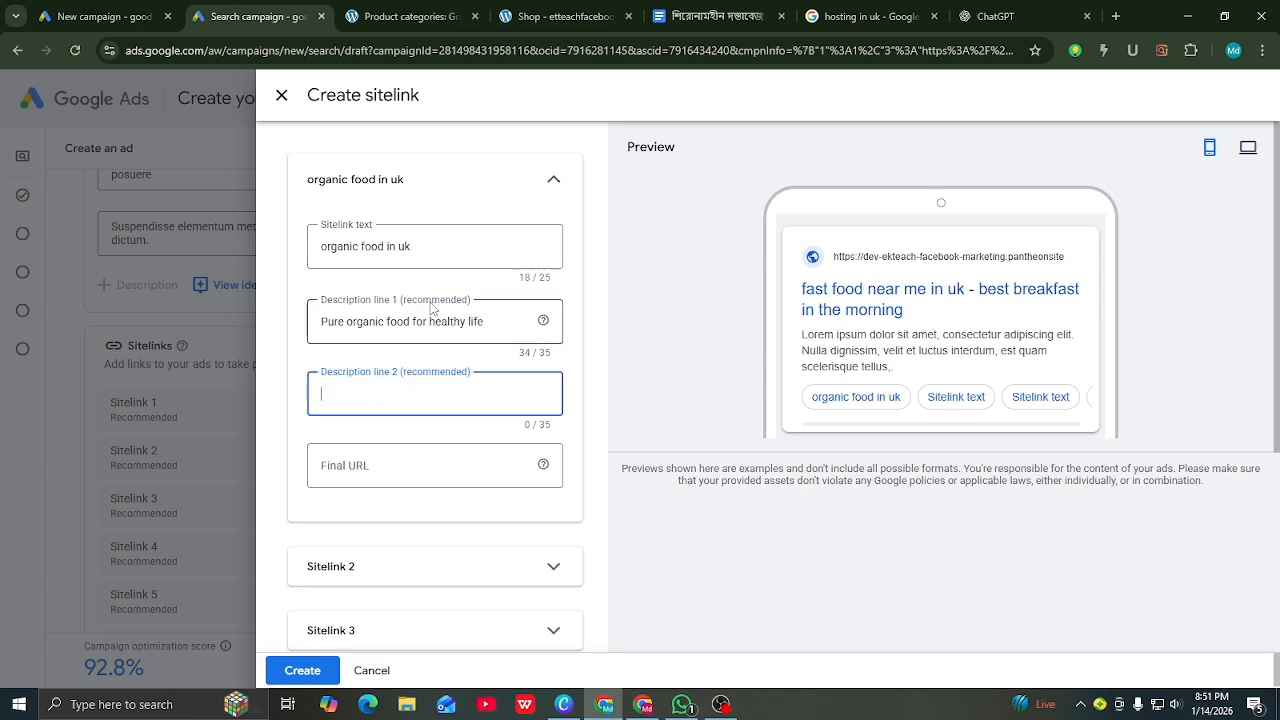
# Step: Copy 'Eat organic stay healthy every day' from ChatGPT into sitelink description line 2
pyautogui.click(390, 17)
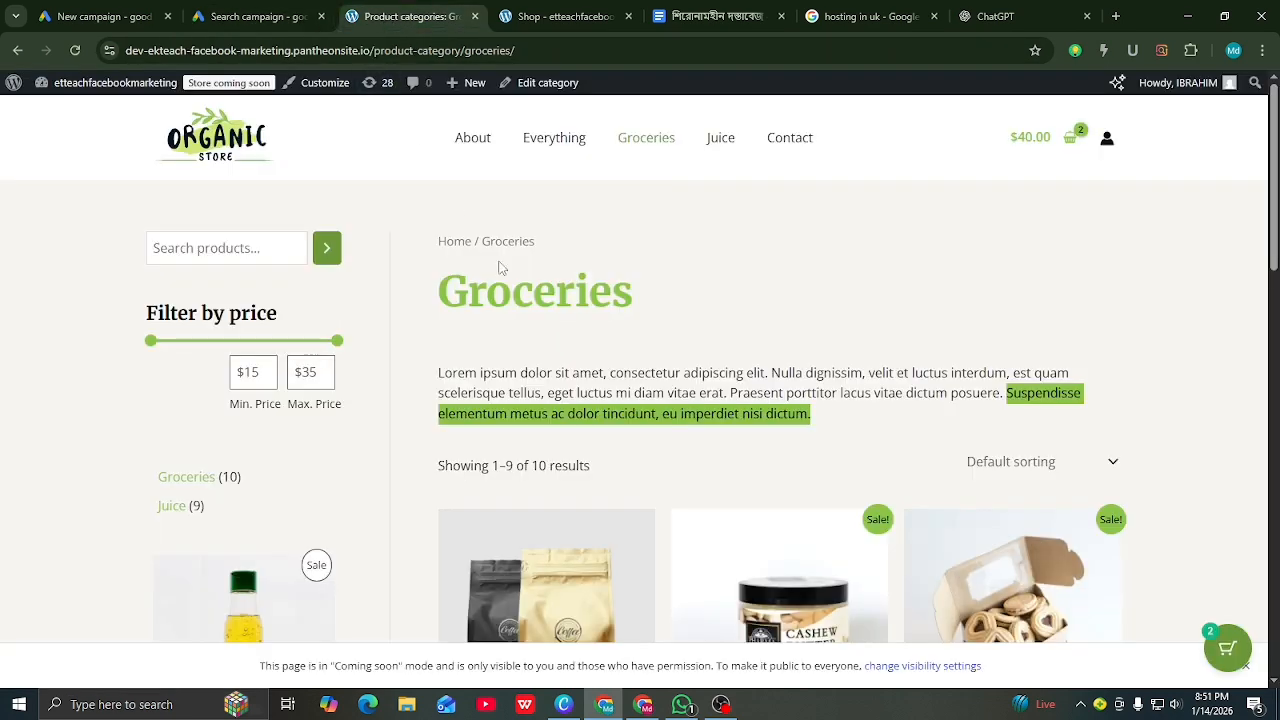
pyautogui.click(258, 16)
pyautogui.click(985, 16)
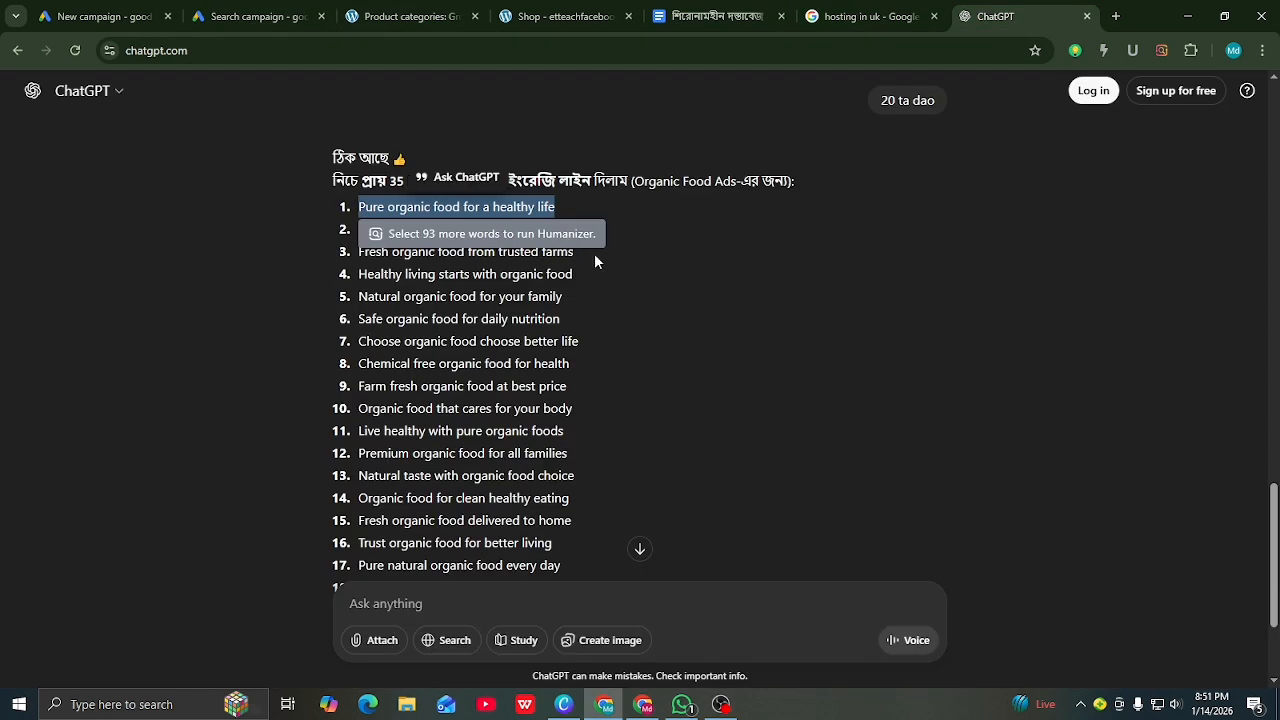
pyautogui.click(573, 254)
pyautogui.moveTo(550, 232); pyautogui.dragTo(357, 231)
pyautogui.rightClick(375, 233)
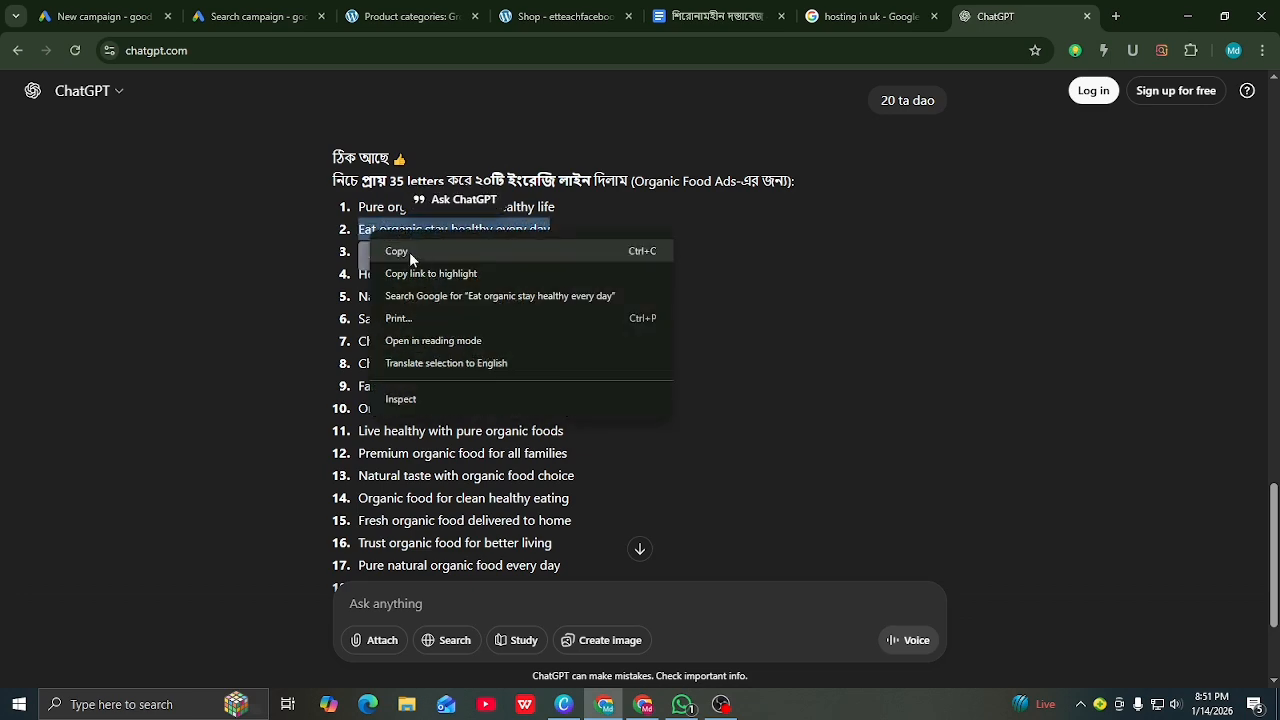
pyautogui.click(409, 252)
pyautogui.click(245, 16)
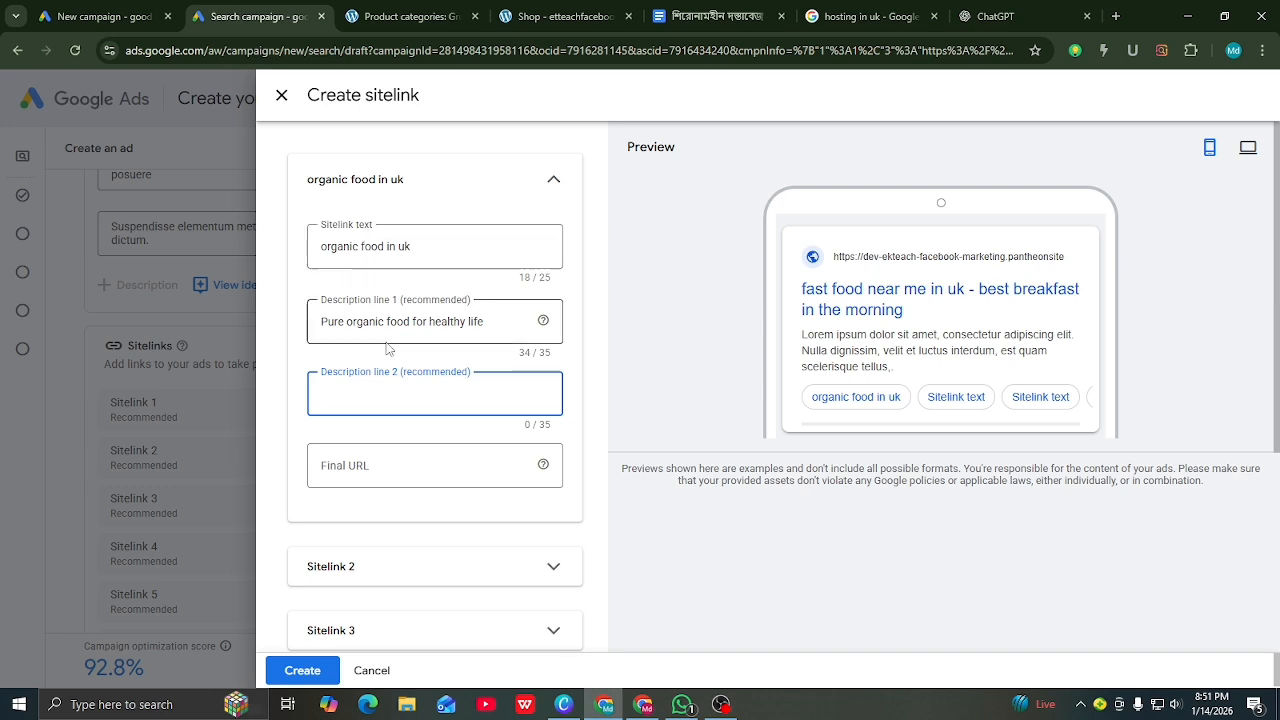
pyautogui.rightClick(354, 391)
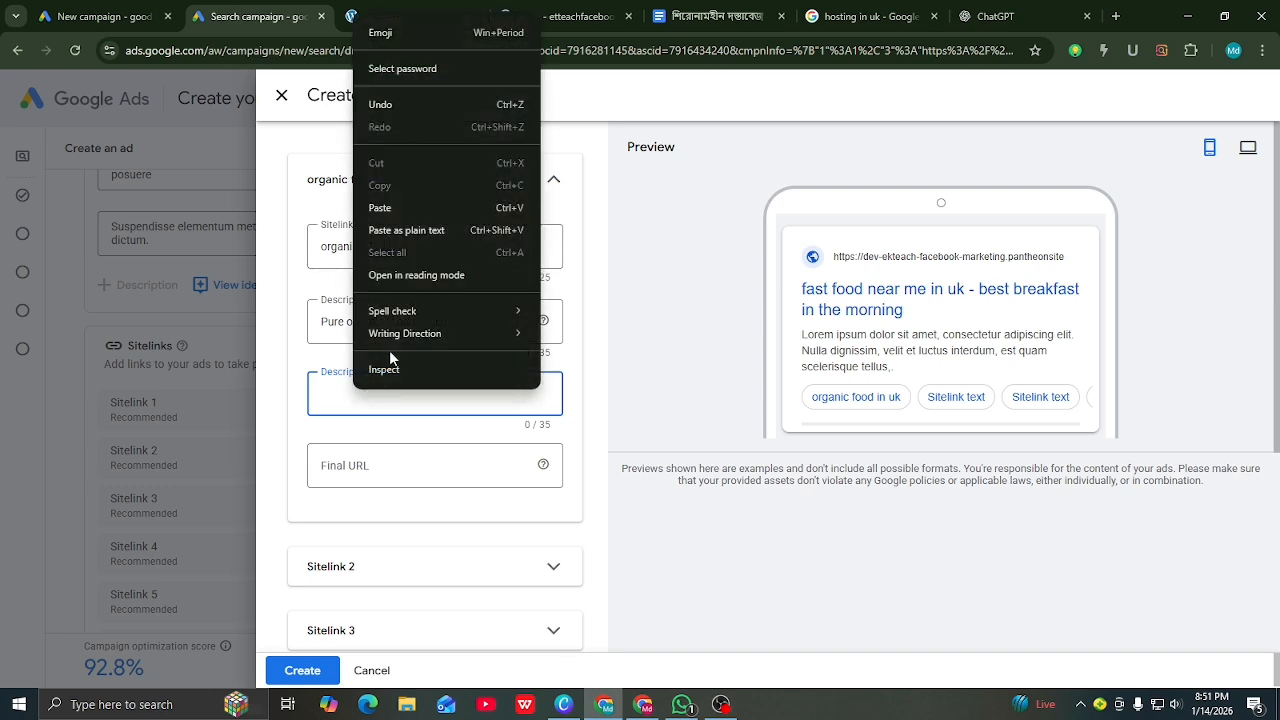
pyautogui.click(383, 210)
pyautogui.click(392, 467)
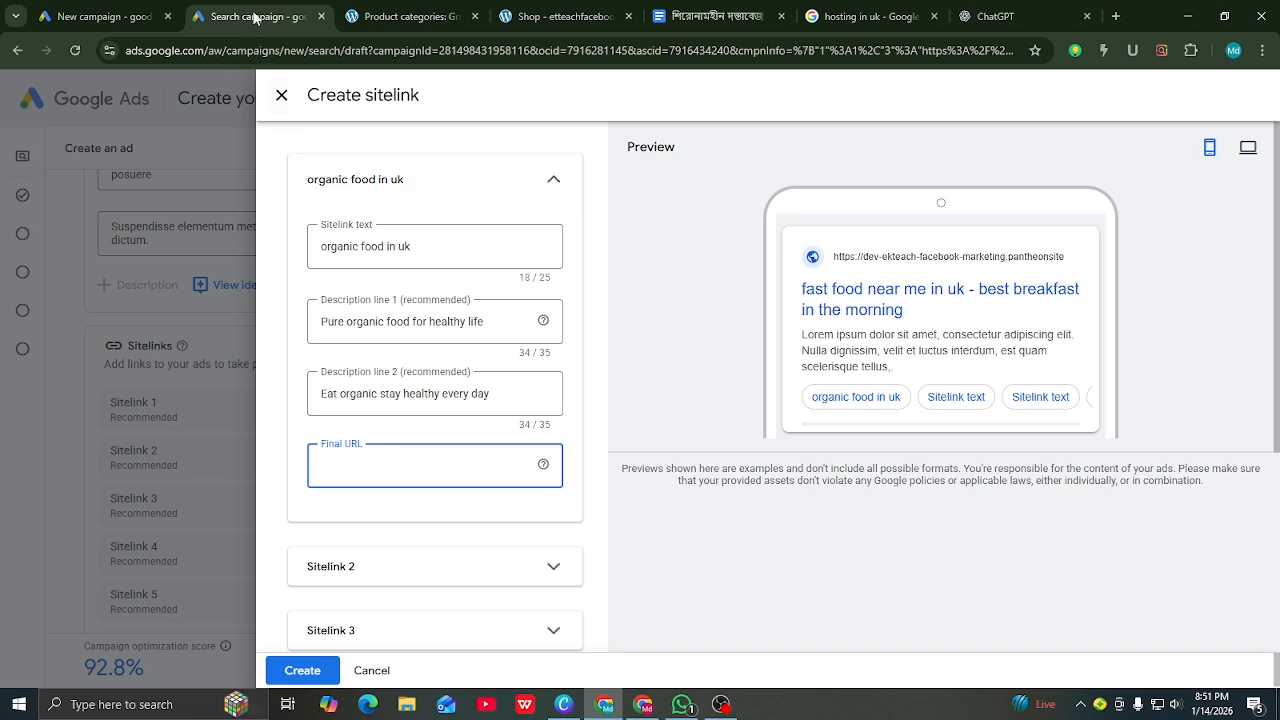
# Step: Set the sitelink's final URL to the copied Groceries page address
pyautogui.click(367, 18)
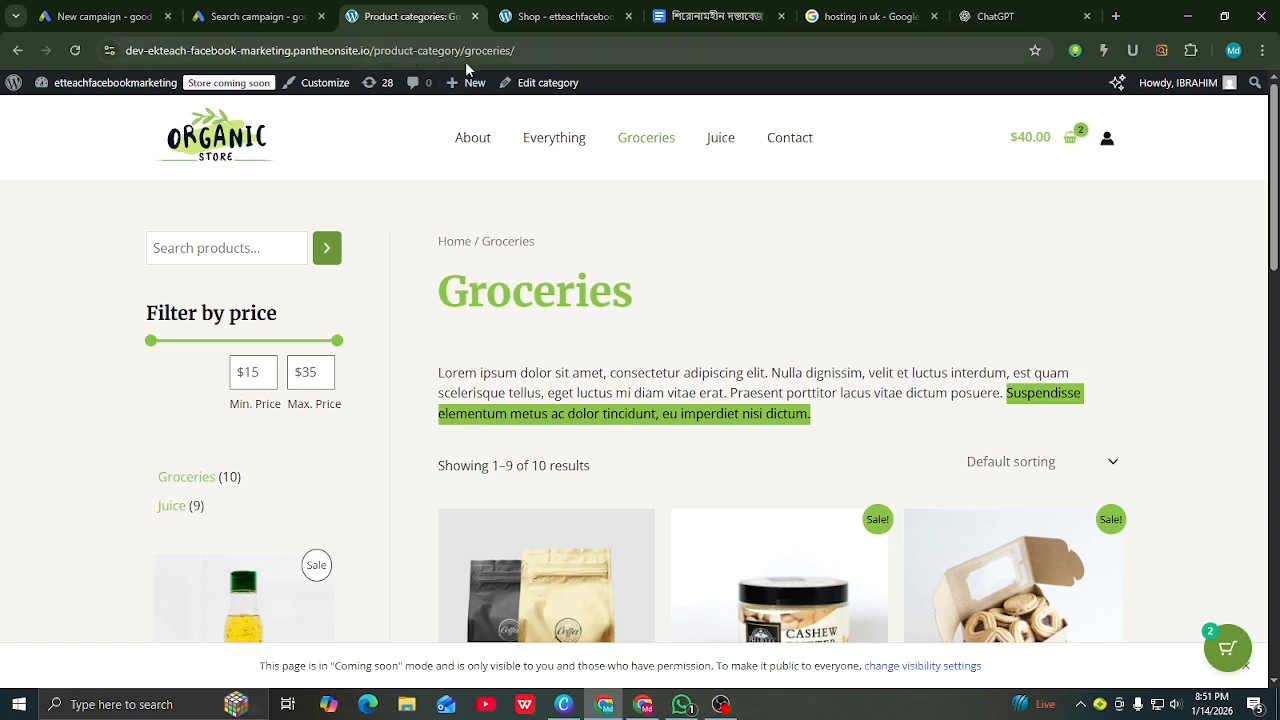
pyautogui.moveTo(525, 50); pyautogui.dragTo(115, 50)
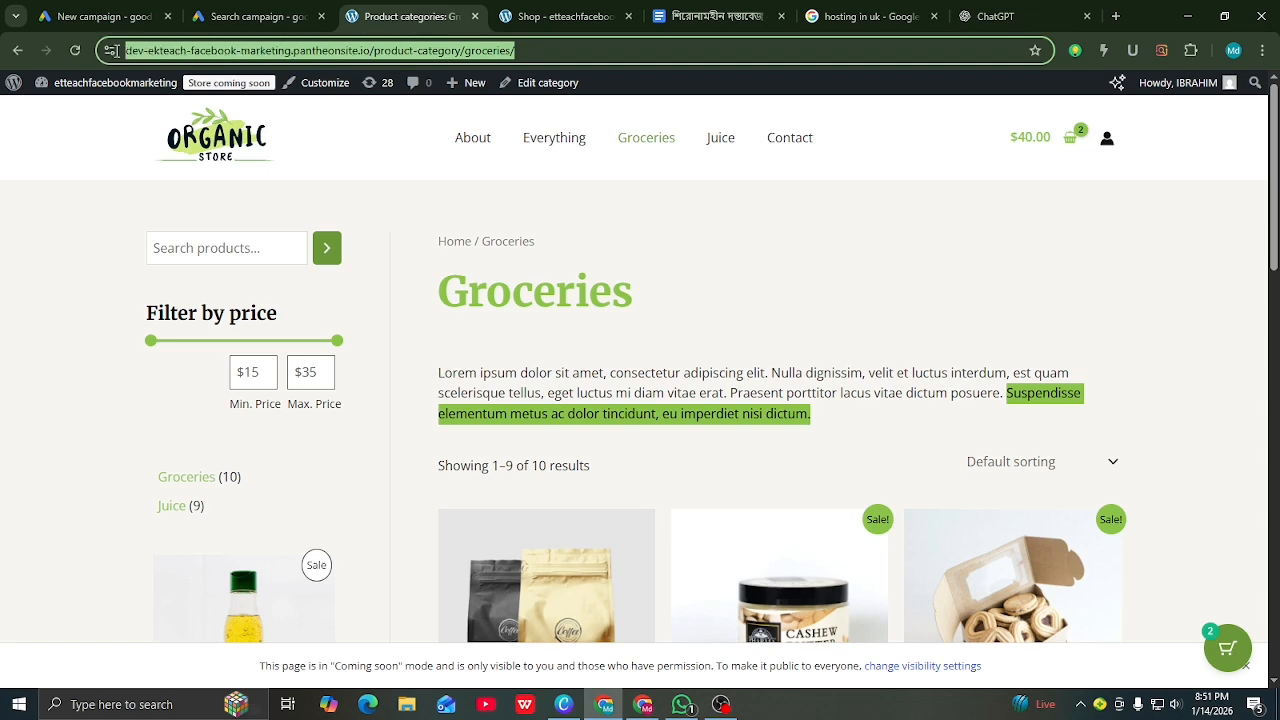
pyautogui.rightClick(140, 52)
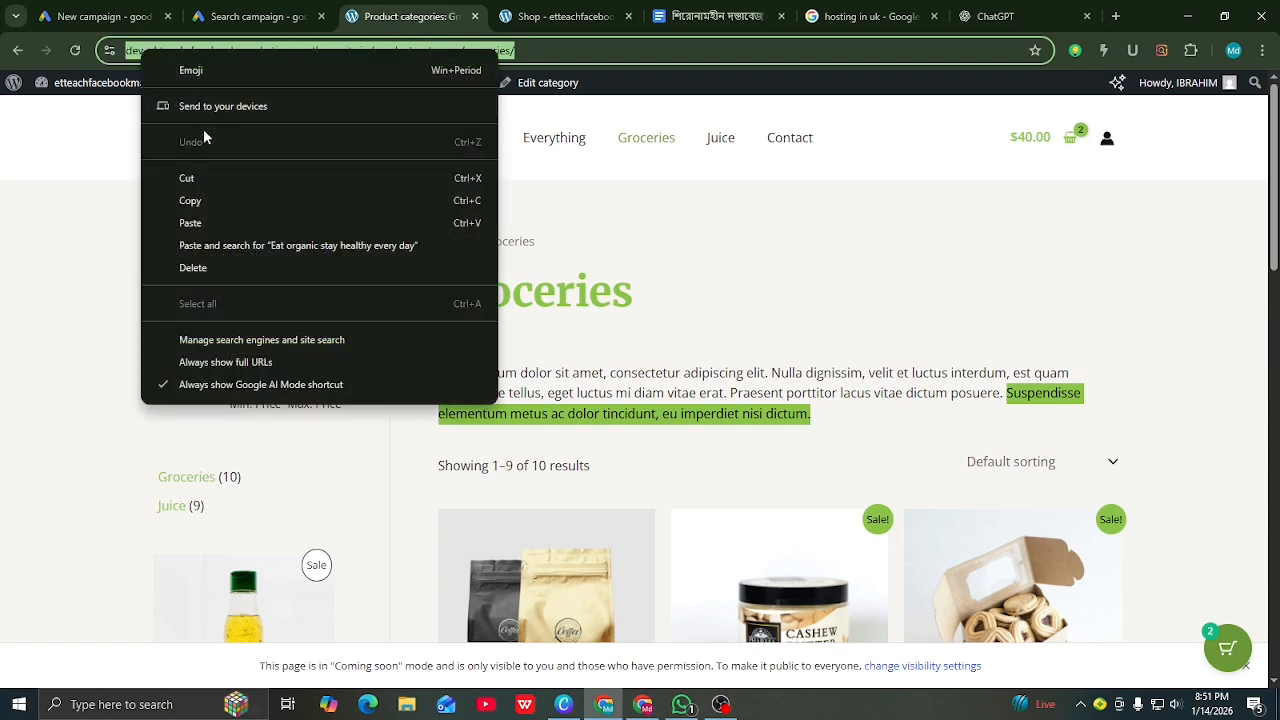
pyautogui.click(195, 205)
pyautogui.click(258, 16)
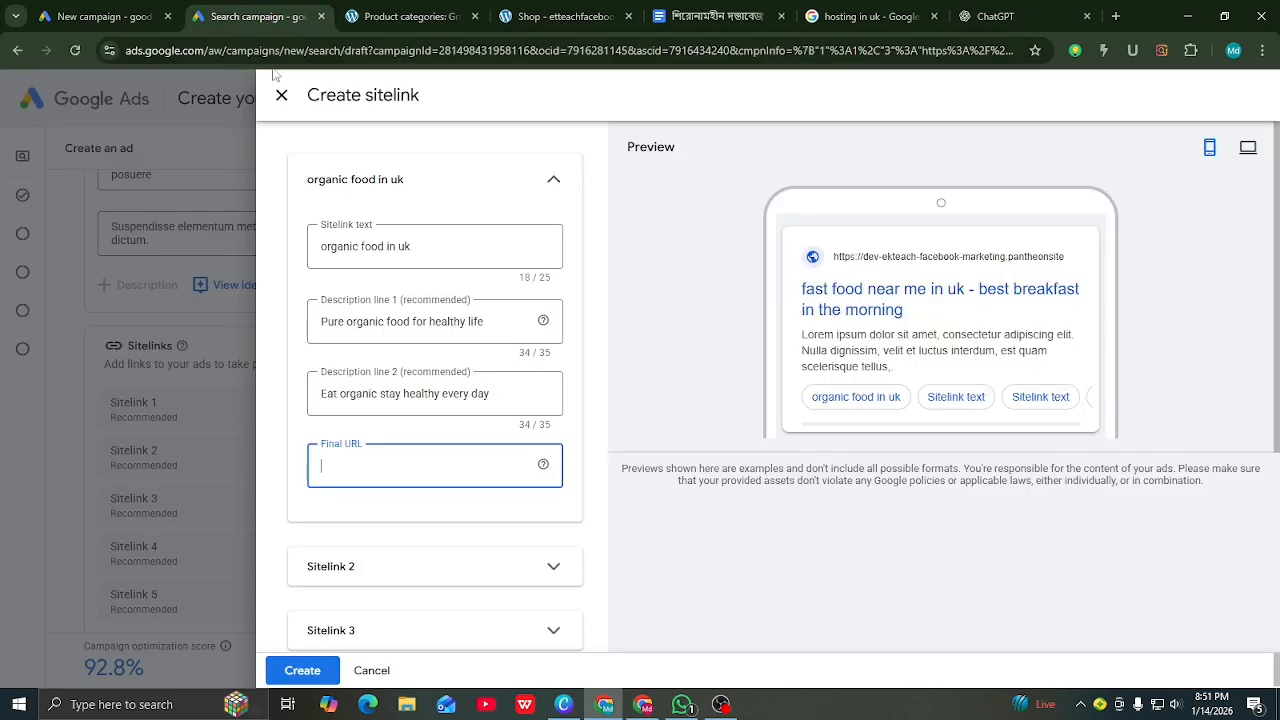
pyautogui.rightClick(339, 469)
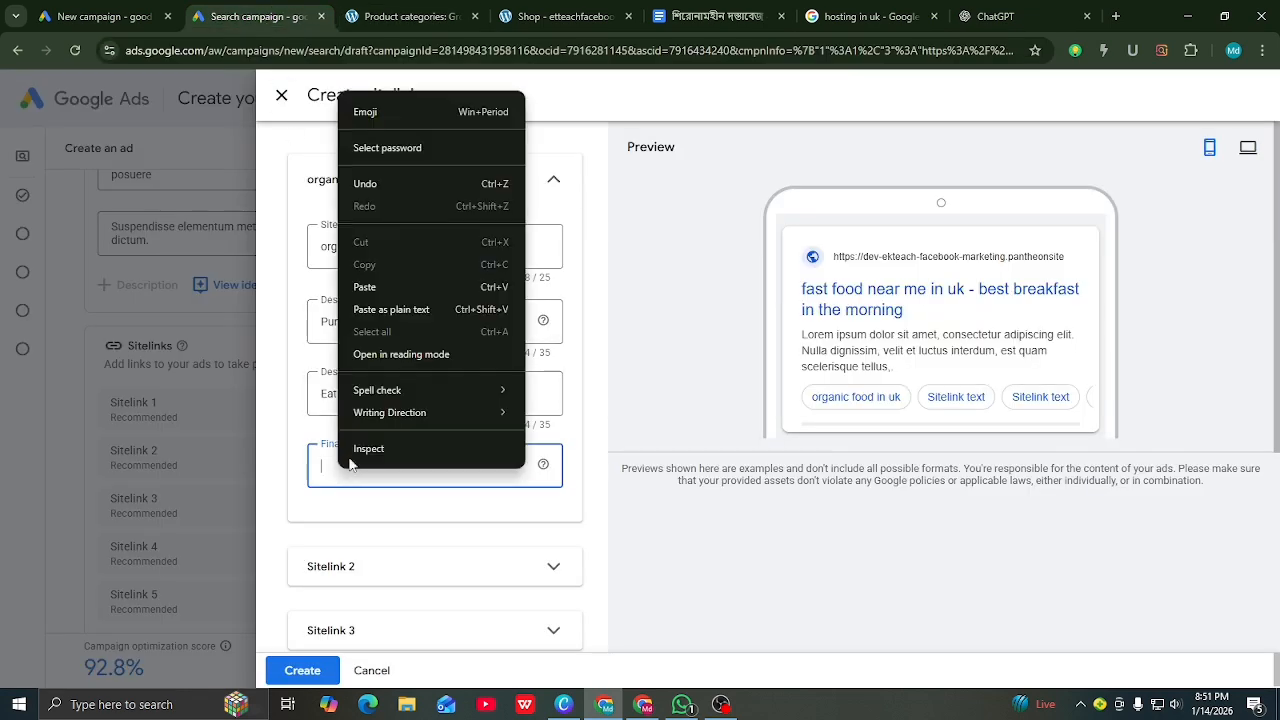
pyautogui.click(368, 283)
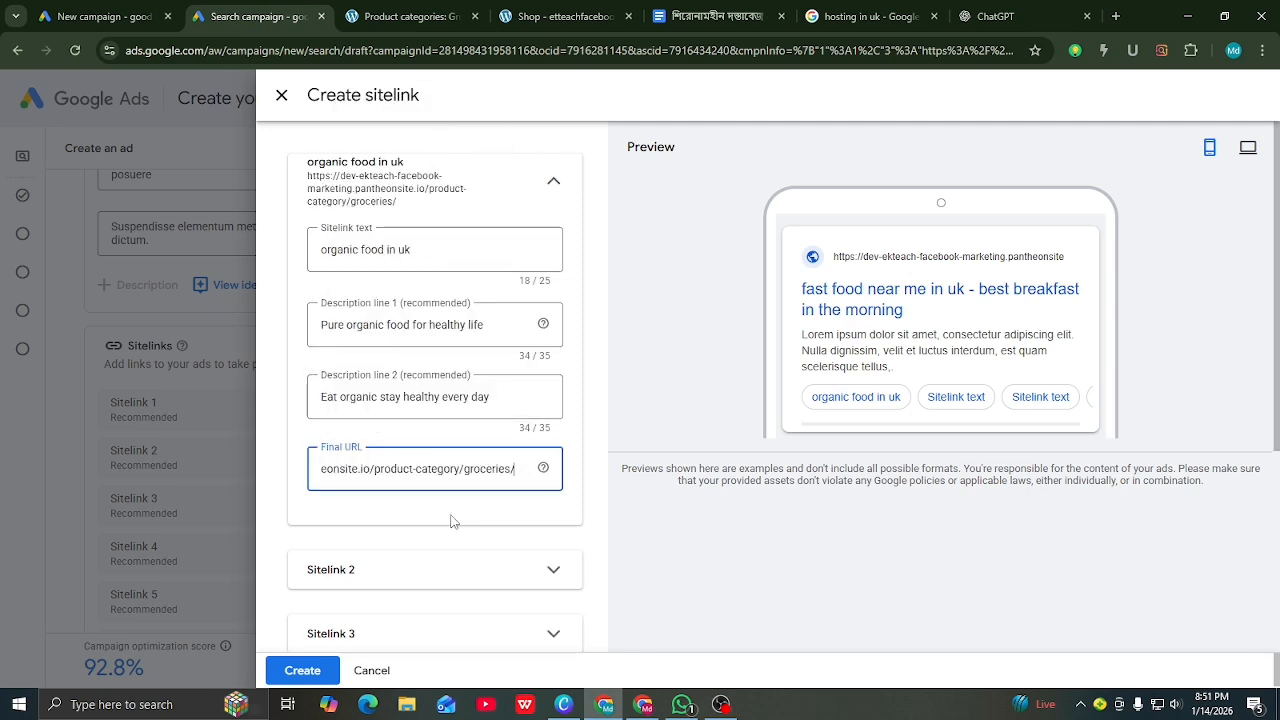
# Step: Give Sitelink 2 'Buy 100% organic food' description line 1 'Live healthy with pure organic food'
pyautogui.scroll(-2, 450, 521)
pyautogui.click(547, 413)
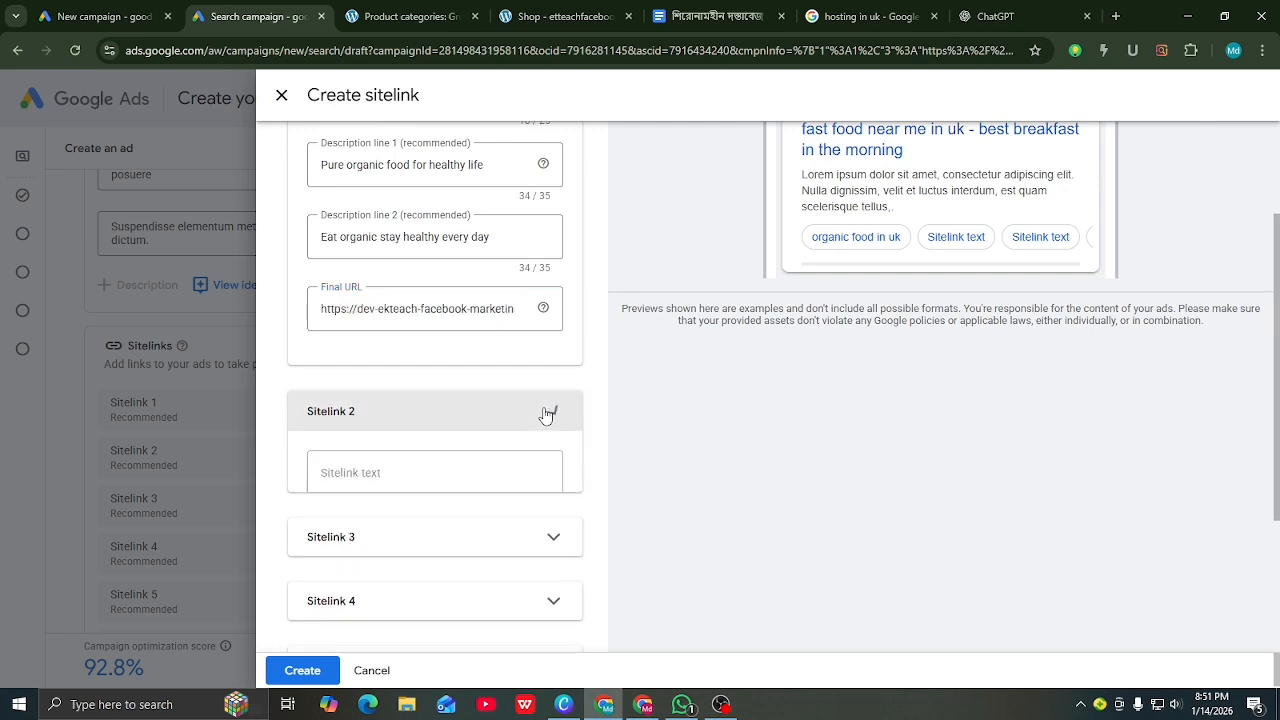
pyautogui.scroll(-1, 406, 487)
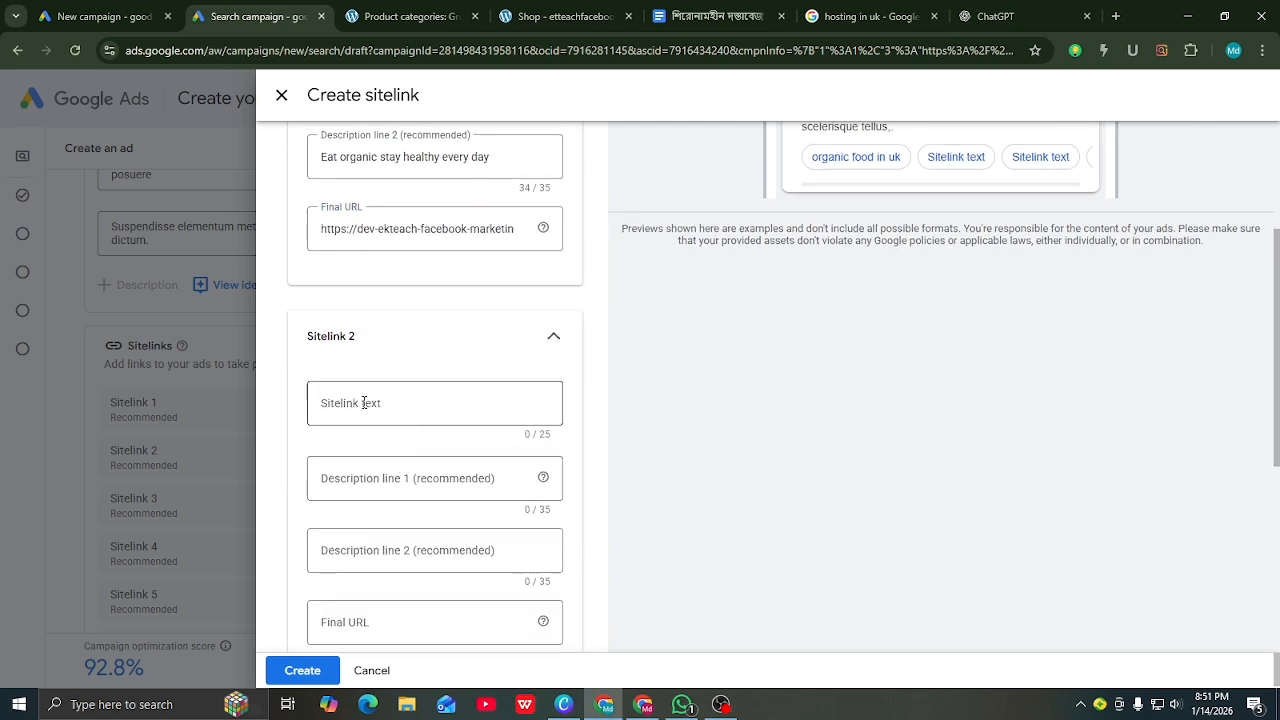
pyautogui.click(364, 402)
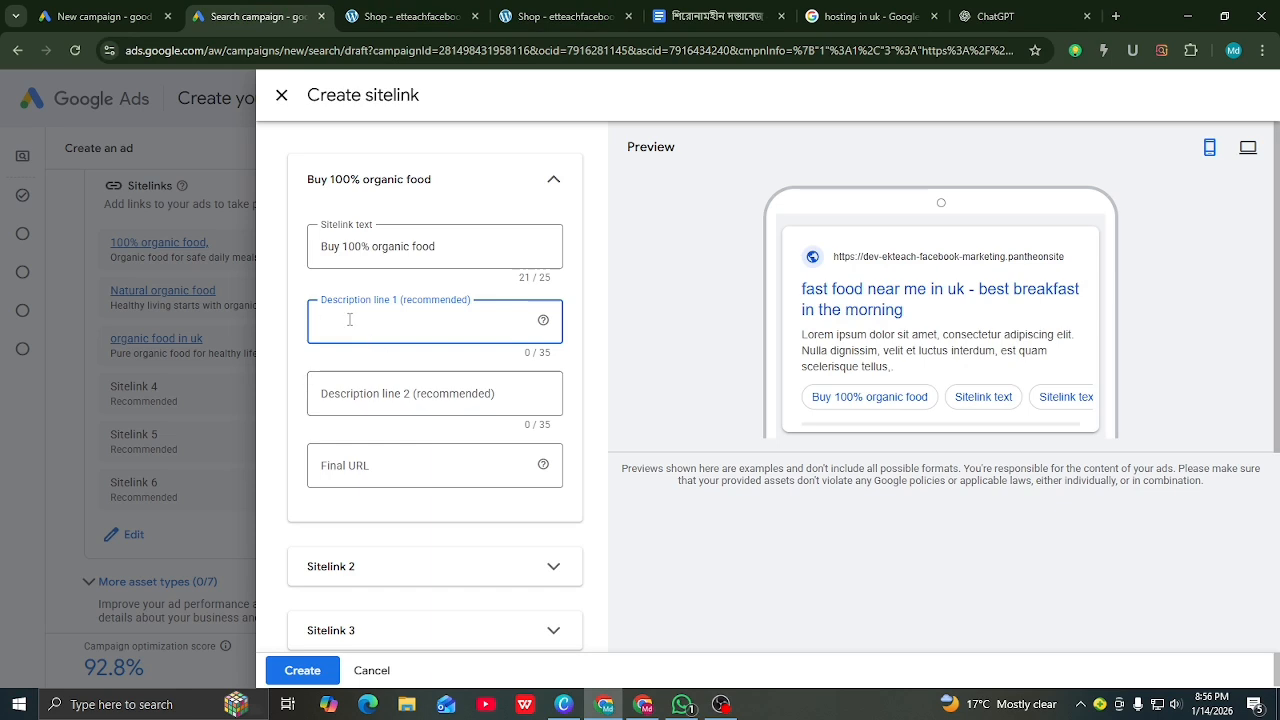
pyautogui.rightClick(349, 319)
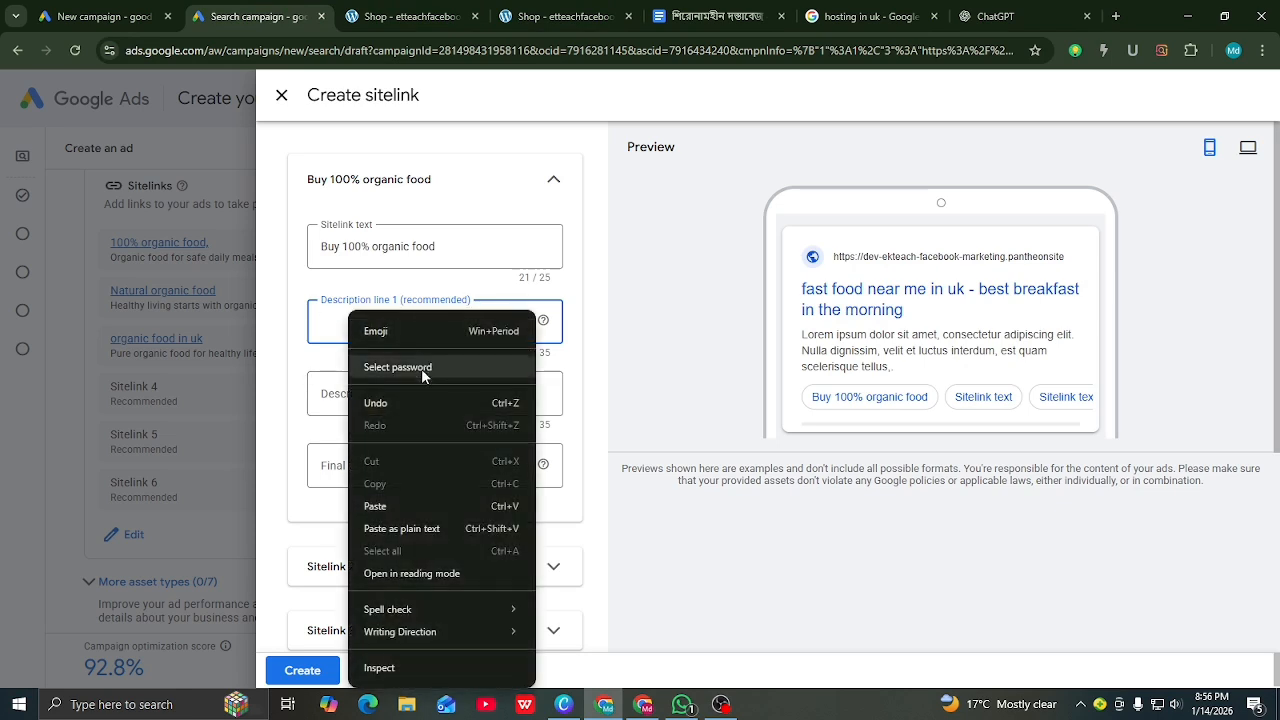
pyautogui.click(375, 507)
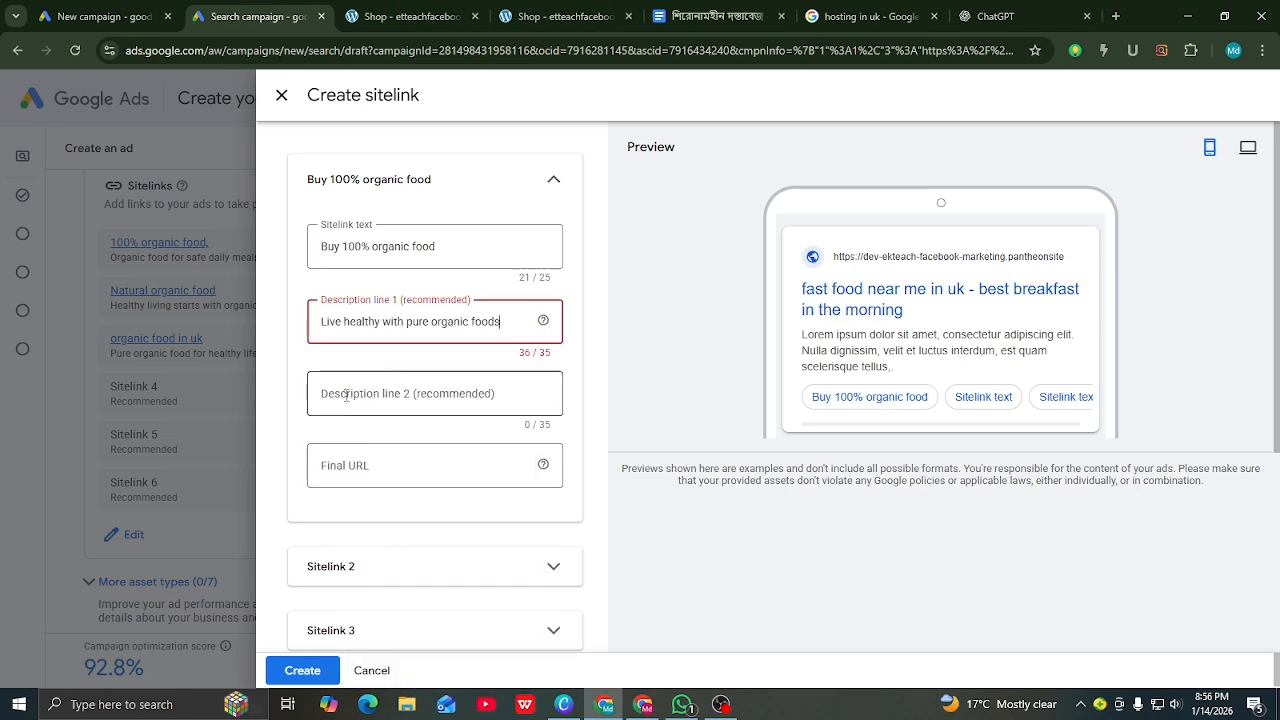
pyautogui.press('BackSpace')
pyautogui.click(420, 398)
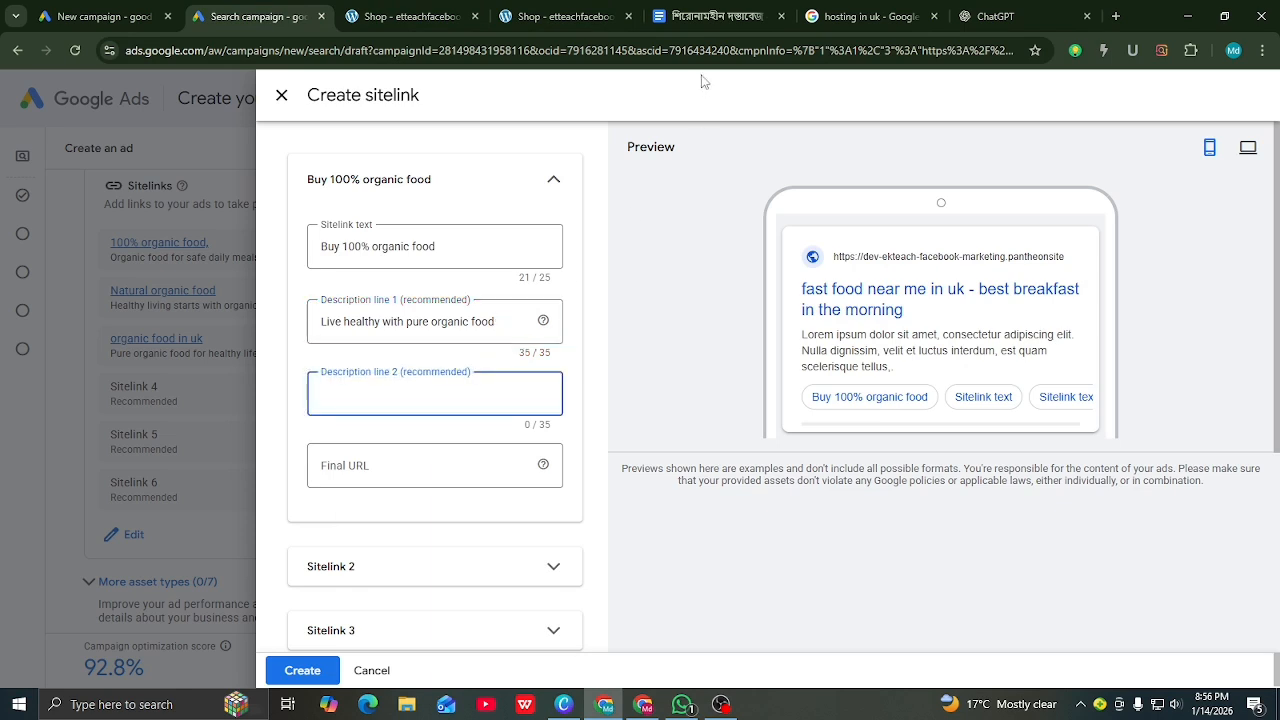
pyautogui.click(1000, 16)
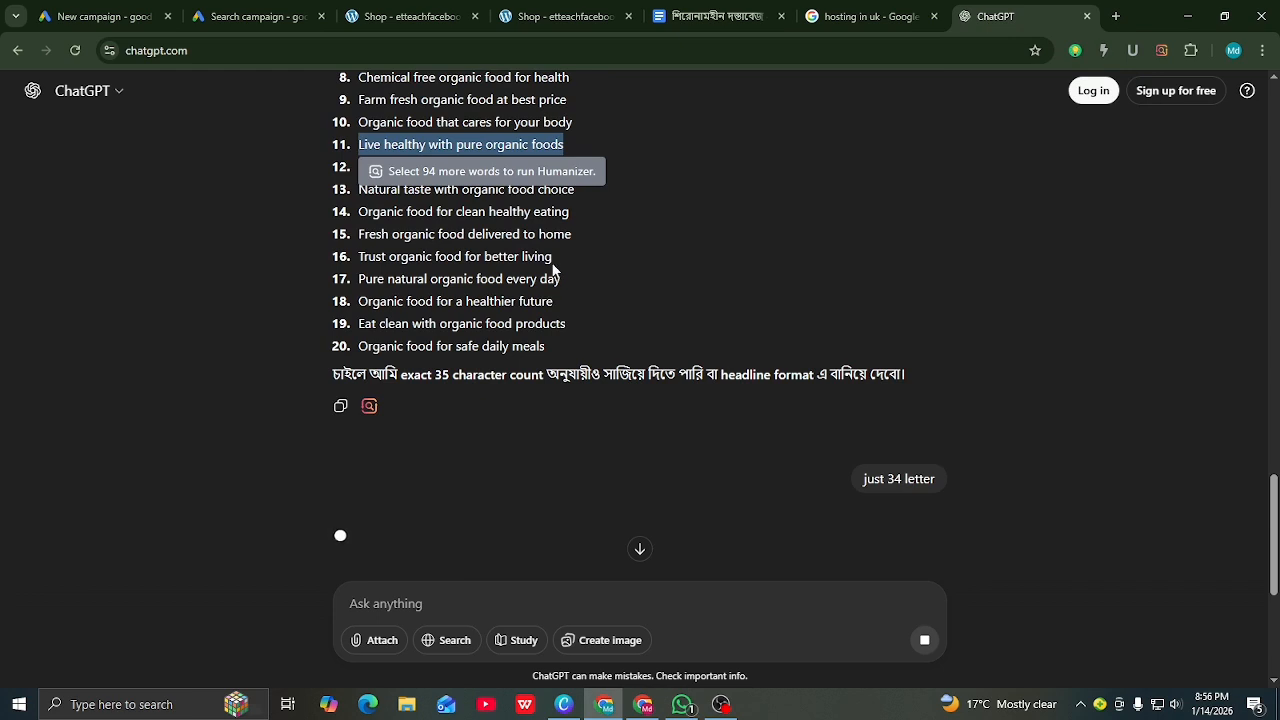
pyautogui.moveTo(358, 279)
pyautogui.mouseDown()
pyautogui.moveTo(521, 293)
pyautogui.moveTo(561, 277)
pyautogui.mouseUp()
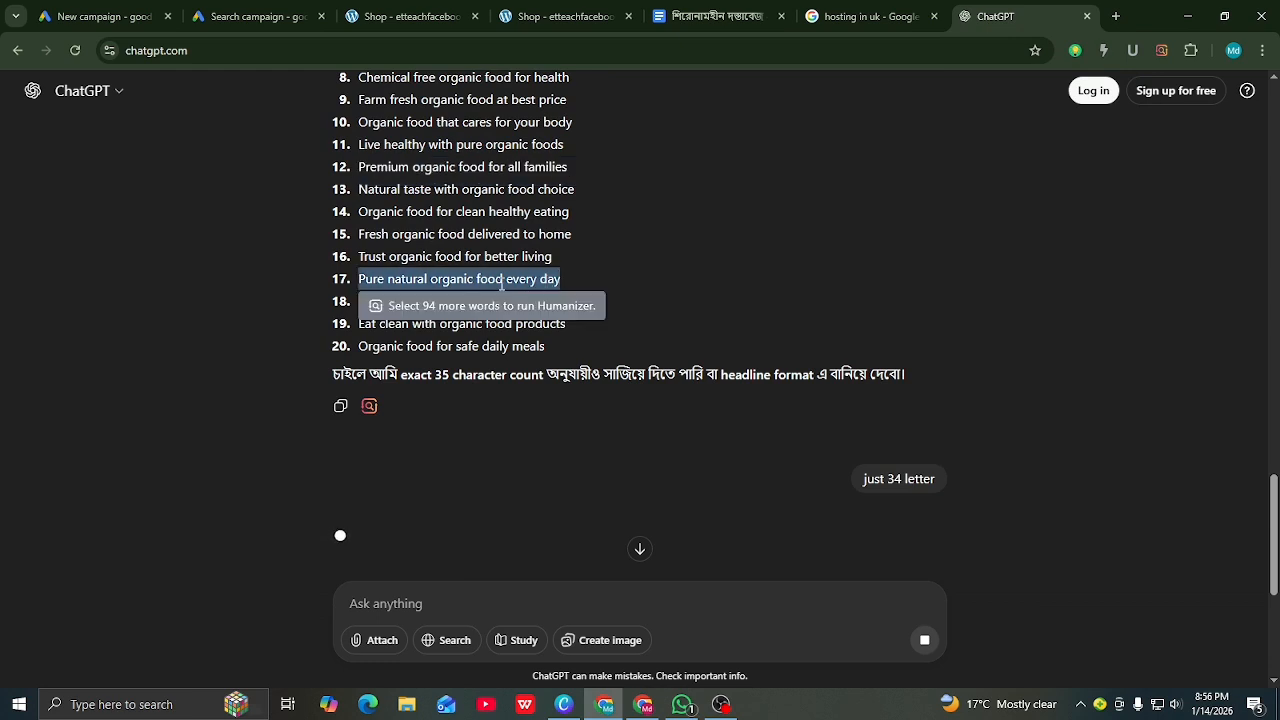
pyautogui.rightClick(500, 283)
pyautogui.click(530, 300)
pyautogui.click(257, 16)
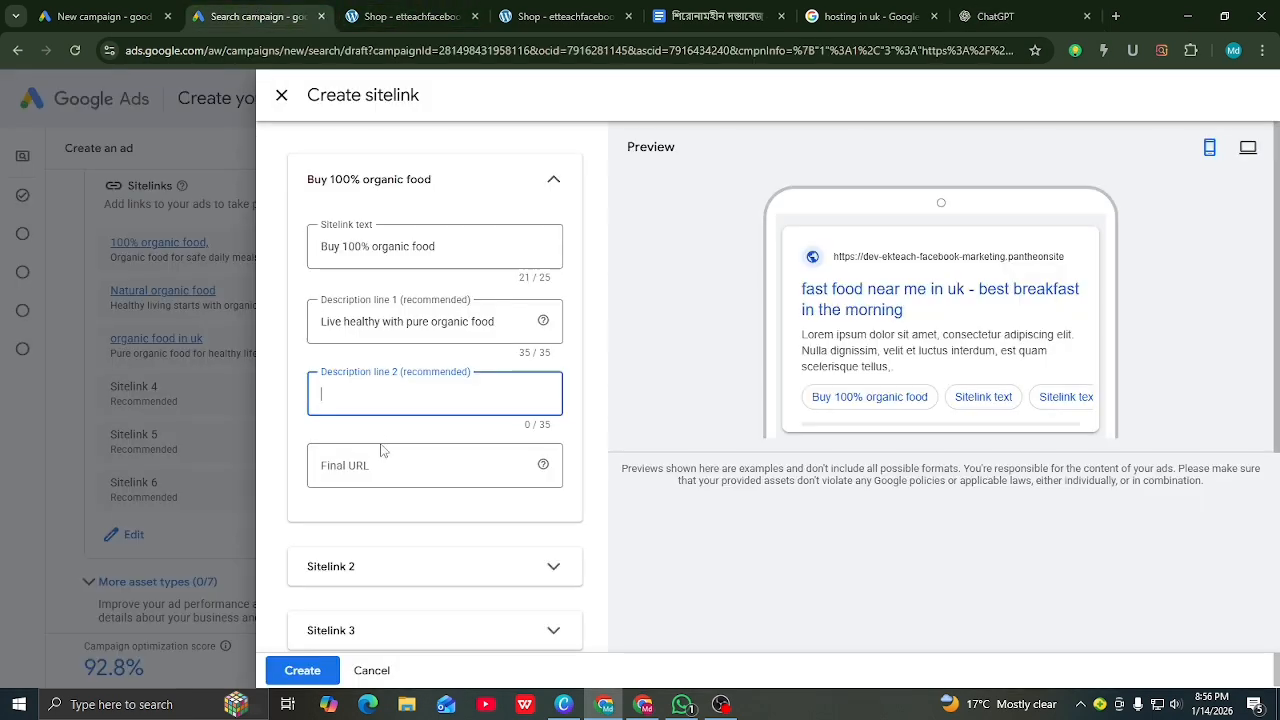
# Step: Paste 'Pure natural organic food every day' as the sitelink's second description line
pyautogui.rightClick(335, 400)
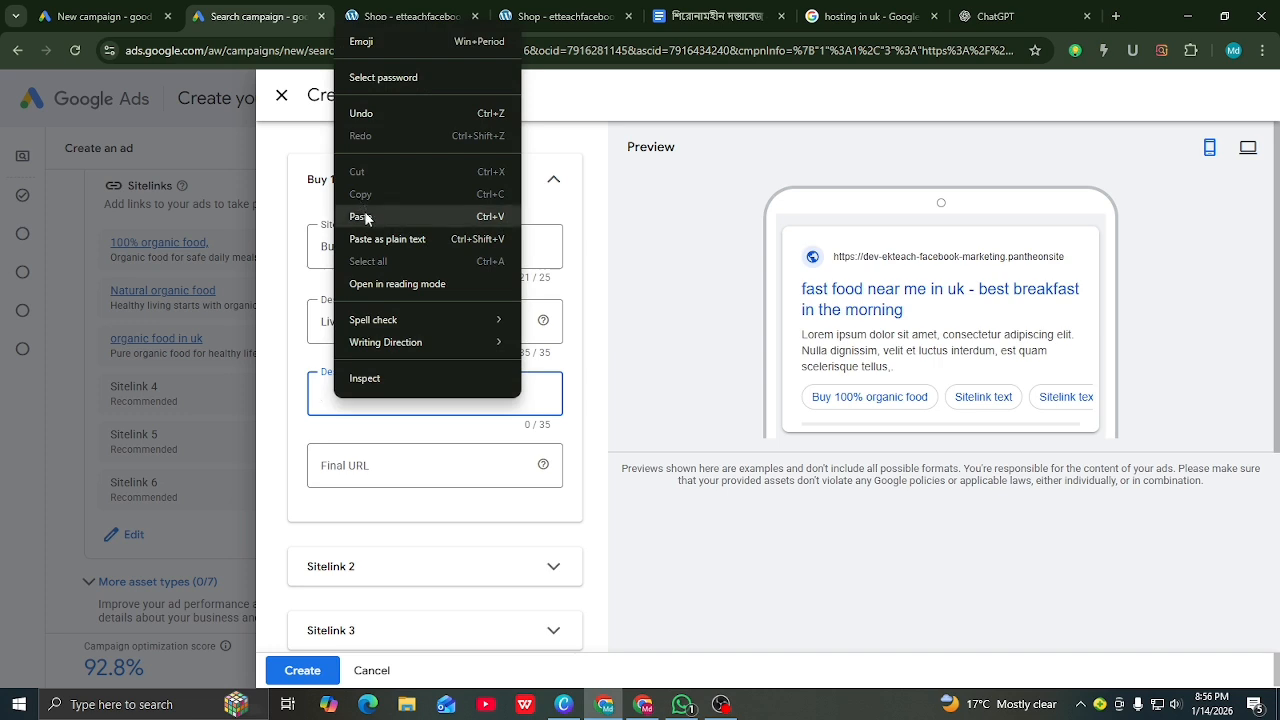
pyautogui.click(365, 214)
pyautogui.click(375, 482)
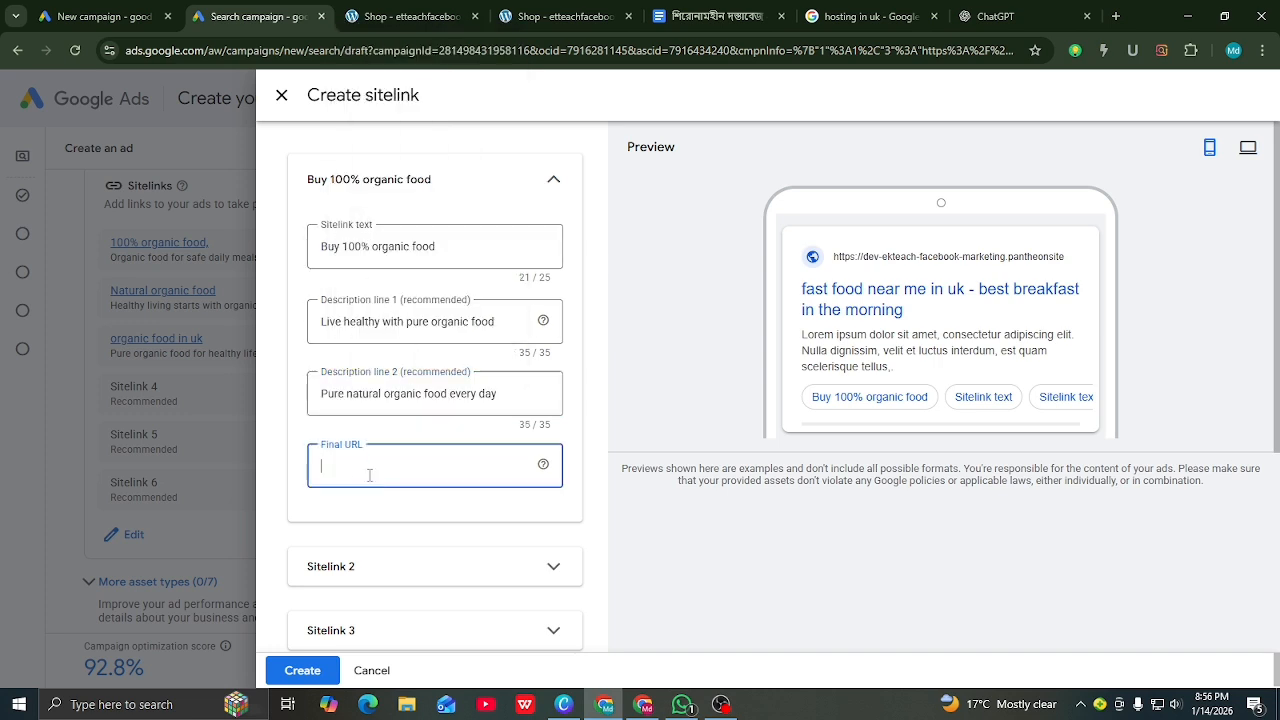
# Step: Copy the Fresh Organic Honey product page address from the WooCommerce store's Shop page
pyautogui.click(410, 16)
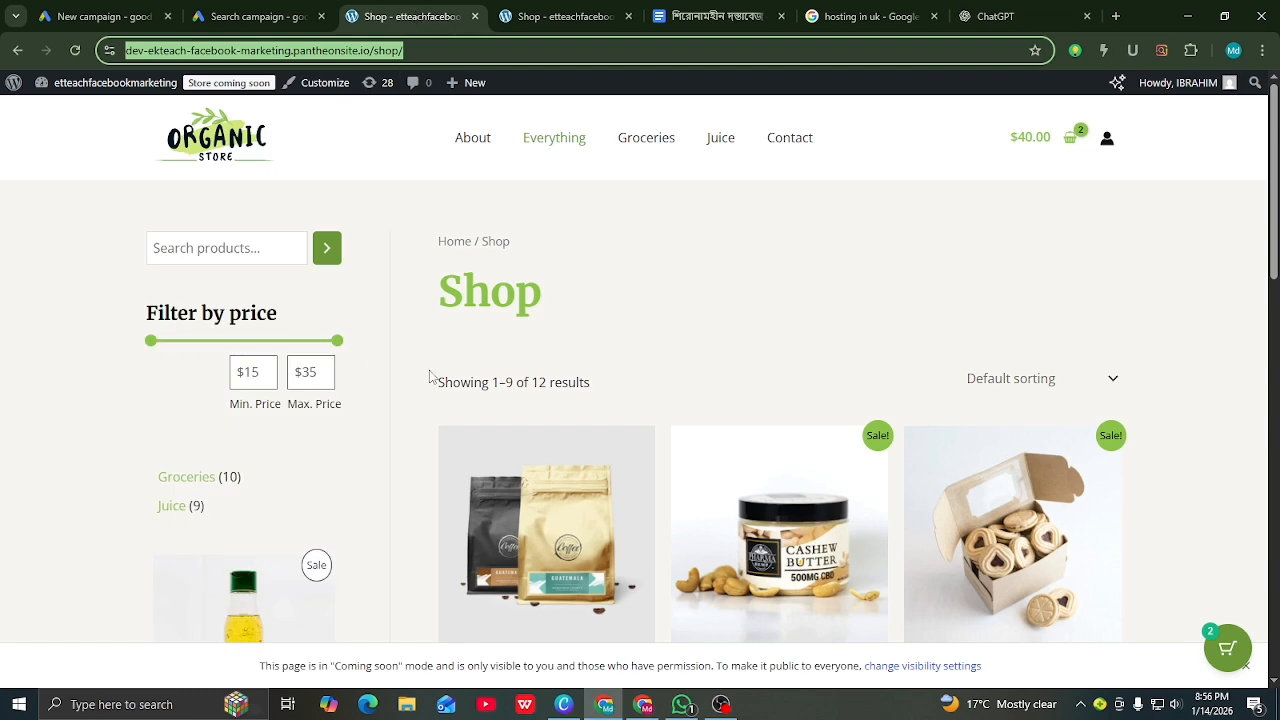
pyautogui.scroll(-5, 528, 297)
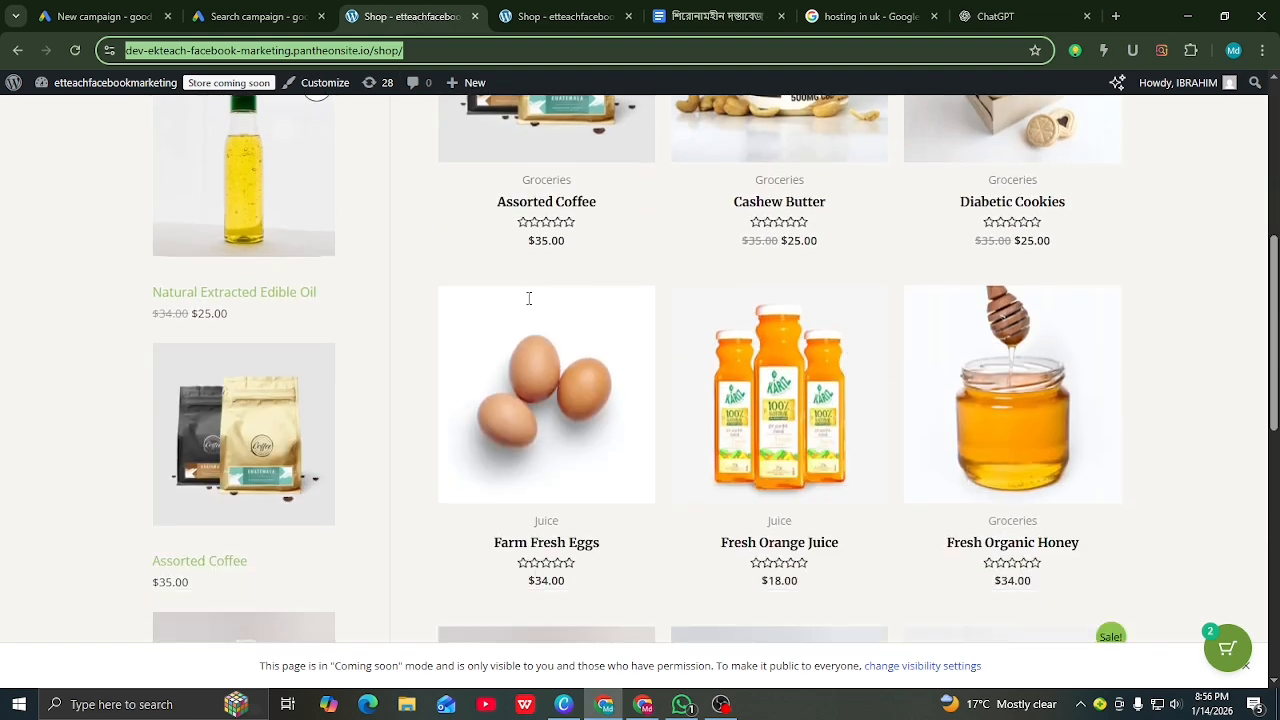
pyautogui.scroll(2, 529, 298)
pyautogui.scroll(-1, 700, 400)
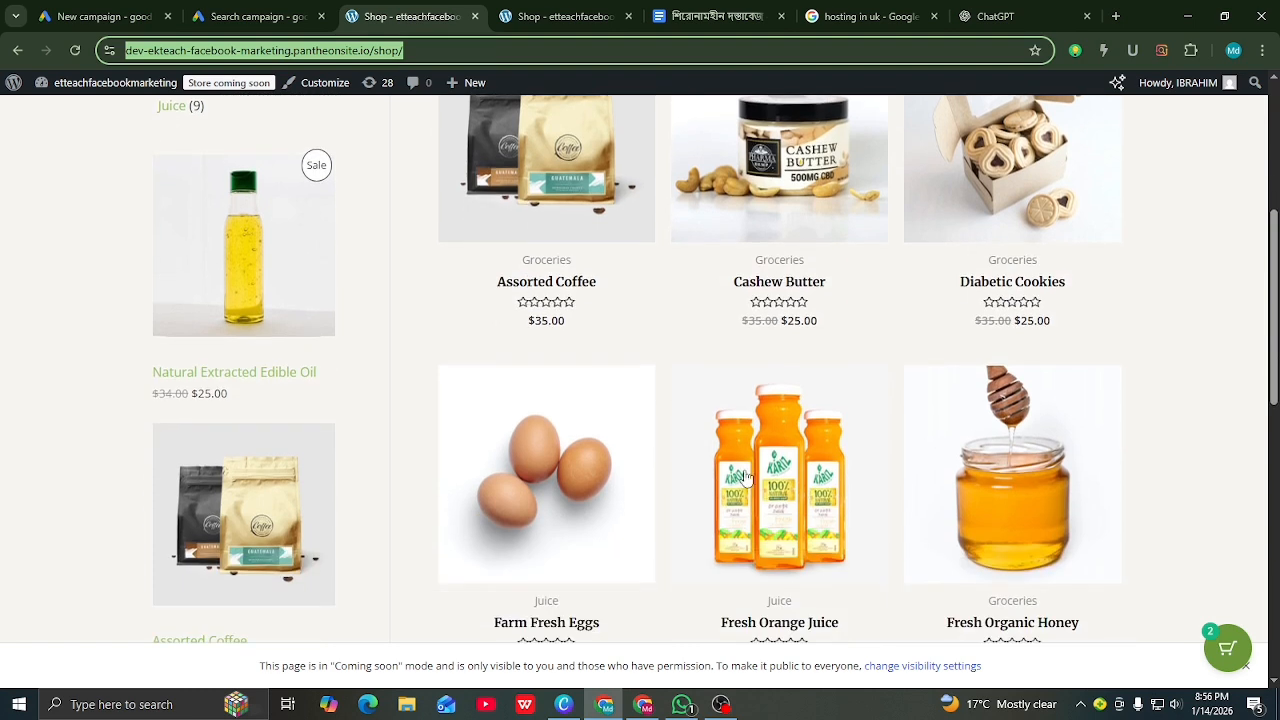
pyautogui.click(776, 477)
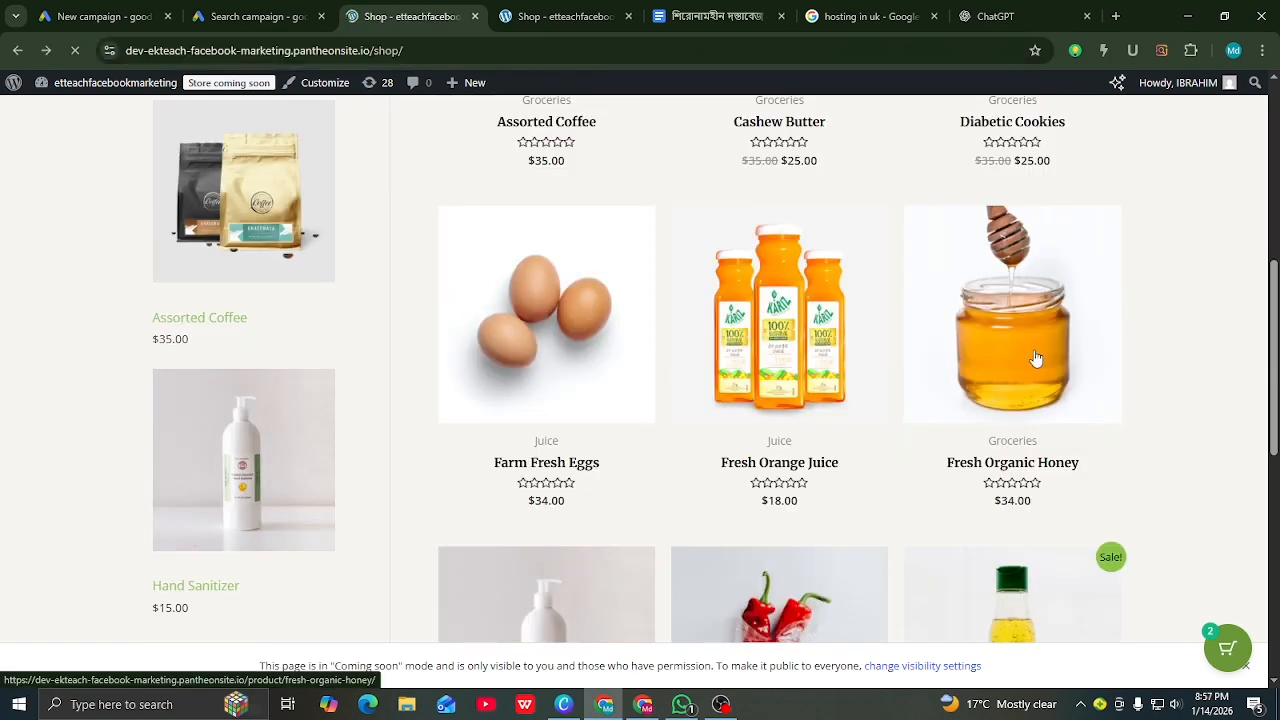
pyautogui.click(1036, 358)
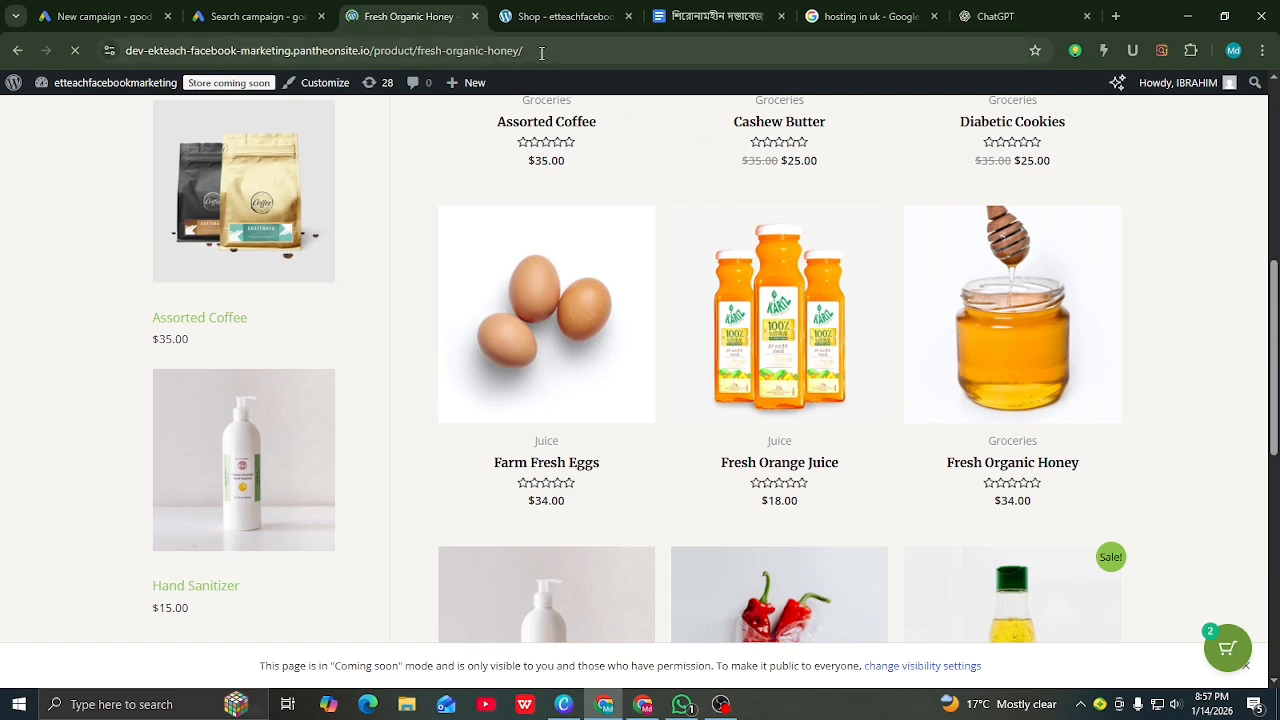
pyautogui.moveTo(524, 50); pyautogui.dragTo(108, 50)
pyautogui.rightClick(152, 50)
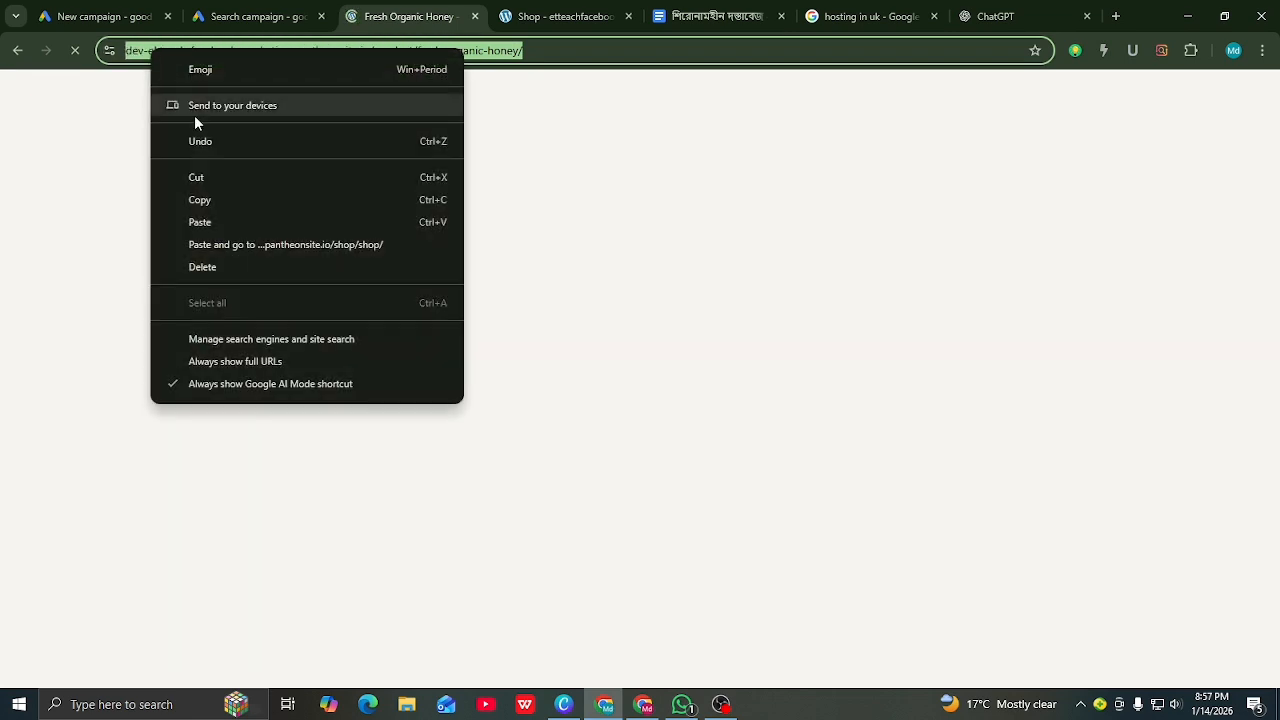
pyautogui.click(206, 199)
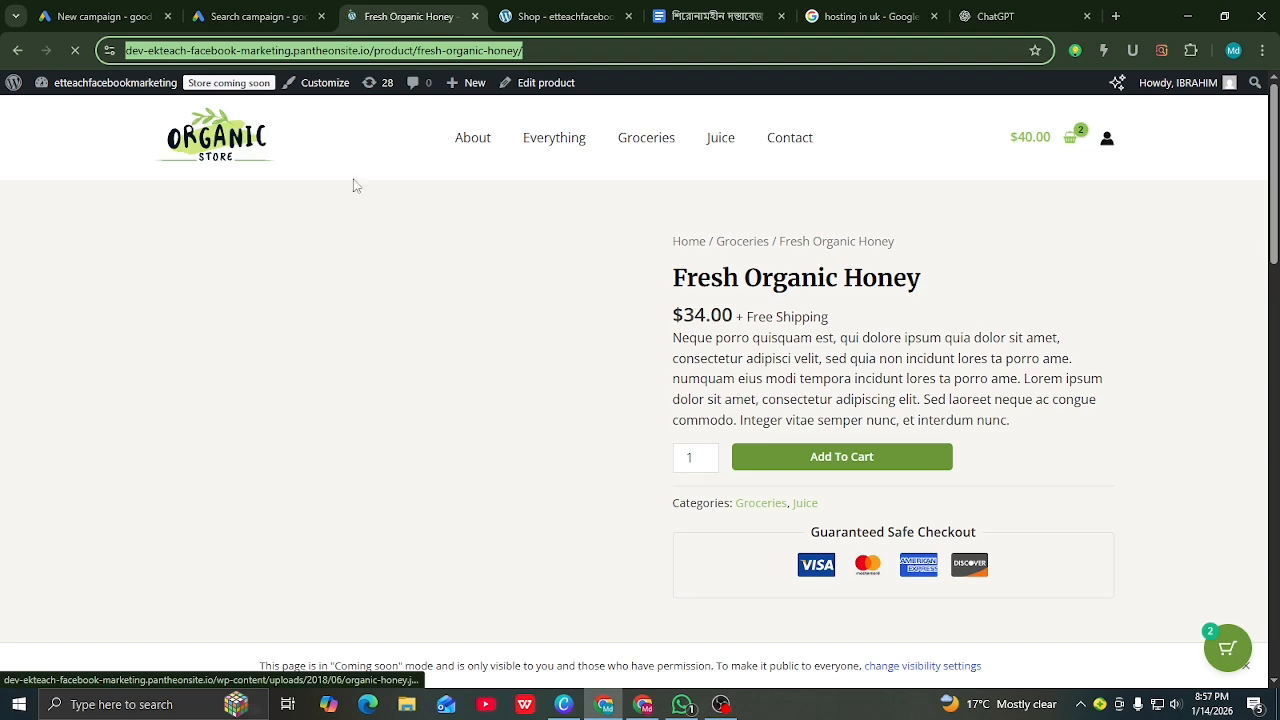
pyautogui.click(275, 20)
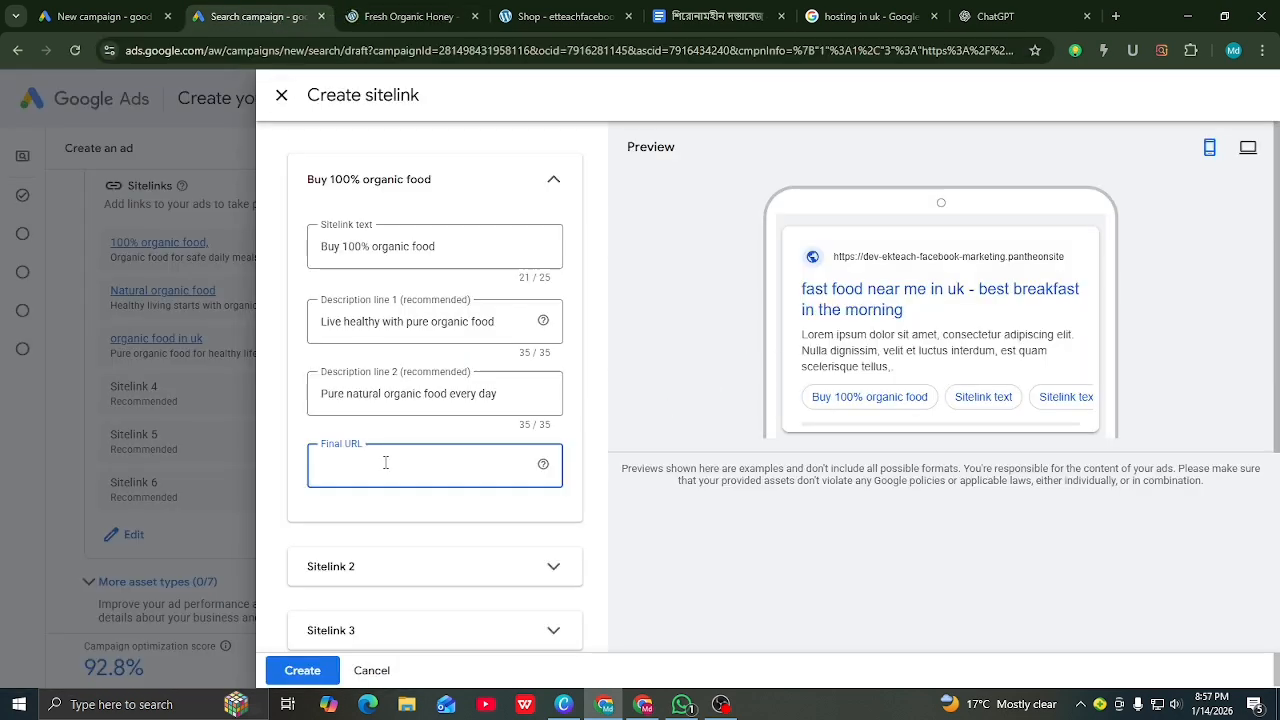
# Step: Paste the Fresh Organic Honey page address as the sitelink's final URL, then review that product page
pyautogui.rightClick(349, 466)
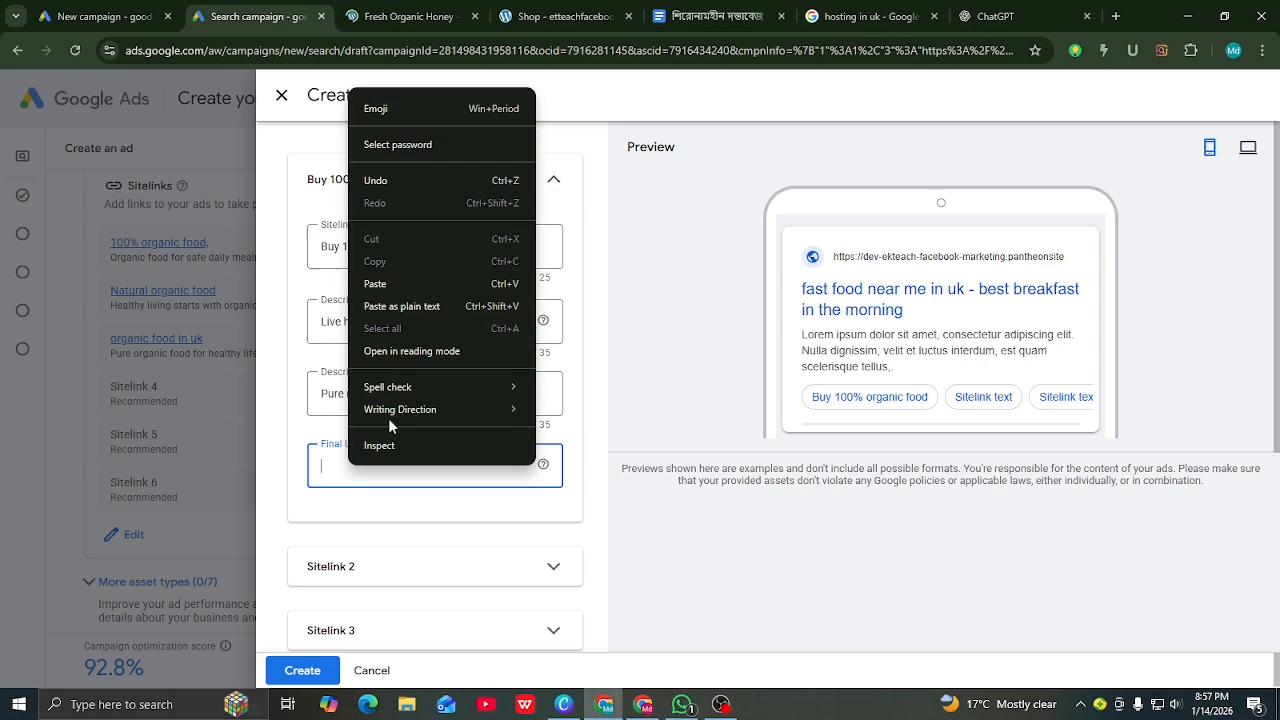
pyautogui.click(367, 281)
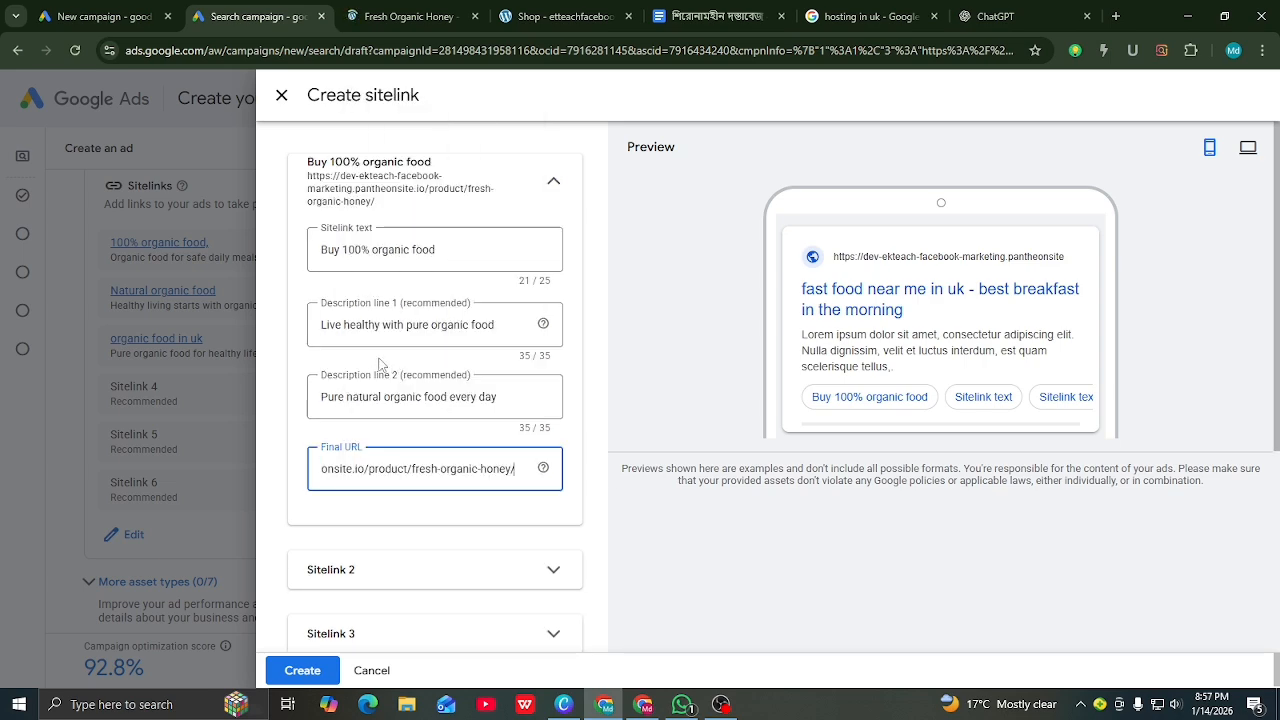
pyautogui.click(384, 16)
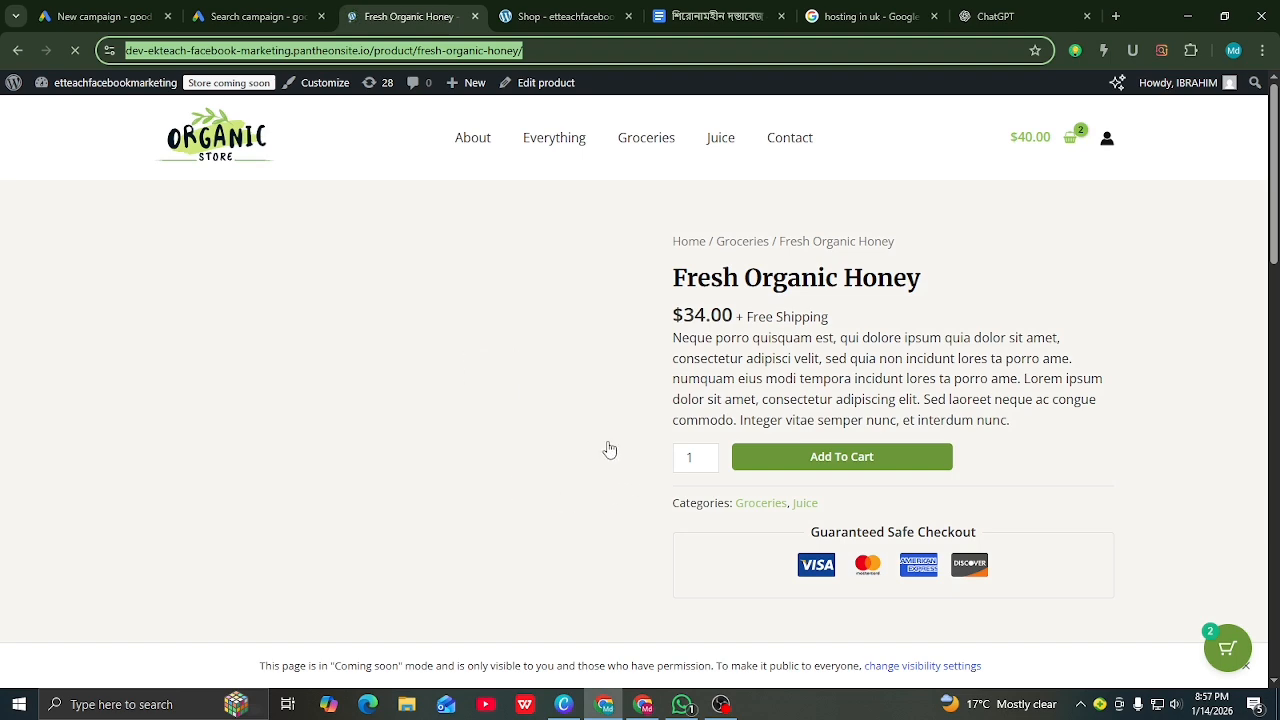
pyautogui.scroll(-4, 609, 448)
pyautogui.scroll(-8, 609, 448)
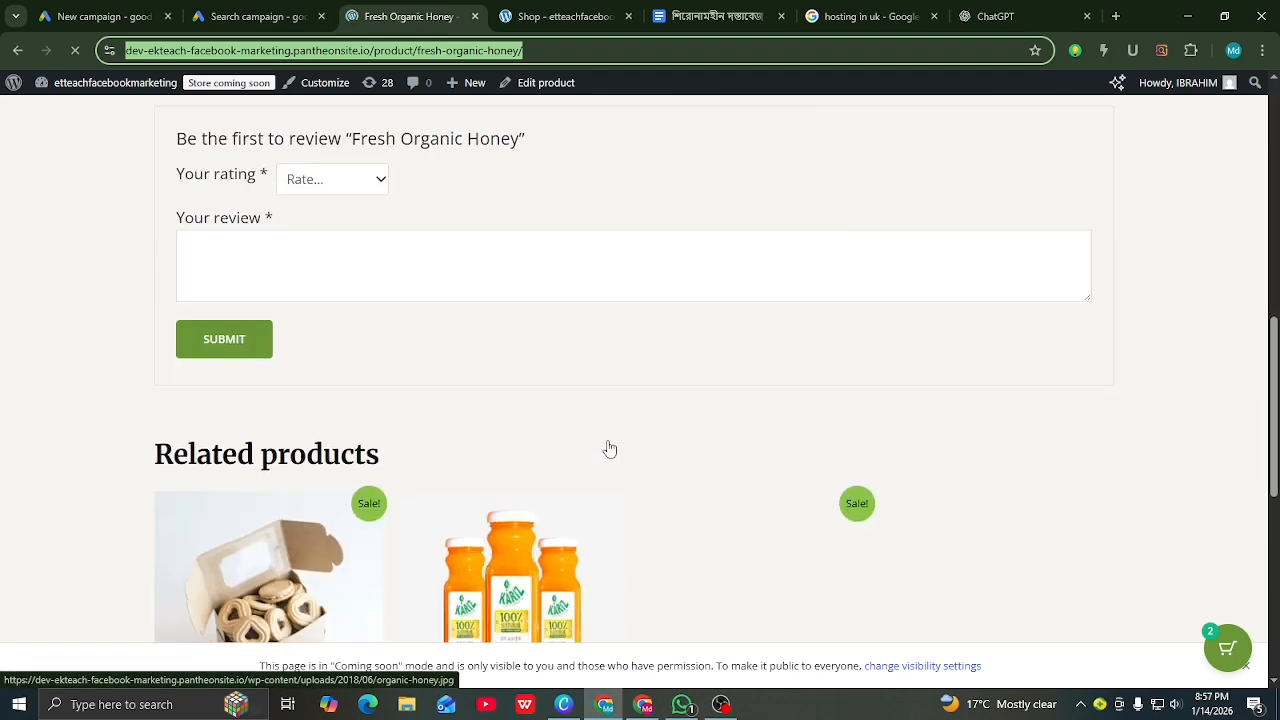
pyautogui.scroll(-2, 609, 448)
pyautogui.scroll(11, 609, 448)
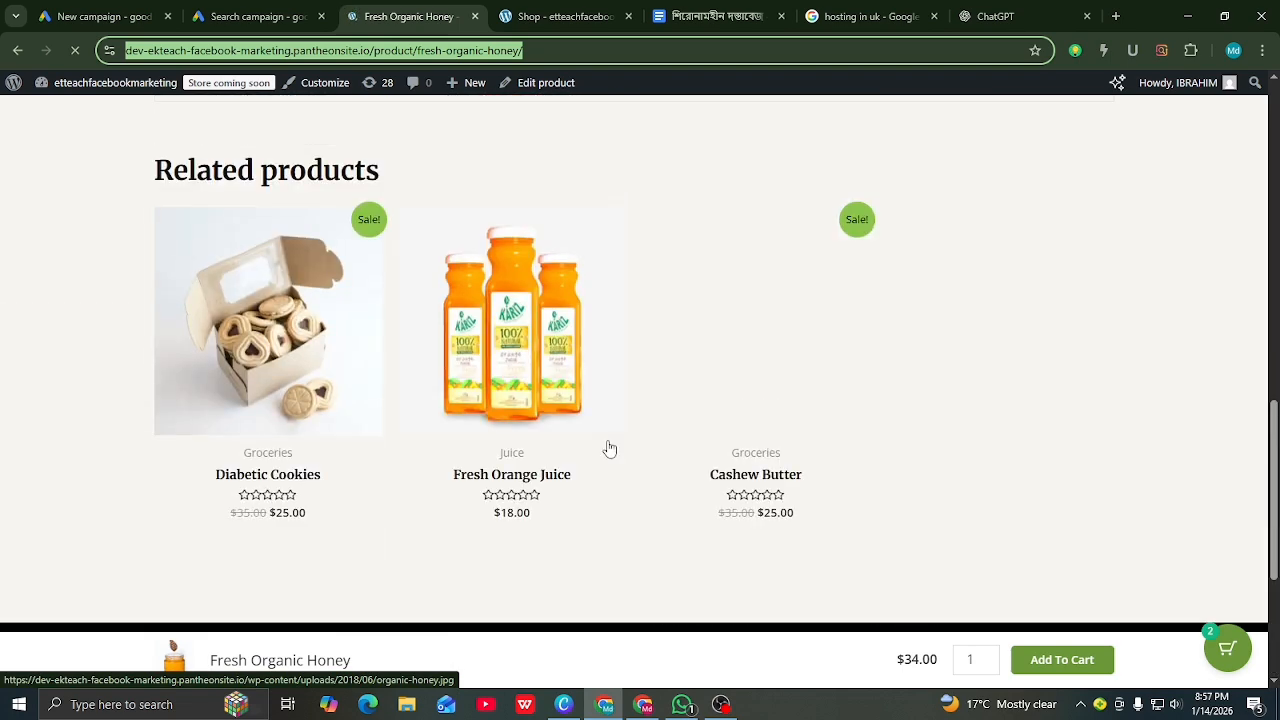
pyautogui.scroll(5, 609, 448)
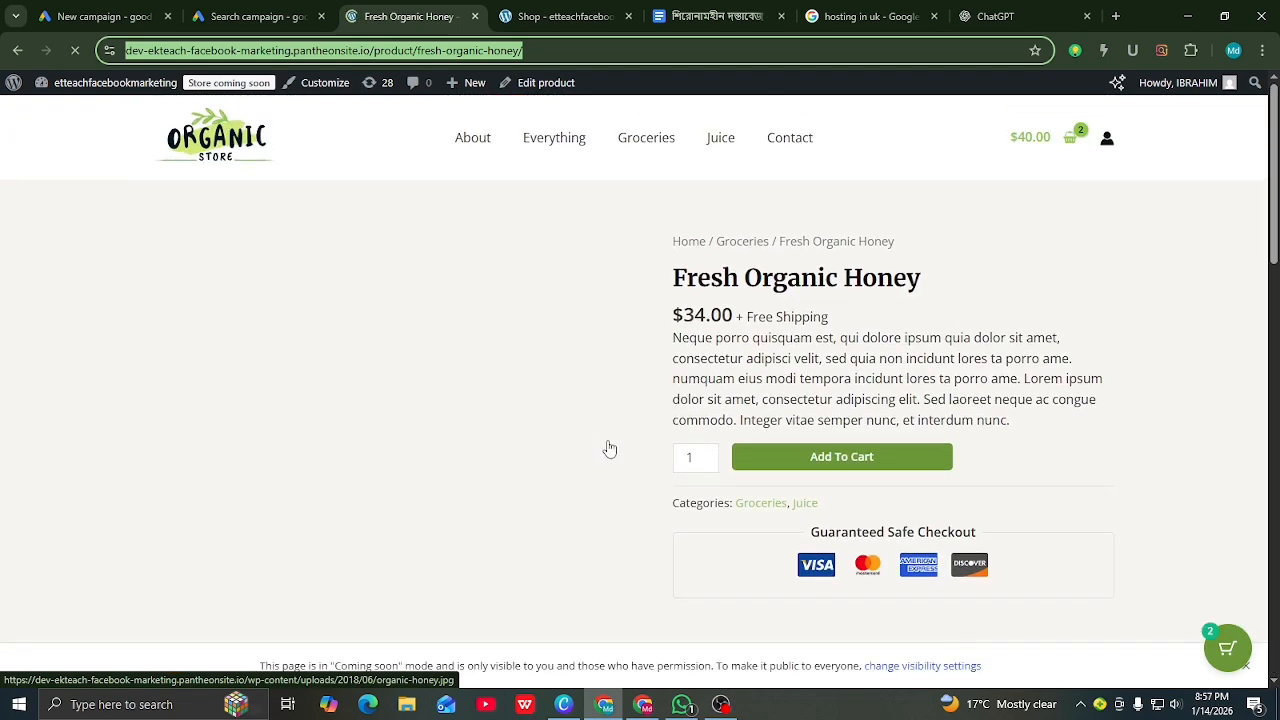
# Step: Create the 'Buy 100% organic food' sitelink, making four sitelinks in the ad
pyautogui.click(252, 20)
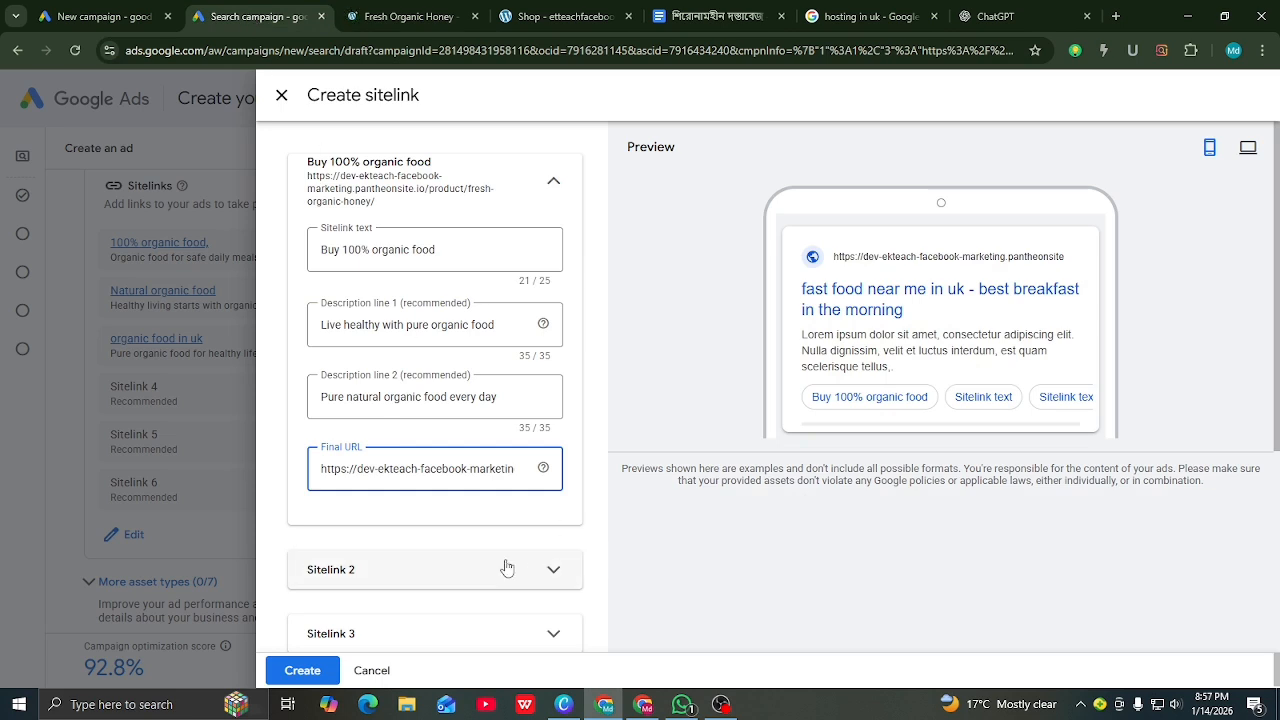
pyautogui.scroll(-1, 586, 507)
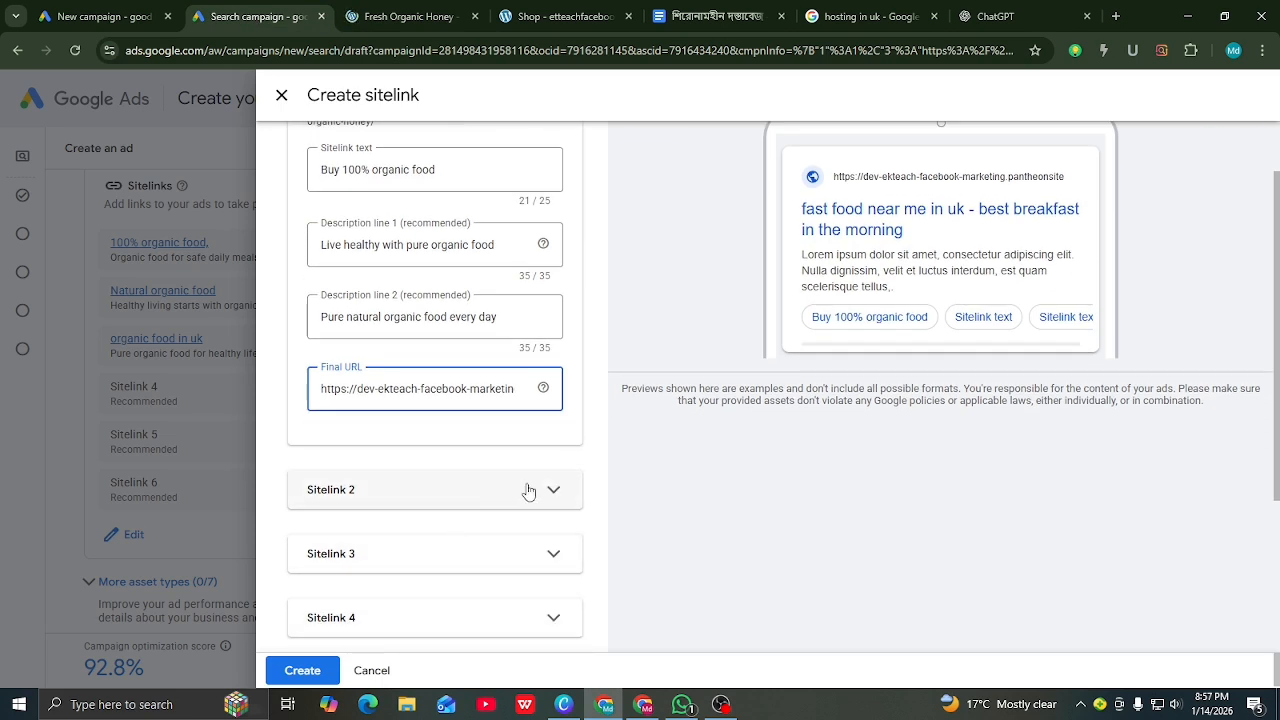
pyautogui.click(302, 672)
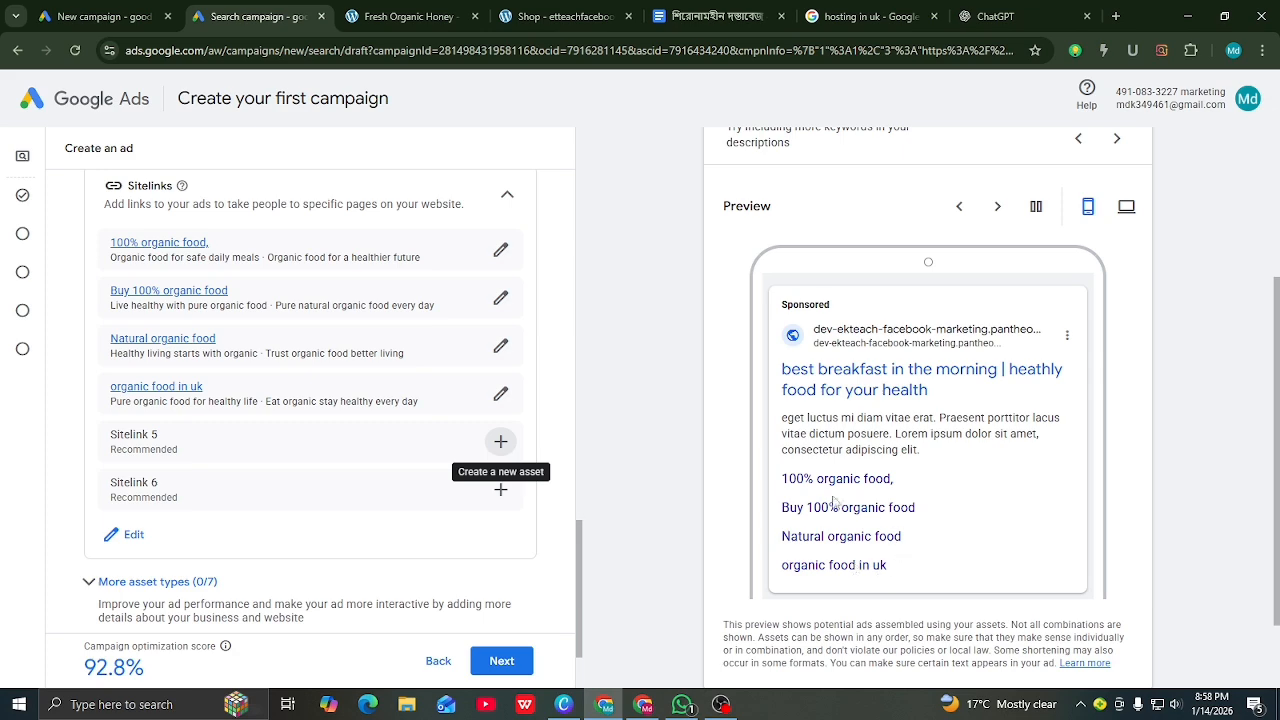
# Step: Scroll through the ad's assets to review the six sitelinks, including Pure organic food and Trust organic food
pyautogui.scroll(3, 822, 532)
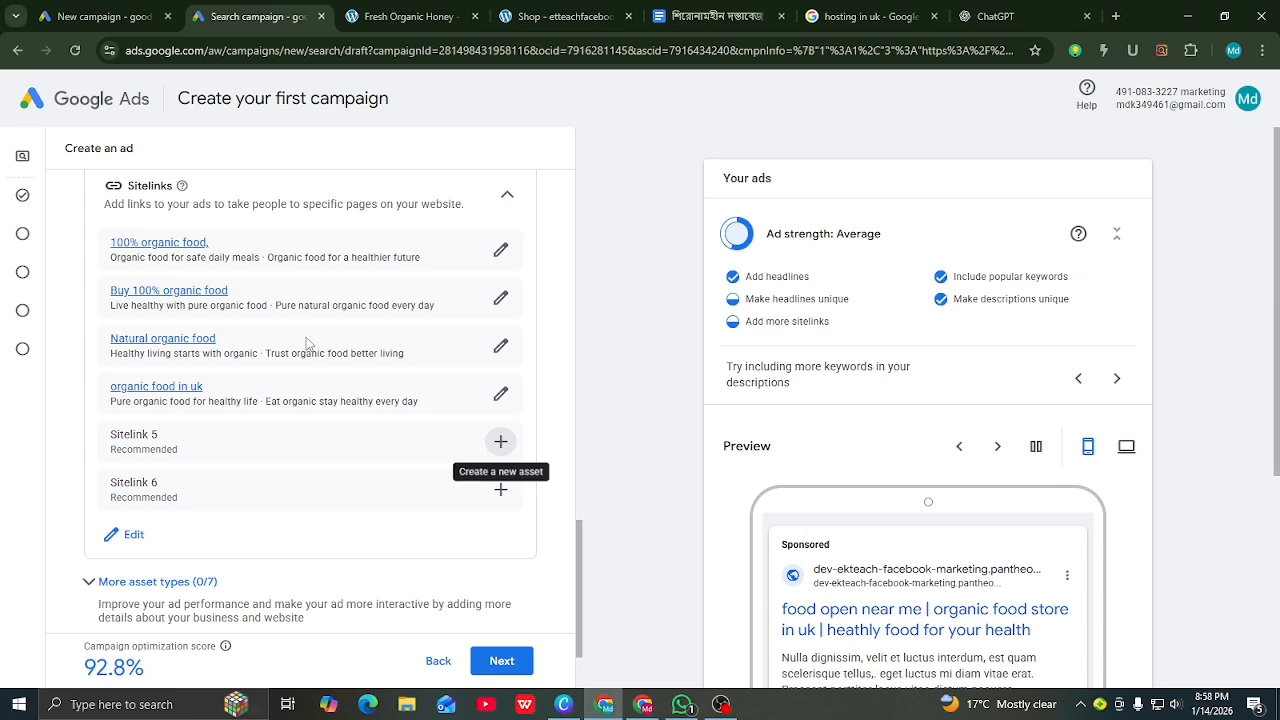
pyautogui.scroll(-2, 310, 354)
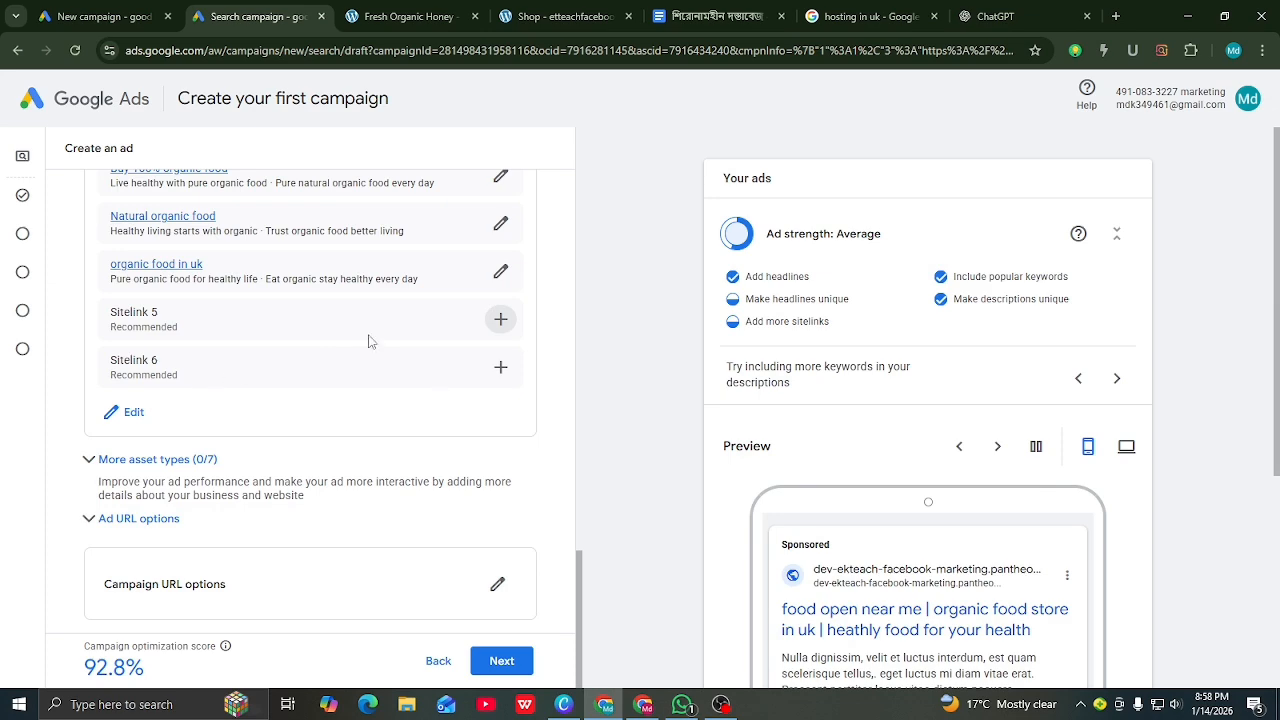
pyautogui.scroll(-3, 878, 580)
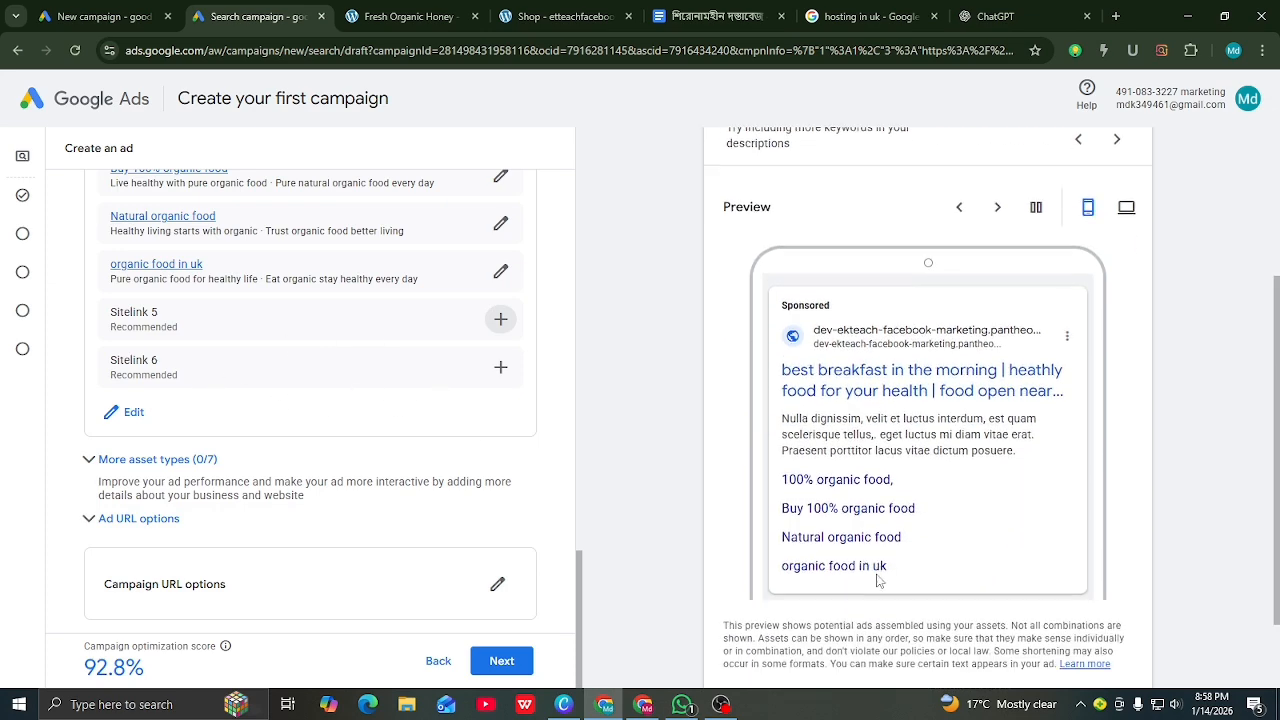
pyautogui.scroll(3, 325, 230)
pyautogui.scroll(2, 690, 354)
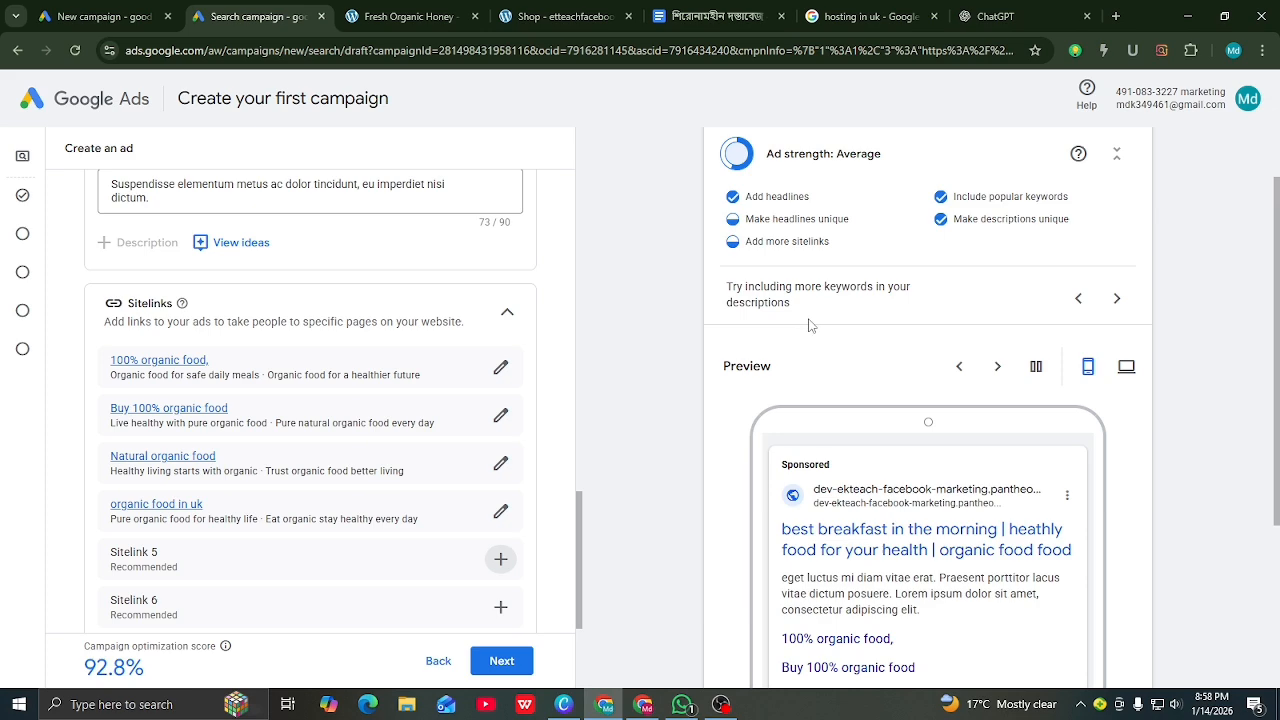
pyautogui.scroll(-1, 810, 325)
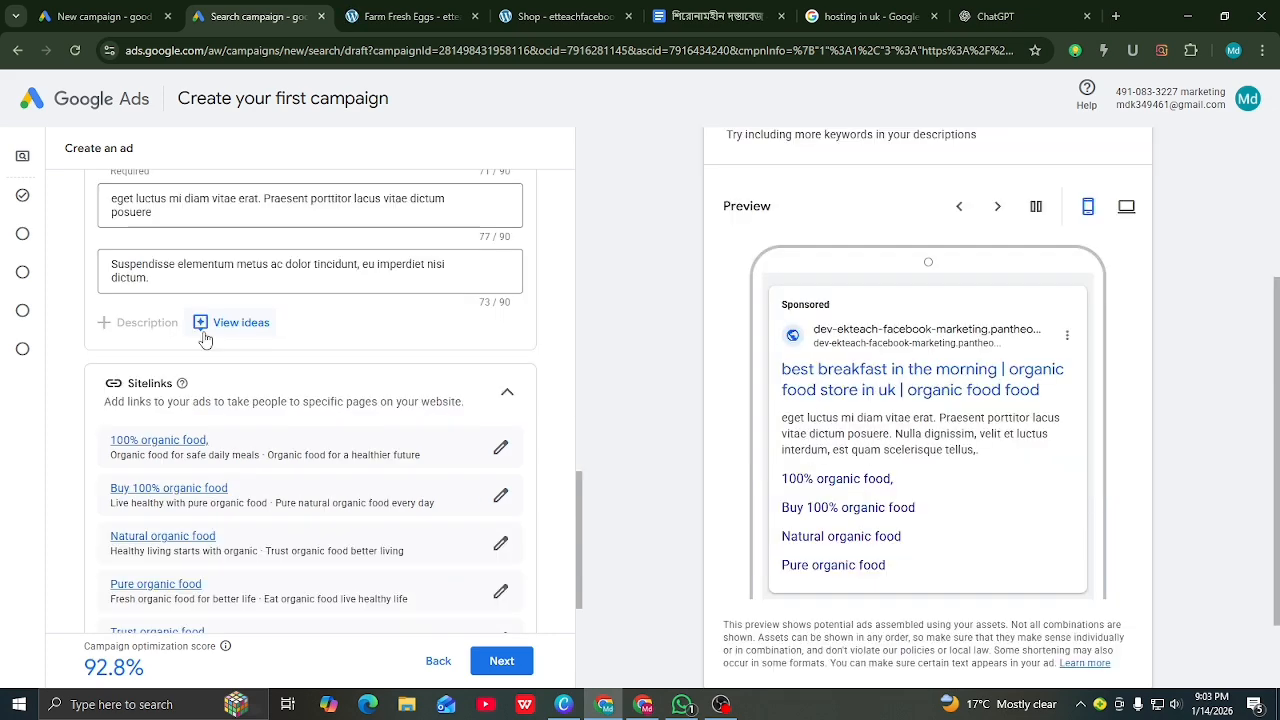
pyautogui.scroll(-3, 204, 335)
pyautogui.scroll(-1, 204, 342)
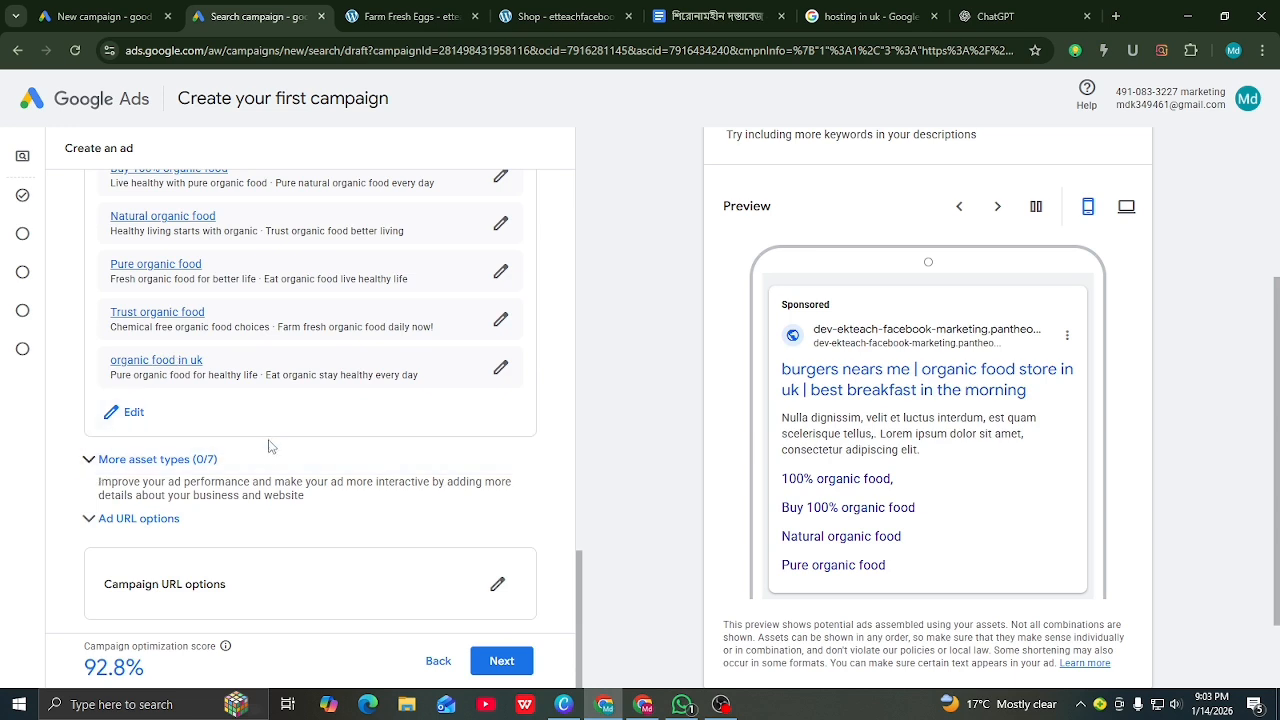
# Step: Open Add promotions under More asset types, showing the New Year's 30% off Fresh Organic Honey promotion
pyautogui.click(91, 463)
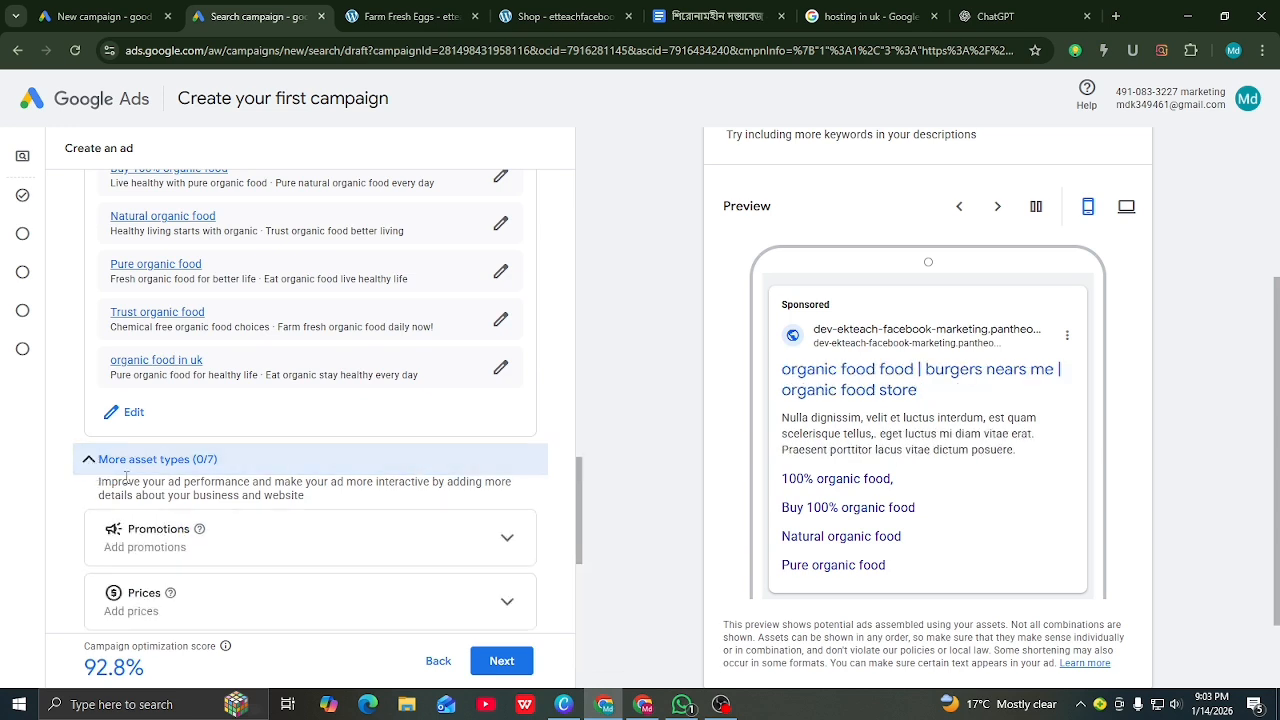
pyautogui.scroll(-2, 149, 432)
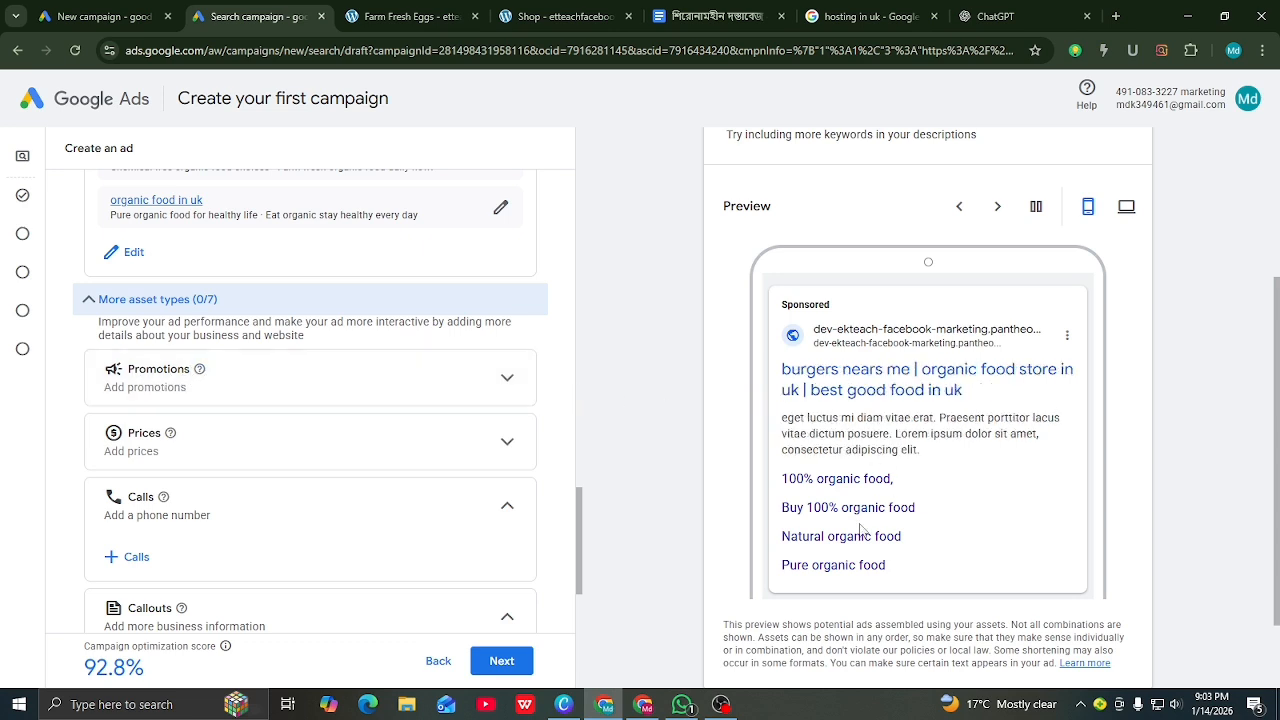
pyautogui.click(507, 380)
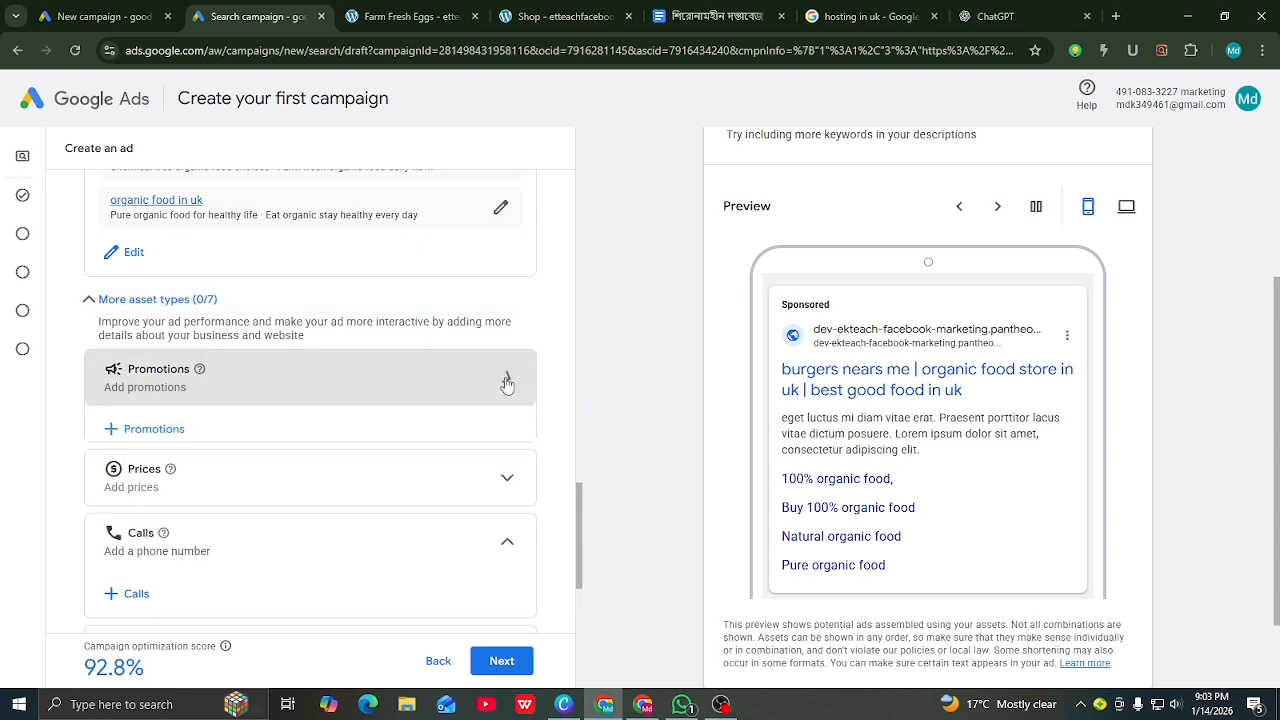
pyautogui.click(134, 430)
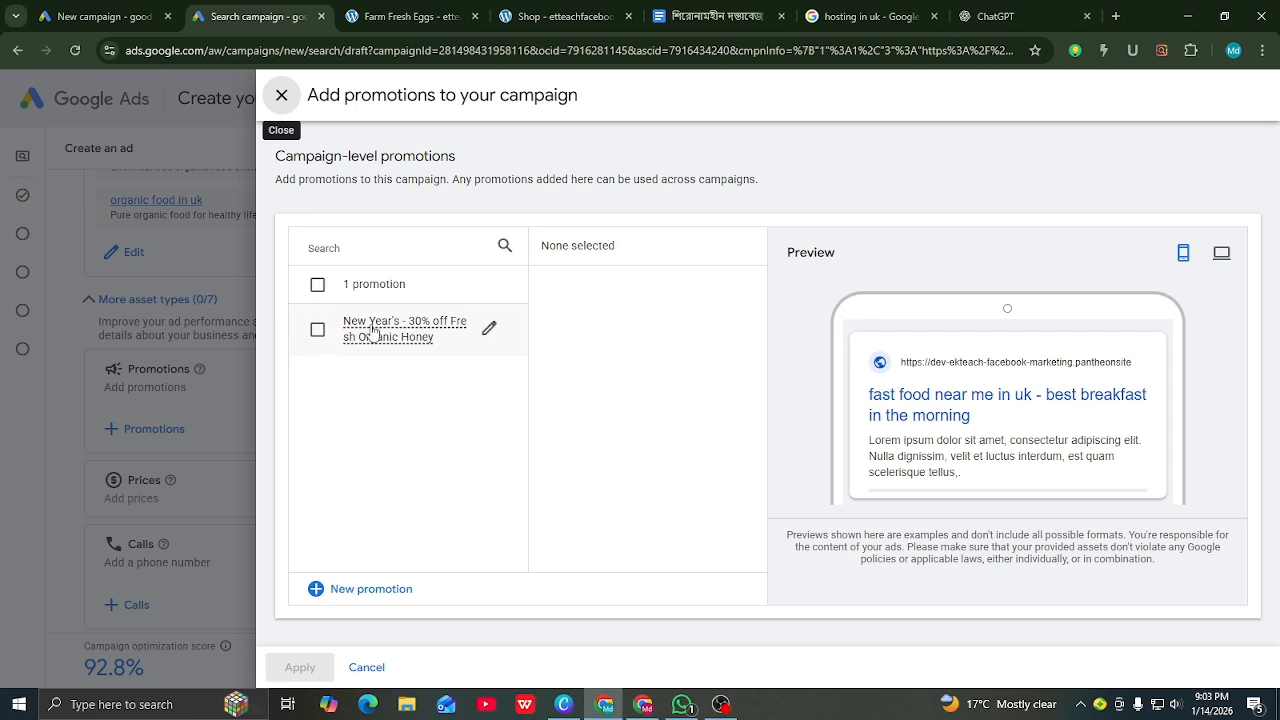
# Step: Edit the Fresh Organic Honey promotion, keeping New Year's as the occasion
pyautogui.click(489, 330)
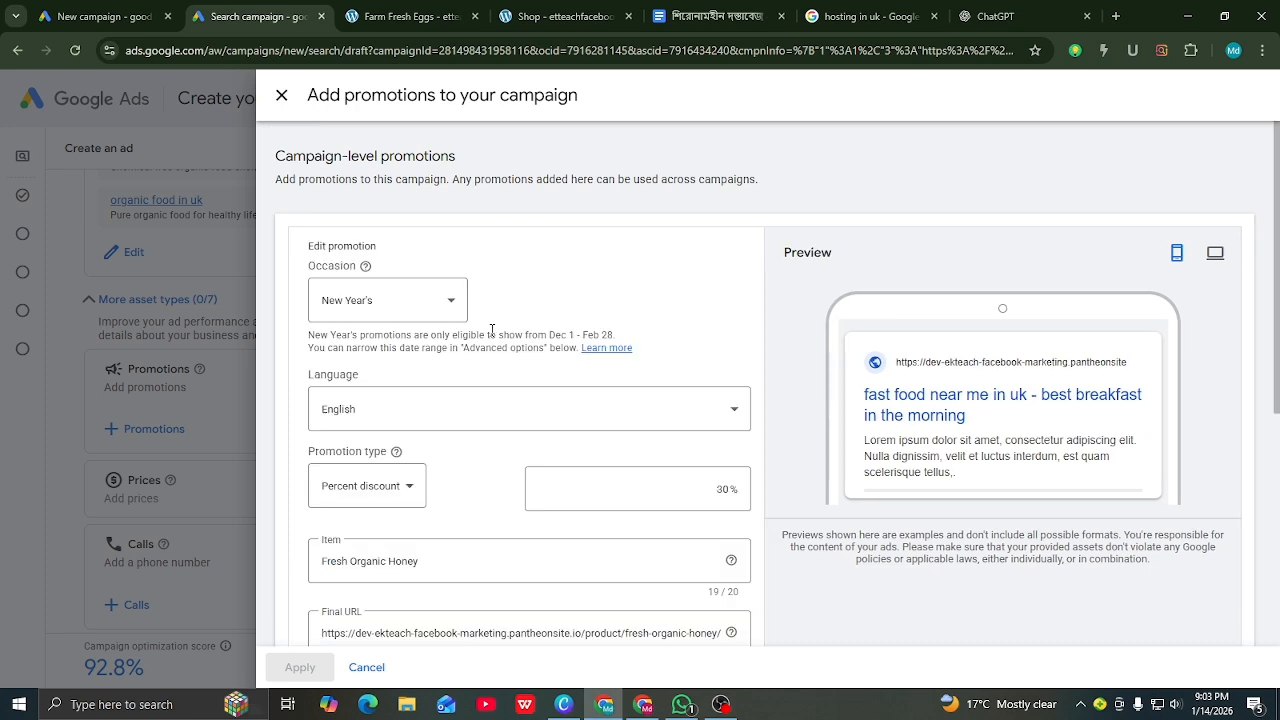
pyautogui.click(430, 302)
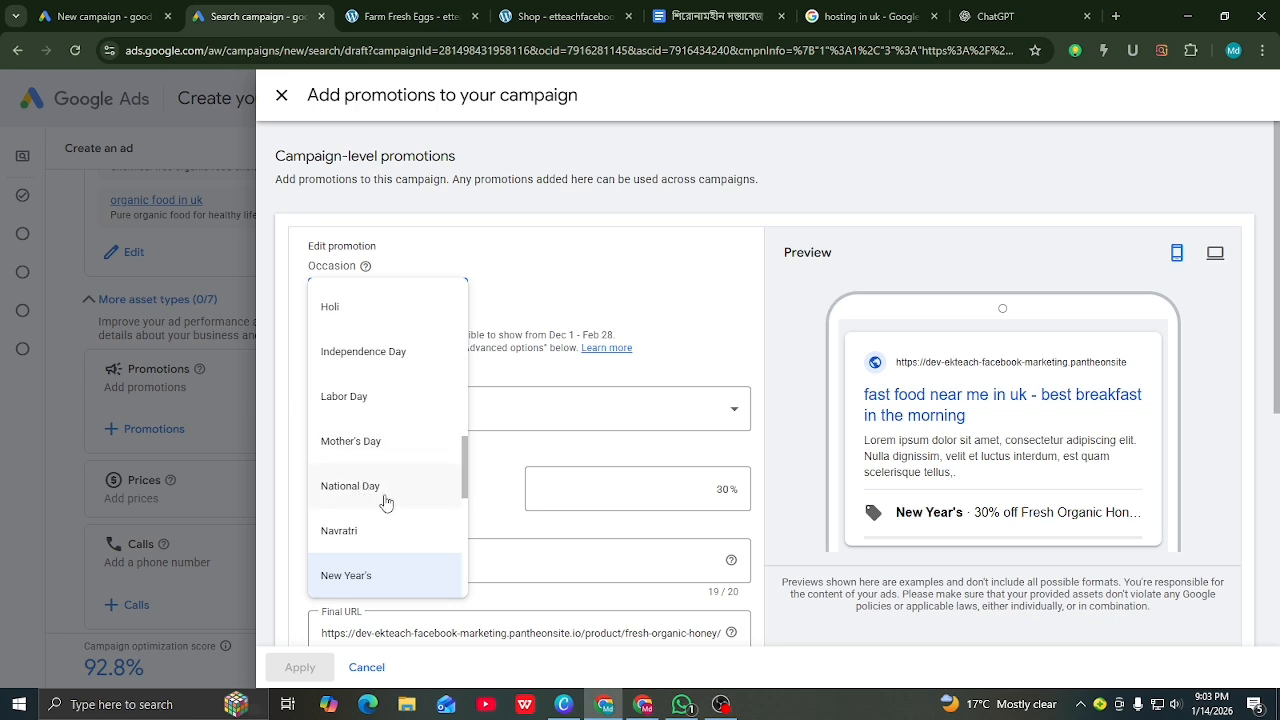
pyautogui.scroll(-2, 368, 466)
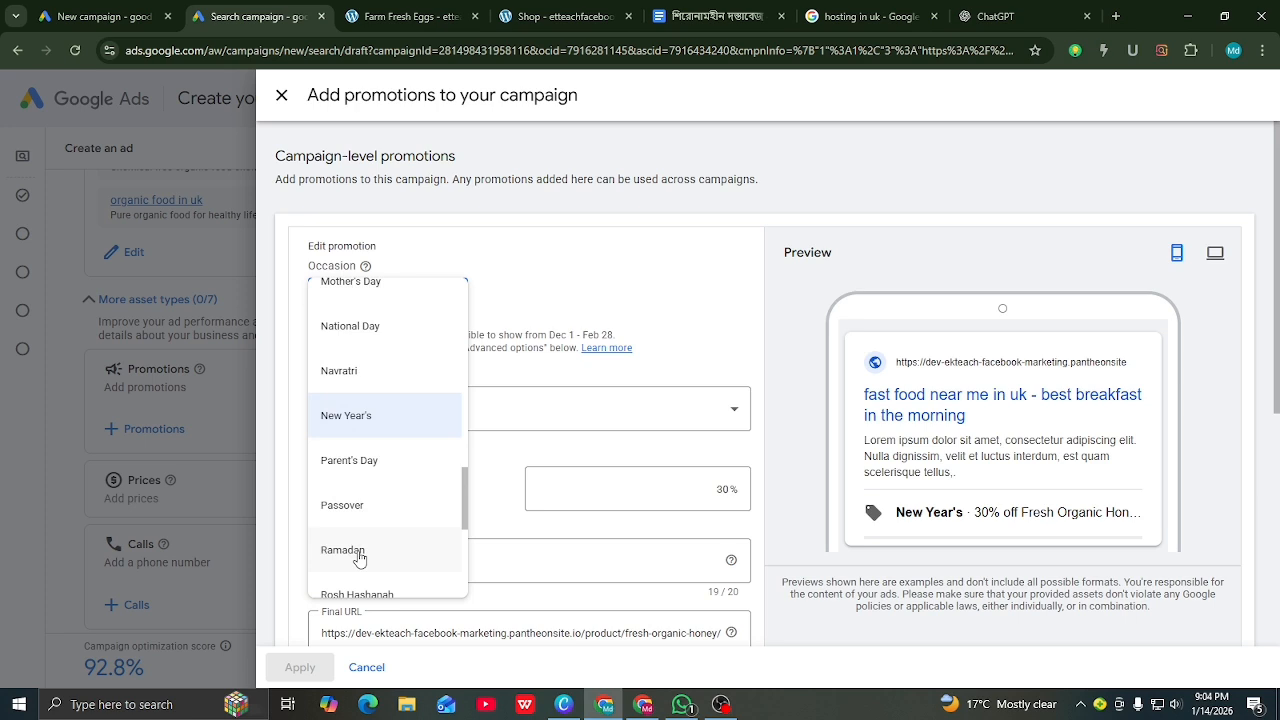
pyautogui.click(345, 422)
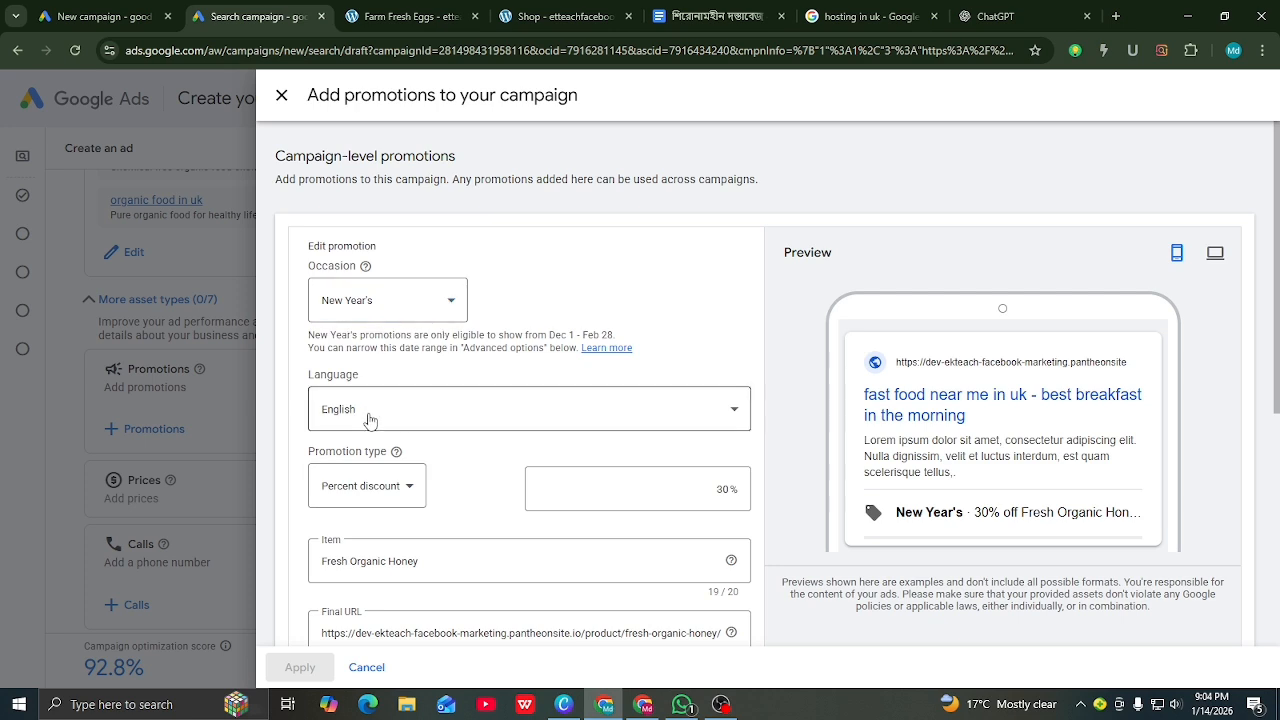
# Step: Keep English and Percent discount, then clear the 30% discount amount
pyautogui.click(372, 418)
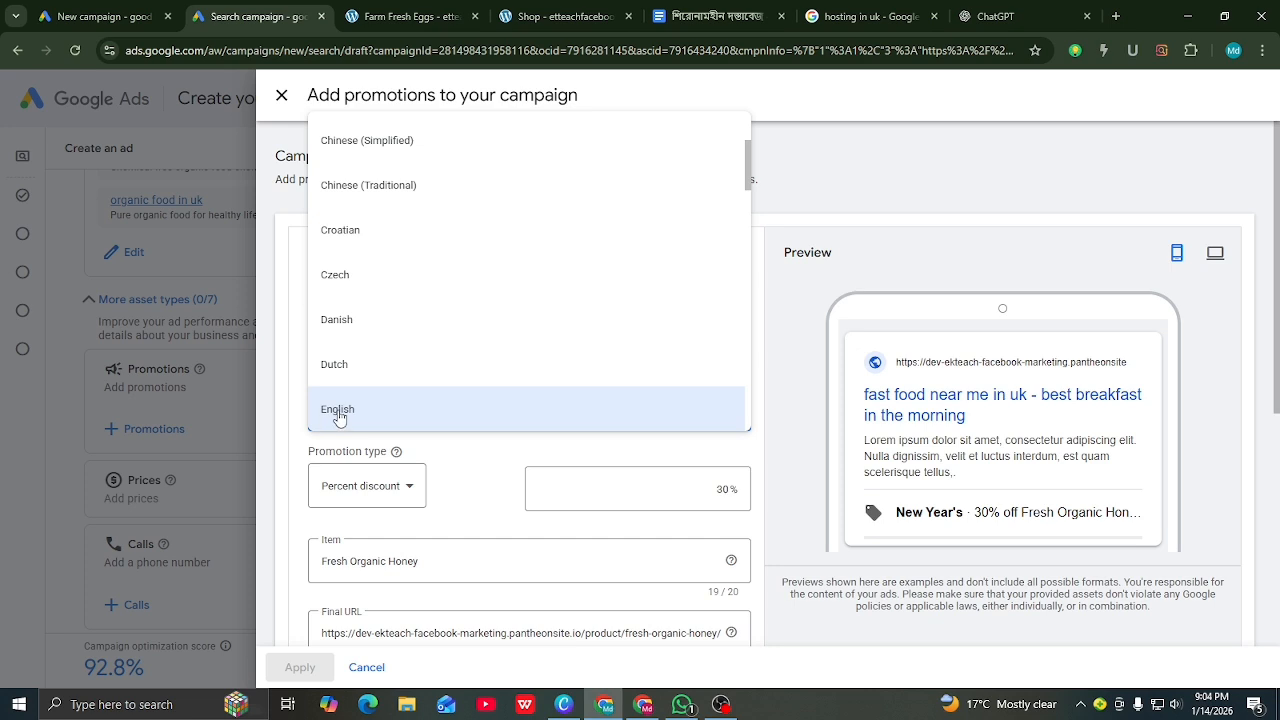
pyautogui.click(346, 414)
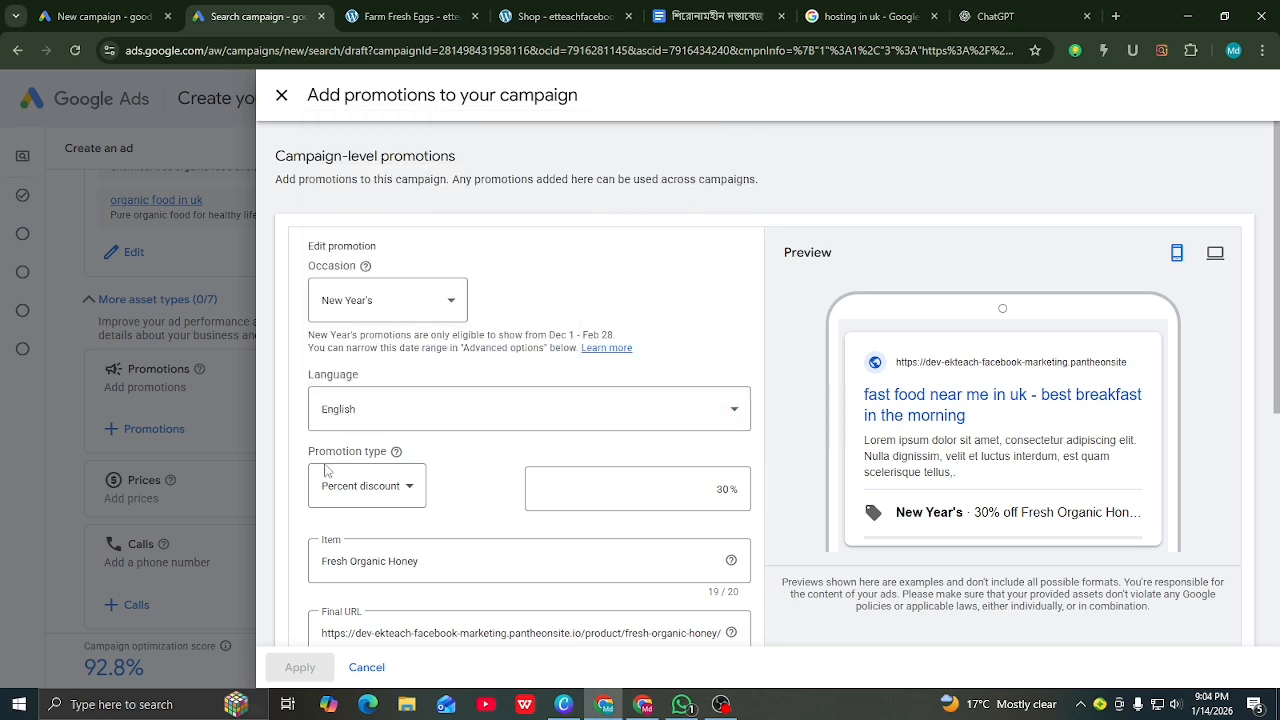
pyautogui.click(406, 494)
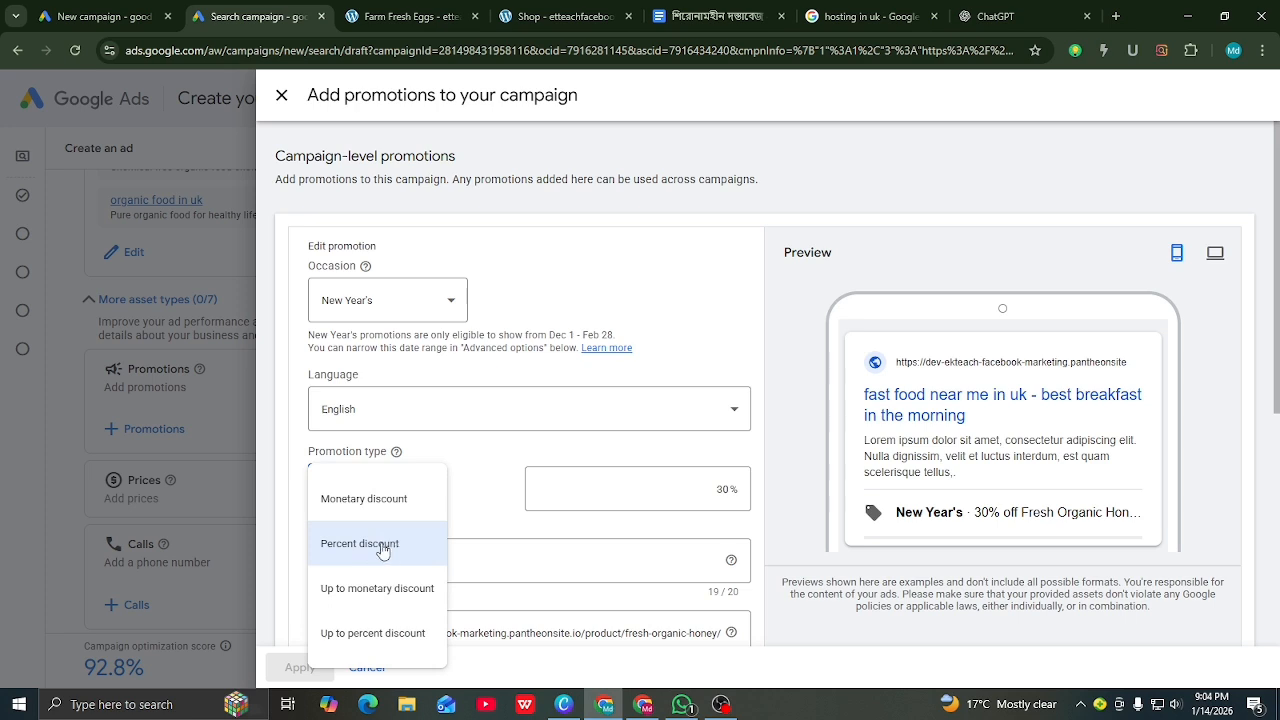
pyautogui.click(346, 553)
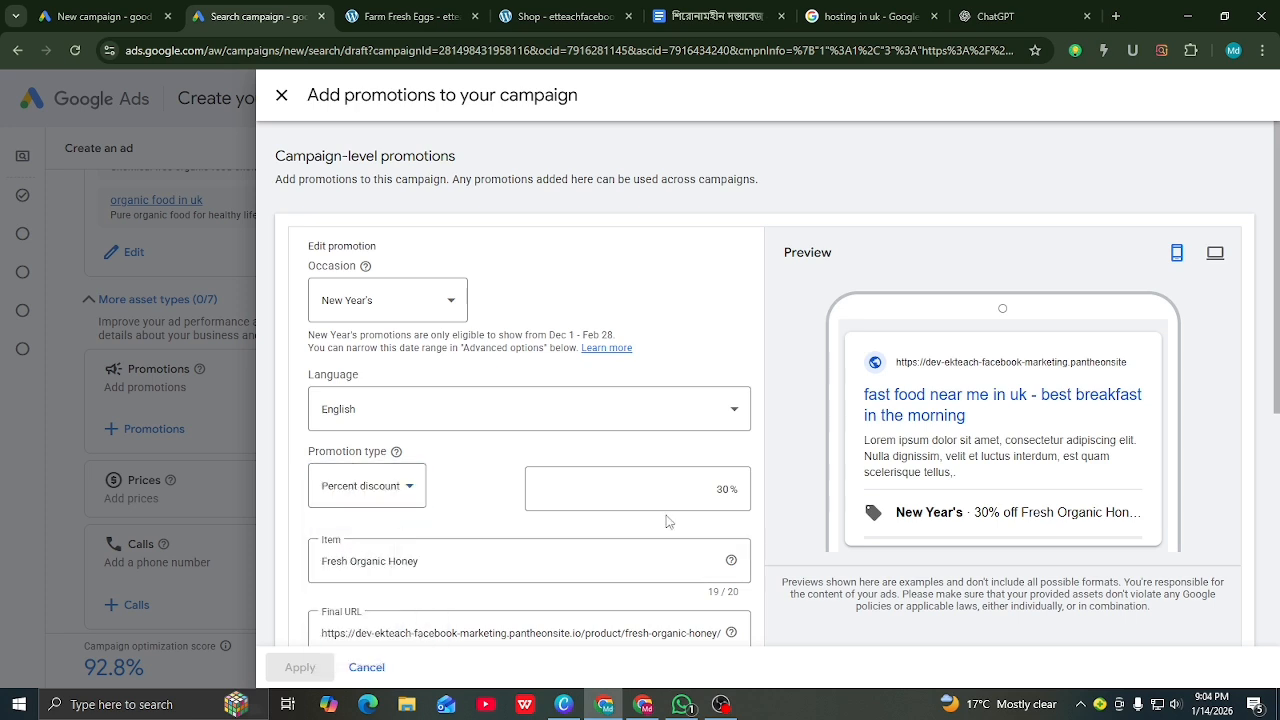
pyautogui.click(727, 498)
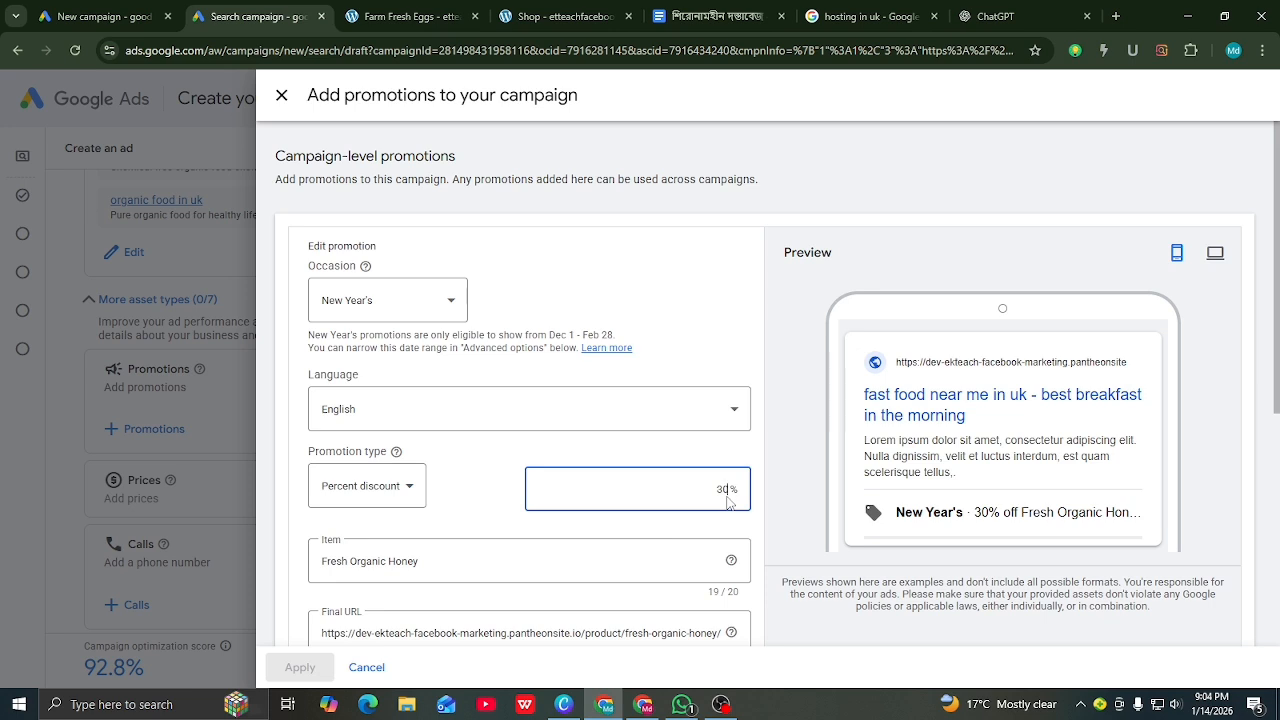
pyautogui.press('BackSpace')
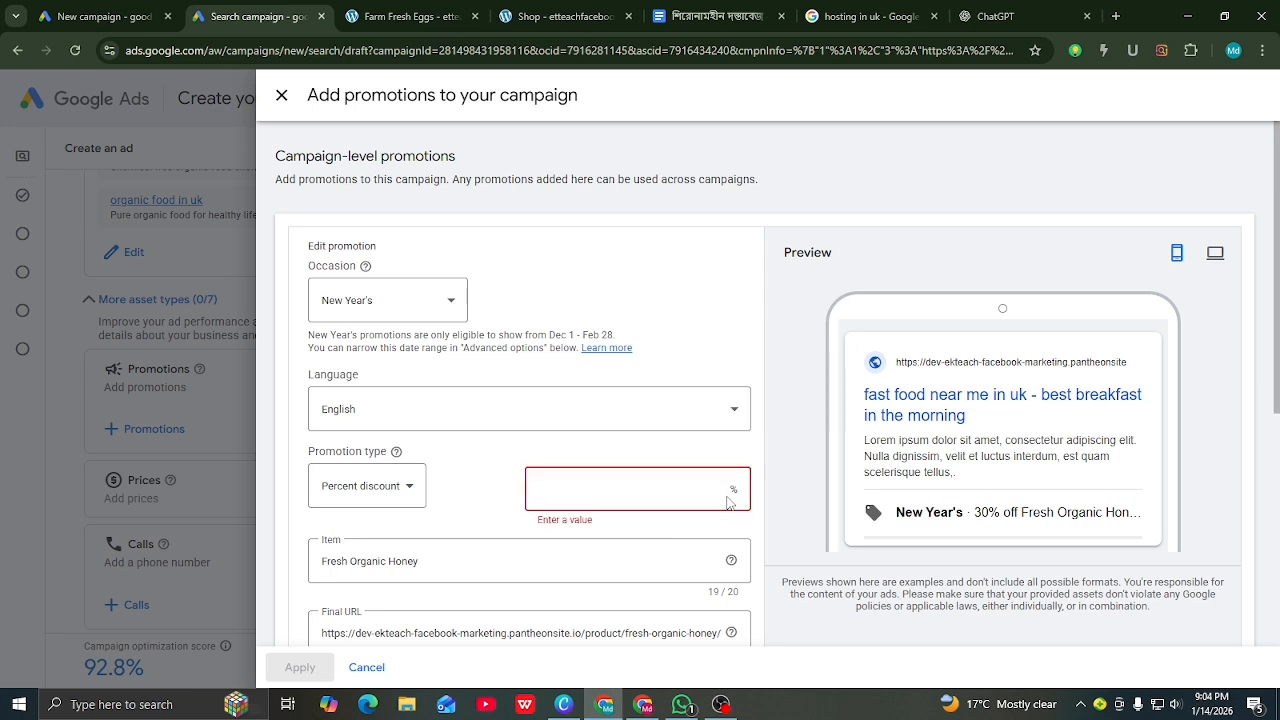
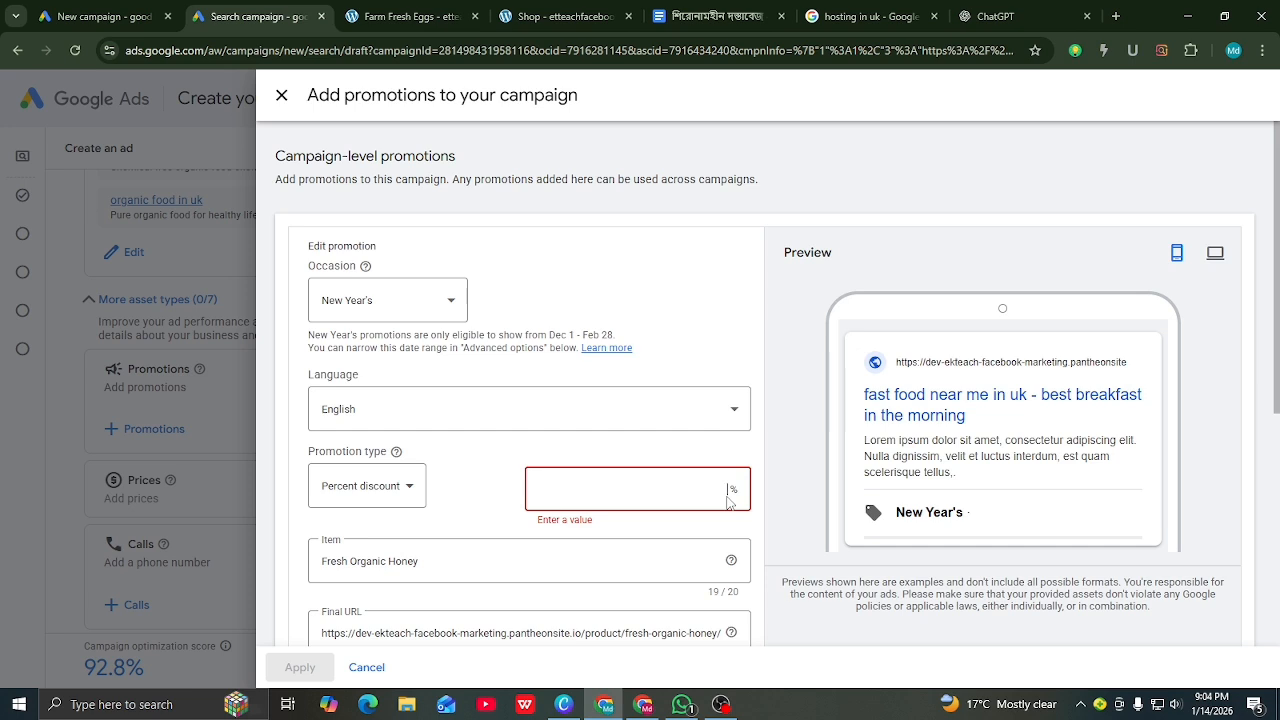
# Step: Enter 20 as the New Year's promotion's percent discount, then select the Item field
pyautogui.write('20')
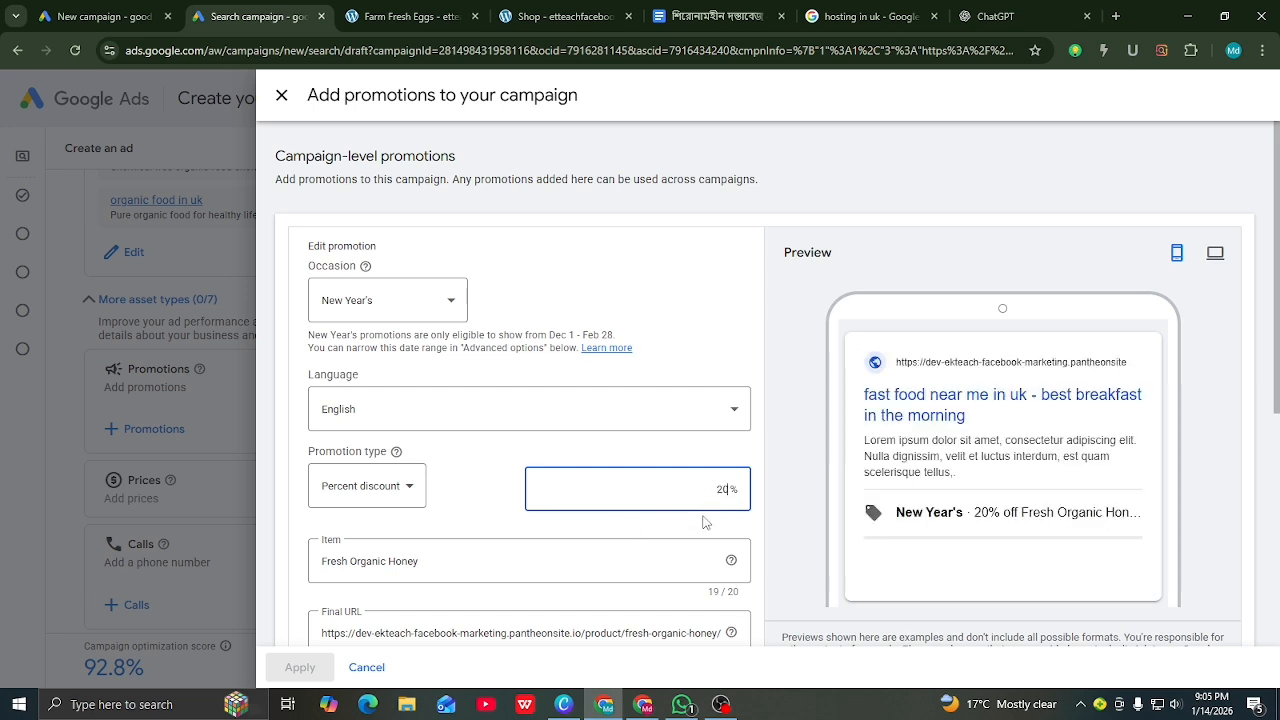
pyautogui.scroll(-1, 594, 557)
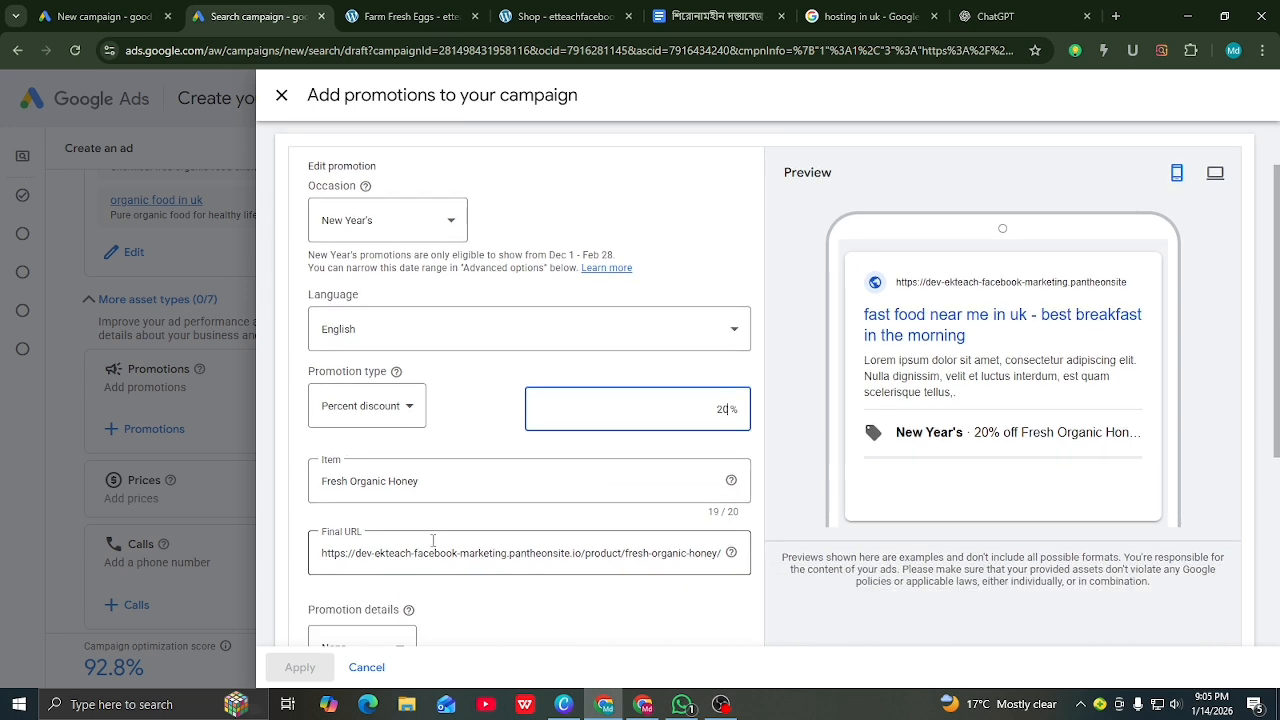
pyautogui.click(432, 481)
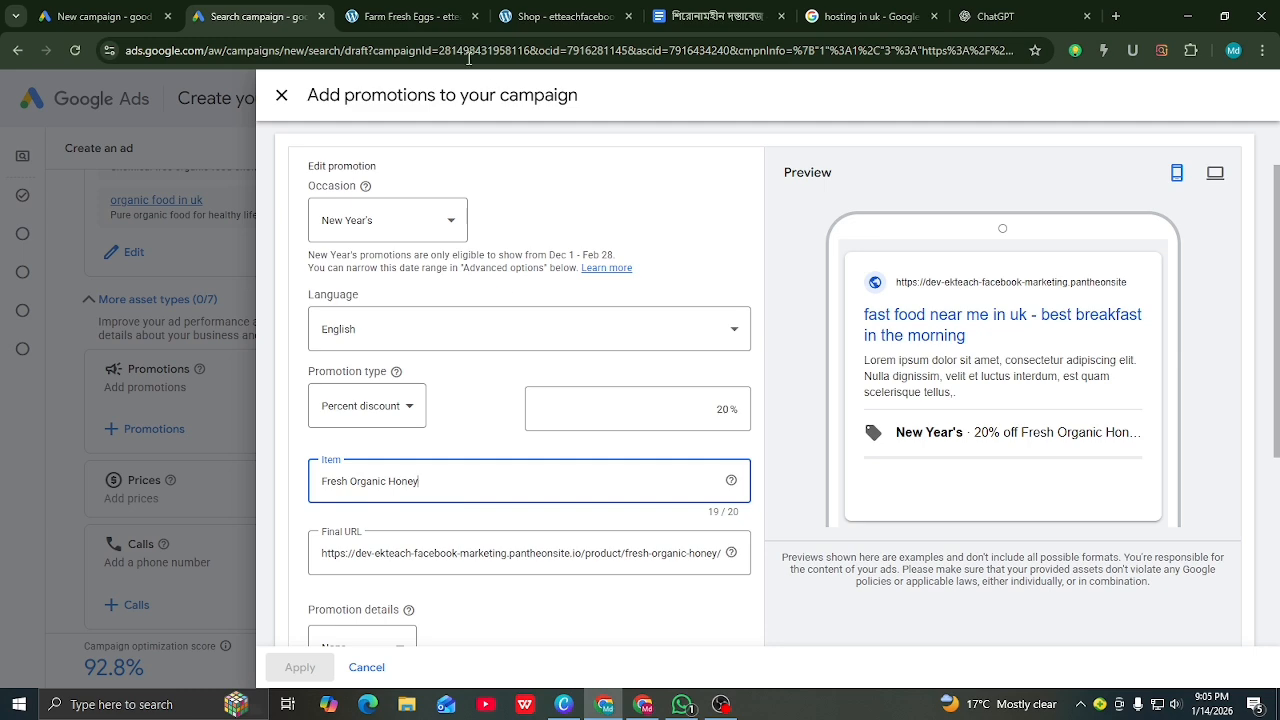
# Step: Replace the promoted item Fresh Organic Honey with Farm Fresh Eggs, copied from the product page
pyautogui.click(428, 14)
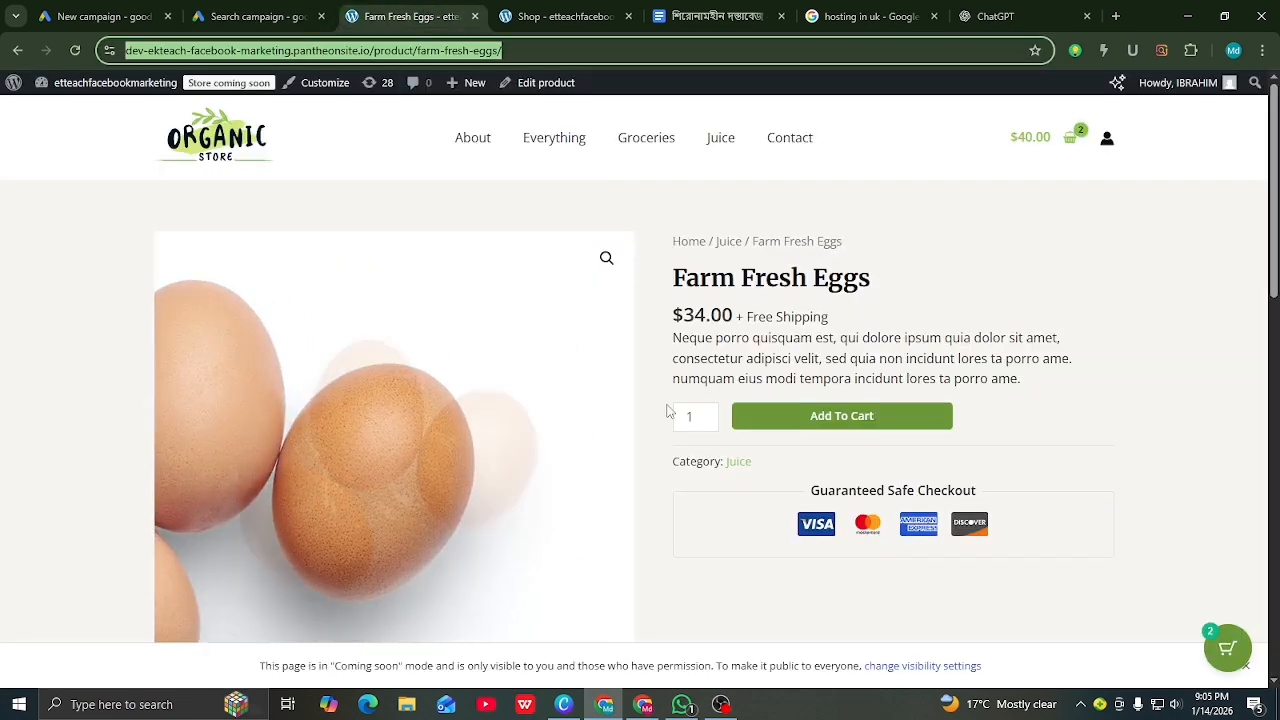
pyautogui.moveTo(881, 281); pyautogui.dragTo(673, 278)
pyautogui.rightClick(686, 277)
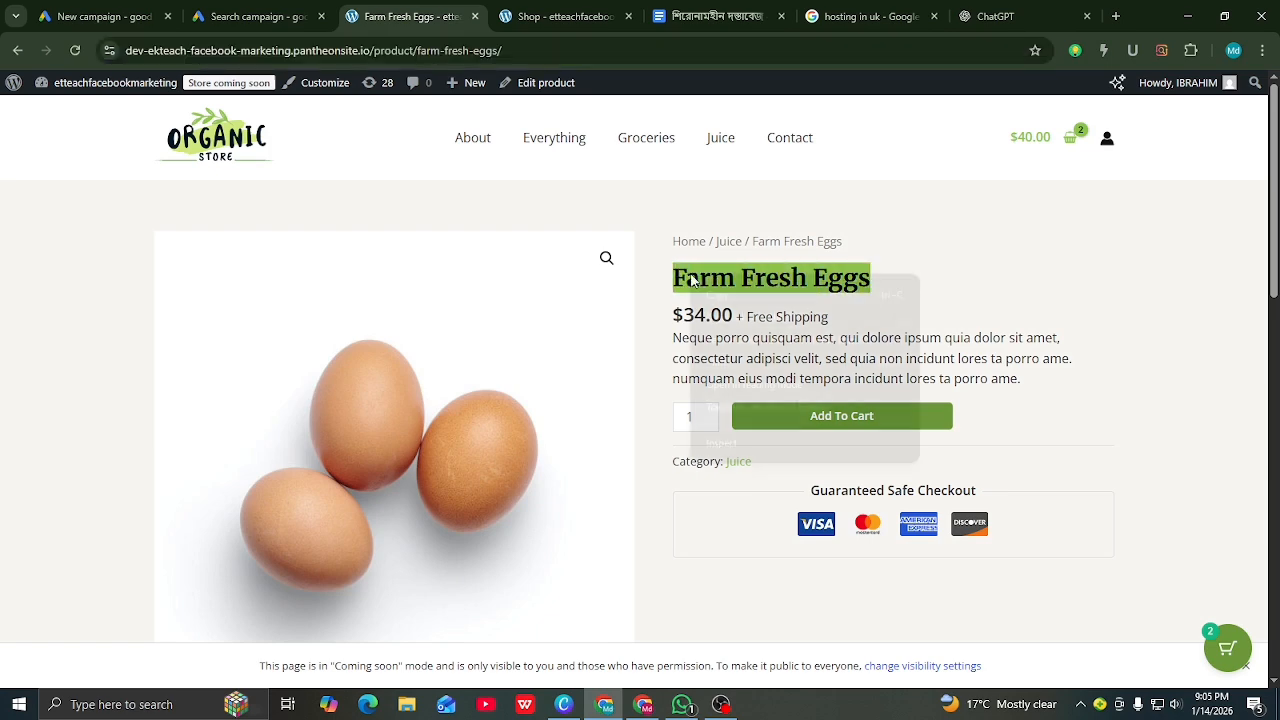
pyautogui.click(720, 295)
pyautogui.click(256, 16)
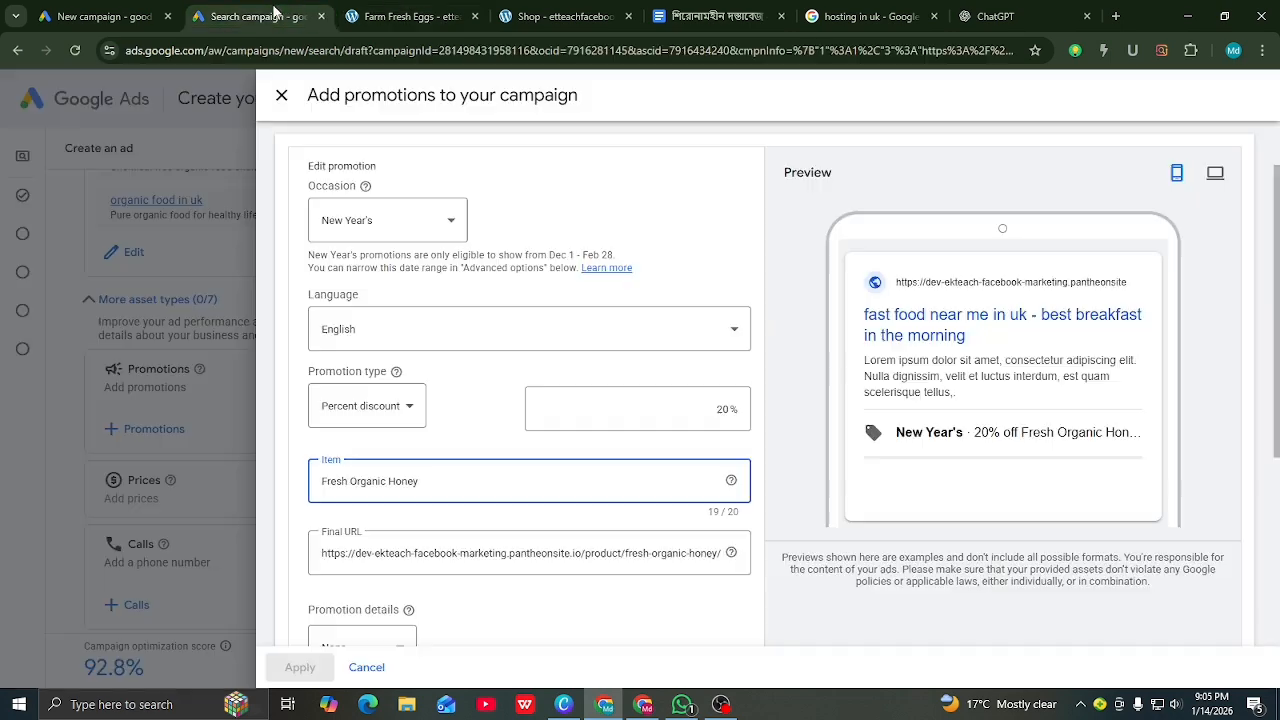
pyautogui.moveTo(420, 482); pyautogui.dragTo(318, 487)
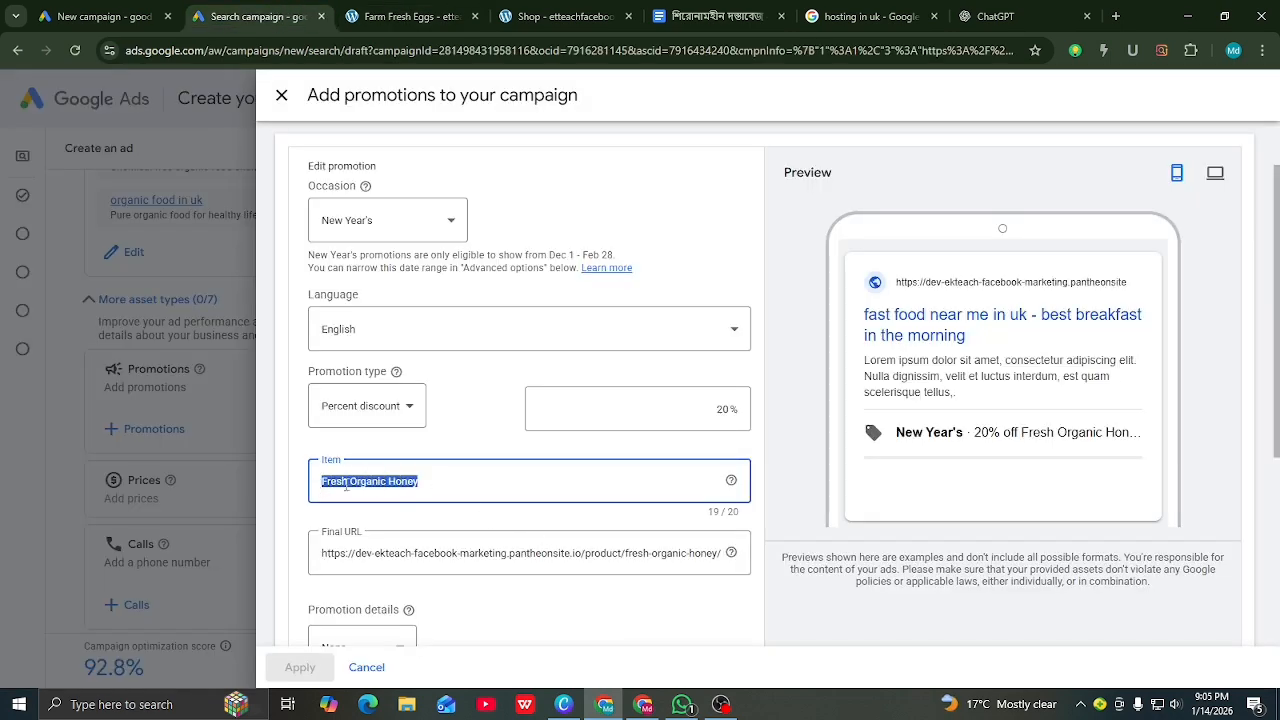
pyautogui.rightClick(345, 484)
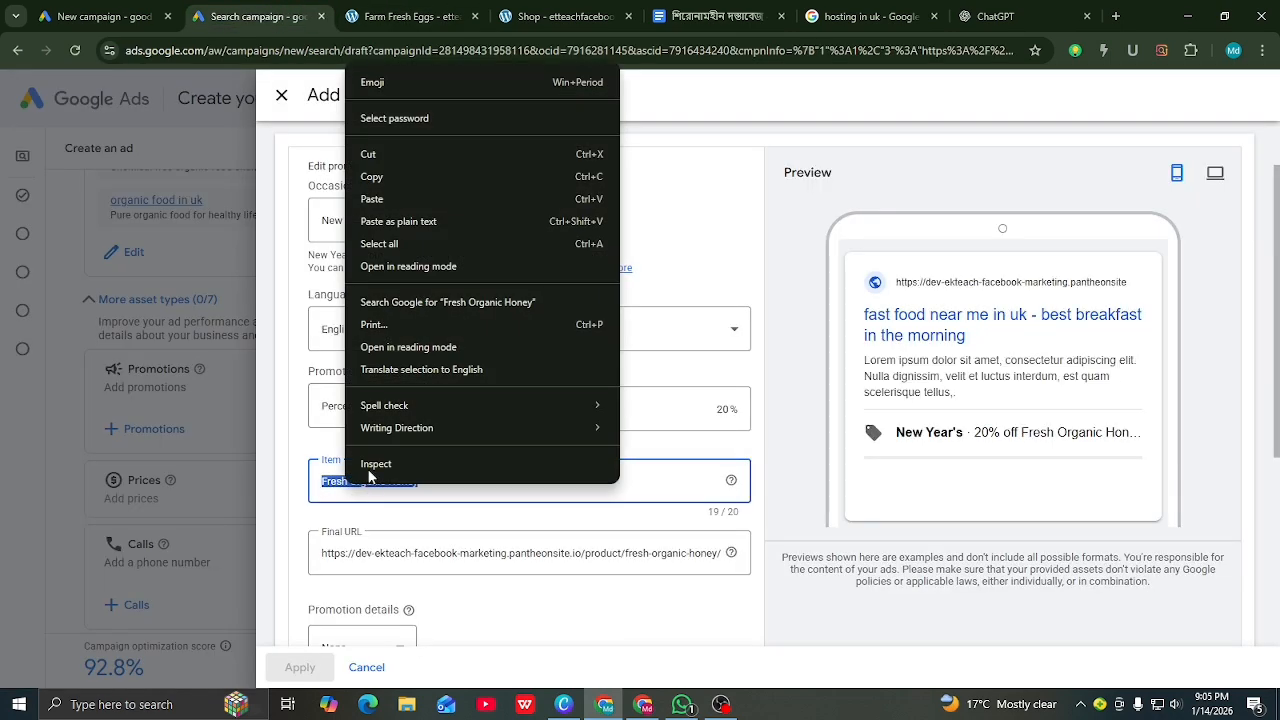
pyautogui.click(372, 199)
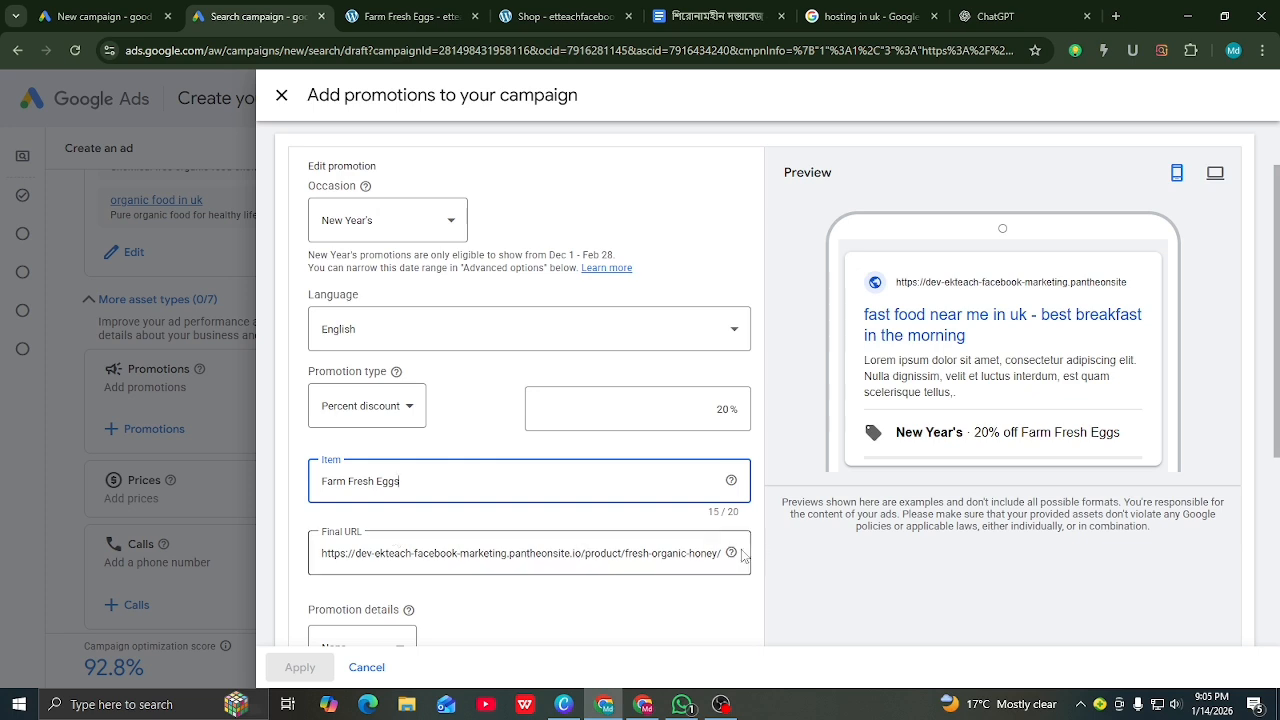
# Step: Set the promotion's final URL to the Farm Fresh Eggs product page address
pyautogui.click(711, 549)
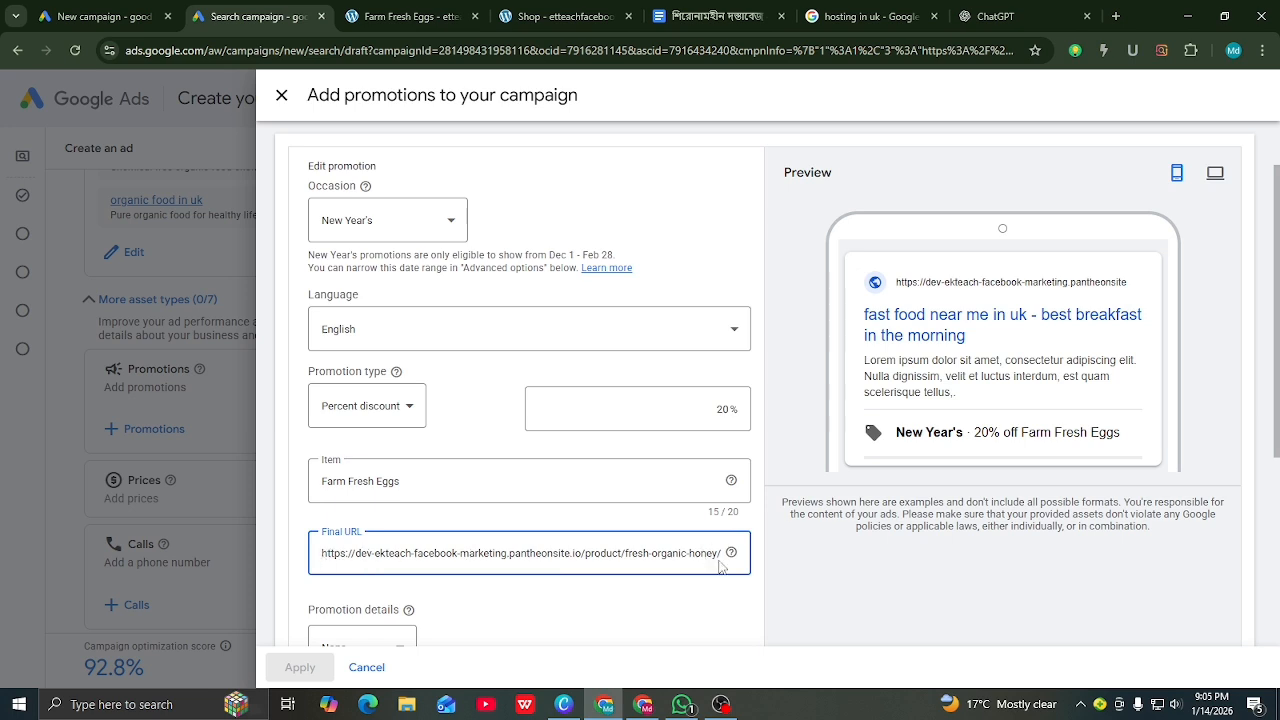
pyautogui.moveTo(722, 555); pyautogui.dragTo(313, 555)
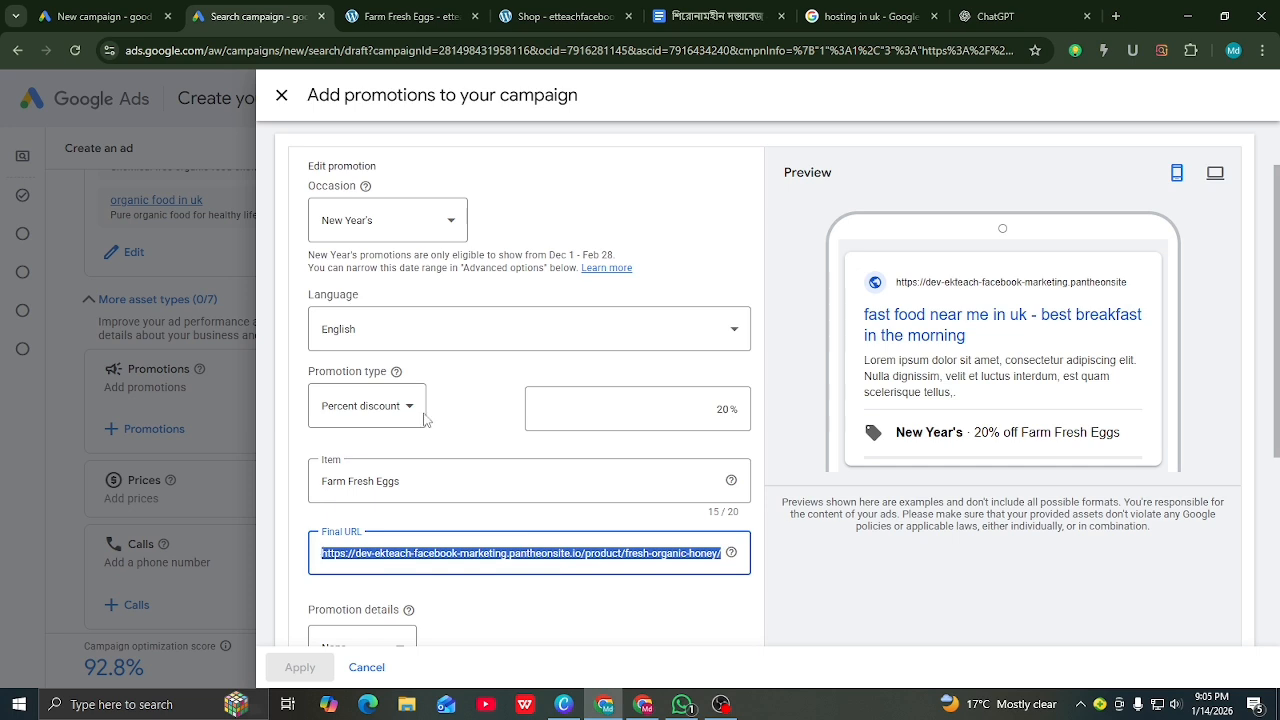
pyautogui.click(412, 22)
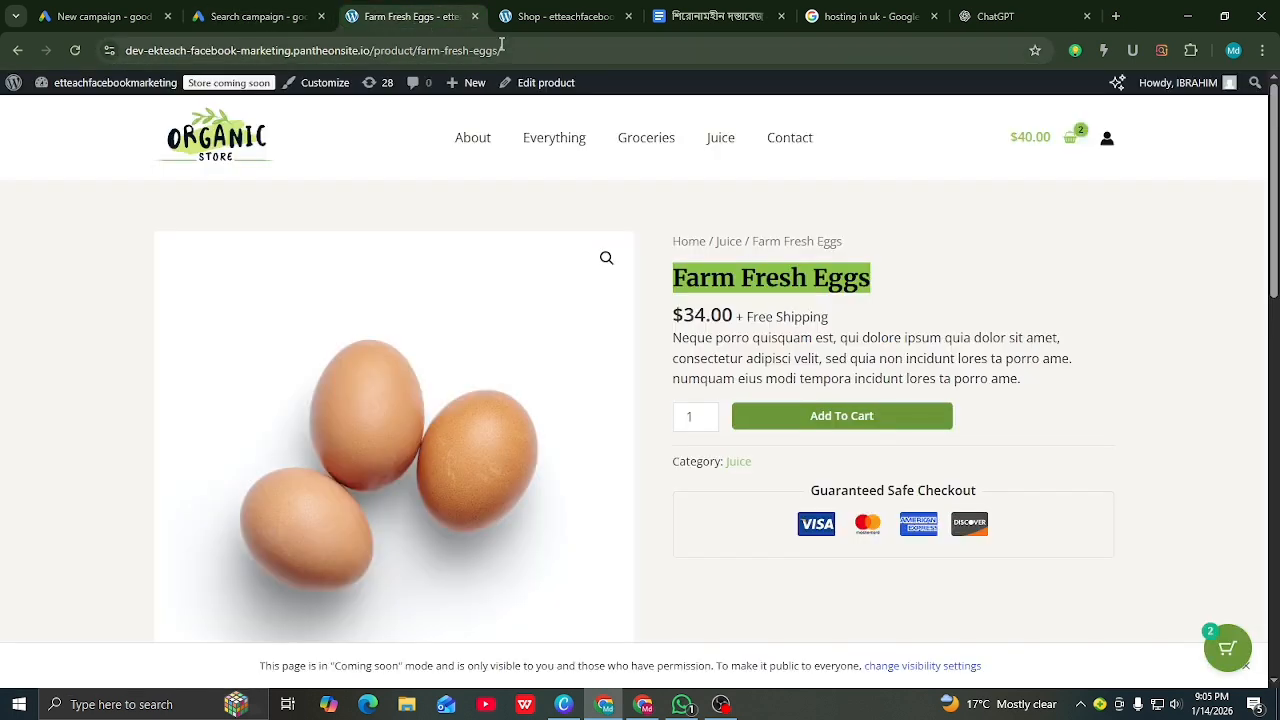
pyautogui.moveTo(501, 48); pyautogui.dragTo(123, 48)
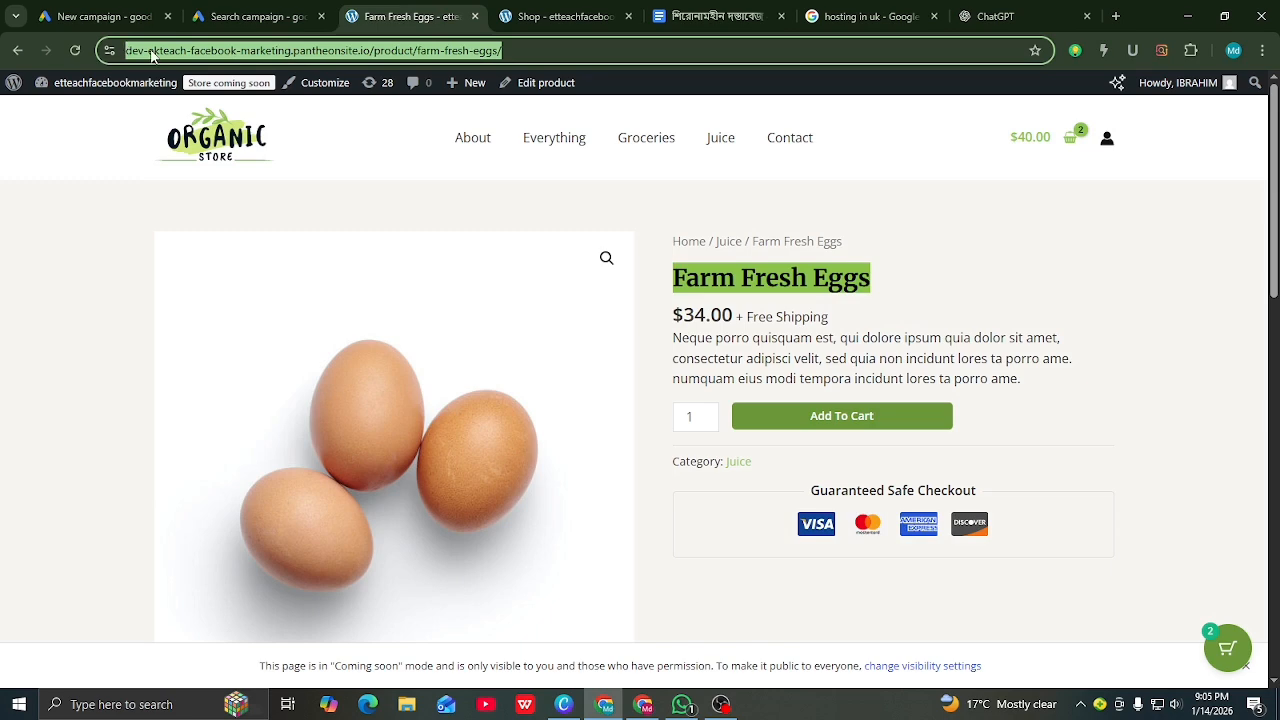
pyautogui.rightClick(151, 55)
pyautogui.click(199, 204)
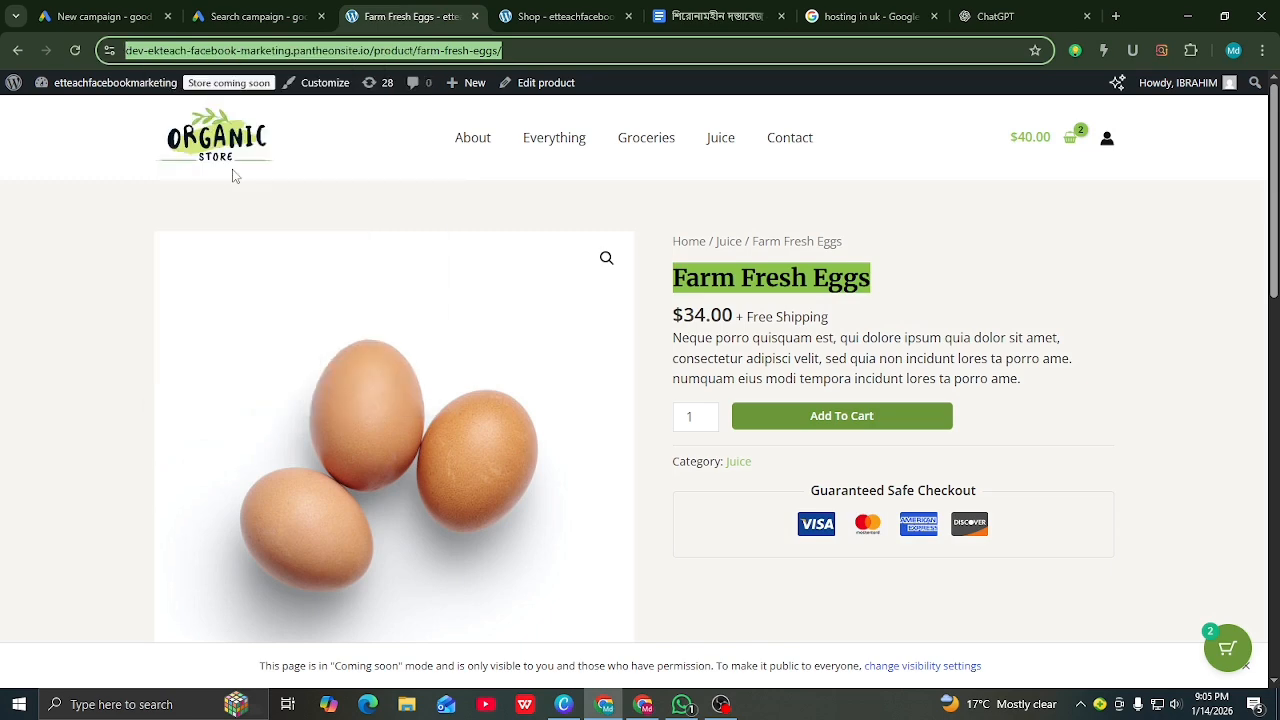
pyautogui.click(271, 12)
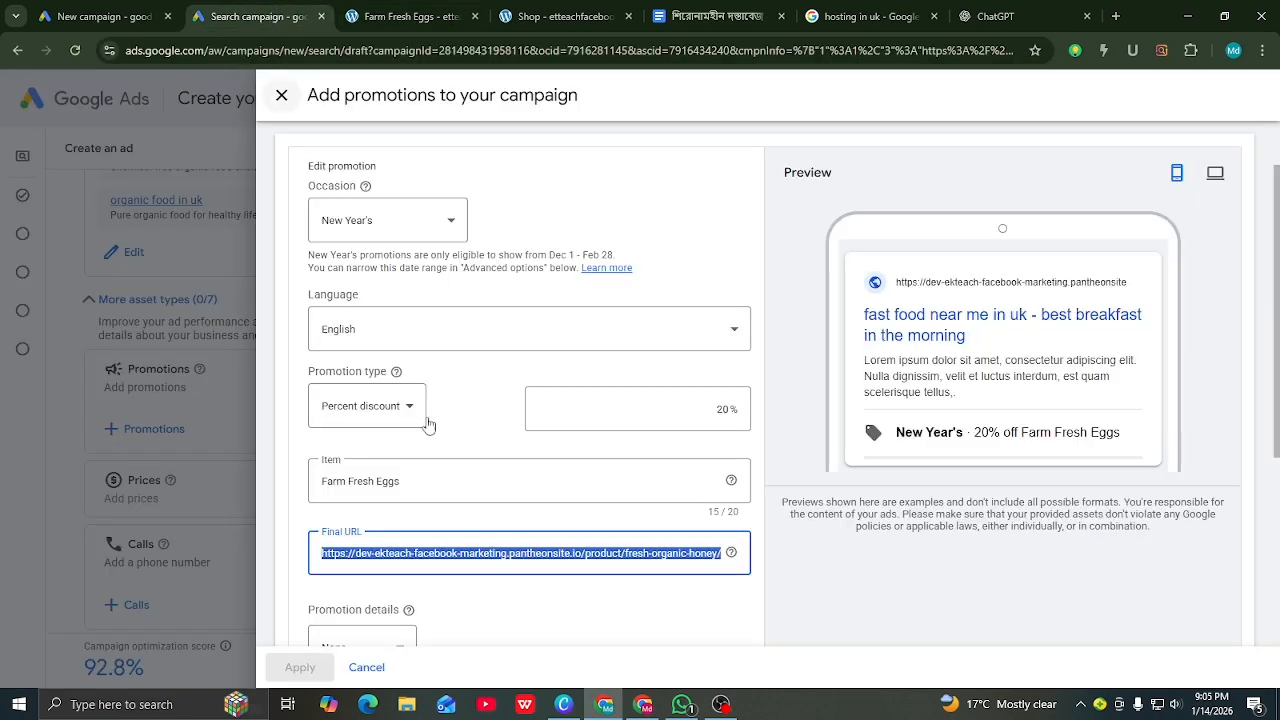
pyautogui.rightClick(458, 559)
pyautogui.click(493, 274)
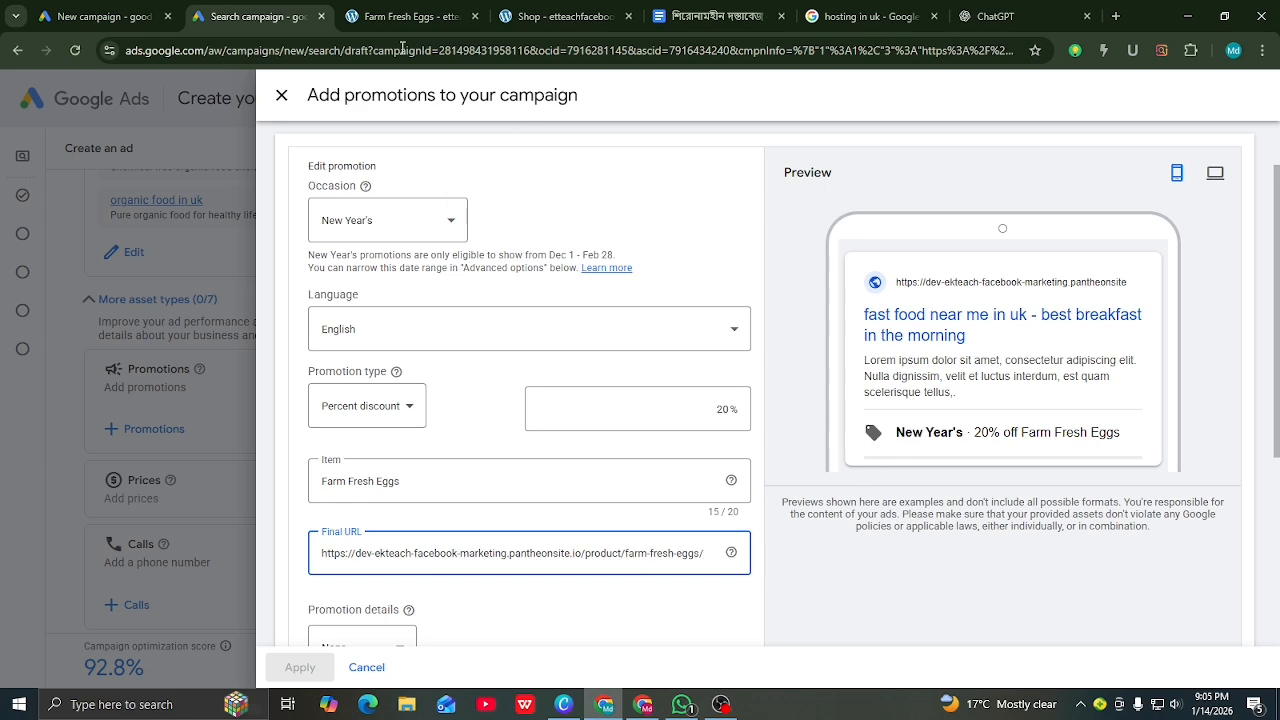
pyautogui.click(405, 16)
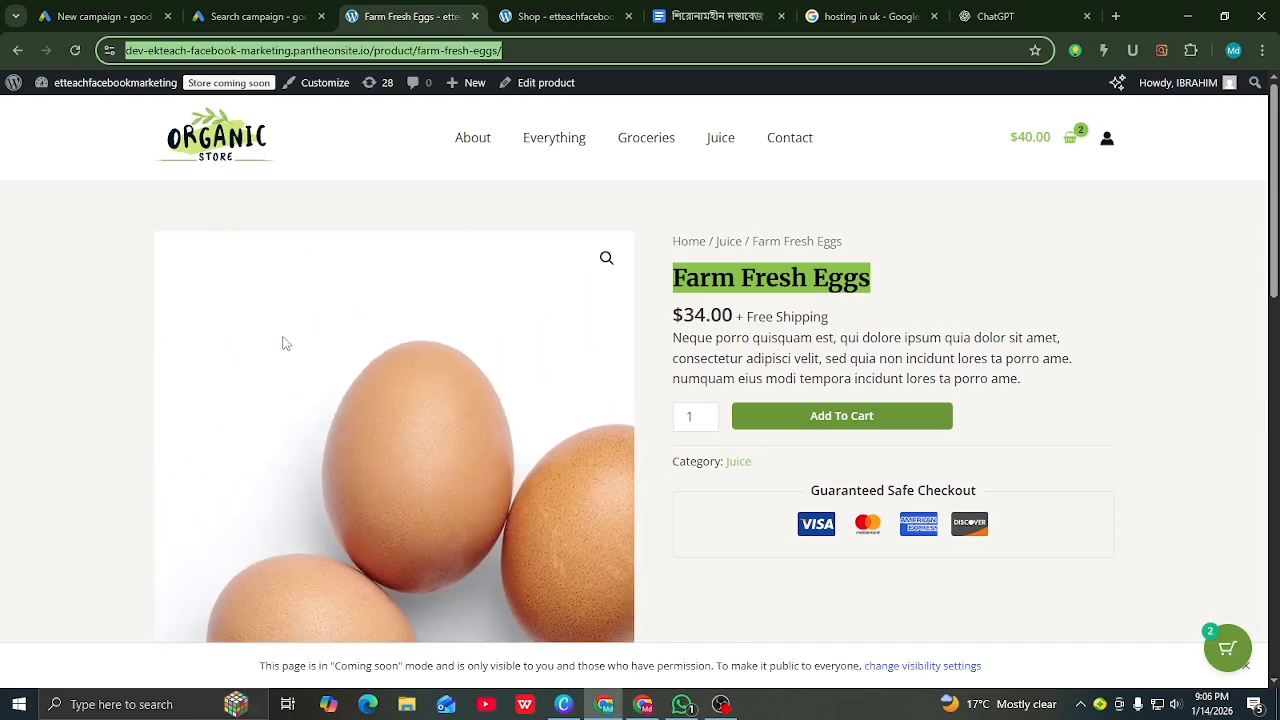
pyautogui.click(228, 17)
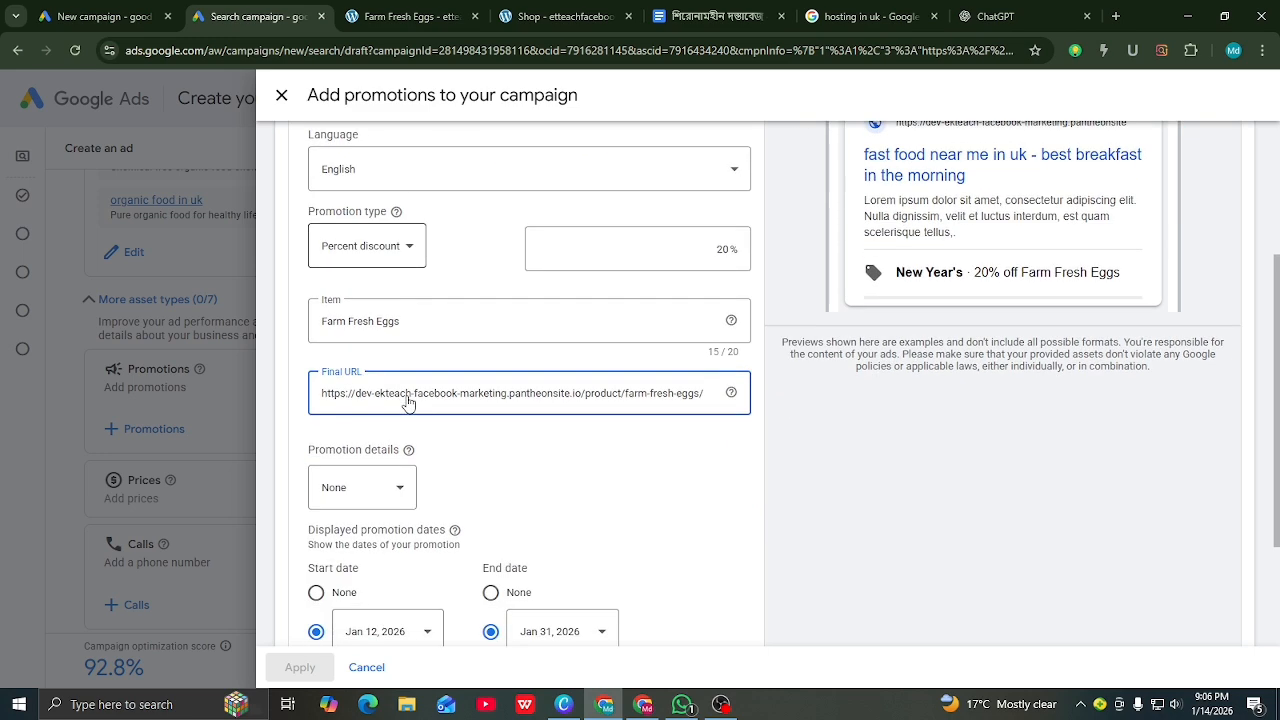
# Step: Leave Promotion details at None after checking the Farm Fresh Eggs product page
pyautogui.scroll(-1, 400, 405)
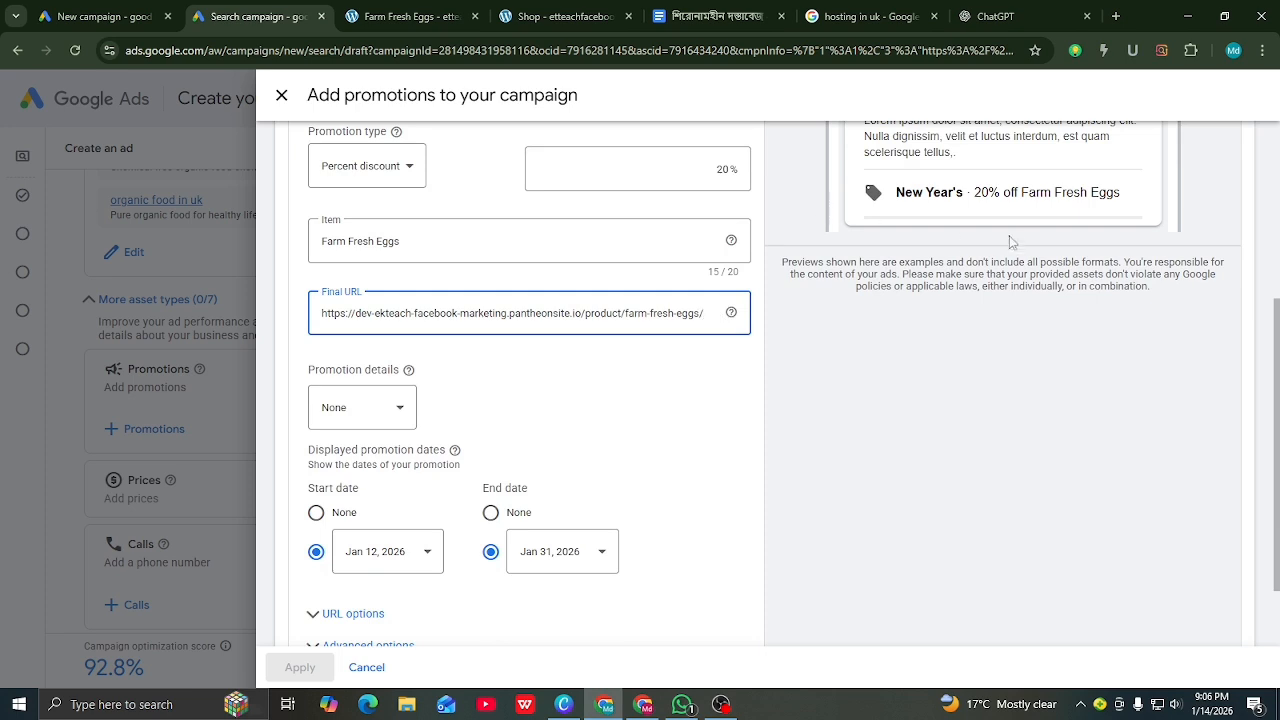
pyautogui.click(401, 416)
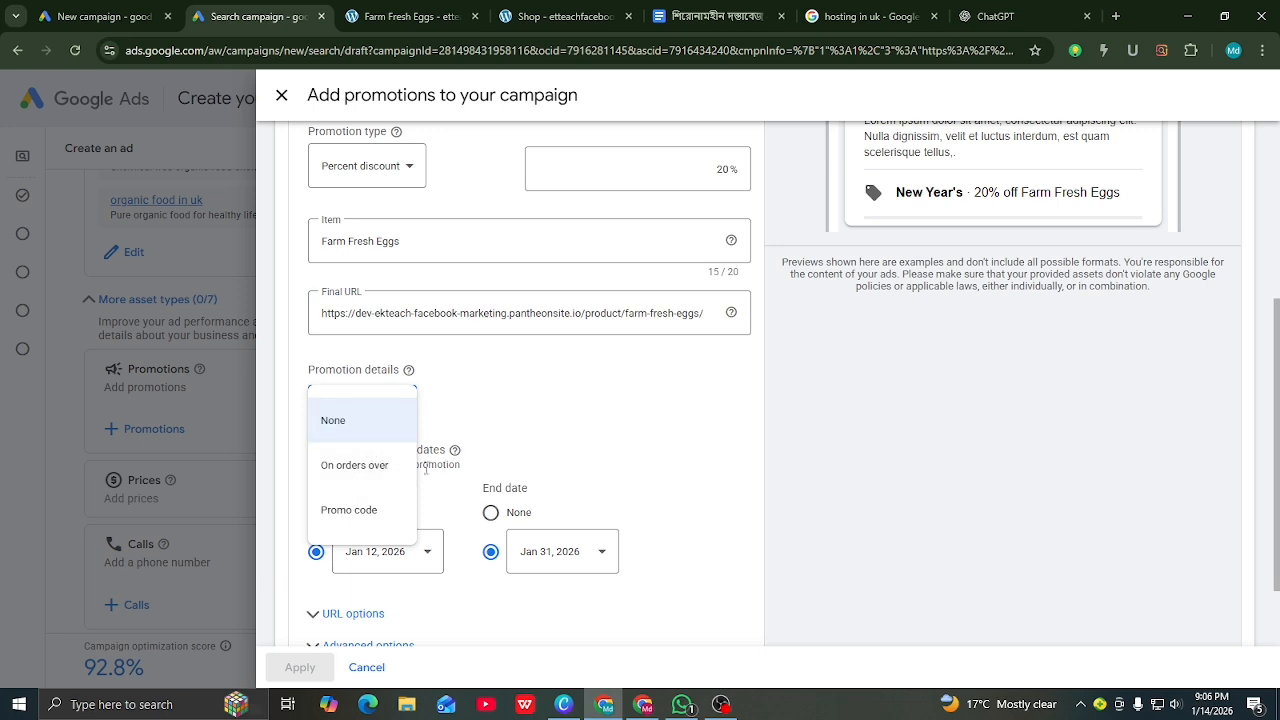
pyautogui.click(405, 16)
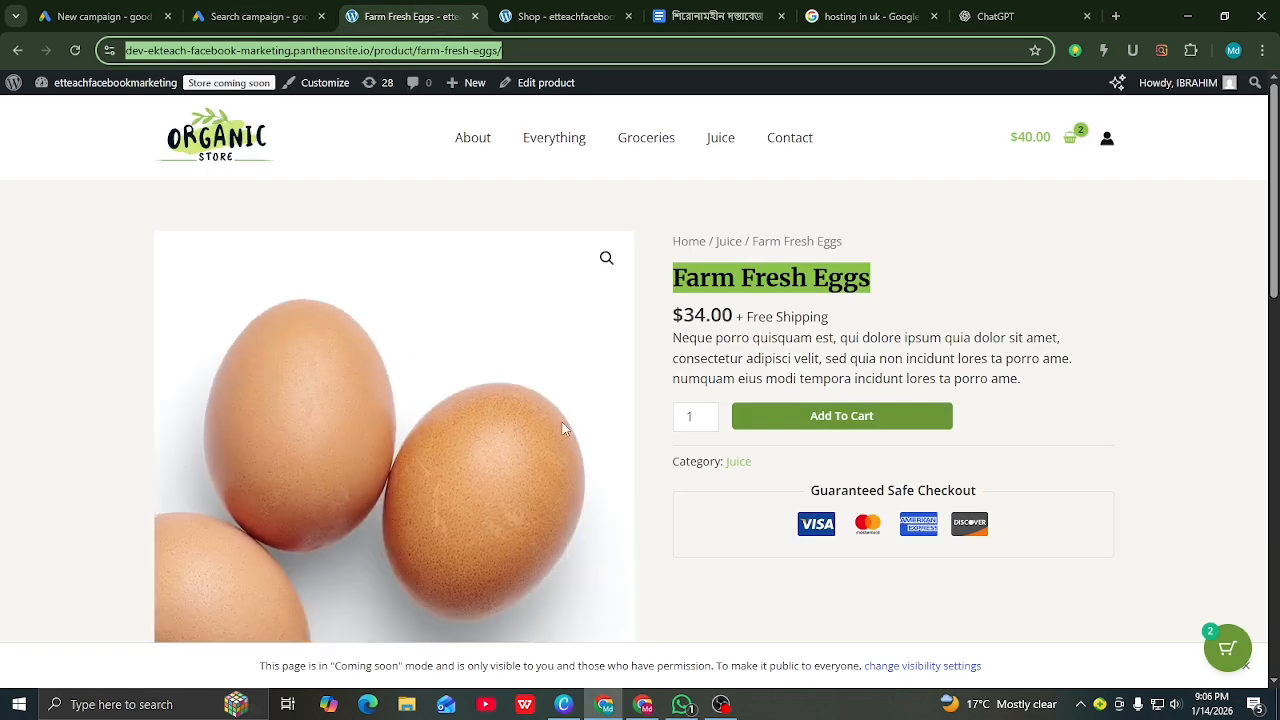
pyautogui.scroll(-2, 348, 430)
pyautogui.scroll(2, 352, 434)
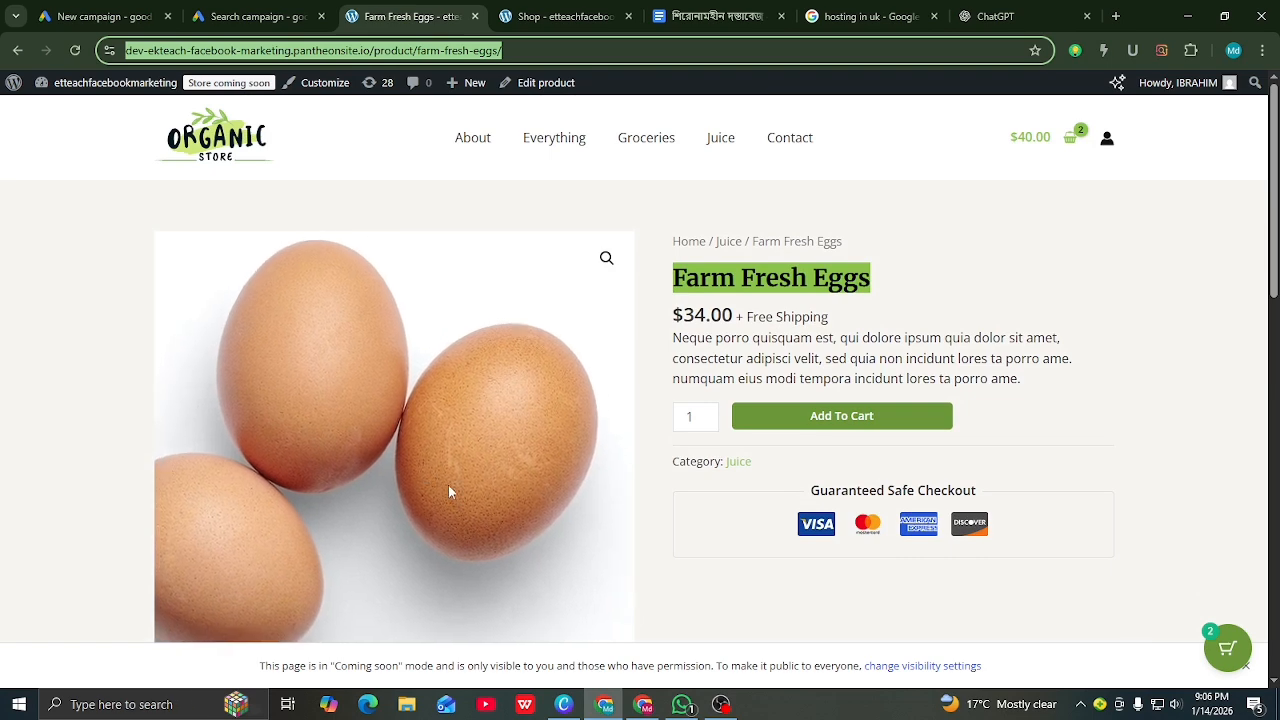
pyautogui.click(268, 9)
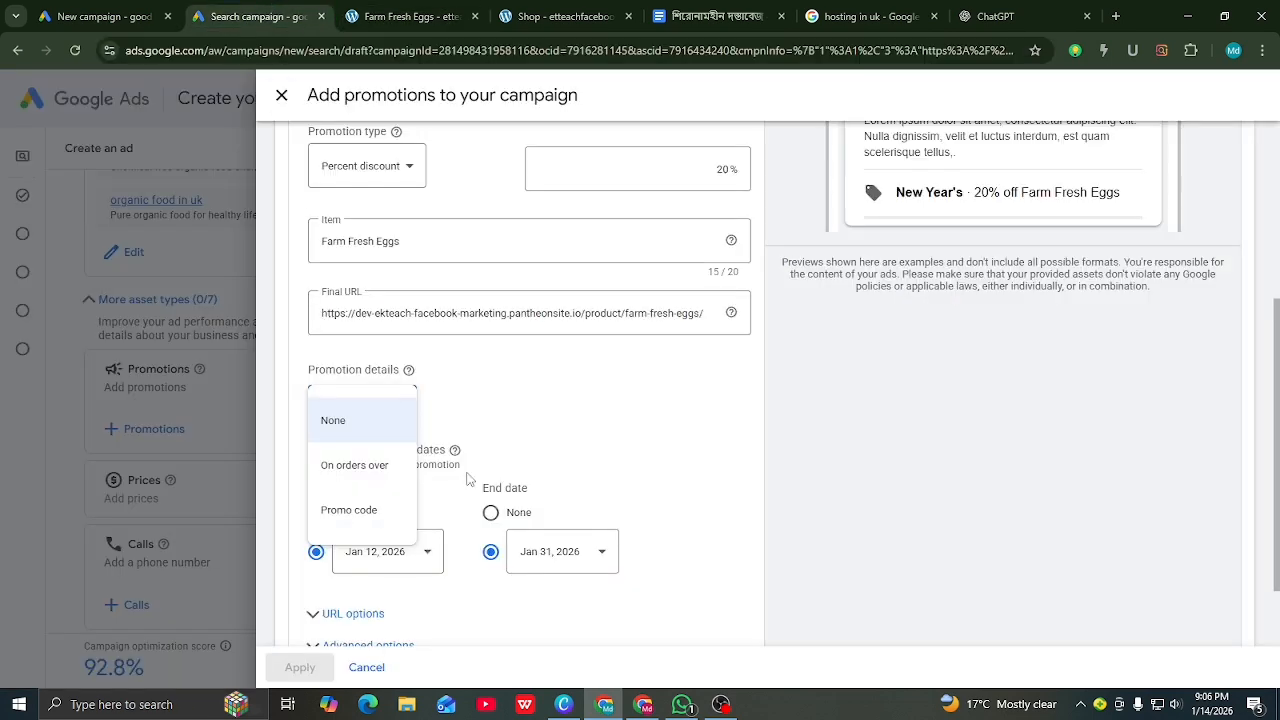
pyautogui.scroll(-1, 789, 407)
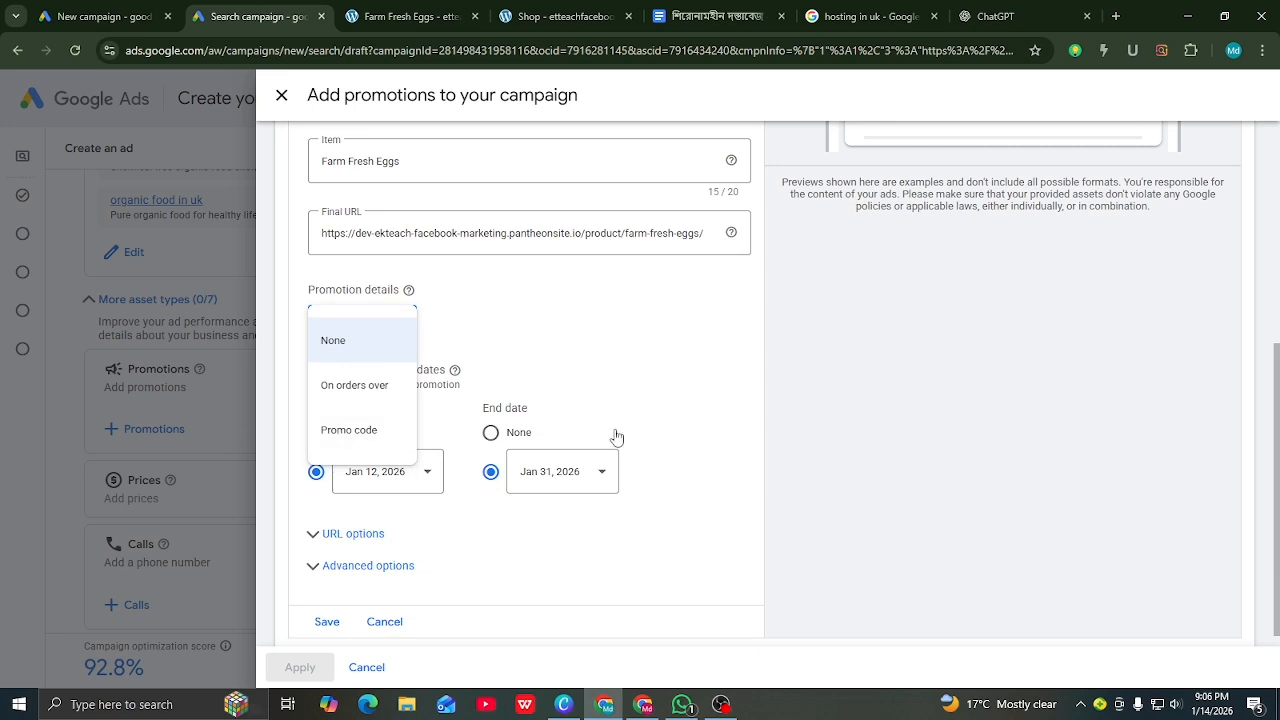
pyautogui.click(717, 401)
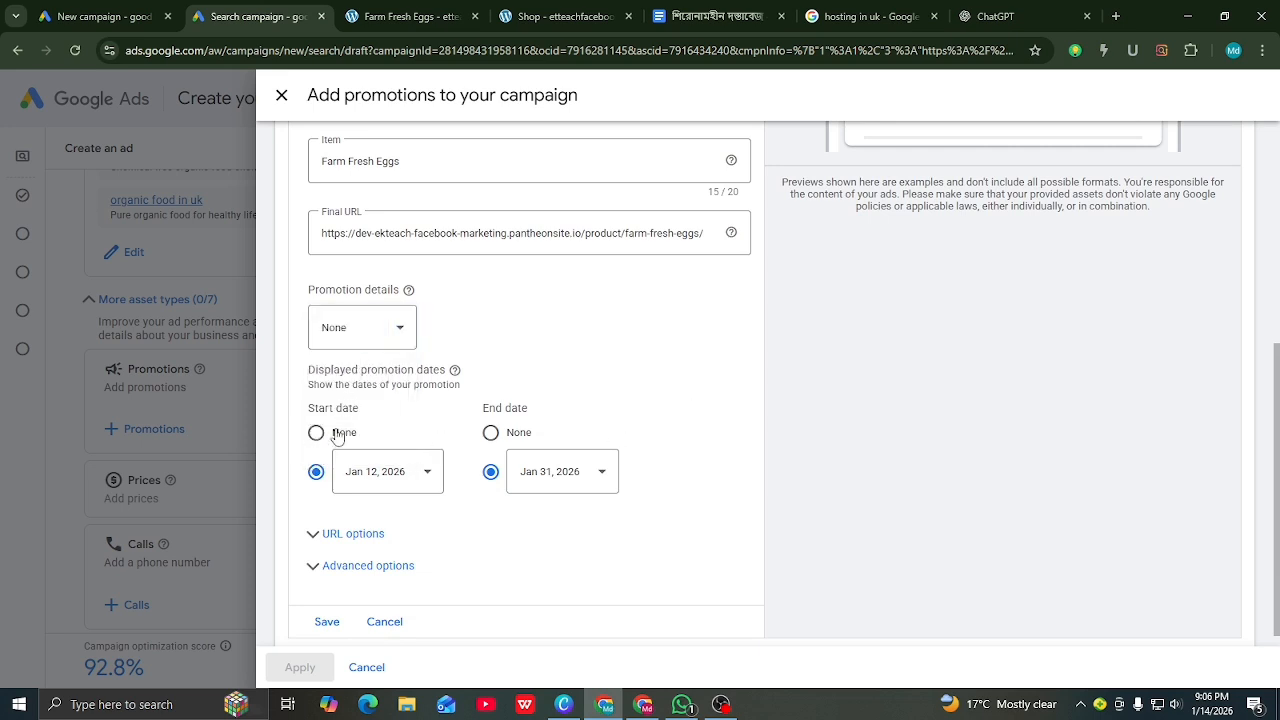
# Step: Set both the displayed start date and end date to None
pyautogui.click(316, 433)
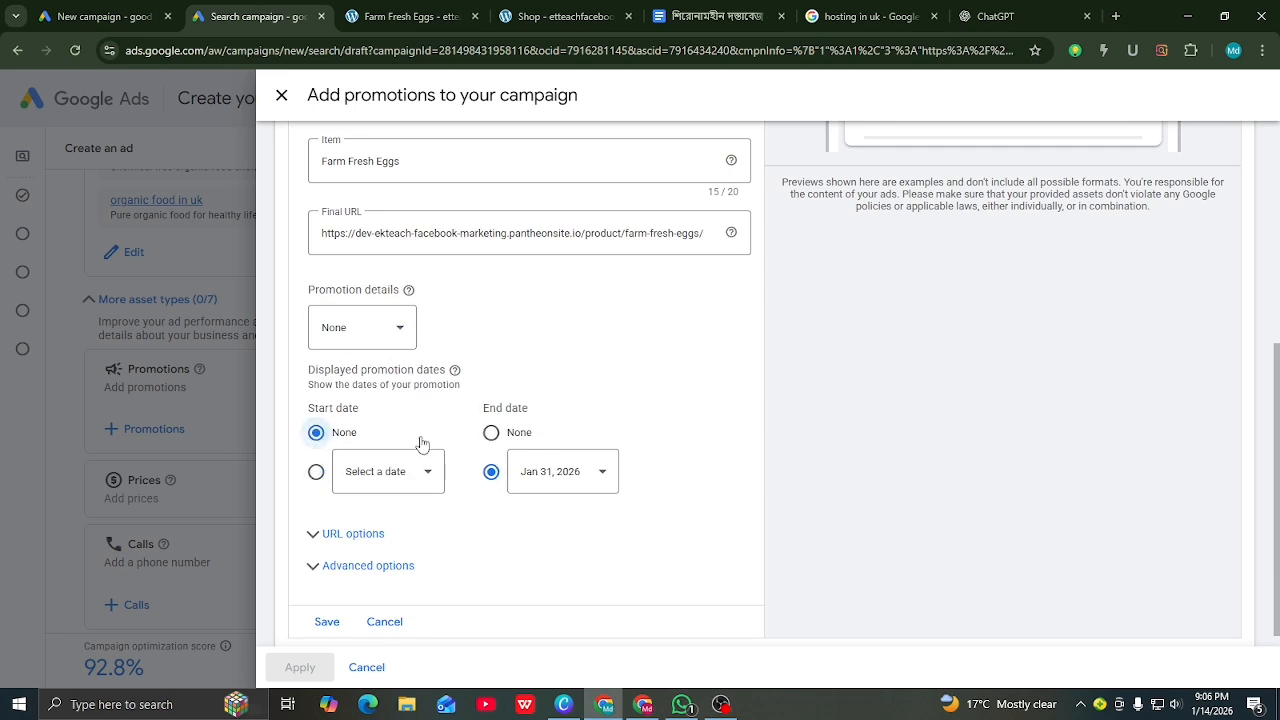
pyautogui.click(491, 433)
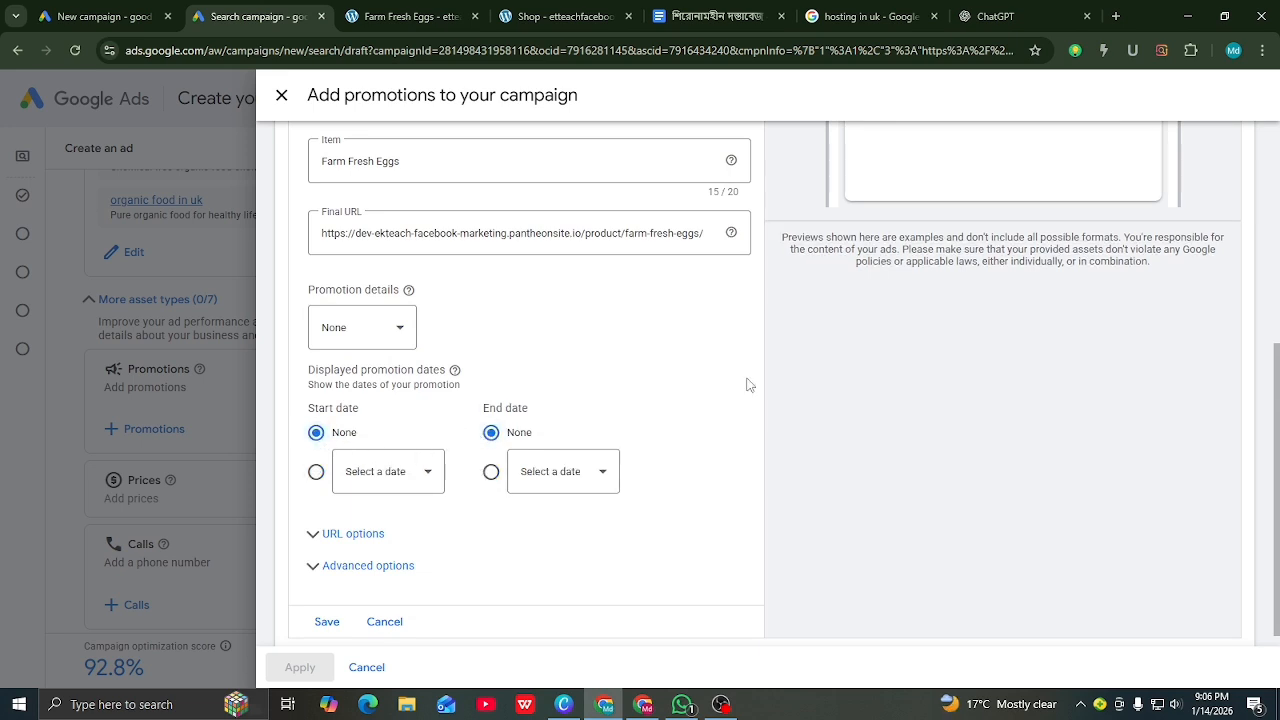
pyautogui.scroll(3, 840, 345)
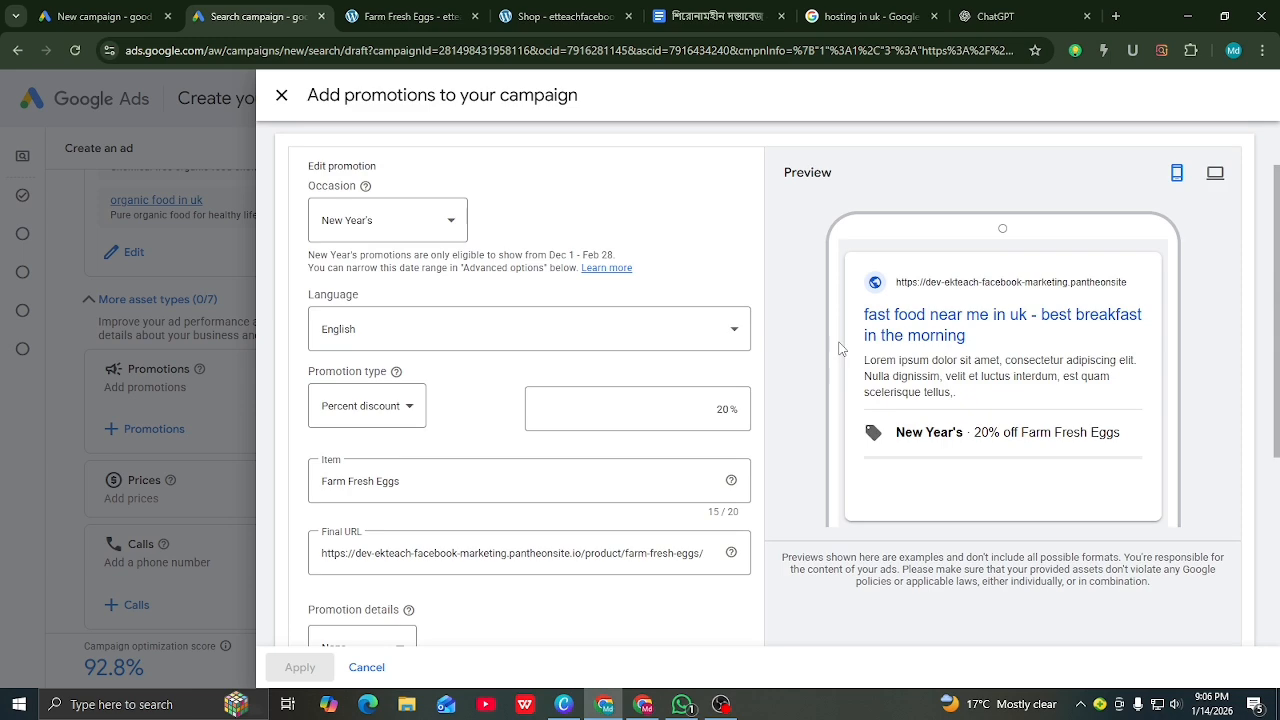
pyautogui.scroll(-2, 840, 347)
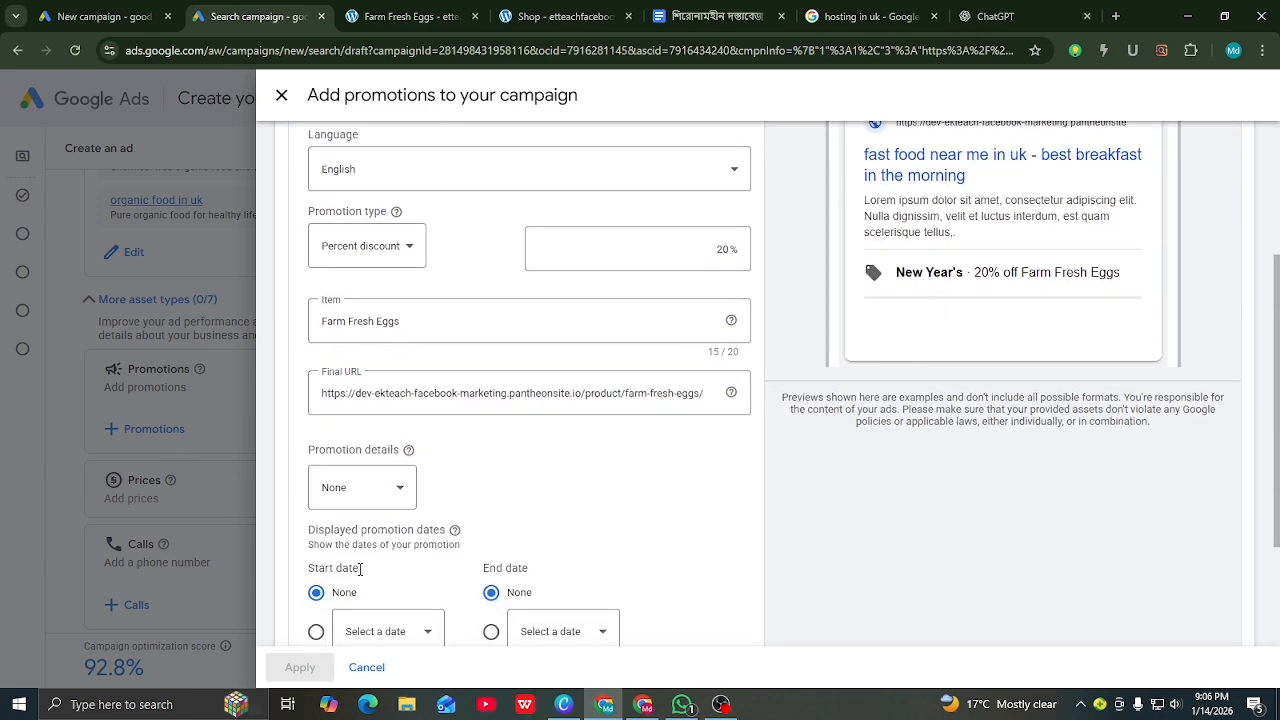
pyautogui.scroll(-1, 408, 582)
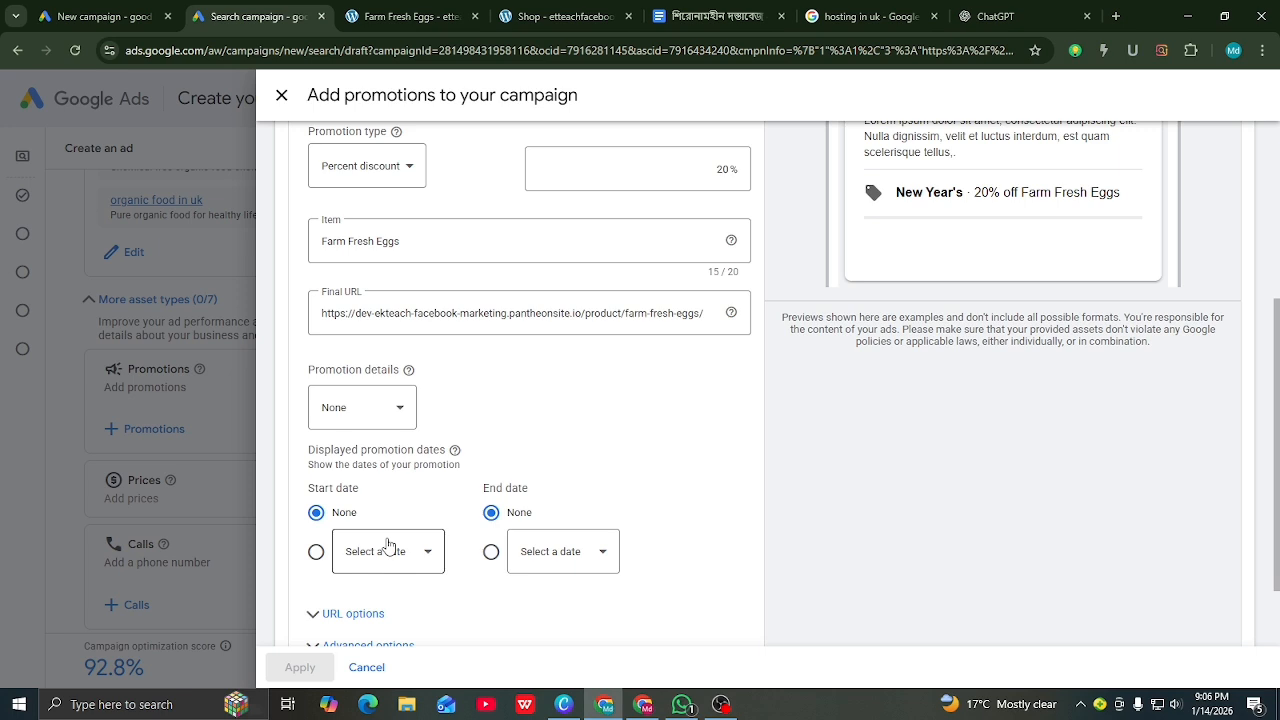
# Step: Set the displayed promotion dates to start Jan 15, 2026 and end Jan 30, 2026
pyautogui.click(316, 553)
pyautogui.click(430, 557)
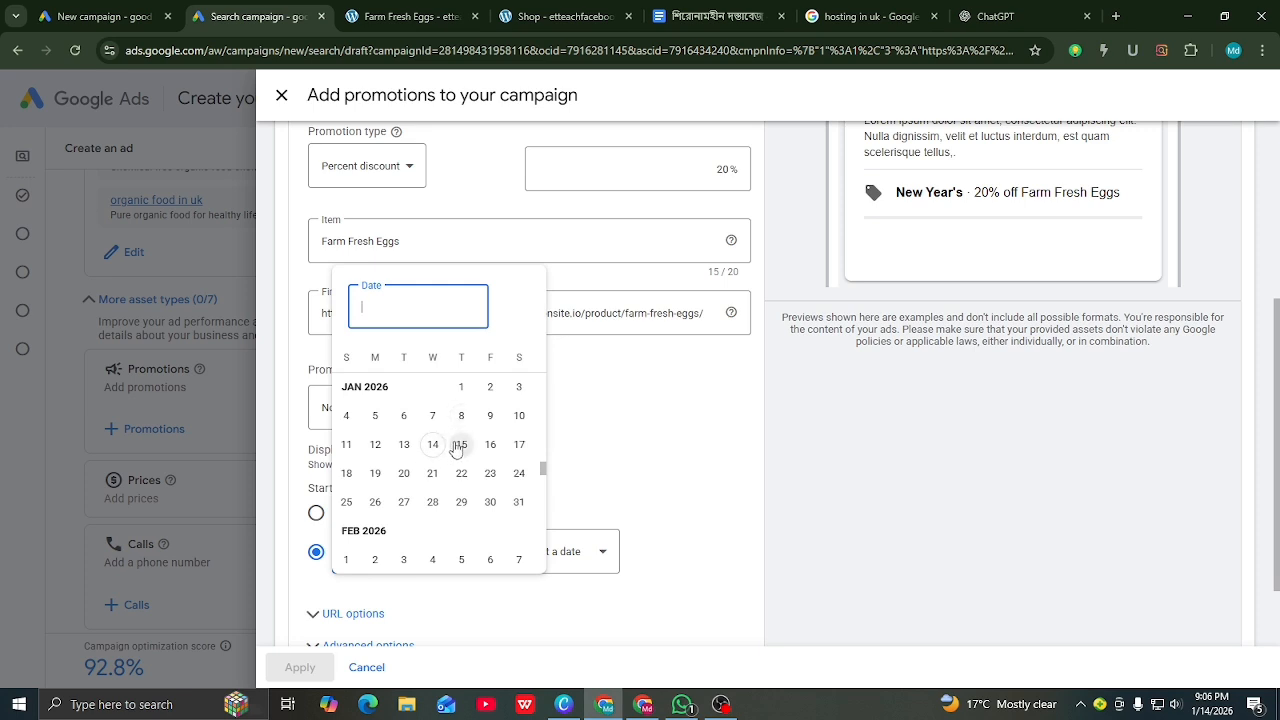
pyautogui.click(458, 446)
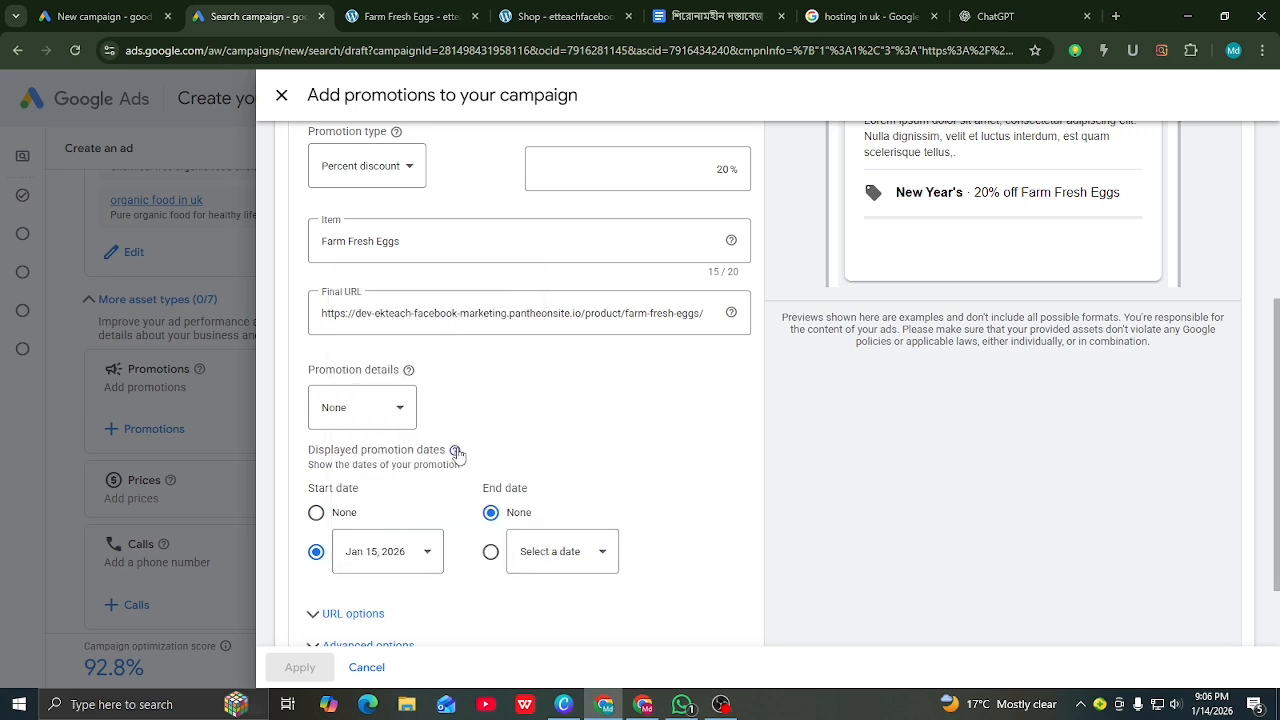
pyautogui.click(430, 557)
pyautogui.click(490, 551)
pyautogui.click(490, 553)
pyautogui.click(593, 554)
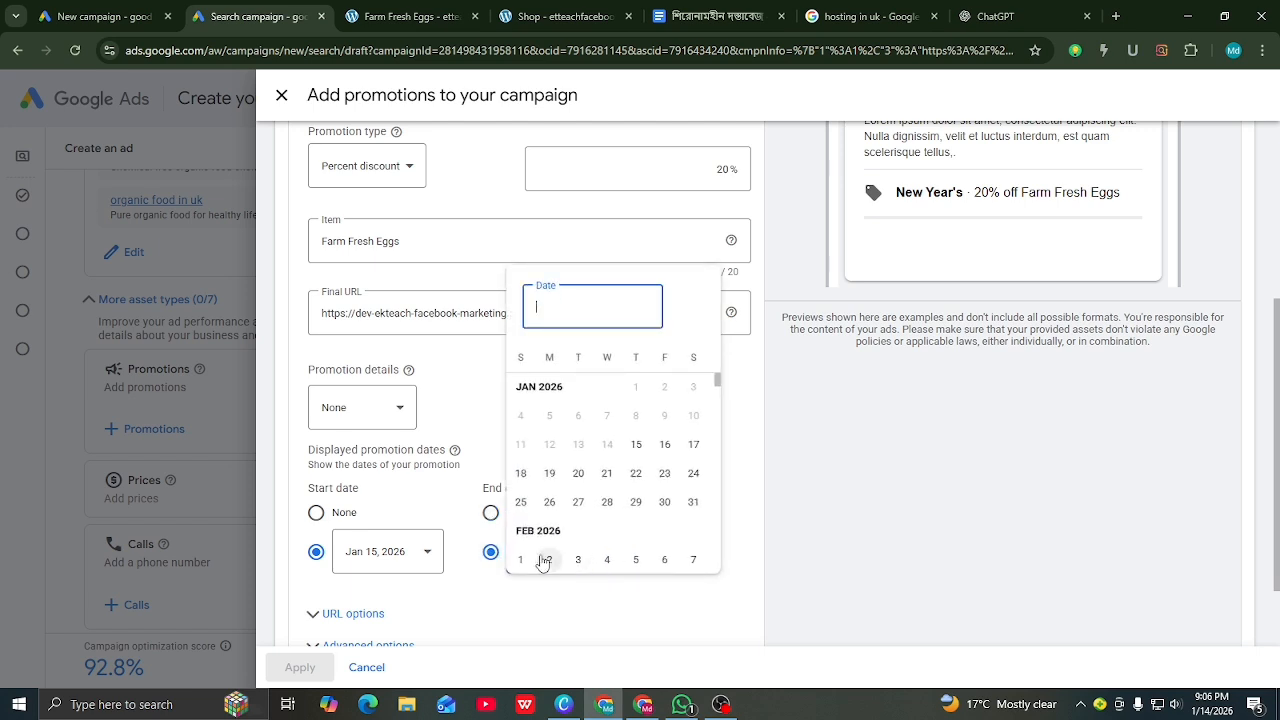
pyautogui.click(664, 502)
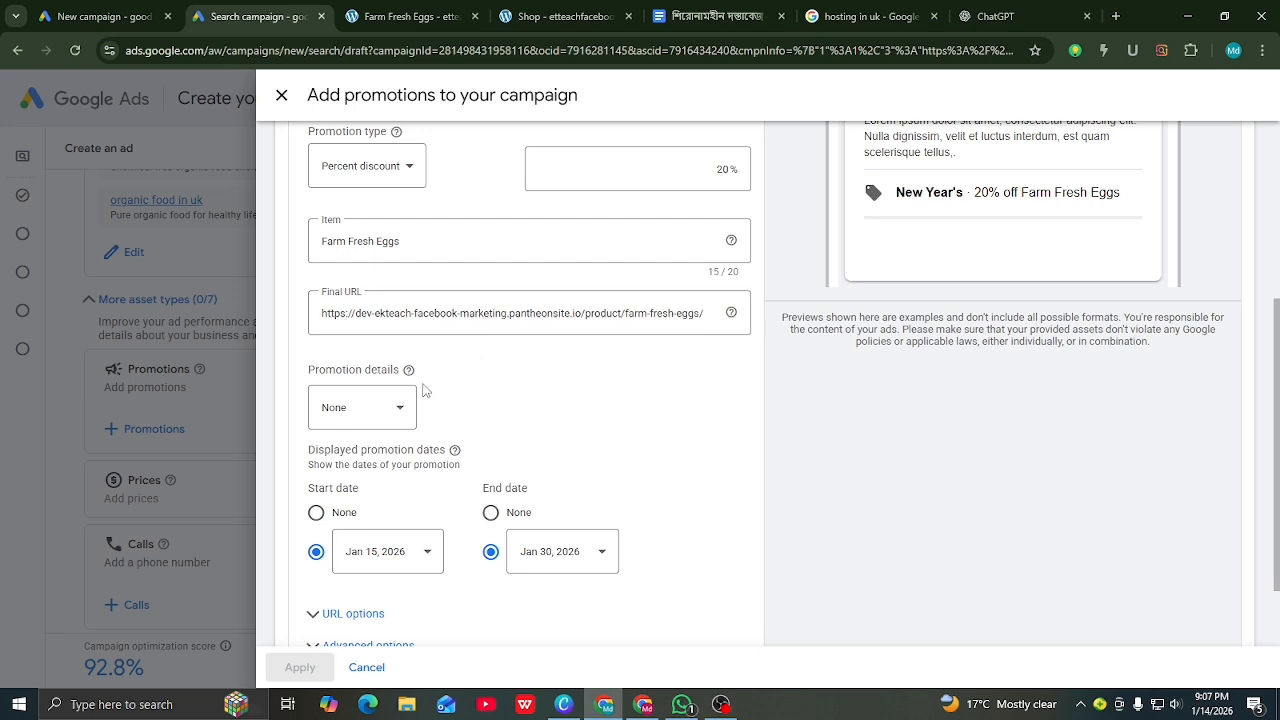
pyautogui.scroll(-2, 424, 390)
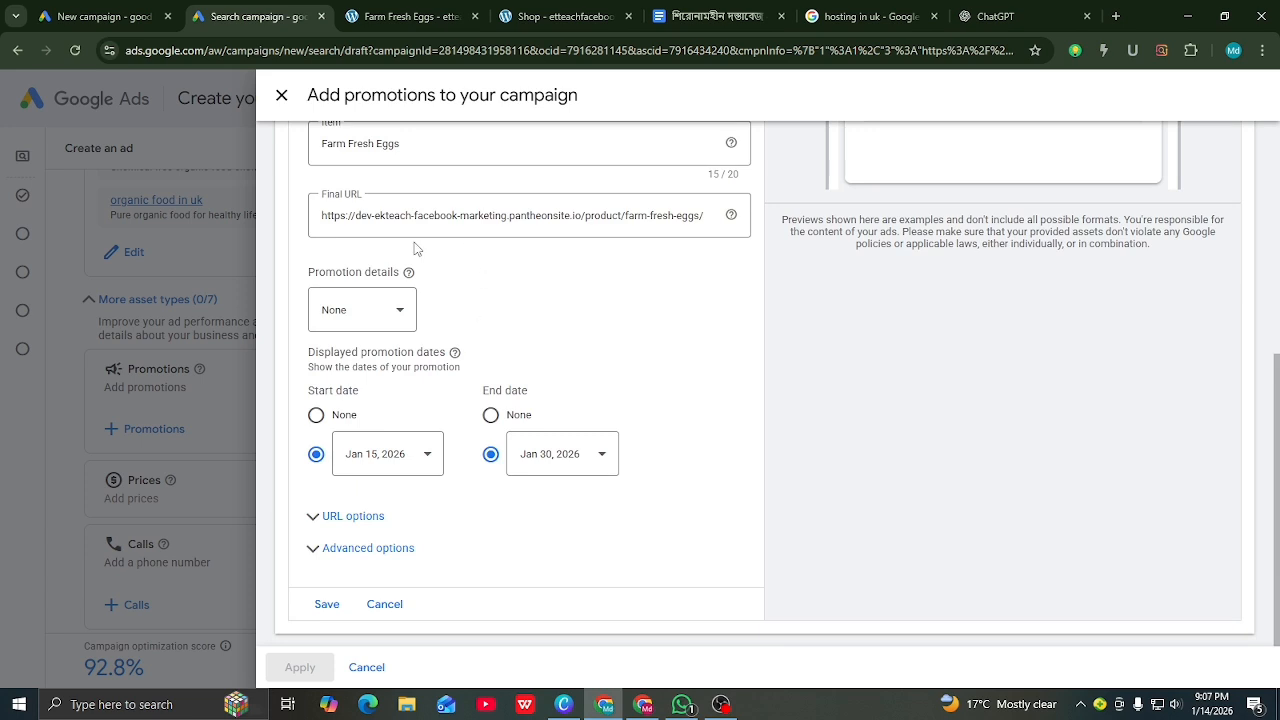
# Step: Save the Farm Fresh Eggs promotion and apply it to the campaign's ad
pyautogui.click(328, 605)
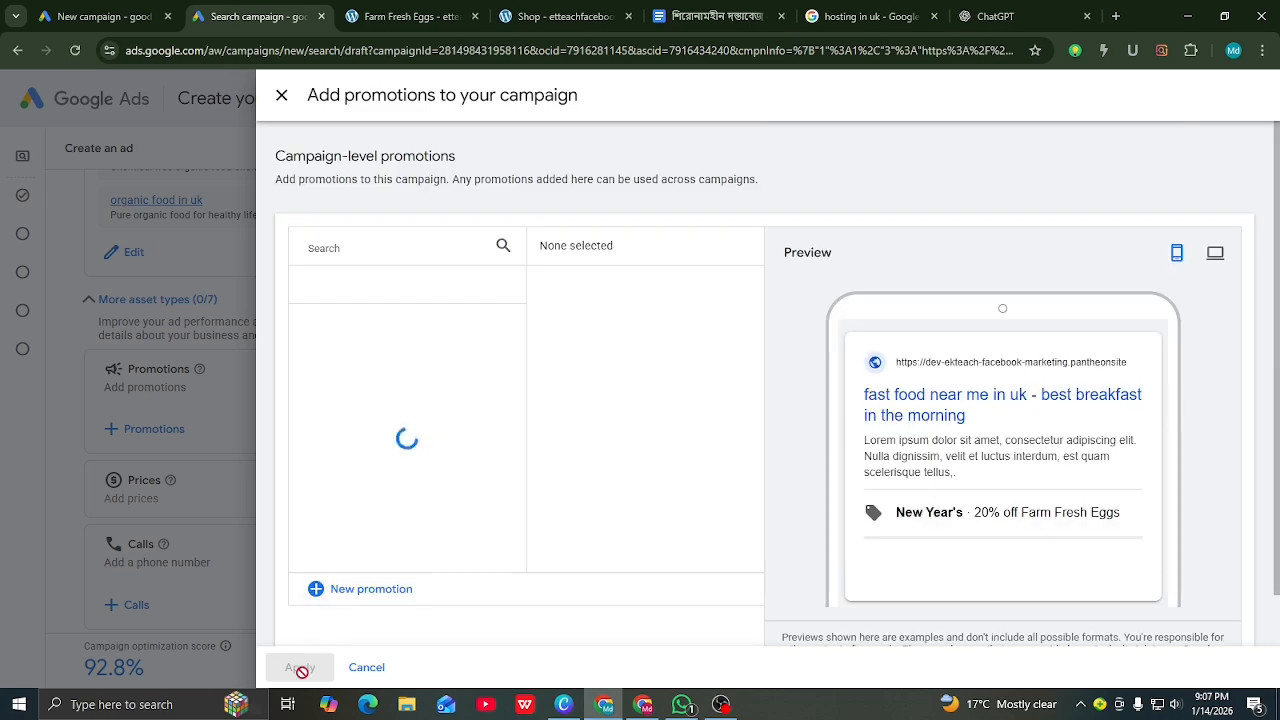
pyautogui.click(302, 670)
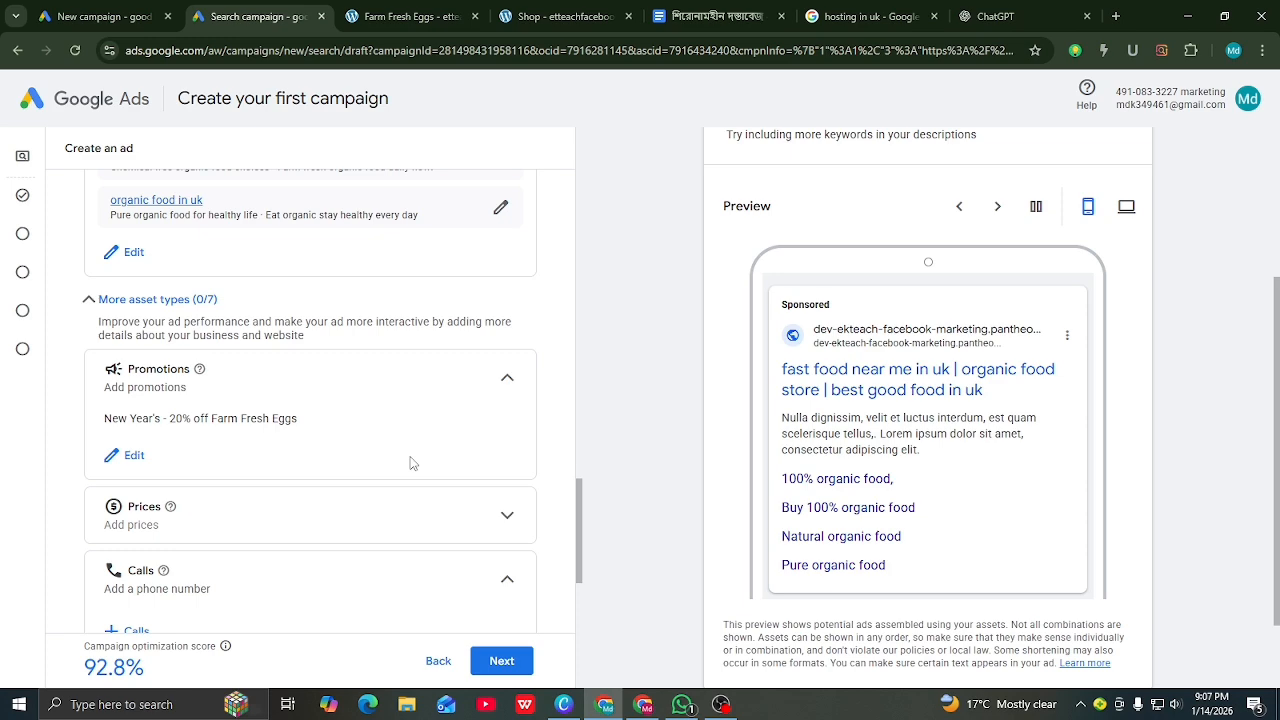
pyautogui.scroll(4, 410, 463)
pyautogui.scroll(3, 908, 440)
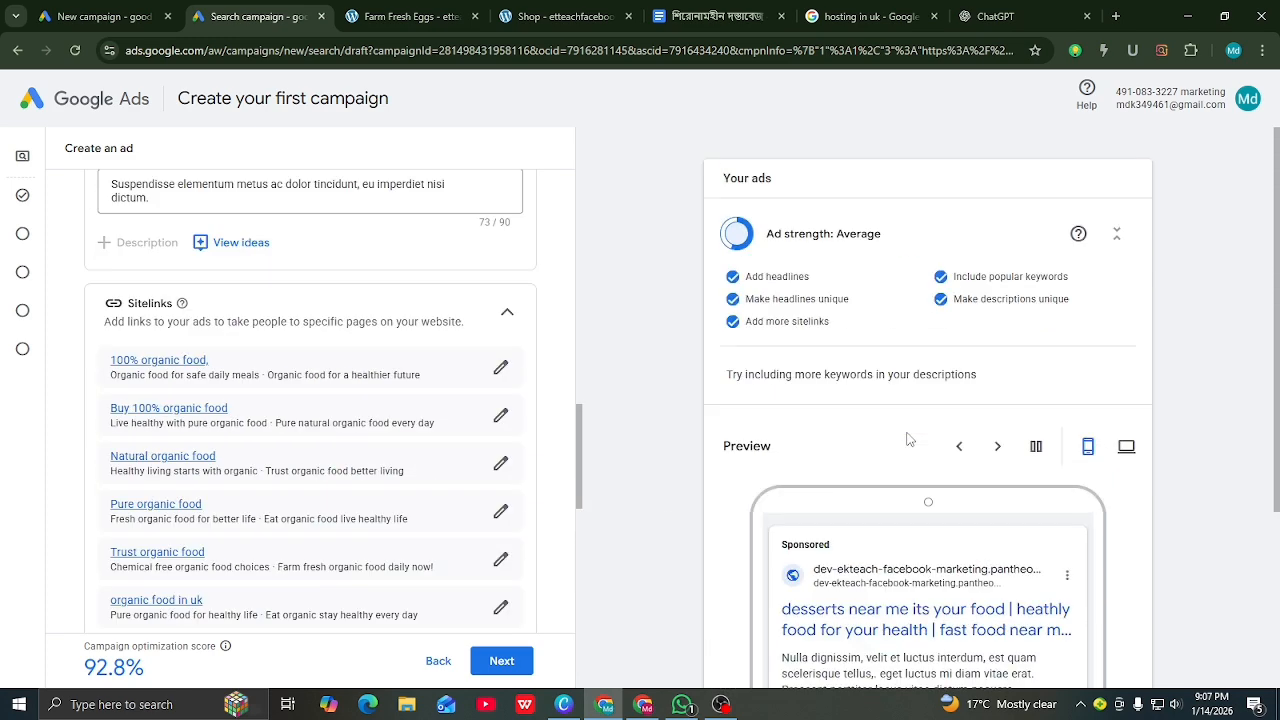
pyautogui.scroll(-3, 908, 440)
pyautogui.scroll(-4, 386, 434)
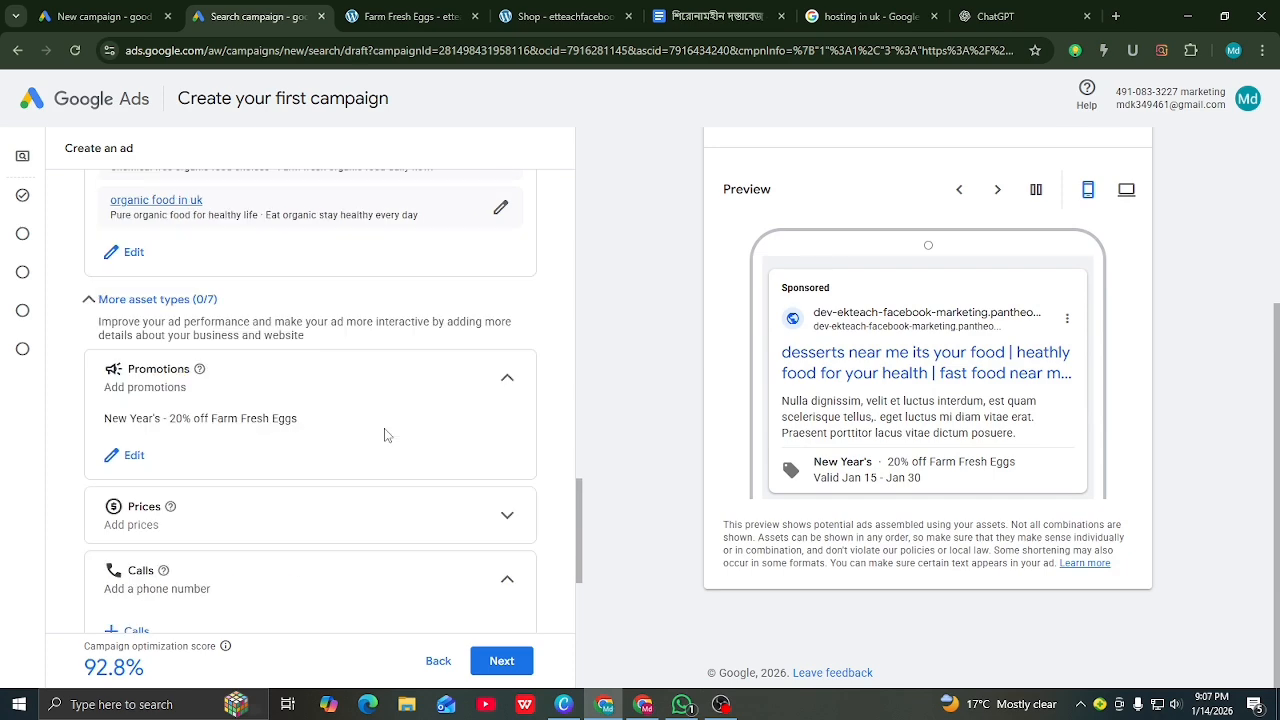
pyautogui.scroll(-1, 388, 435)
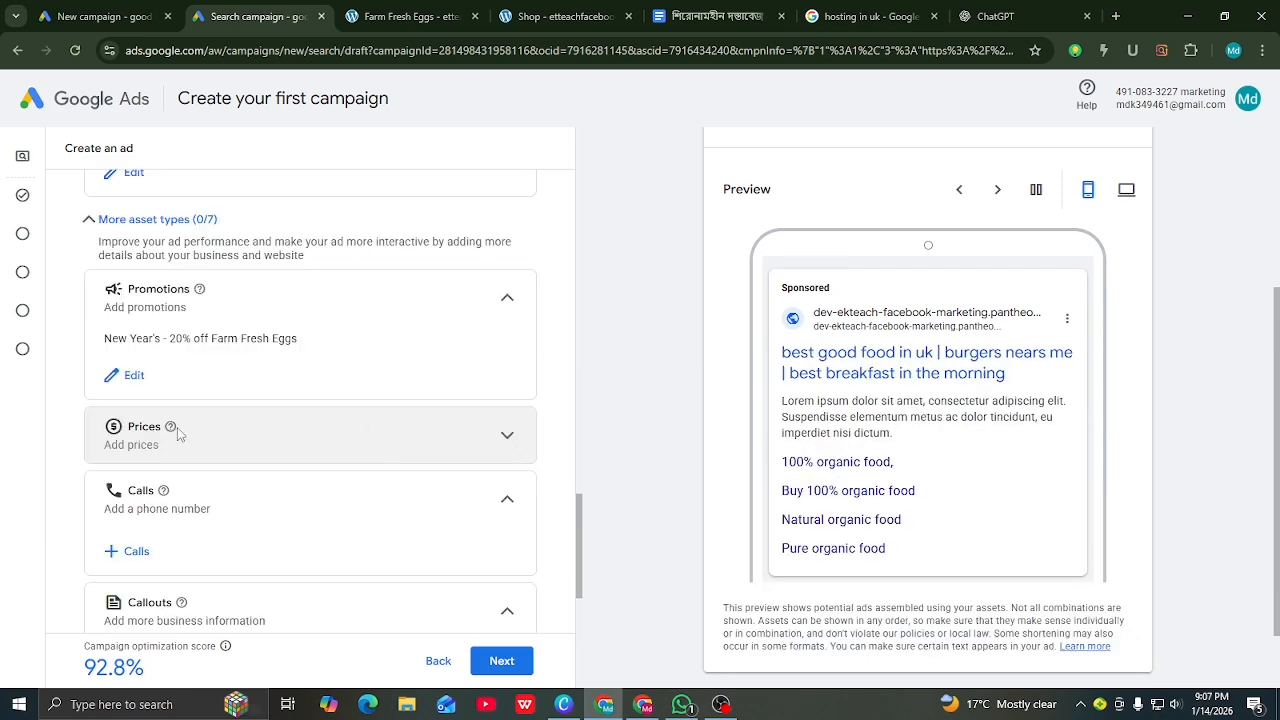
# Step: Start a price asset with English language, Brands type and an Average price qualifier
pyautogui.click(507, 435)
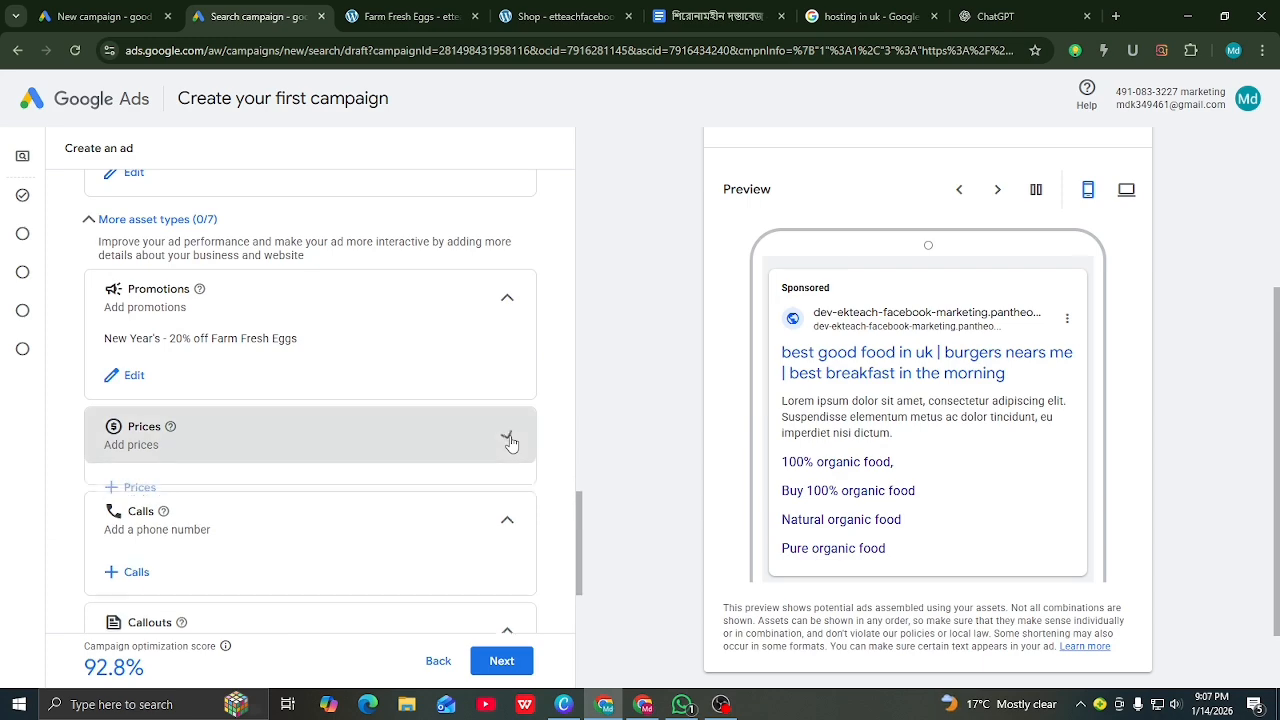
pyautogui.click(133, 487)
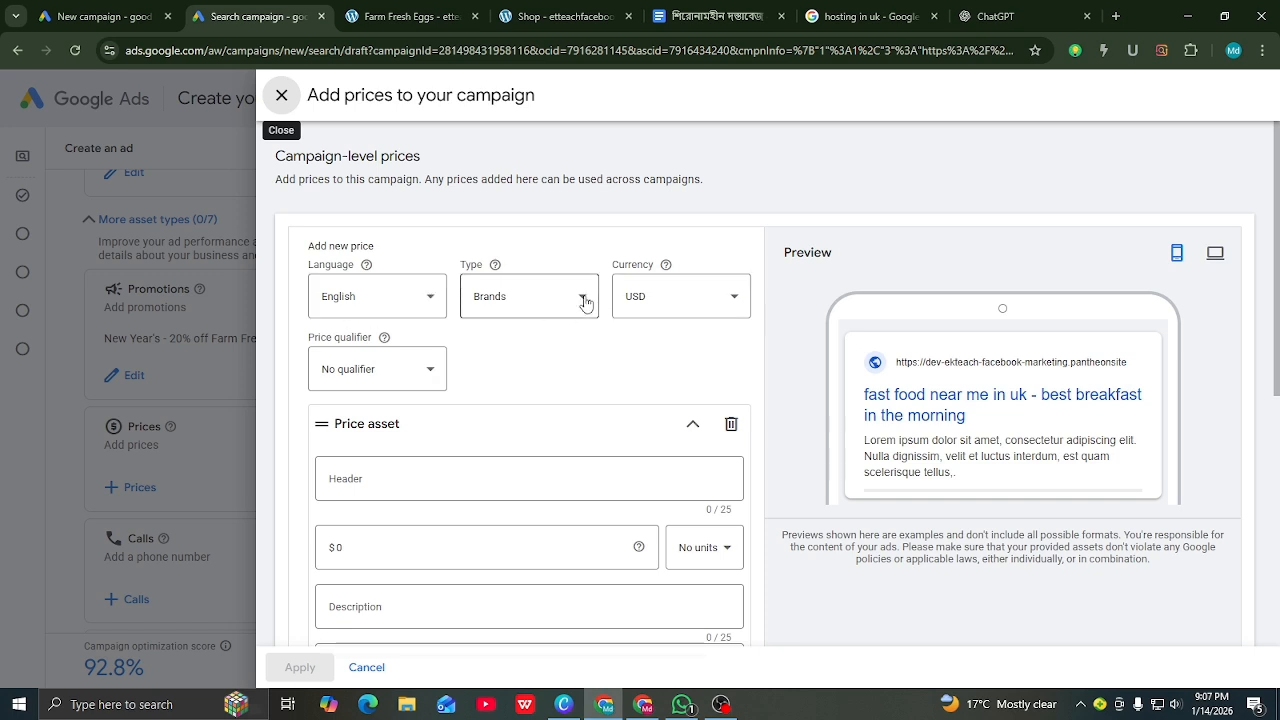
pyautogui.click(427, 304)
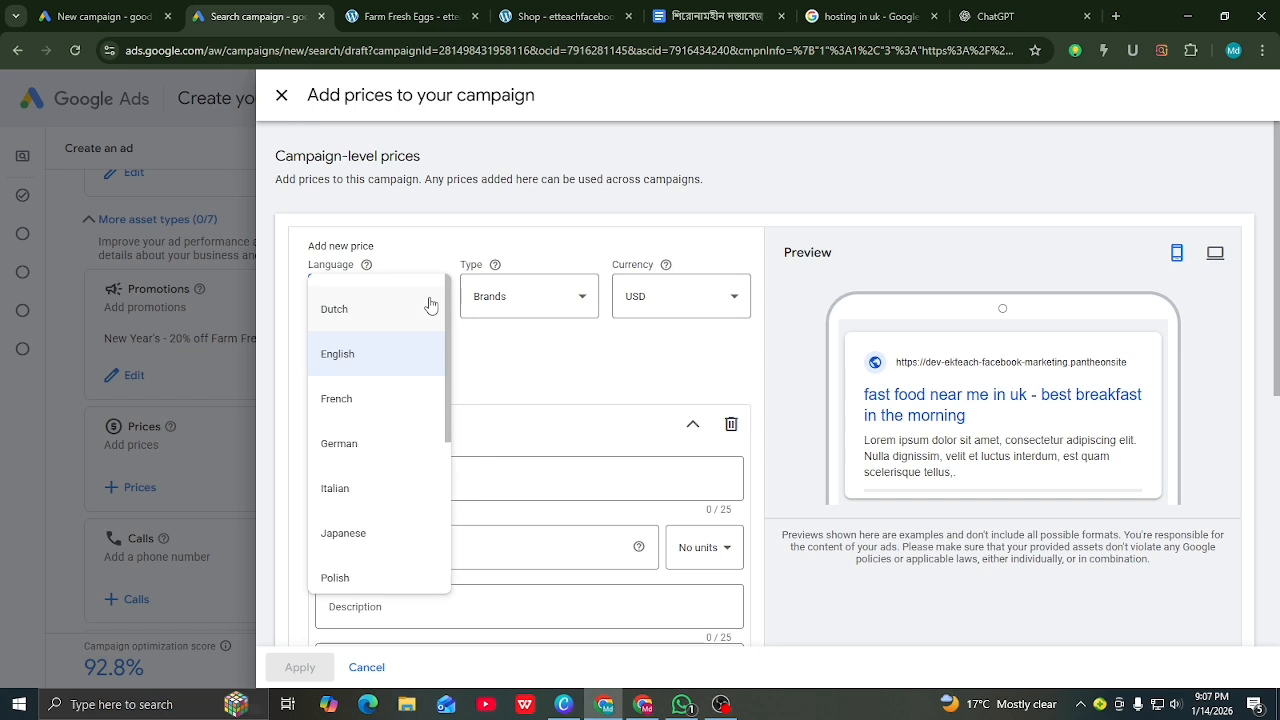
pyautogui.click(348, 359)
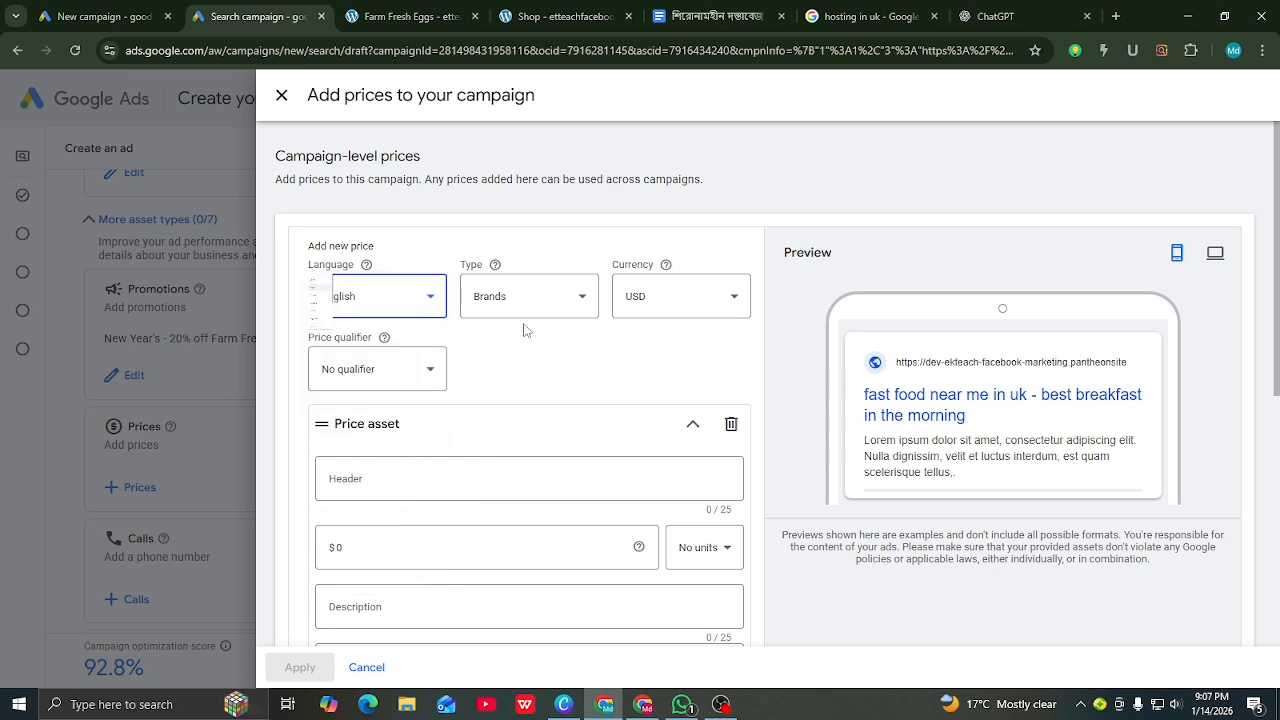
pyautogui.click(586, 303)
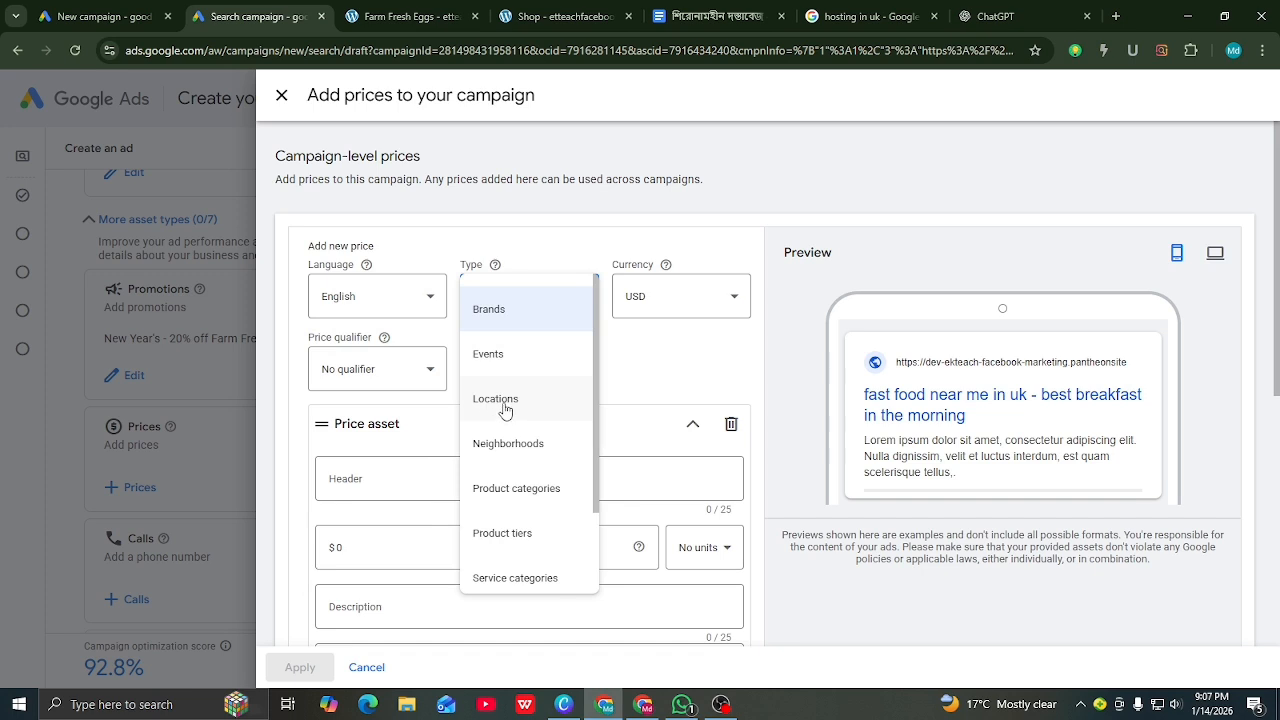
pyautogui.click(490, 312)
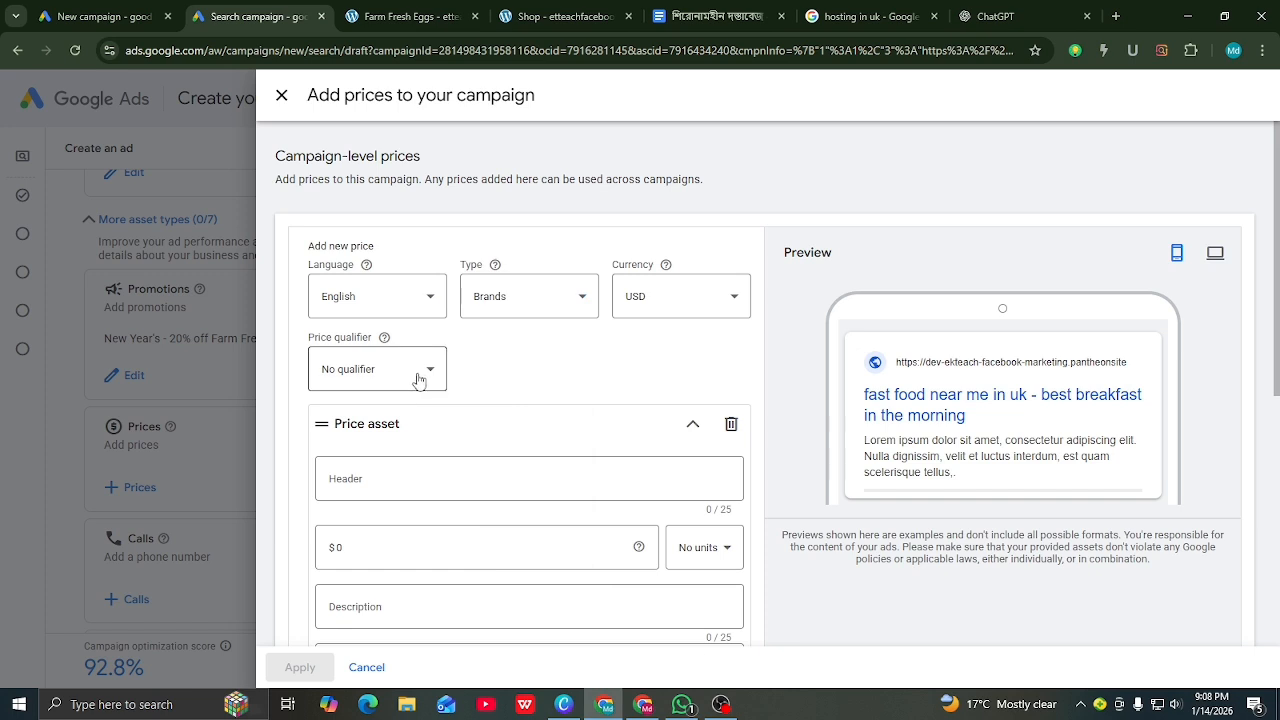
pyautogui.click(430, 373)
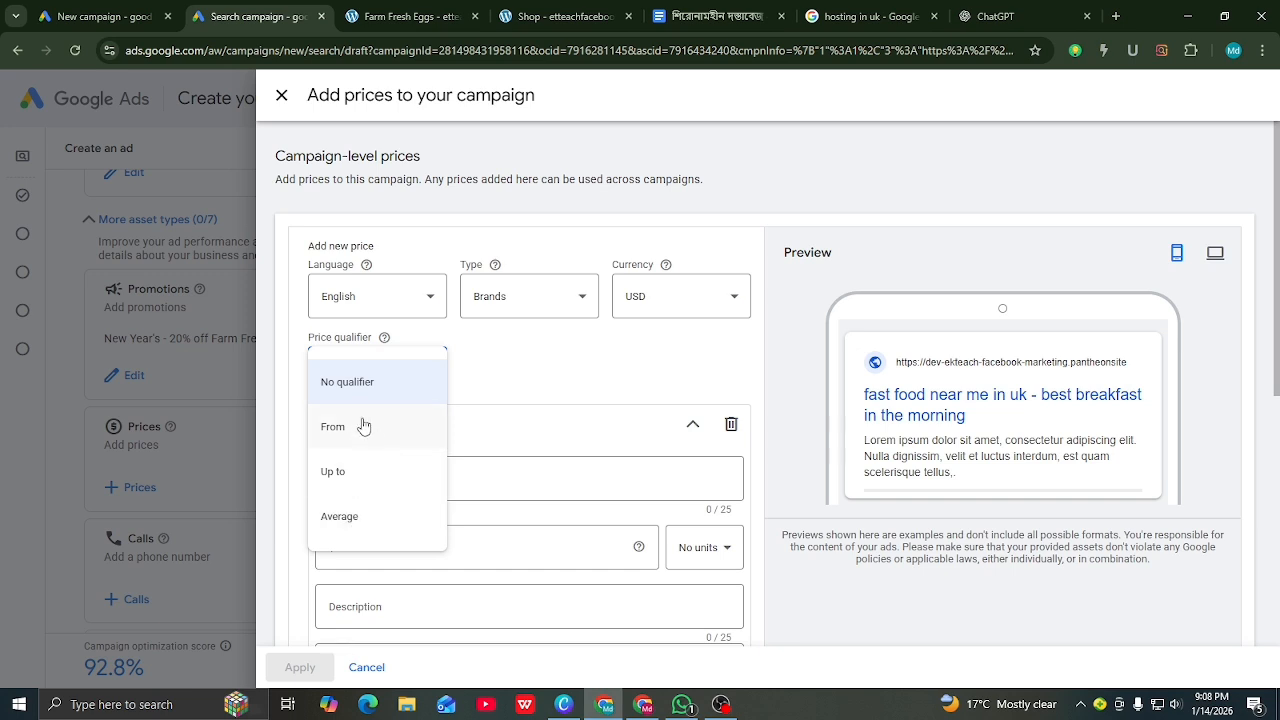
pyautogui.click(346, 520)
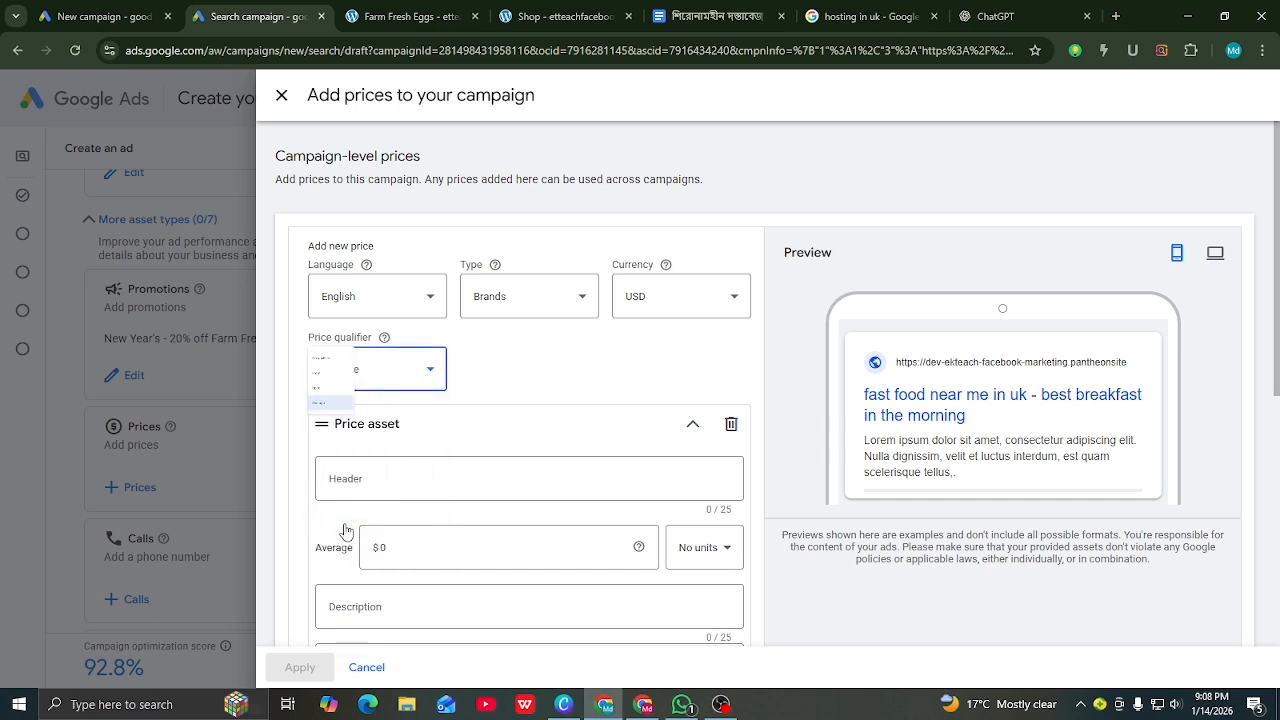
pyautogui.scroll(-1, 380, 425)
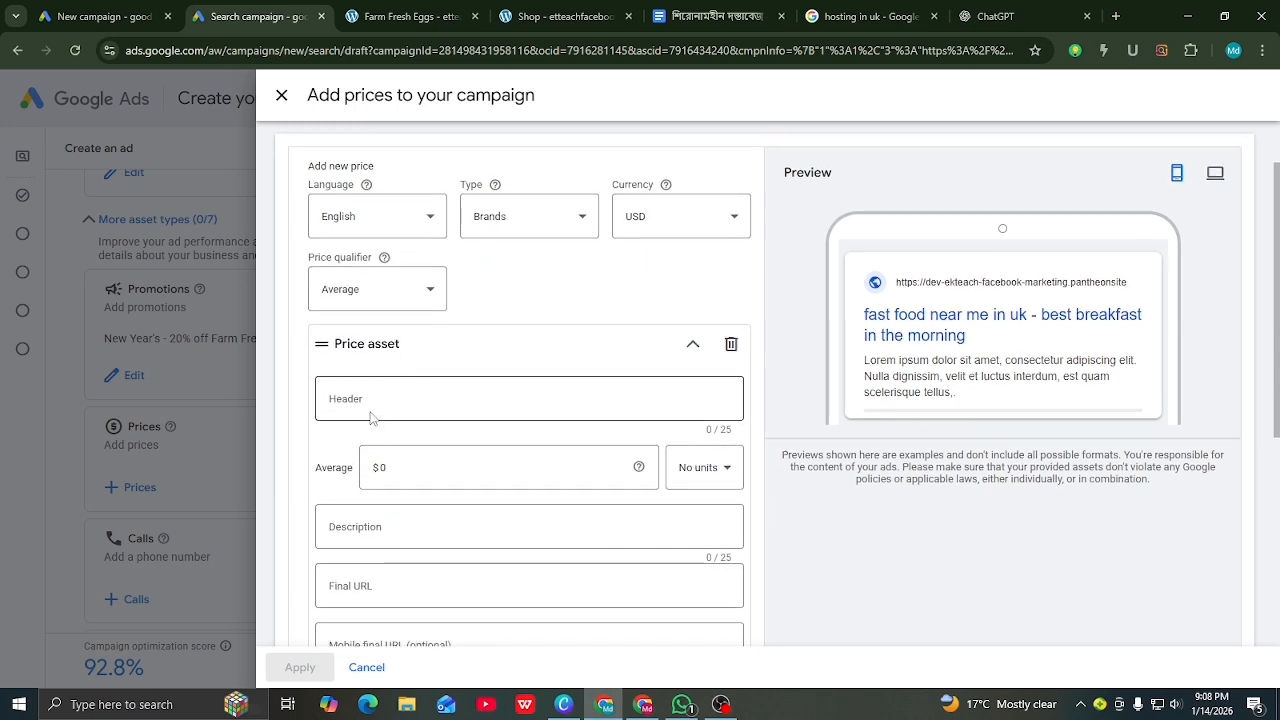
pyautogui.click(374, 401)
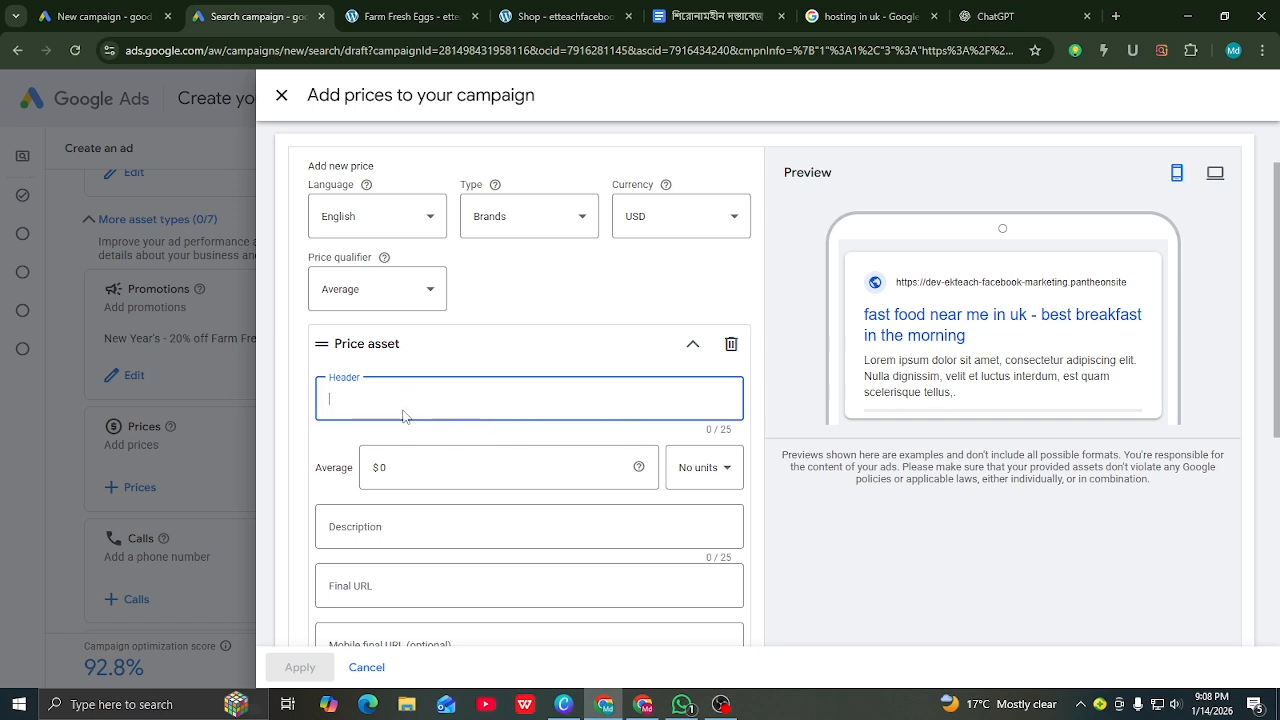
# Step: Paste Farm Fresh Eggs from the product page as the price header
pyautogui.click(400, 16)
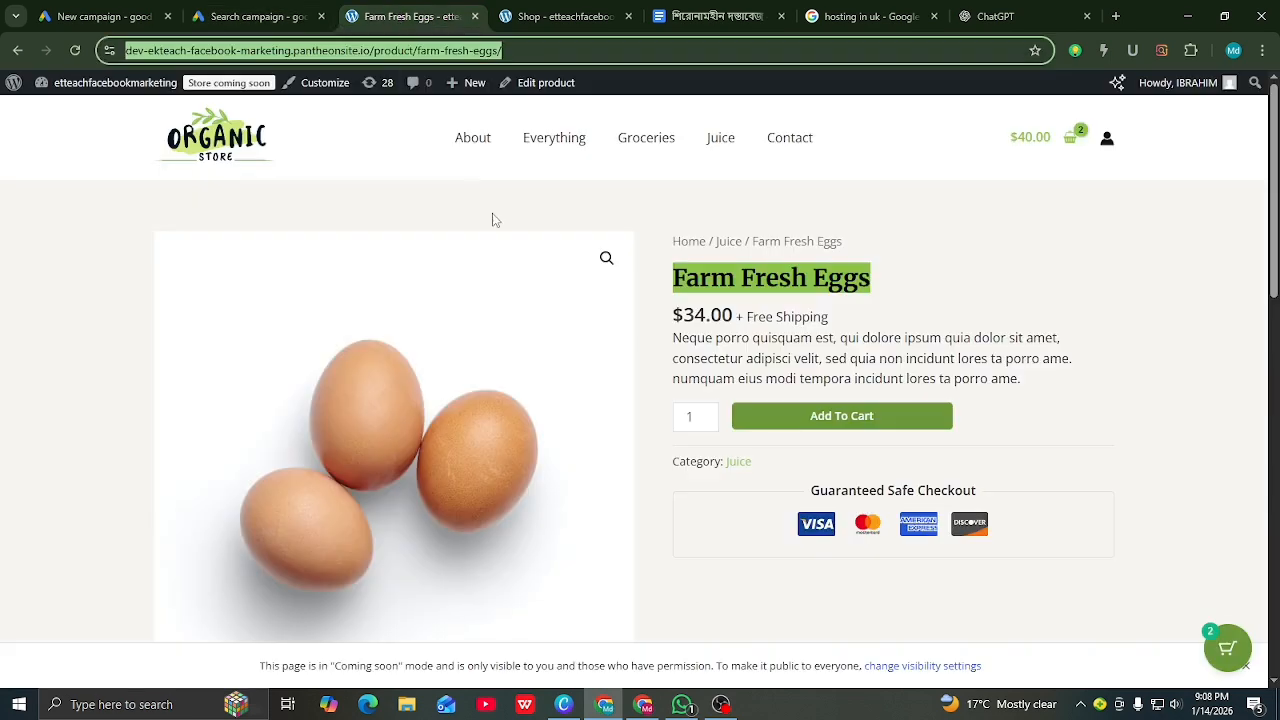
pyautogui.rightClick(751, 286)
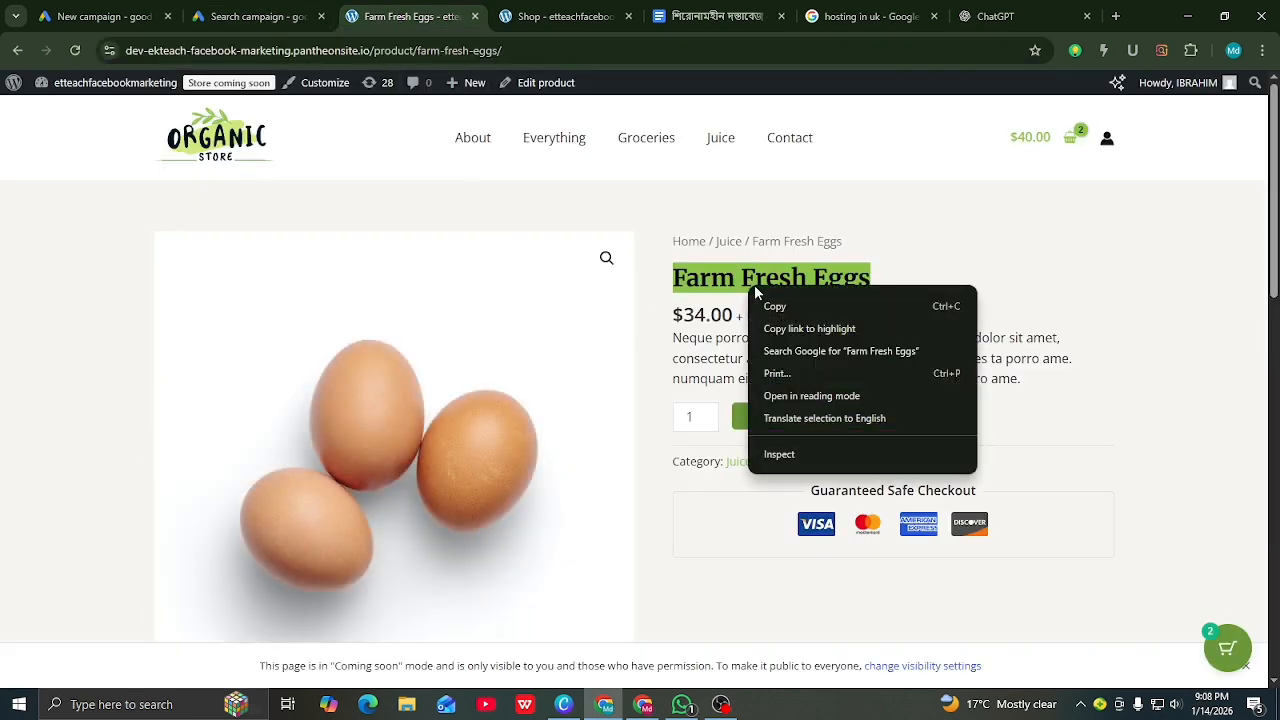
pyautogui.click(775, 306)
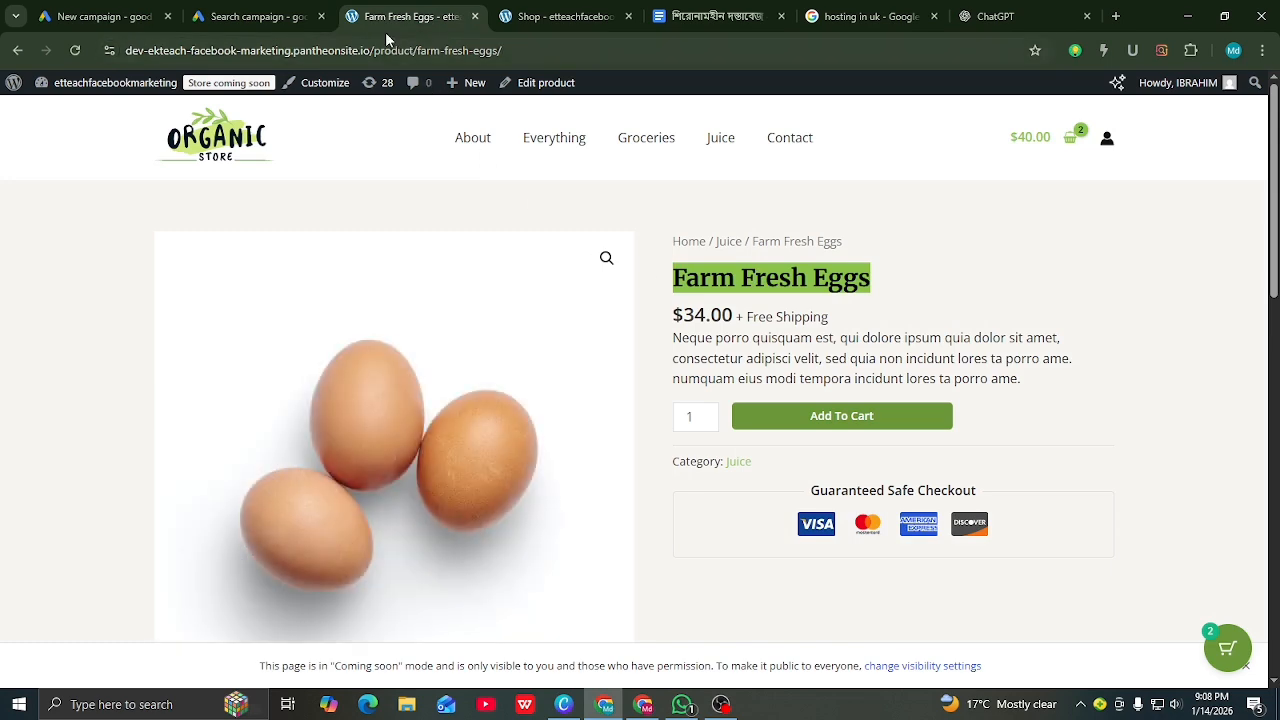
pyautogui.click(252, 16)
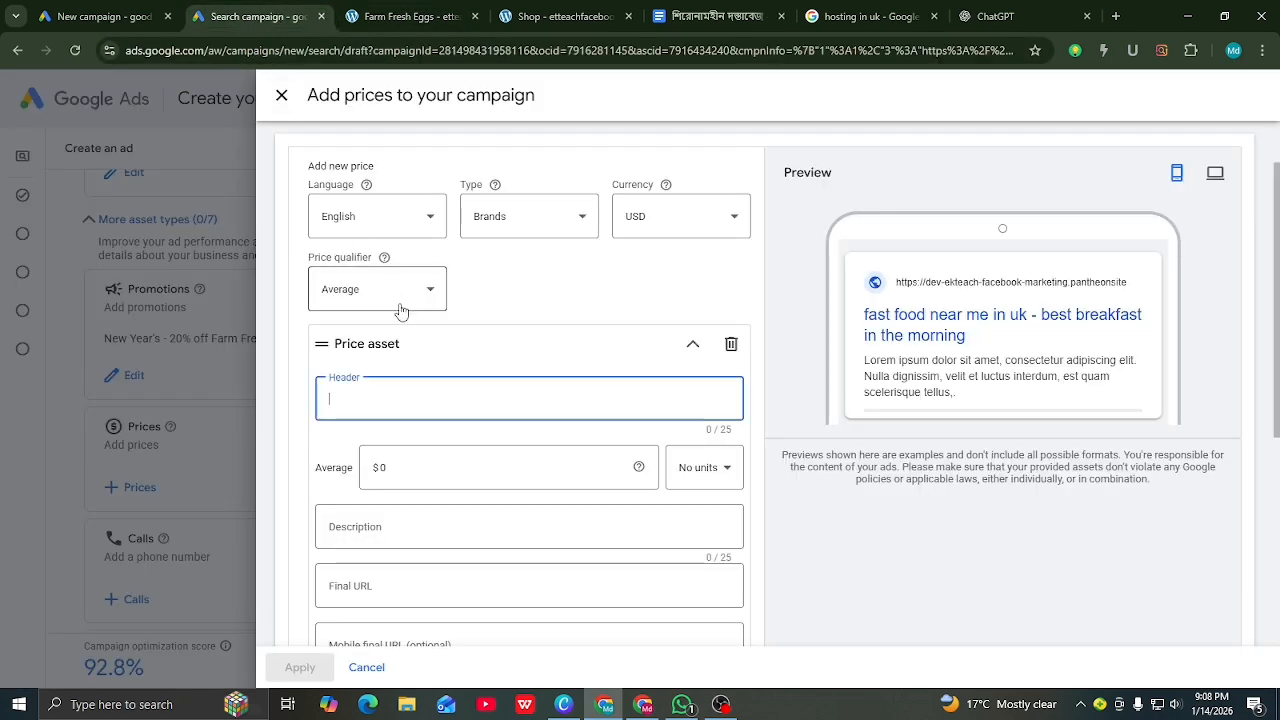
pyautogui.rightClick(355, 401)
pyautogui.click(388, 216)
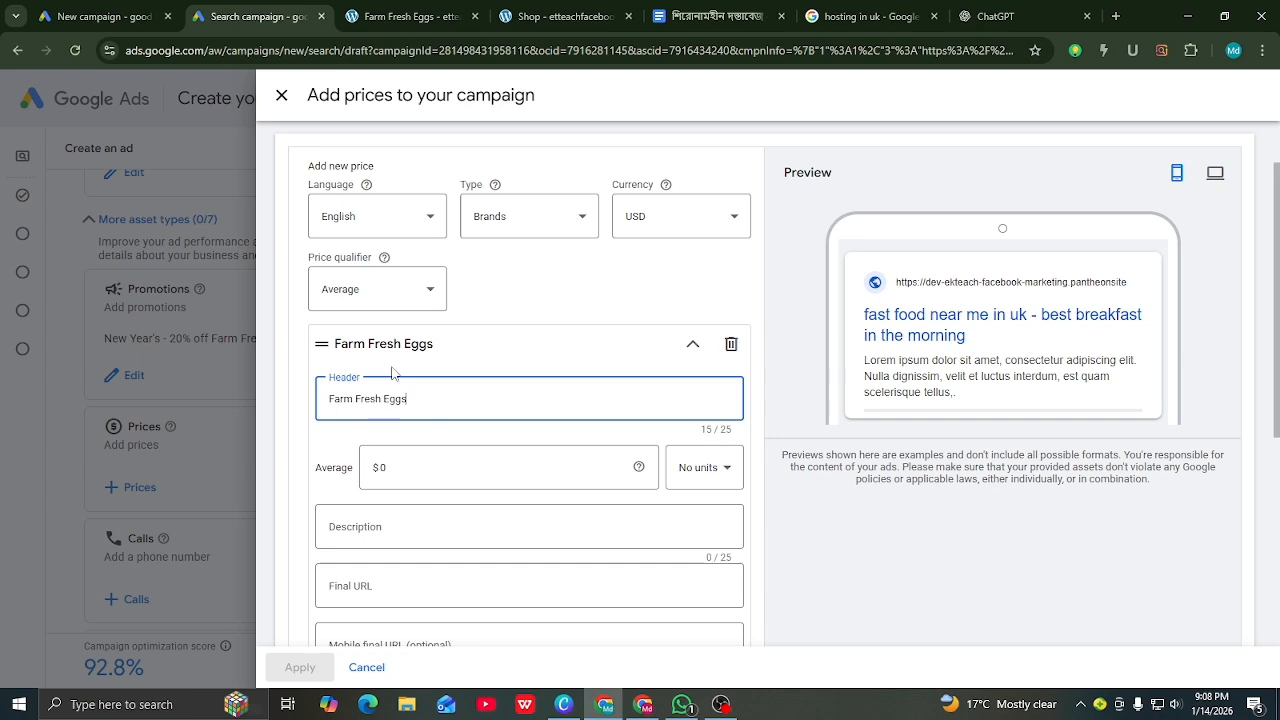
# Step: Enter $34 as the item's price and change the qualifier to No qualifier
pyautogui.click(423, 467)
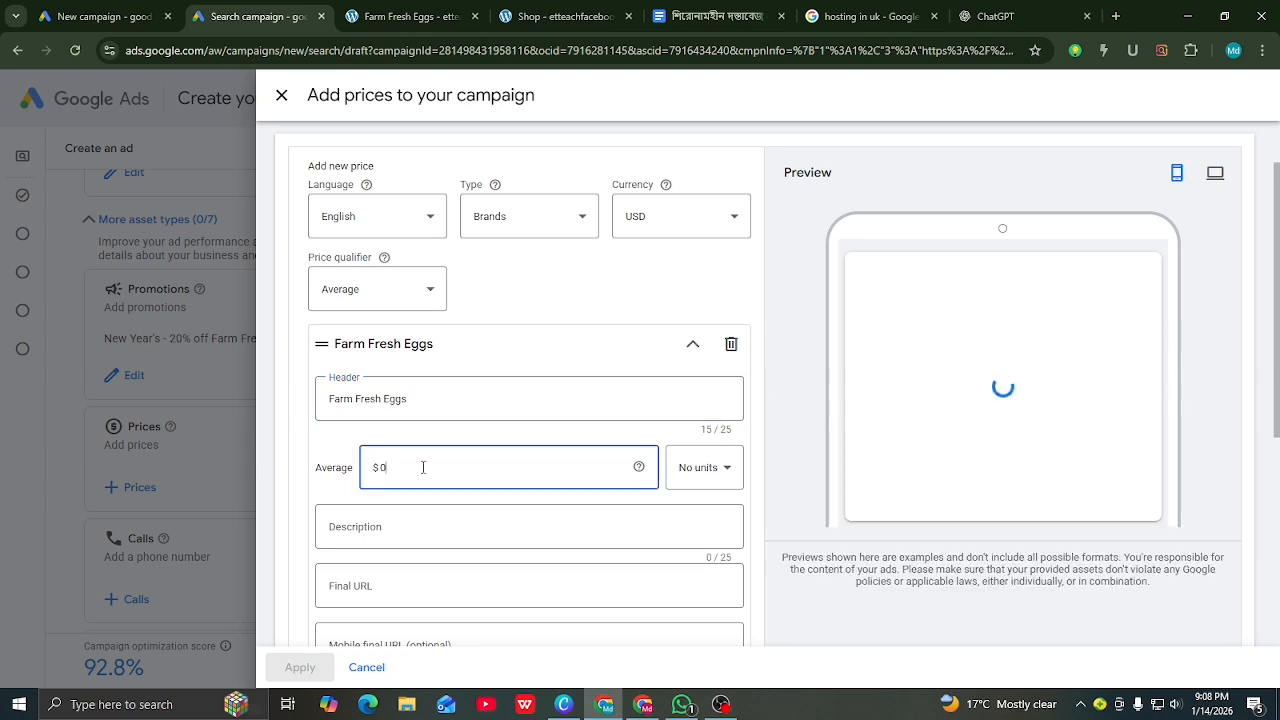
pyautogui.click(378, 21)
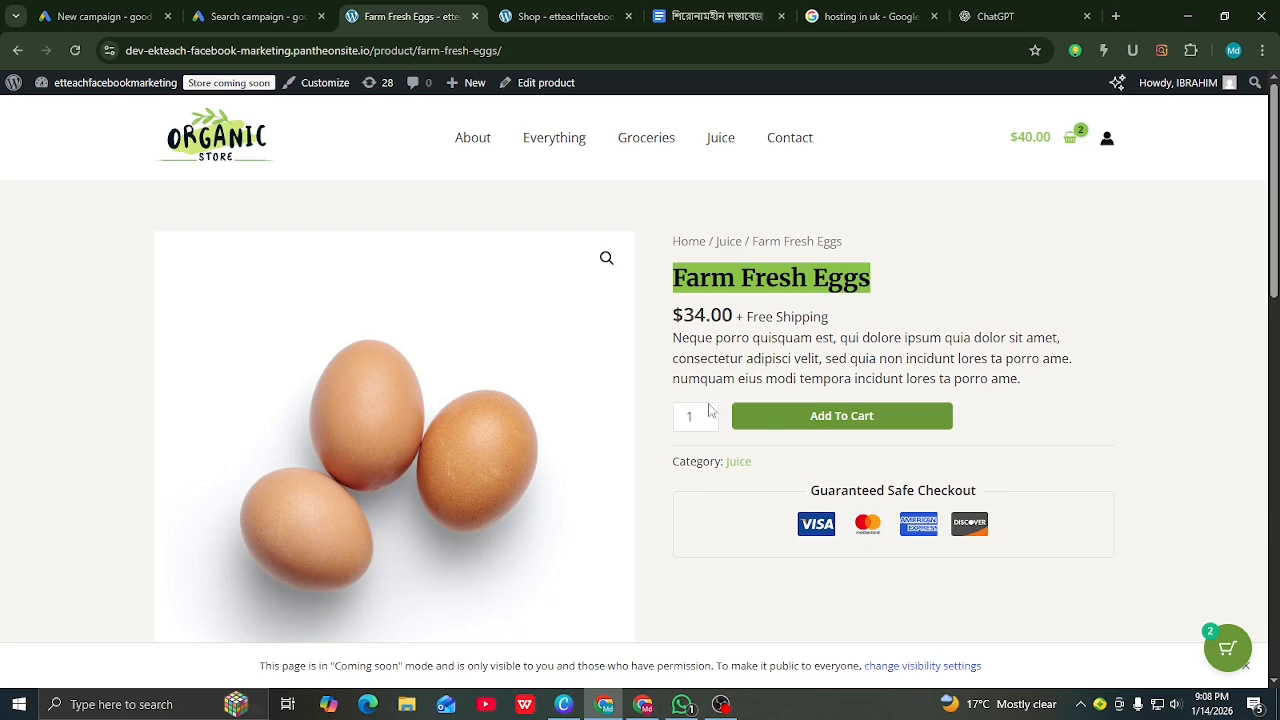
pyautogui.click(255, 16)
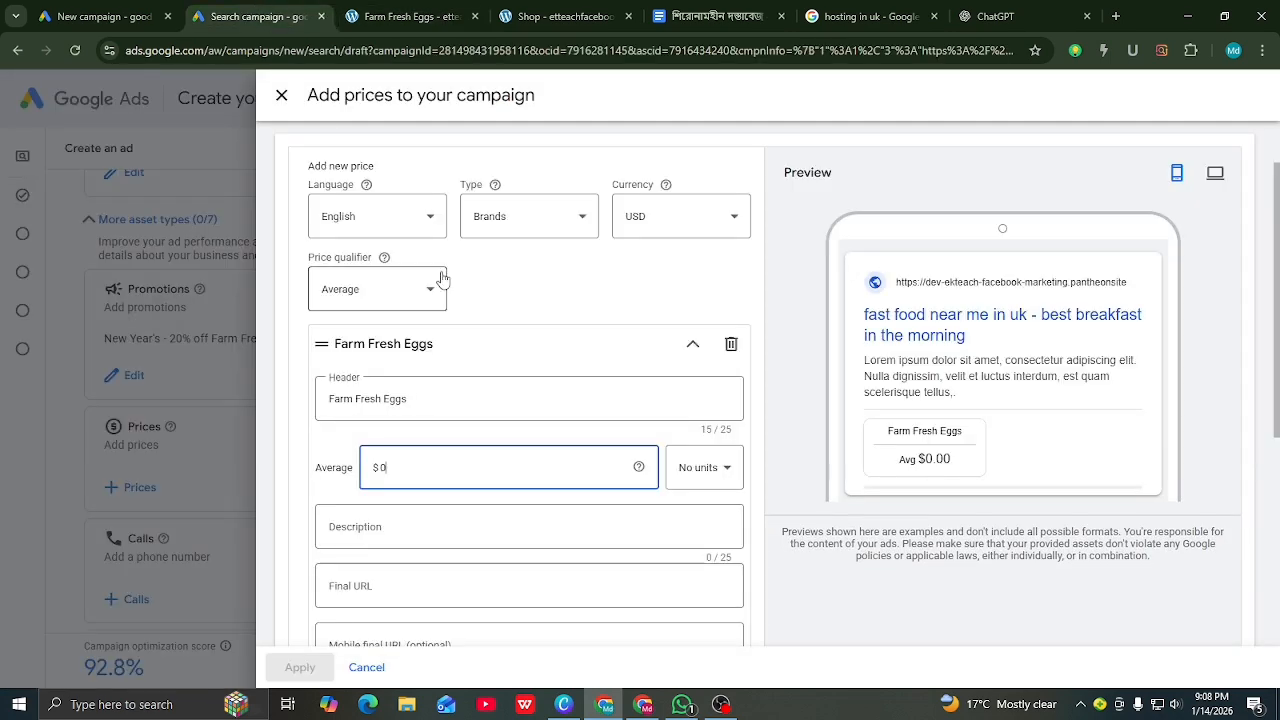
pyautogui.press('BackSpace')
pyautogui.write('34')
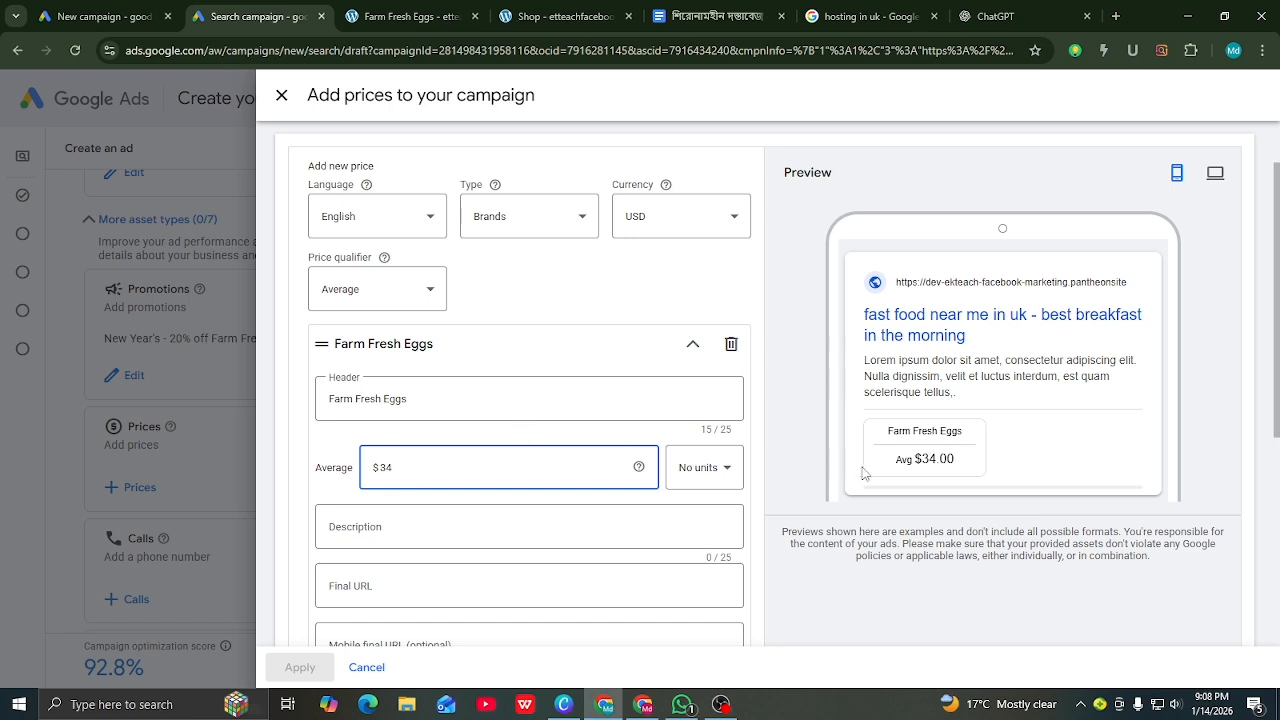
pyautogui.click(431, 298)
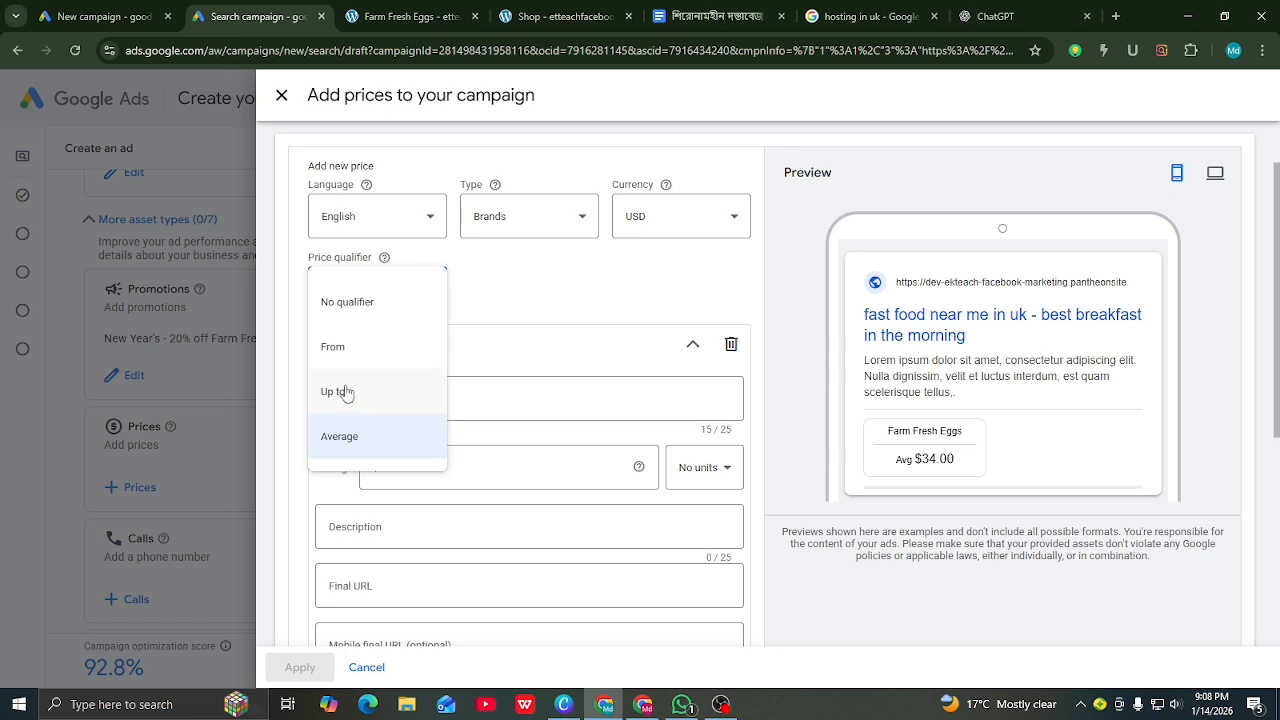
pyautogui.click(341, 314)
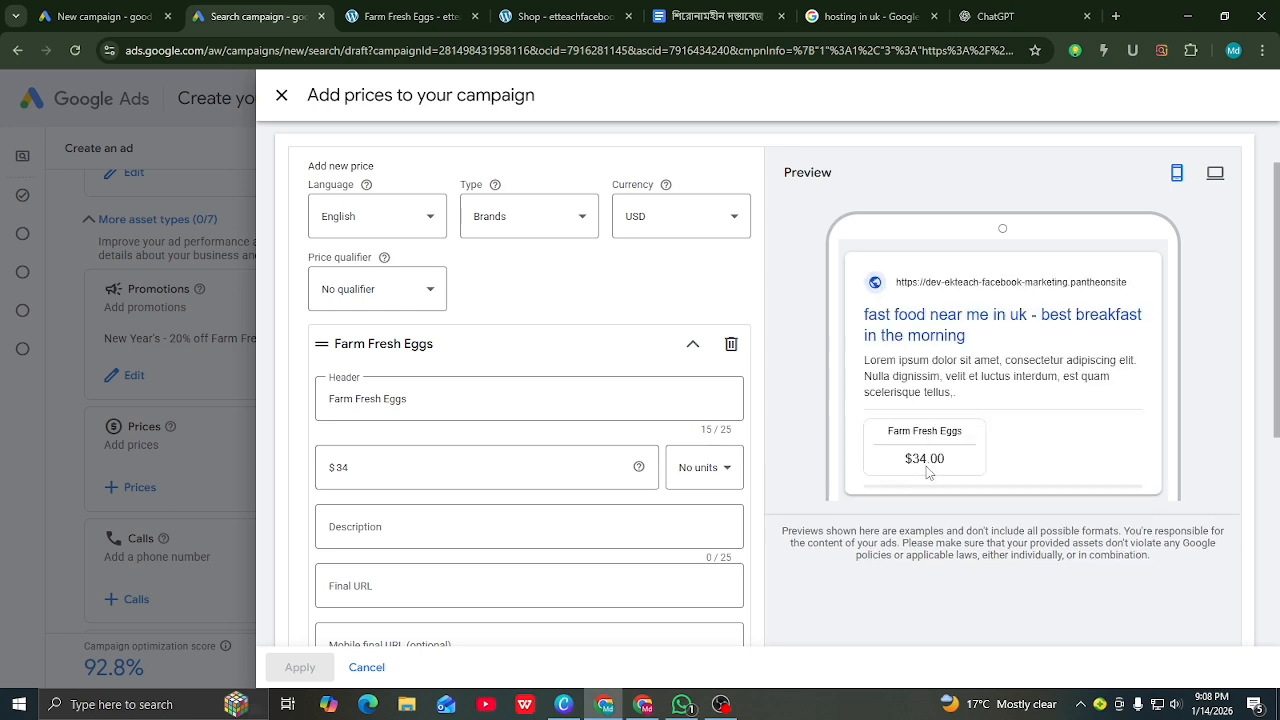
pyautogui.scroll(-1, 545, 471)
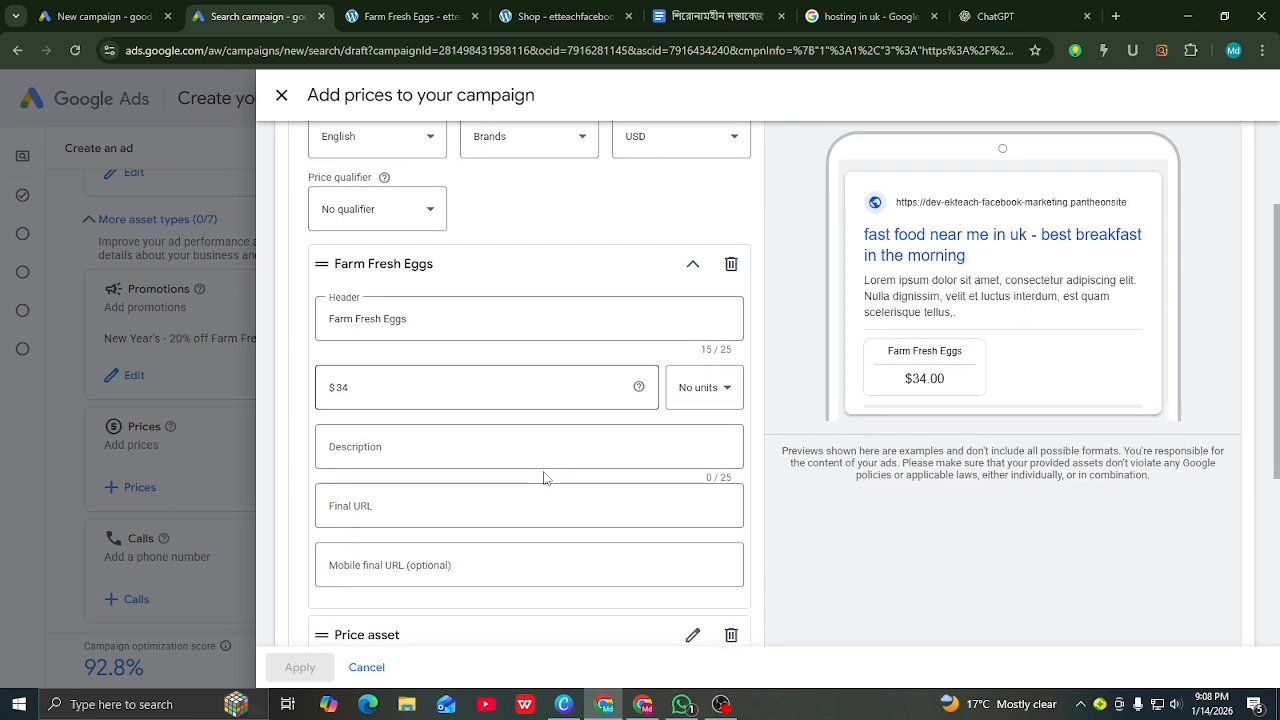
pyautogui.click(411, 450)
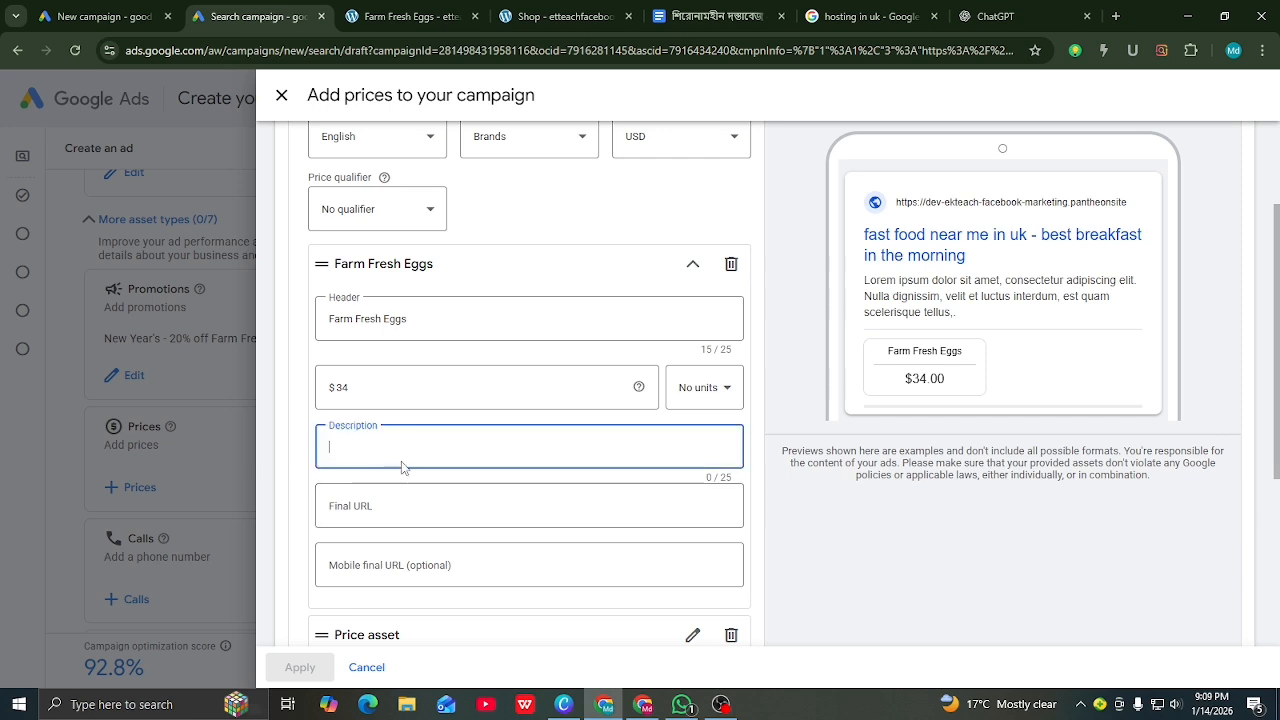
pyautogui.click(992, 16)
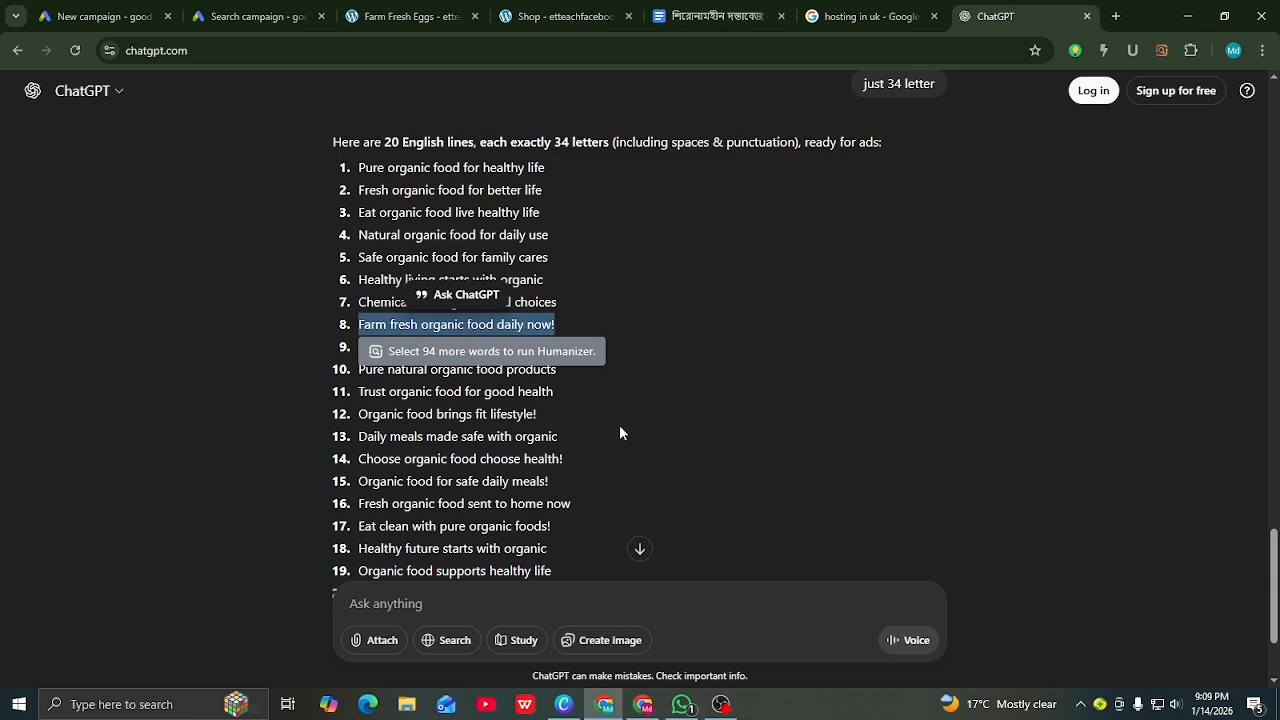
# Step: Copy the ChatGPT line 'Organic food supports healthy life' for the price description
pyautogui.scroll(-2, 619, 432)
pyautogui.click(313, 434)
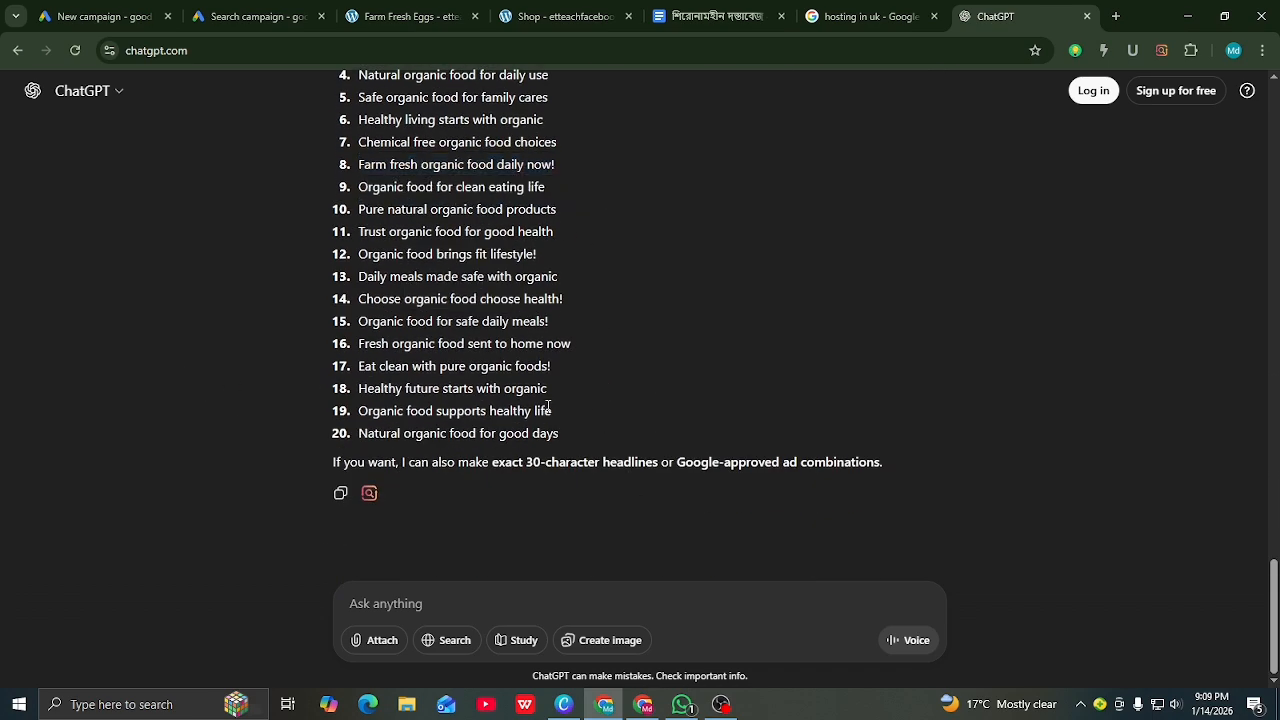
pyautogui.moveTo(551, 410); pyautogui.dragTo(357, 424)
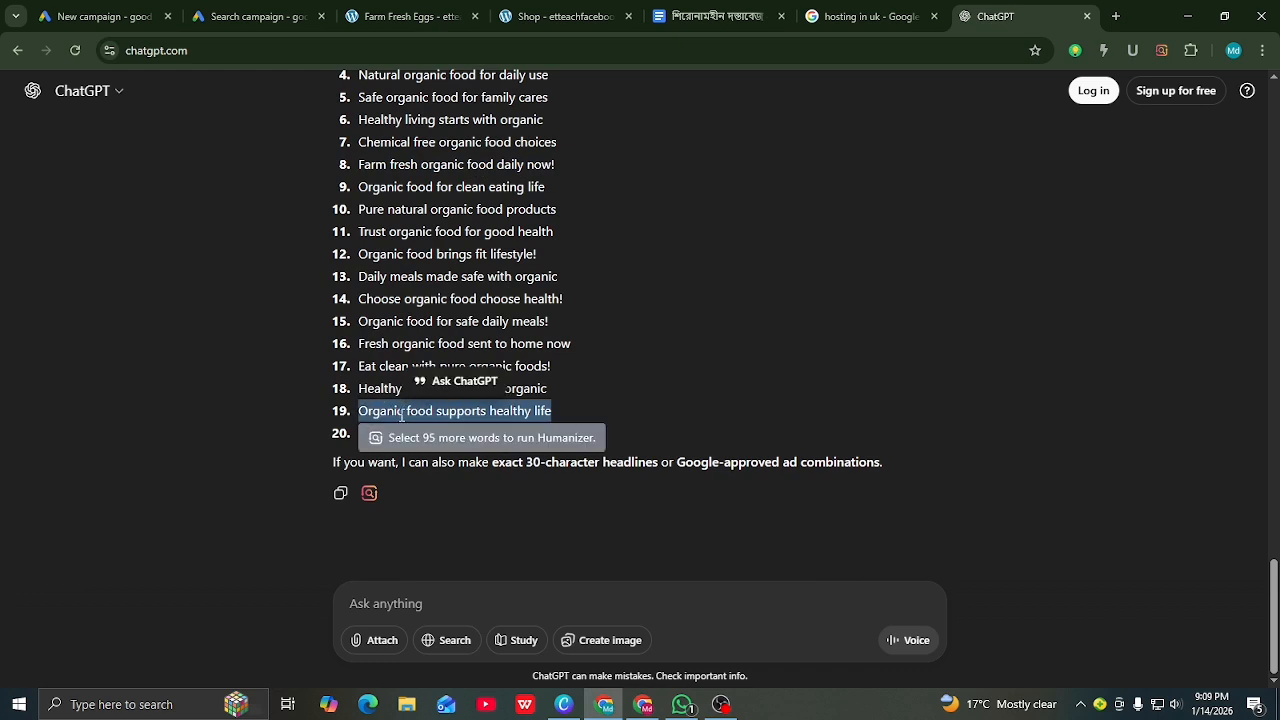
pyautogui.rightClick(401, 422)
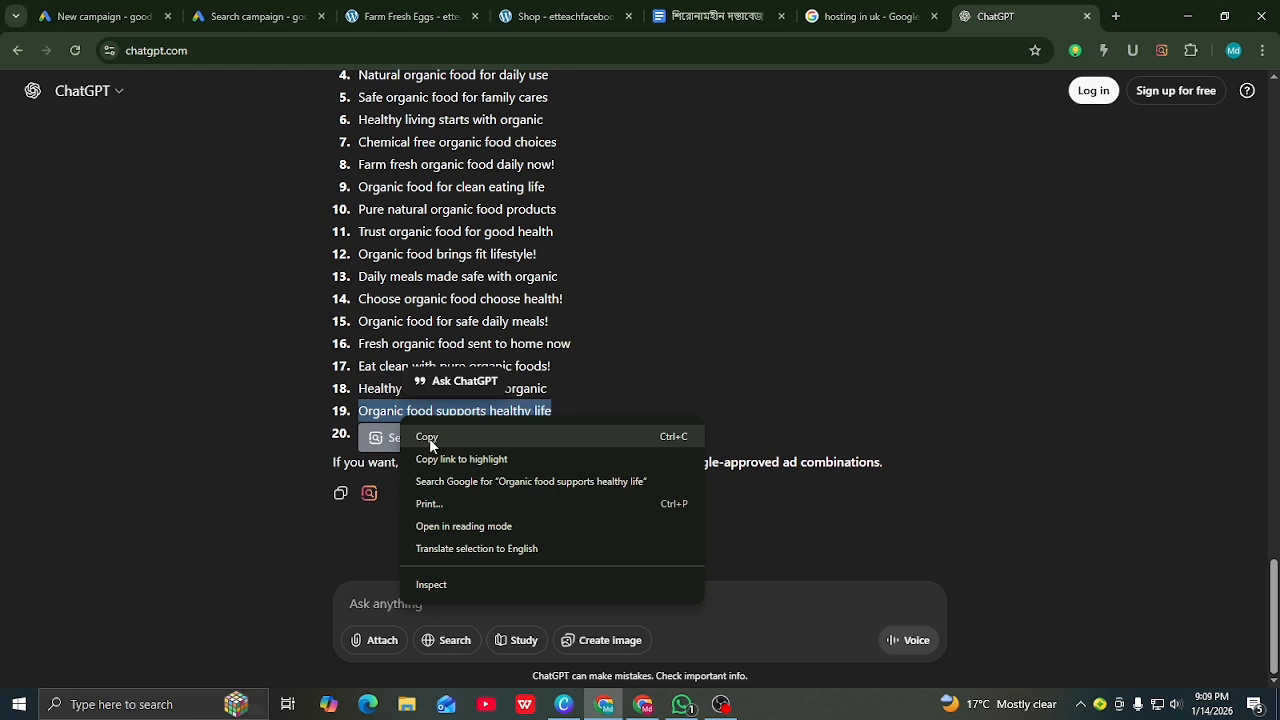
pyautogui.click(430, 438)
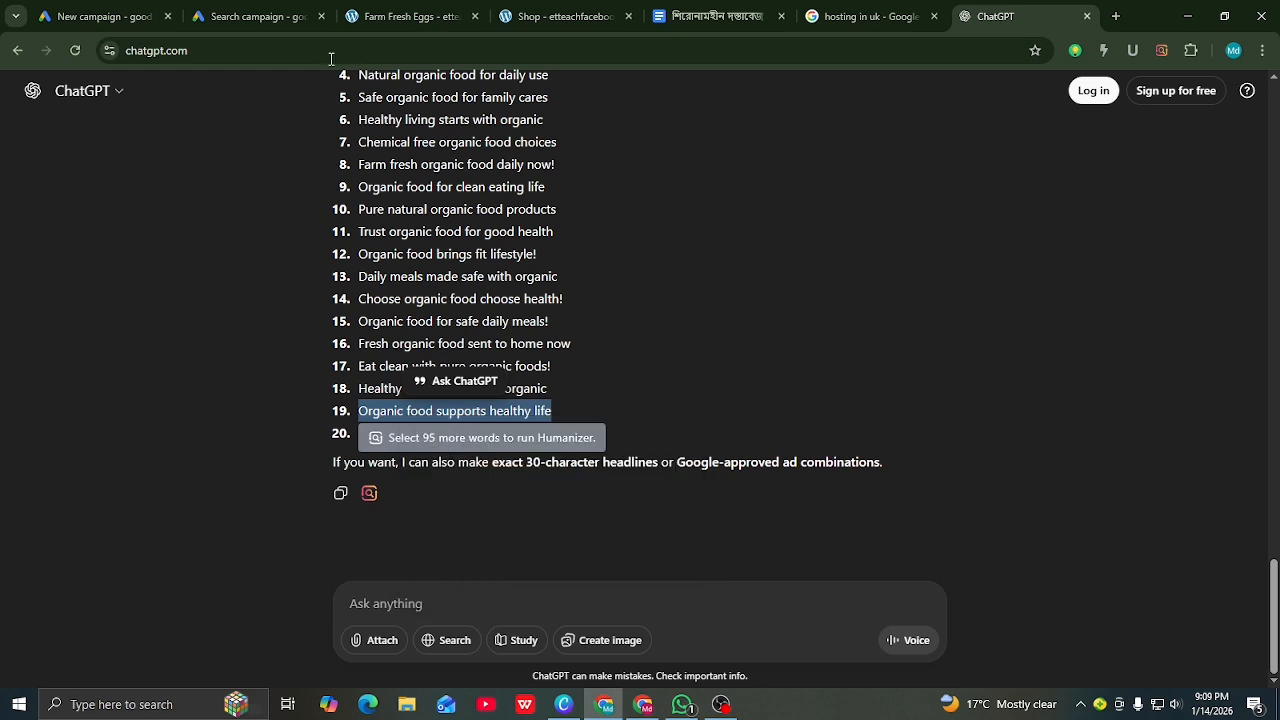
pyautogui.click(255, 16)
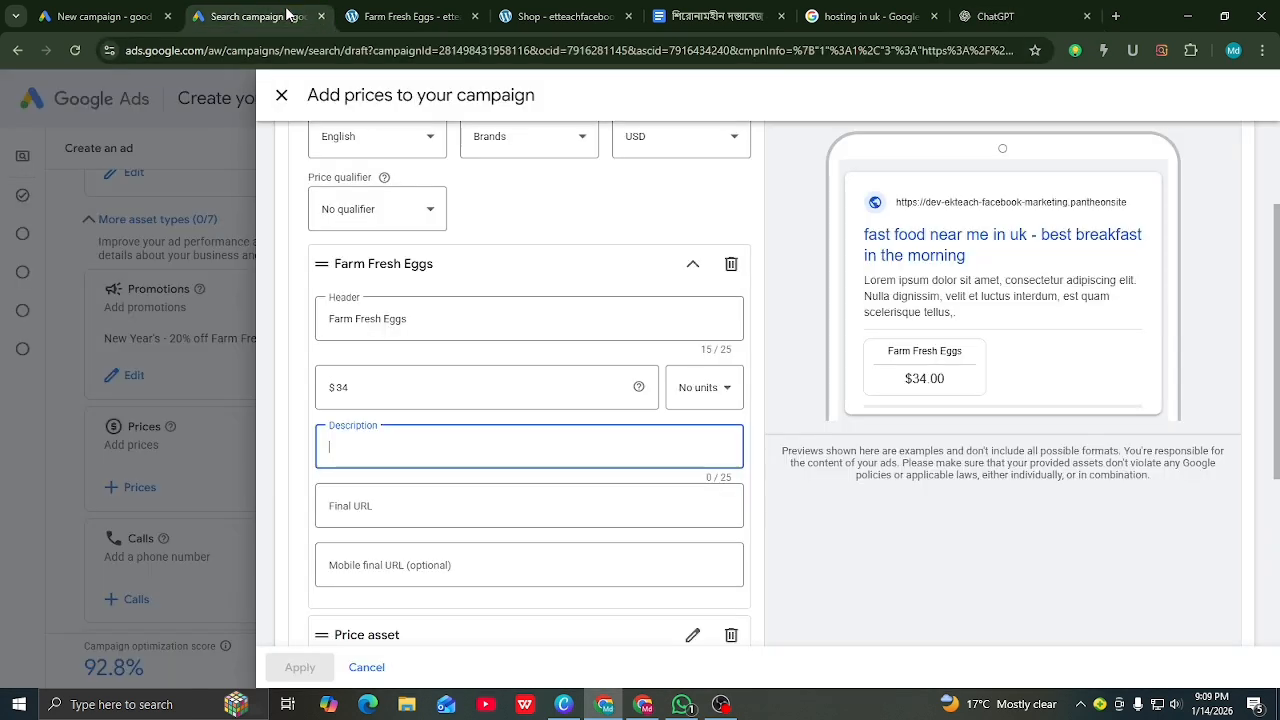
# Step: Paste the copied line as the description and trim it to 'supports healthy life'
pyautogui.rightClick(371, 451)
pyautogui.click(404, 264)
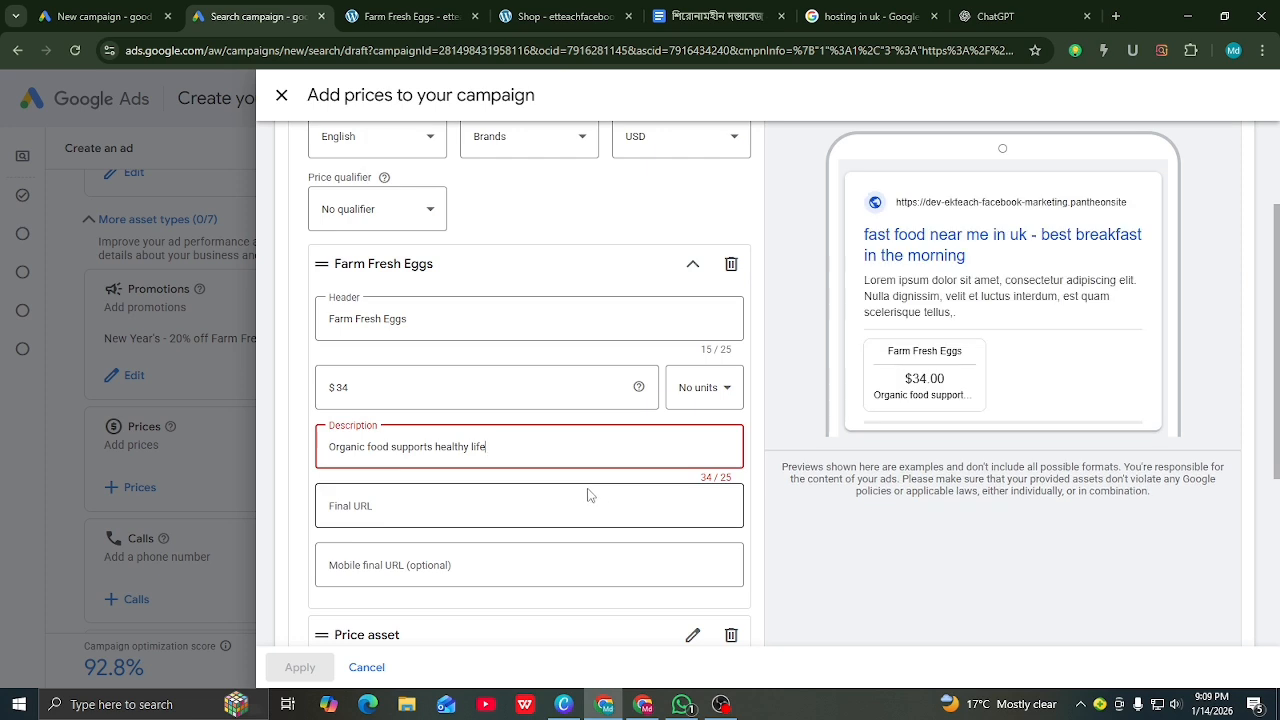
pyautogui.press('BackSpace')
pyautogui.press('BackSpace')
pyautogui.press('BackSpace')
pyautogui.press('BackSpace')
pyautogui.press('BackSpace')
pyautogui.press('BackSpace')
pyautogui.press('BackSpace')
pyautogui.press('BackSpace')
pyautogui.press('BackSpace')
pyautogui.press('BackSpace')
pyautogui.press('BackSpace')
pyautogui.press('BackSpace')
pyautogui.press('BackSpace')
pyautogui.press('BackSpace')
pyautogui.press('BackSpace')
pyautogui.press('BackSpace')
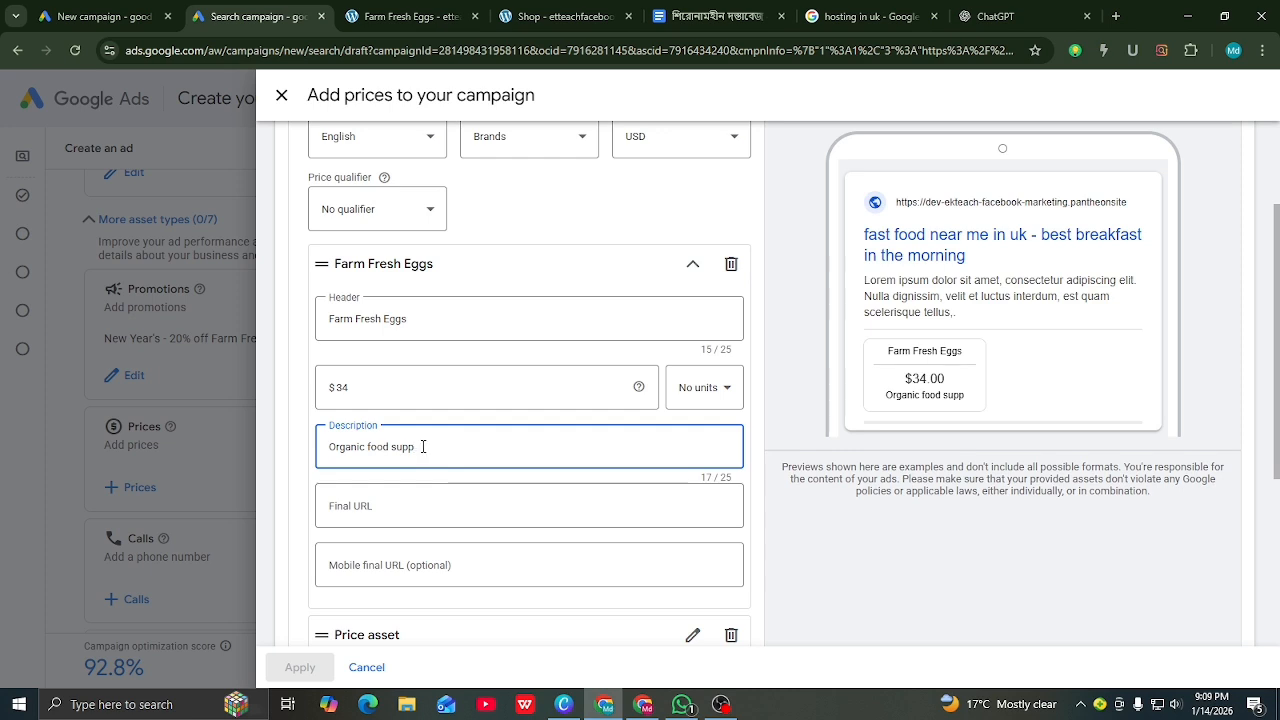
pyautogui.moveTo(423, 447); pyautogui.dragTo(346, 447)
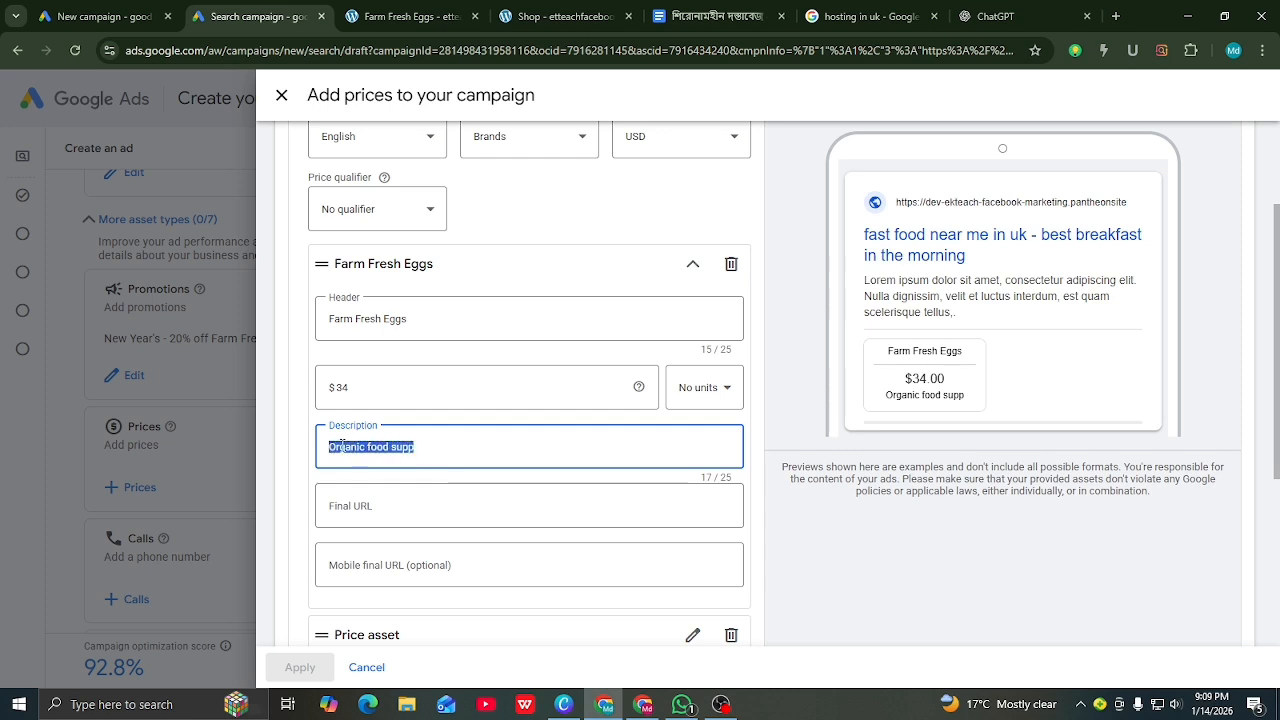
pyautogui.hotkey('ctrl', 'v')
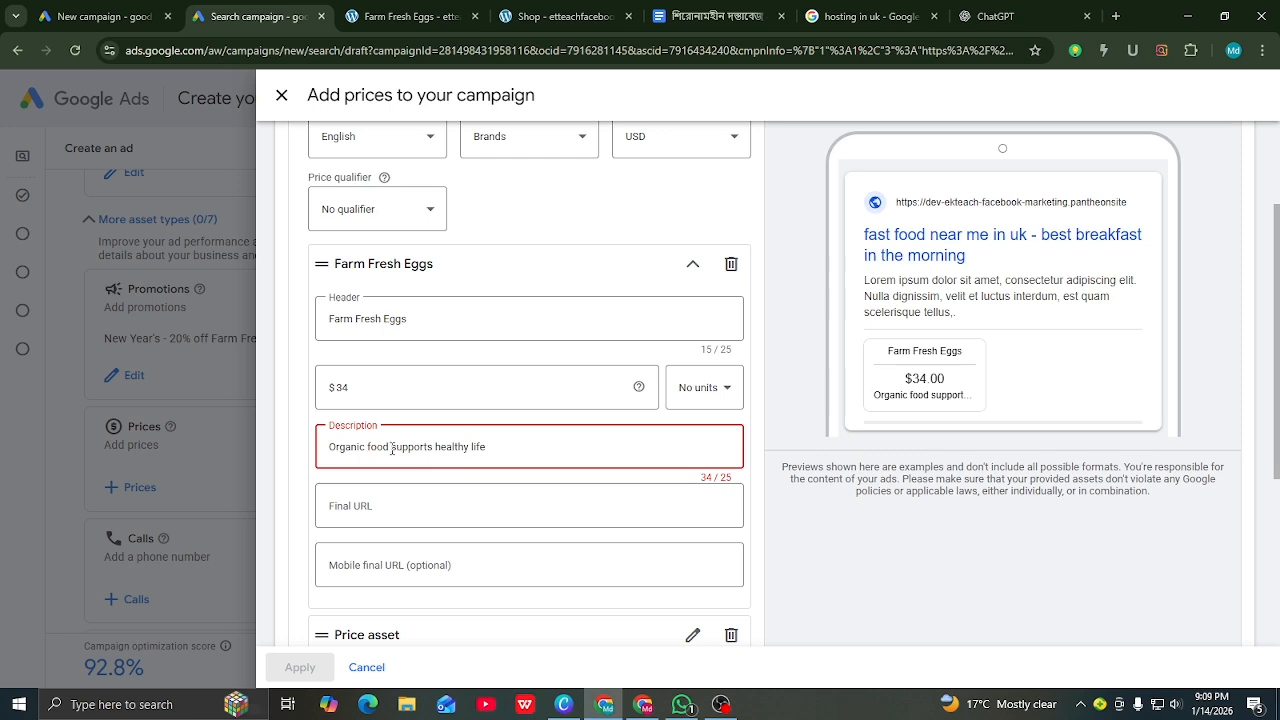
pyautogui.click(391, 447)
pyautogui.hotkey('ctrl', 'BackSpace')
pyautogui.hotkey('ctrl', 'BackSpace')
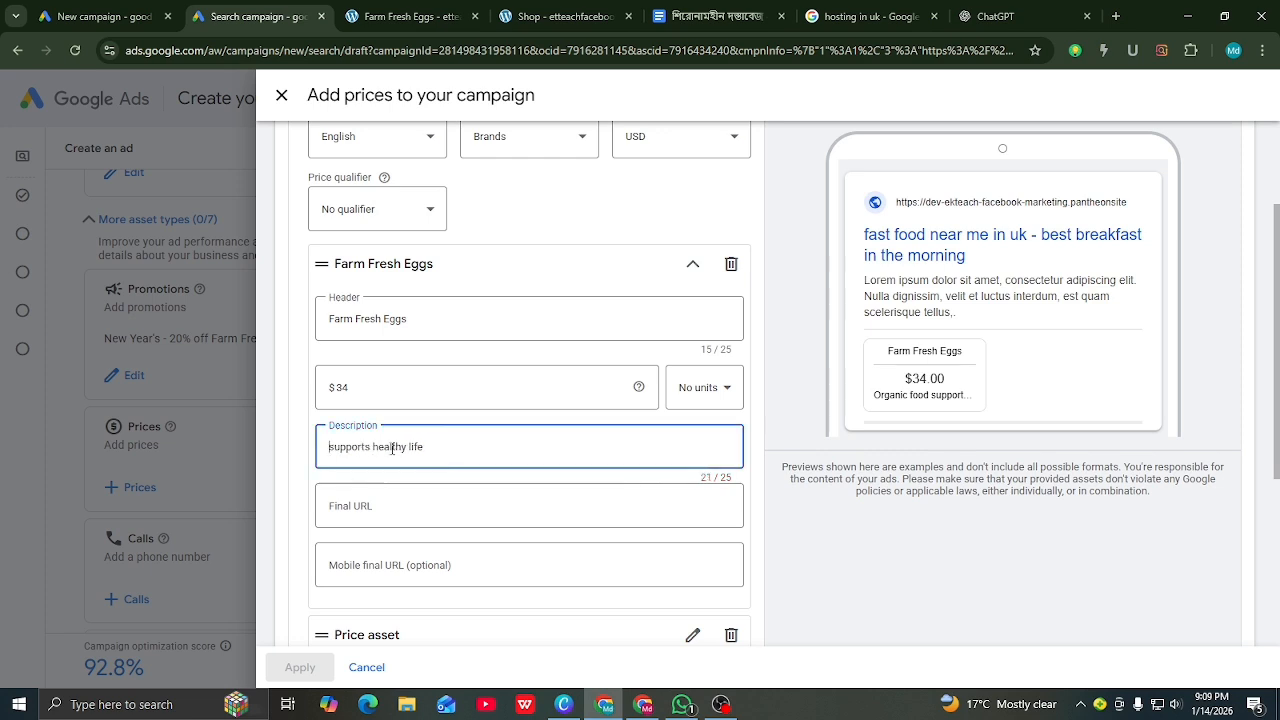
# Step: Set the price item's final URL to the Farm Fresh Eggs product page address
pyautogui.click(385, 506)
pyautogui.click(404, 17)
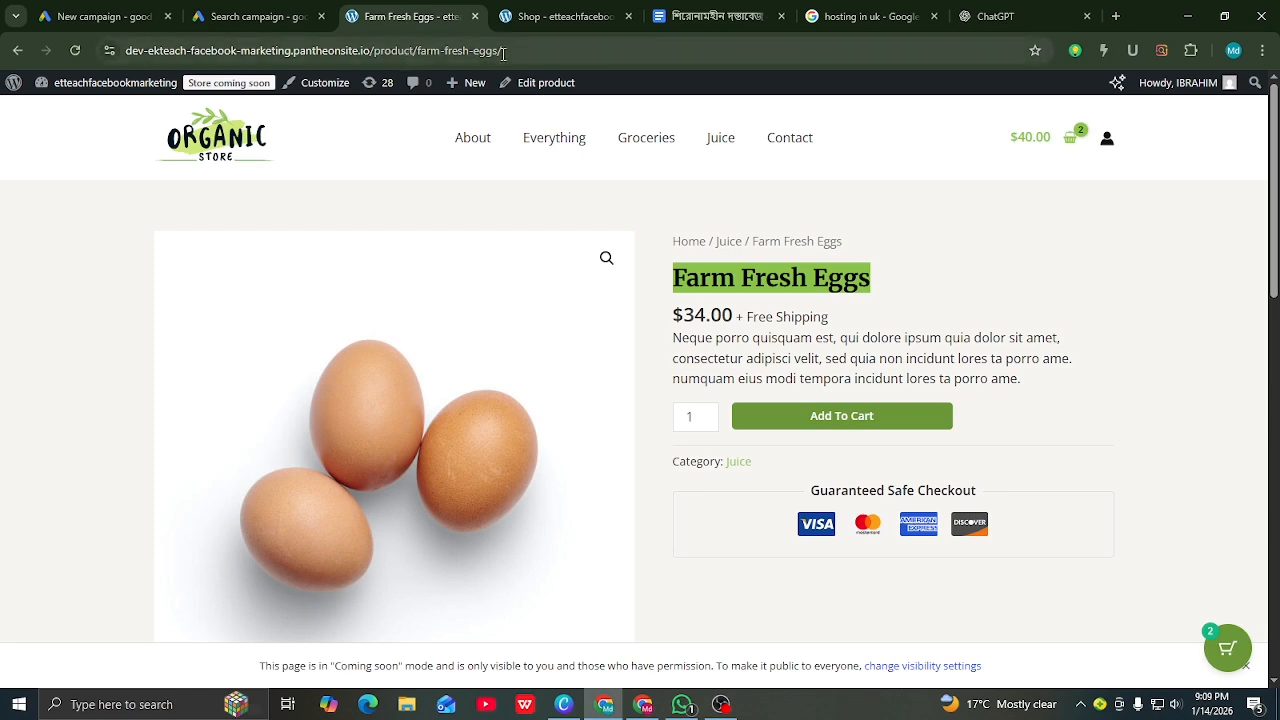
pyautogui.moveTo(504, 51); pyautogui.dragTo(133, 64)
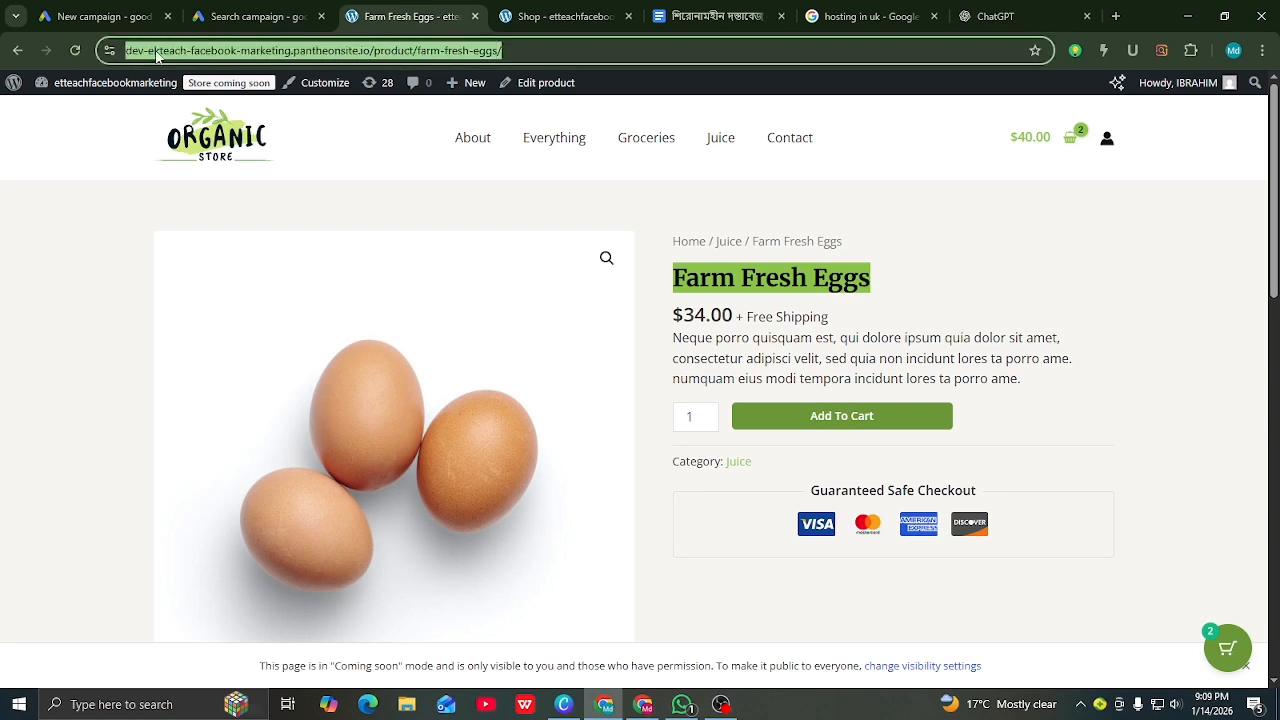
pyautogui.rightClick(157, 57)
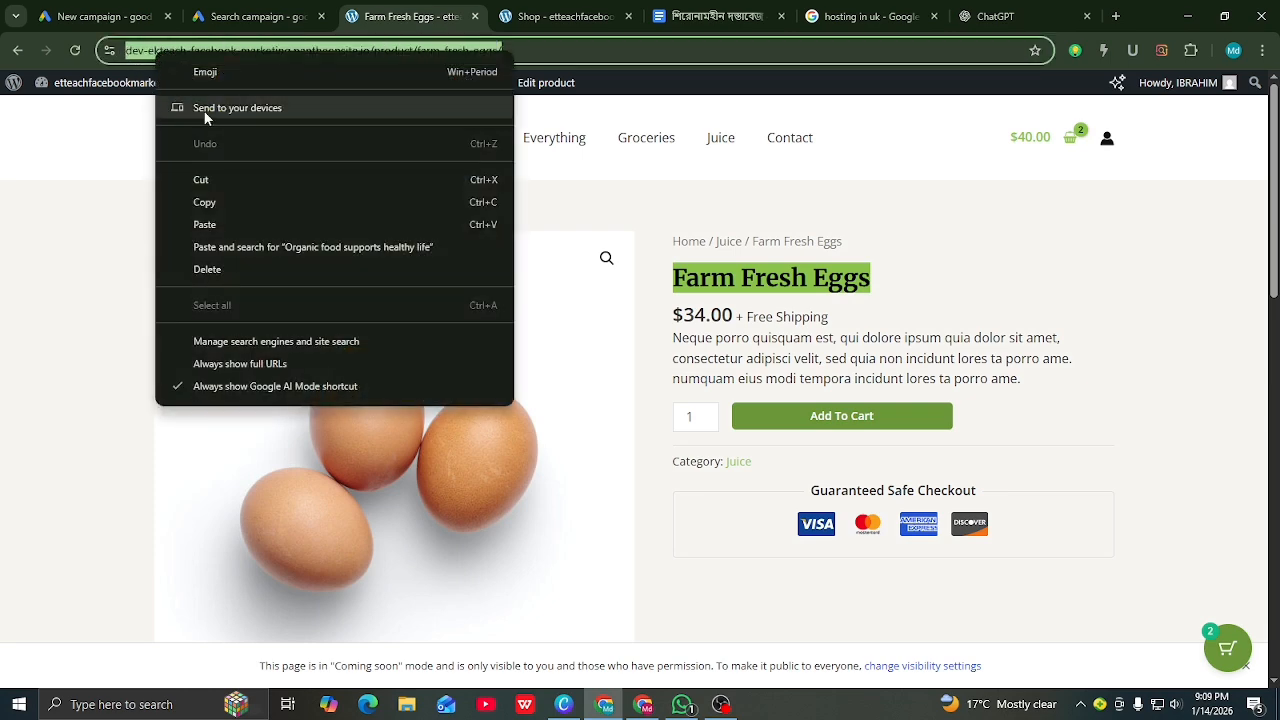
pyautogui.click(216, 203)
pyautogui.click(258, 16)
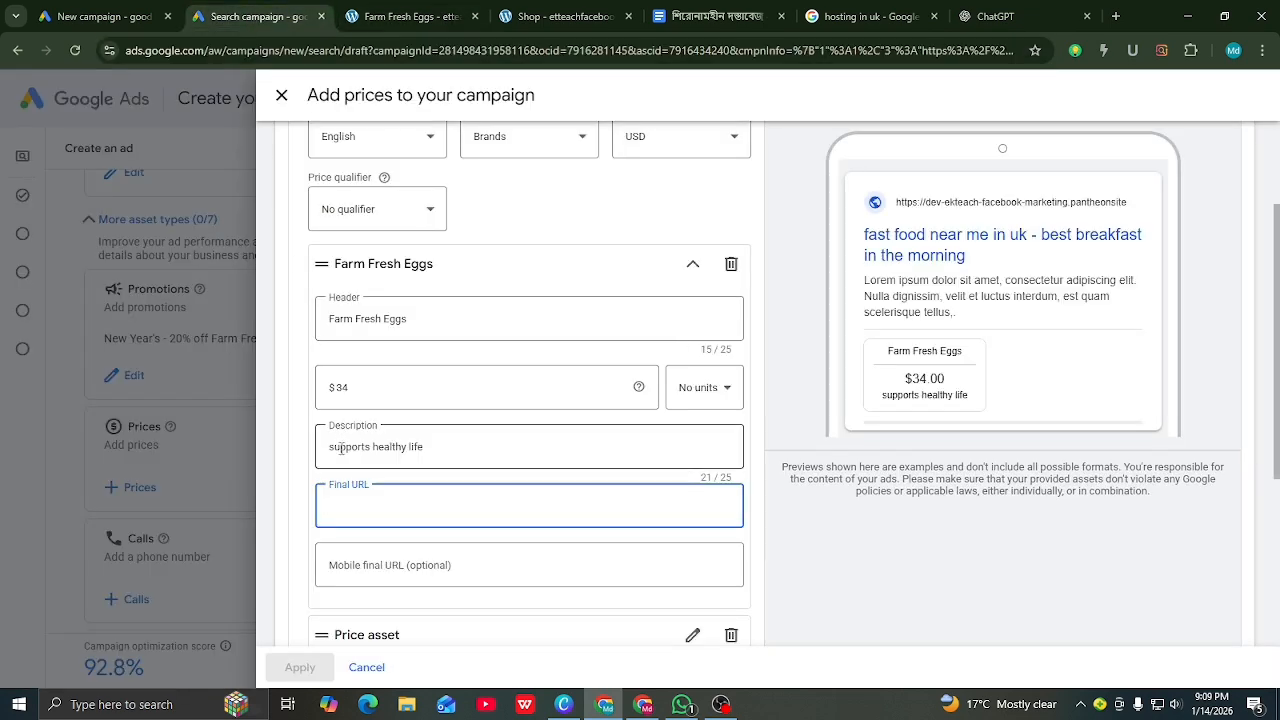
pyautogui.hotkey('ctrl', 'v')
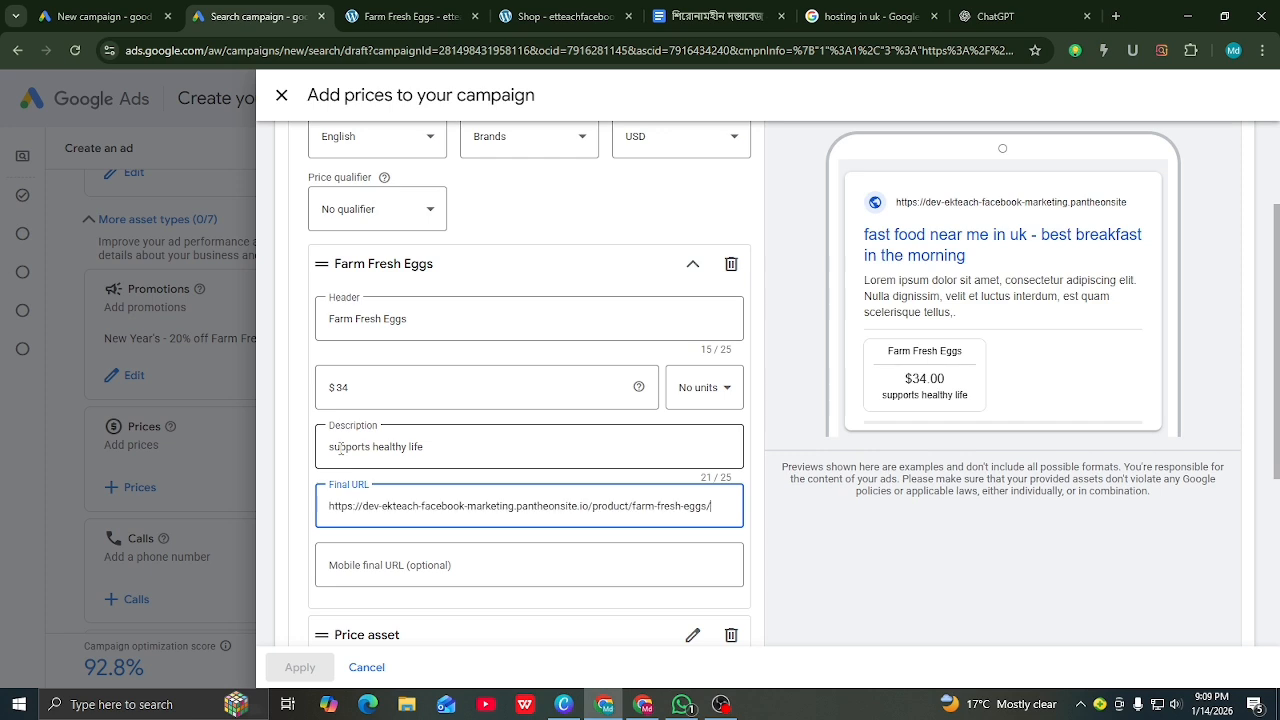
pyautogui.scroll(-1, 560, 570)
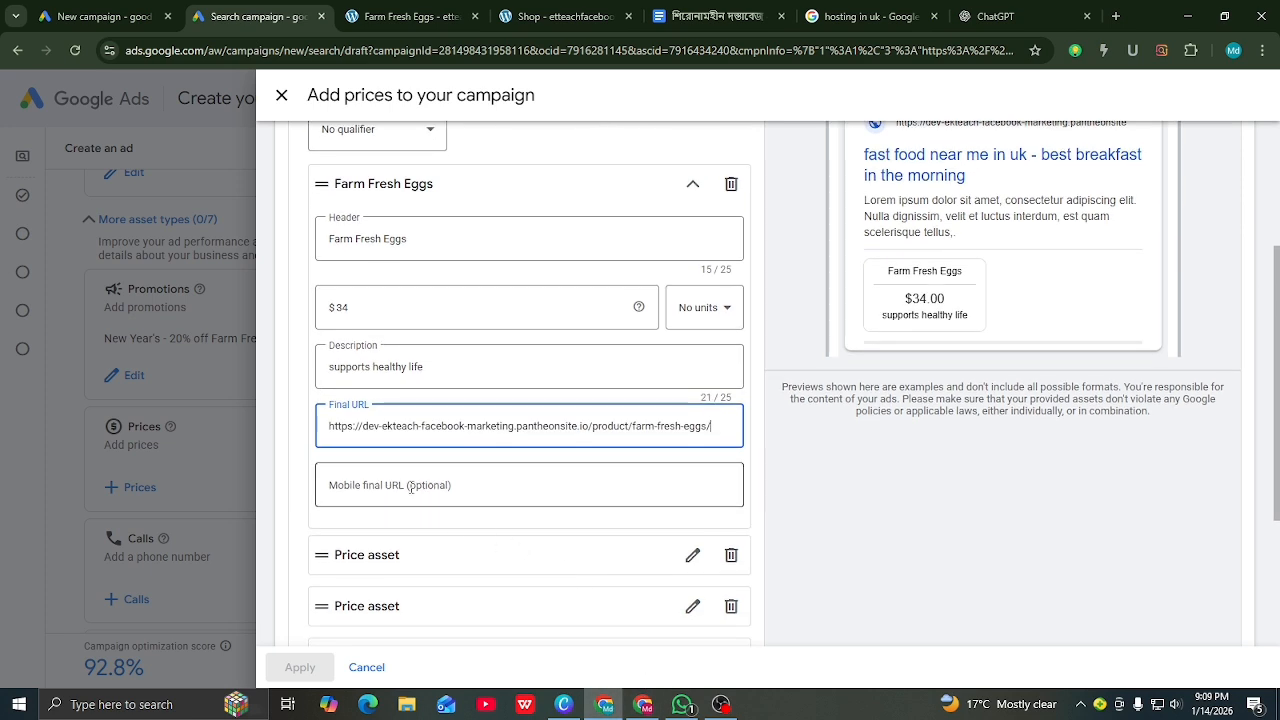
# Step: Try saving the price list, which fails because at least 3 price assets are required
pyautogui.click(397, 499)
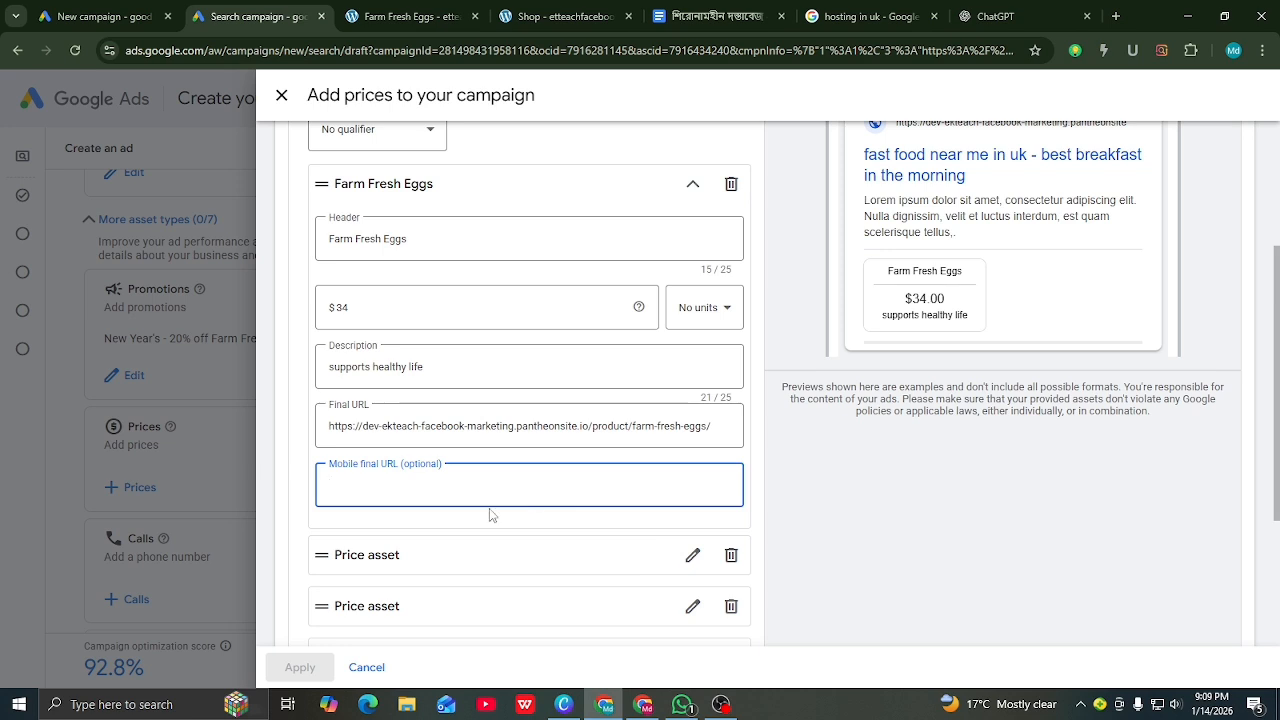
pyautogui.scroll(-1, 433, 490)
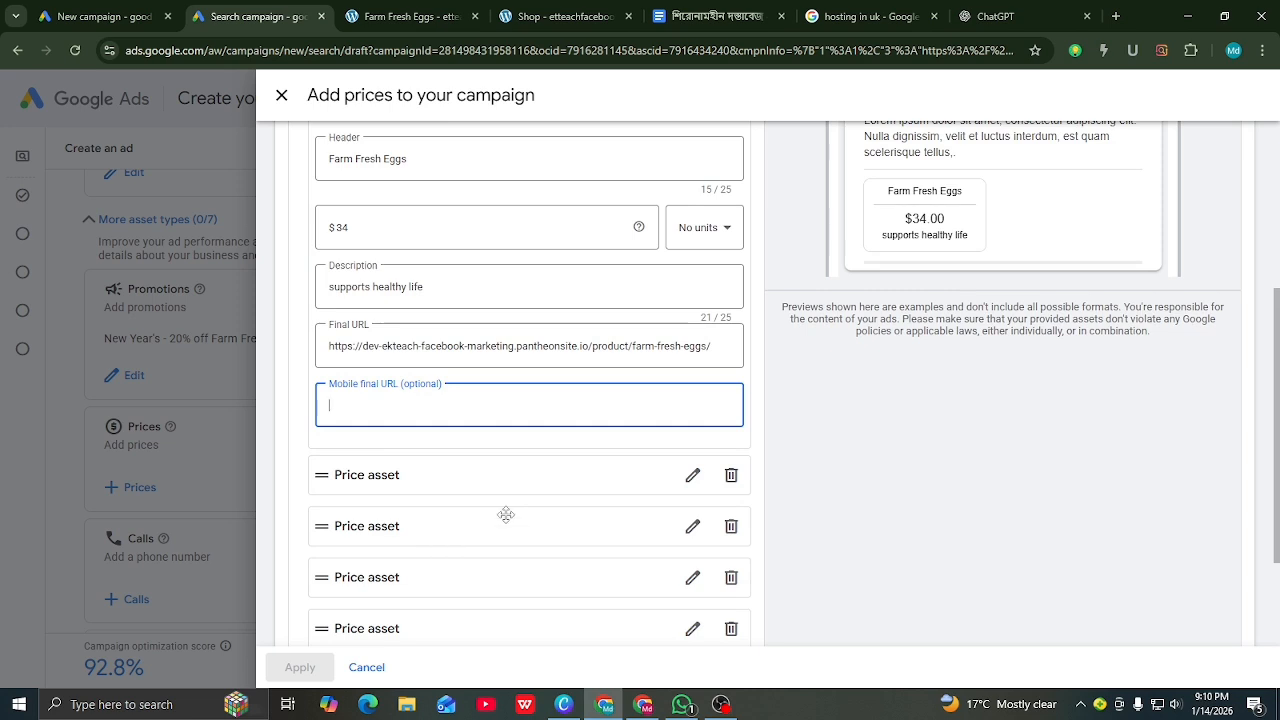
pyautogui.click(692, 475)
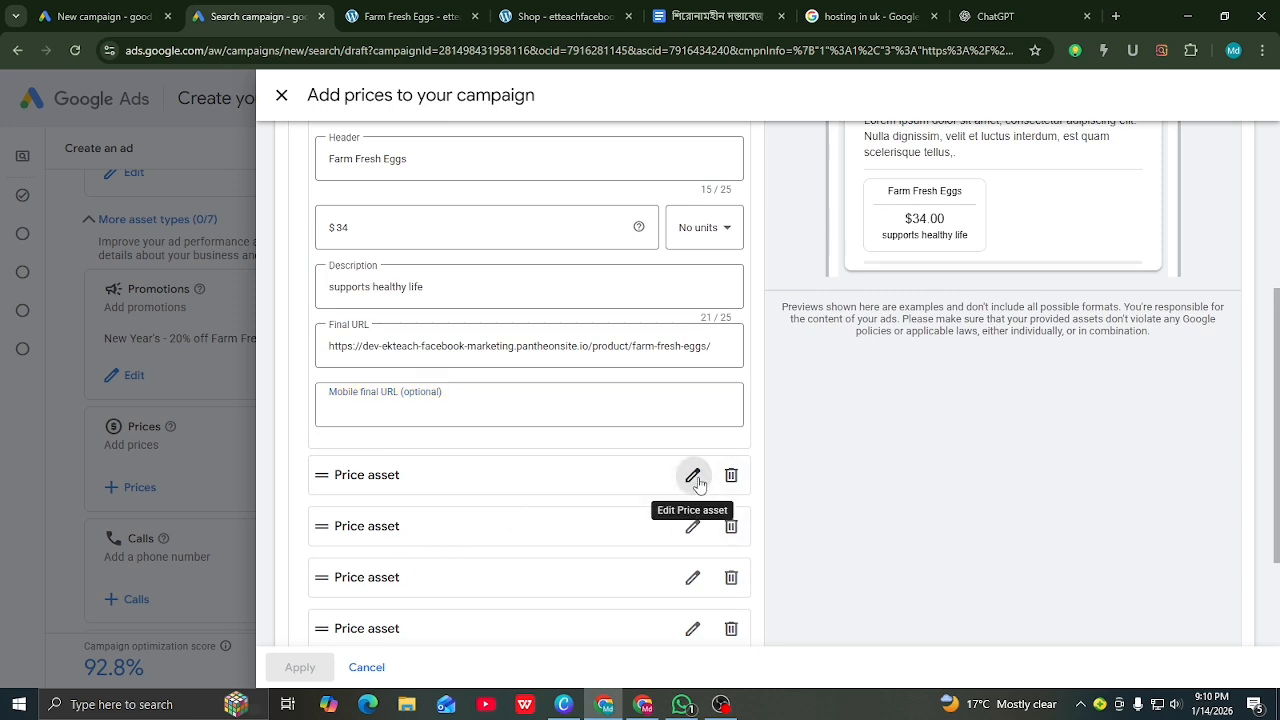
pyautogui.scroll(-1, 489, 473)
pyautogui.scroll(-1, 488, 472)
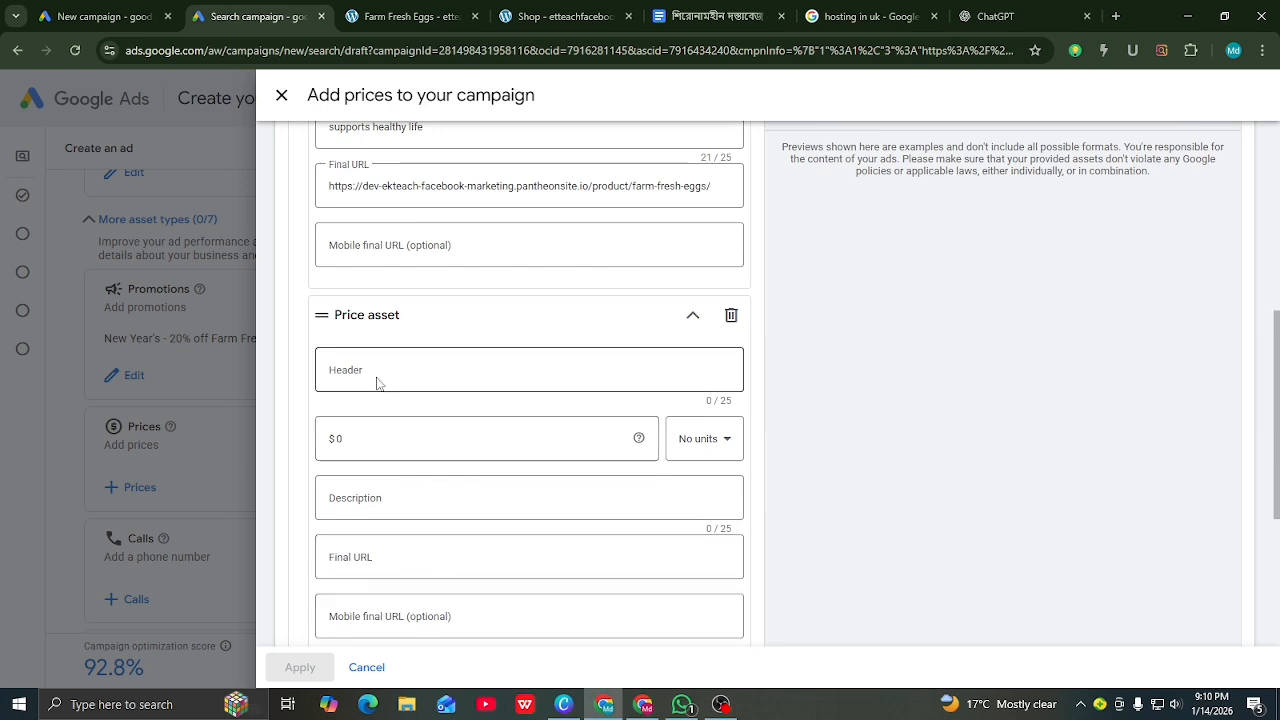
pyautogui.scroll(-4, 380, 383)
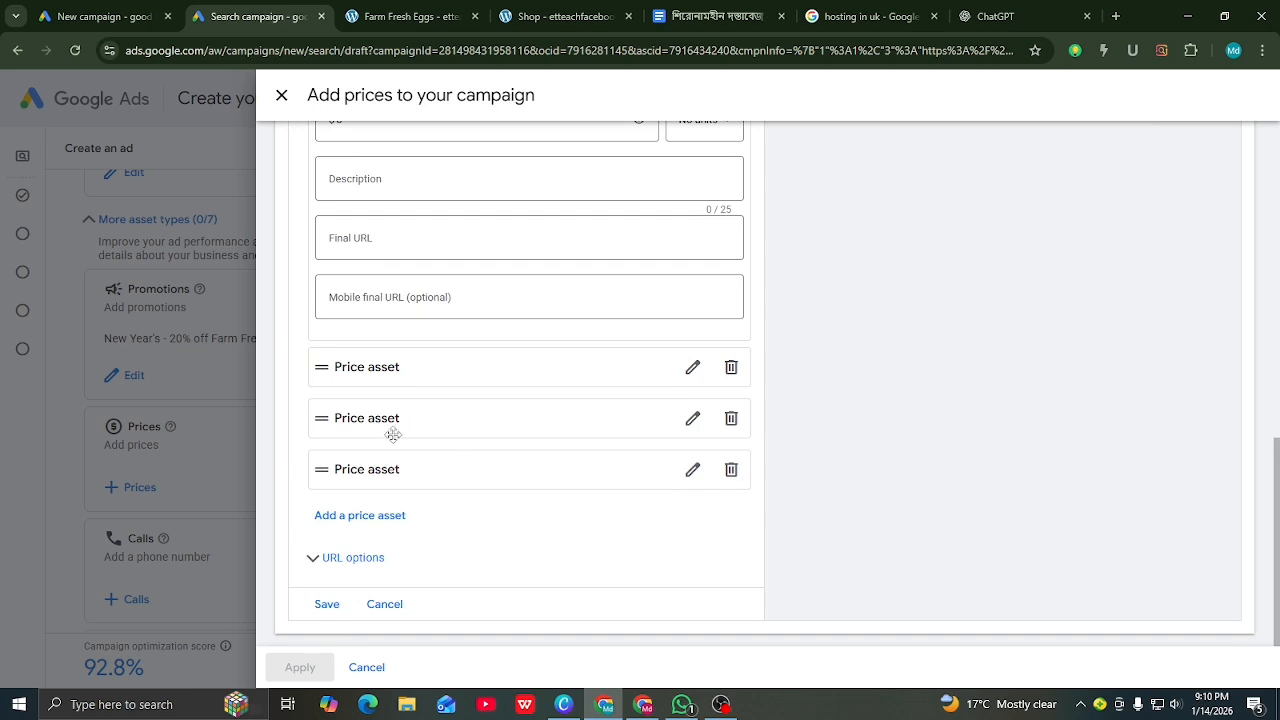
pyautogui.click(328, 604)
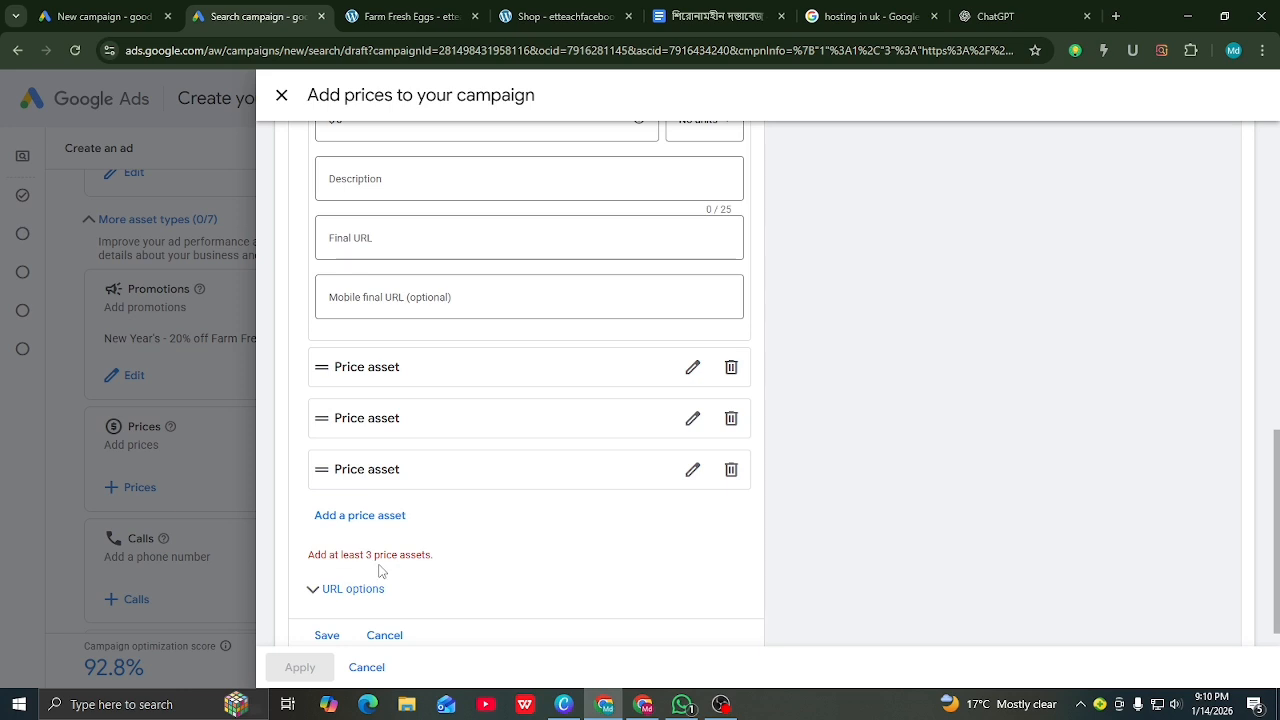
pyautogui.scroll(1, 460, 453)
pyautogui.click(452, 462)
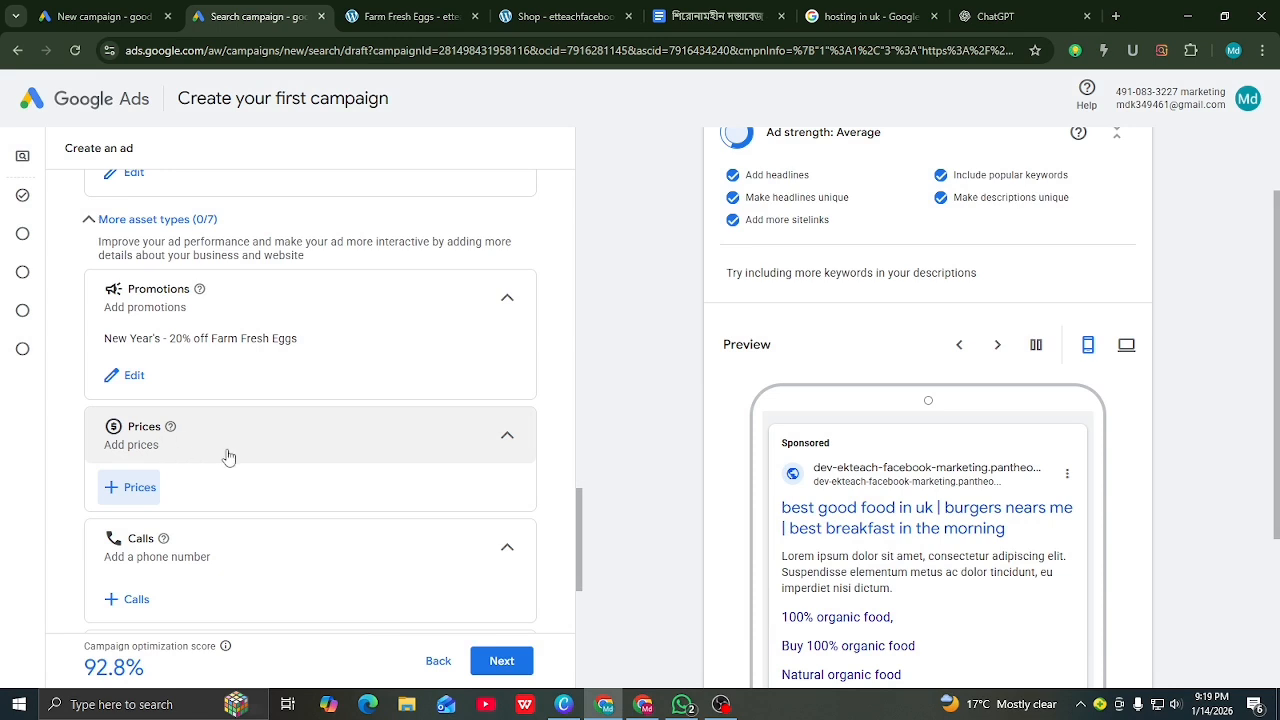
# Step: Start a new call asset and browse the country list for the phone number
pyautogui.scroll(-2, 230, 438)
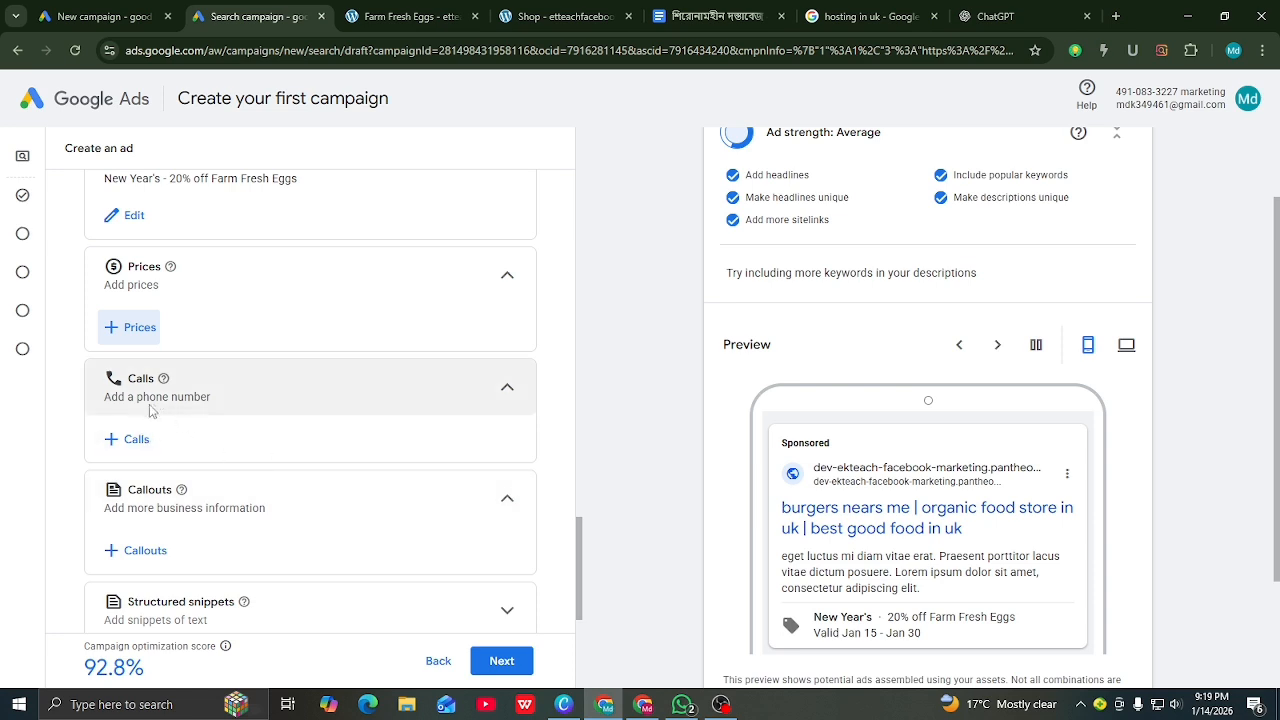
pyautogui.scroll(-2, 919, 516)
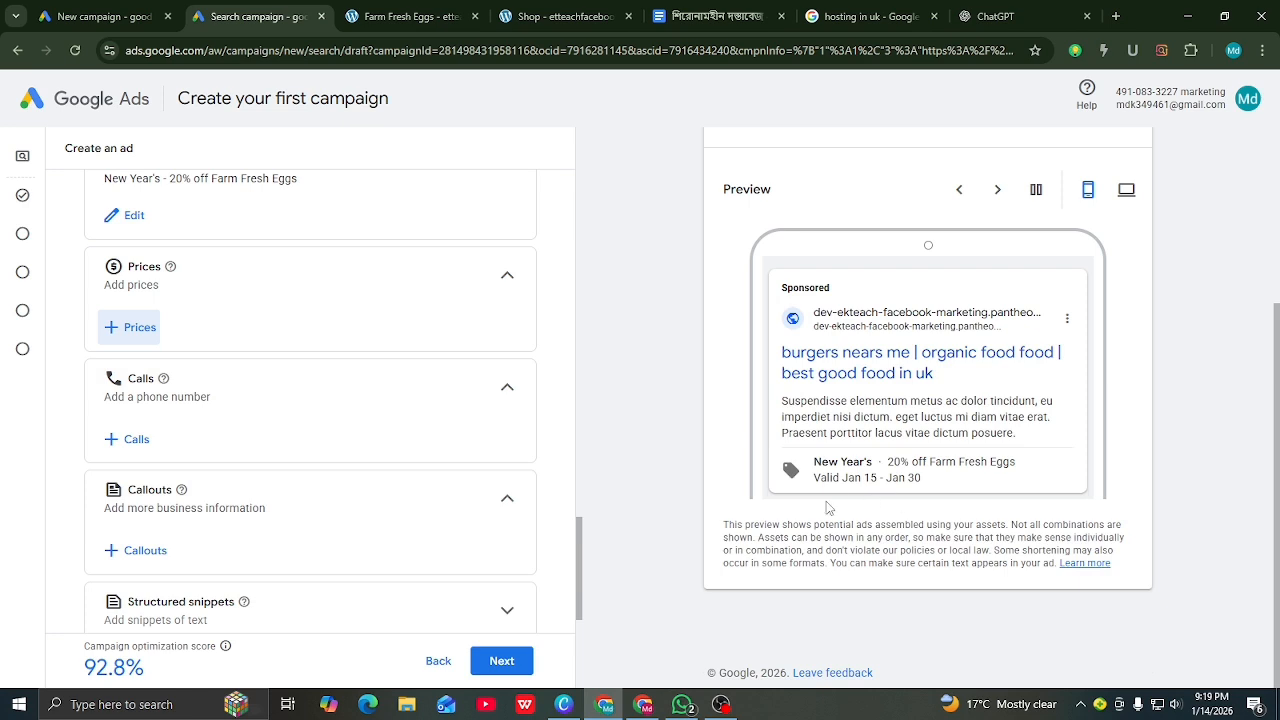
pyautogui.click(111, 440)
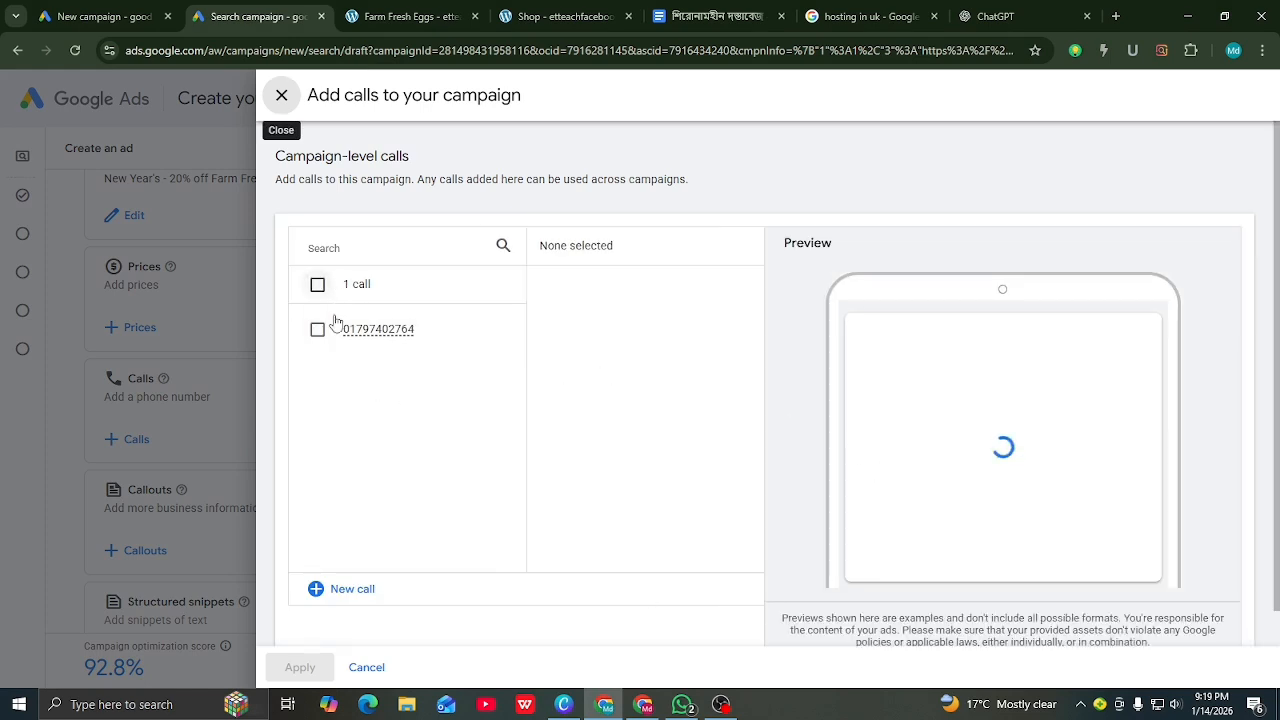
pyautogui.click(336, 589)
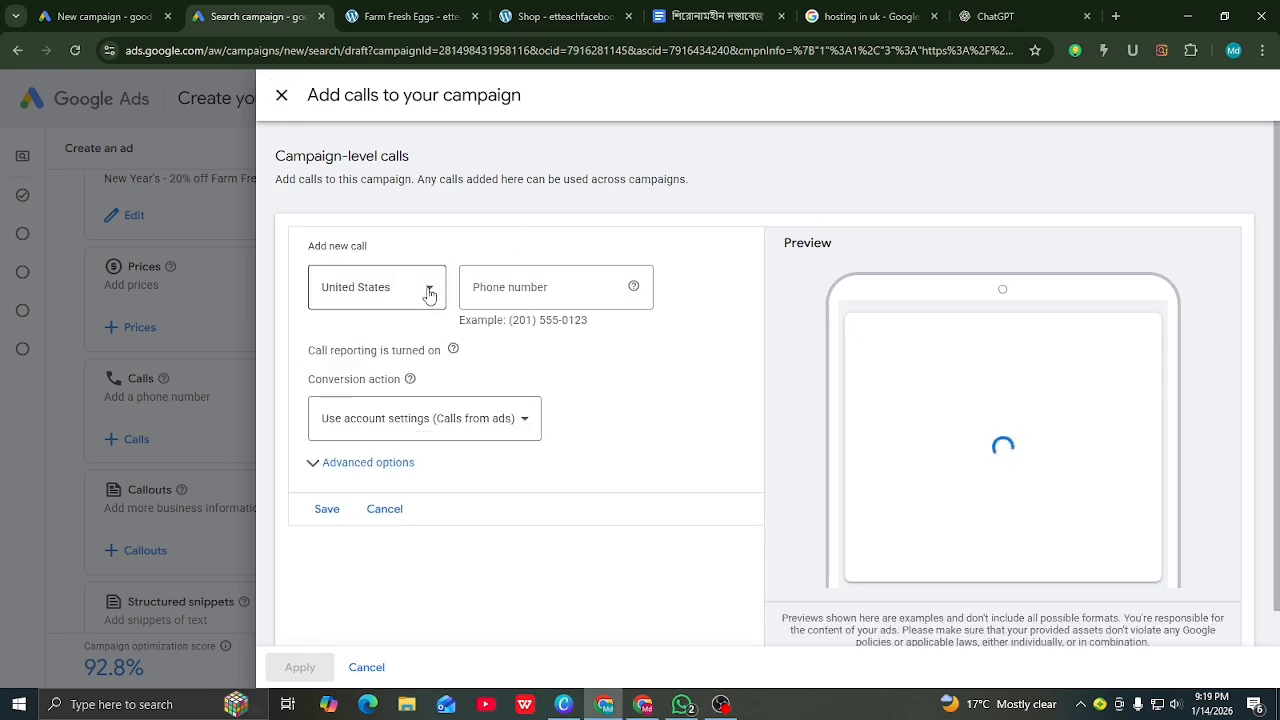
pyautogui.click(427, 292)
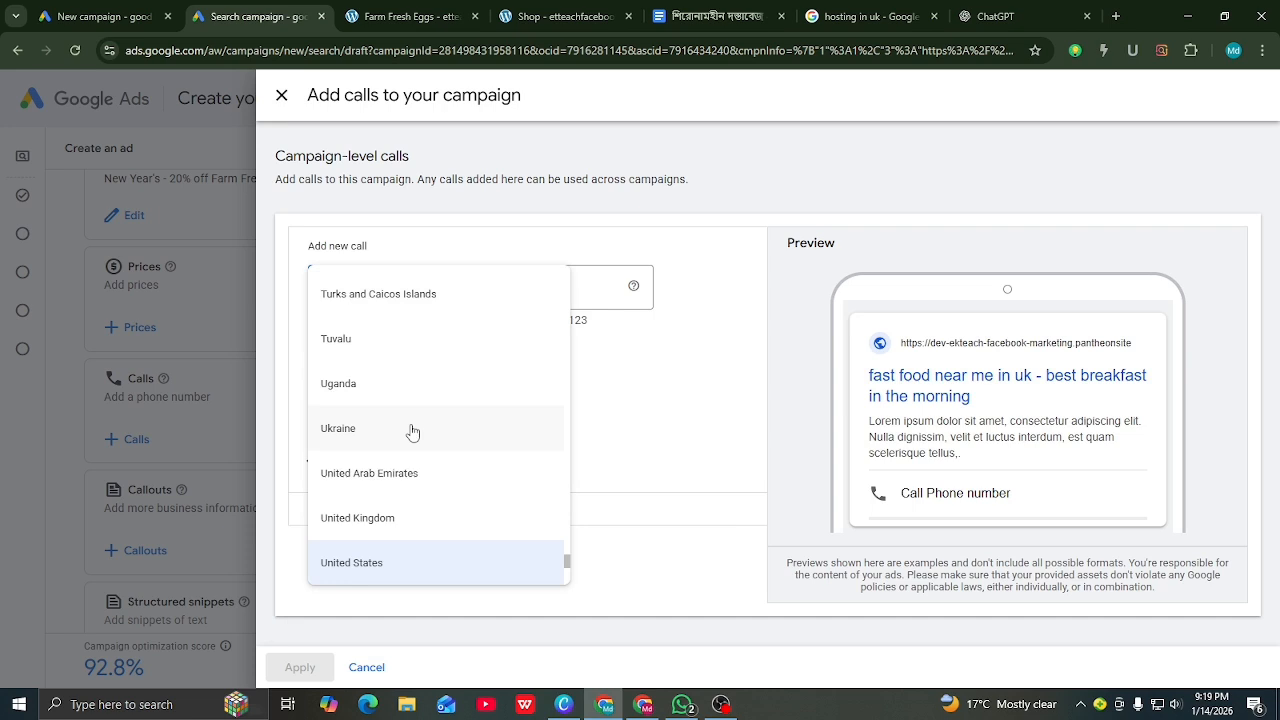
pyautogui.scroll(20, 412, 432)
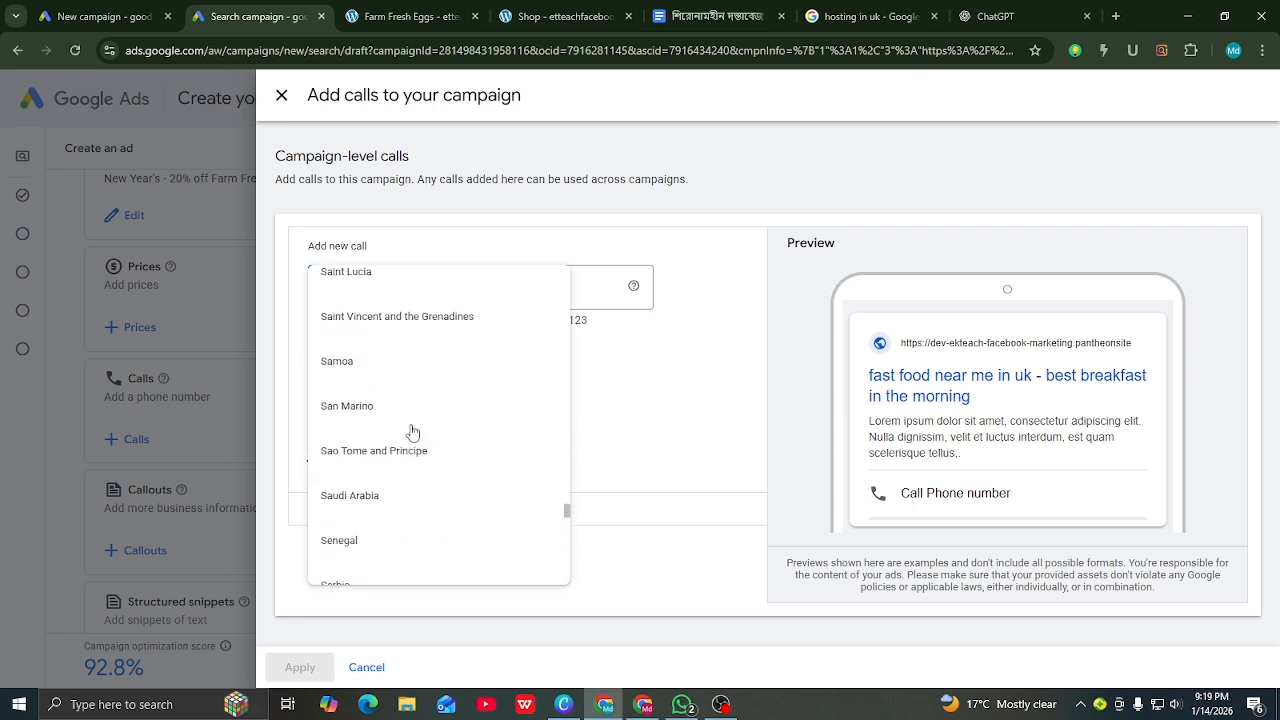
pyautogui.scroll(6, 410, 433)
pyautogui.scroll(-10, 443, 437)
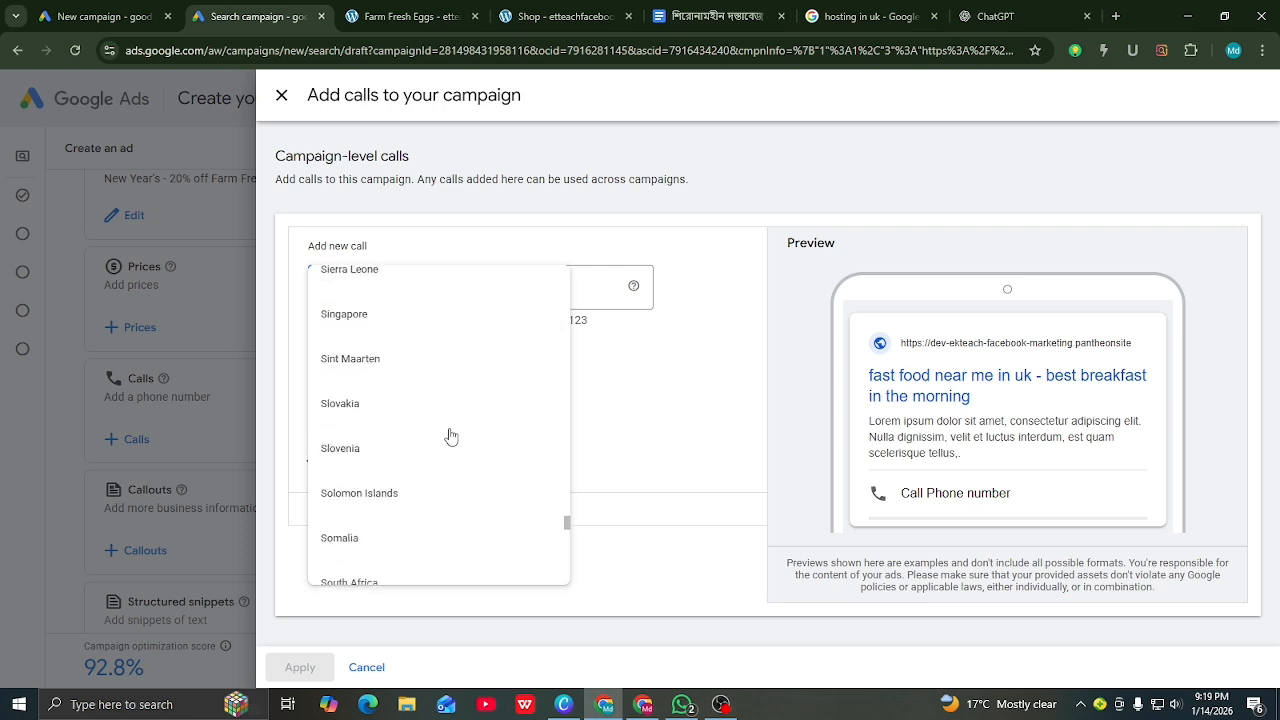
pyautogui.scroll(-10, 450, 436)
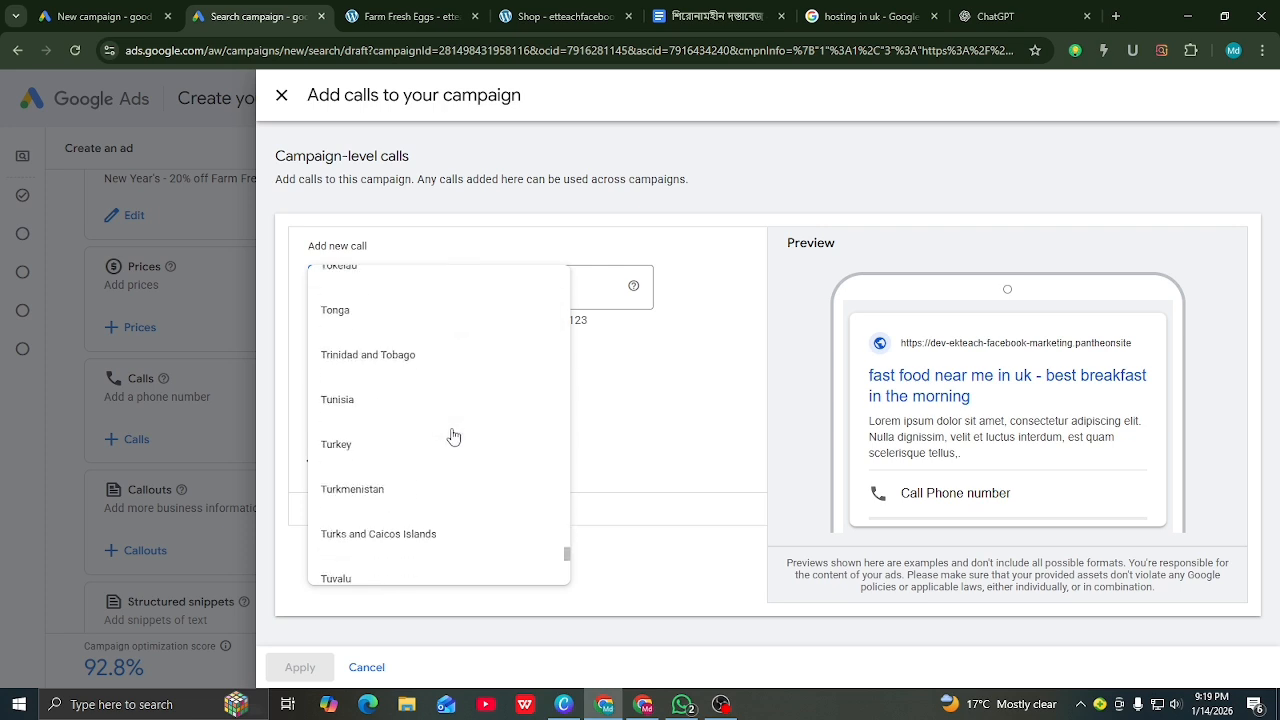
pyautogui.scroll(-3, 453, 436)
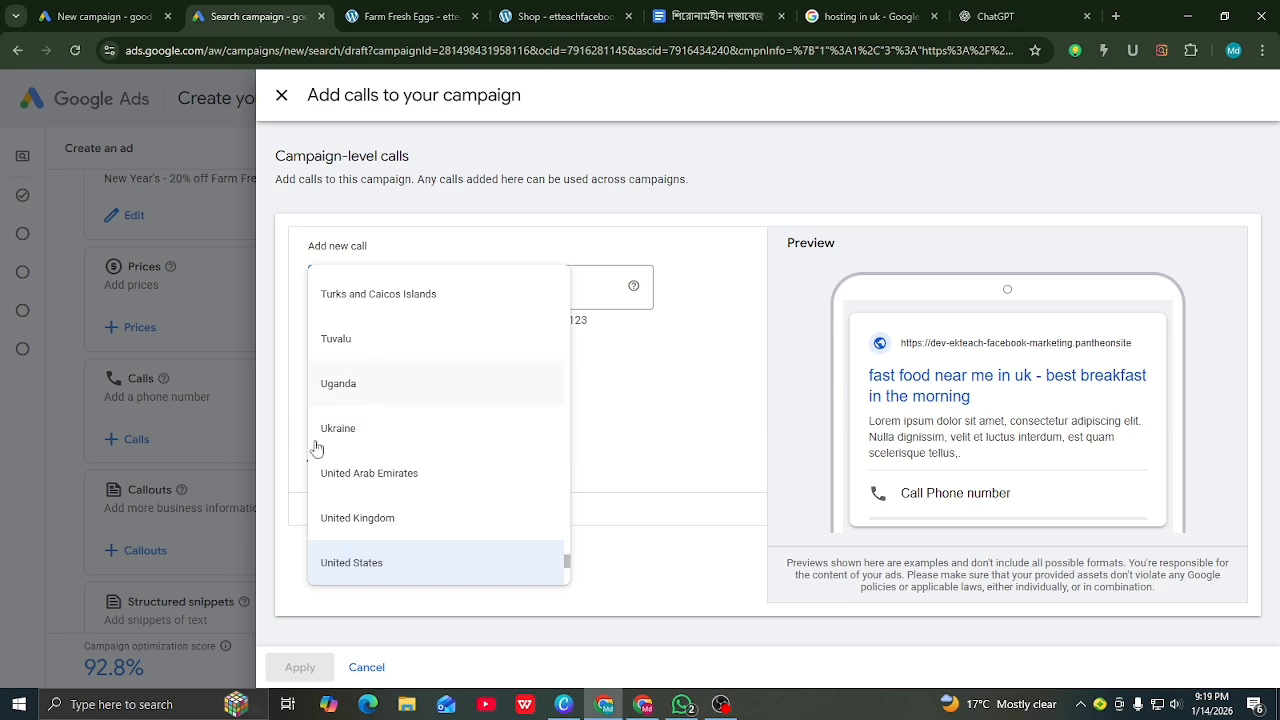
pyautogui.scroll(-1, 380, 434)
pyautogui.scroll(-1, 368, 433)
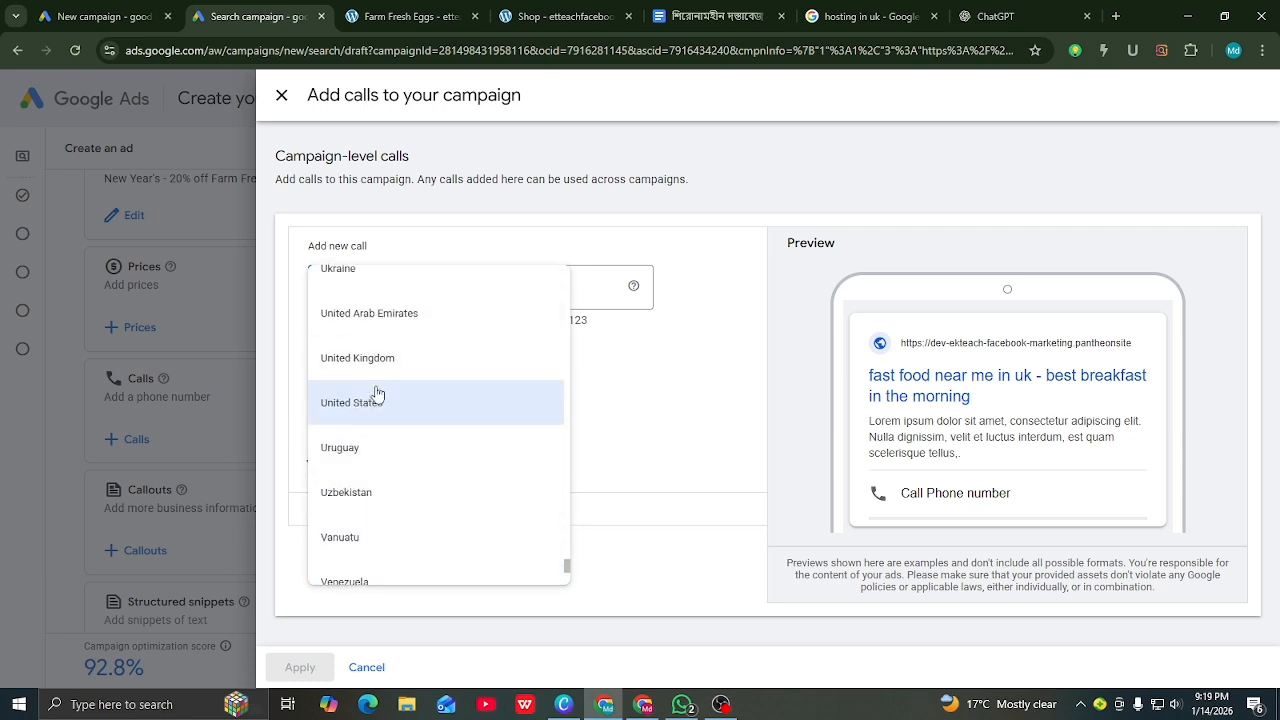
# Step: Keep United States, discard the new number, and attach the previously saved phone number instead
pyautogui.click(362, 405)
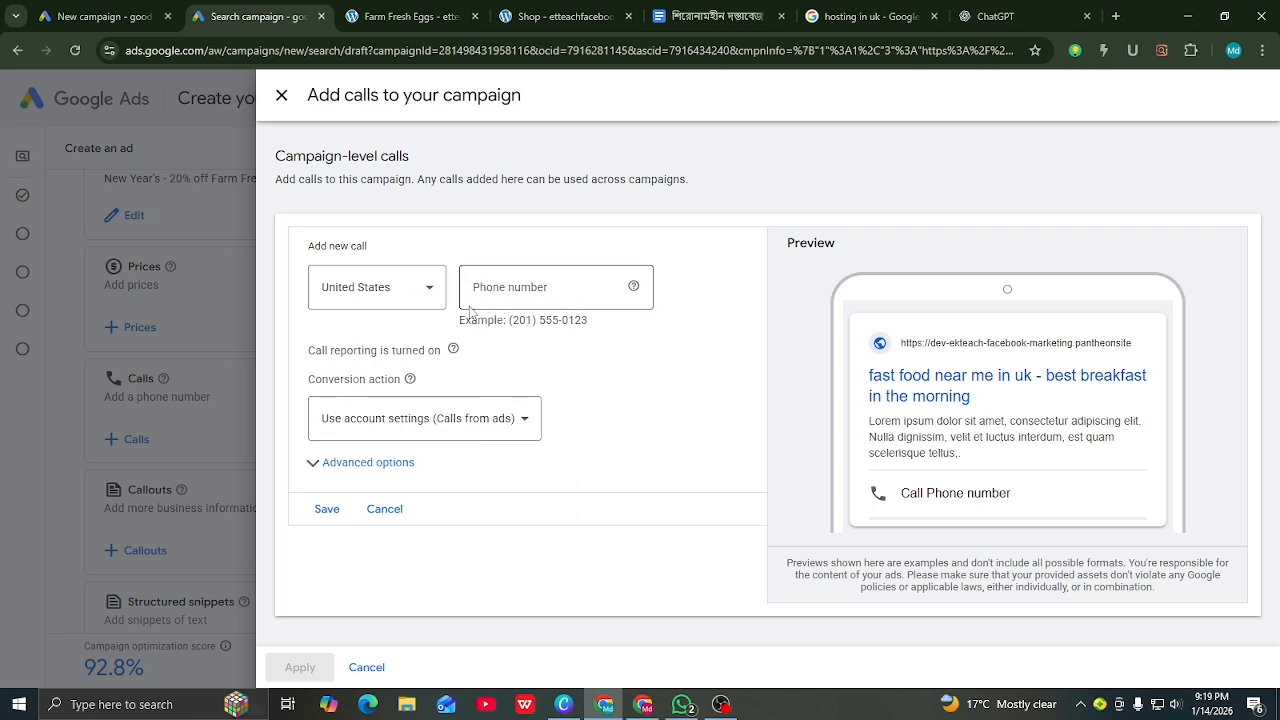
pyautogui.click(384, 509)
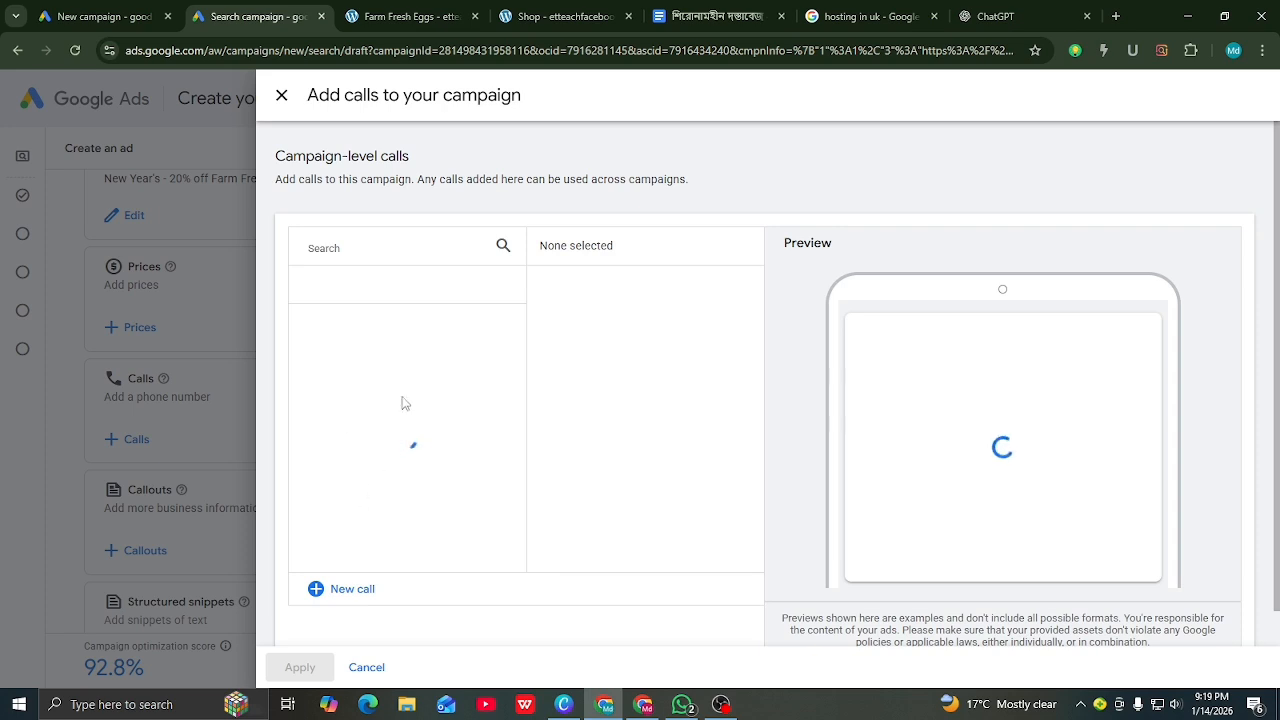
pyautogui.click(317, 329)
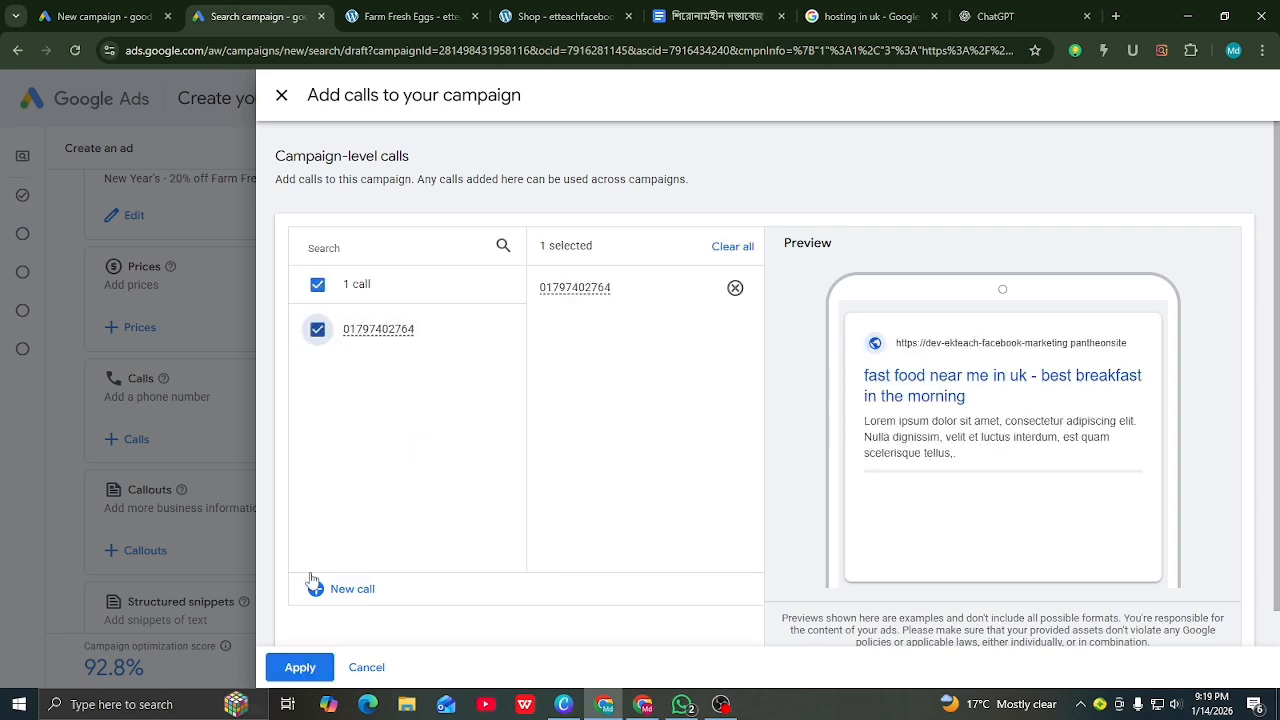
pyautogui.click(293, 664)
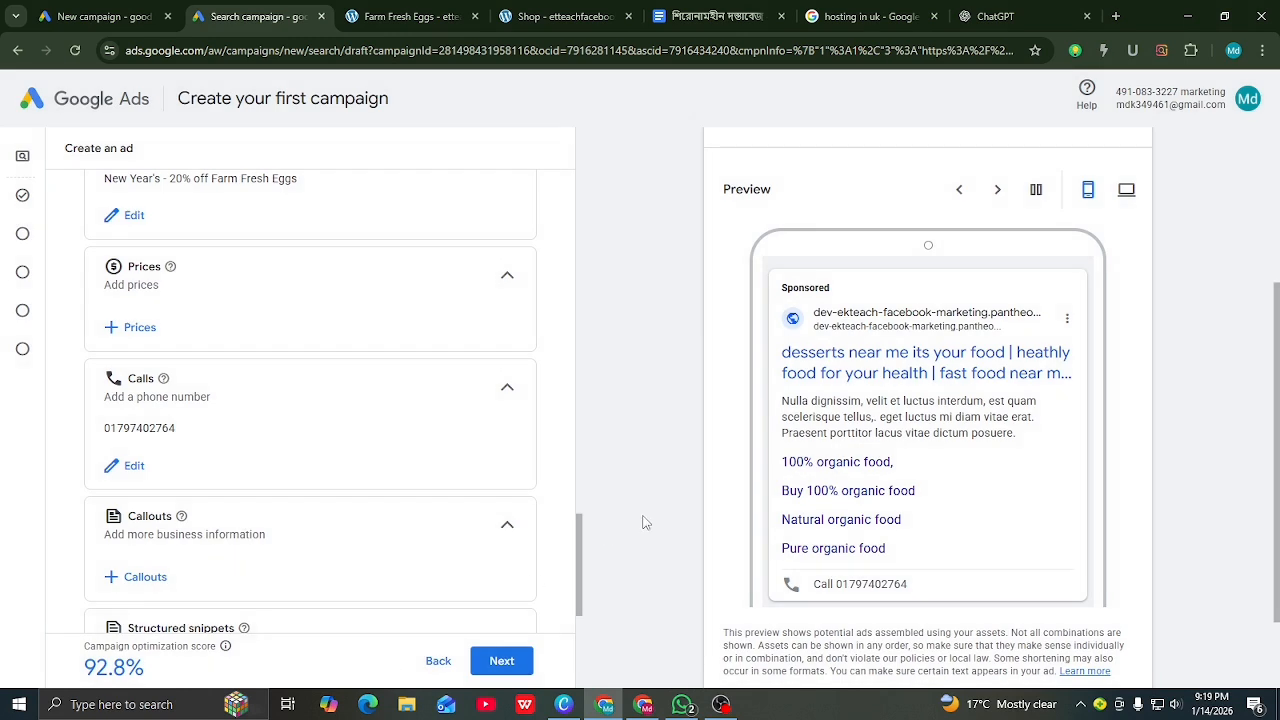
# Step: Untick the Hand Sanitizer callout, apply with no callouts, and reopen the callouts list
pyautogui.scroll(-1, 184, 397)
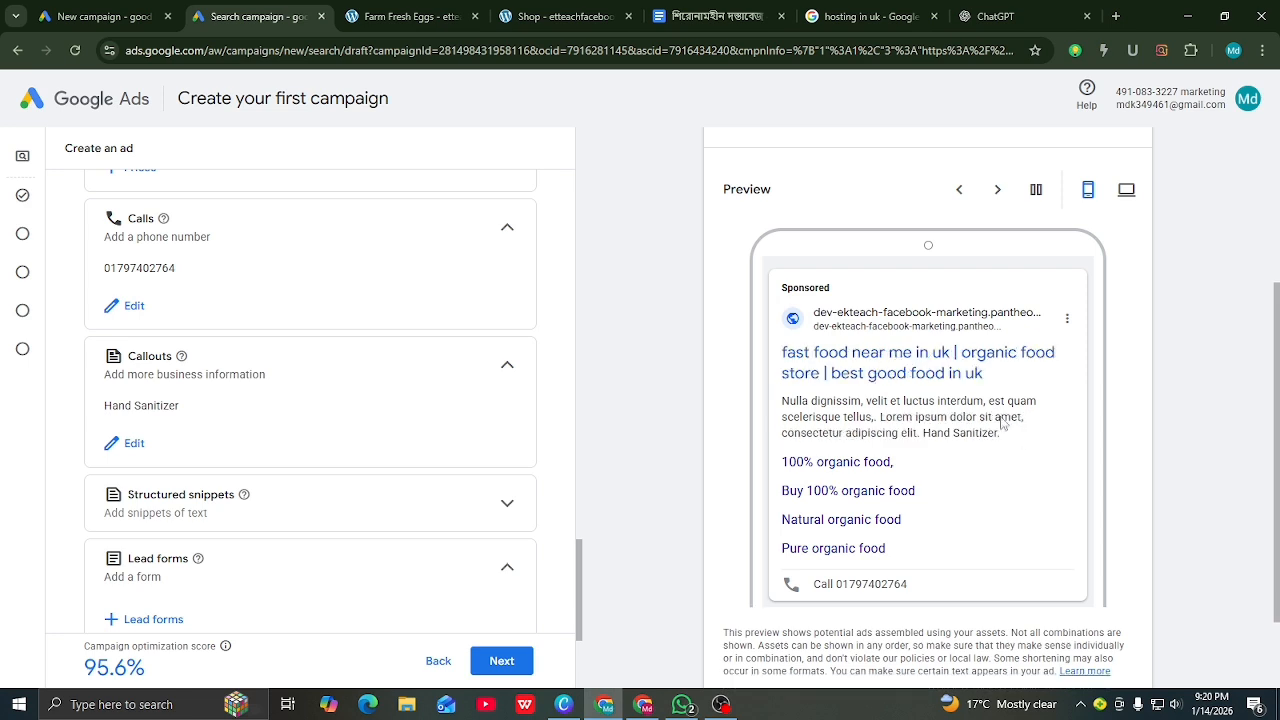
pyautogui.click(120, 443)
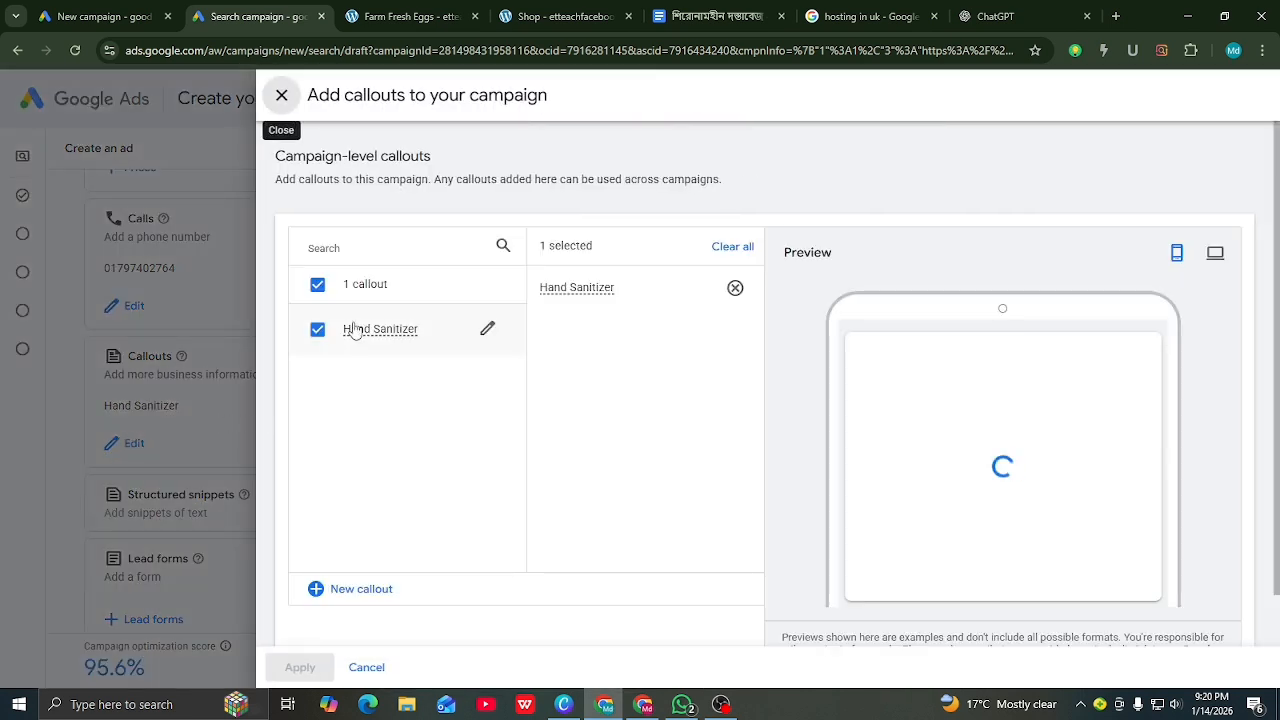
pyautogui.click(318, 331)
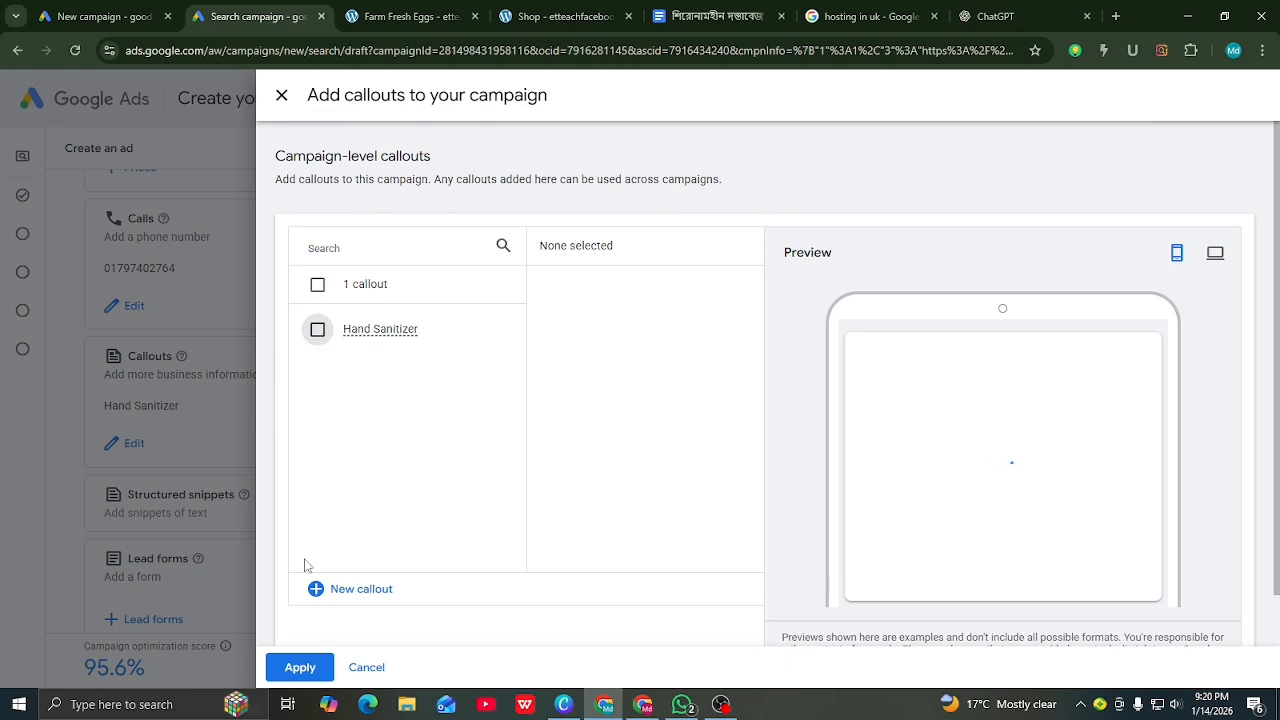
pyautogui.click(300, 667)
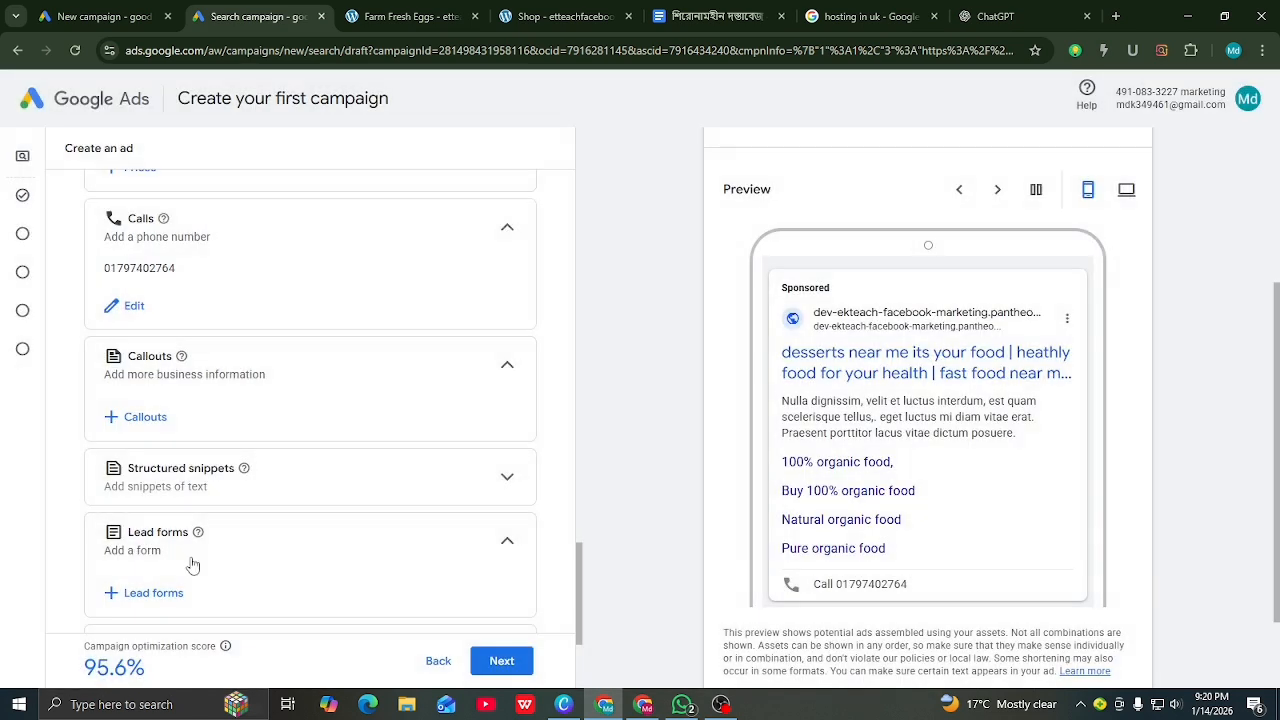
pyautogui.click(133, 419)
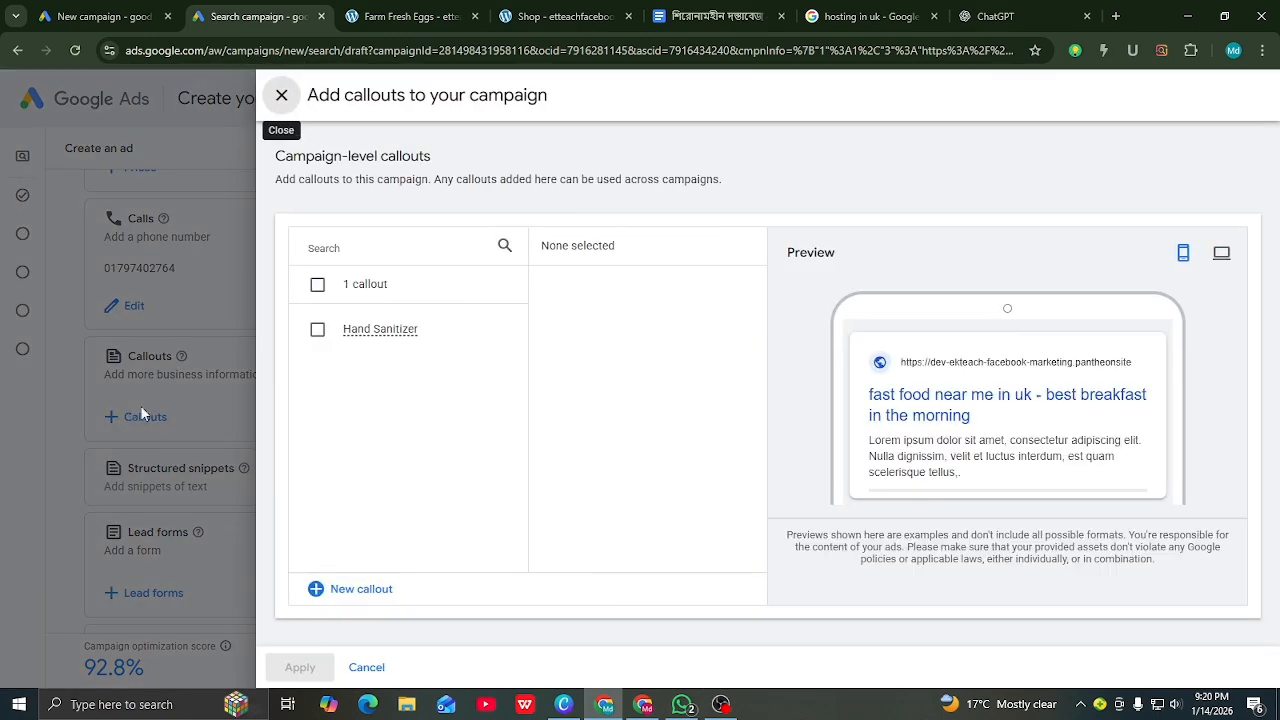
# Step: Create a 'Farm Fresh Eggs' callout from the product page title and apply it with Hand Sanitizer
pyautogui.click(318, 594)
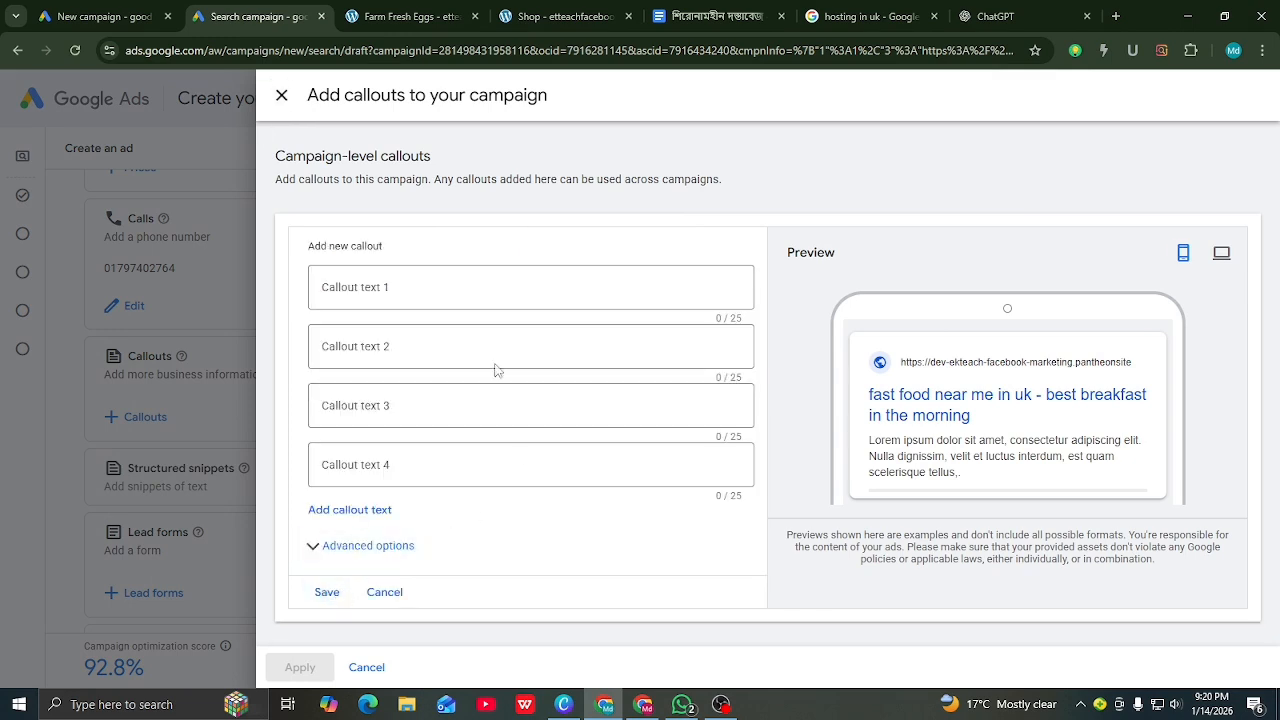
pyautogui.click(382, 288)
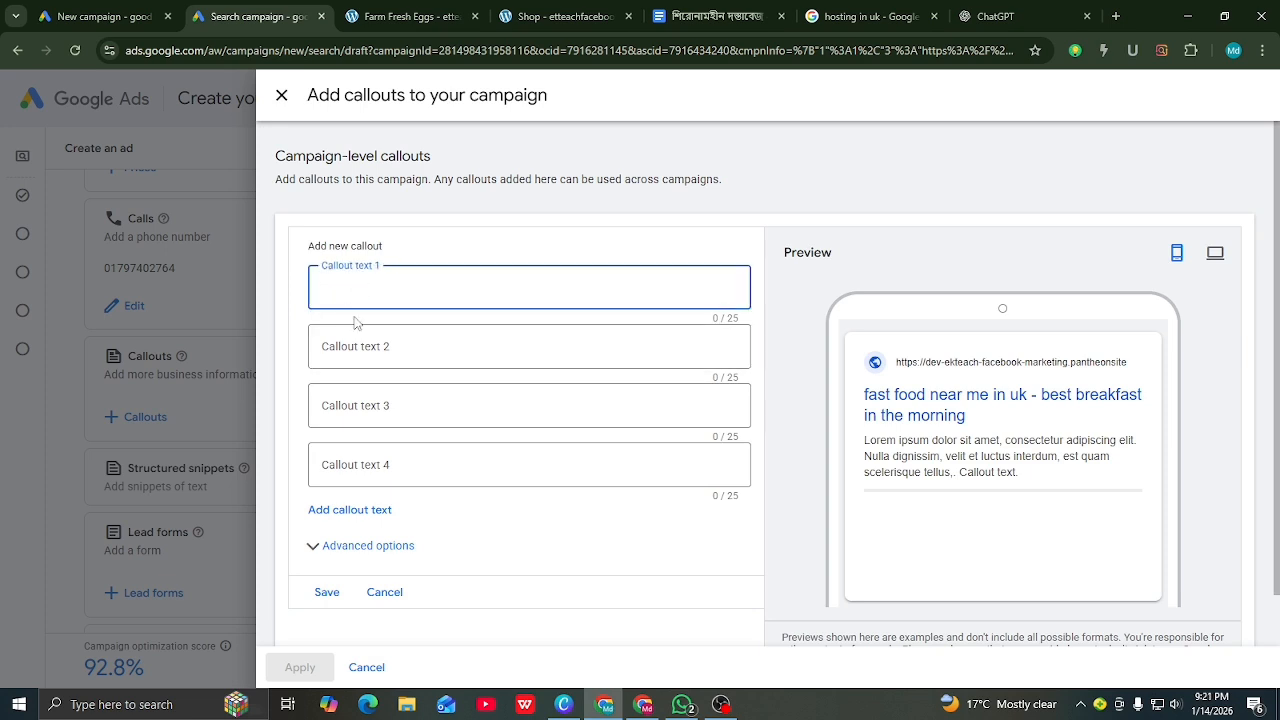
pyautogui.click(402, 16)
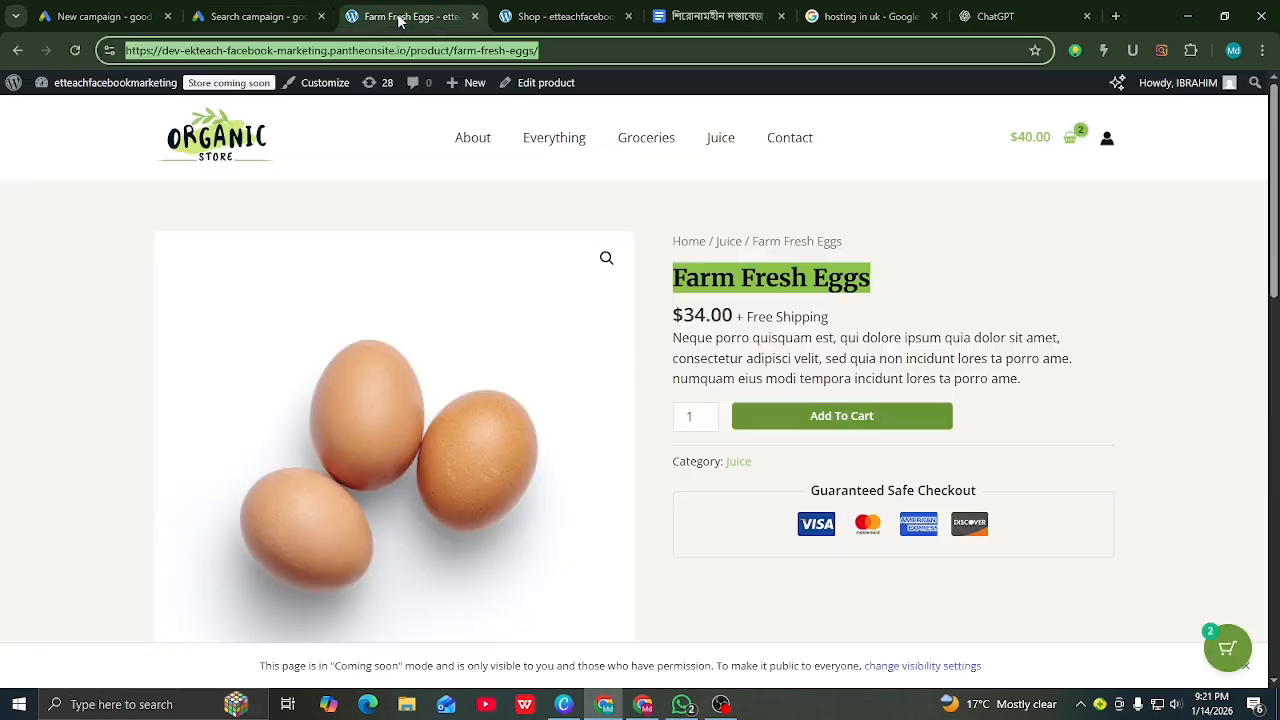
pyautogui.rightClick(752, 280)
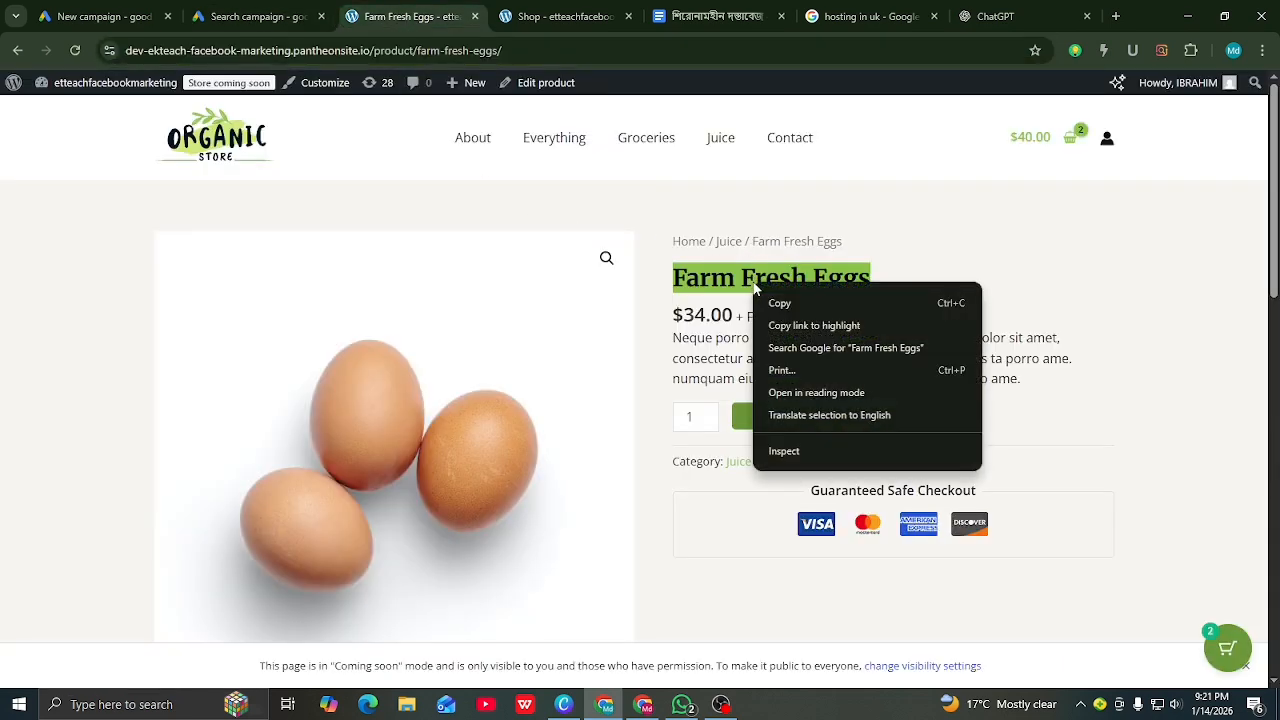
pyautogui.click(785, 303)
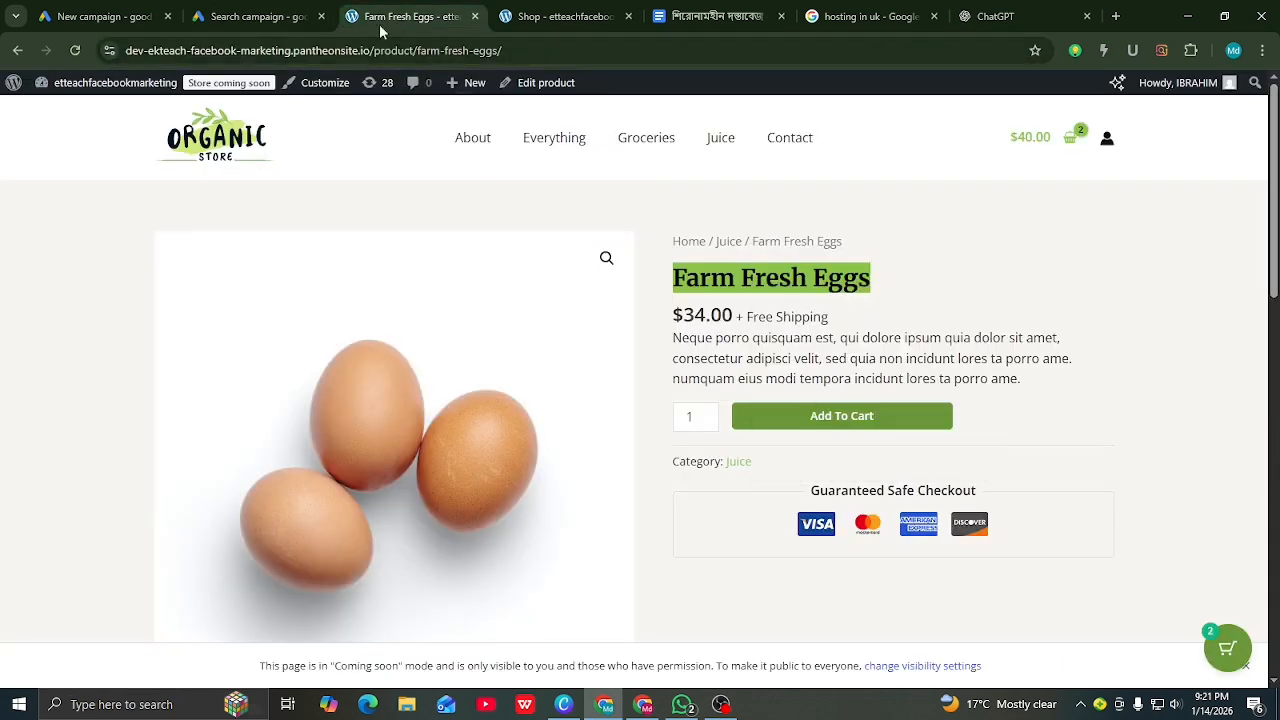
pyautogui.click(288, 12)
pyautogui.rightClick(352, 283)
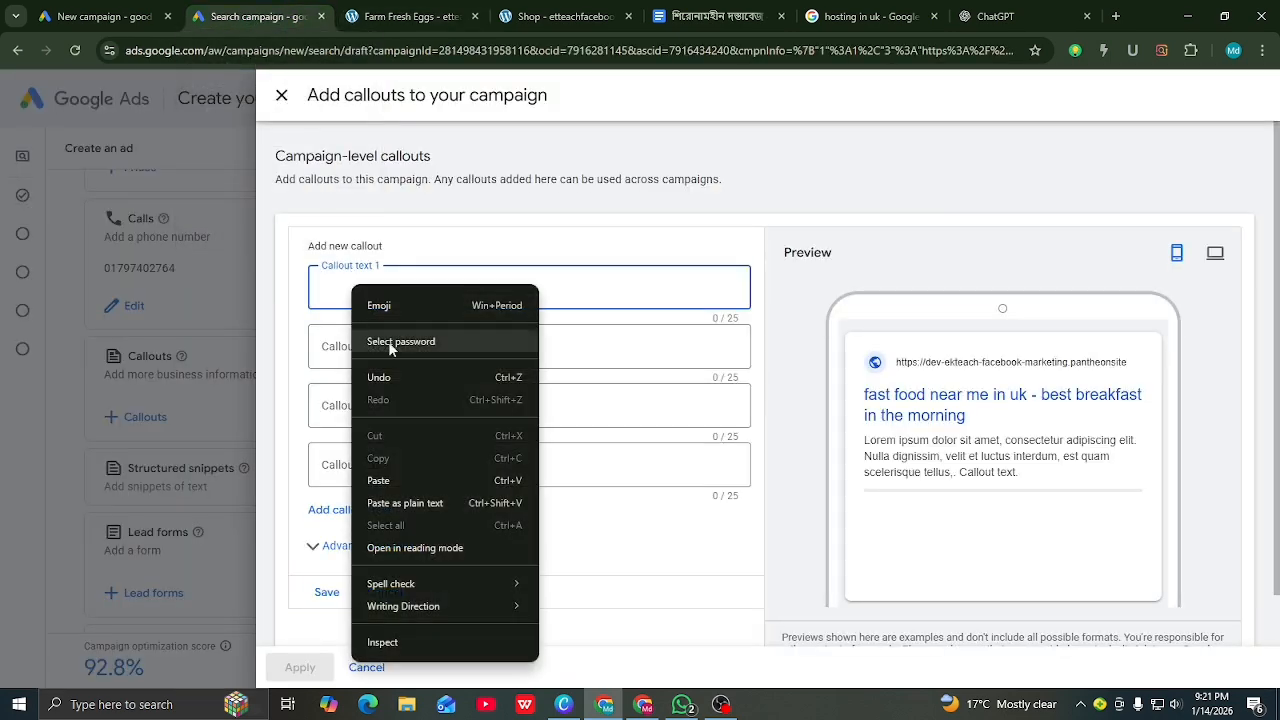
pyautogui.click(379, 480)
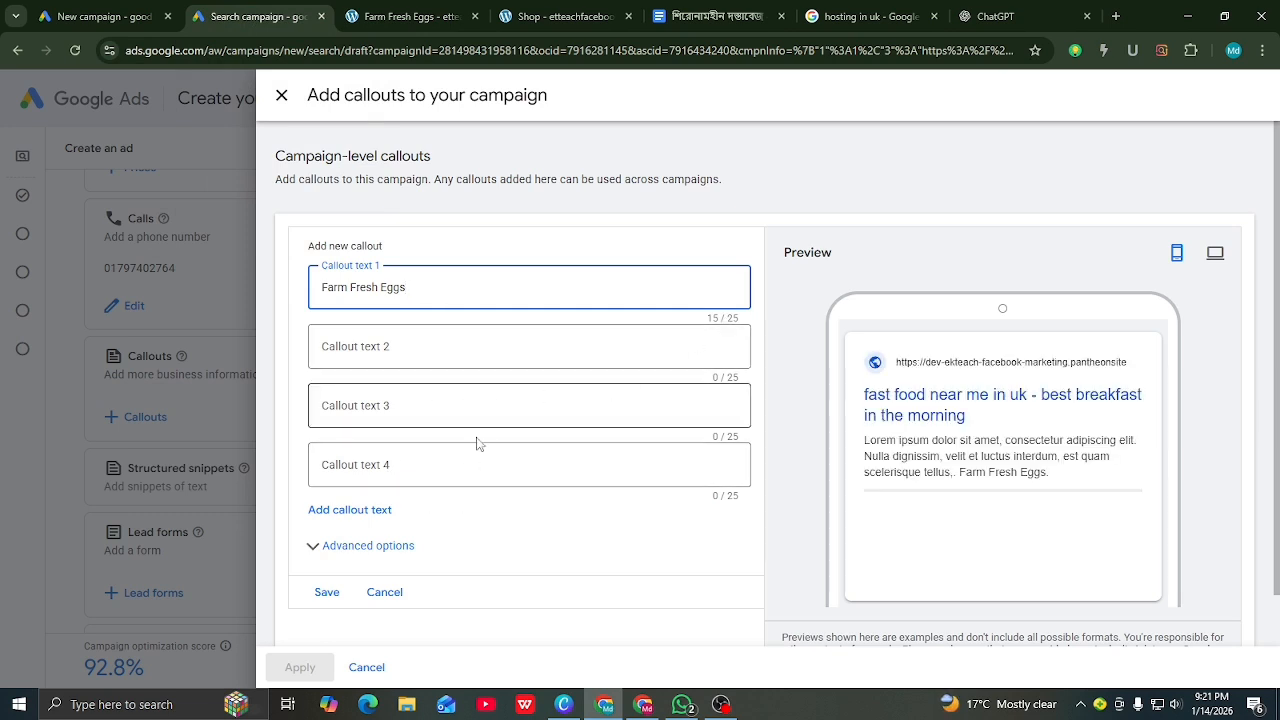
pyautogui.click(330, 592)
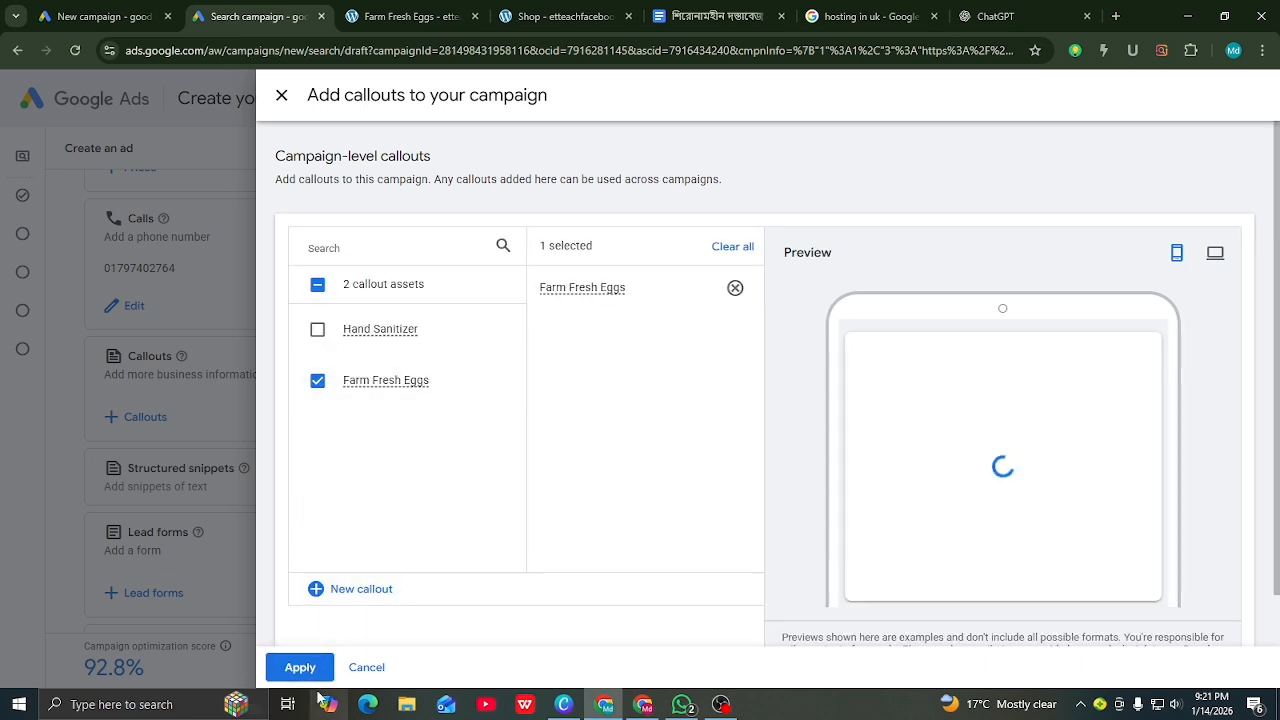
pyautogui.click(318, 330)
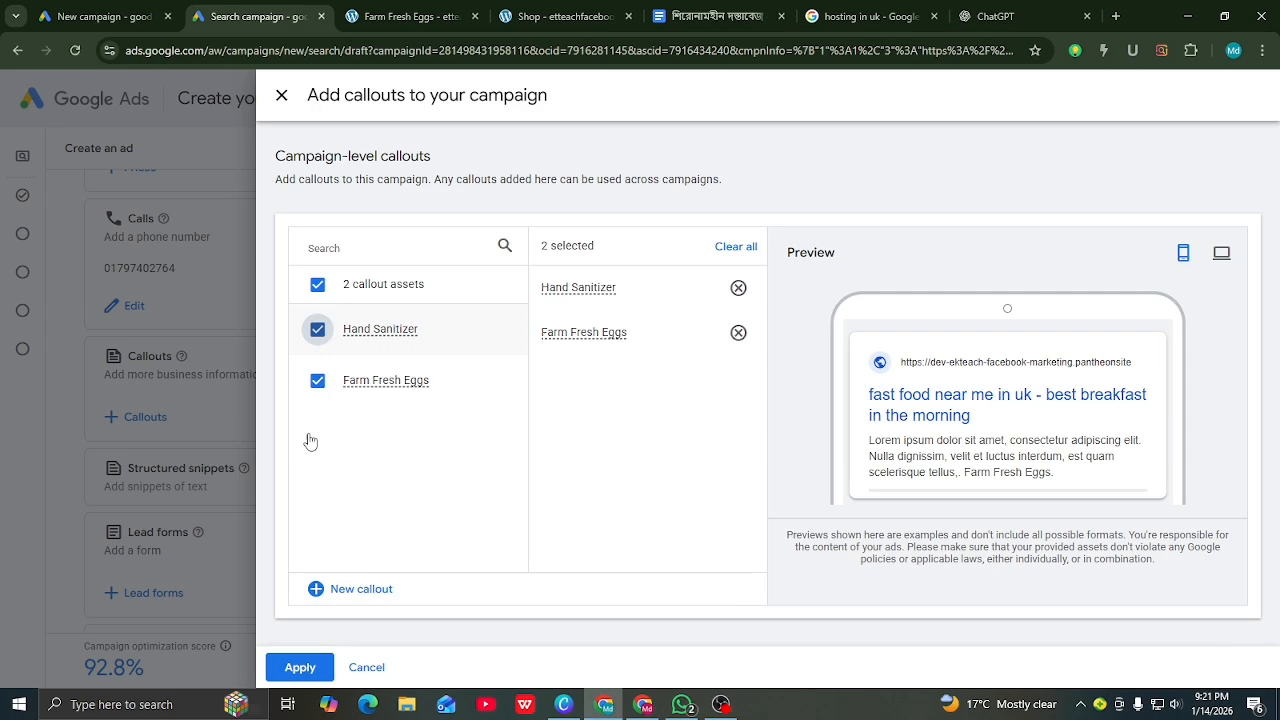
pyautogui.click(299, 668)
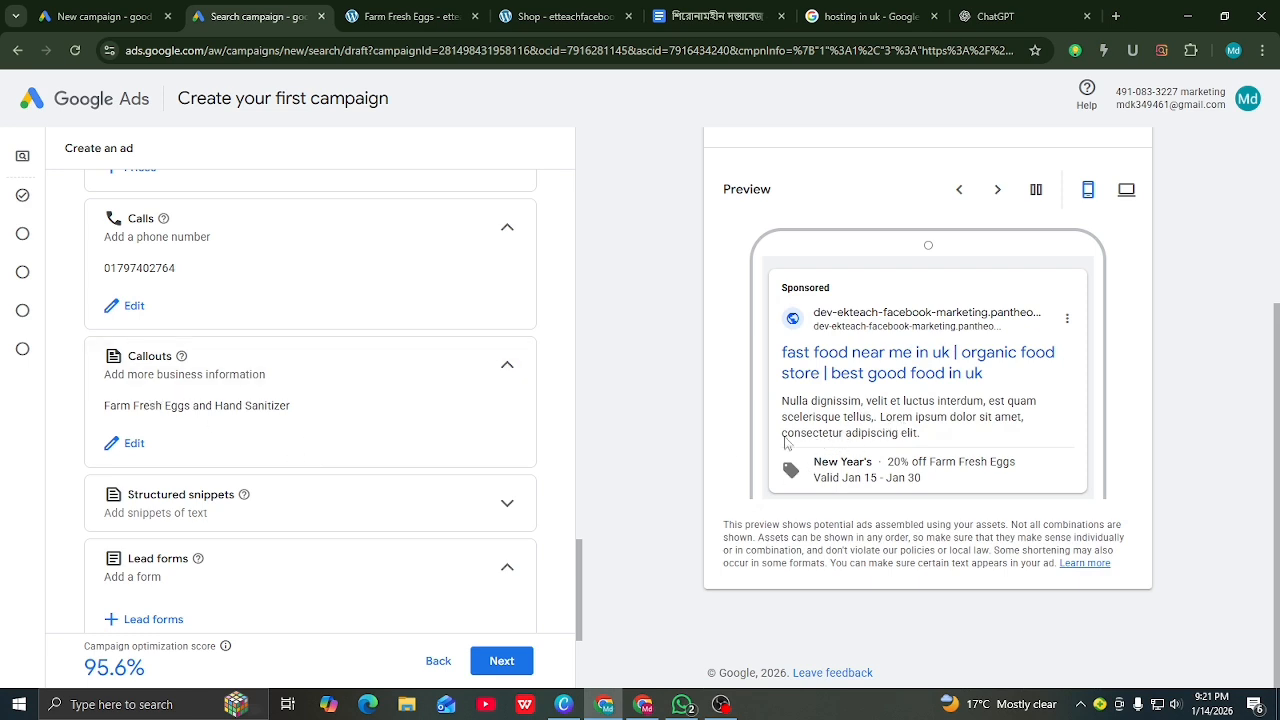
# Step: Start a new structured snippet and scroll through its header type options
pyautogui.scroll(-2, 174, 413)
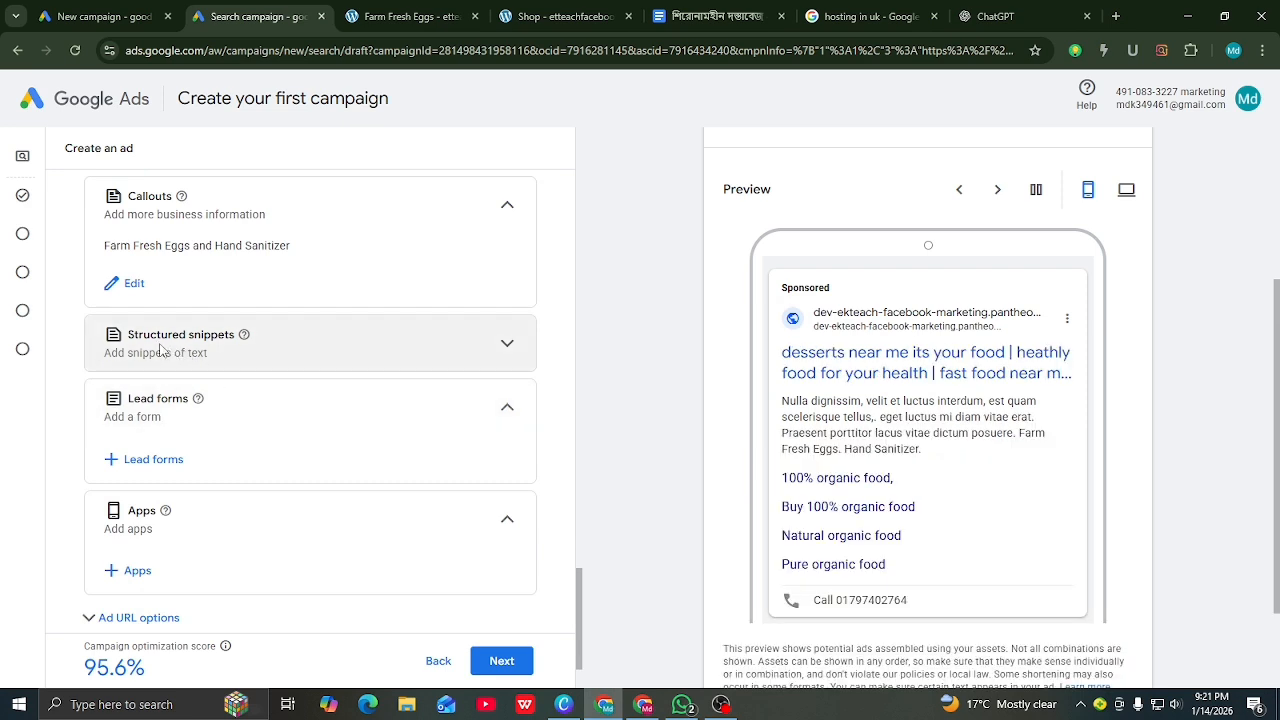
pyautogui.click(507, 343)
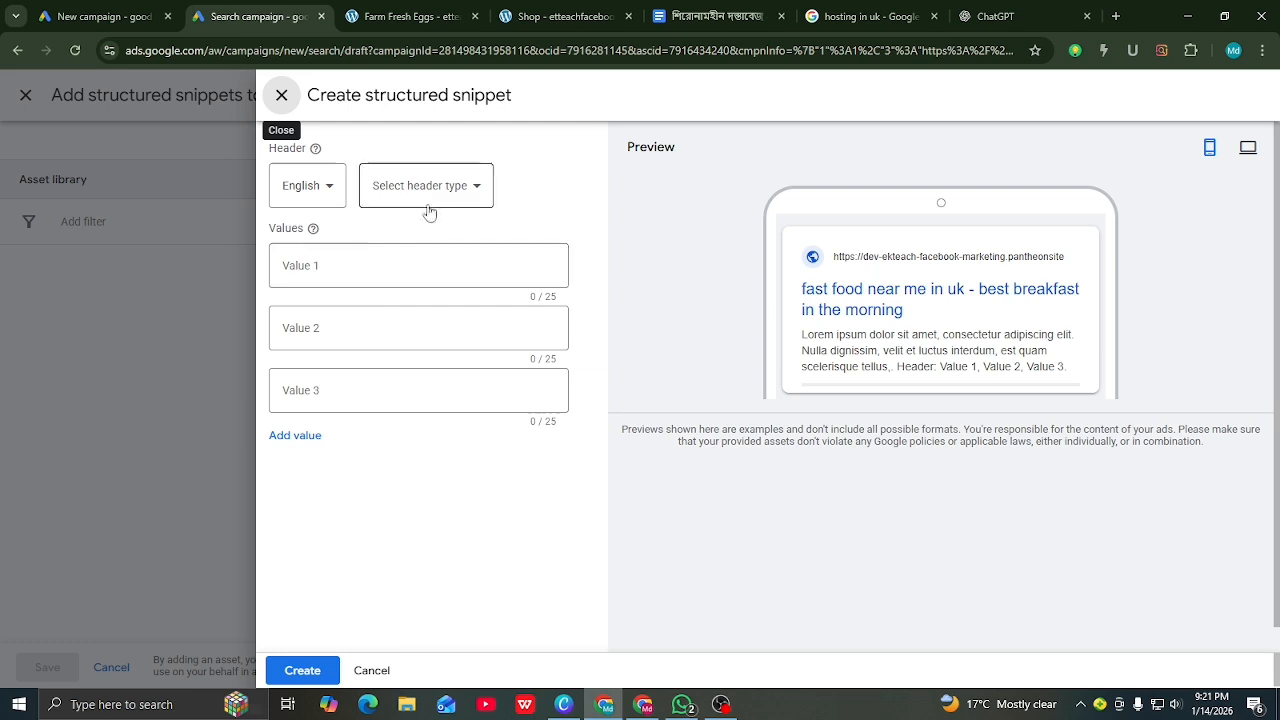
pyautogui.click(478, 189)
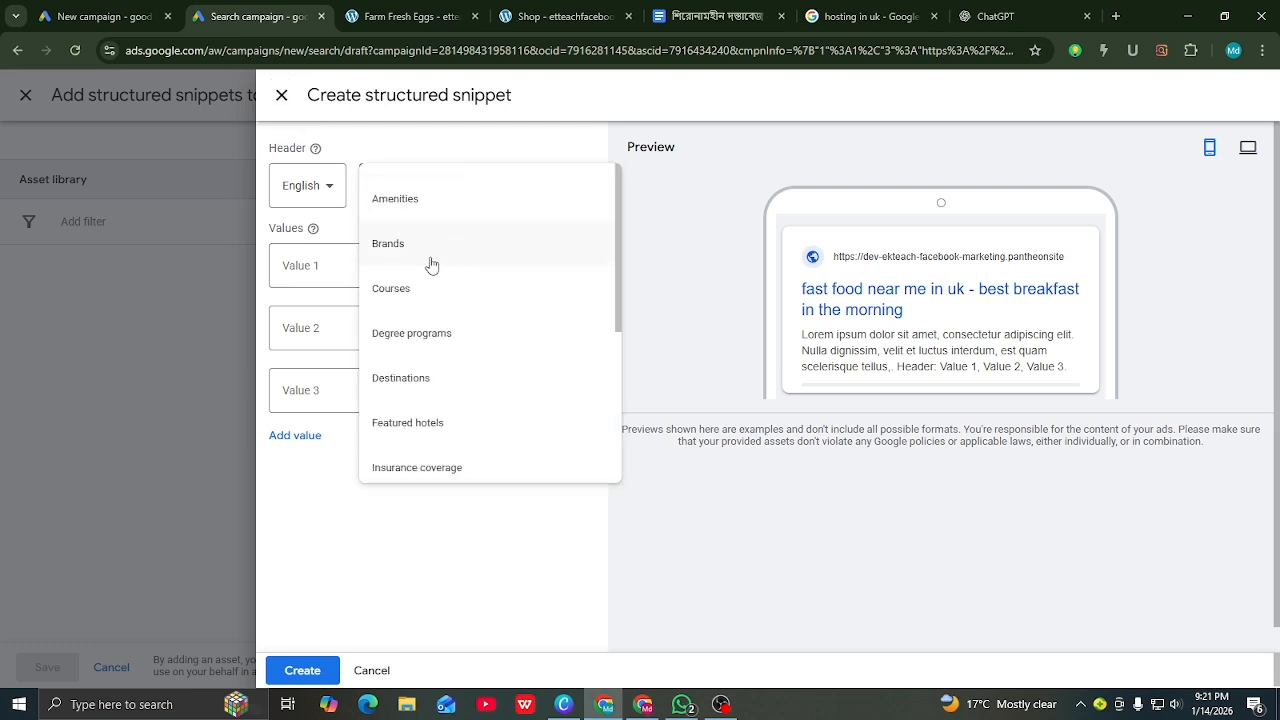
pyautogui.scroll(-3, 471, 346)
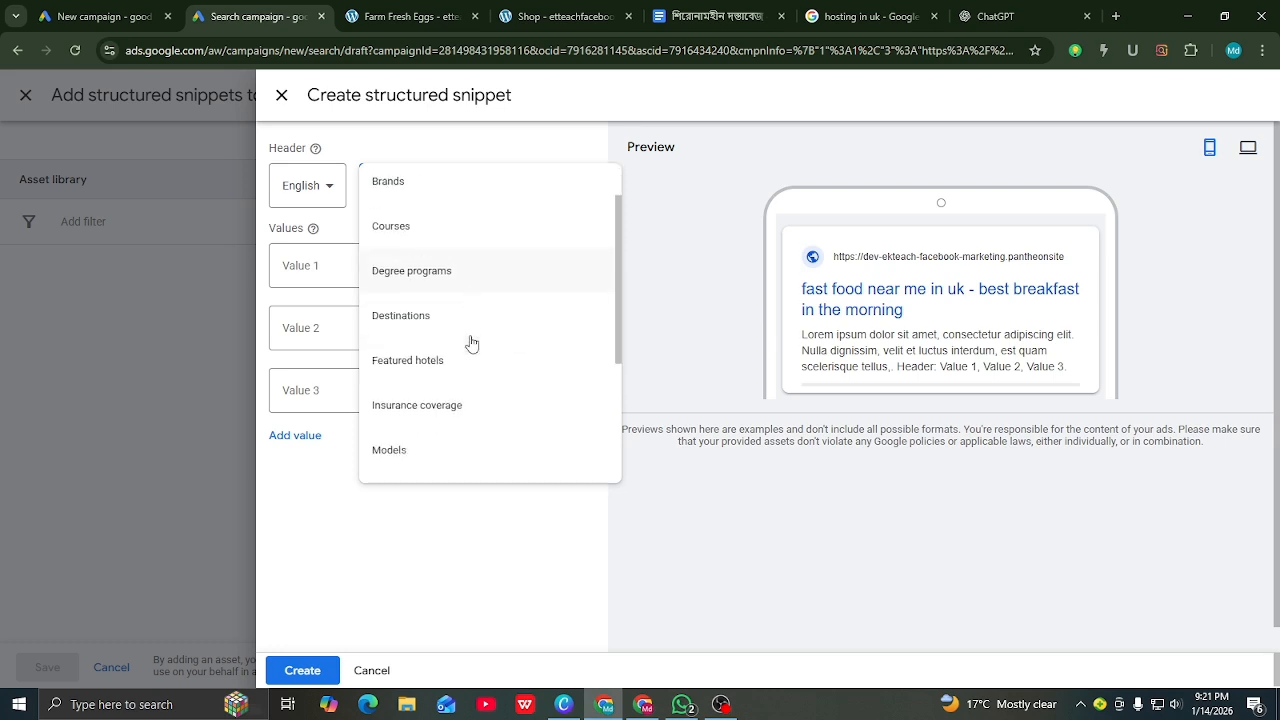
pyautogui.scroll(3, 449, 328)
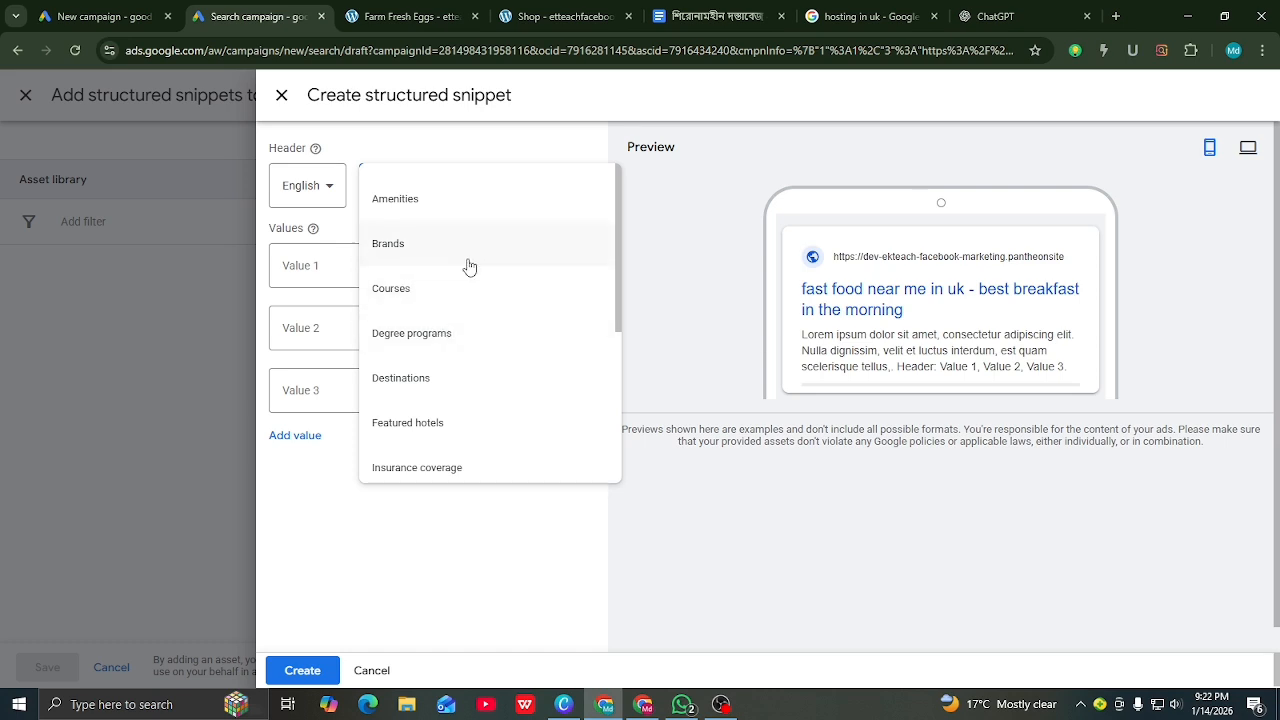
# Step: Choose the Brands header and paste 'Farm Fresh Eggs' from the product page as Value 1
pyautogui.click(396, 249)
pyautogui.click(330, 264)
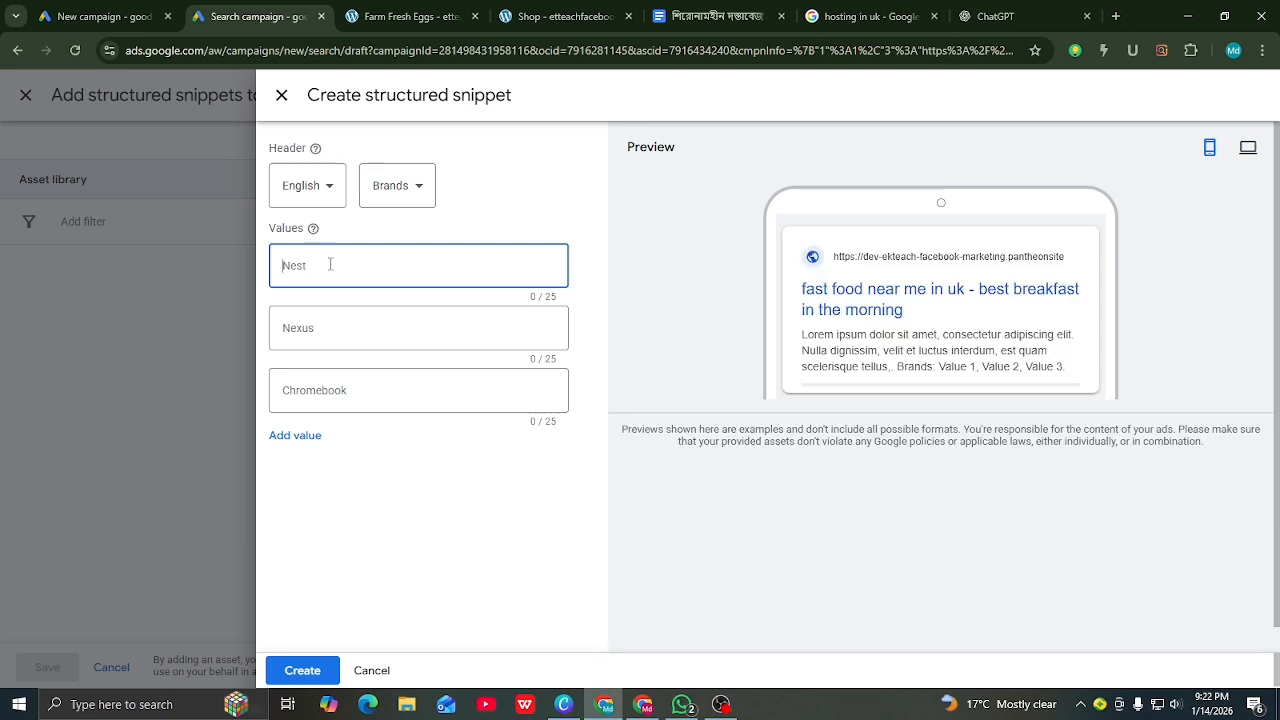
pyautogui.click(395, 18)
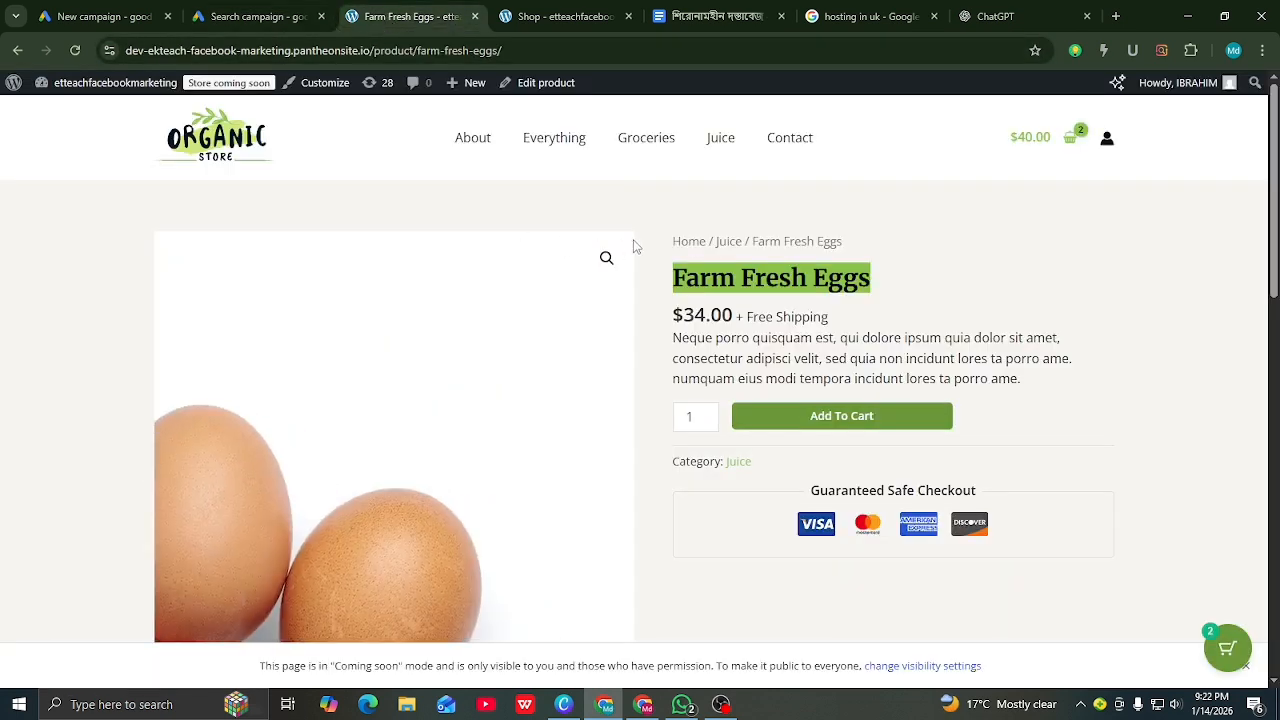
pyautogui.rightClick(722, 280)
pyautogui.click(761, 297)
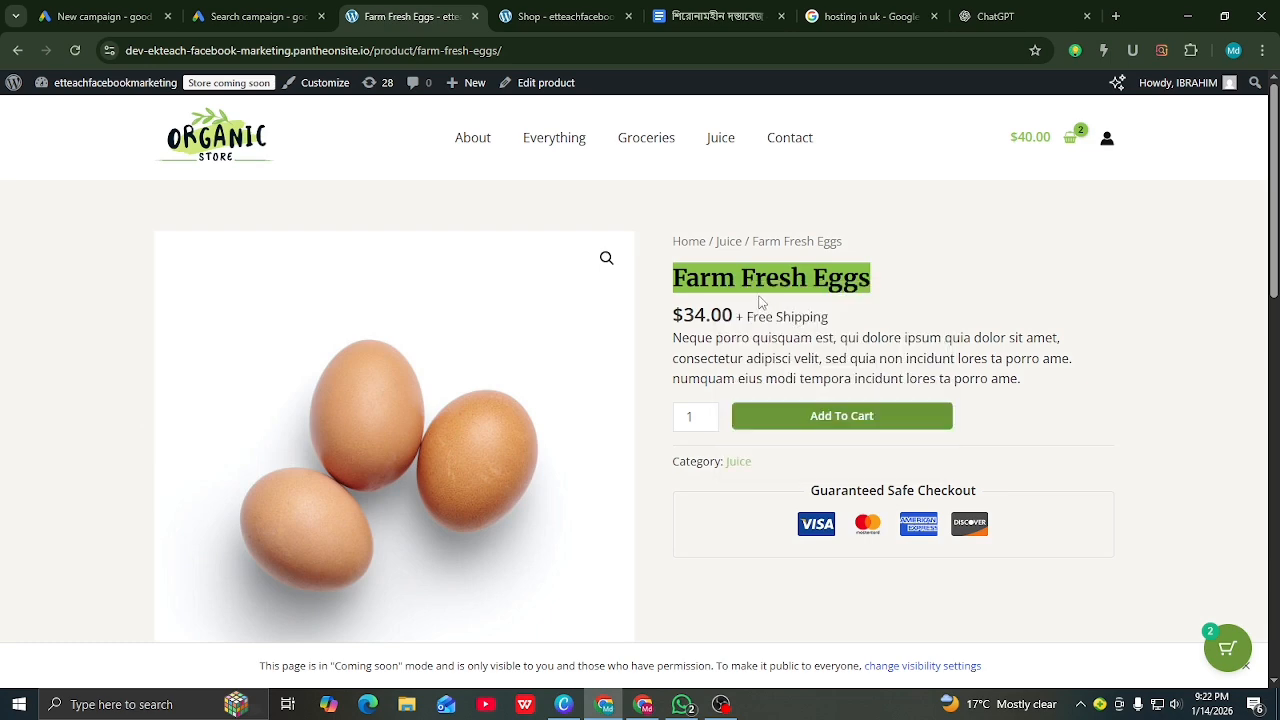
pyautogui.click(262, 17)
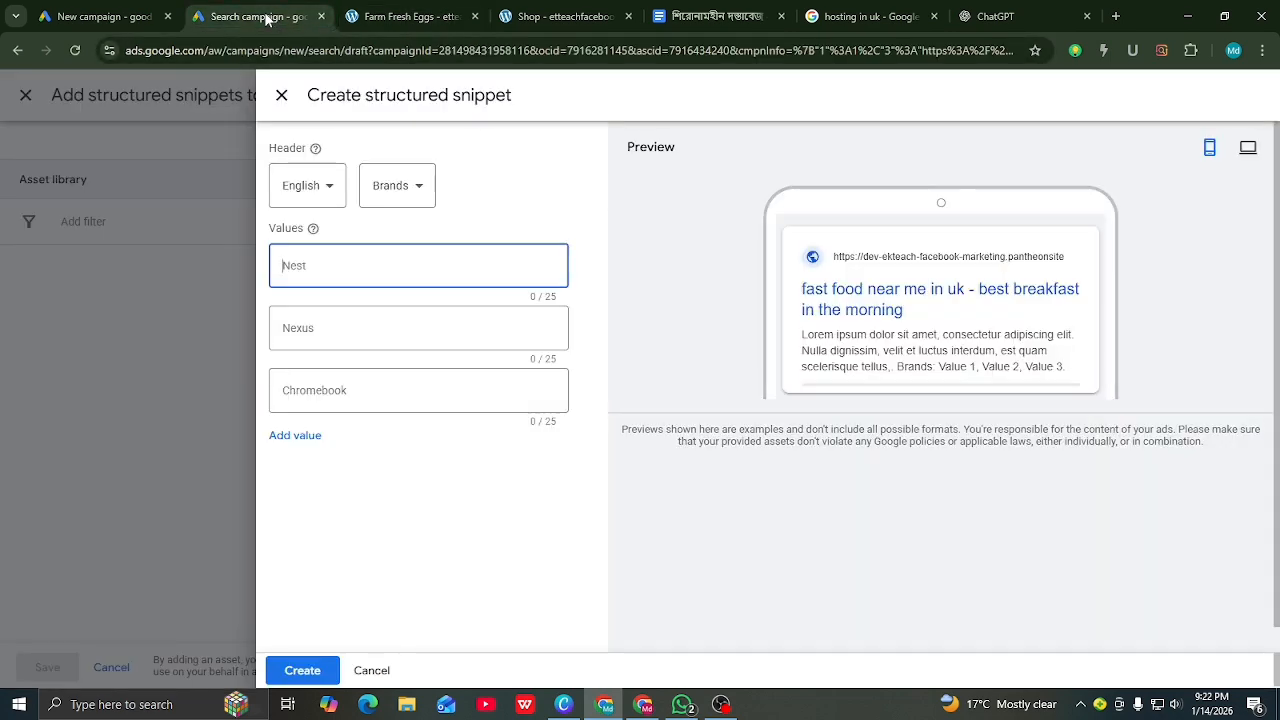
pyautogui.rightClick(301, 268)
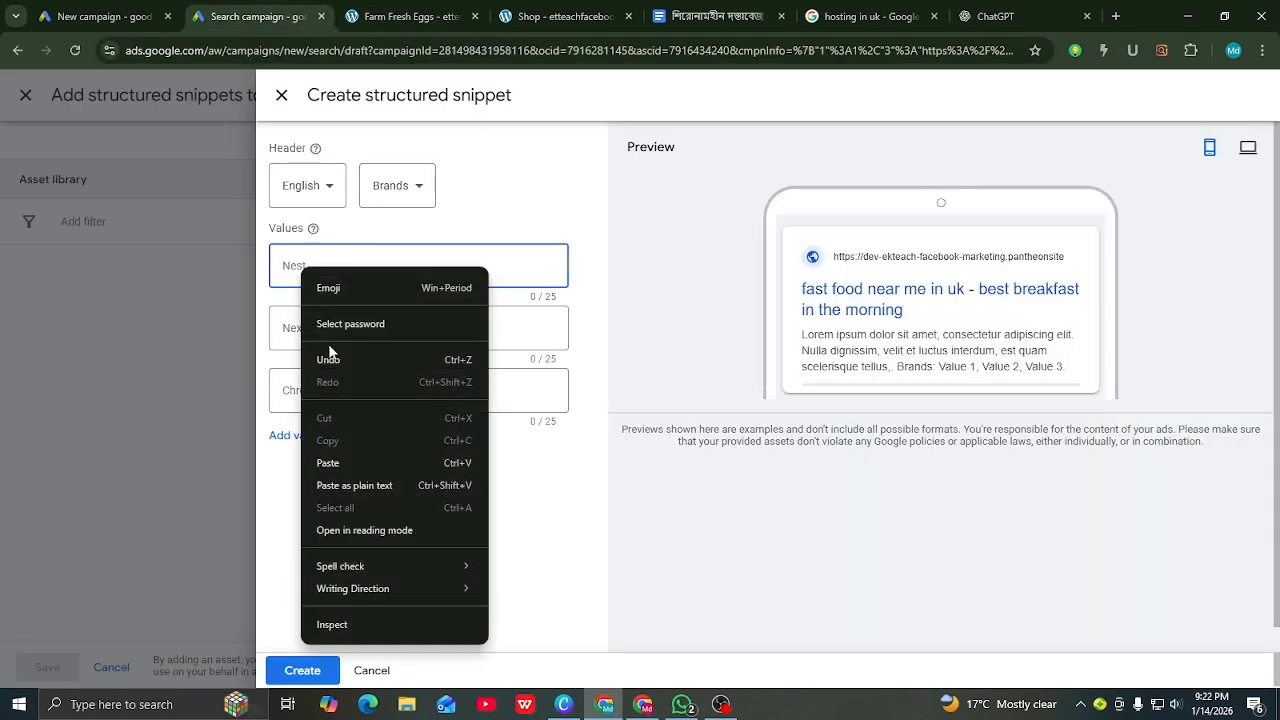
pyautogui.click(331, 462)
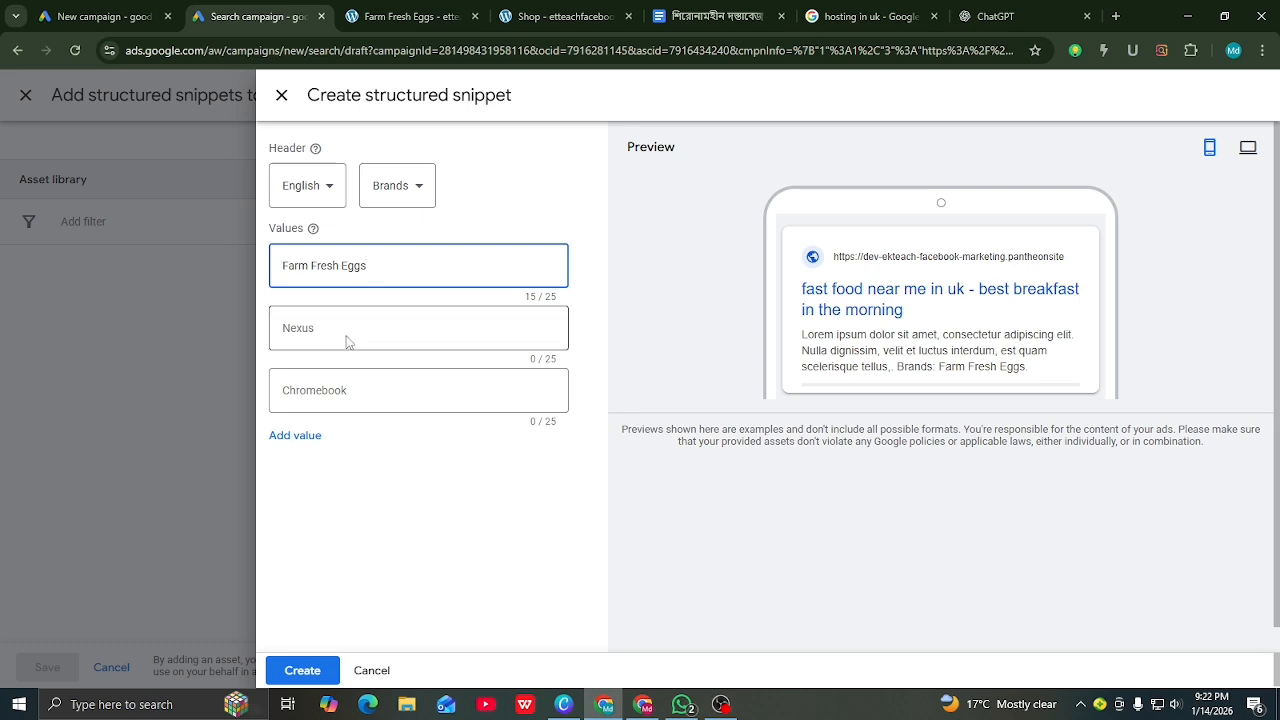
pyautogui.click(350, 332)
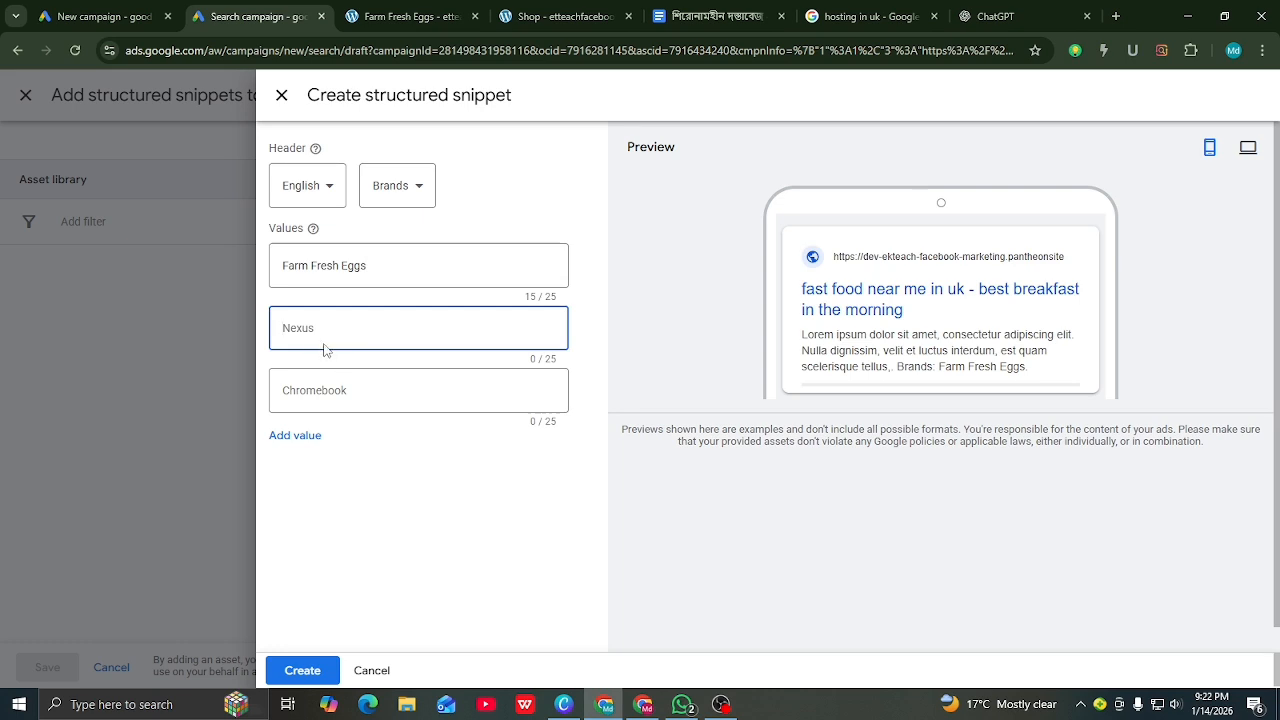
# Step: Copy 'Fresh organic' from ChatGPT slogan 16 into the snippet's Value 2
pyautogui.click(980, 17)
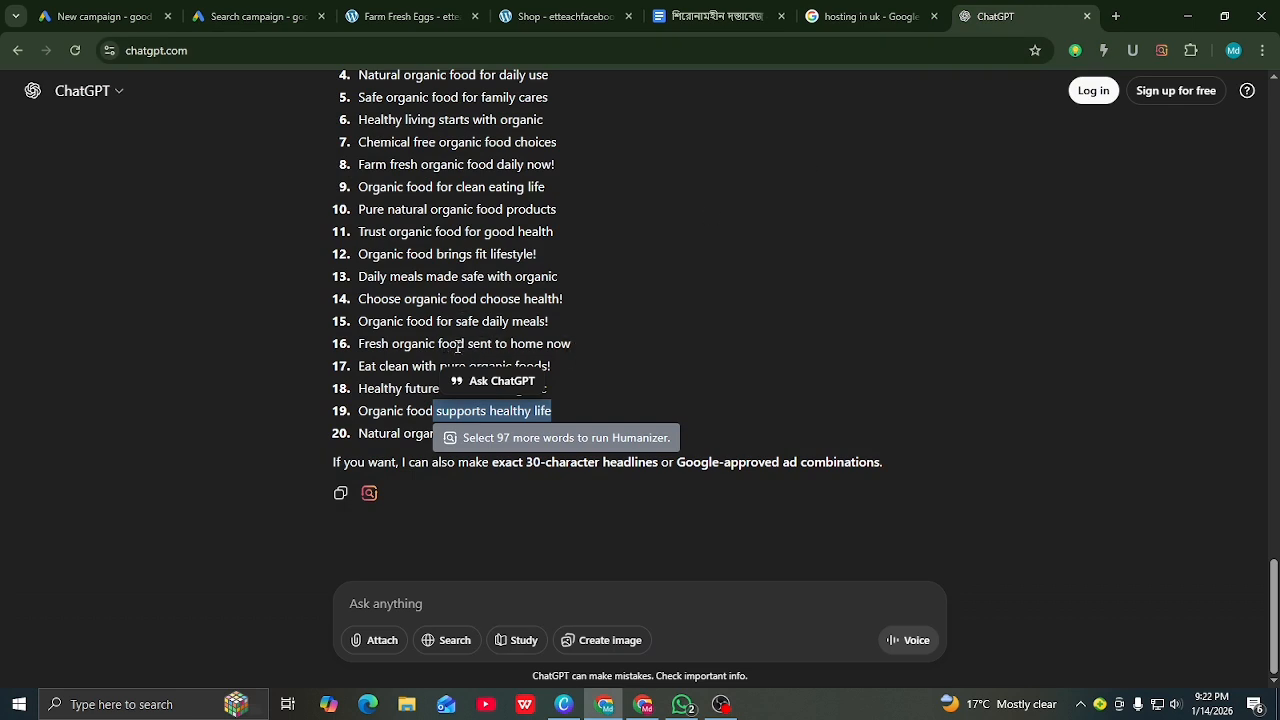
pyautogui.moveTo(434, 347); pyautogui.dragTo(361, 344)
pyautogui.rightClick(385, 343)
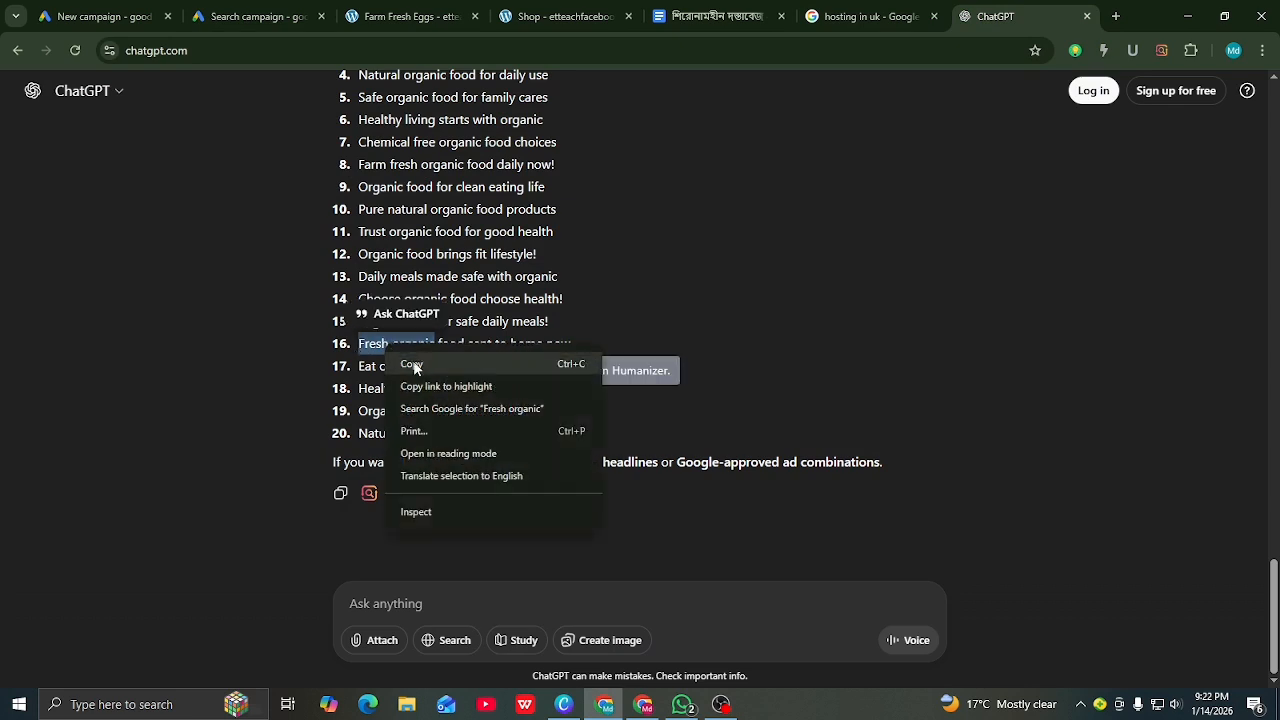
pyautogui.click(414, 364)
pyautogui.click(285, 14)
pyautogui.click(329, 329)
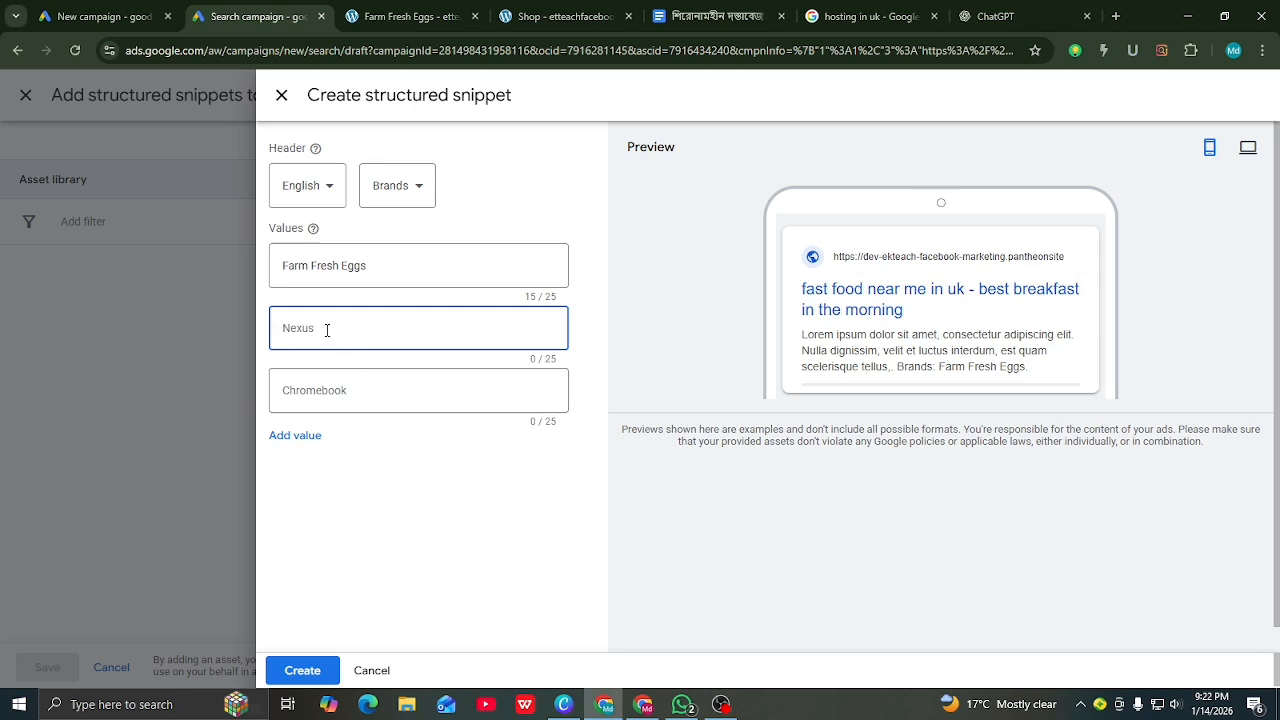
pyautogui.rightClick(329, 329)
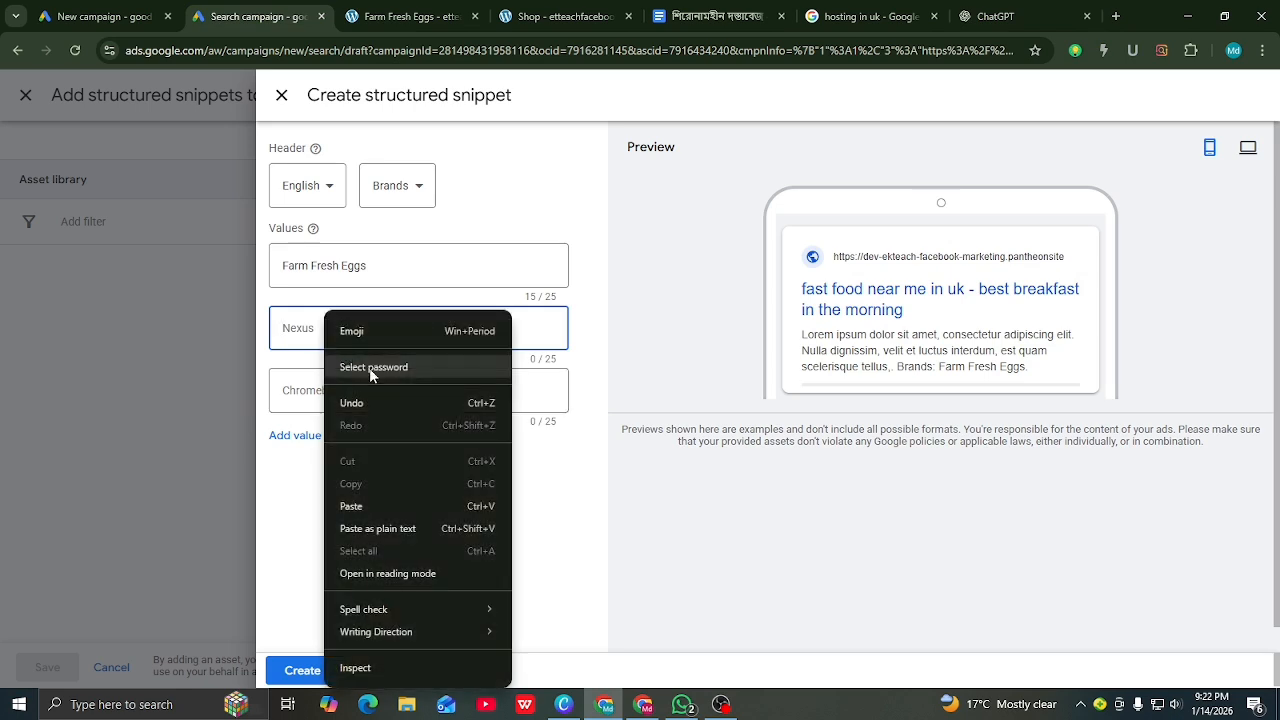
pyautogui.click(349, 505)
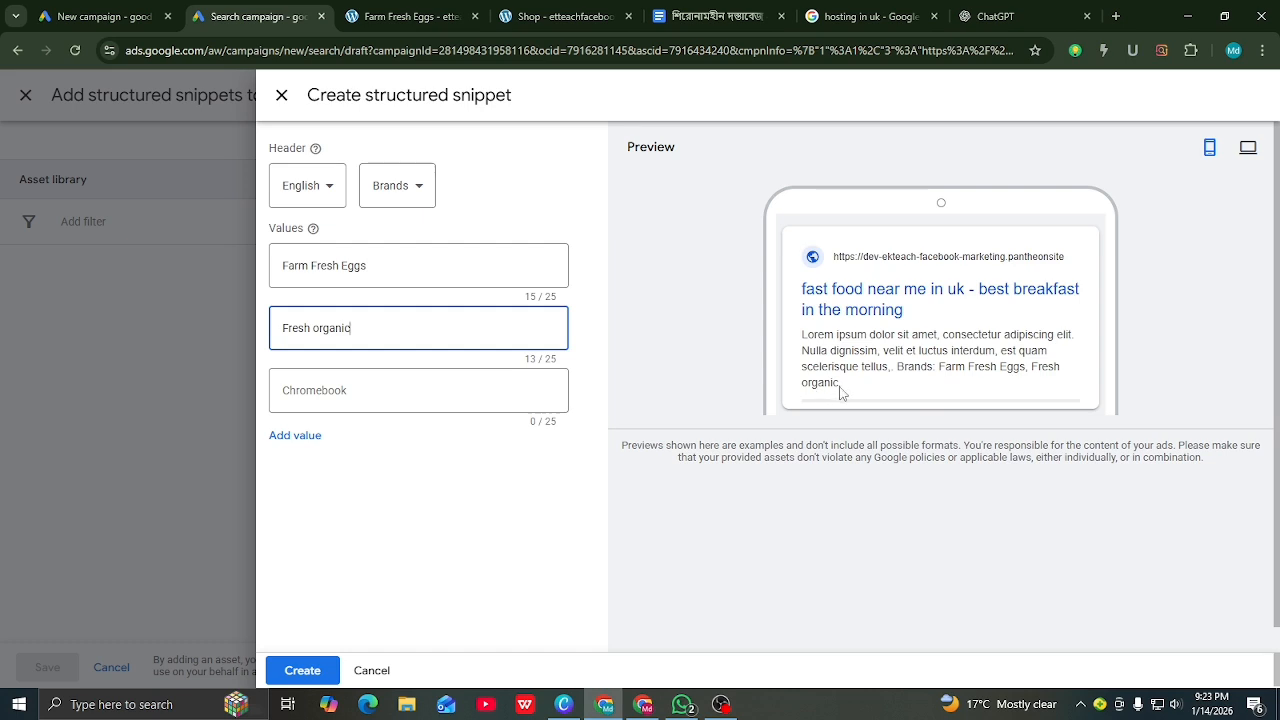
# Step: Paste 'Natural organic' from slogan 20 as Value 3, then create and save the Brands snippet
pyautogui.click(340, 395)
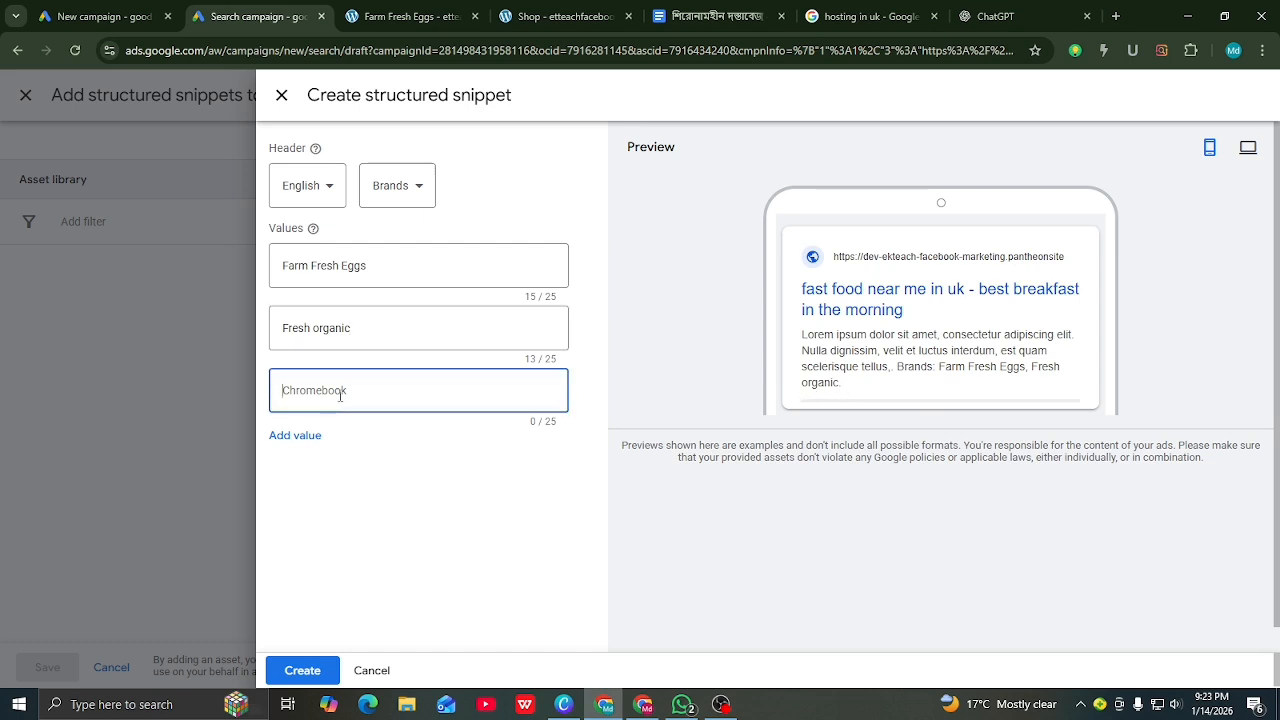
pyautogui.click(981, 18)
pyautogui.click(288, 396)
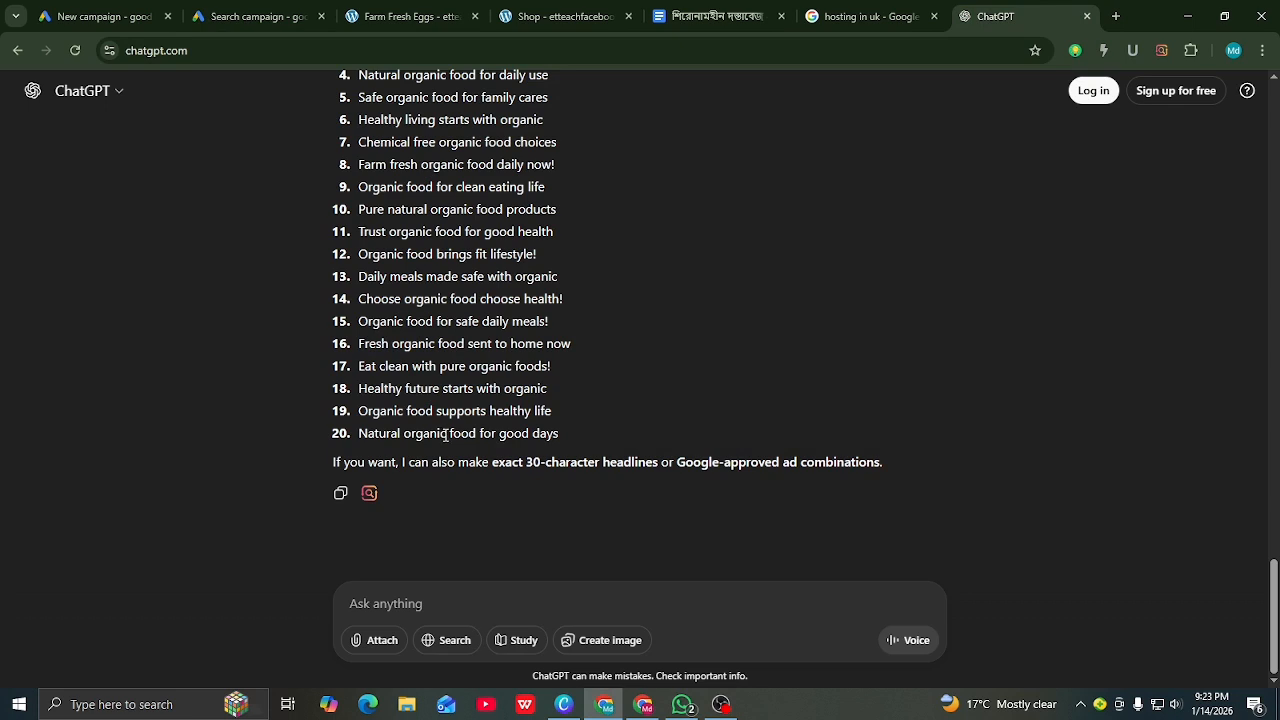
pyautogui.moveTo(445, 435); pyautogui.dragTo(358, 435)
pyautogui.rightClick(377, 440)
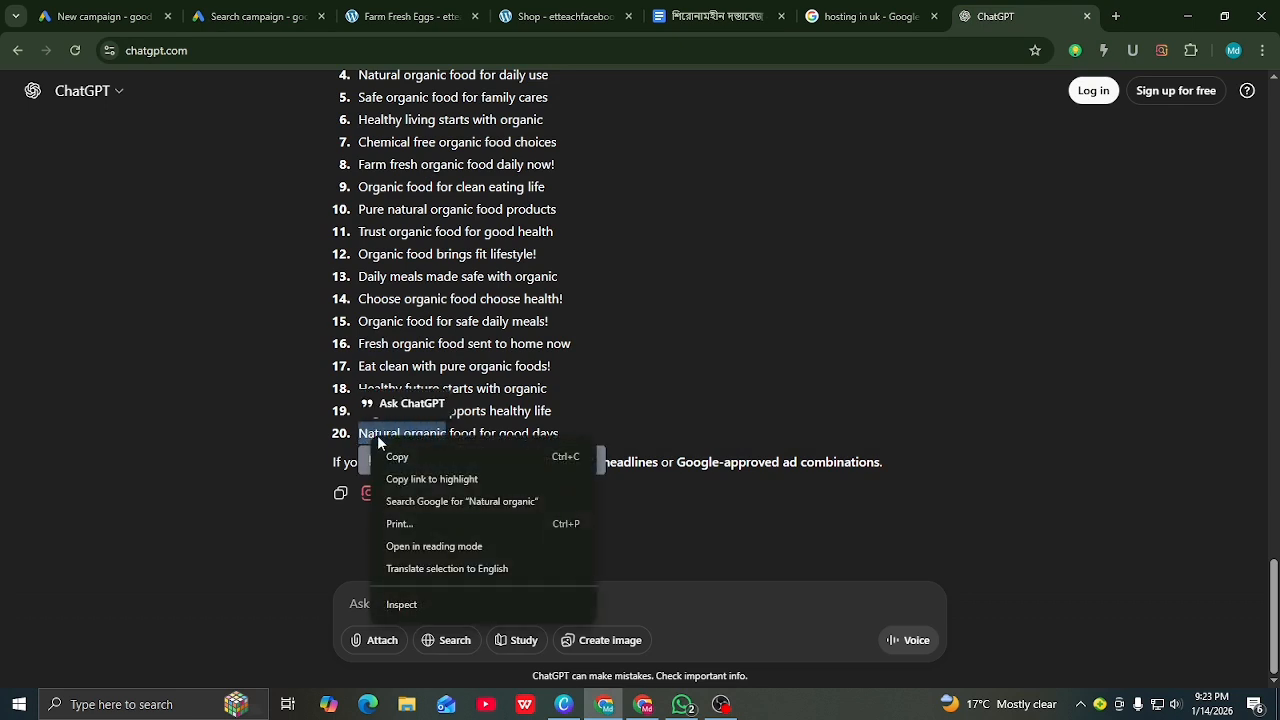
pyautogui.click(403, 457)
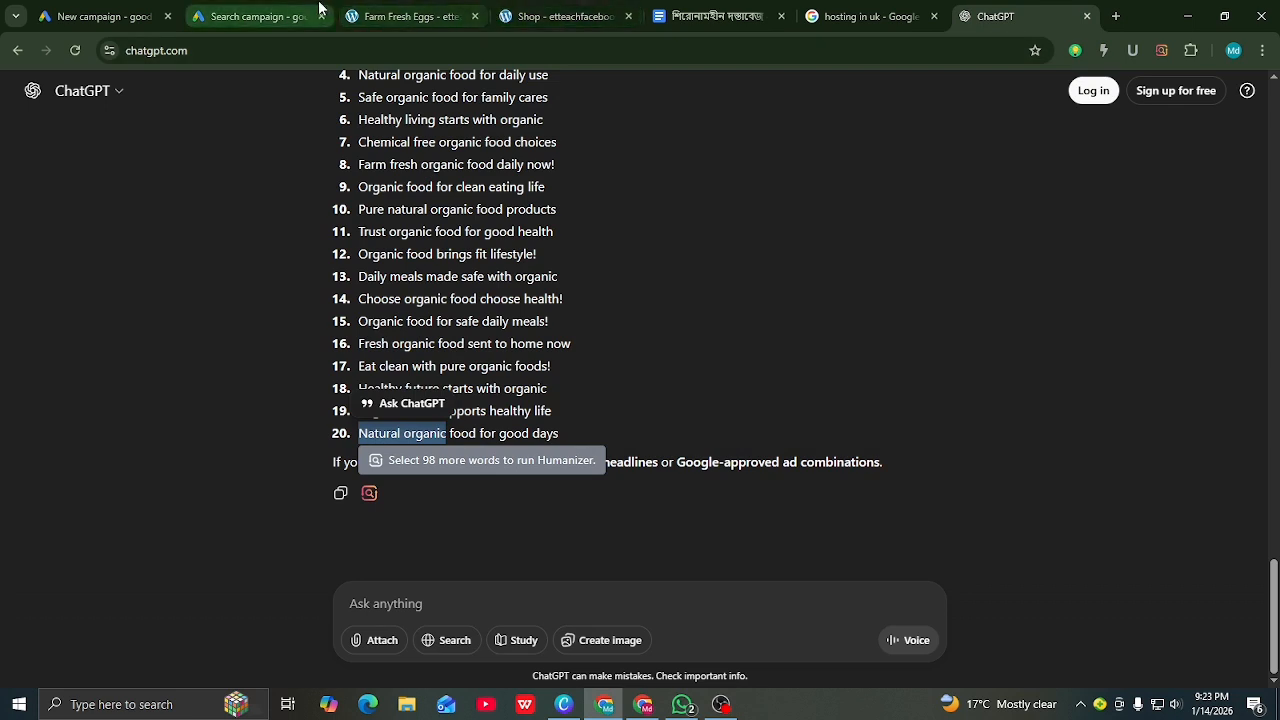
pyautogui.click(257, 16)
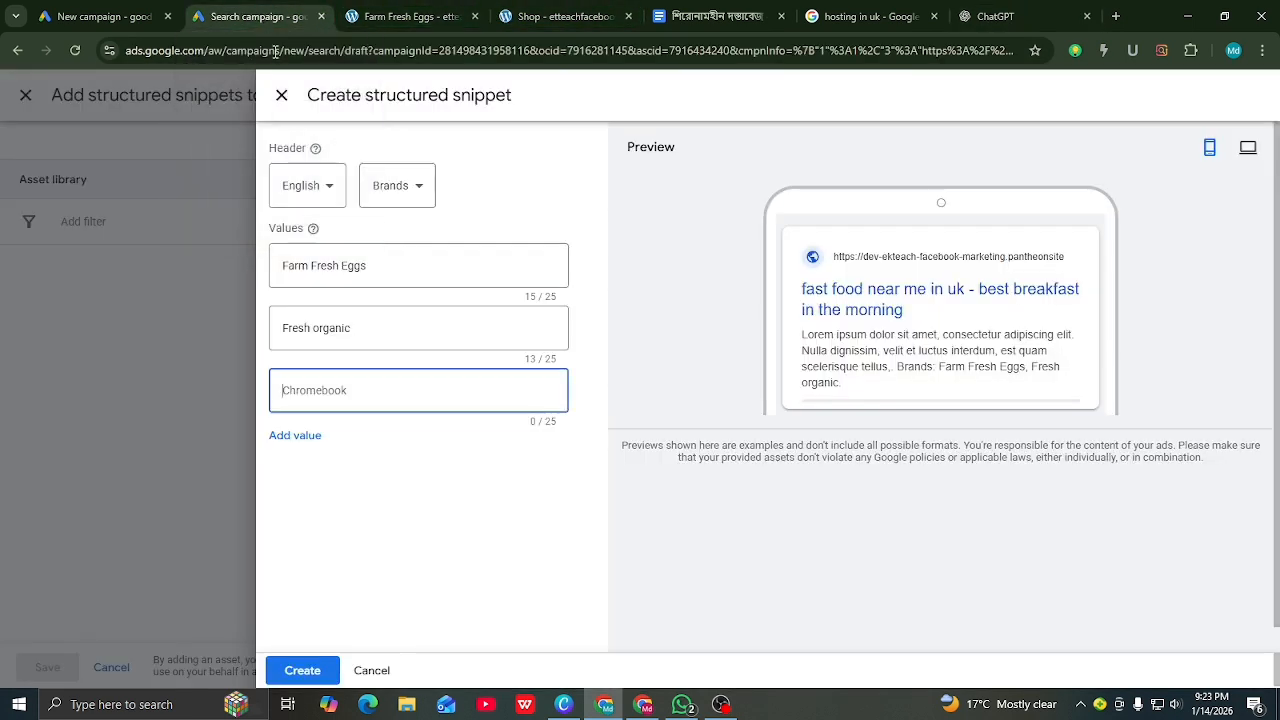
pyautogui.rightClick(288, 393)
pyautogui.click(316, 208)
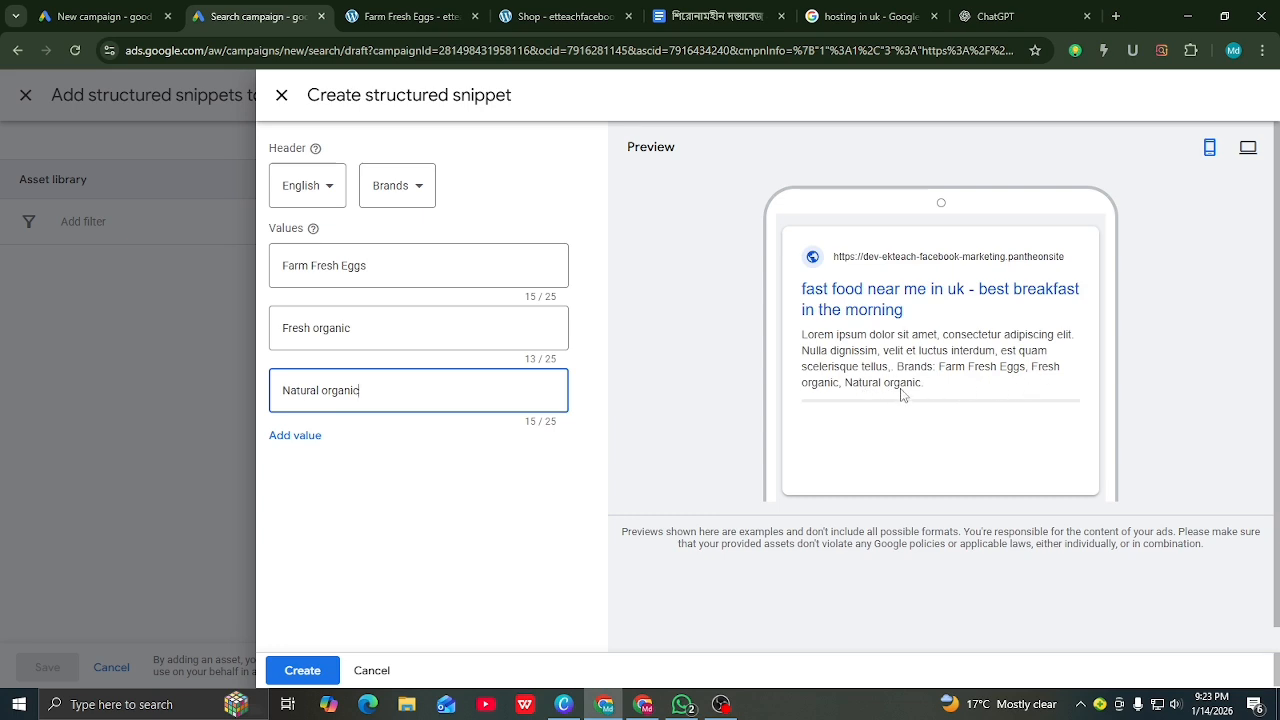
pyautogui.click(302, 671)
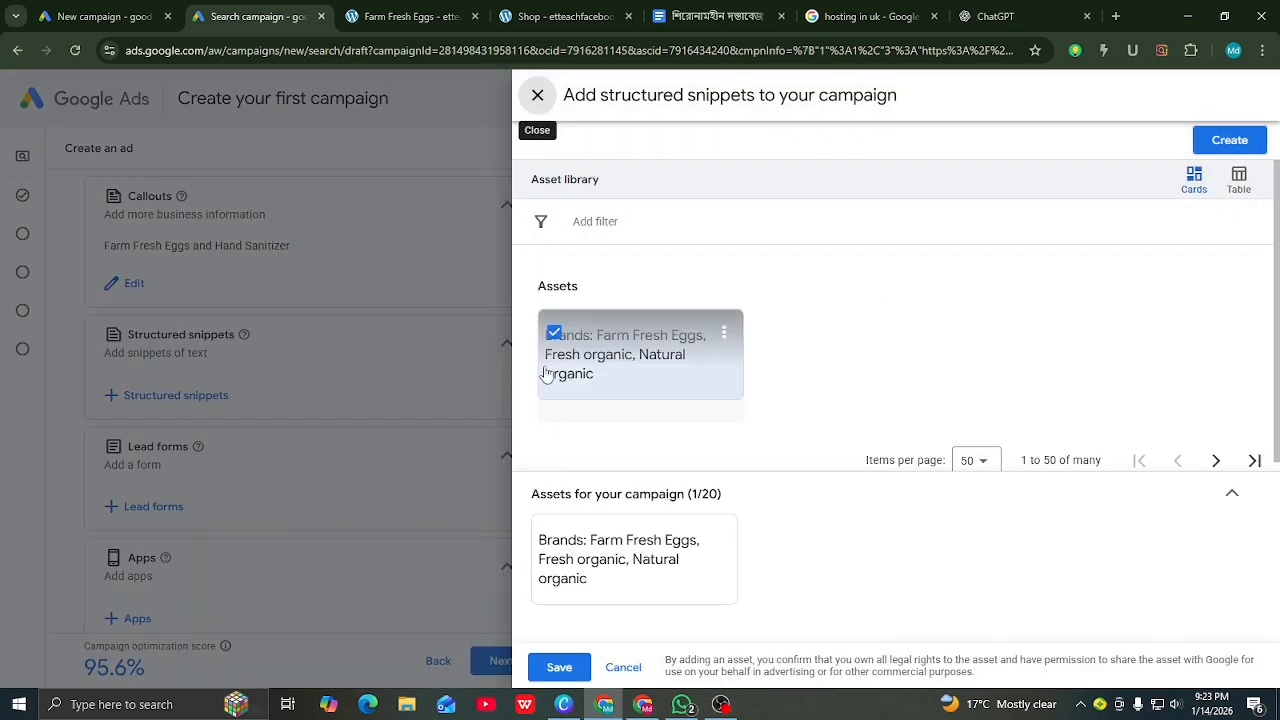
pyautogui.click(550, 670)
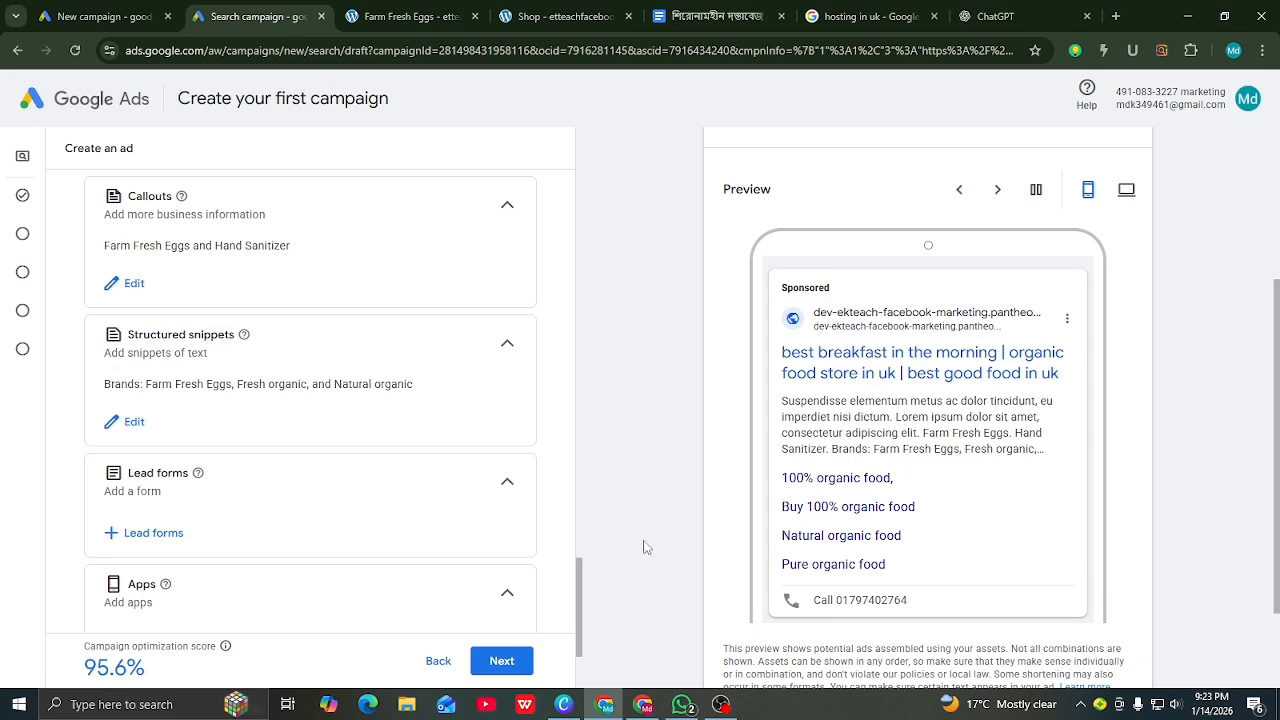
# Step: Scroll to Lead forms and open the panel listing the 'pleace fill up the from' form
pyautogui.scroll(-1, 190, 385)
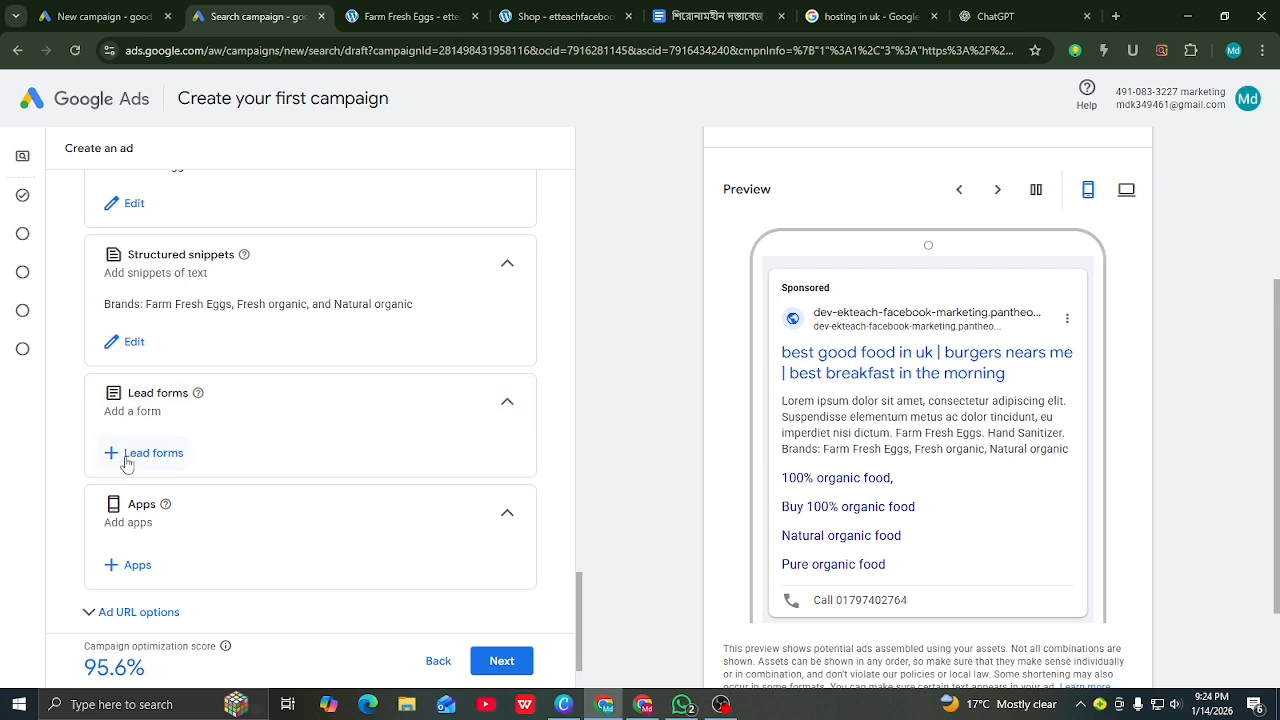
pyautogui.click(127, 462)
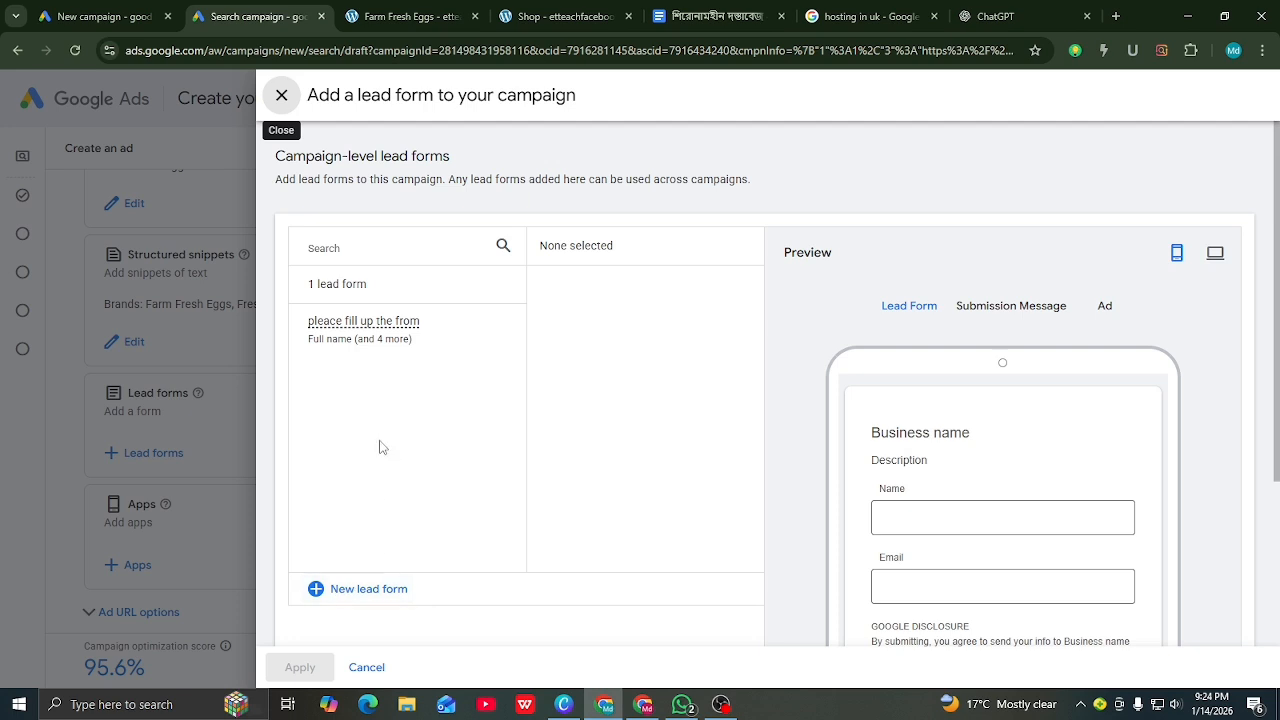
# Step: Start a new lead form and replace its headline with a person's name
pyautogui.click(320, 591)
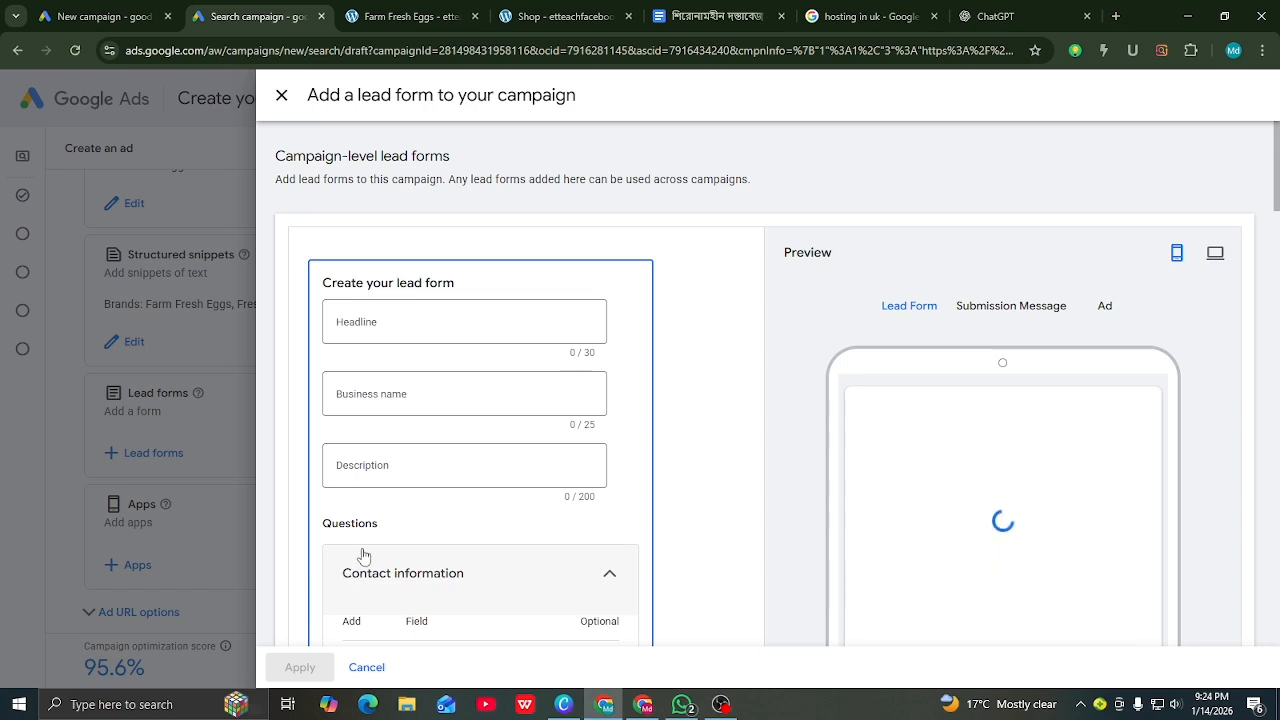
pyautogui.click(393, 335)
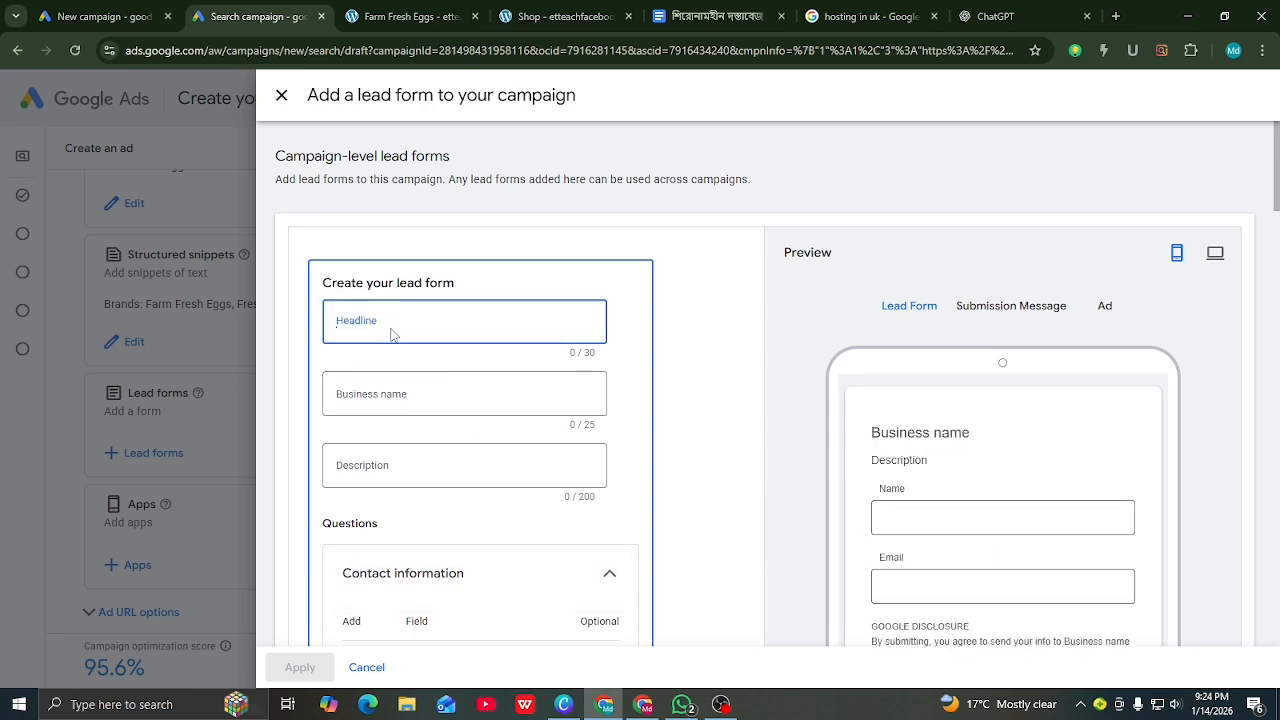
pyautogui.click(405, 16)
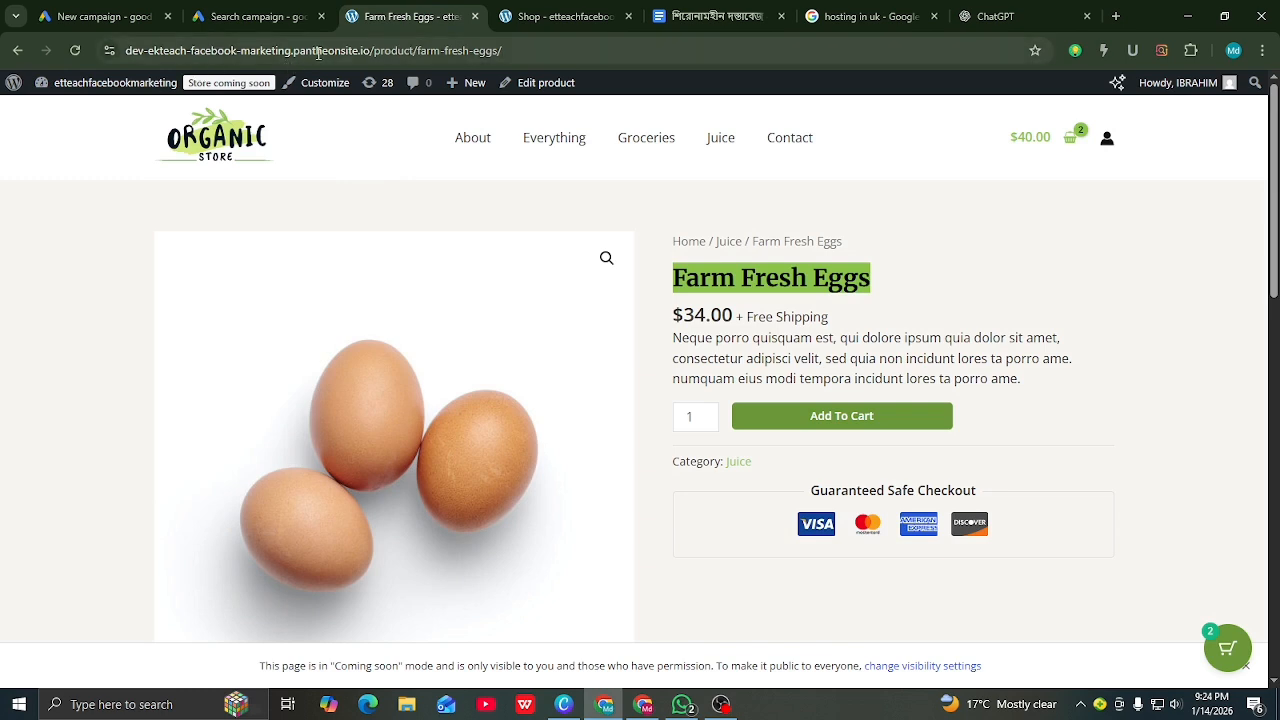
pyautogui.click(990, 16)
pyautogui.click(255, 16)
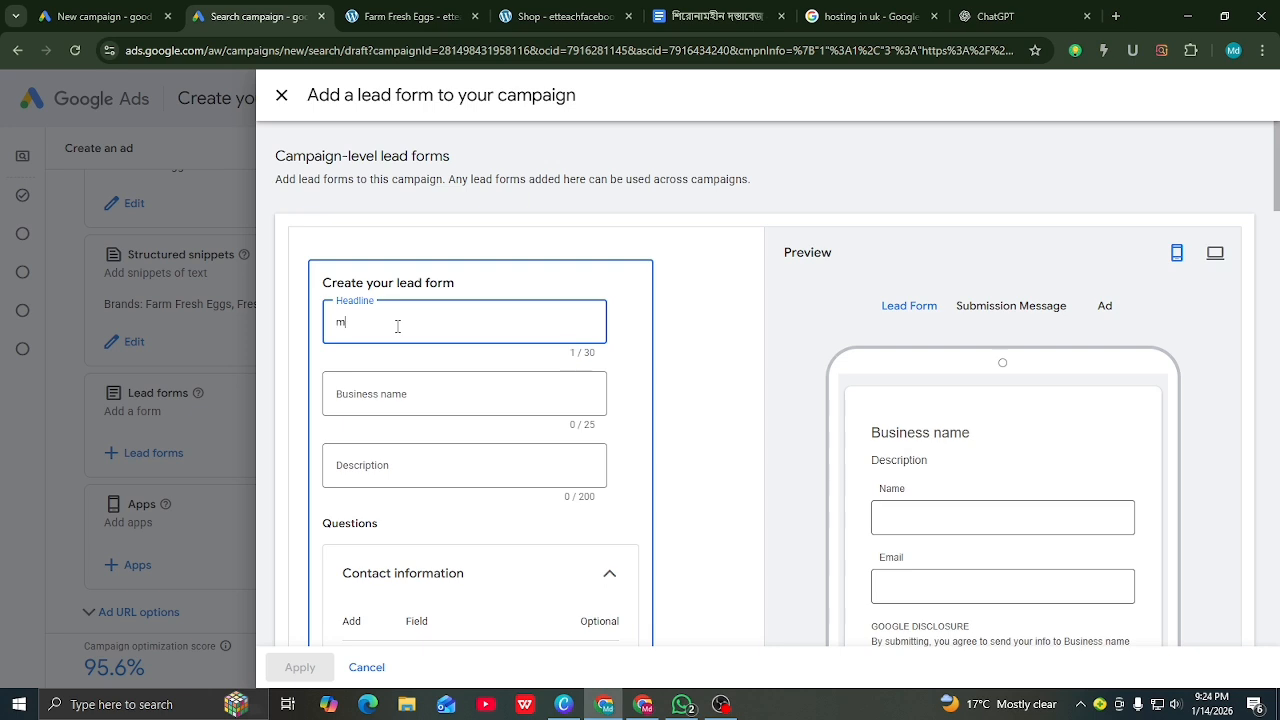
pyautogui.press('BackSpace')
pyautogui.press('BackSpace')
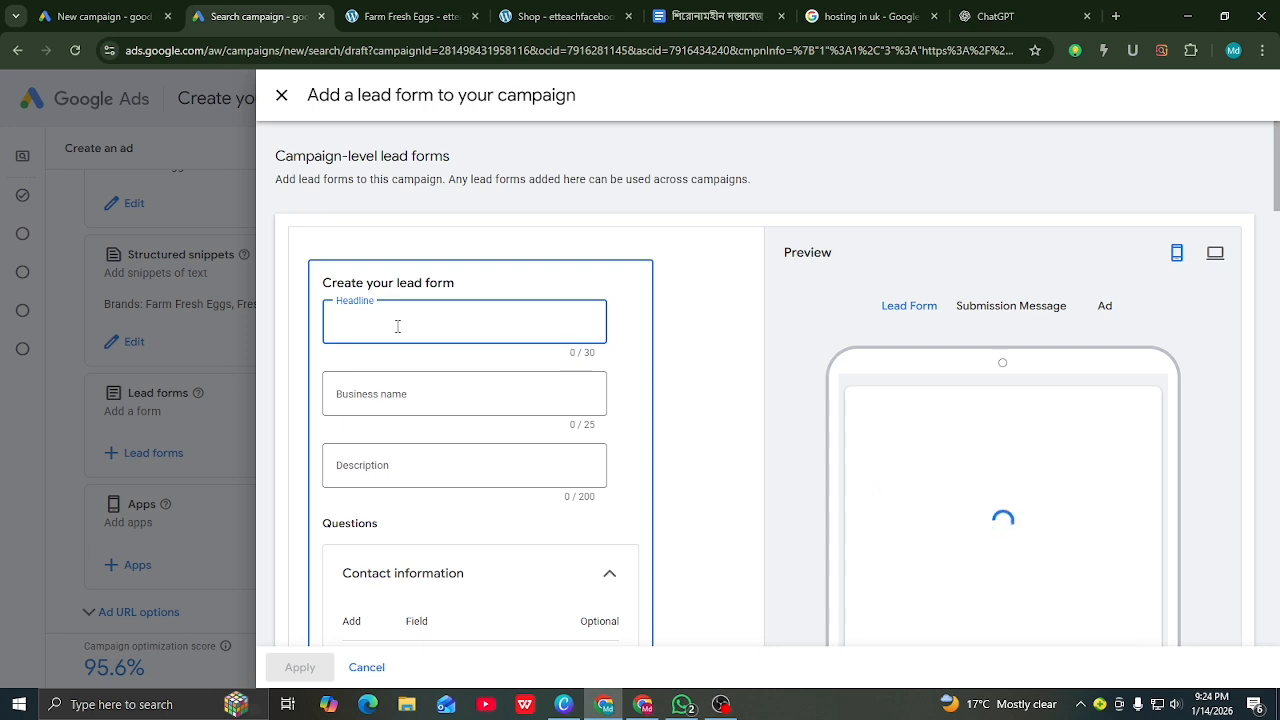
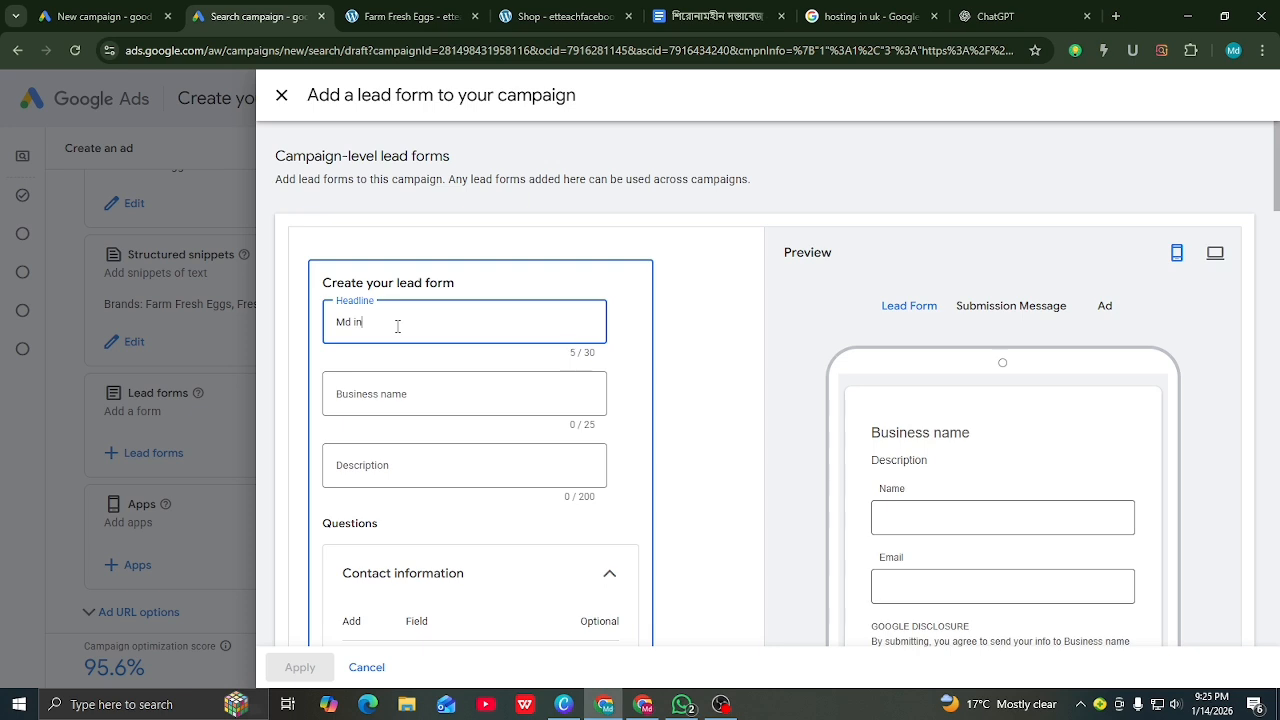
# Step: Move to the Business name field, then bring up the ChatGPT conversation
pyautogui.click(414, 392)
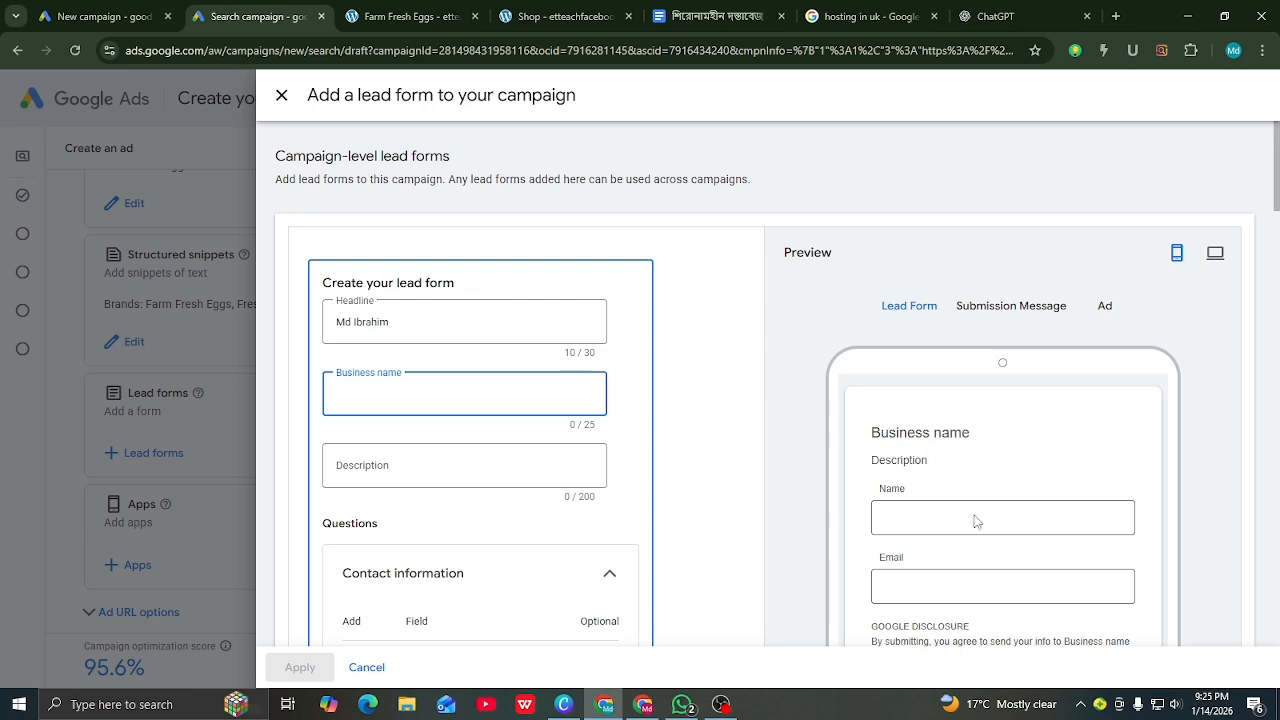
pyautogui.scroll(-2, 955, 495)
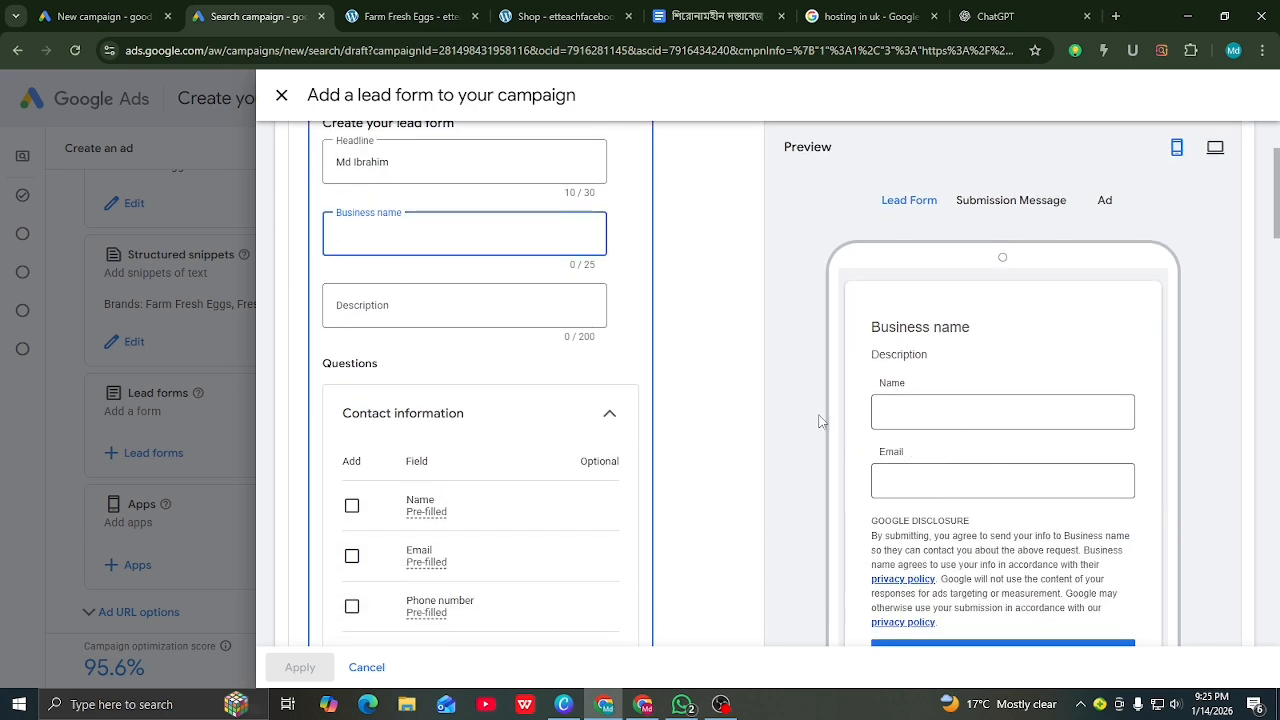
pyautogui.scroll(2, 818, 421)
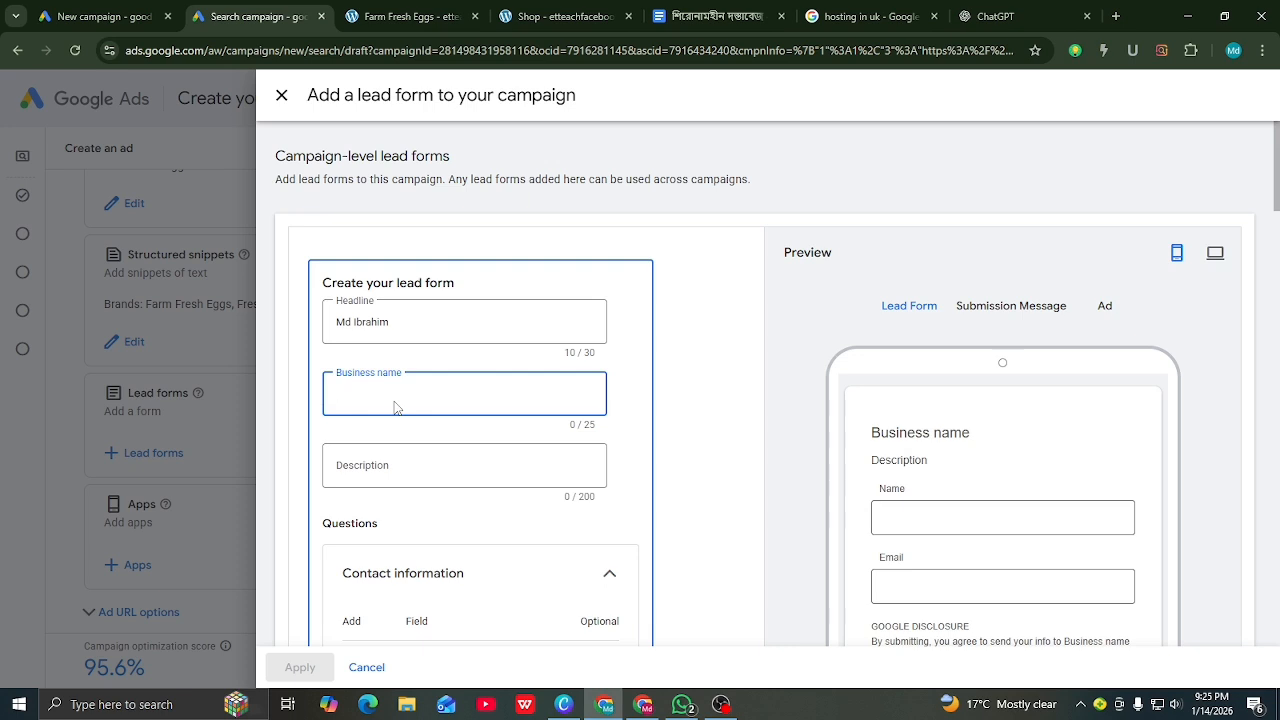
pyautogui.click(993, 16)
# Step: Copy 'Premium organic food' from ChatGPT item 12 into the lead form's Business name
pyautogui.click(219, 403)
pyautogui.scroll(4, 385, 373)
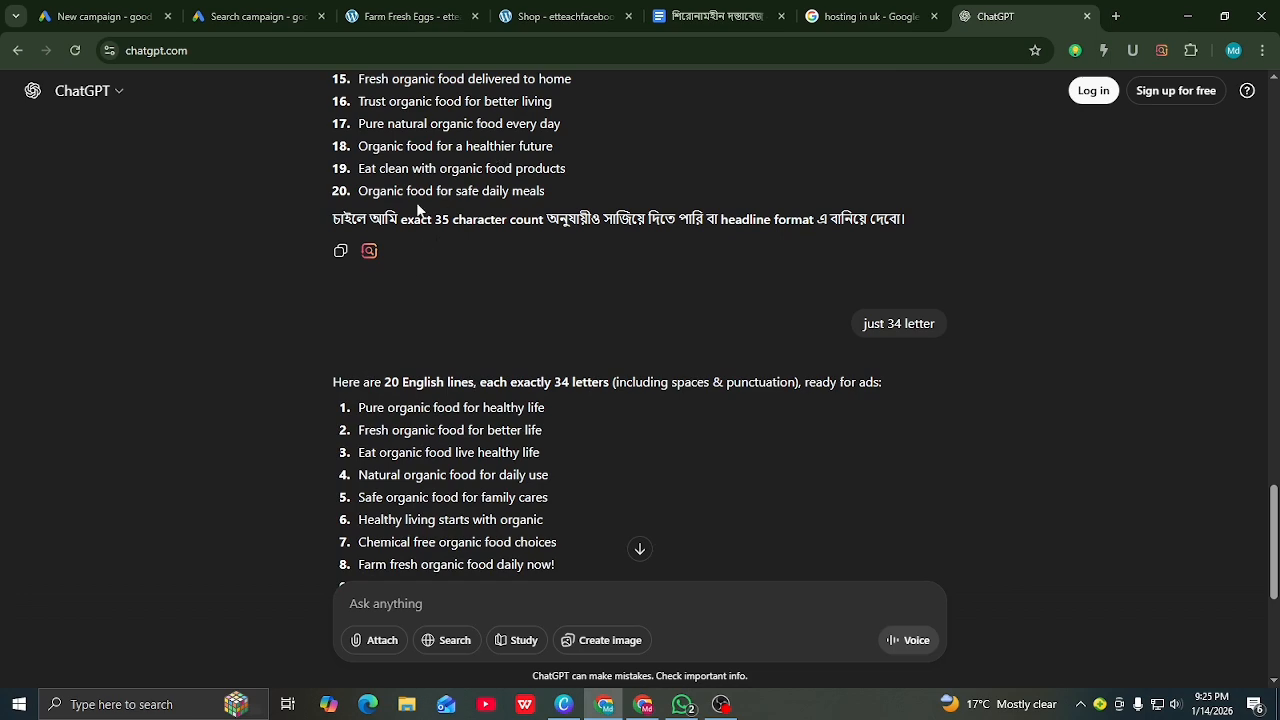
pyautogui.scroll(1, 416, 212)
pyautogui.scroll(2, 430, 265)
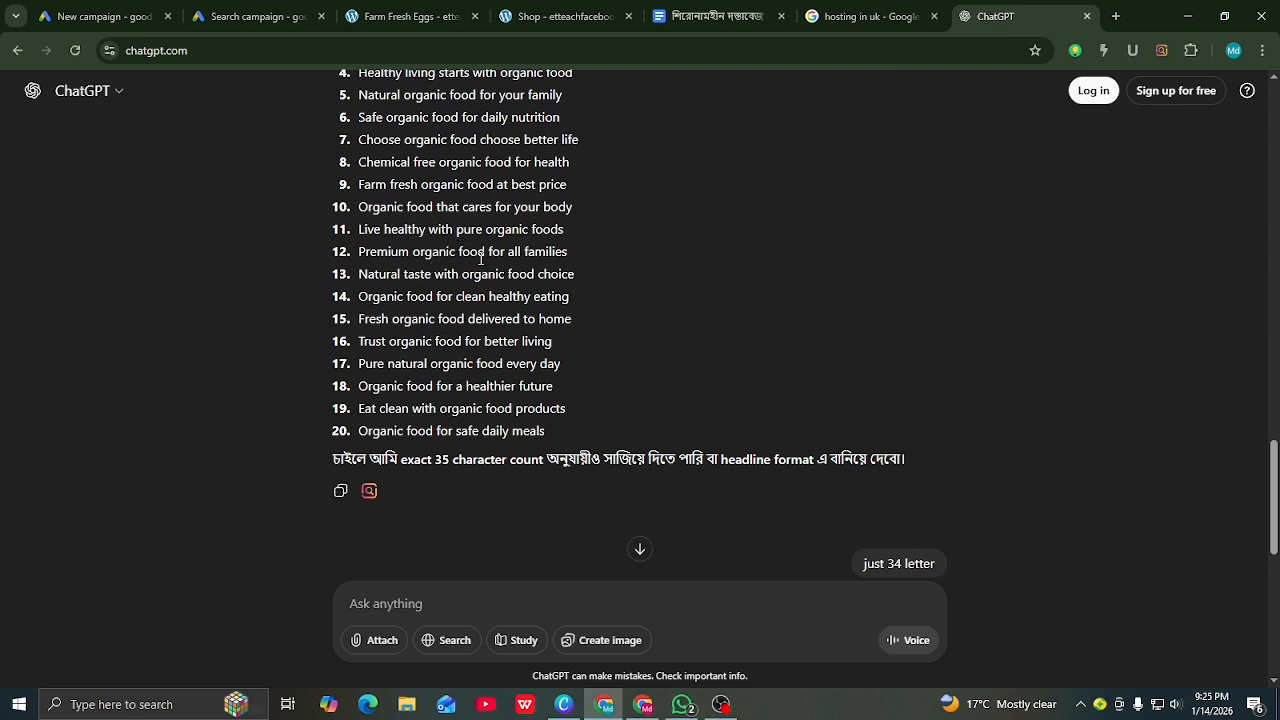
pyautogui.moveTo(488, 251); pyautogui.dragTo(359, 251)
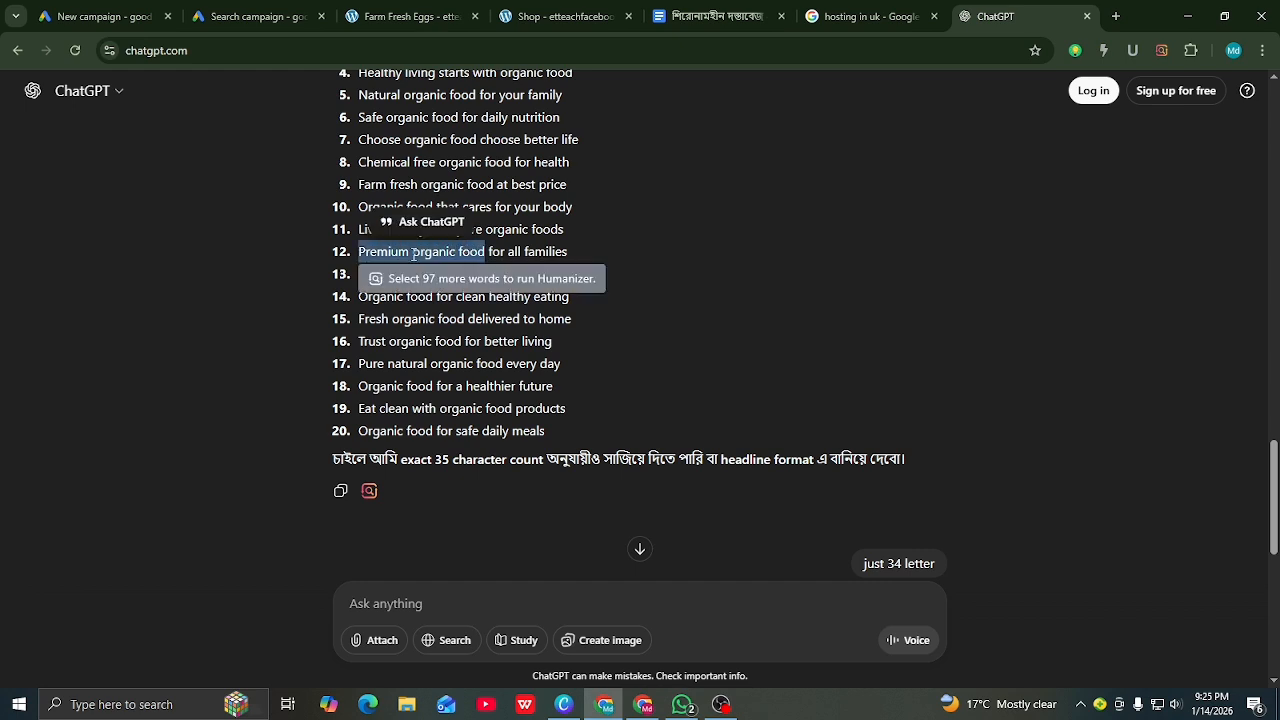
pyautogui.rightClick(414, 263)
pyautogui.click(440, 276)
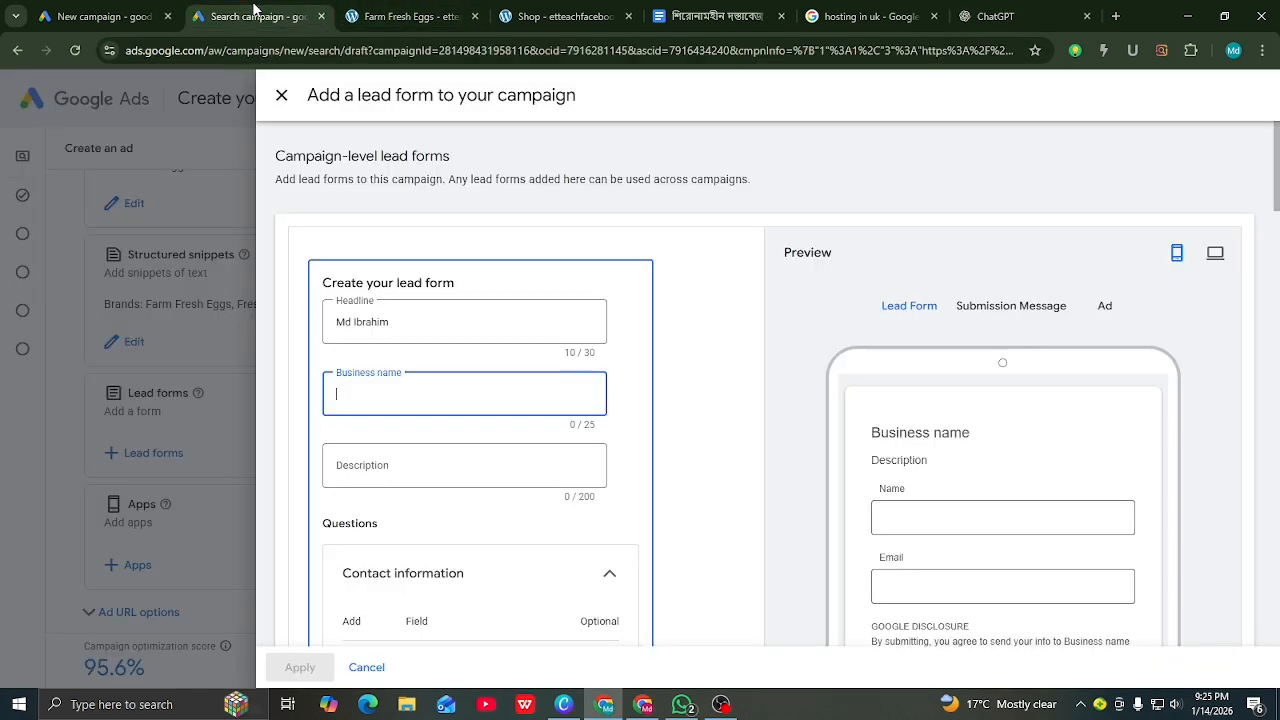
pyautogui.click(256, 16)
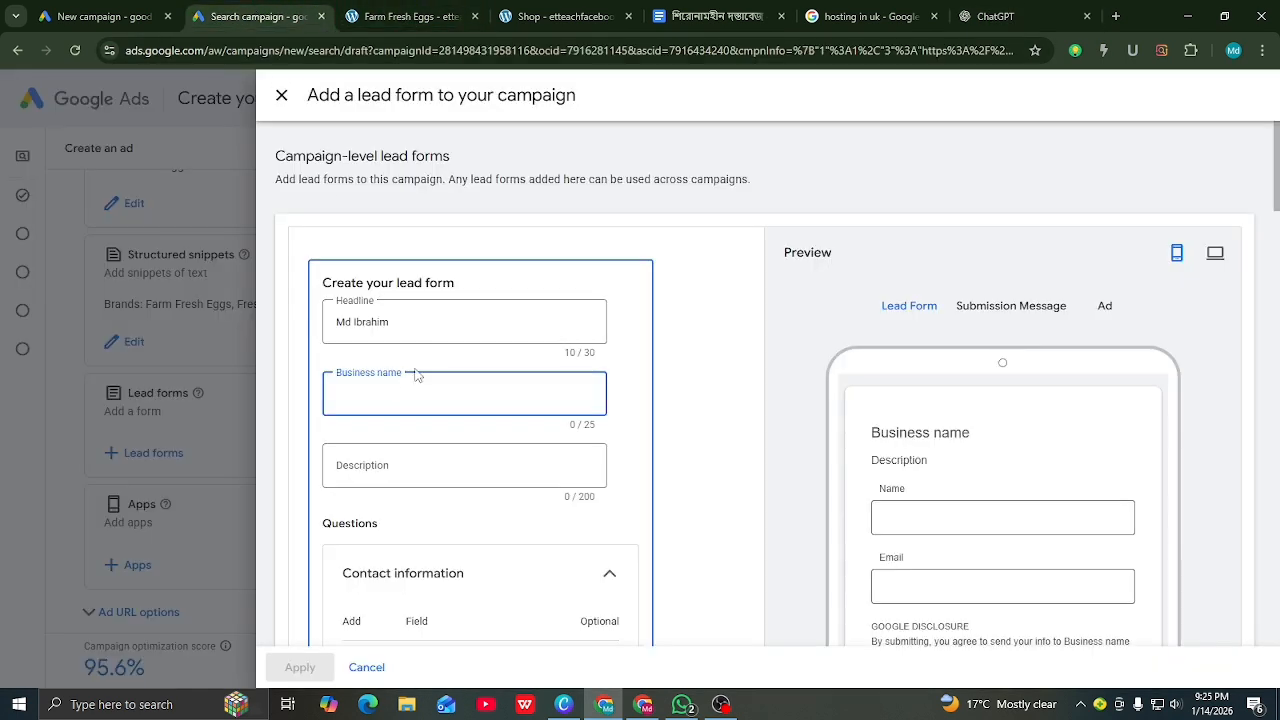
pyautogui.rightClick(351, 399)
pyautogui.click(383, 218)
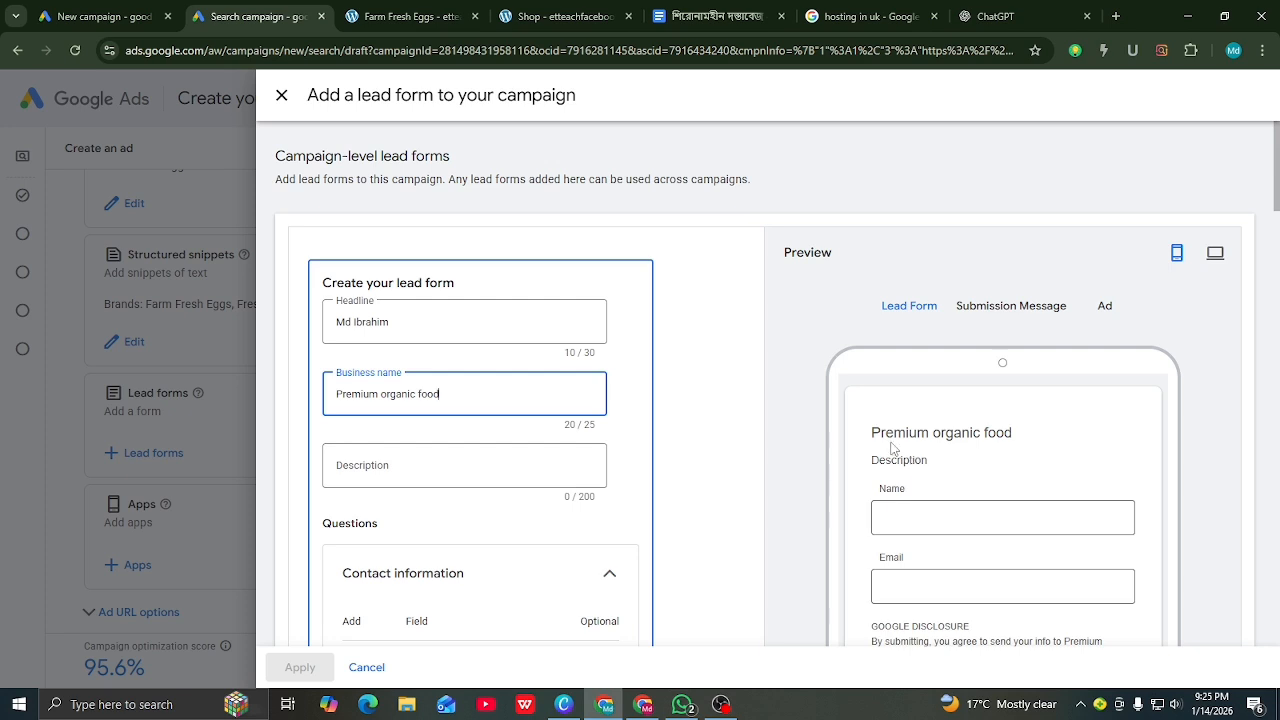
pyautogui.click(382, 462)
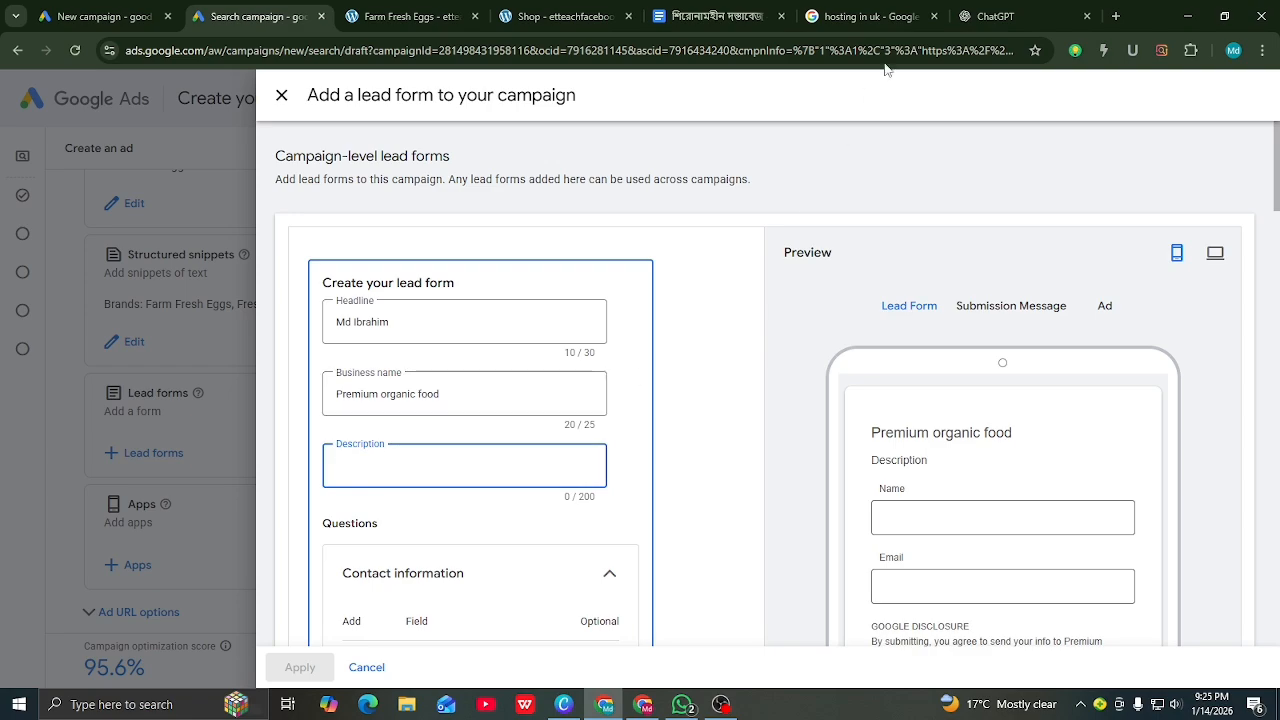
# Step: Copy ChatGPT's 'Buy 100% organic food online…' paragraph and return to the lead form's Description field
pyautogui.click(985, 17)
pyautogui.scroll(3, 537, 315)
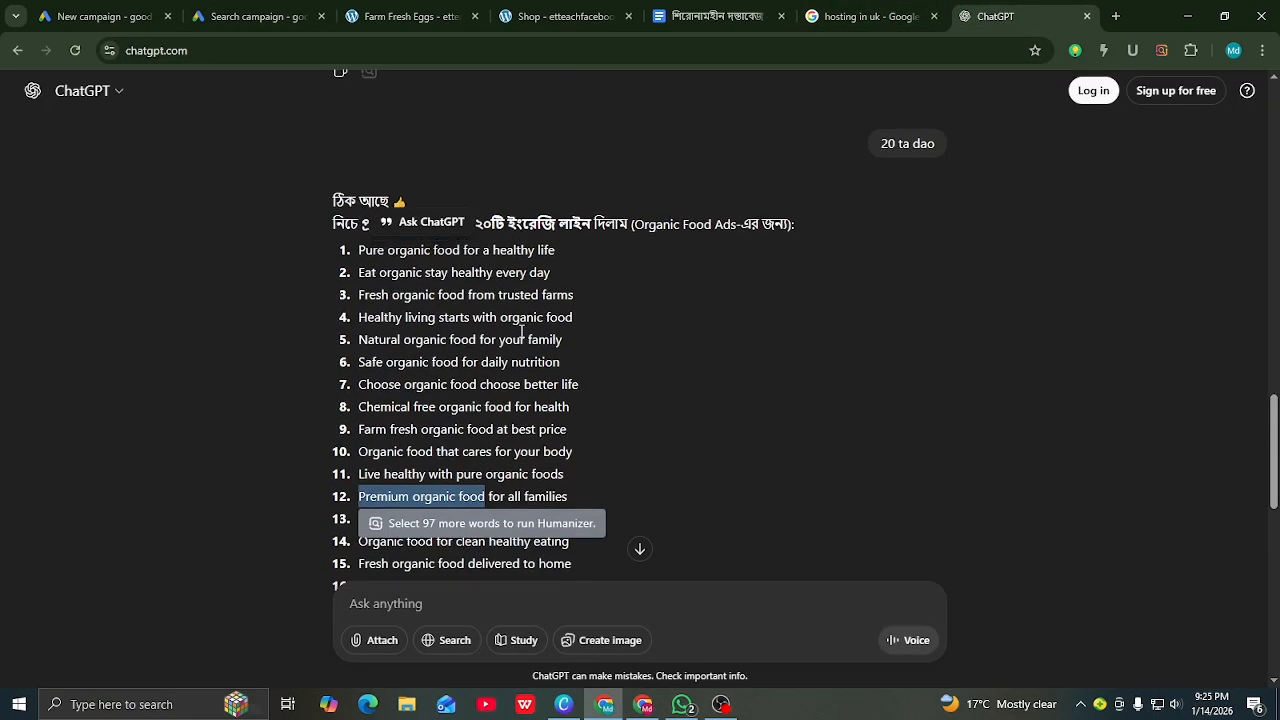
pyautogui.scroll(-6, 535, 314)
pyautogui.scroll(1, 670, 320)
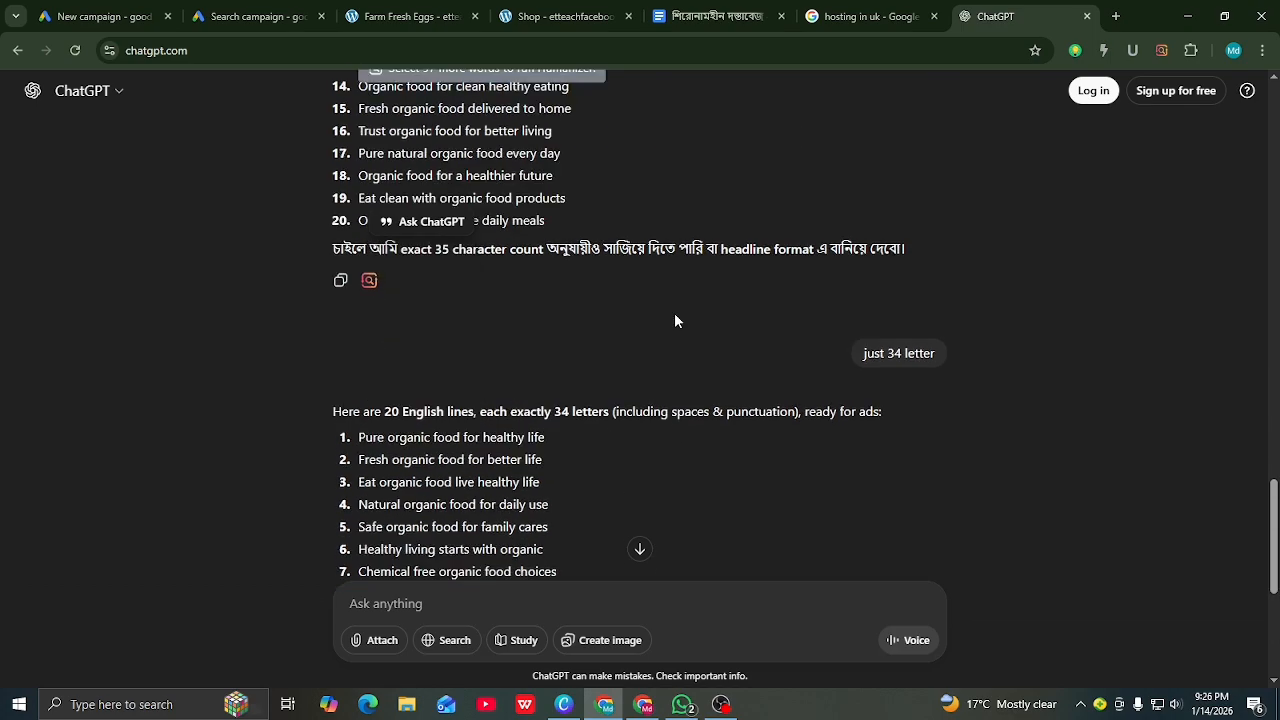
pyautogui.scroll(-1, 674, 314)
pyautogui.scroll(-4, 672, 318)
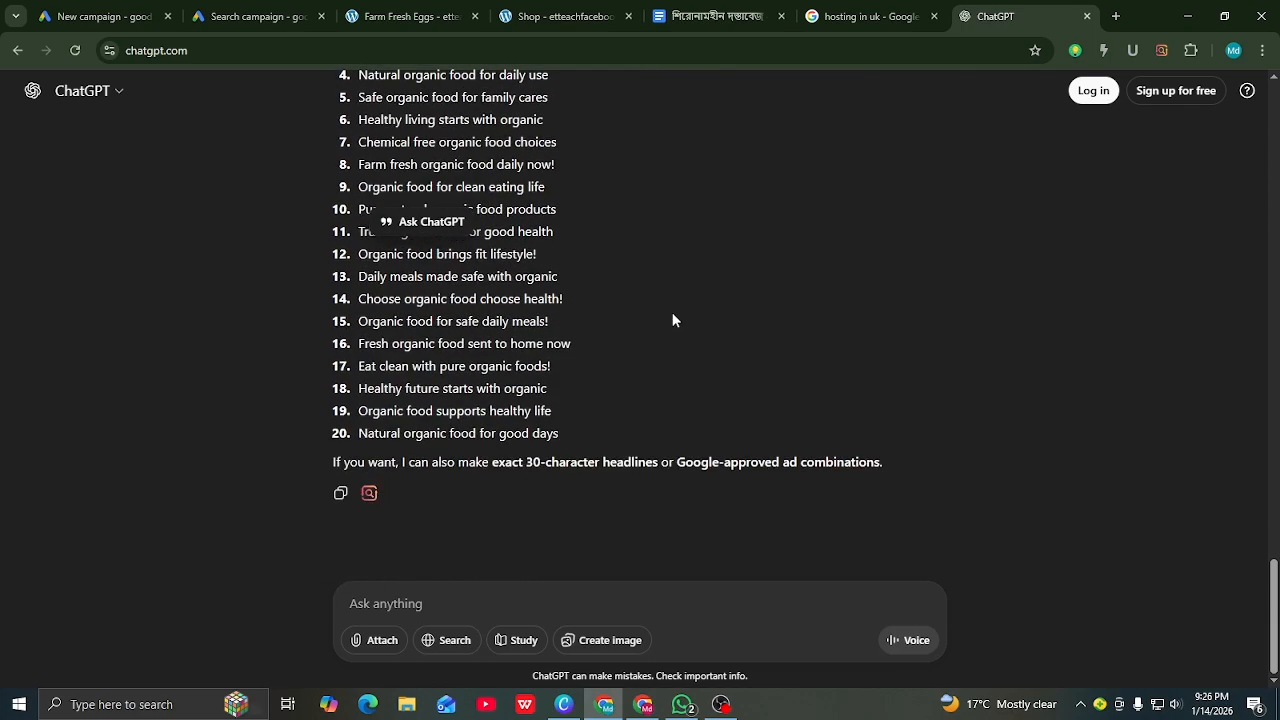
pyautogui.scroll(5, 631, 346)
pyautogui.scroll(4, 623, 372)
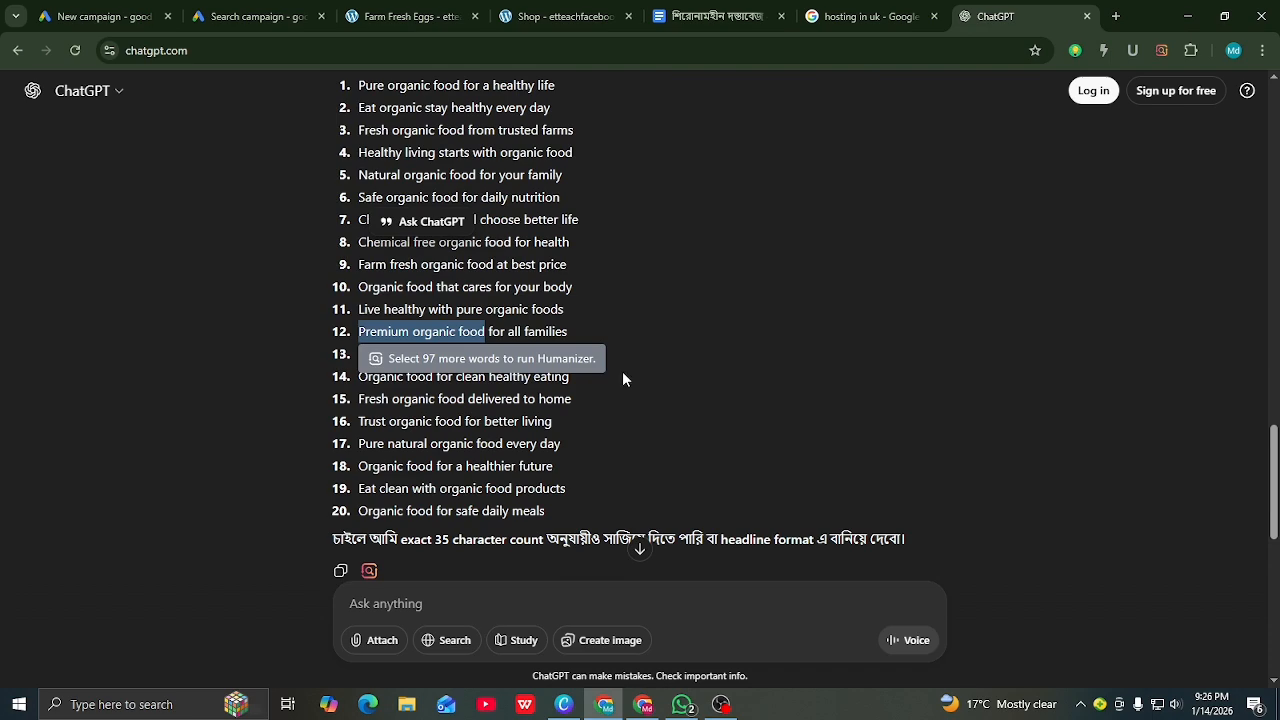
pyautogui.scroll(4, 622, 369)
pyautogui.scroll(2, 565, 354)
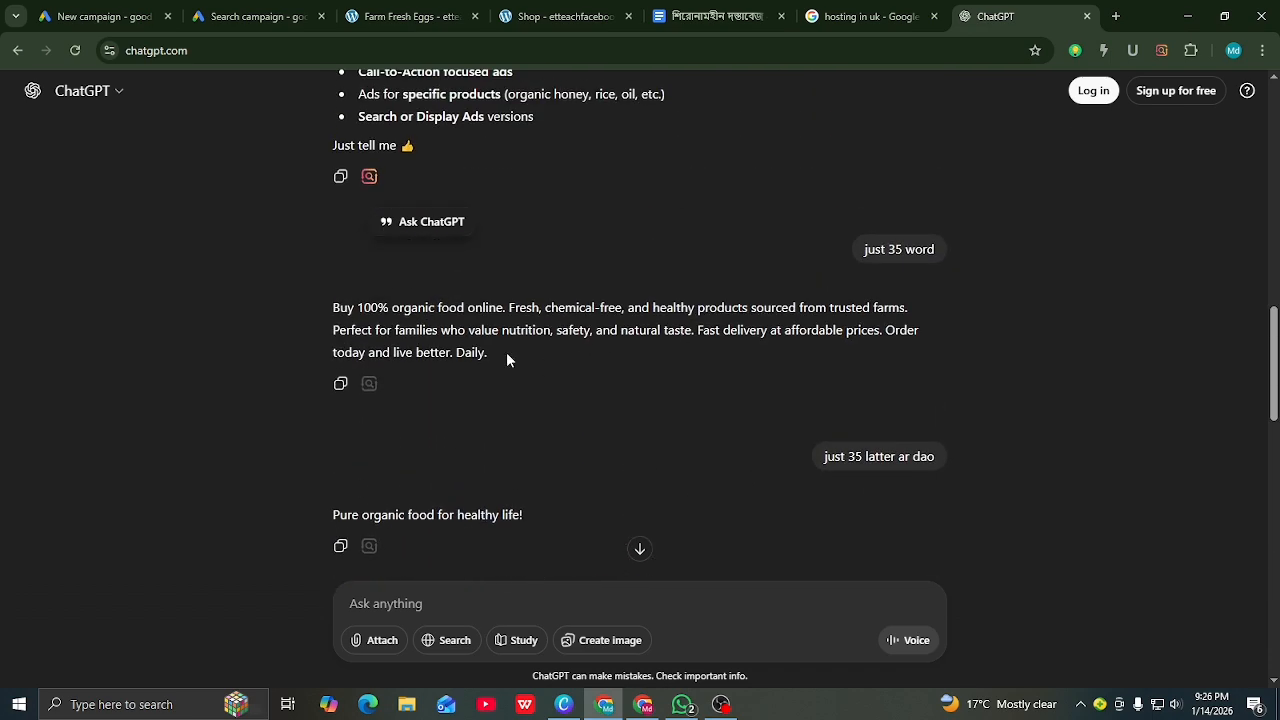
pyautogui.moveTo(506, 360); pyautogui.dragTo(352, 305)
pyautogui.rightClick(414, 346)
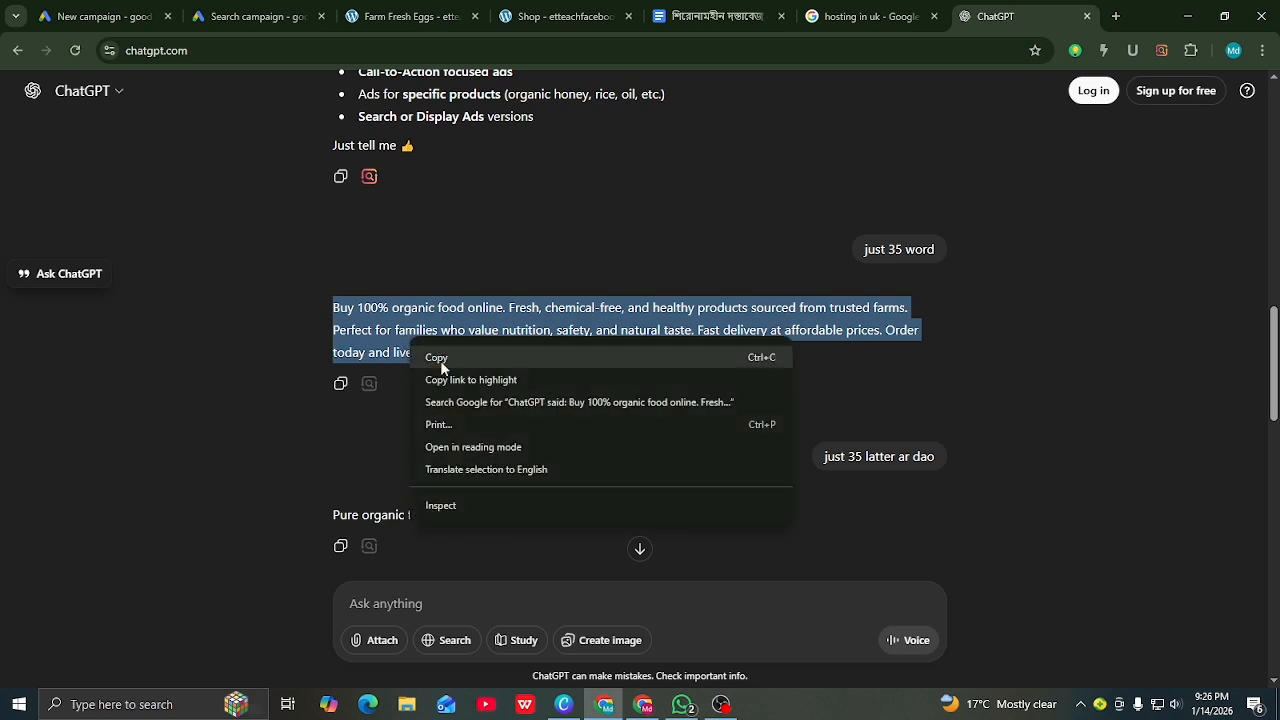
pyautogui.click(439, 356)
pyautogui.click(255, 16)
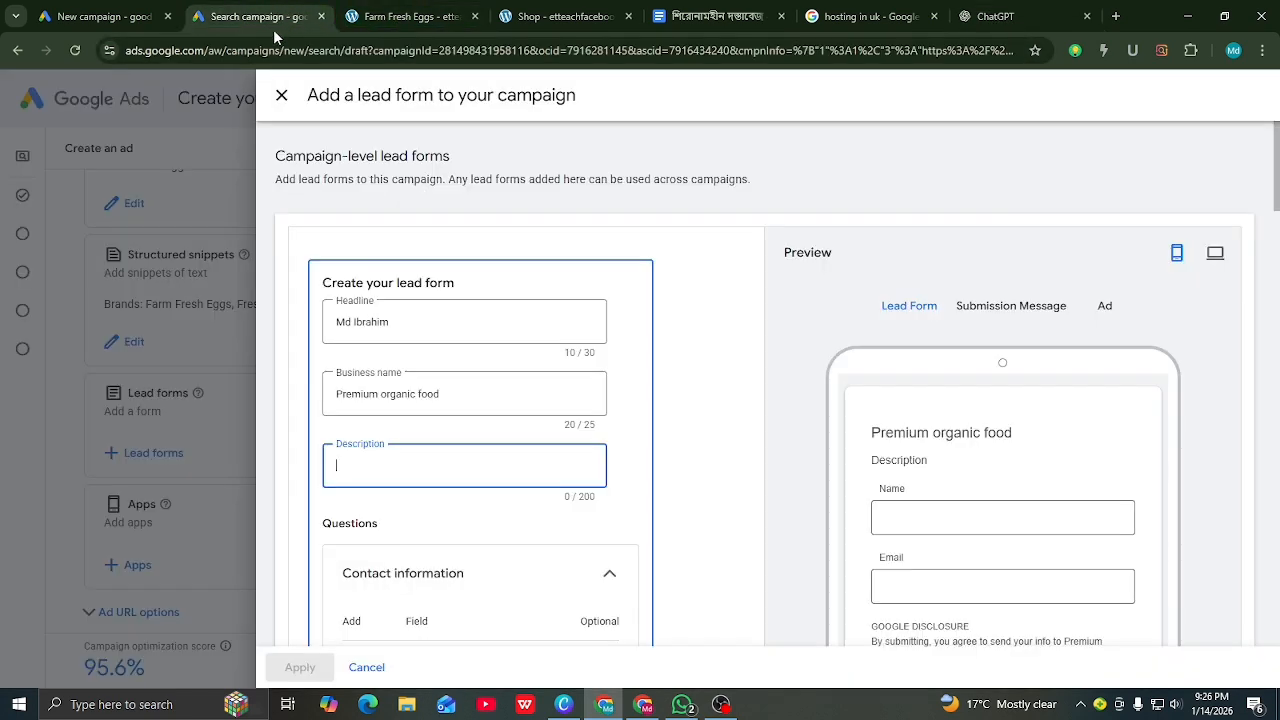
pyautogui.rightClick(354, 463)
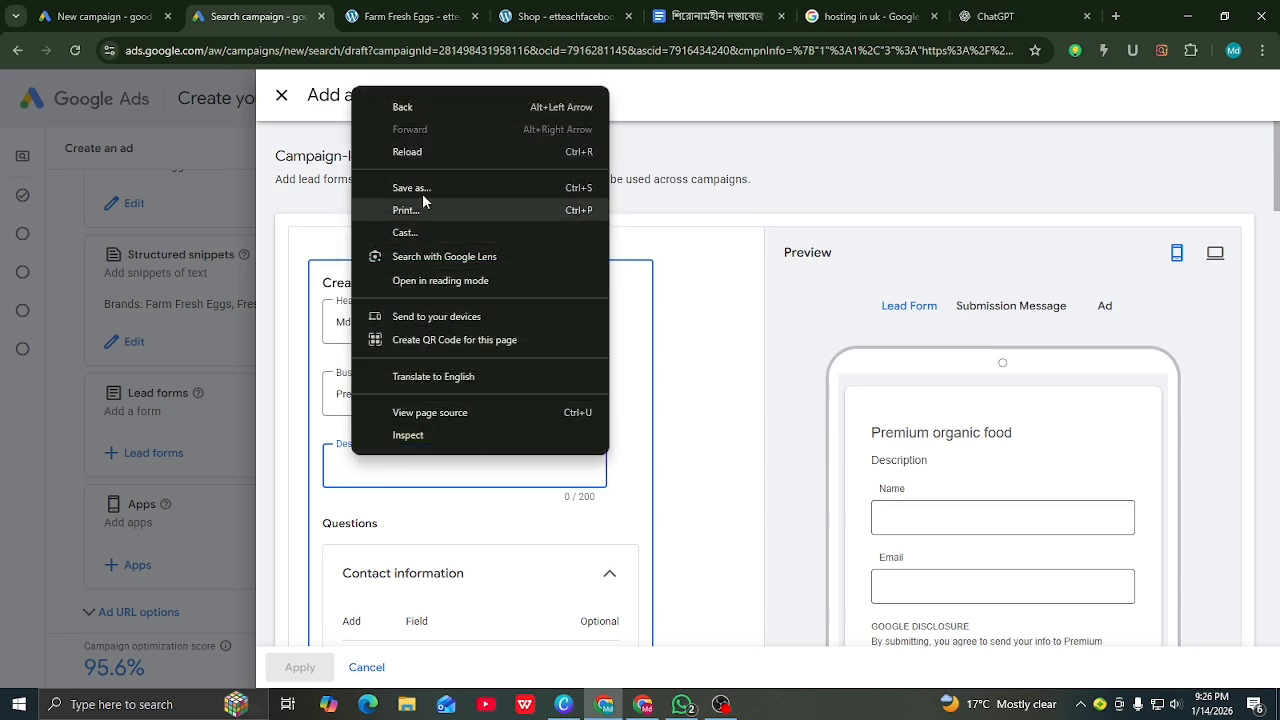
pyautogui.click(357, 474)
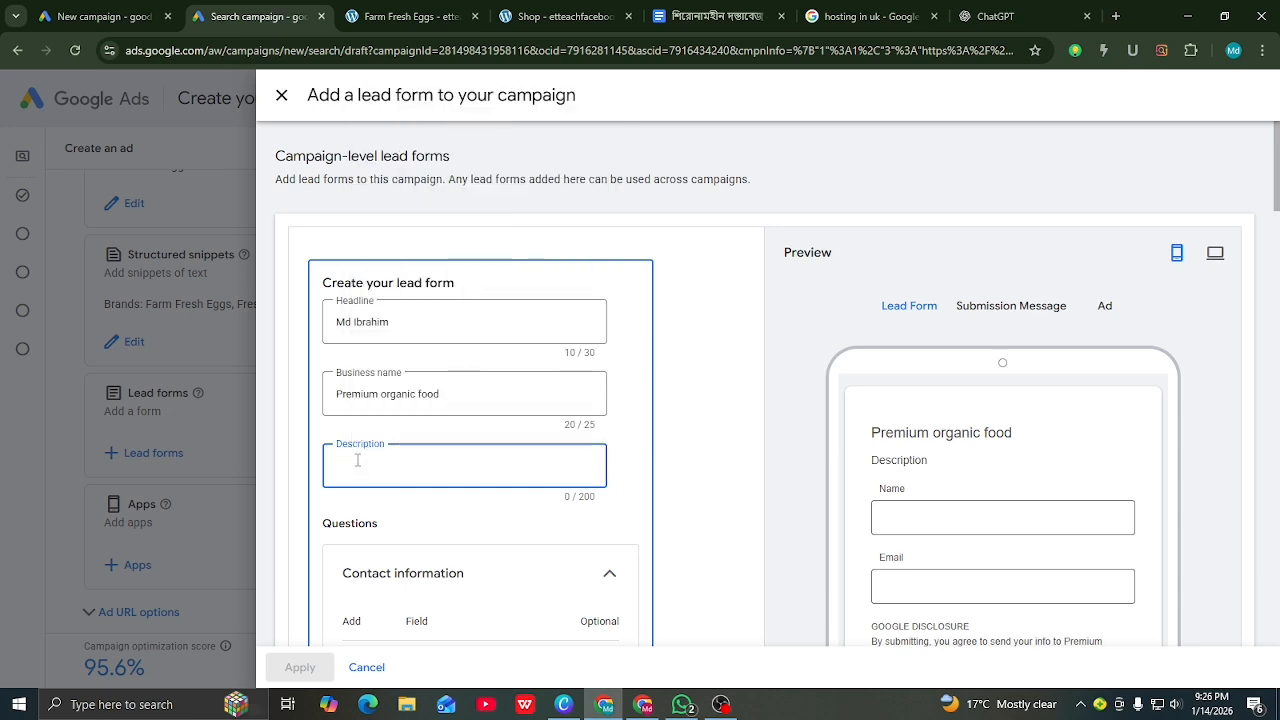
# Step: Paste the organic food paragraph as the lead form description, then delete the trailing sentences and the word 'safety' to reach 198/200 characters
pyautogui.hotkey('ctrl', 'v')
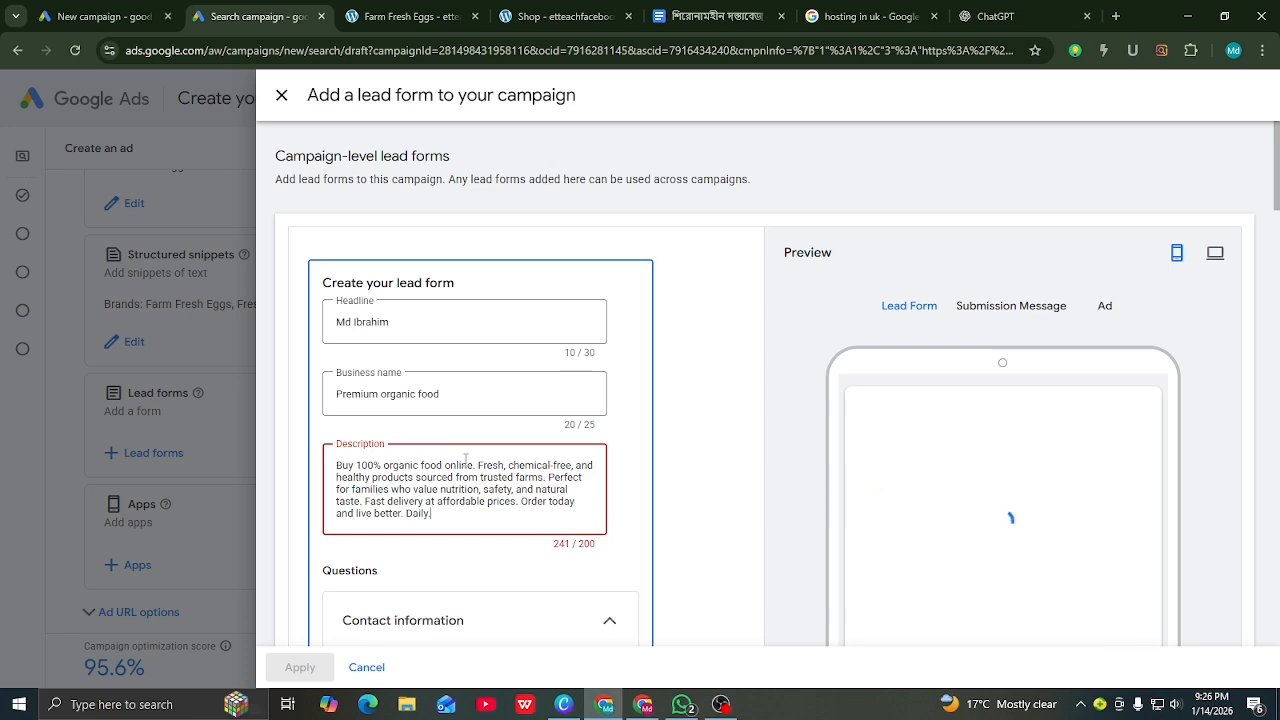
pyautogui.press('BackSpace')
pyautogui.press('BackSpace')
pyautogui.press('BackSpace')
pyautogui.press('BackSpace')
pyautogui.press('BackSpace')
pyautogui.press('BackSpace')
pyautogui.press('BackSpace')
pyautogui.press('BackSpace')
pyautogui.press('BackSpace')
pyautogui.press('BackSpace')
pyautogui.press('BackSpace')
pyautogui.press('BackSpace')
pyautogui.press('BackSpace')
pyautogui.press('BackSpace')
pyautogui.press('BackSpace')
pyautogui.press('BackSpace')
pyautogui.press('BackSpace')
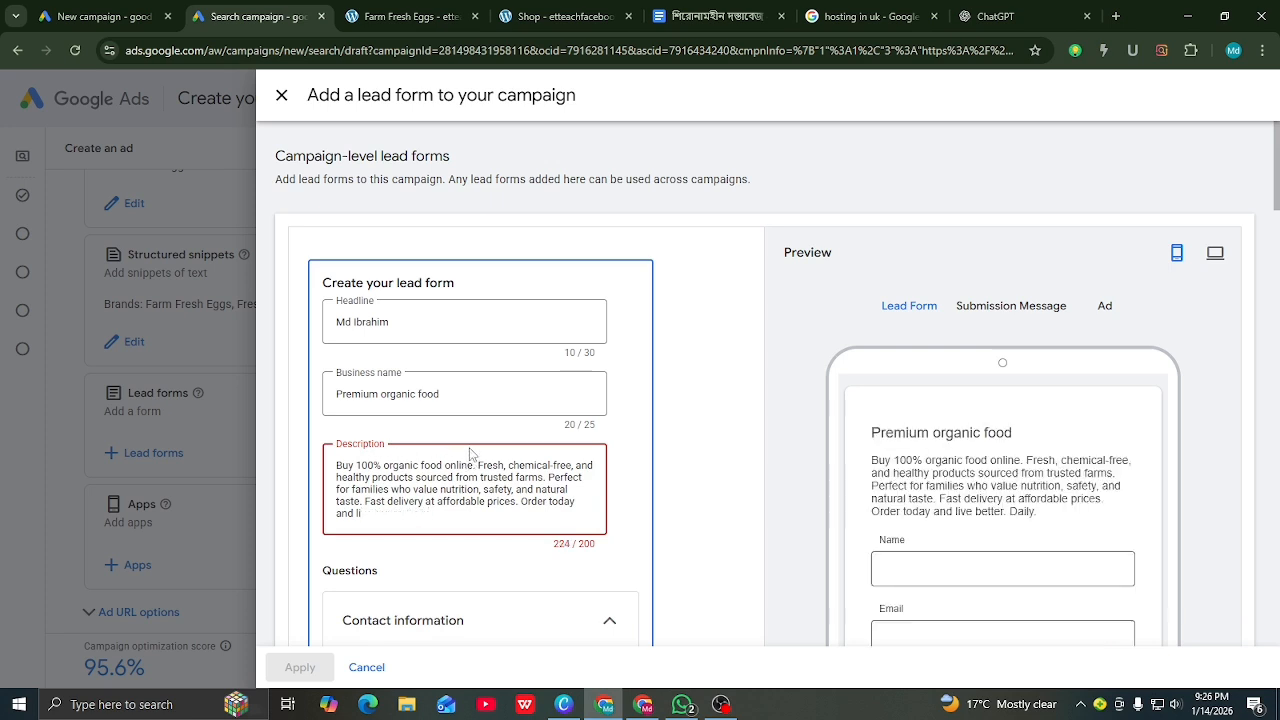
pyautogui.press('BackSpace')
pyautogui.press('BackSpace')
pyautogui.press('BackSpace')
pyautogui.press('BackSpace')
pyautogui.press('BackSpace')
pyautogui.press('BackSpace')
pyautogui.press('BackSpace')
pyautogui.press('BackSpace')
pyautogui.press('BackSpace')
pyautogui.press('BackSpace')
pyautogui.press('BackSpace')
pyautogui.press('BackSpace')
pyautogui.press('BackSpace')
pyautogui.press('BackSpace')
pyautogui.press('BackSpace')
pyautogui.press('BackSpace')
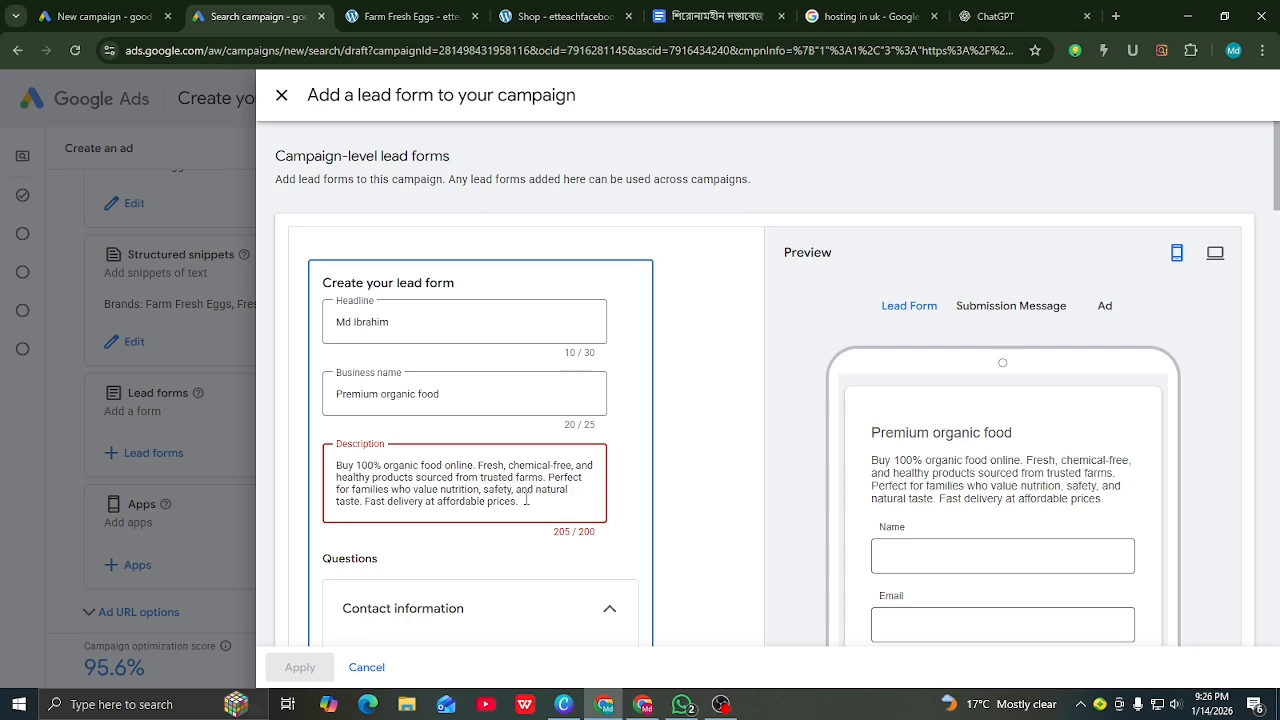
pyautogui.click(513, 490)
pyautogui.press('BackSpace')
pyautogui.press('BackSpace')
pyautogui.press('BackSpace')
pyautogui.press('BackSpace')
pyautogui.press('BackSpace')
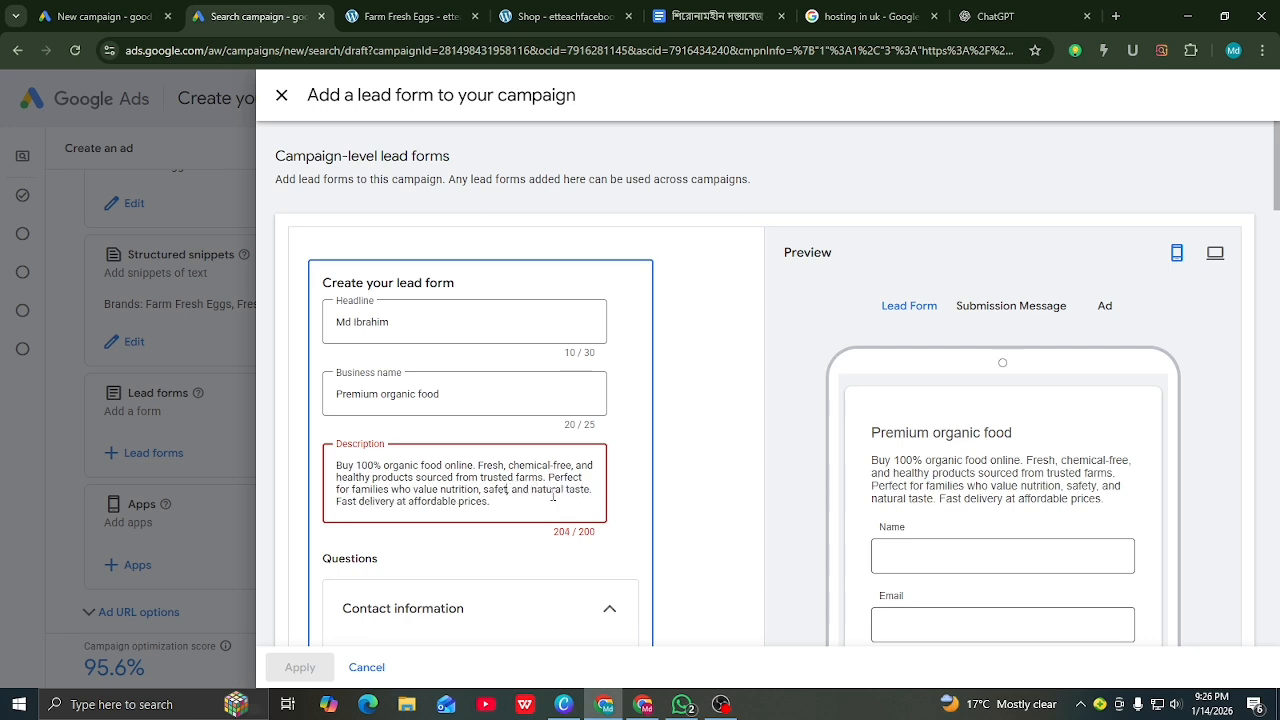
pyautogui.press('BackSpace')
pyautogui.press('BackSpace')
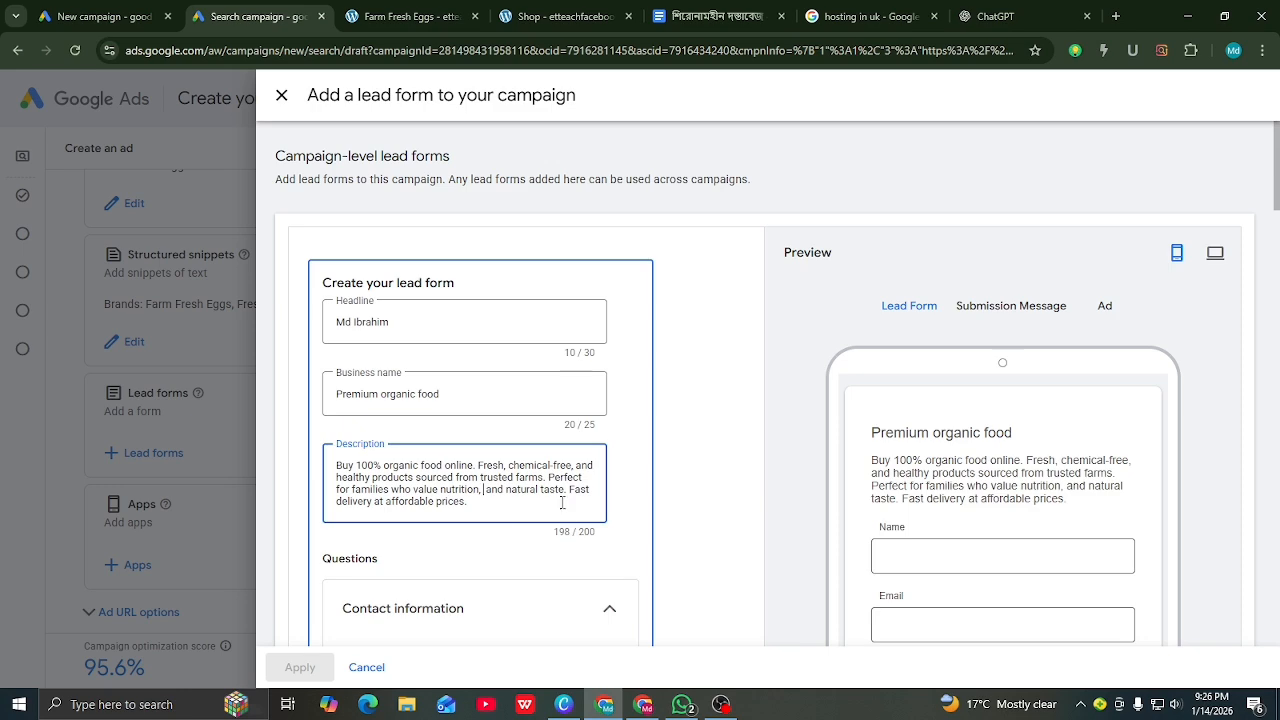
# Step: Add a Name question to the lead form that asks for the full name in one field
pyautogui.scroll(-1, 910, 470)
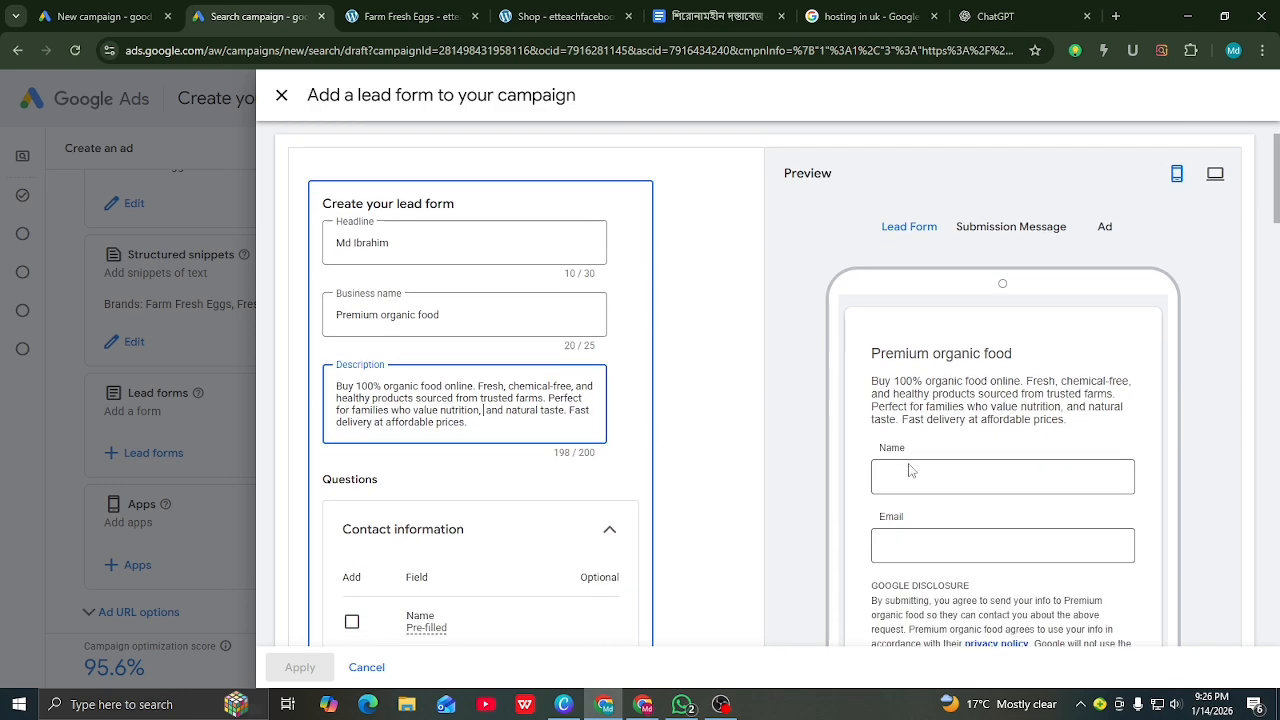
pyautogui.scroll(-2, 377, 468)
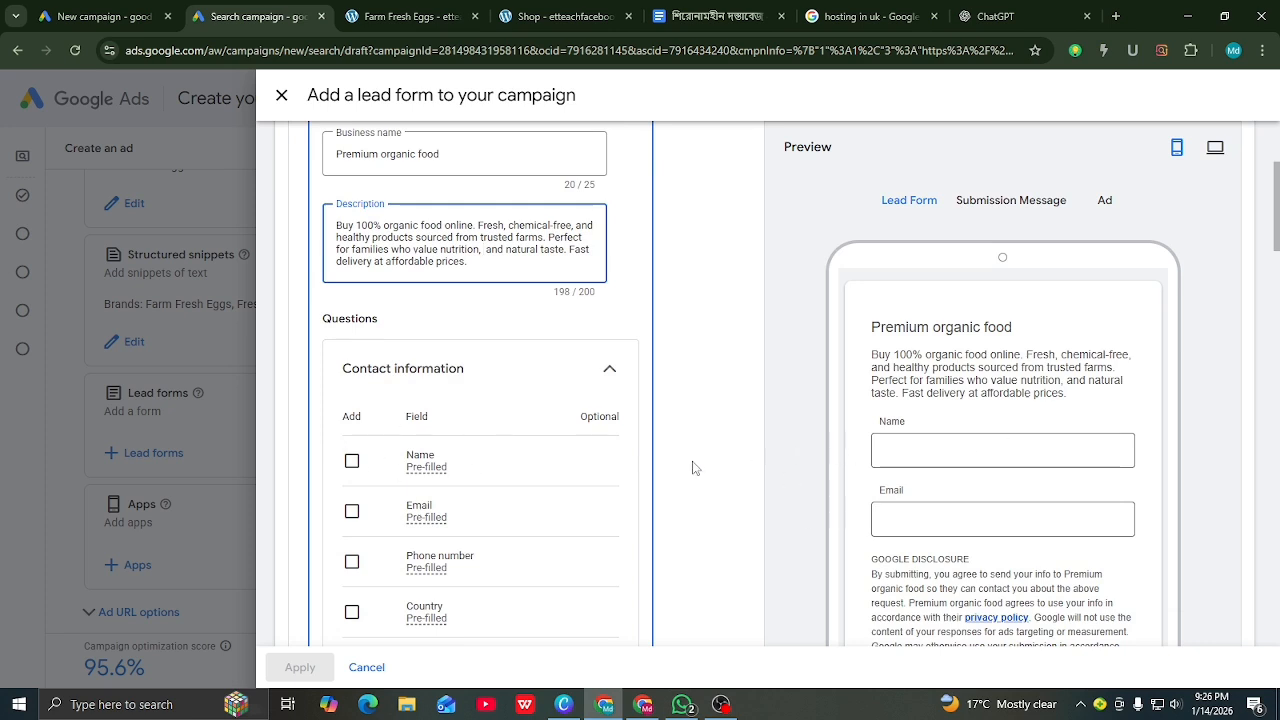
pyautogui.click(352, 462)
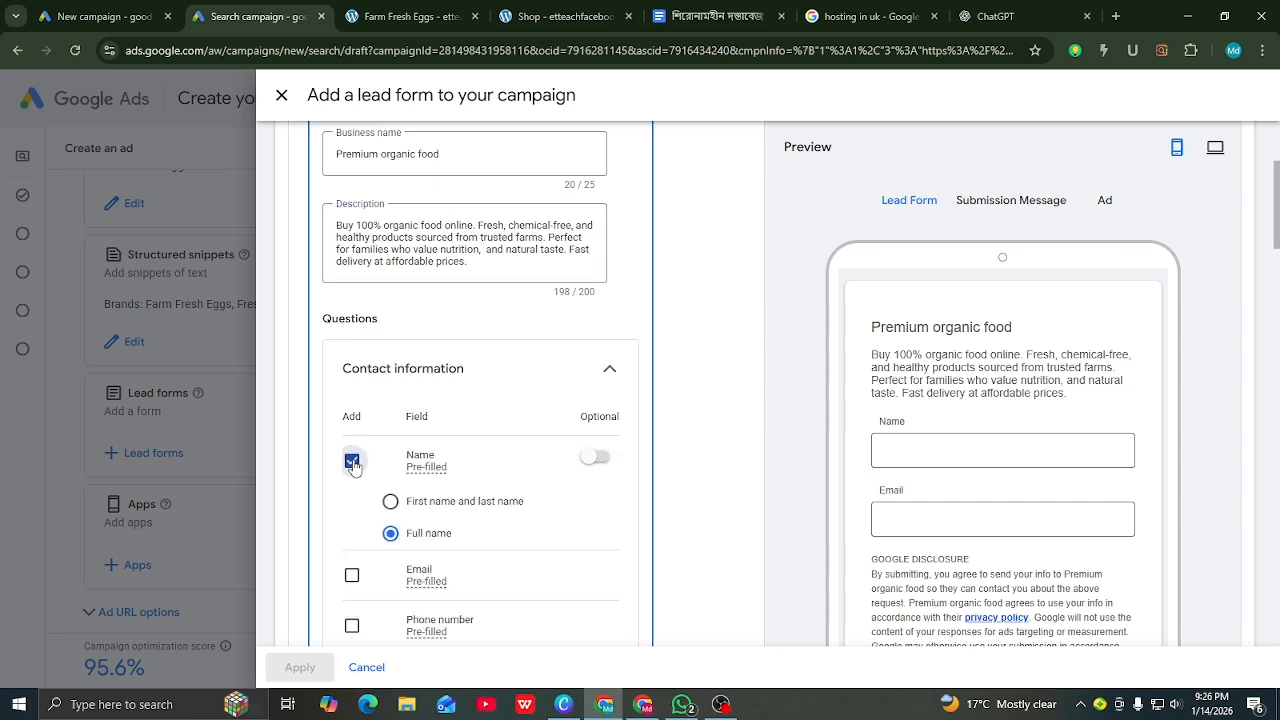
pyautogui.click(394, 506)
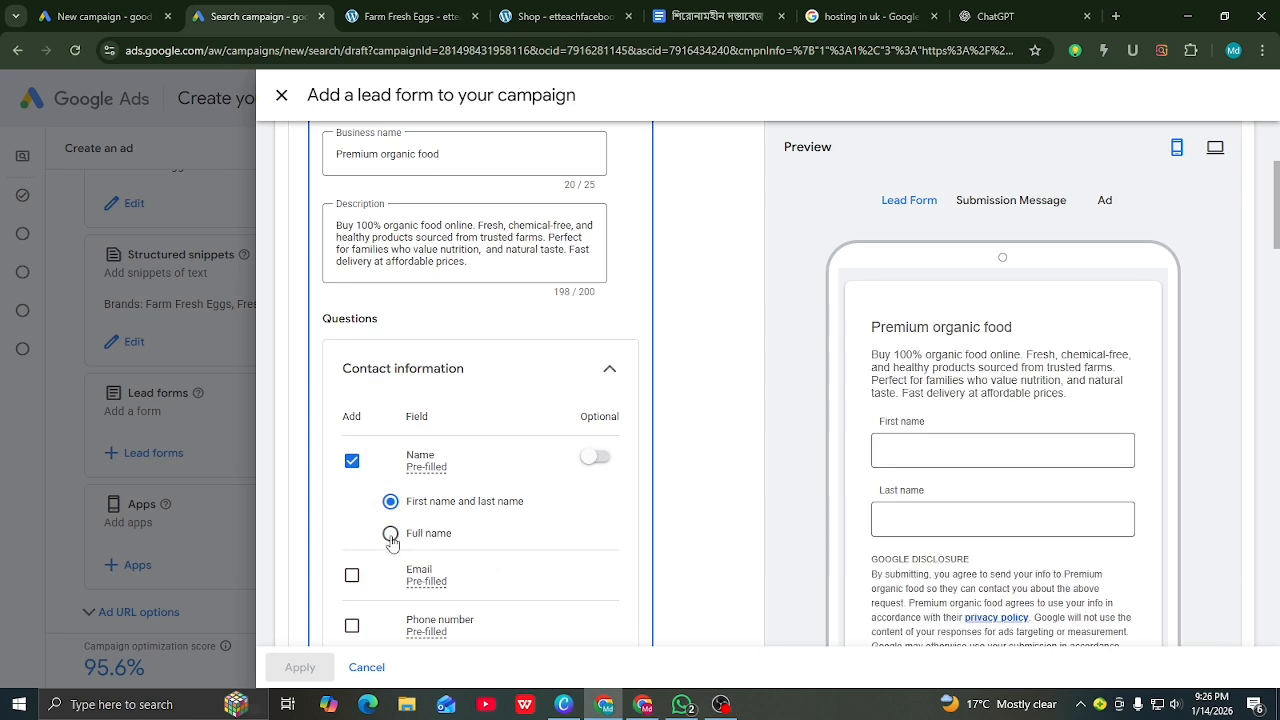
pyautogui.click(391, 535)
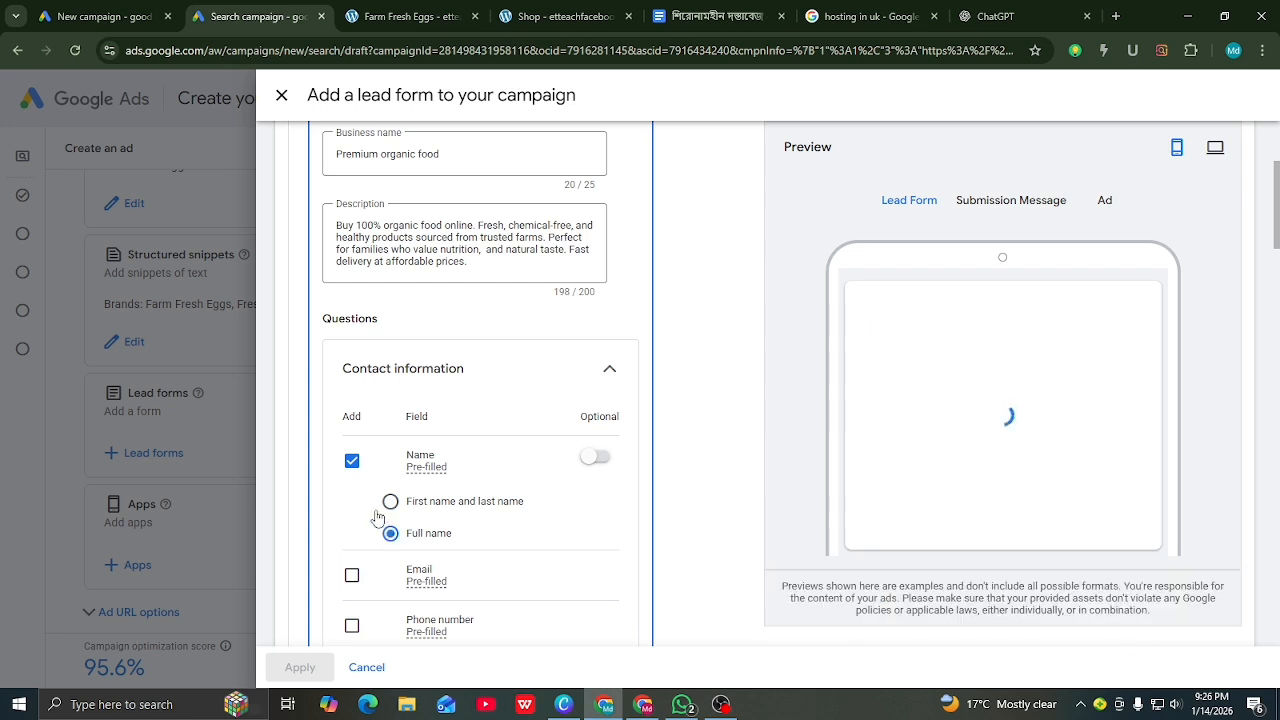
# Step: Add Email, Phone number and City fields to the lead form, leaving Country unticked
pyautogui.scroll(-1, 370, 515)
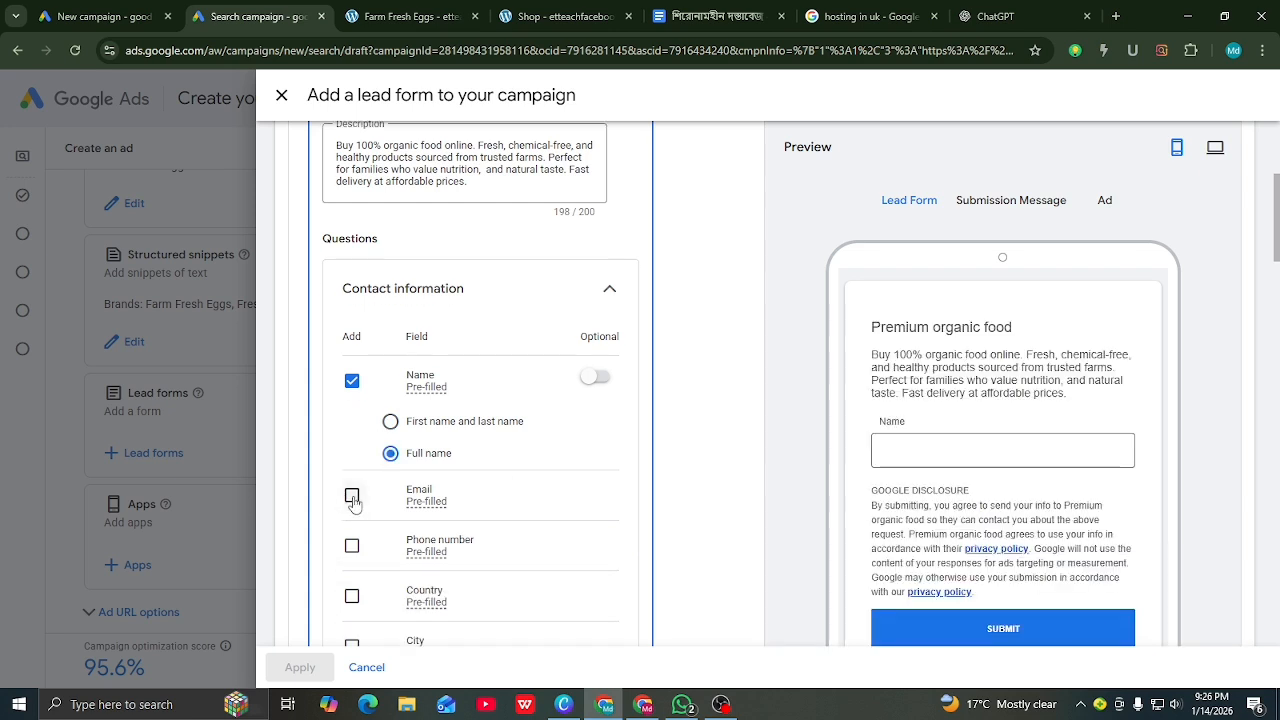
pyautogui.click(352, 497)
pyautogui.scroll(-1, 353, 490)
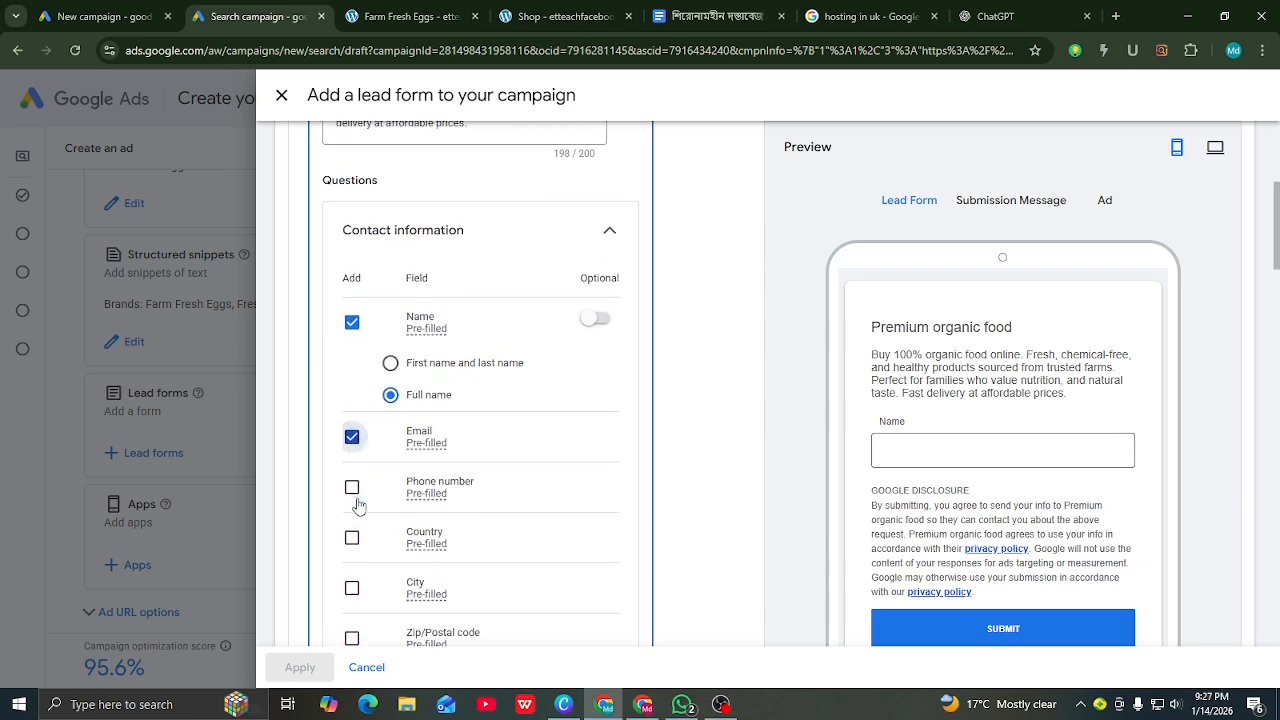
pyautogui.click(353, 472)
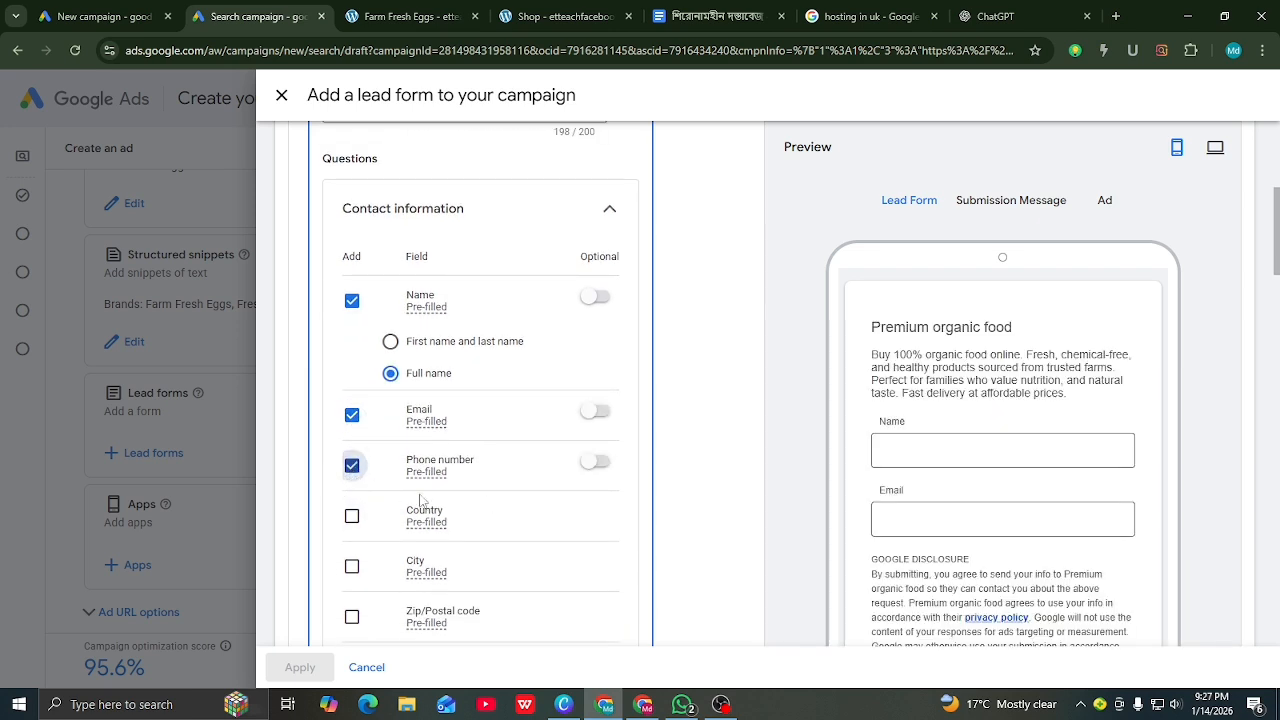
pyautogui.click(352, 516)
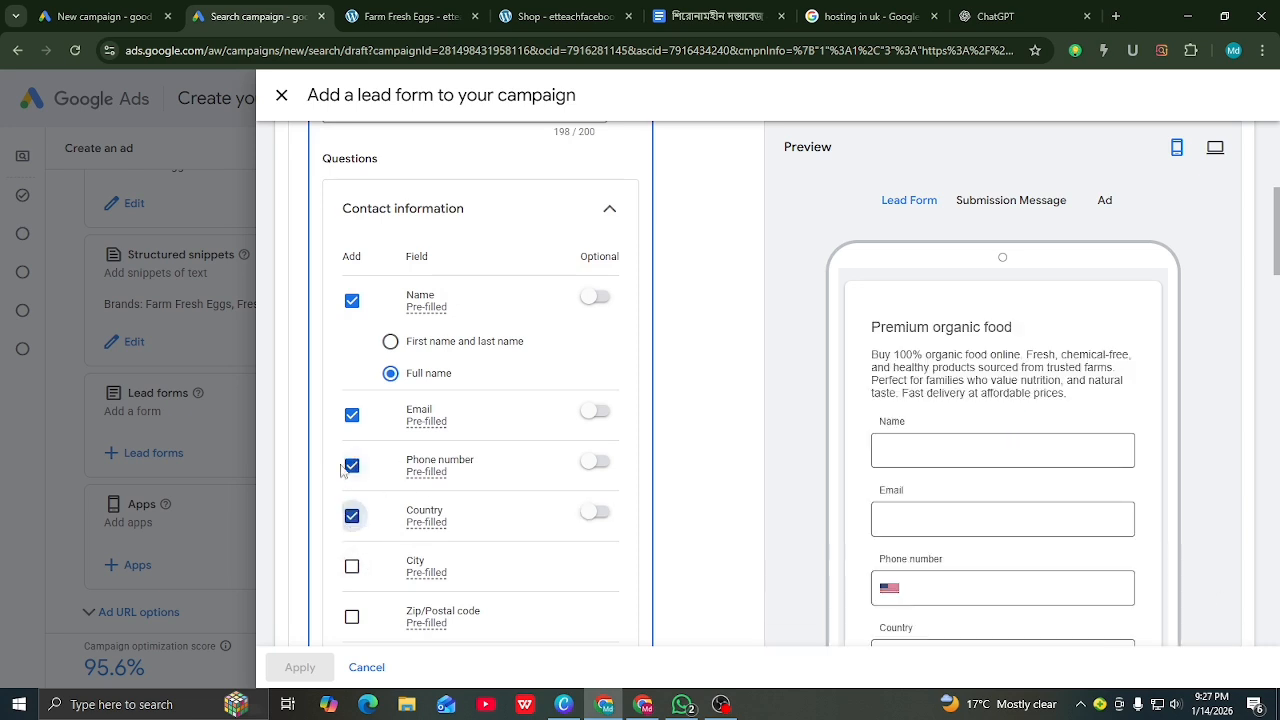
pyautogui.click(352, 516)
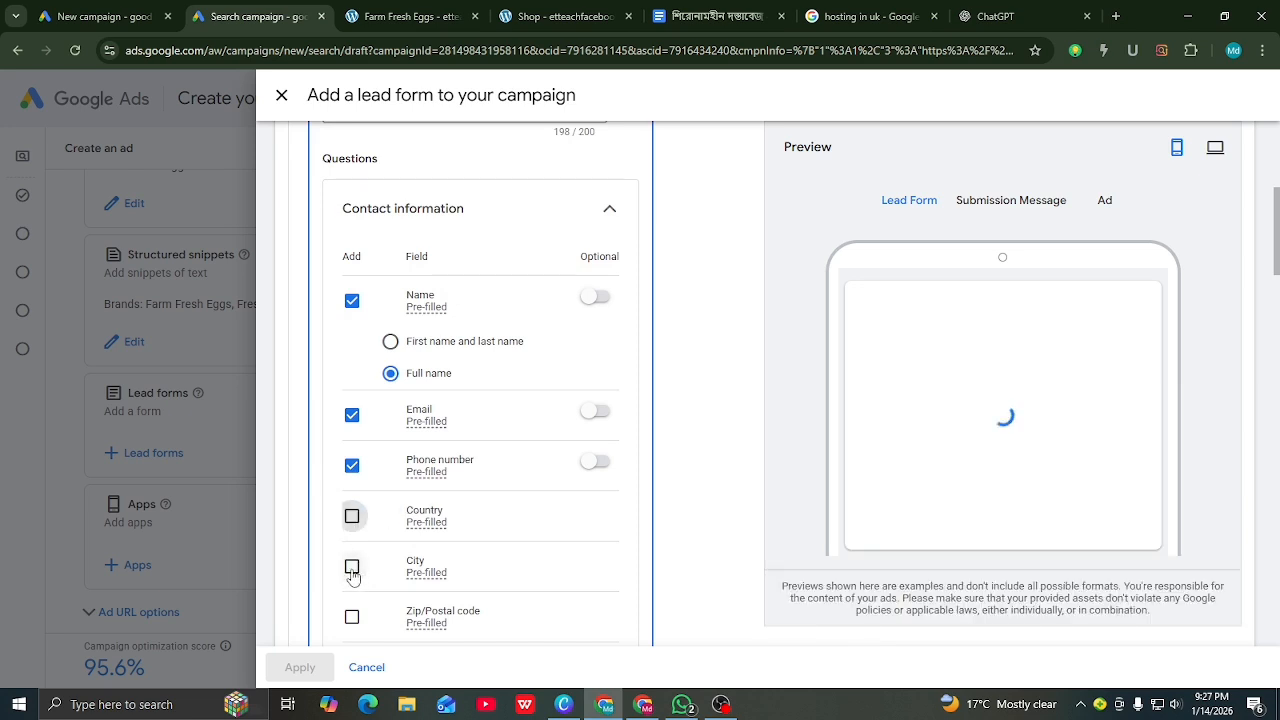
pyautogui.click(352, 566)
# Step: Move down to the Privacy policy URL field and select it
pyautogui.scroll(-1, 487, 563)
pyautogui.scroll(-4, 487, 563)
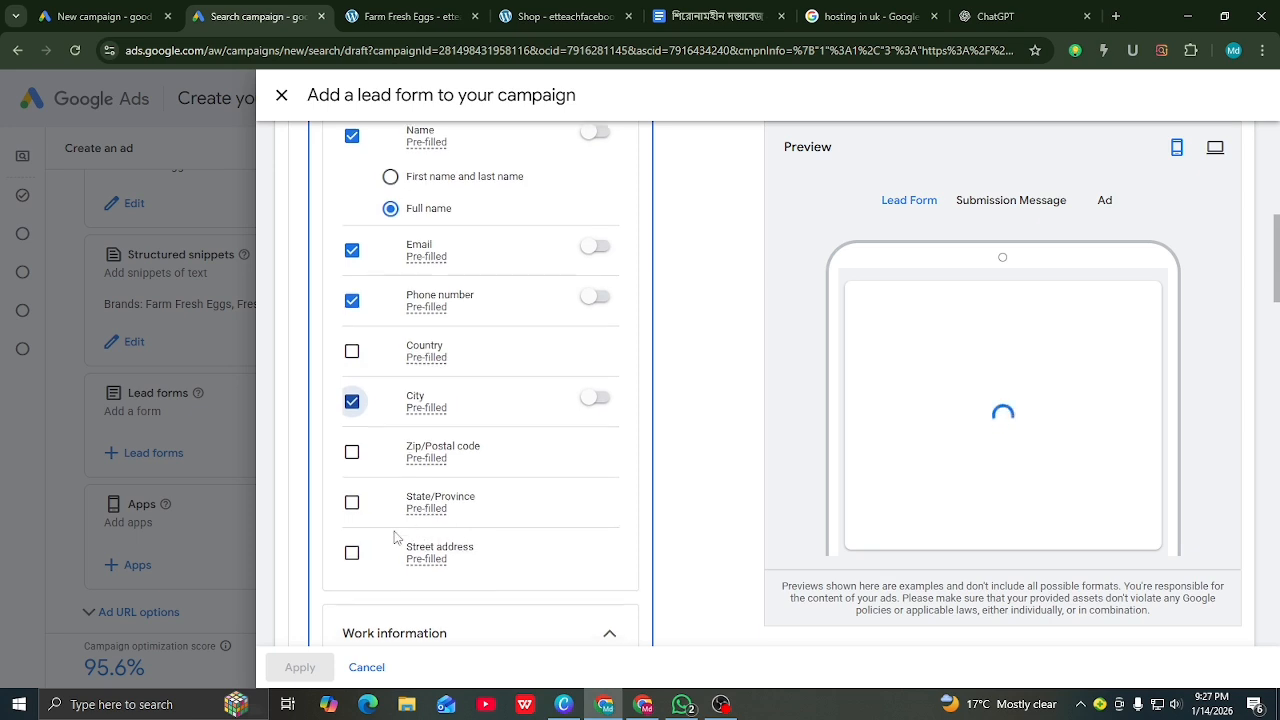
pyautogui.scroll(-1, 415, 528)
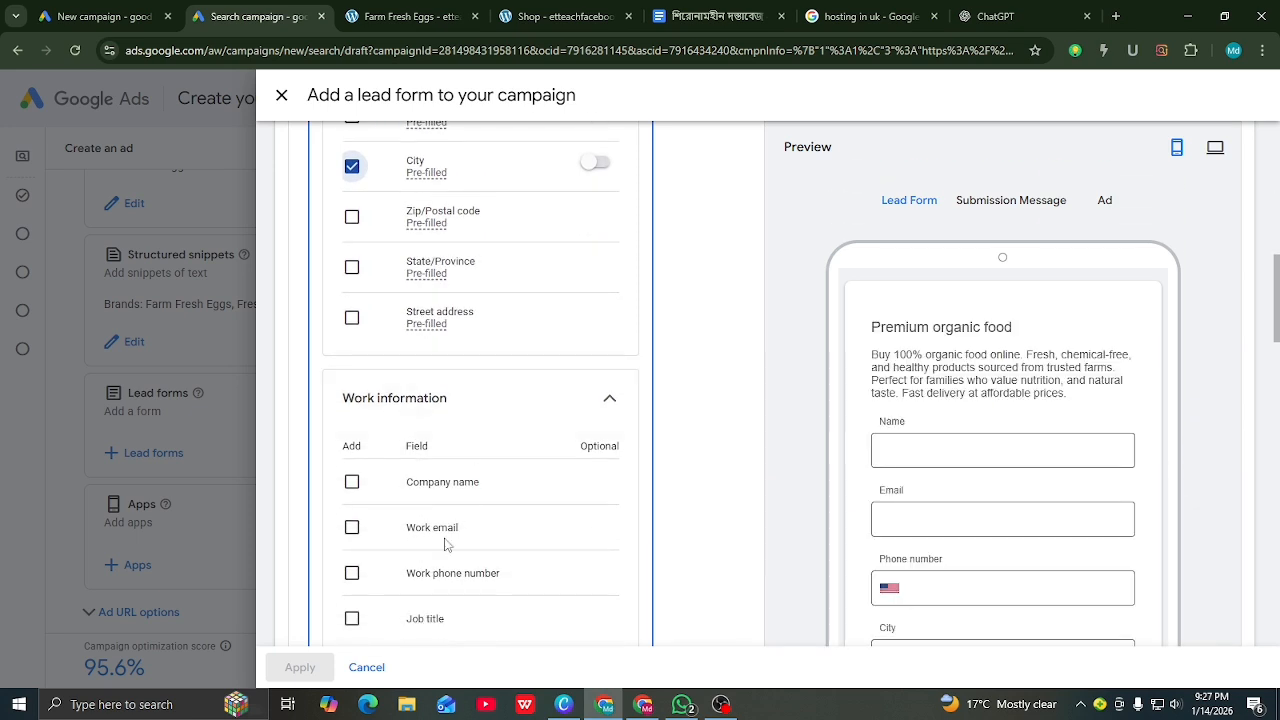
pyautogui.scroll(-1, 440, 523)
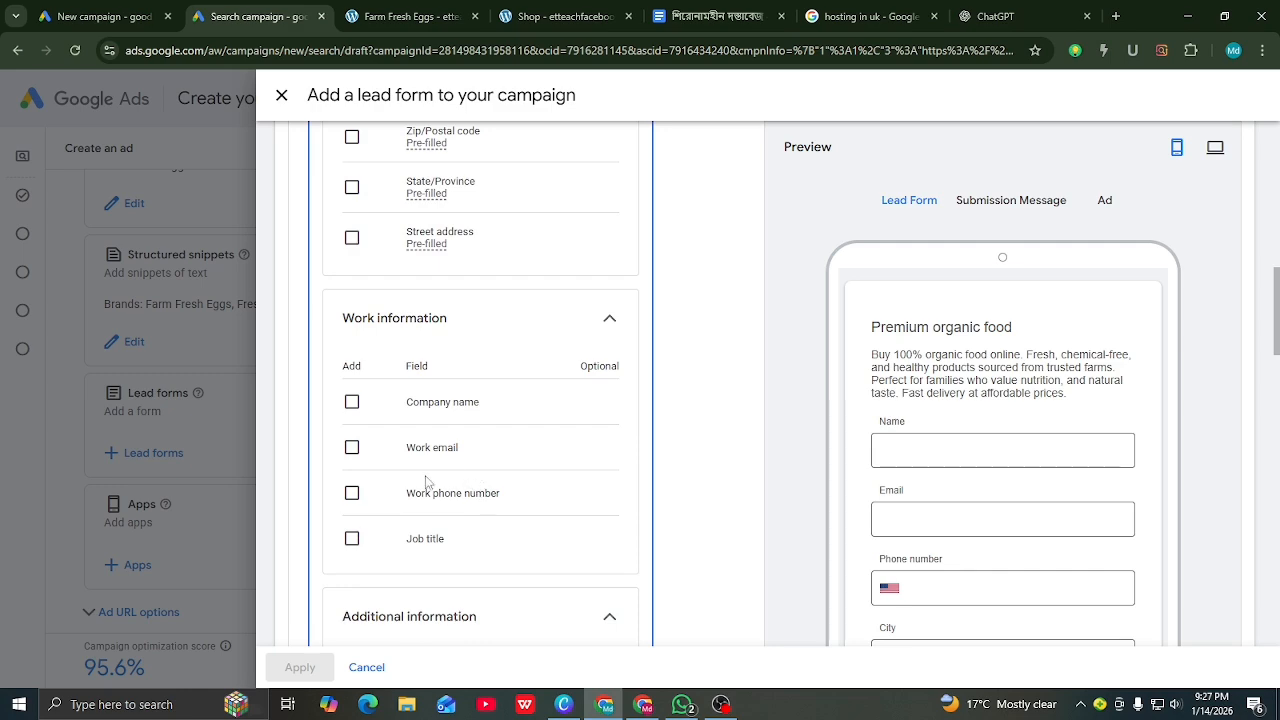
pyautogui.scroll(-4, 490, 462)
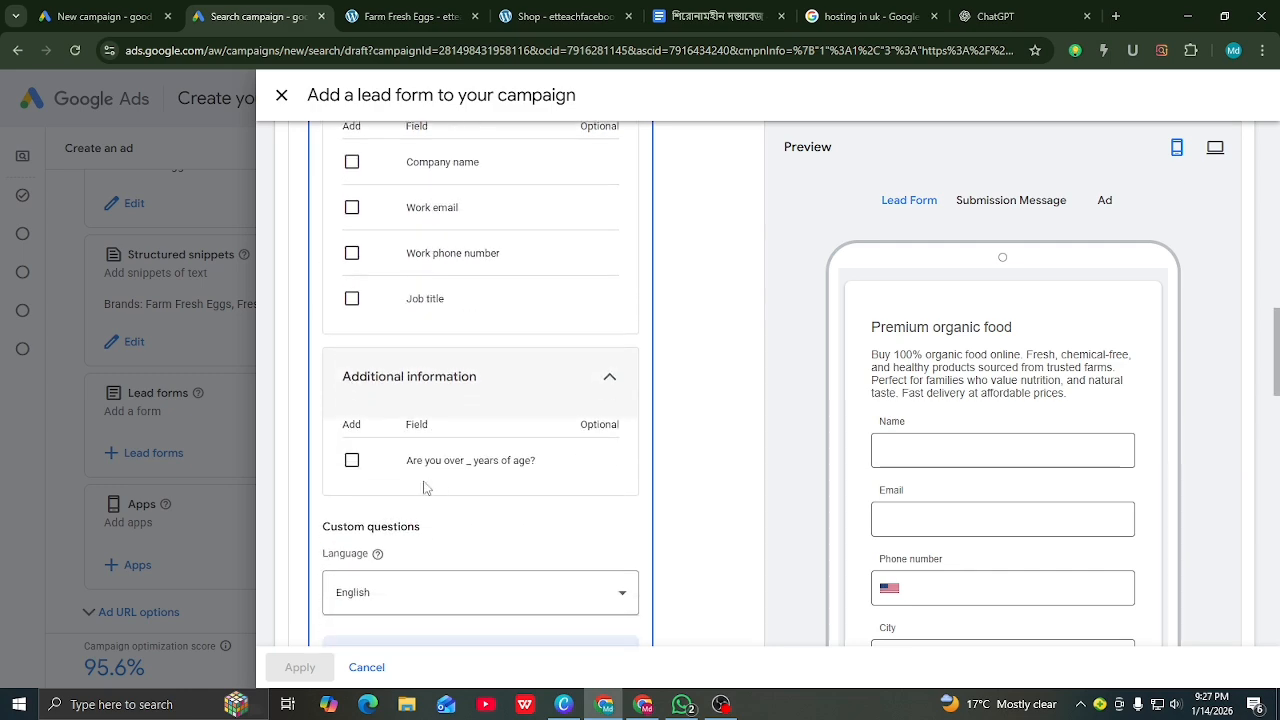
pyautogui.scroll(-4, 398, 488)
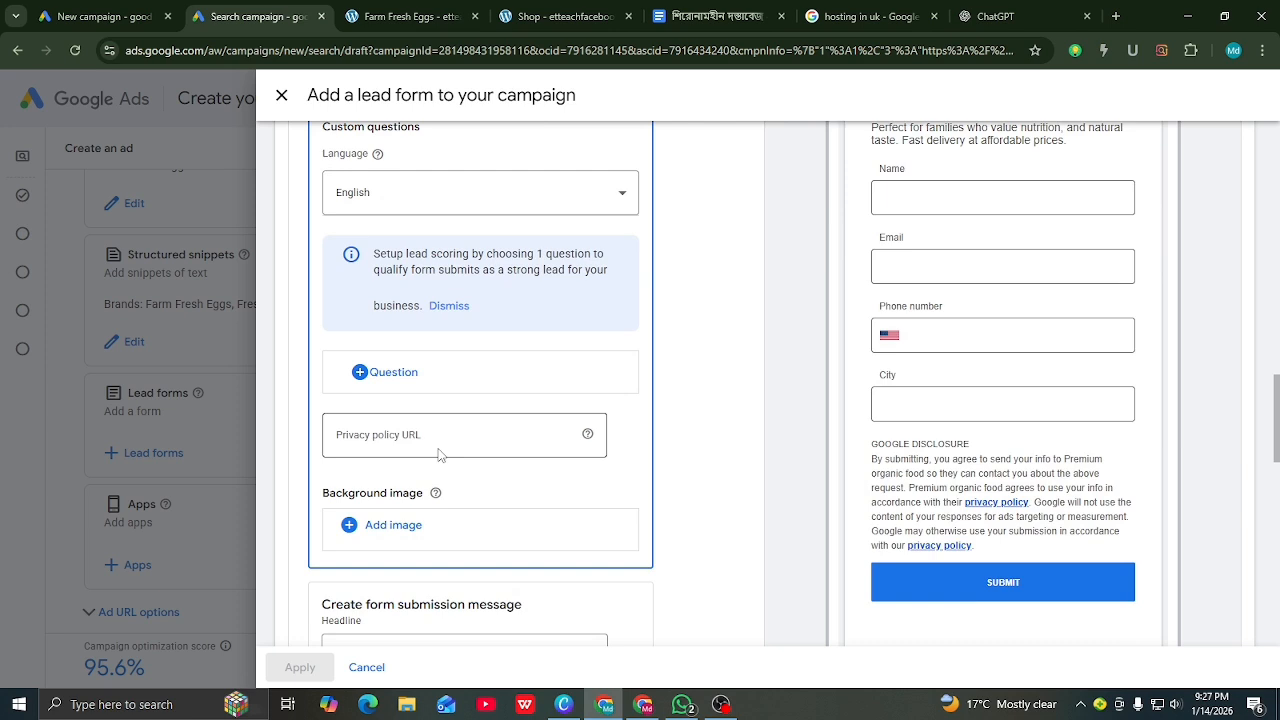
pyautogui.click(352, 431)
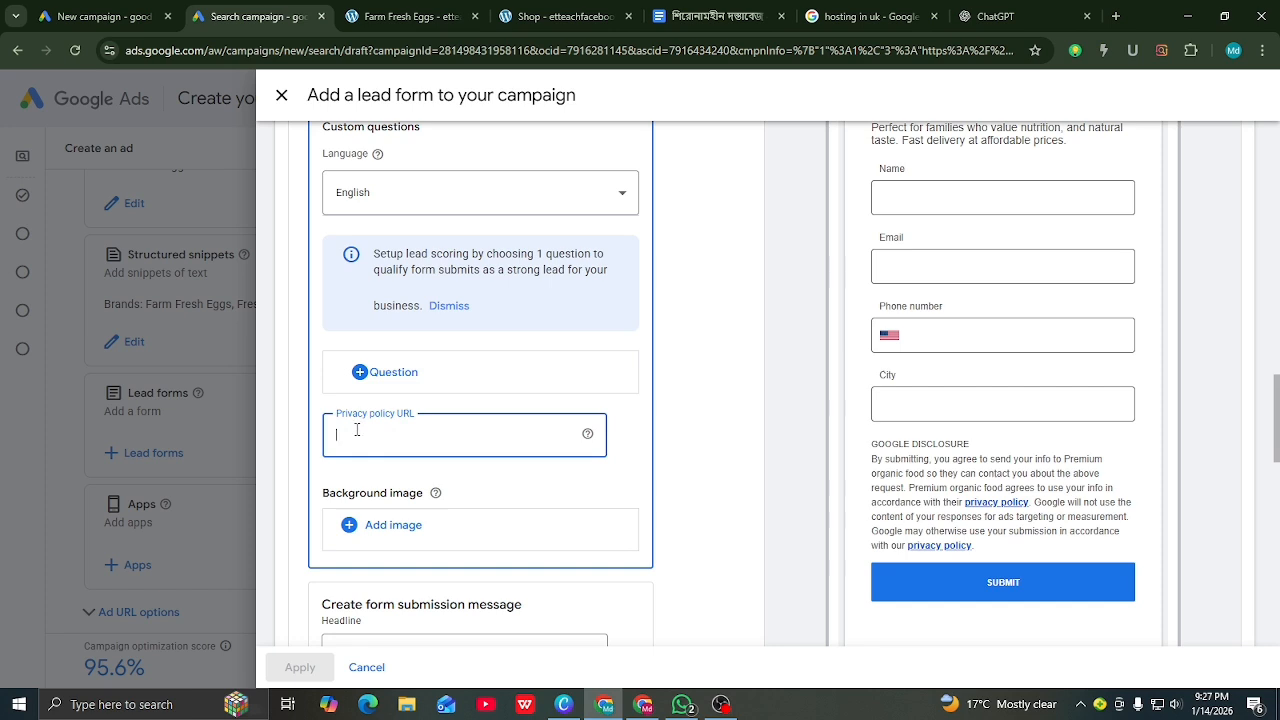
pyautogui.scroll(-2, 357, 430)
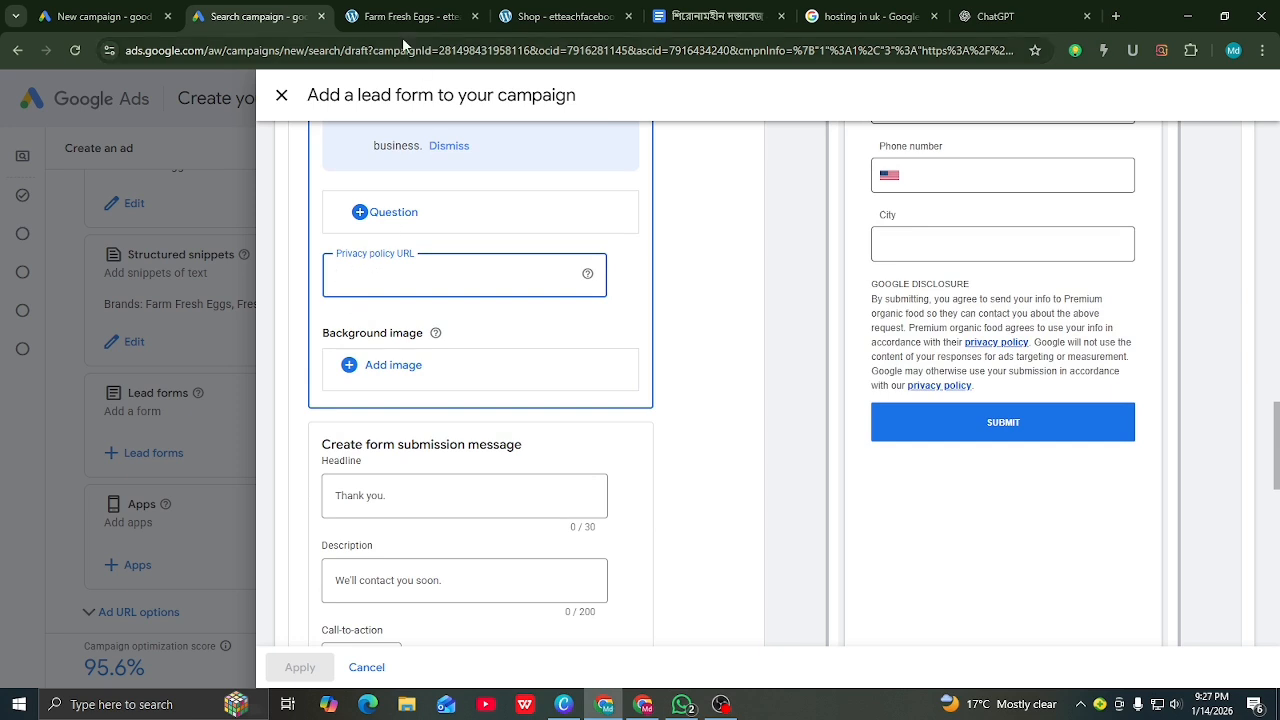
# Step: From the store's Shop tab, follow the footer Privacy Policy link and copy that page's address
pyautogui.click(573, 20)
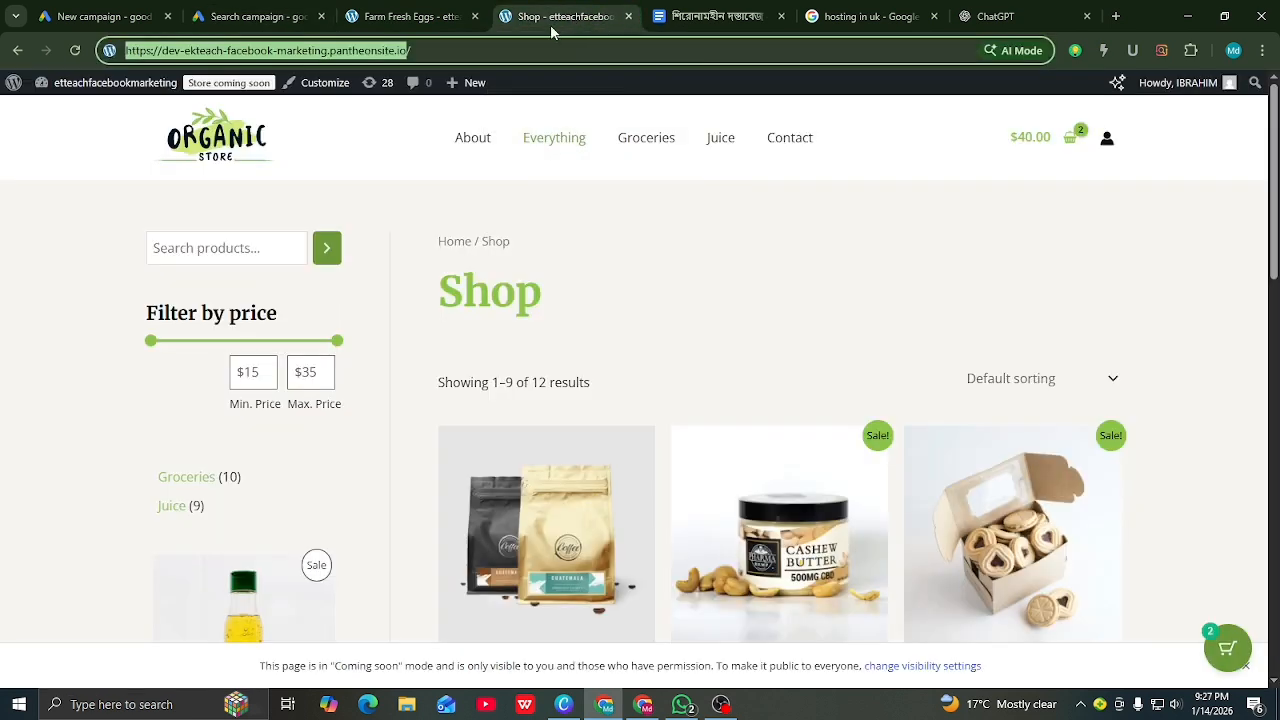
pyautogui.scroll(-12, 647, 303)
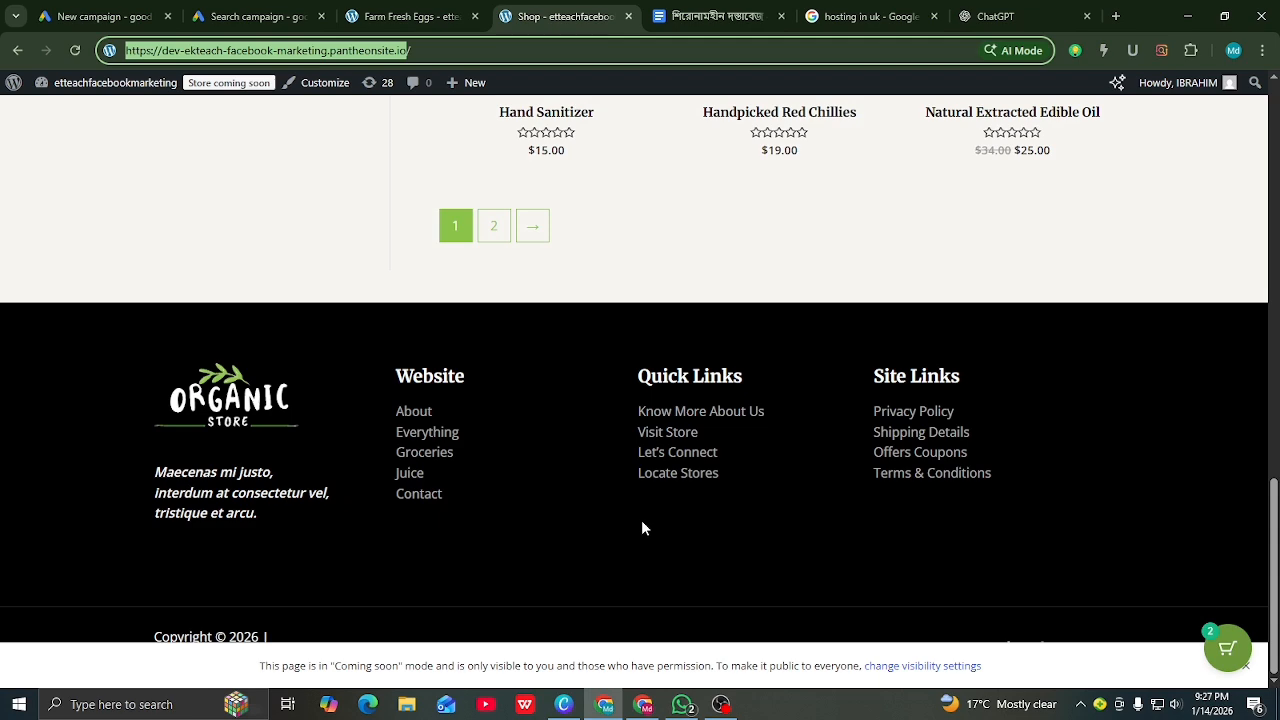
pyautogui.click(910, 418)
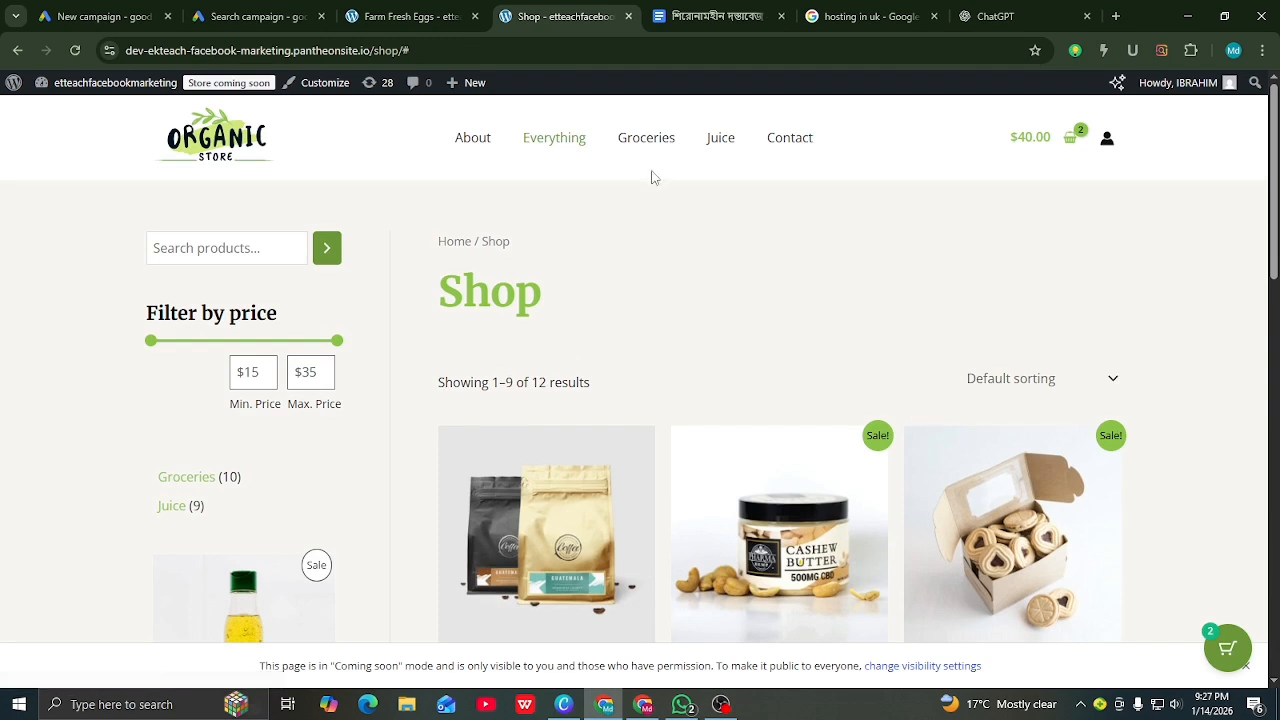
pyautogui.moveTo(413, 48); pyautogui.dragTo(147, 51)
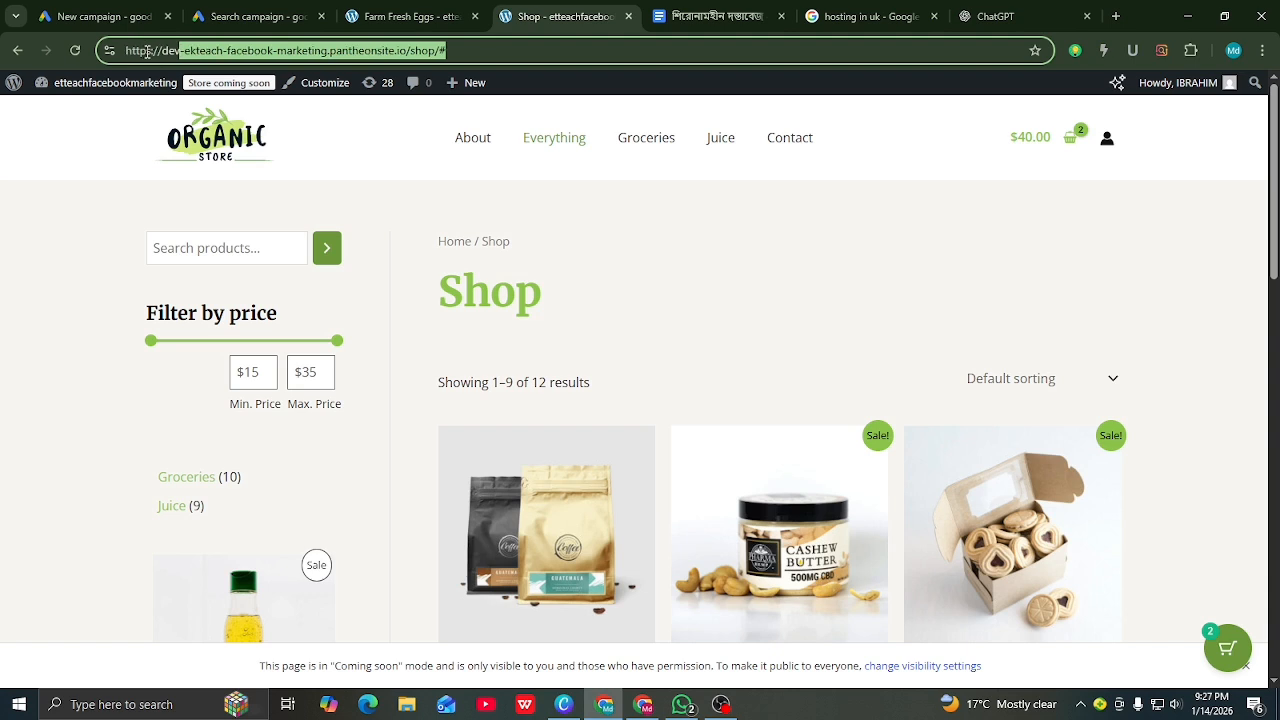
pyautogui.moveTo(465, 55); pyautogui.dragTo(145, 58)
pyautogui.rightClick(146, 51)
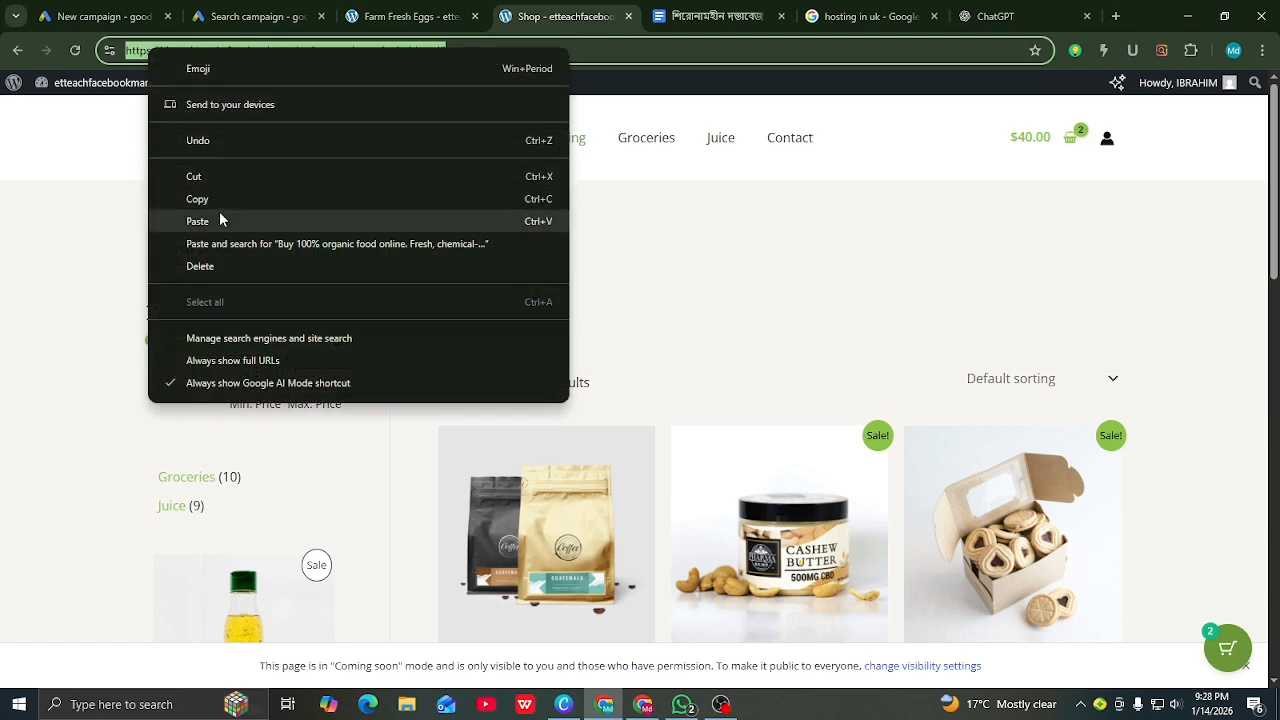
pyautogui.click(206, 199)
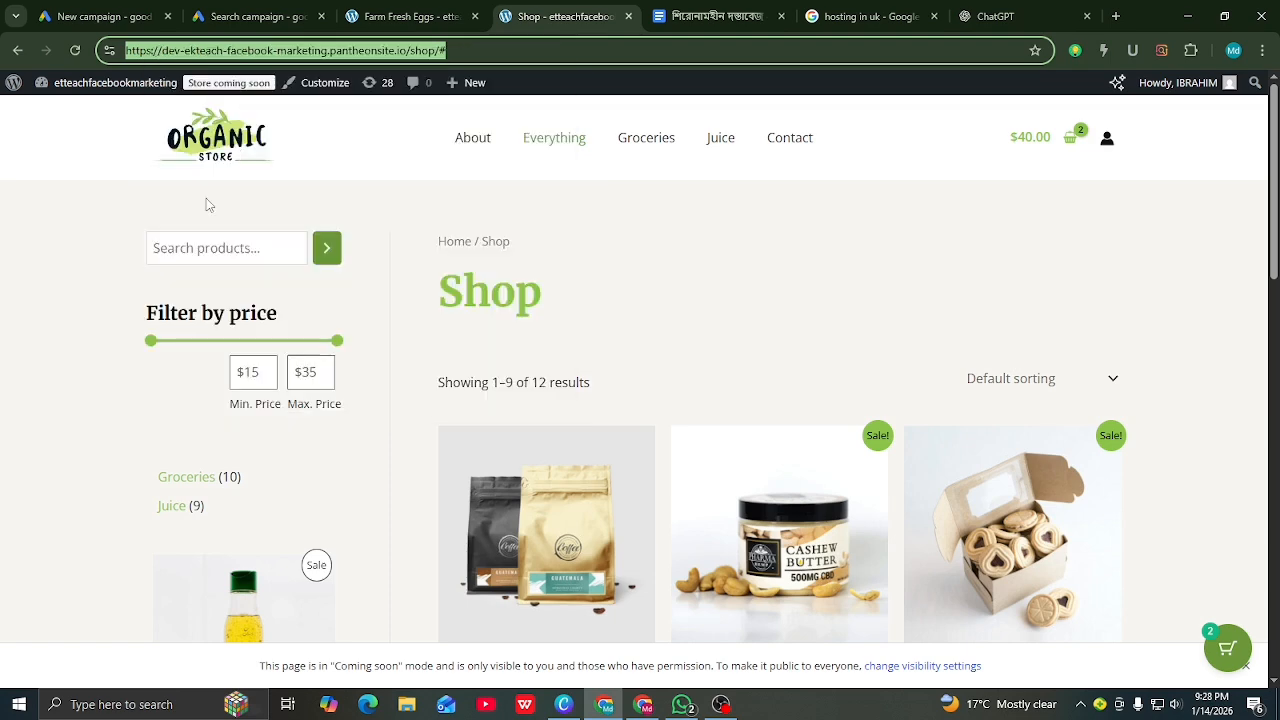
pyautogui.click(255, 16)
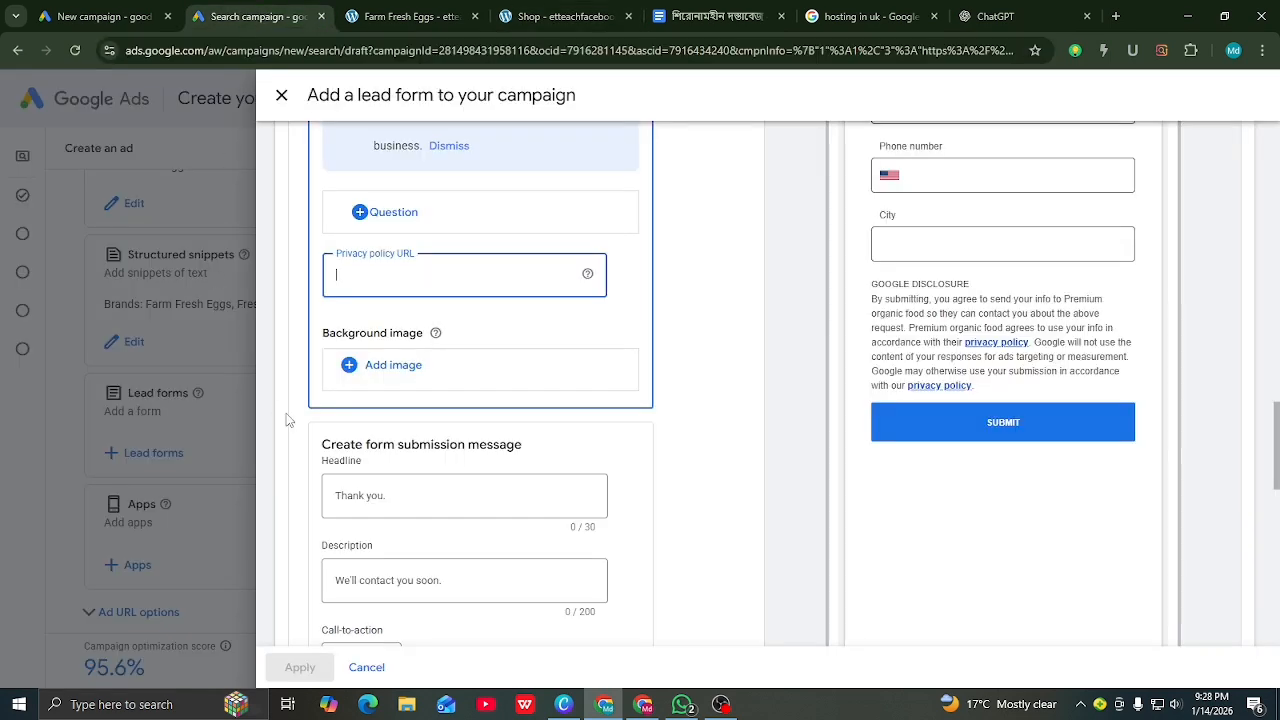
# Step: Paste the copied store address as the lead form's privacy policy URL
pyautogui.rightClick(357, 280)
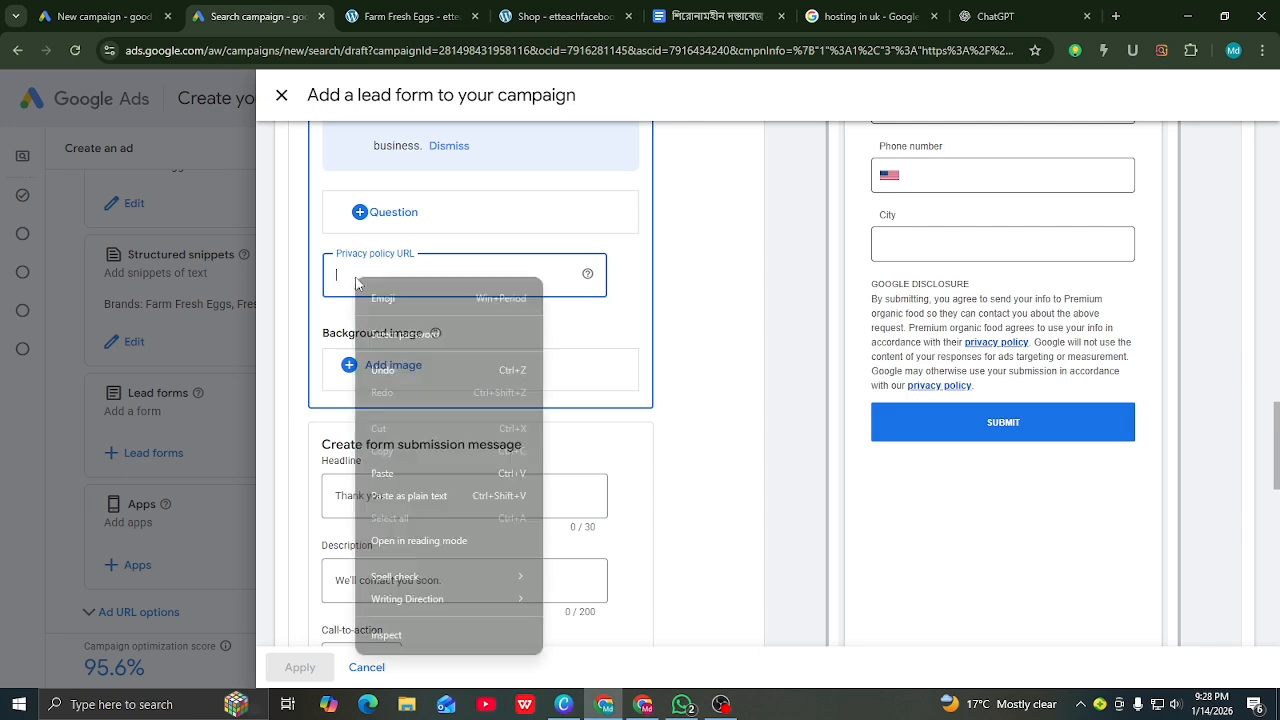
pyautogui.click(381, 473)
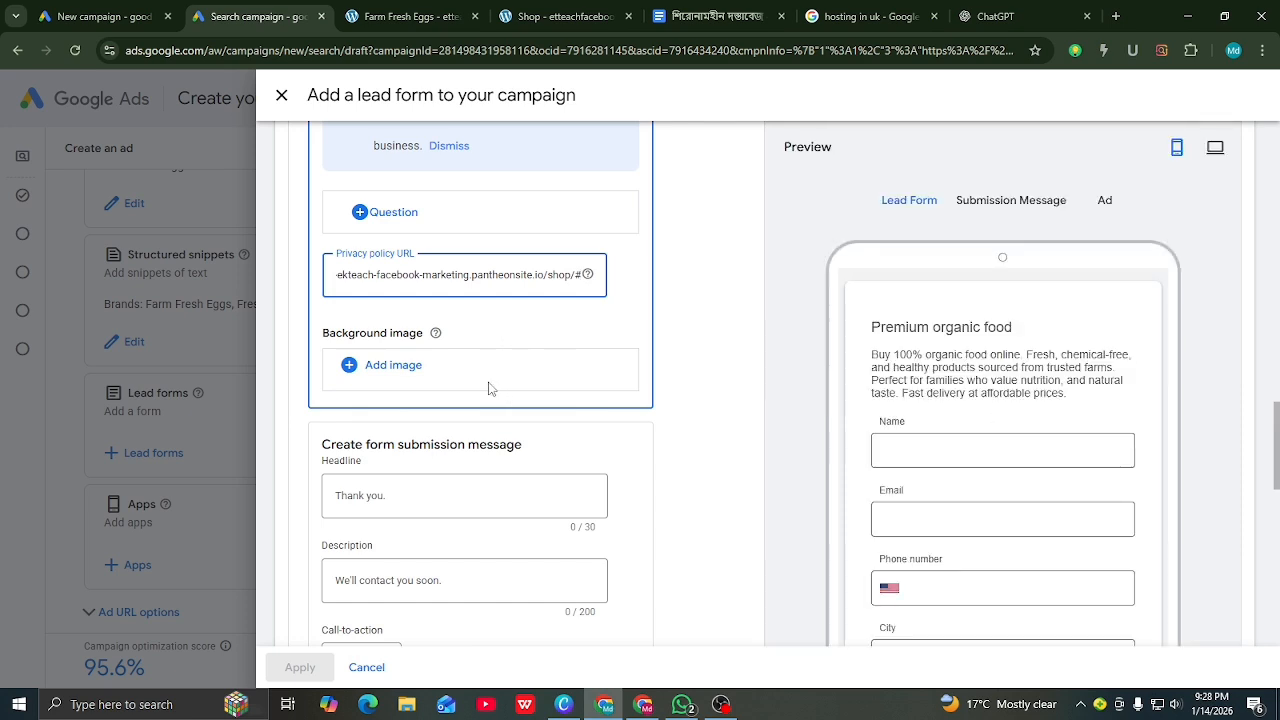
pyautogui.scroll(-2, 490, 388)
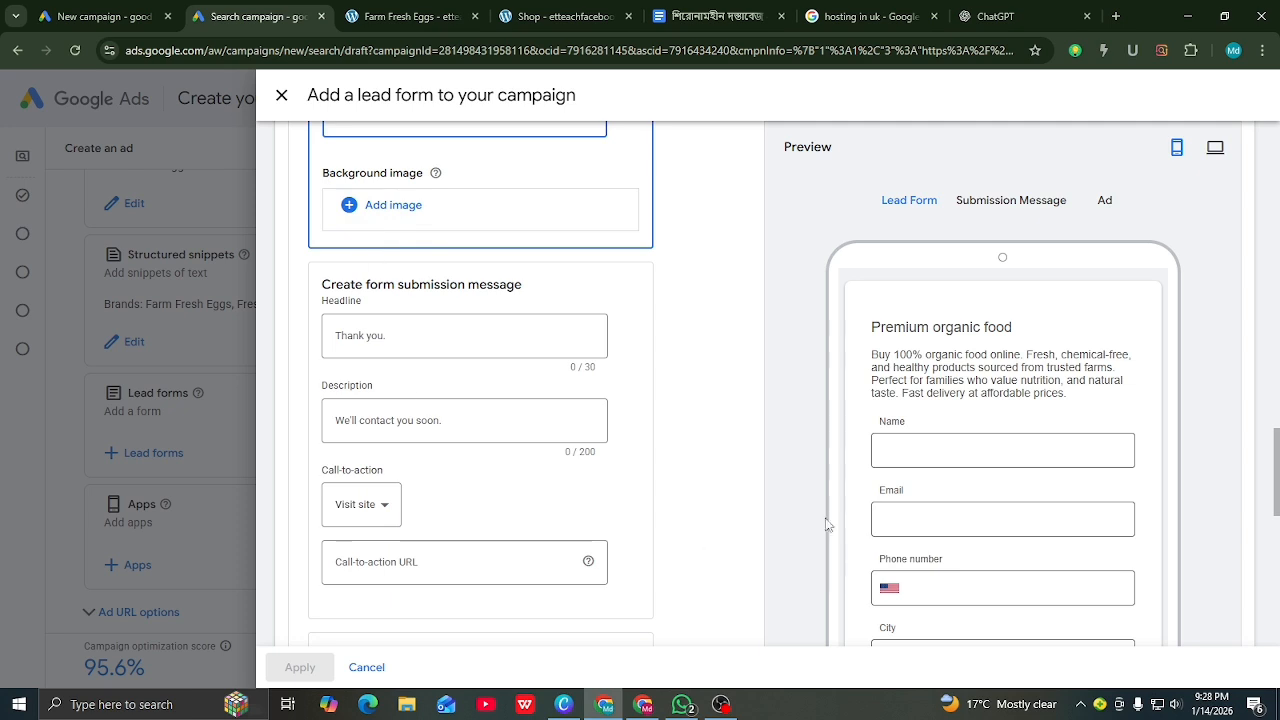
pyautogui.scroll(-1, 943, 485)
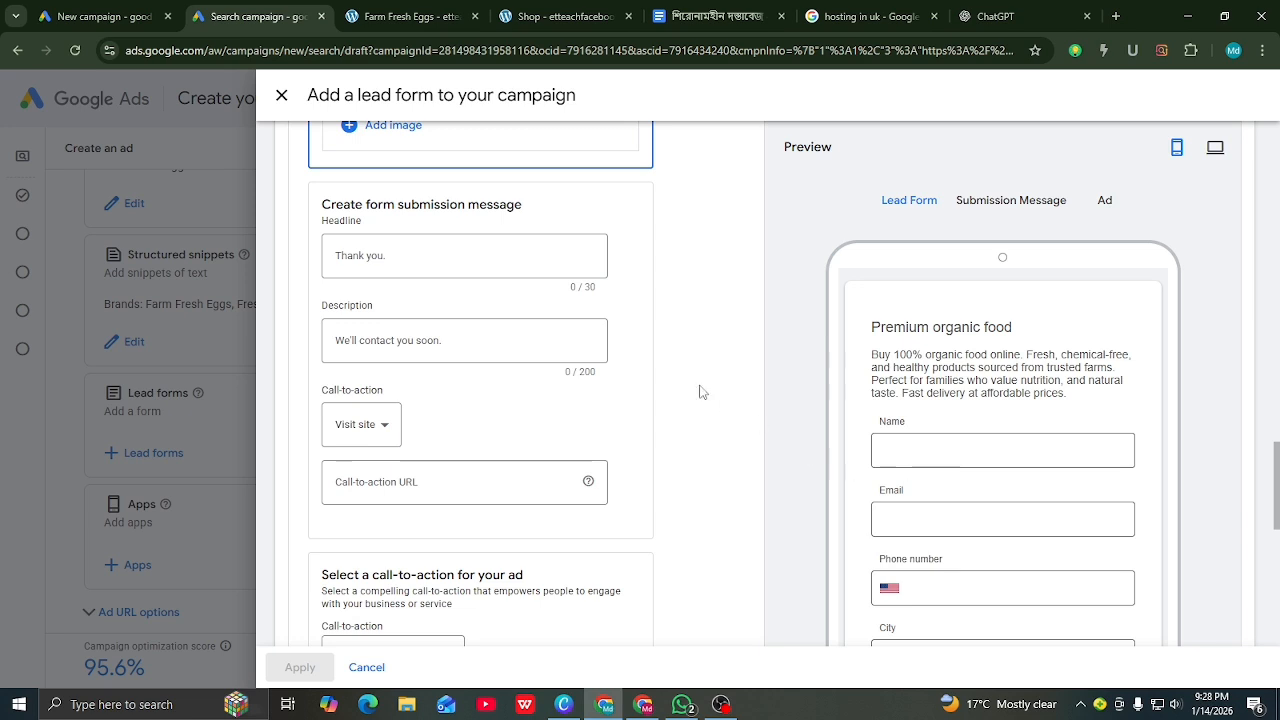
# Step: Set the submission message headline to 'thank you' and leave its description empty
pyautogui.click(385, 256)
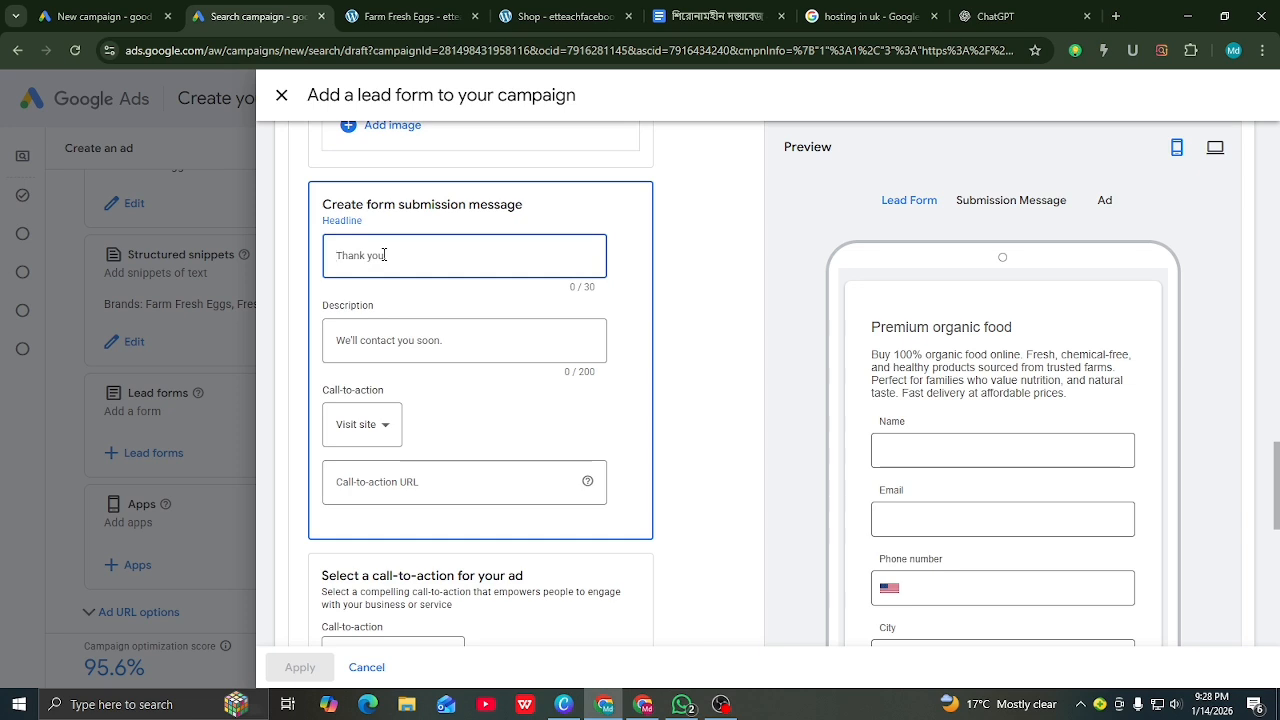
pyautogui.write('thank')
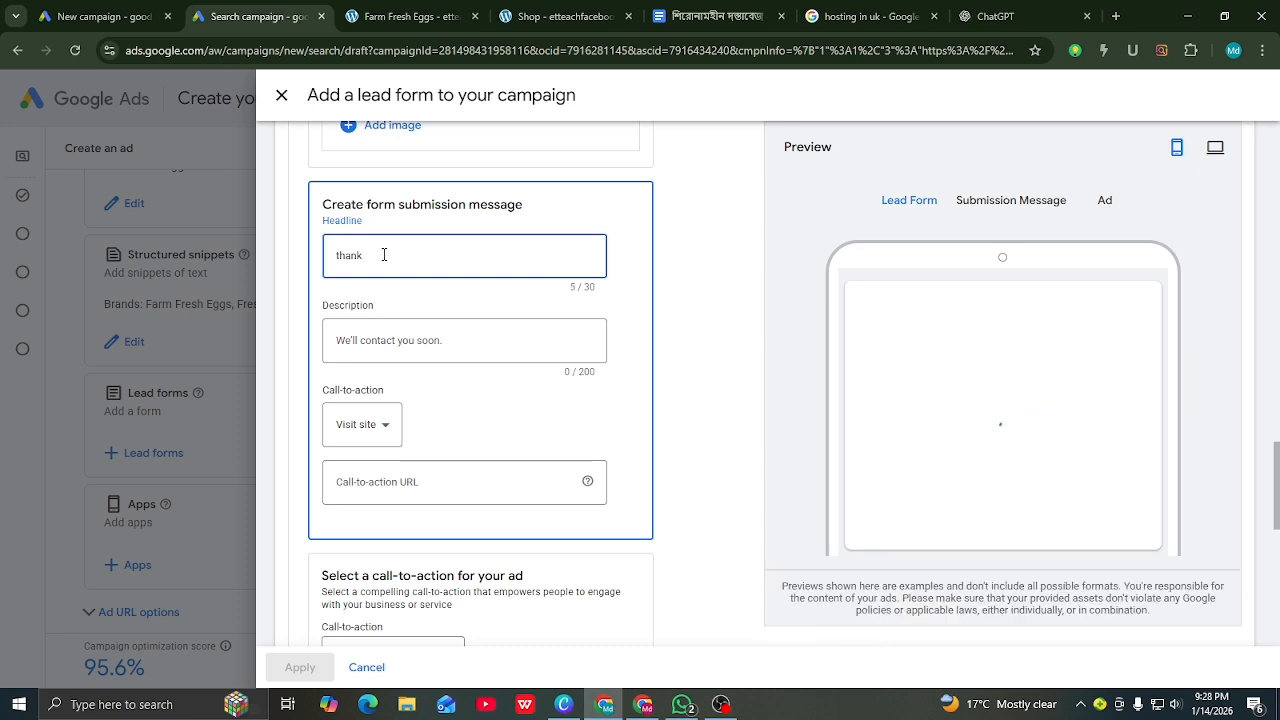
pyautogui.write('you')
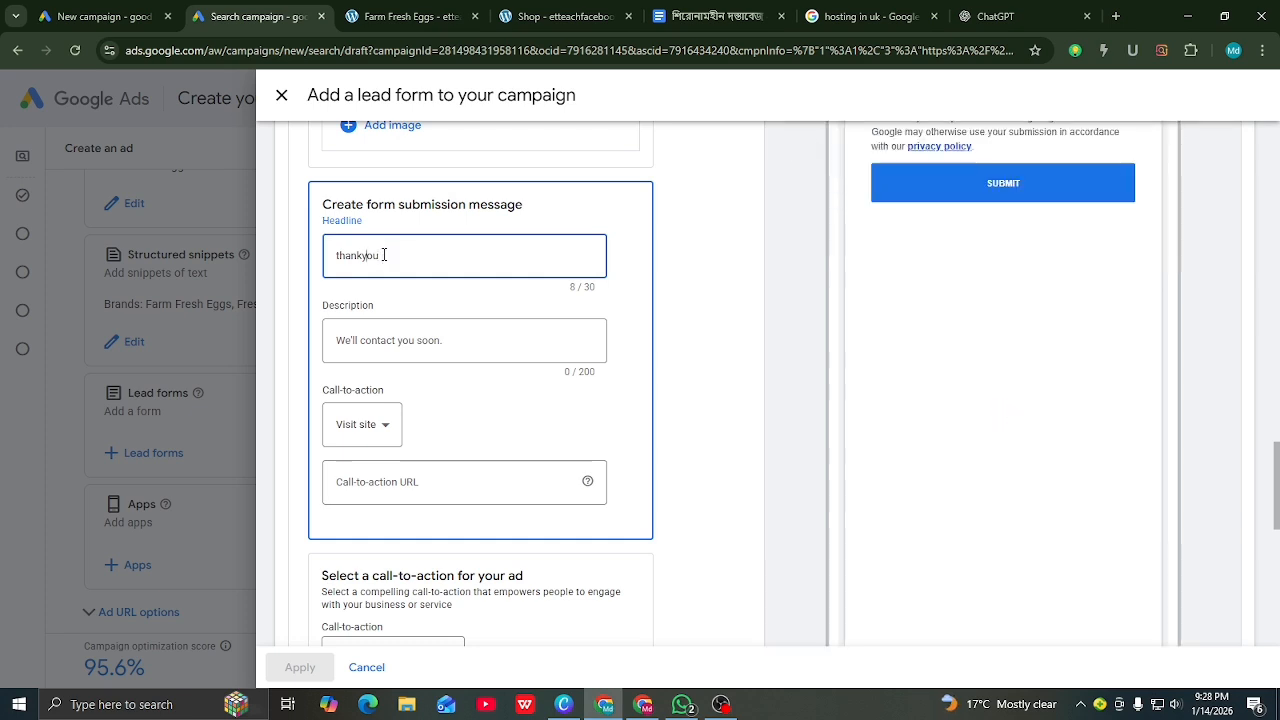
pyautogui.click(385, 338)
pyautogui.write('your')
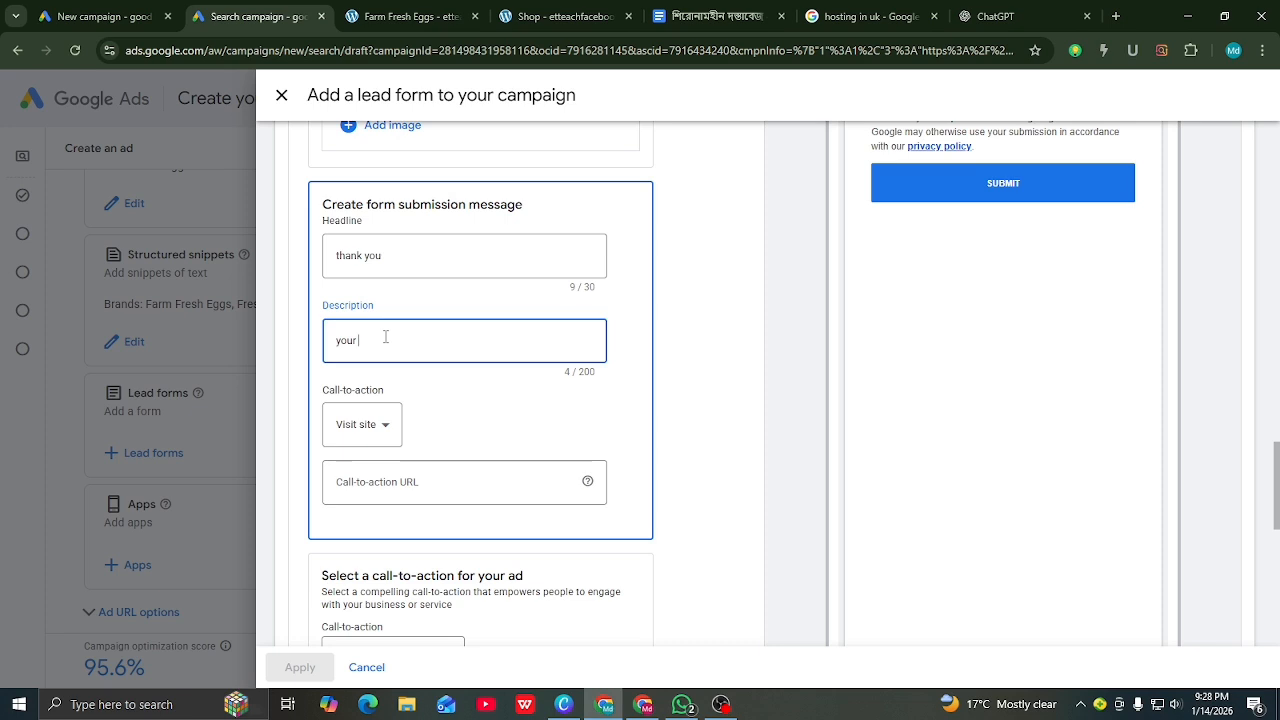
pyautogui.press('BackSpace')
pyautogui.press('BackSpace')
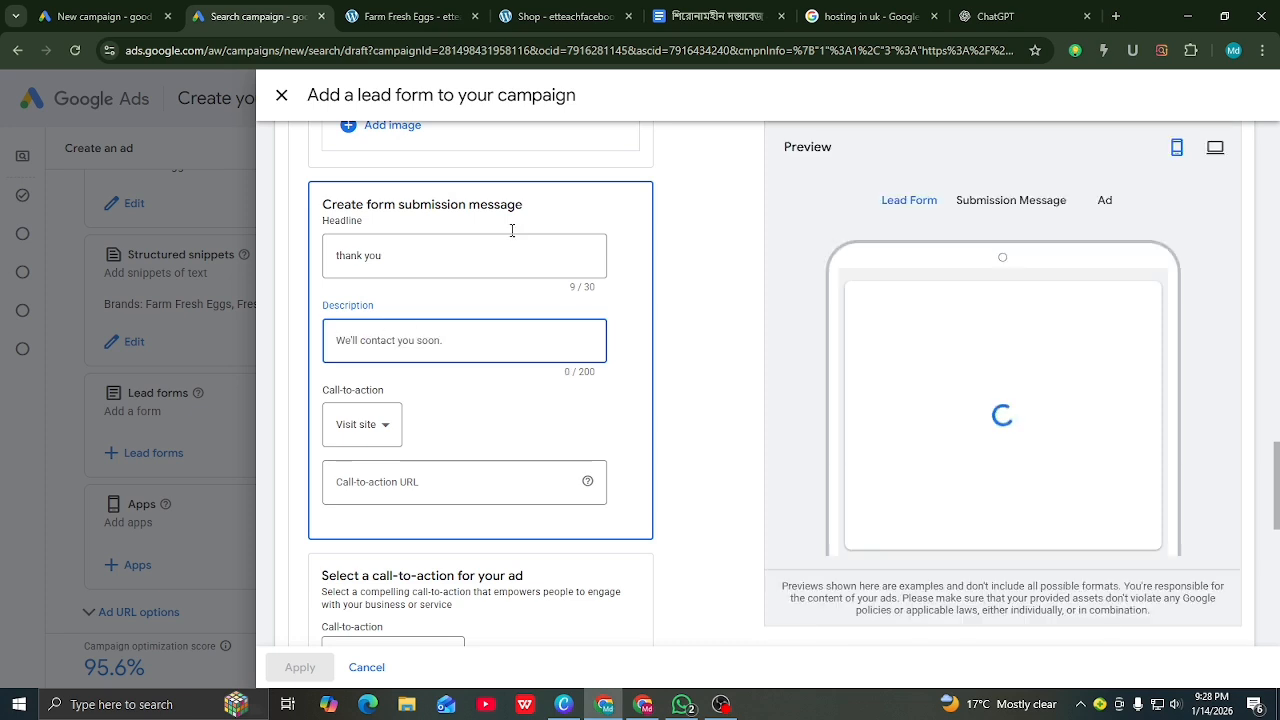
# Step: Copy line 12 of the ChatGPT conversation: 'Organic food for kids and adults – safe, healthy, and fresh.'
pyautogui.click(1003, 18)
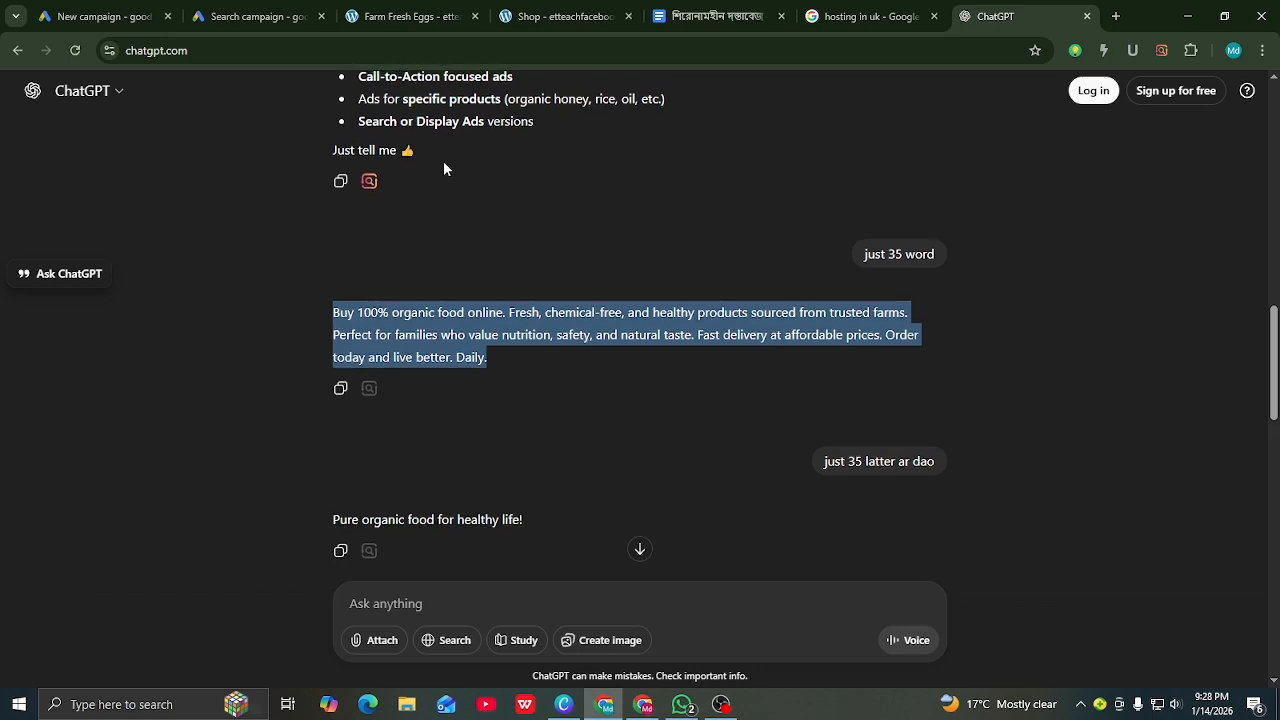
pyautogui.scroll(2, 606, 280)
pyautogui.scroll(2, 620, 237)
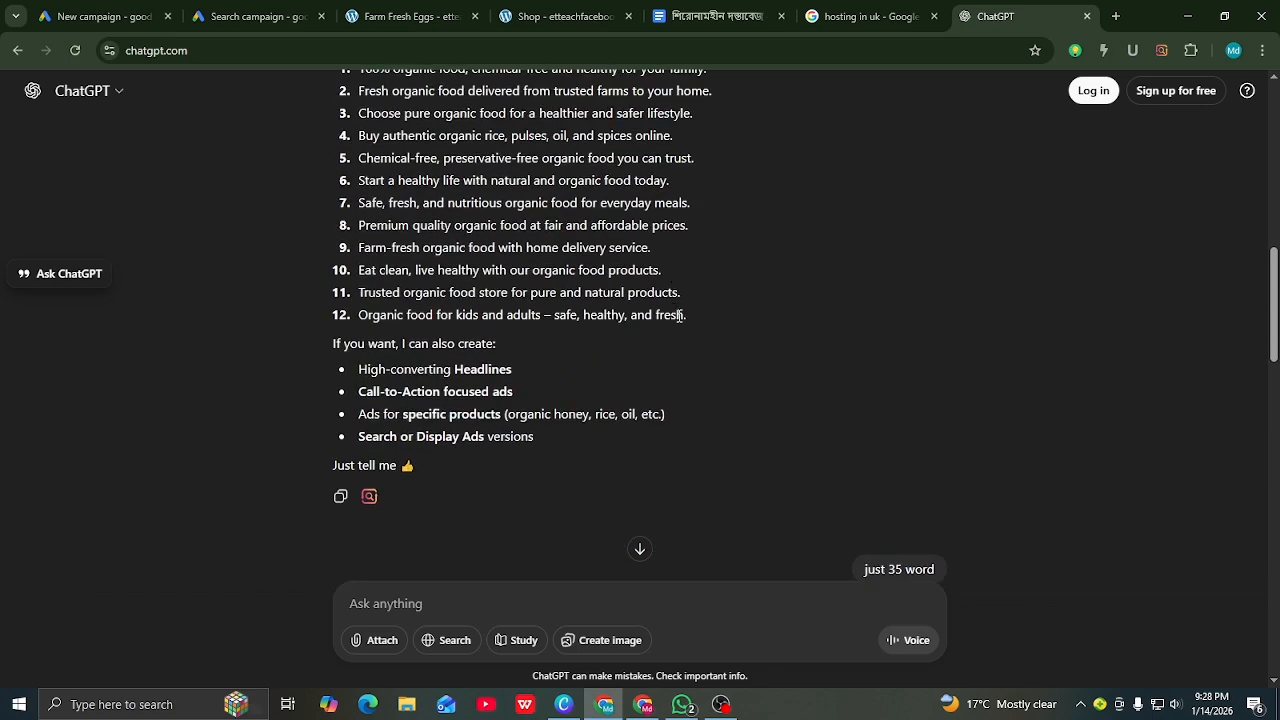
pyautogui.moveTo(687, 317); pyautogui.dragTo(363, 313)
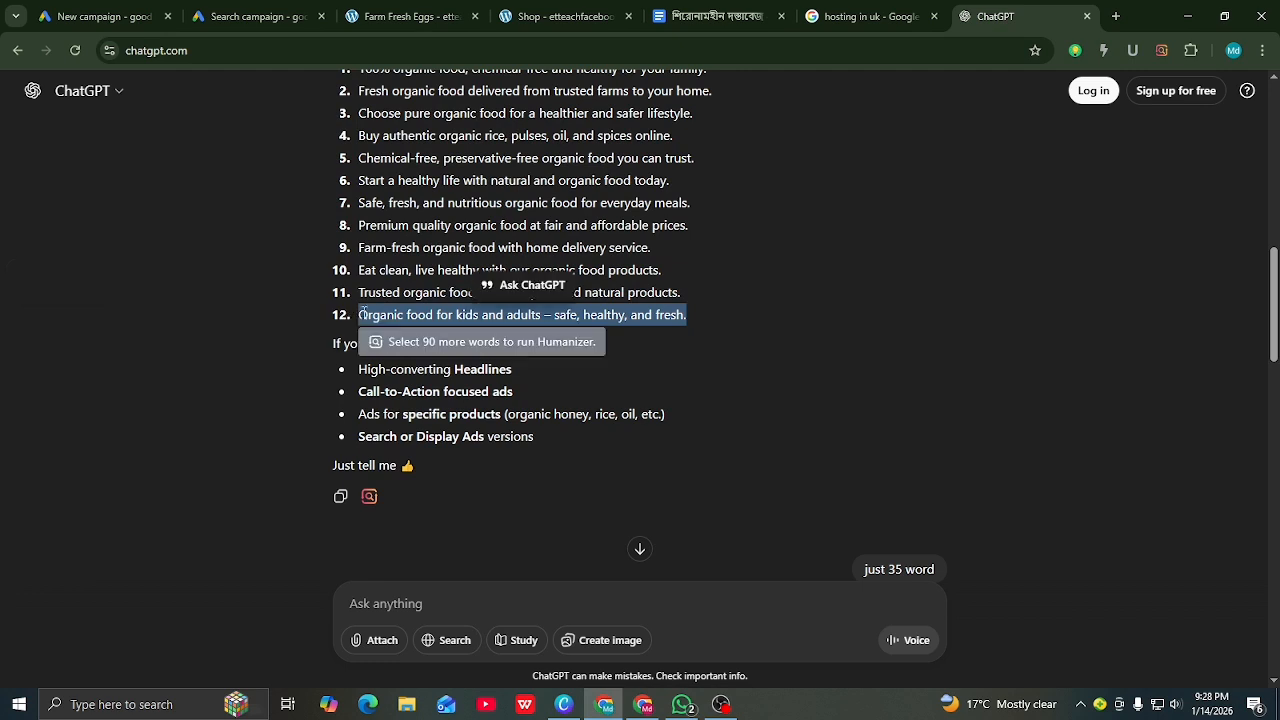
pyautogui.rightClick(399, 337)
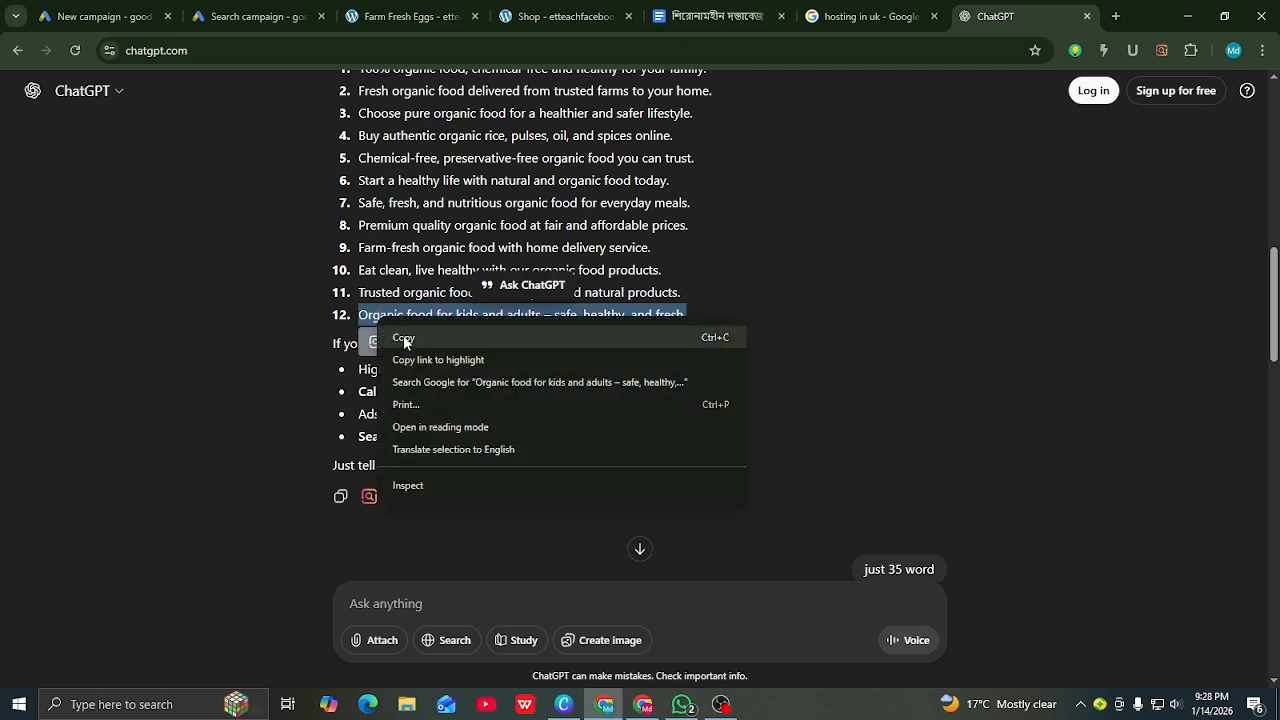
pyautogui.click(403, 336)
pyautogui.click(240, 18)
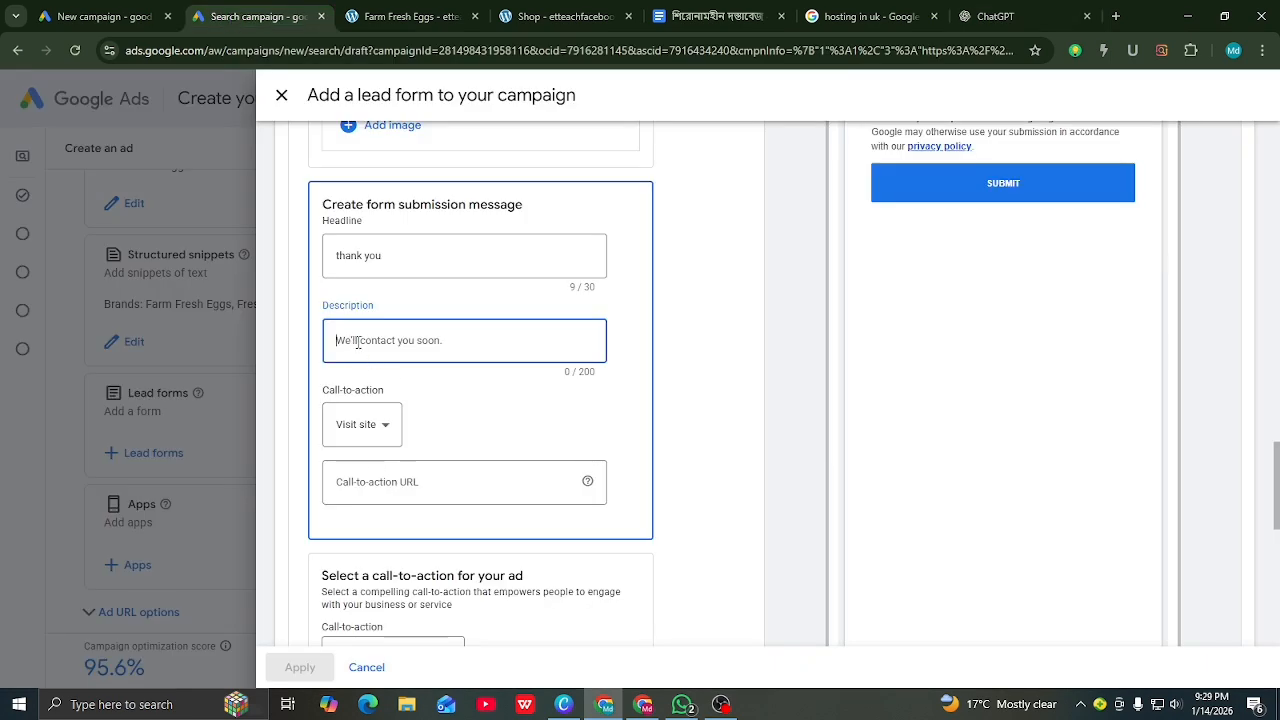
# Step: Paste the 'Organic food for kids and adults' sentence as the submission message description
pyautogui.rightClick(343, 341)
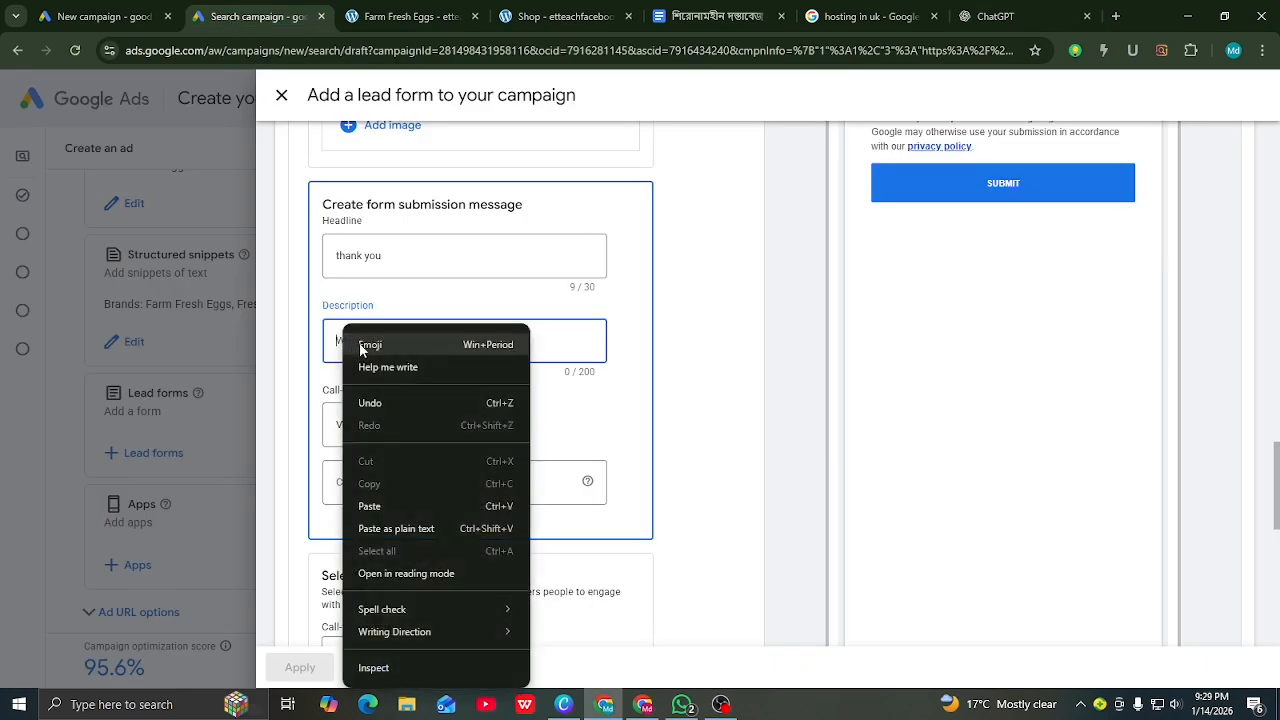
pyautogui.click(358, 503)
pyautogui.scroll(-2, 429, 383)
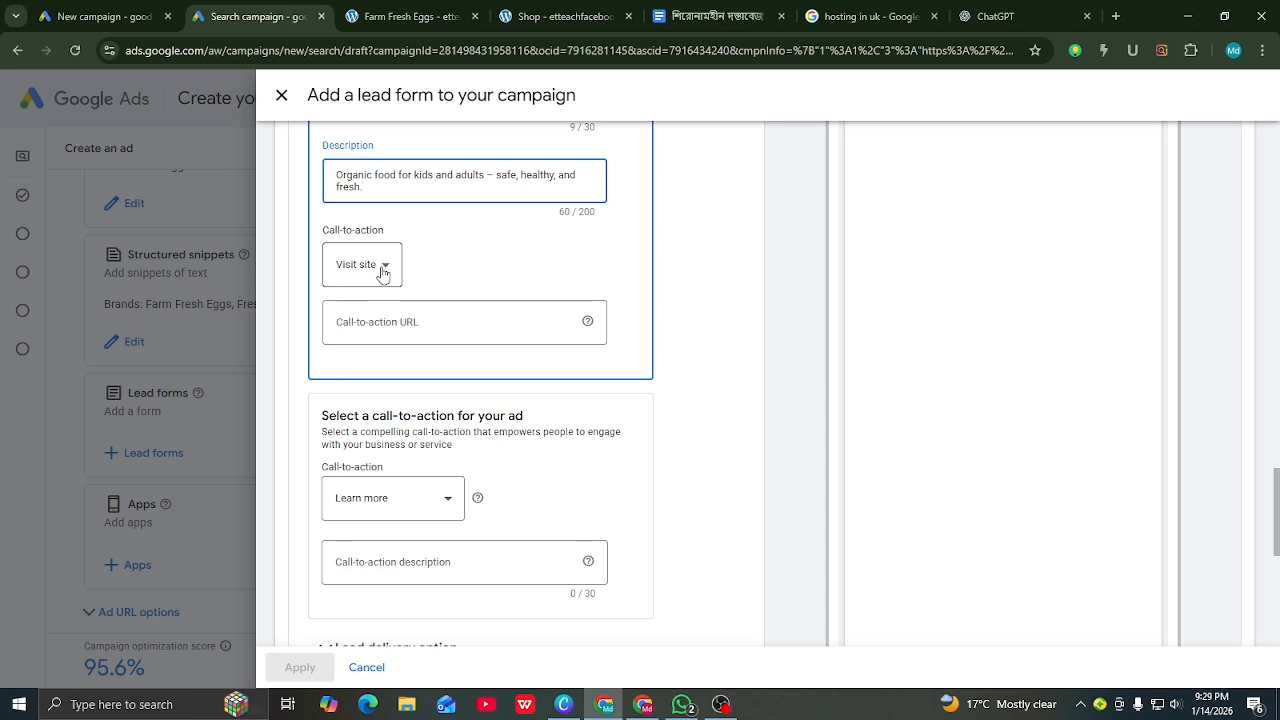
# Step: Set the submission message call-to-action to Learn more and select its URL field
pyautogui.click(382, 272)
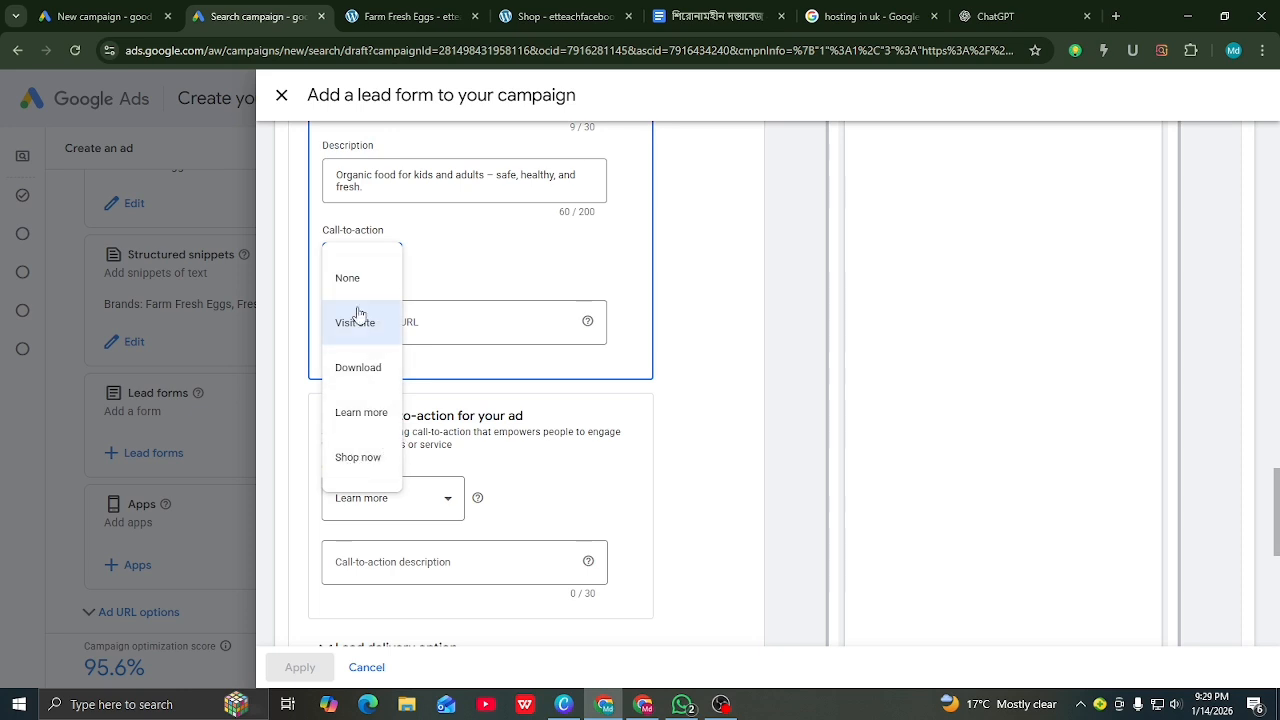
pyautogui.click(361, 412)
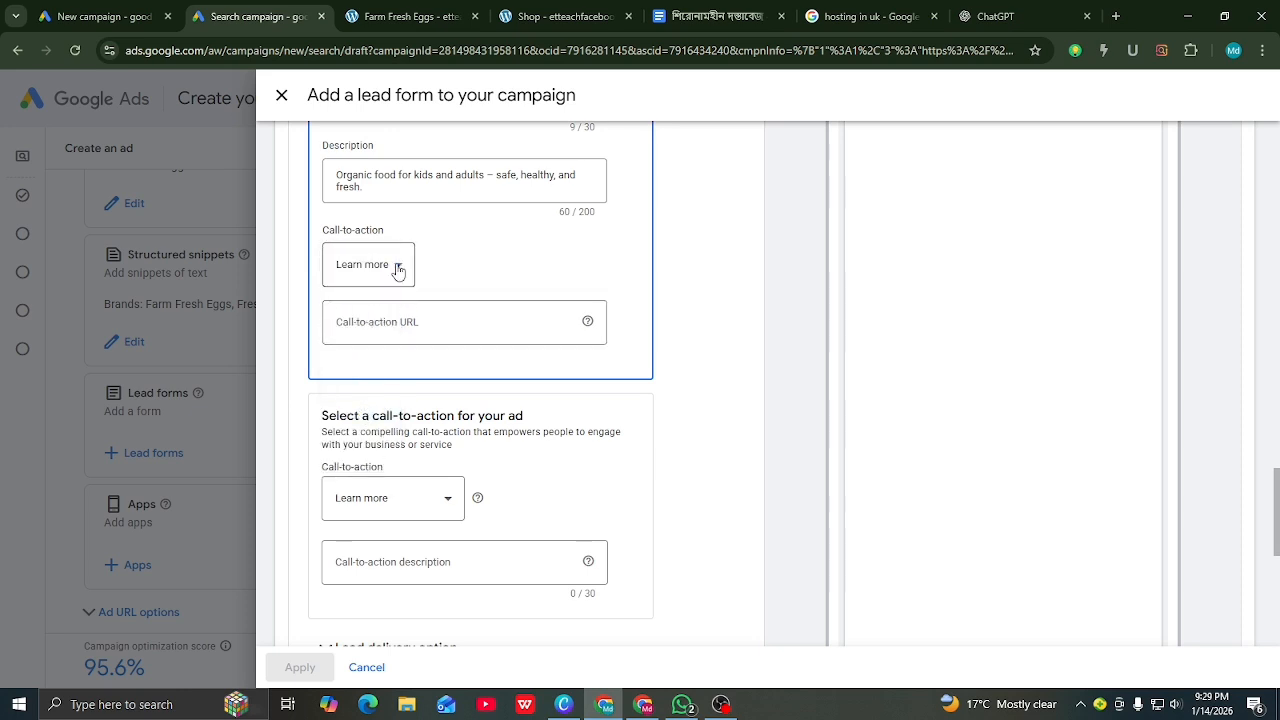
pyautogui.click(397, 271)
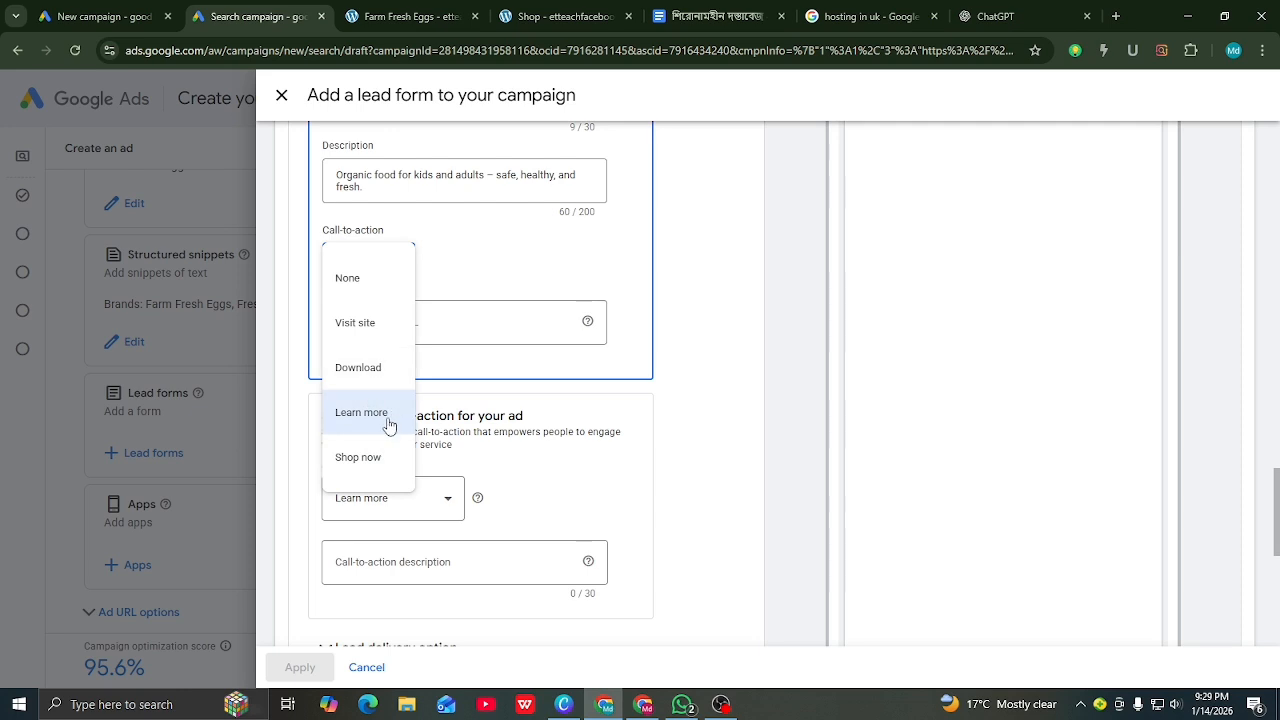
pyautogui.click(726, 440)
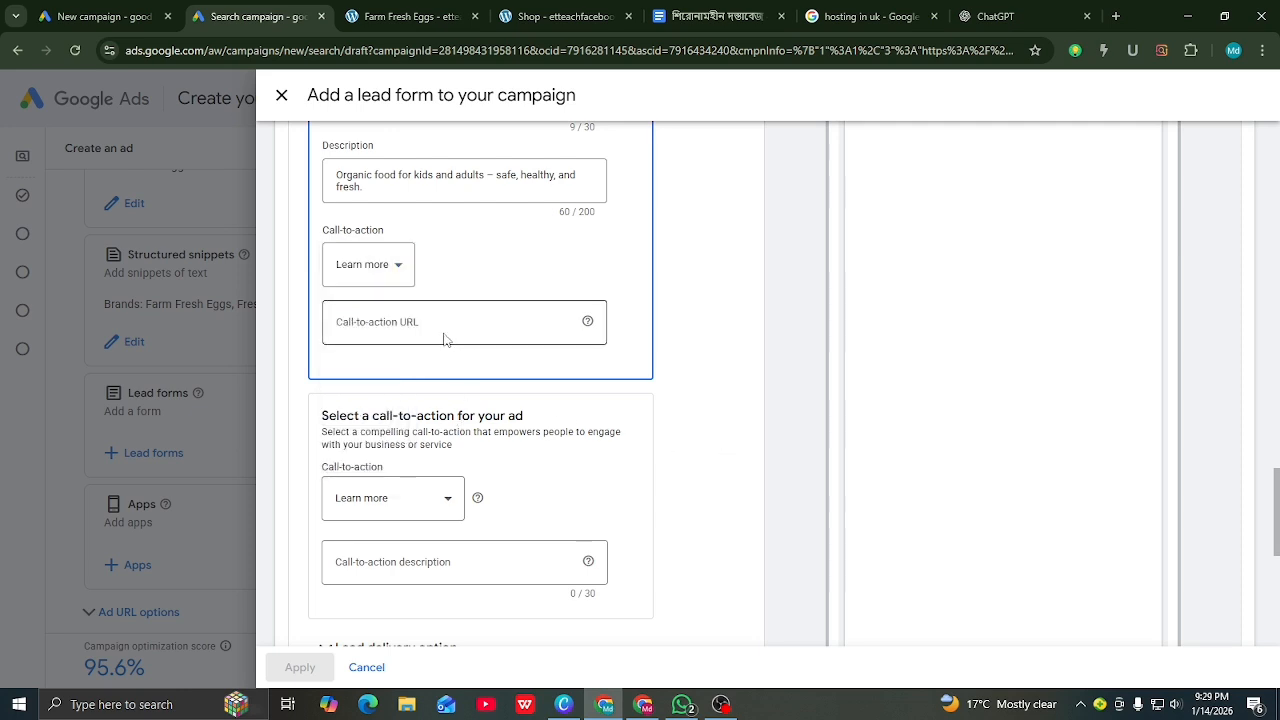
pyautogui.click(376, 323)
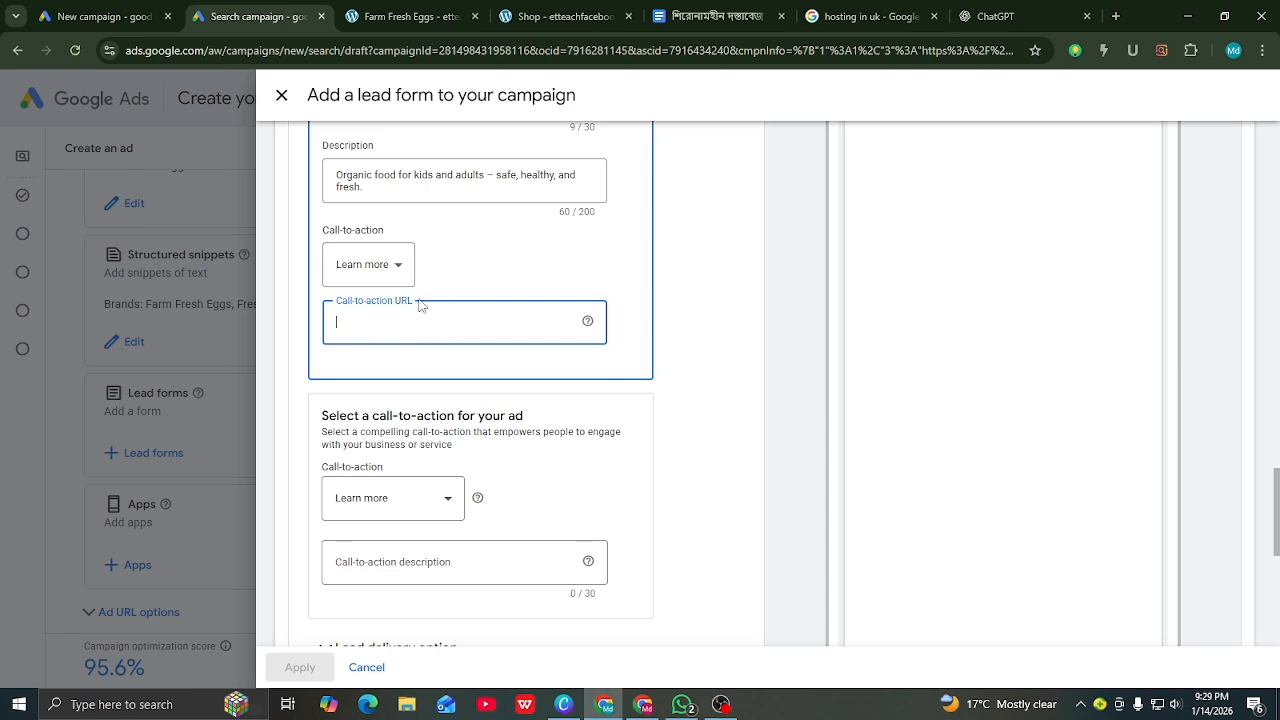
# Step: Copy the store's base domain from the Farm Fresh Eggs product page's address bar
pyautogui.click(430, 16)
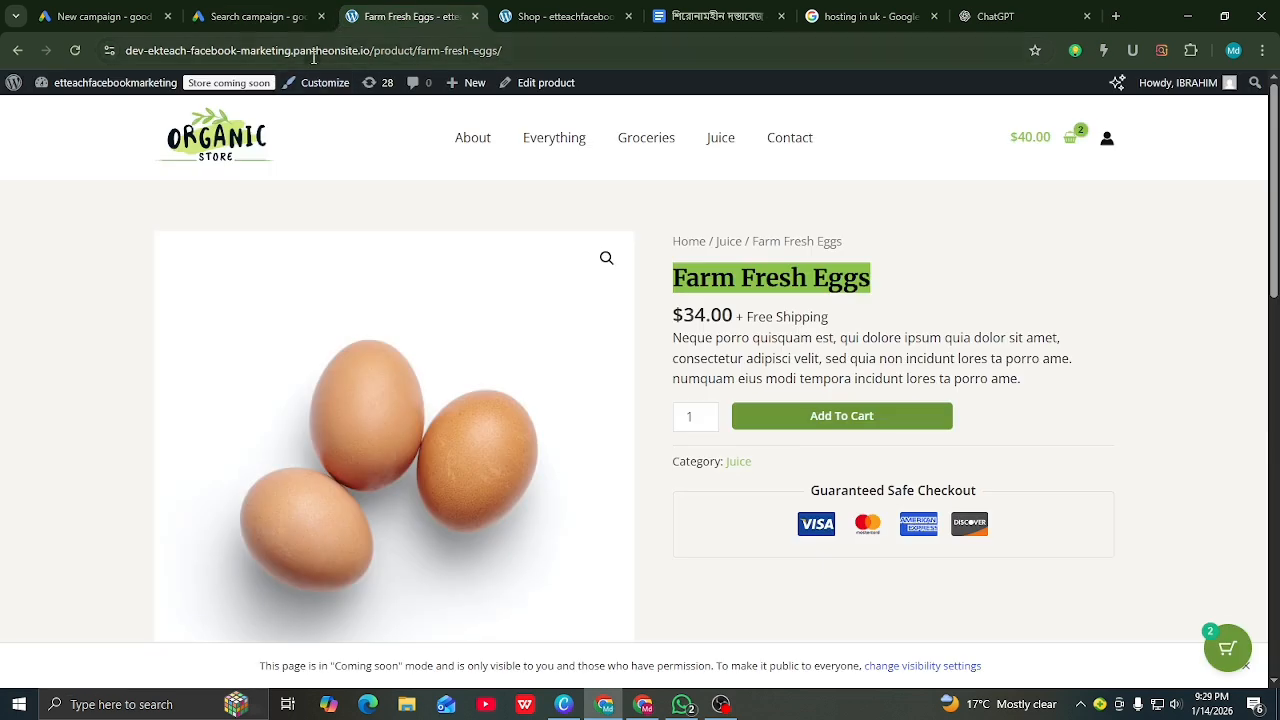
pyautogui.moveTo(369, 52); pyautogui.dragTo(100, 52)
pyautogui.rightClick(180, 52)
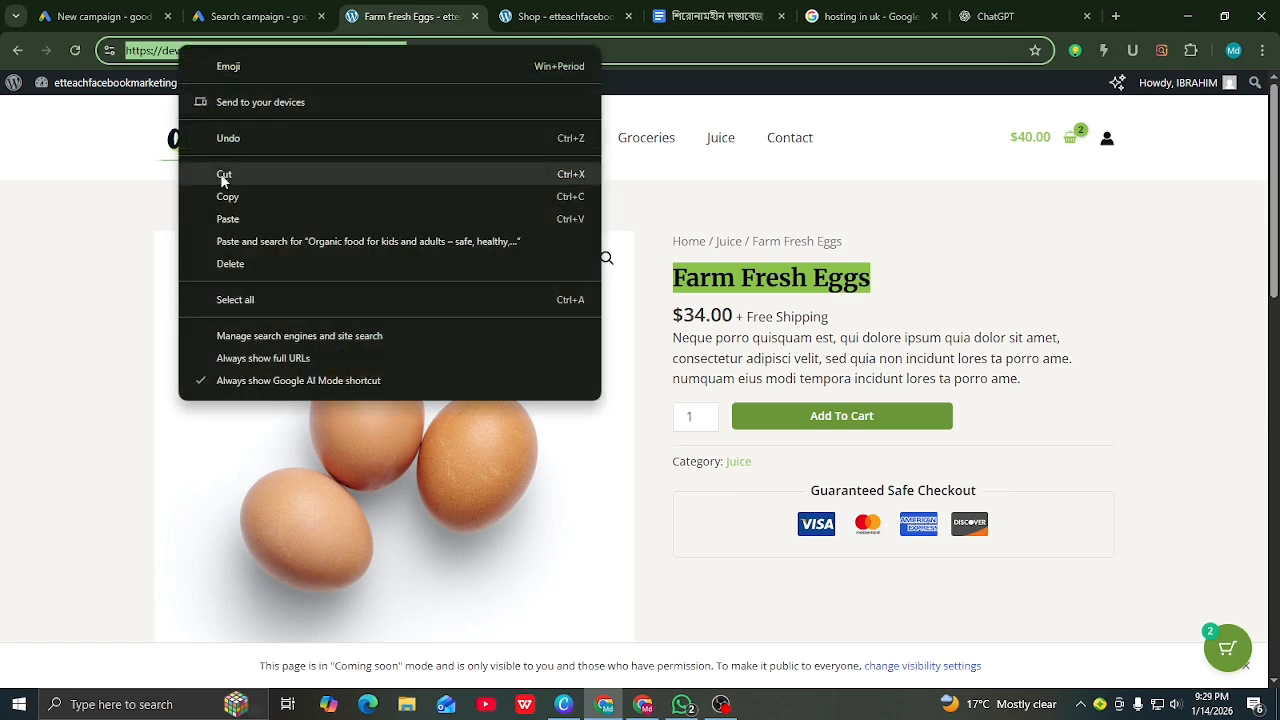
pyautogui.click(233, 196)
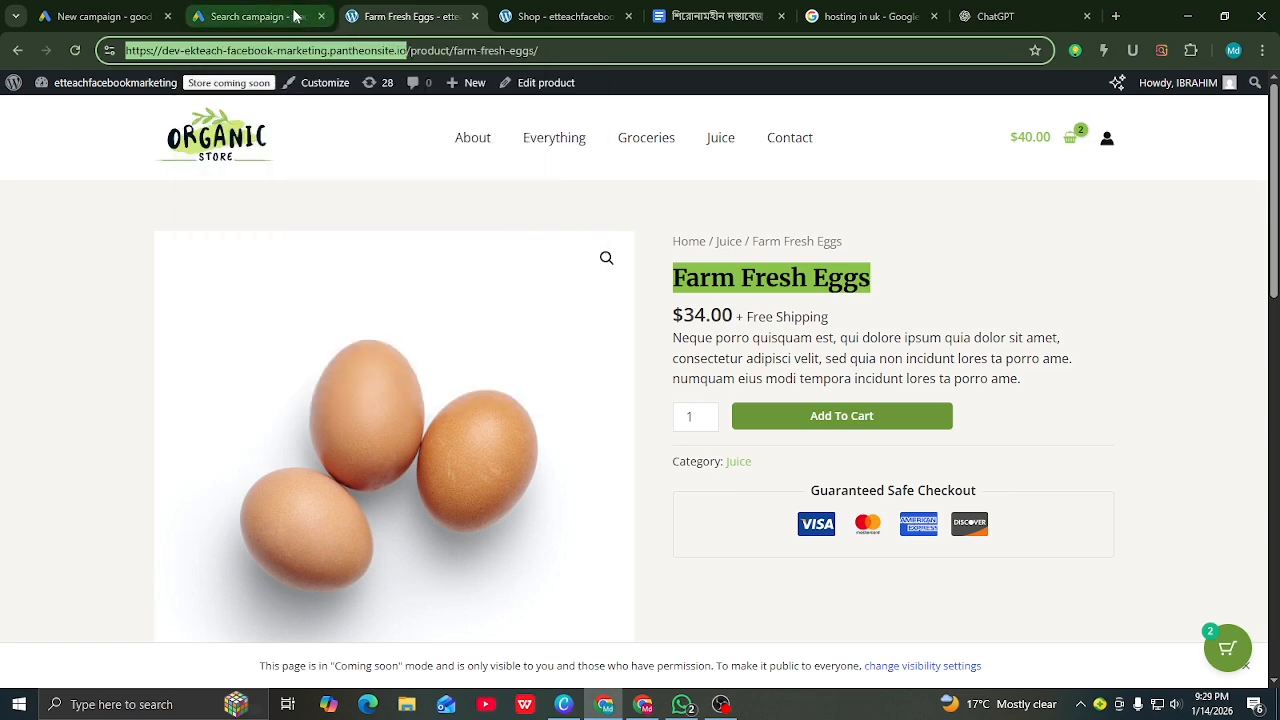
pyautogui.click(263, 14)
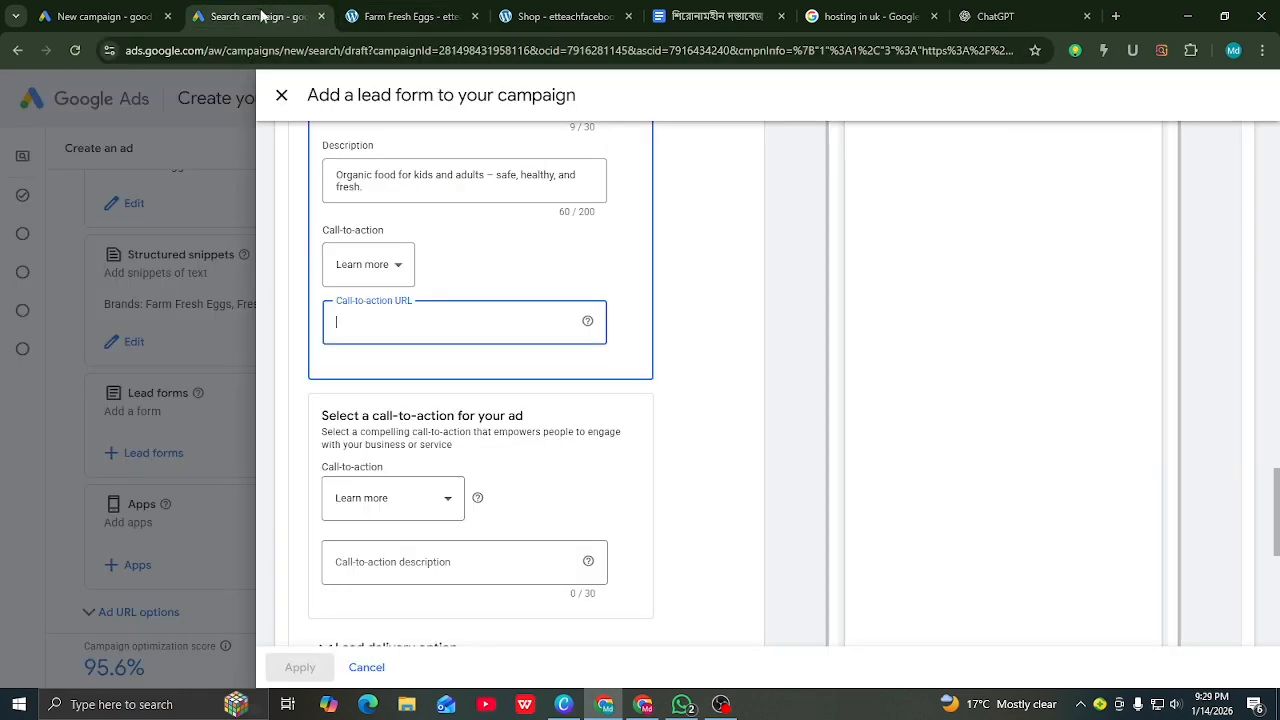
# Step: Paste the store's site address as the call-to-action URL
pyautogui.rightClick(366, 319)
pyautogui.click(398, 507)
pyautogui.scroll(-1, 437, 408)
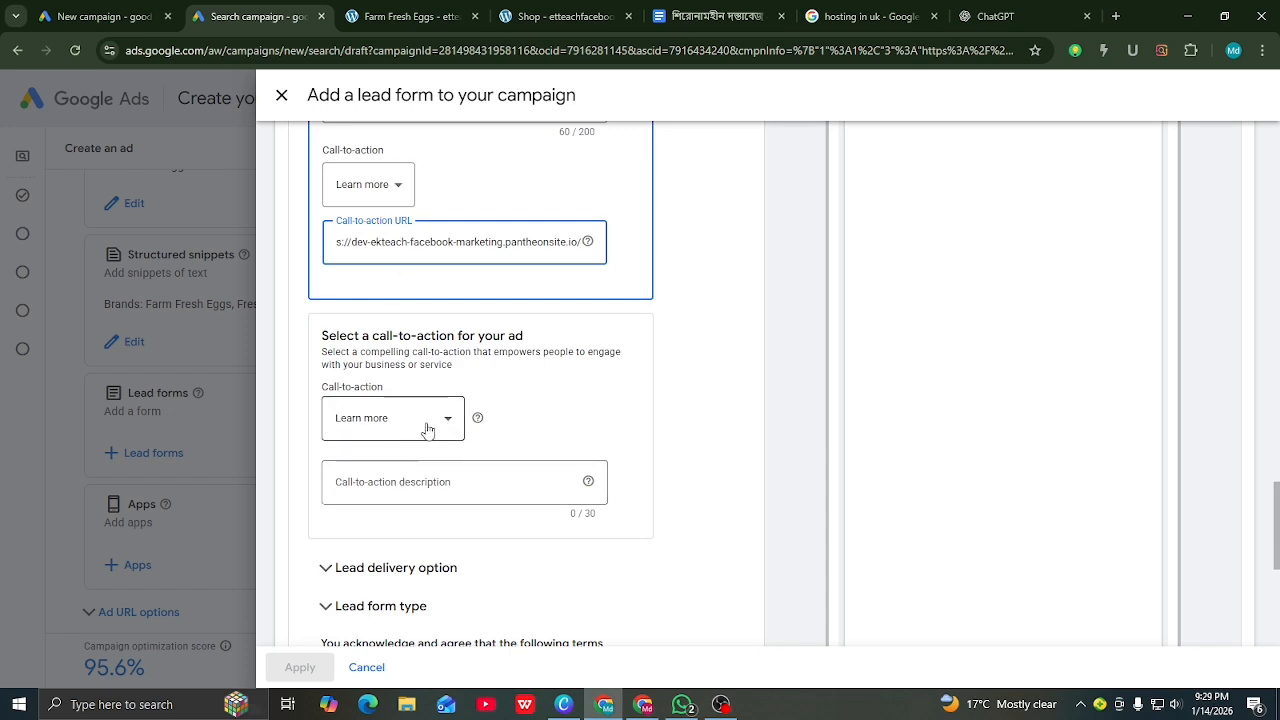
# Step: Set the call-to-action description to 'thank you all' and fix the typo
pyautogui.click(398, 485)
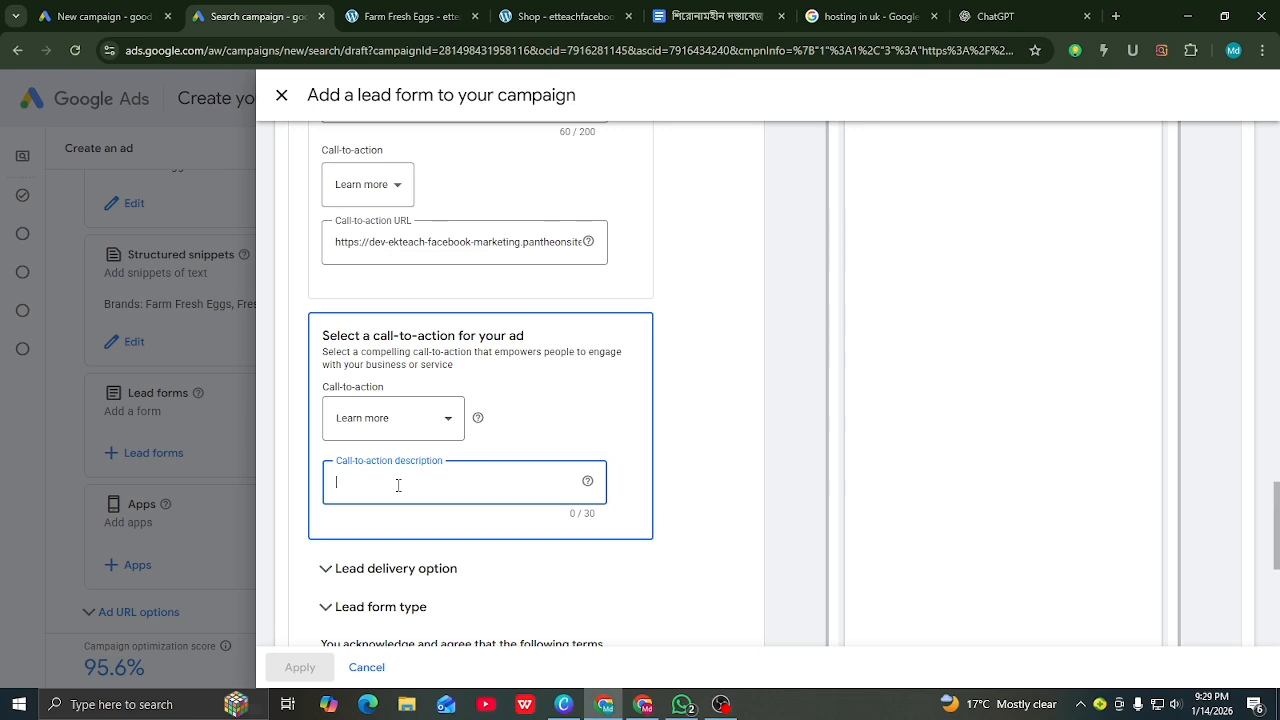
pyautogui.scroll(-1, 398, 485)
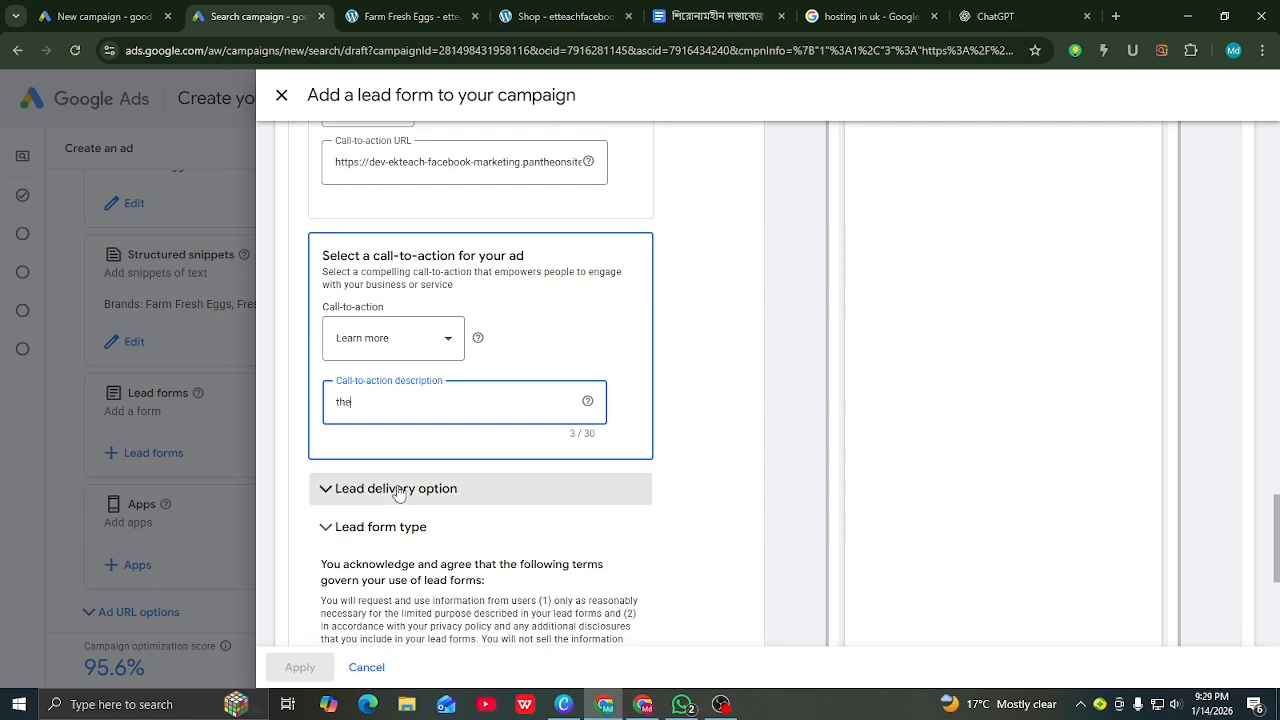
pyautogui.write('theay')
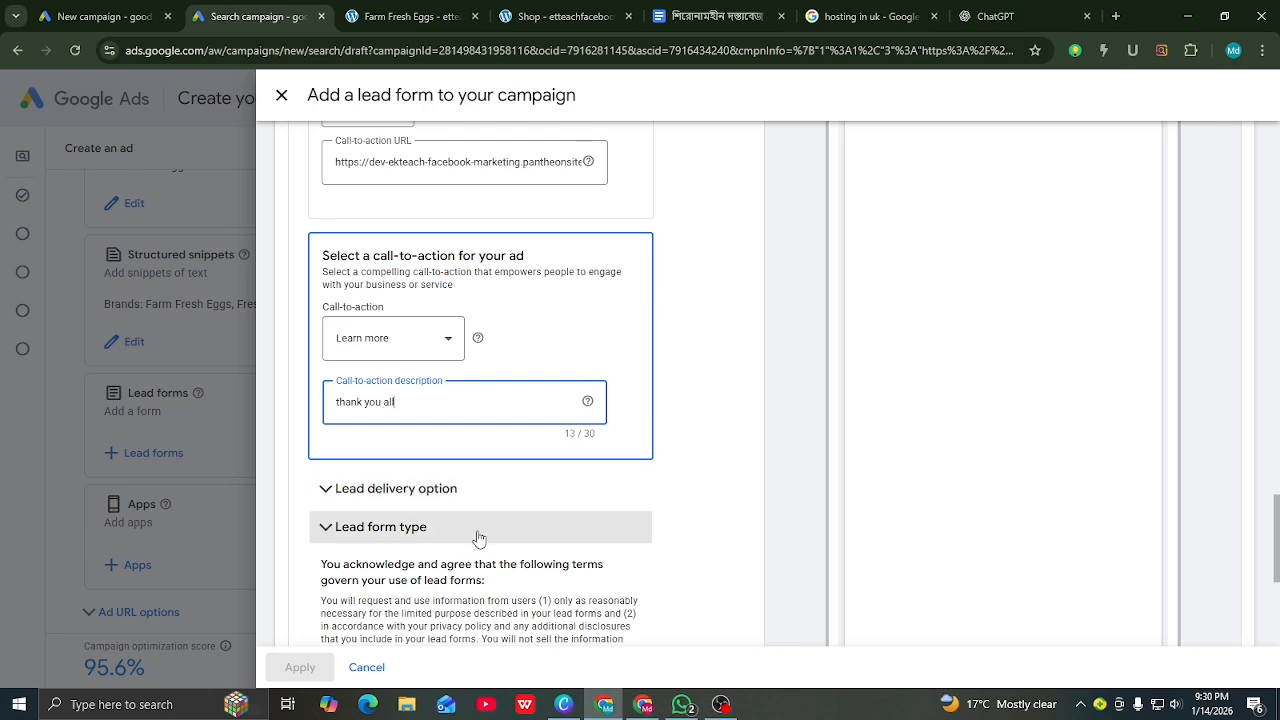
pyautogui.press('BackSpace')
pyautogui.scroll(-1, 486, 434)
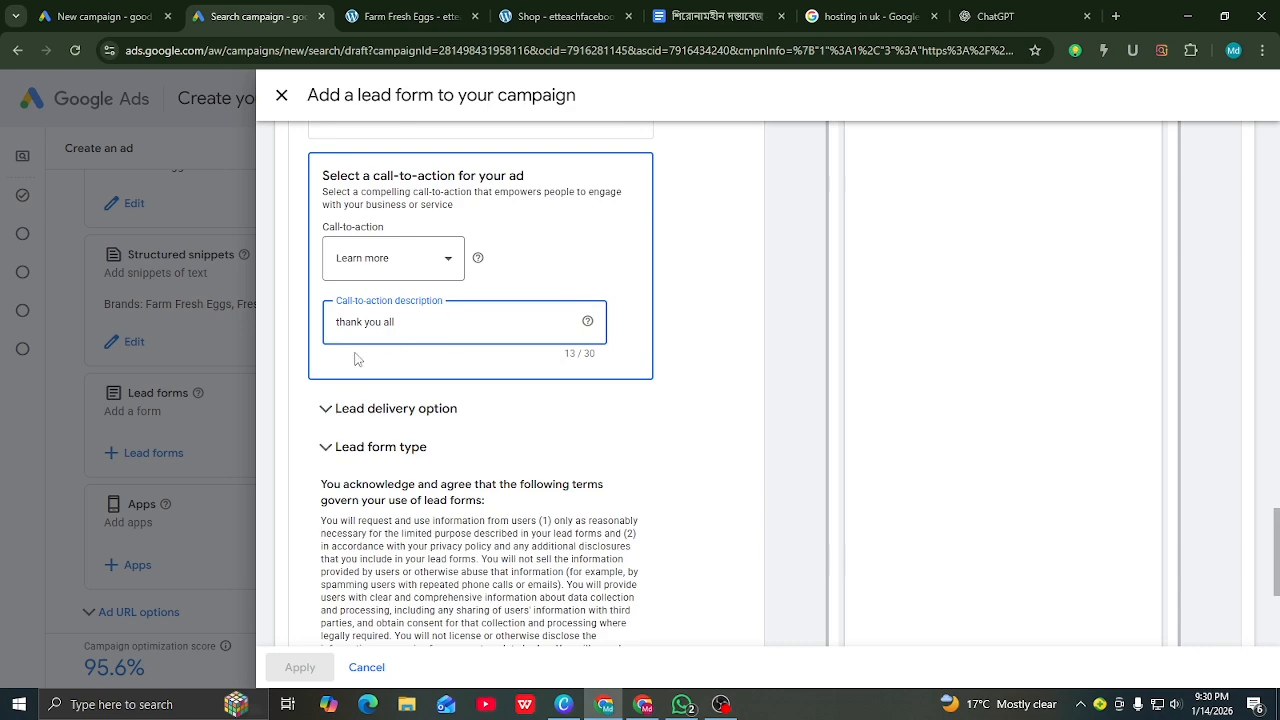
pyautogui.scroll(-4, 421, 336)
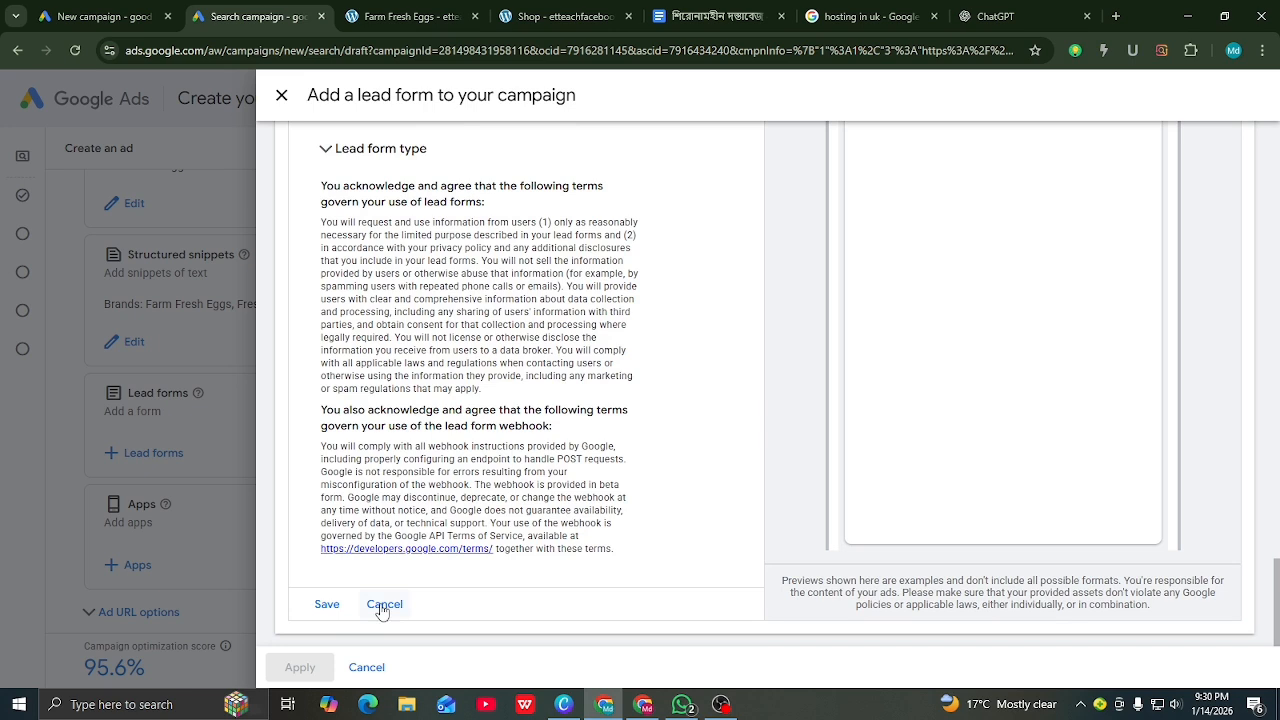
# Step: Save the new lead form and apply it to the campaign's lead forms
pyautogui.click(329, 605)
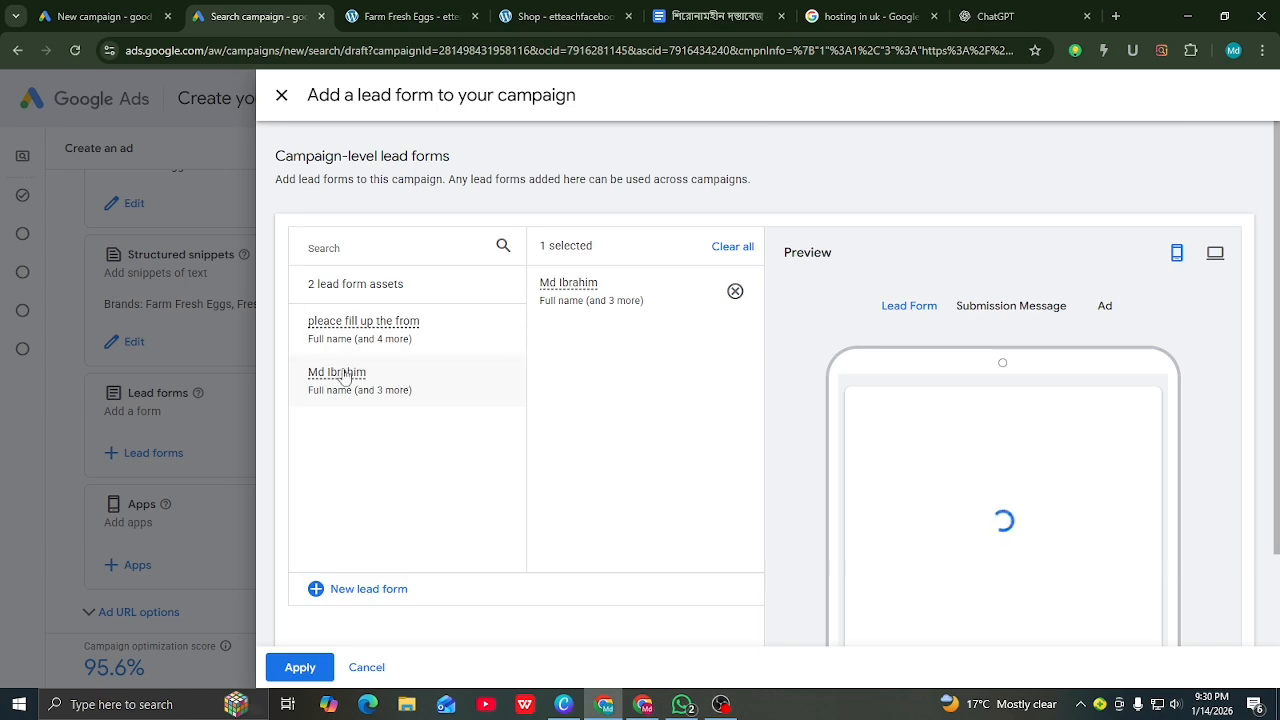
pyautogui.click(300, 667)
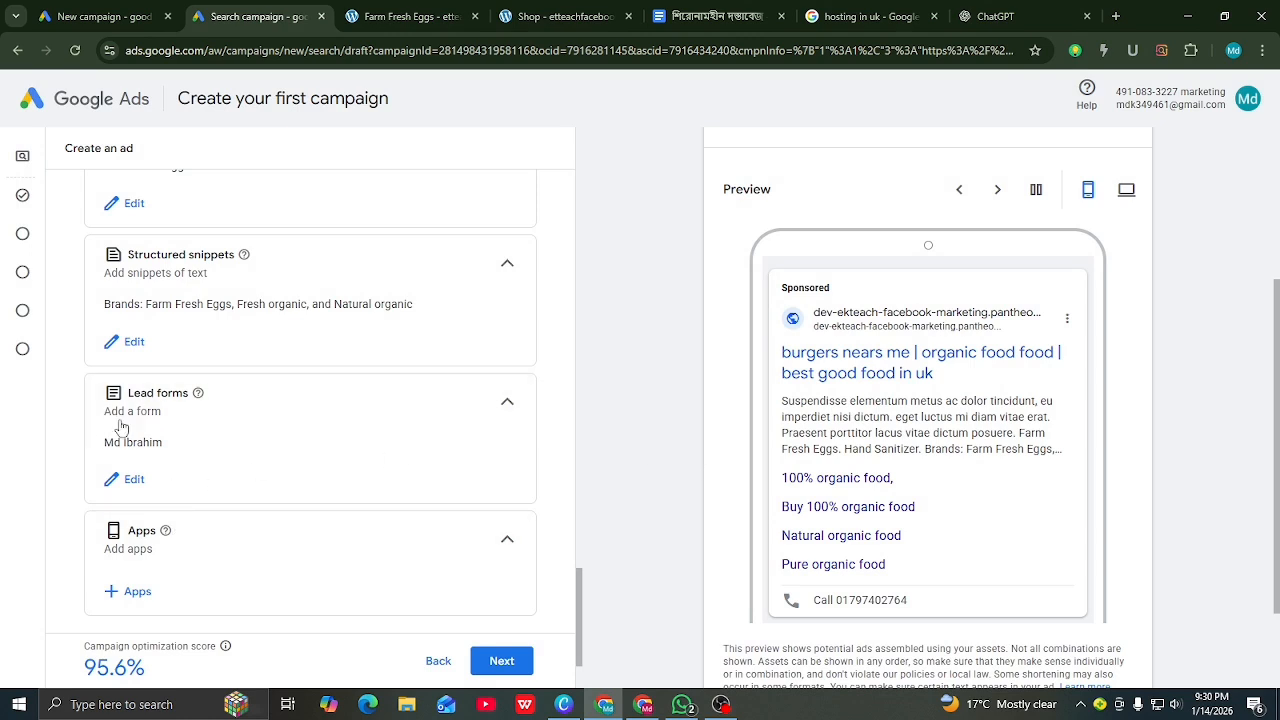
pyautogui.scroll(-2, 833, 440)
pyautogui.scroll(-1, 833, 440)
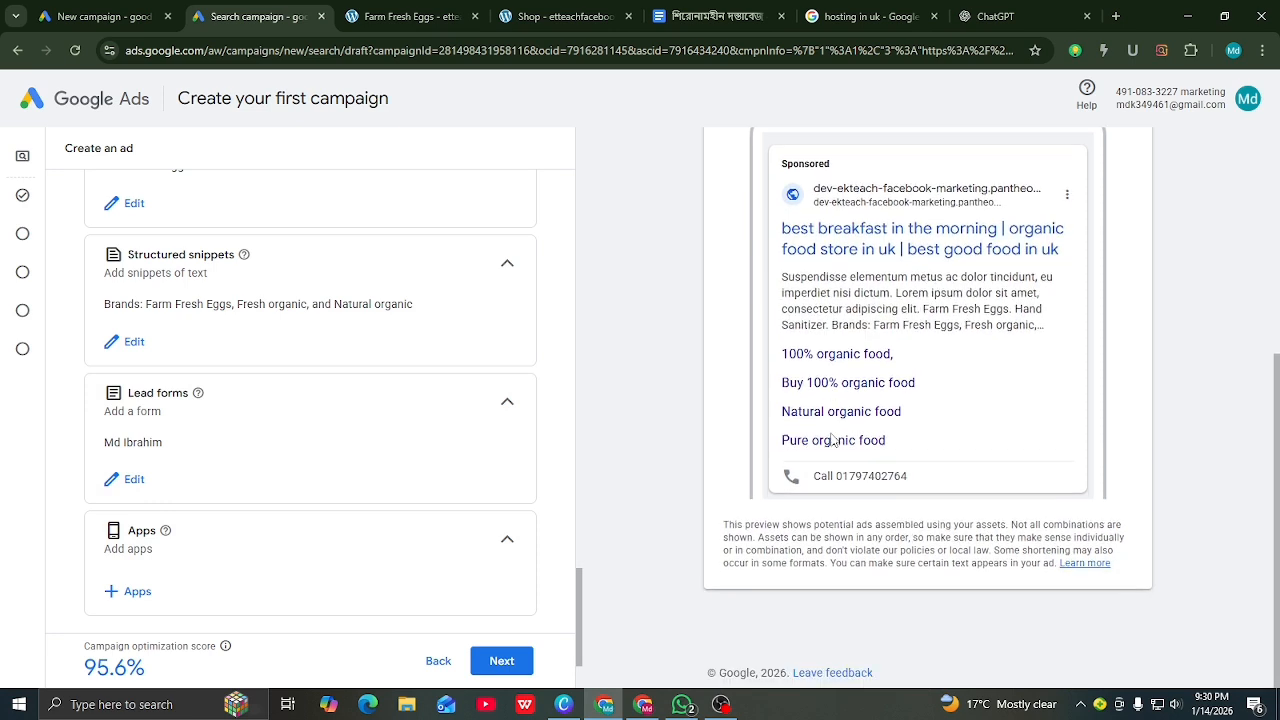
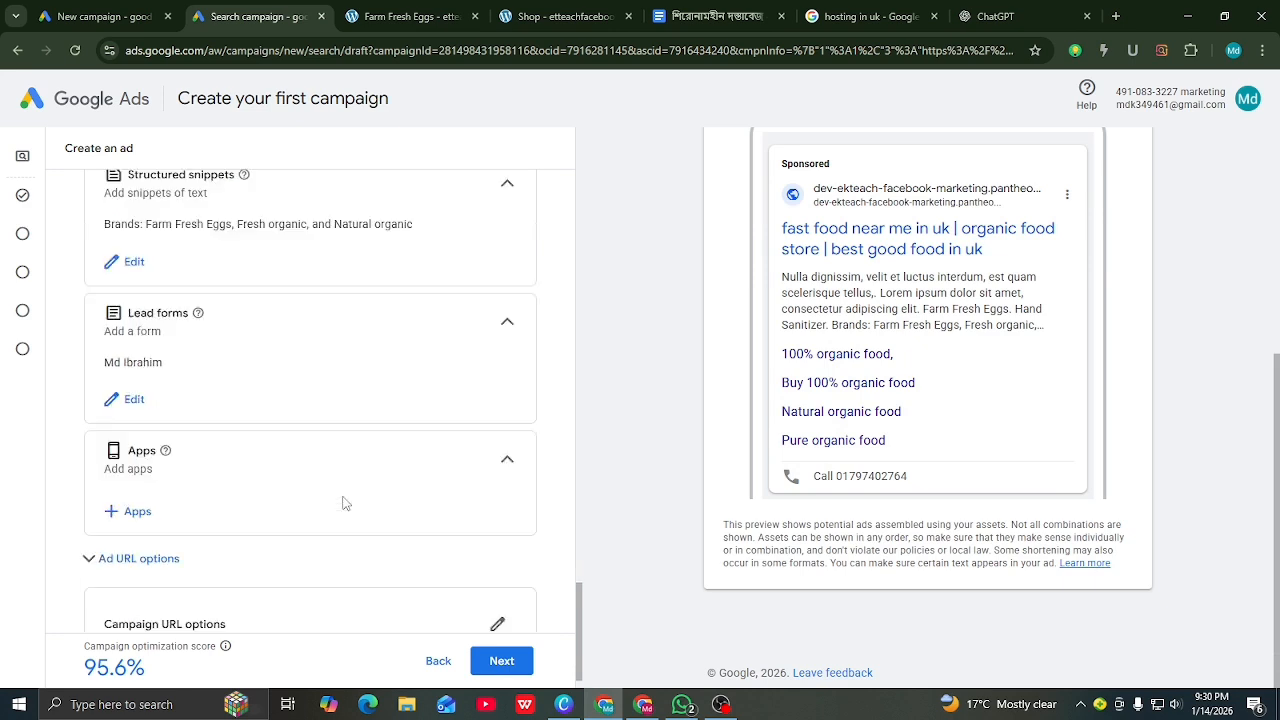
# Step: Scroll to the Apps asset section and open the Add apps panel
pyautogui.scroll(-1, 379, 450)
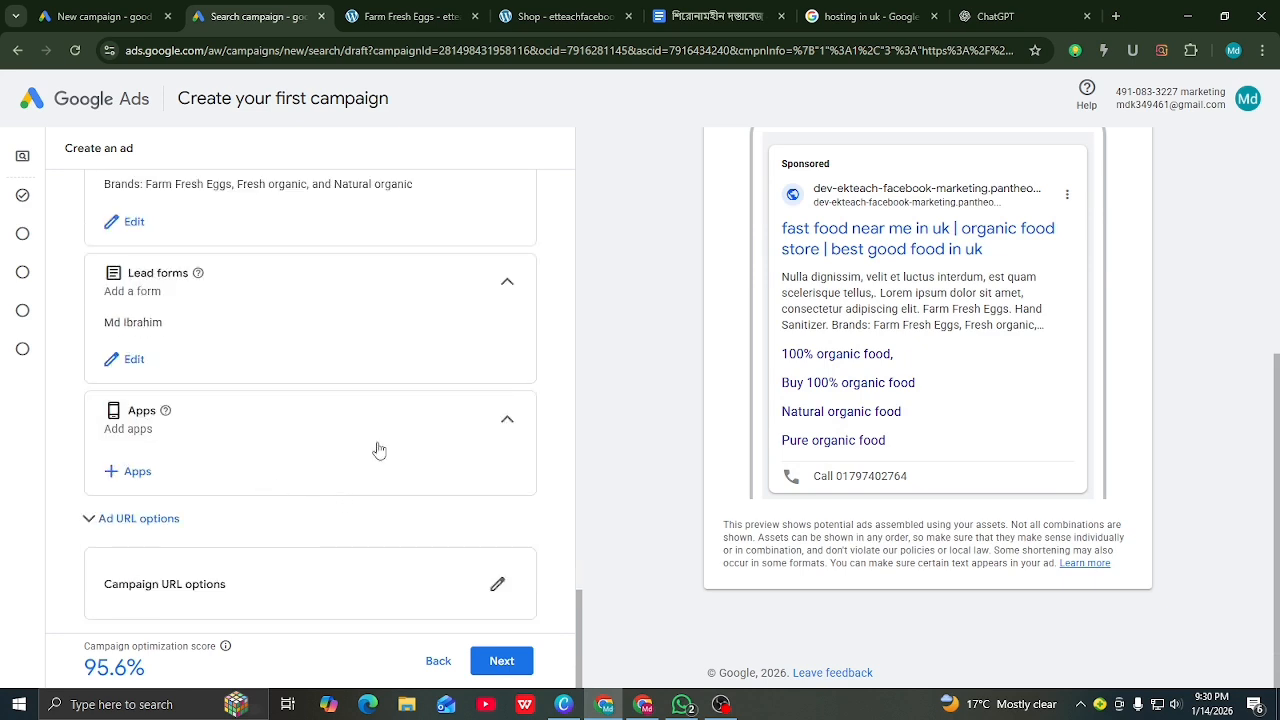
pyautogui.click(135, 478)
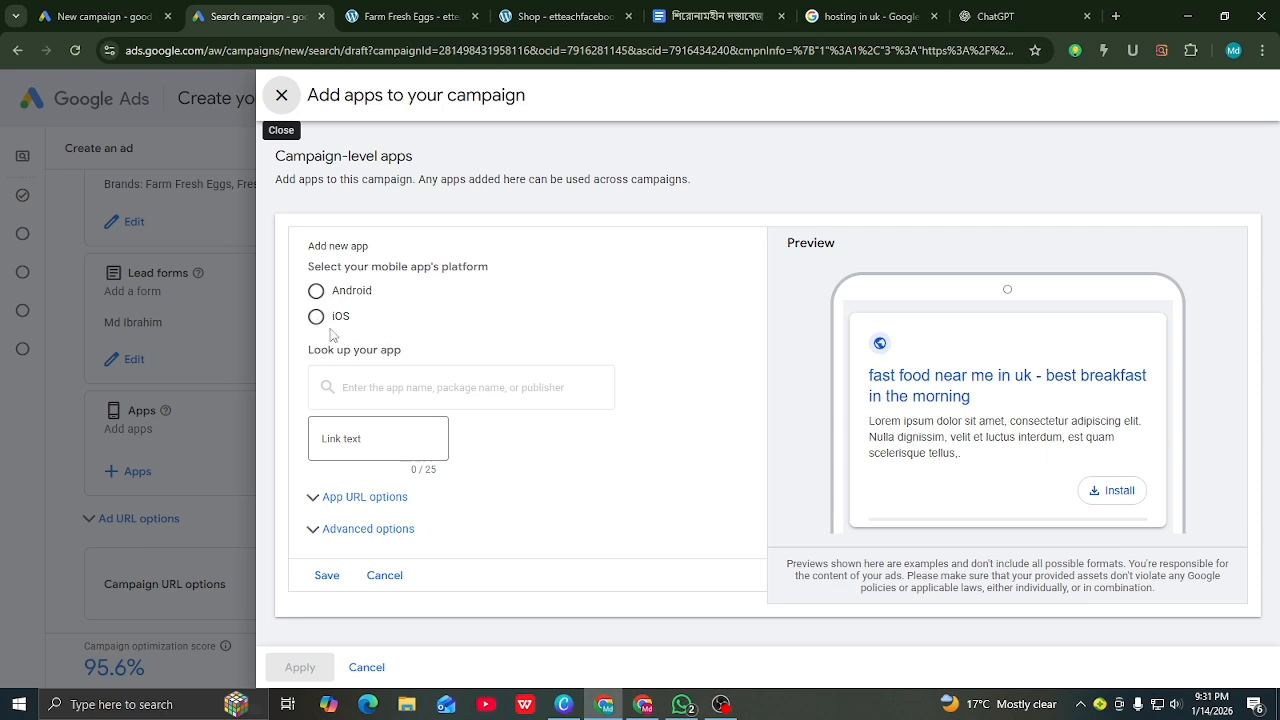
# Step: Add Google Maps as an Android app with link text 'Install now' and save it
pyautogui.click(316, 318)
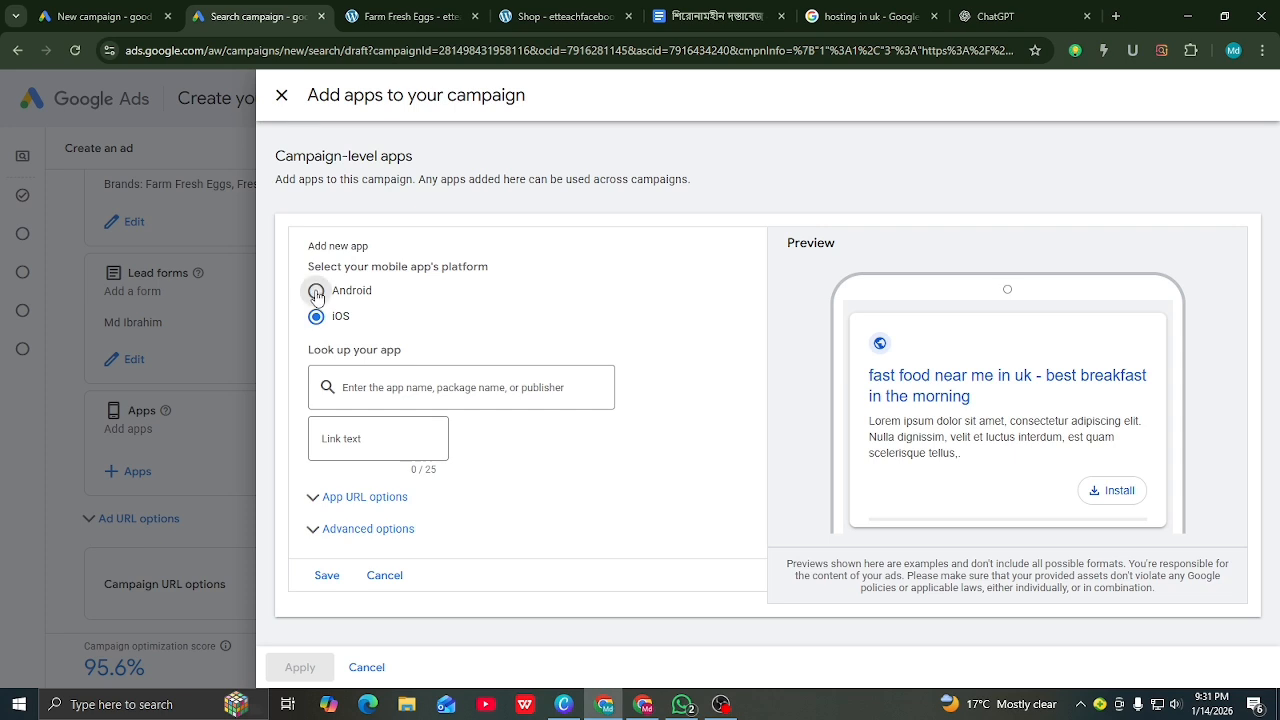
pyautogui.click(316, 292)
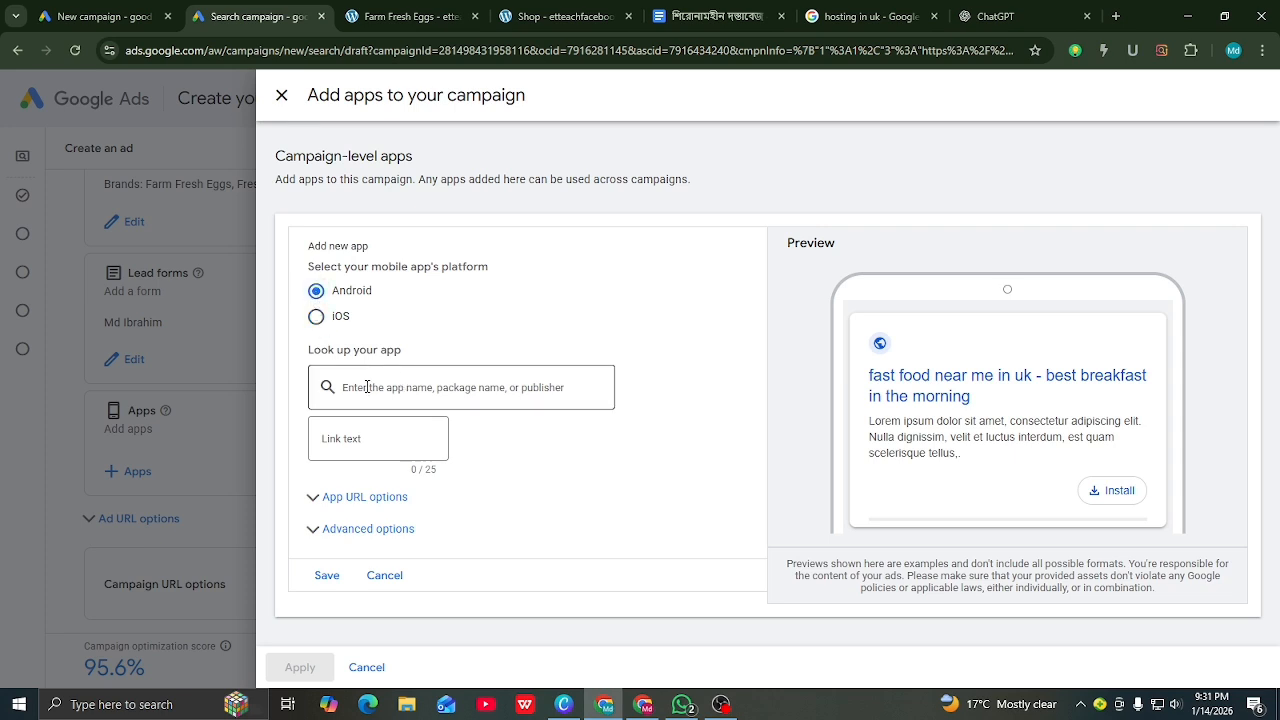
pyautogui.click(361, 441)
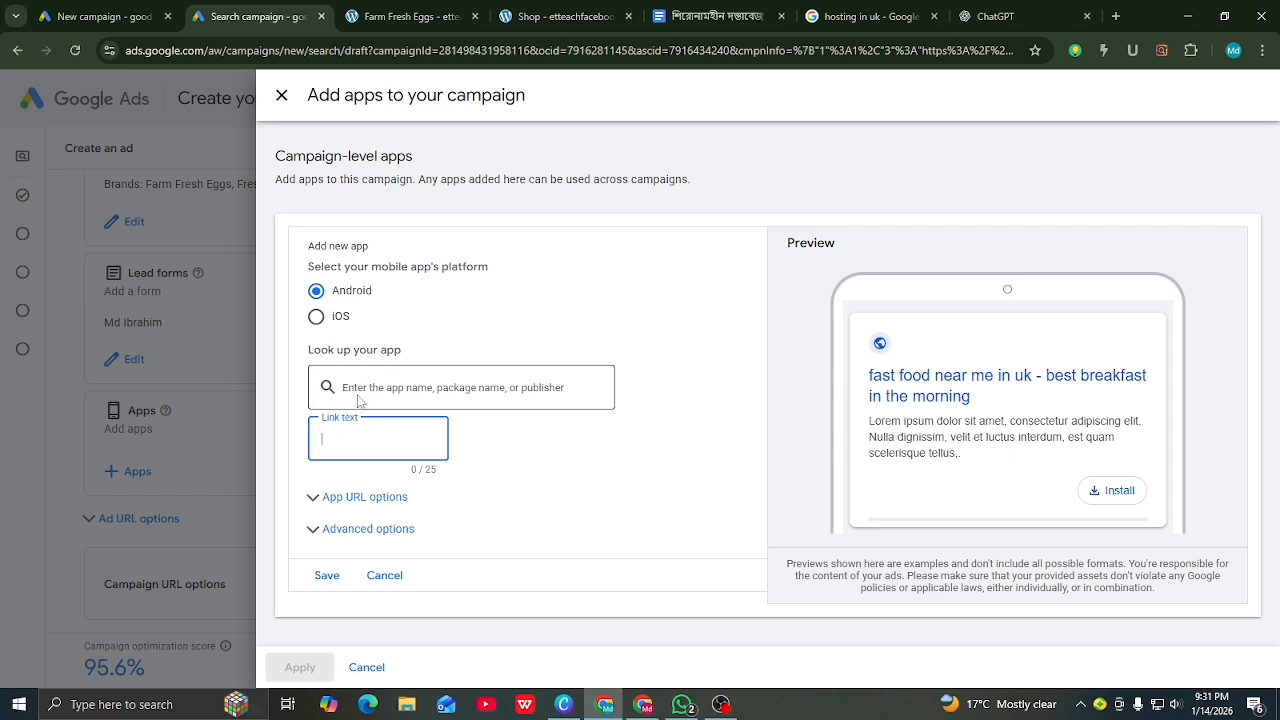
pyautogui.click(354, 388)
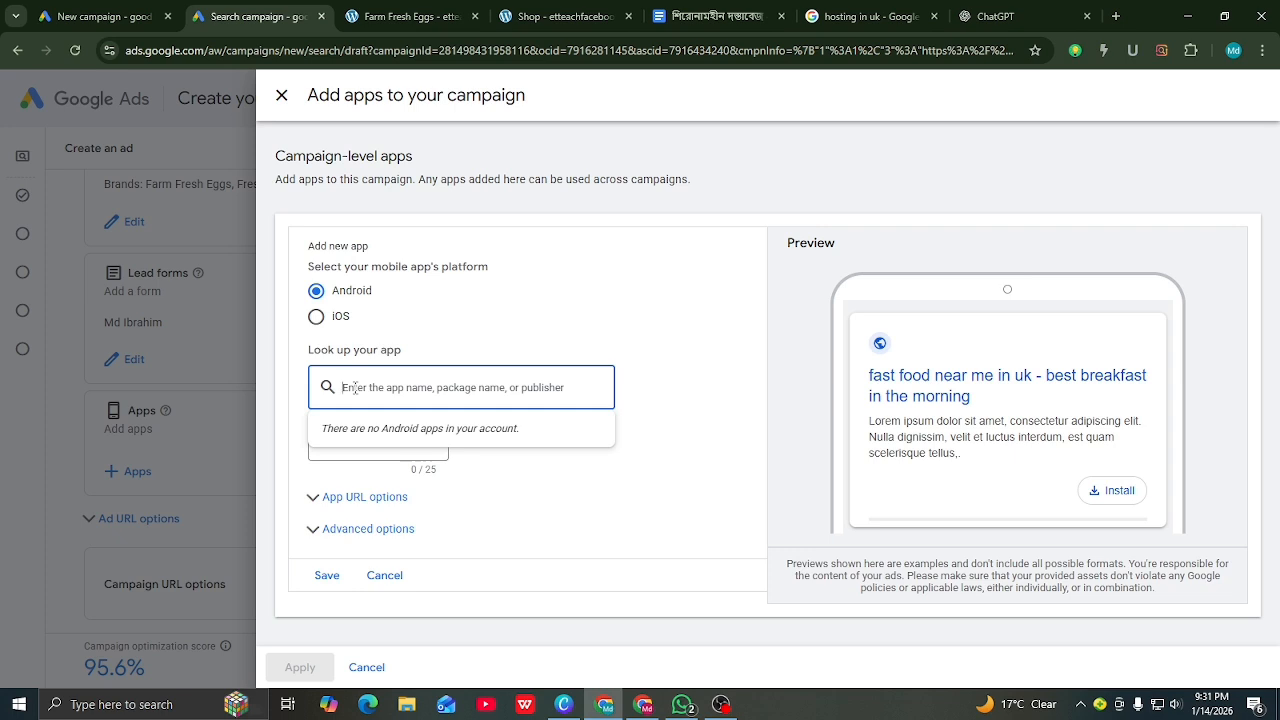
pyautogui.write('google')
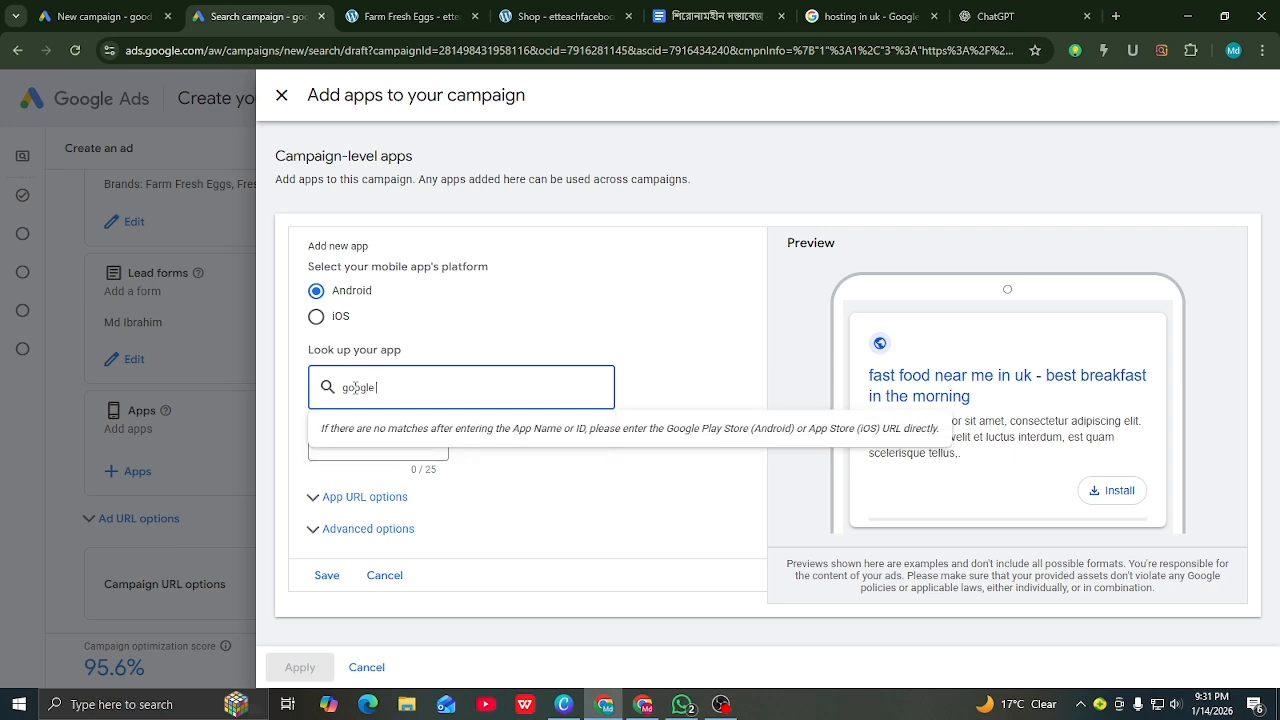
pyautogui.write(' map')
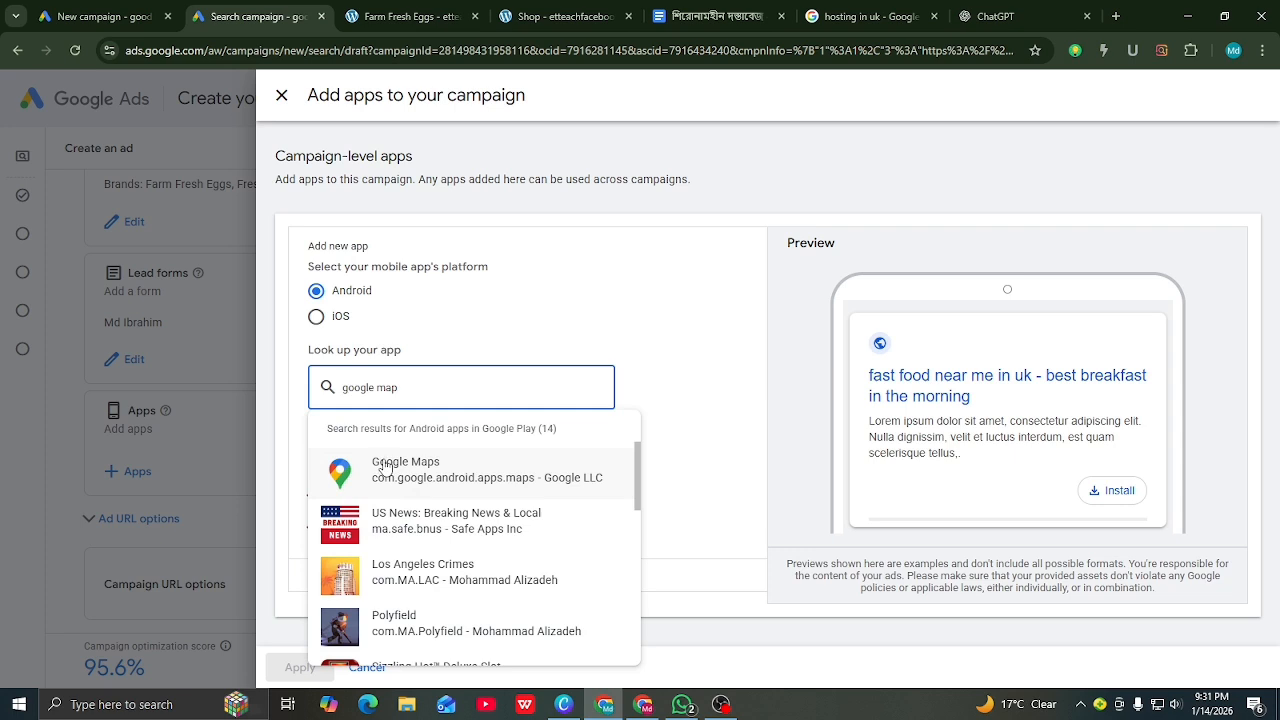
pyautogui.scroll(-2, 427, 507)
pyautogui.scroll(-5, 427, 507)
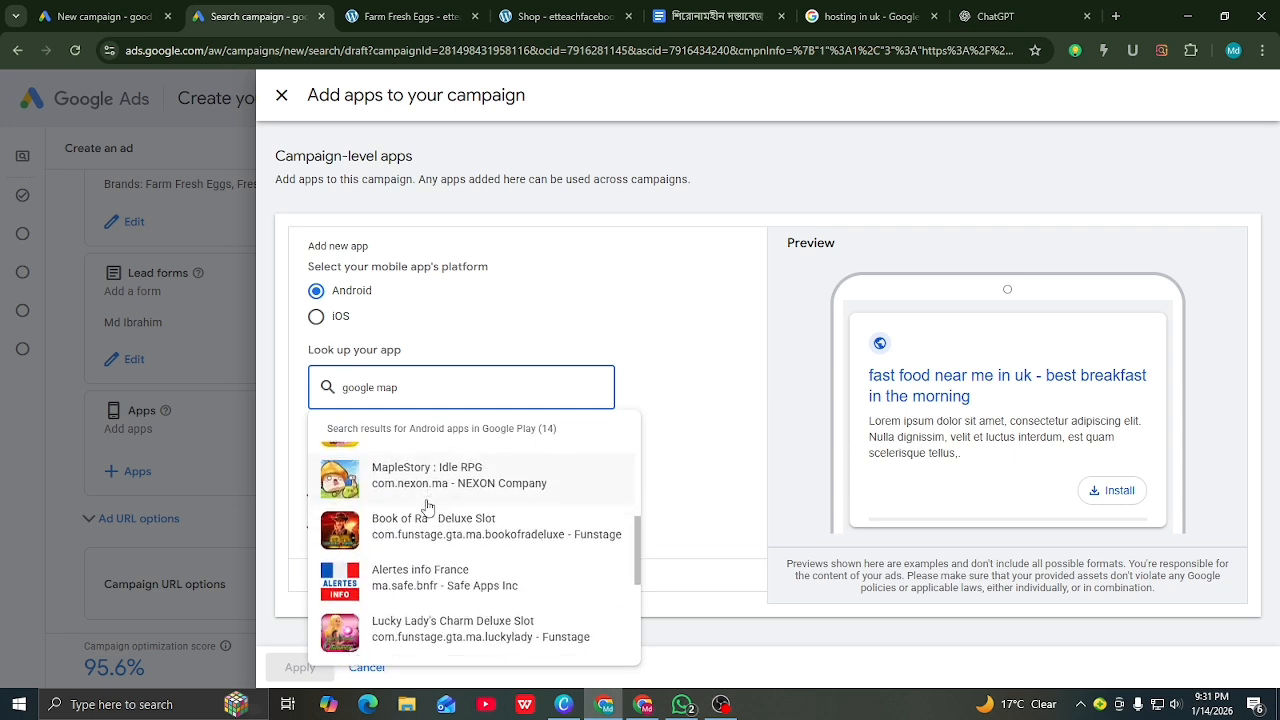
pyautogui.scroll(1, 427, 505)
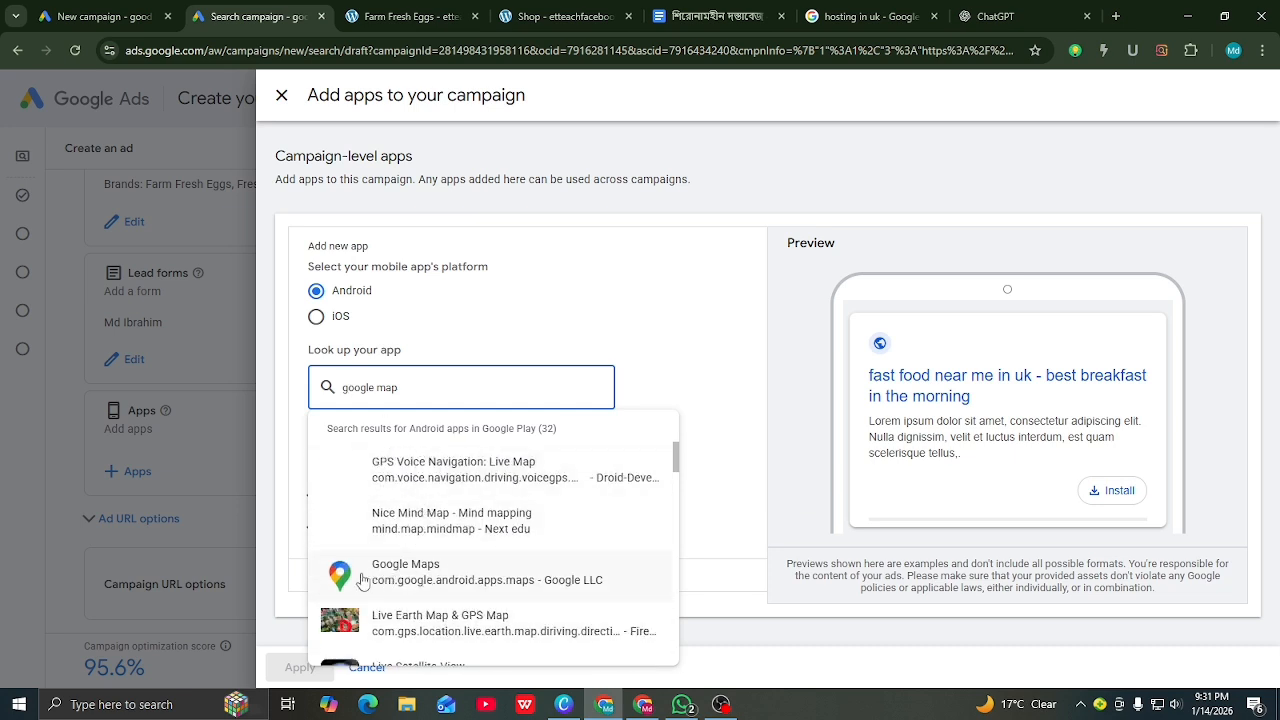
pyautogui.click(427, 589)
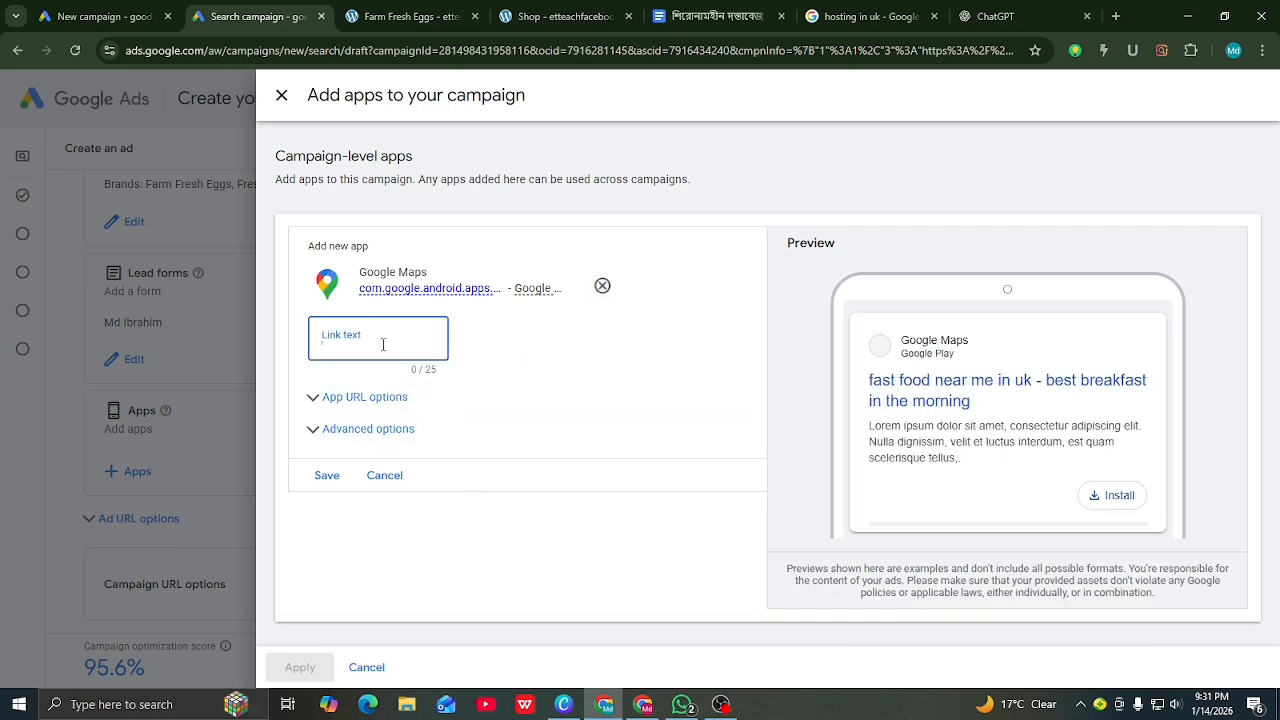
pyautogui.click(383, 345)
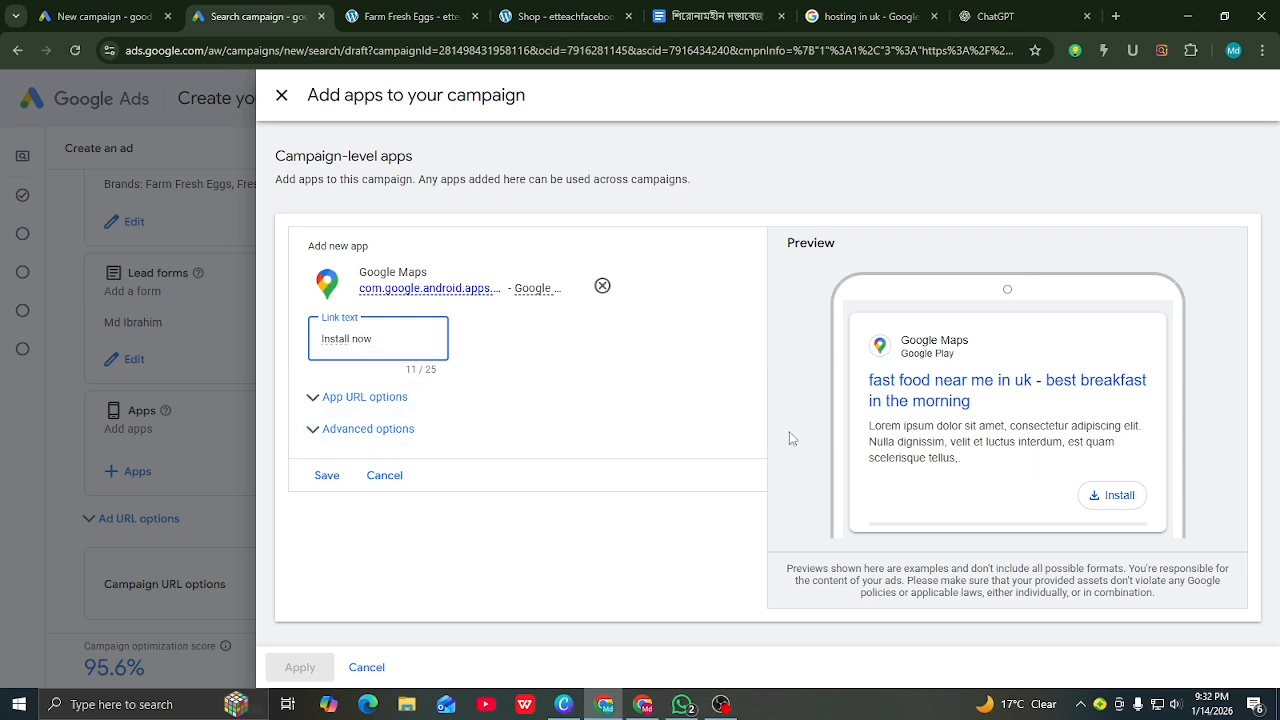
pyautogui.click(328, 476)
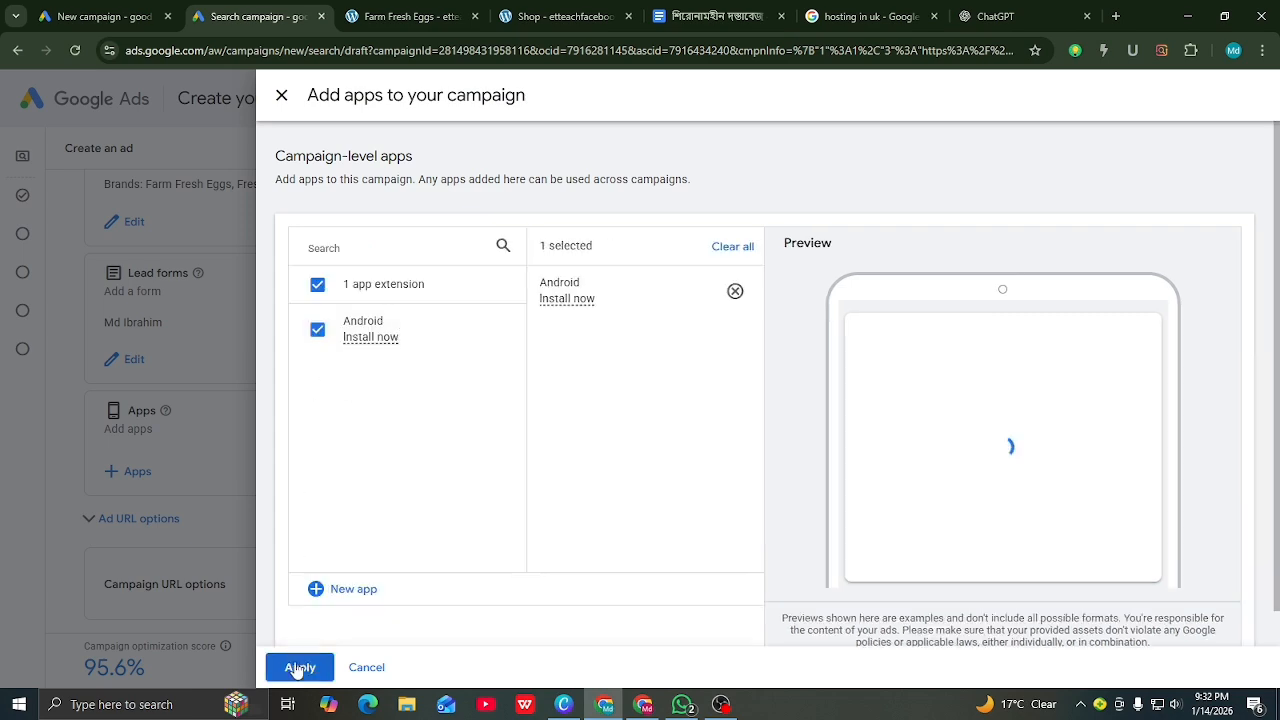
# Step: Apply the Google Maps app to the ad and return to the Descriptions section
pyautogui.click(298, 667)
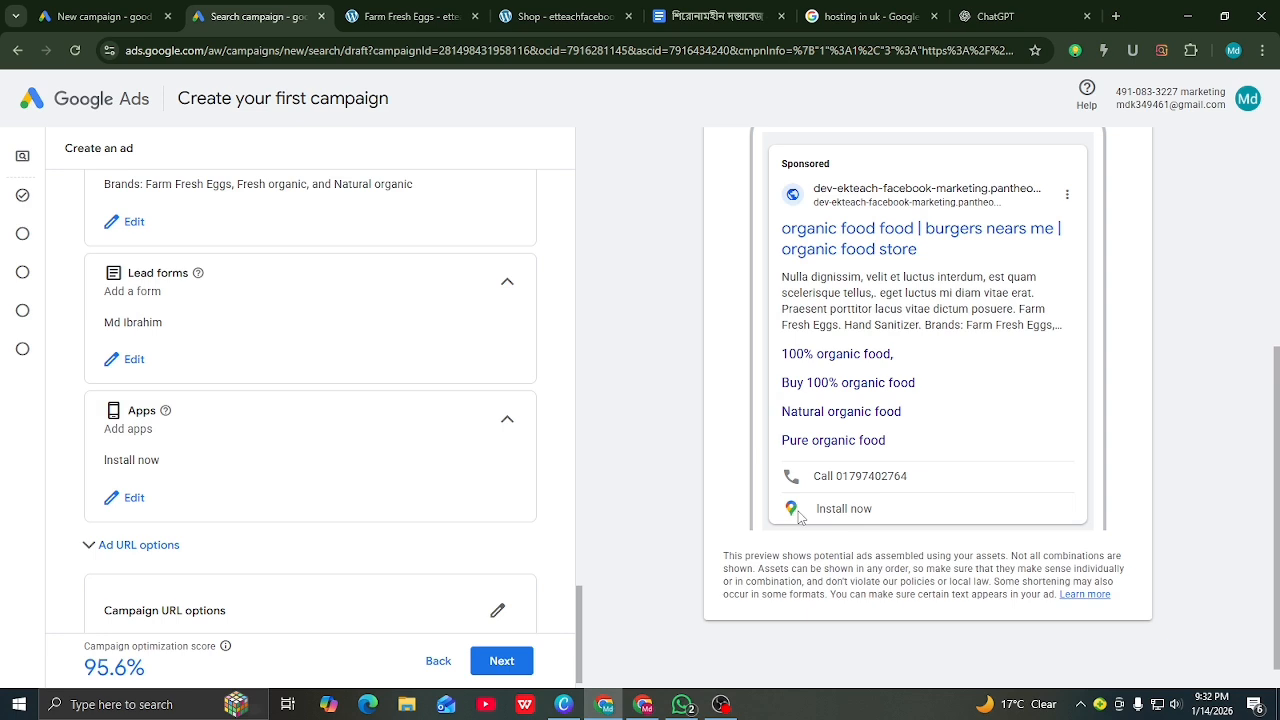
pyautogui.scroll(-1, 377, 350)
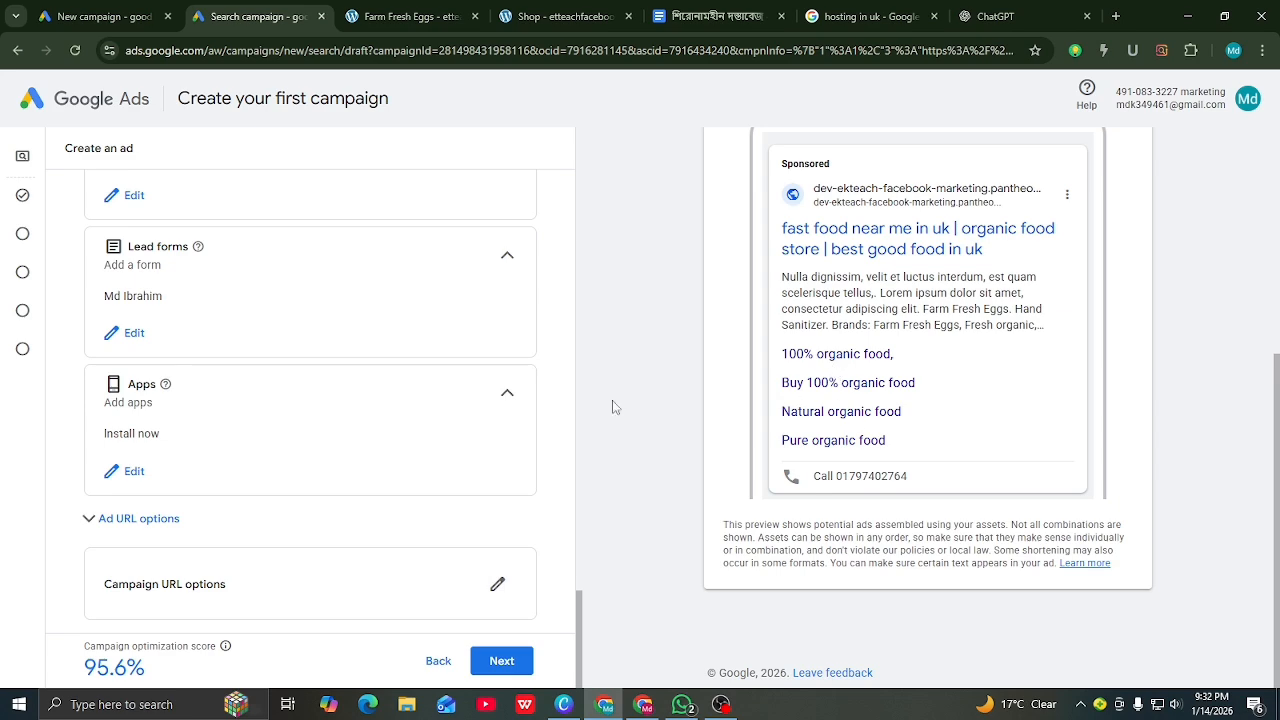
pyautogui.scroll(4, 449, 420)
pyautogui.scroll(4, 779, 404)
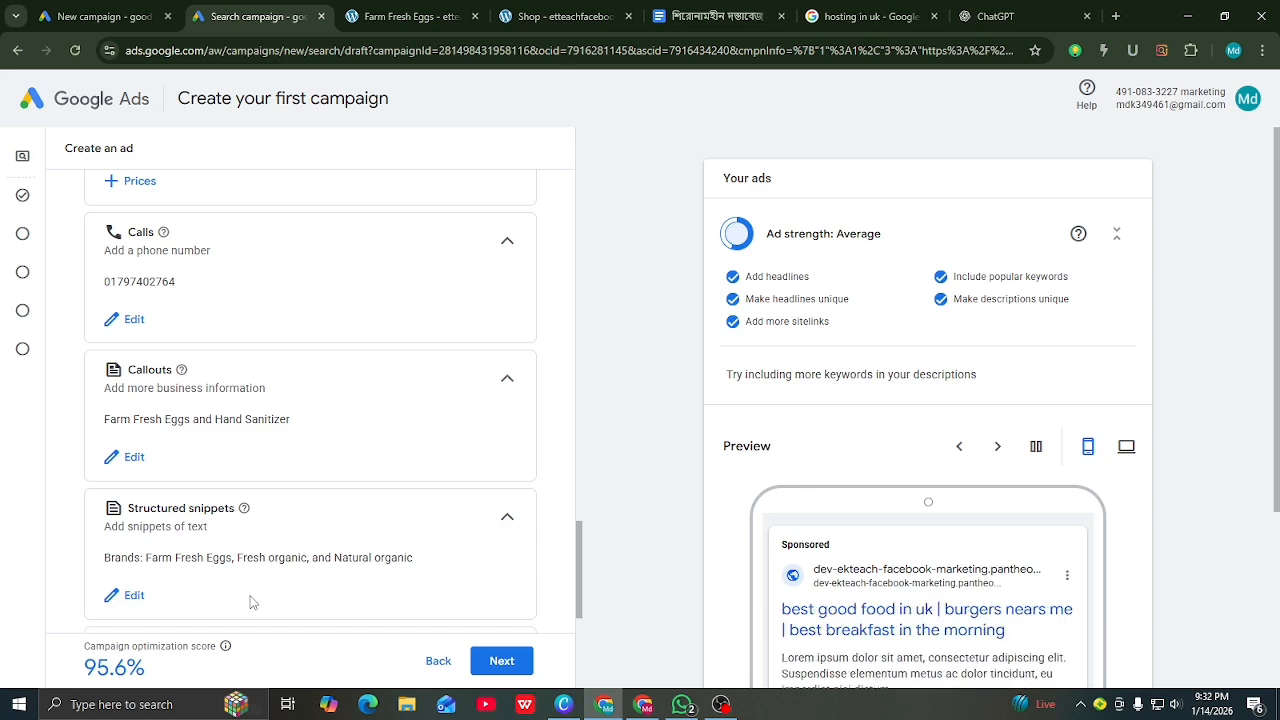
pyautogui.scroll(5, 251, 601)
pyautogui.scroll(3, 251, 599)
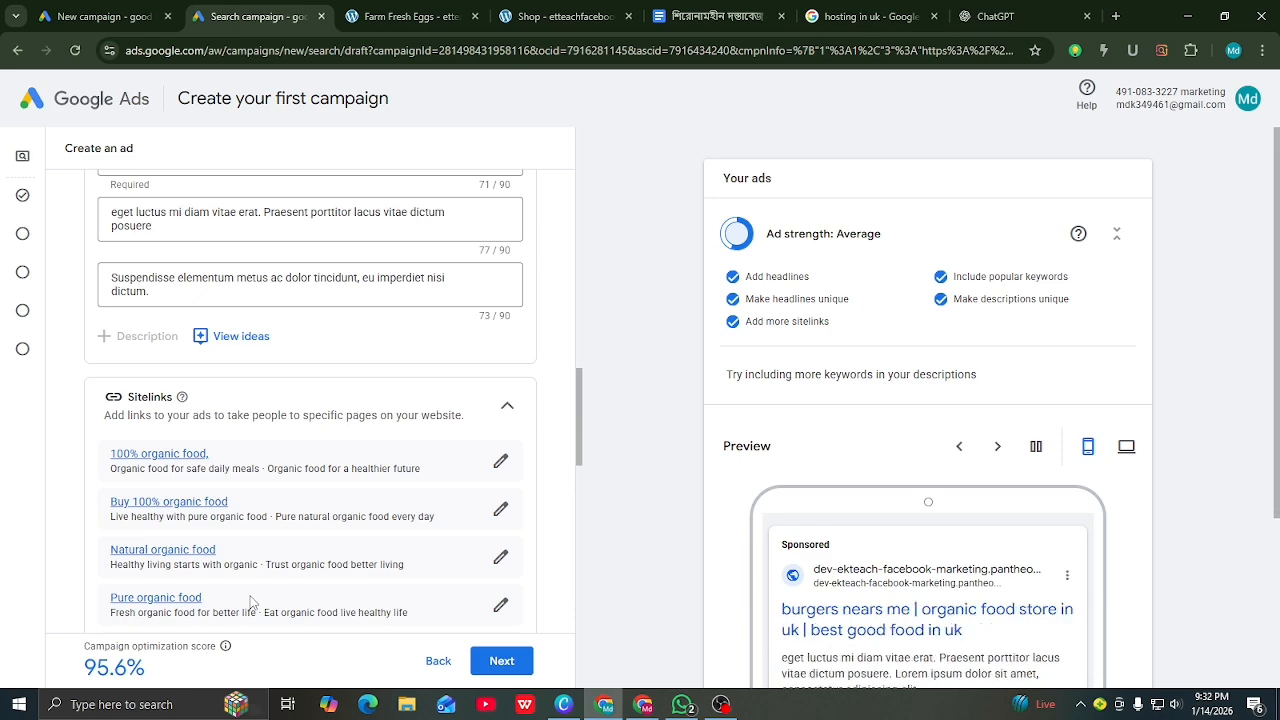
pyautogui.scroll(3, 251, 601)
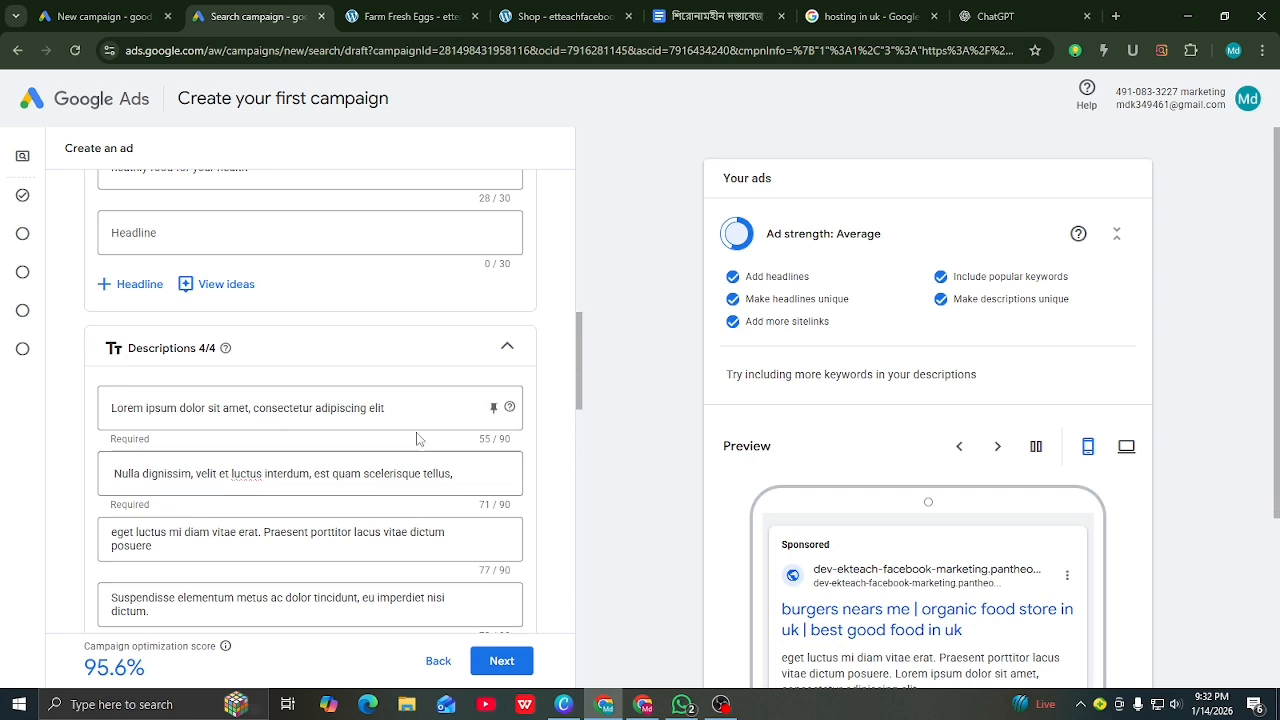
# Step: Paste ChatGPT's organic-food sentences over the first two Lorem ipsum descriptions
pyautogui.click(401, 406)
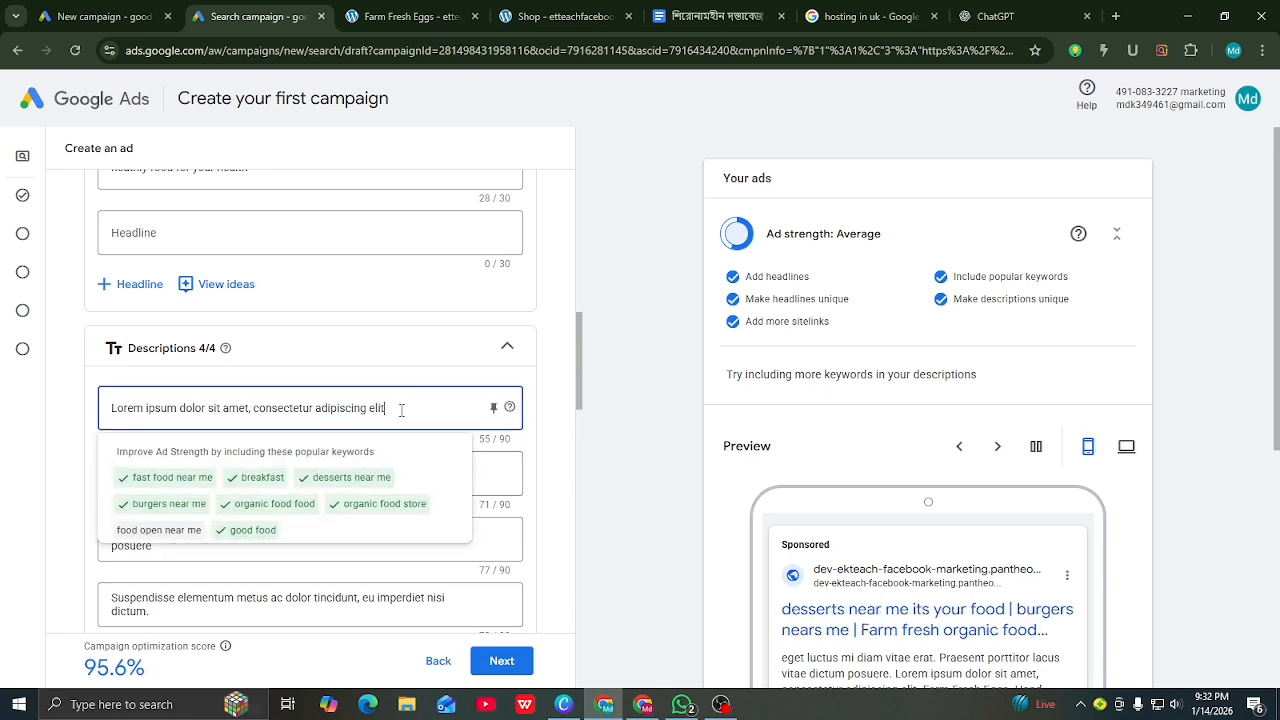
pyautogui.moveTo(401, 408); pyautogui.dragTo(104, 406)
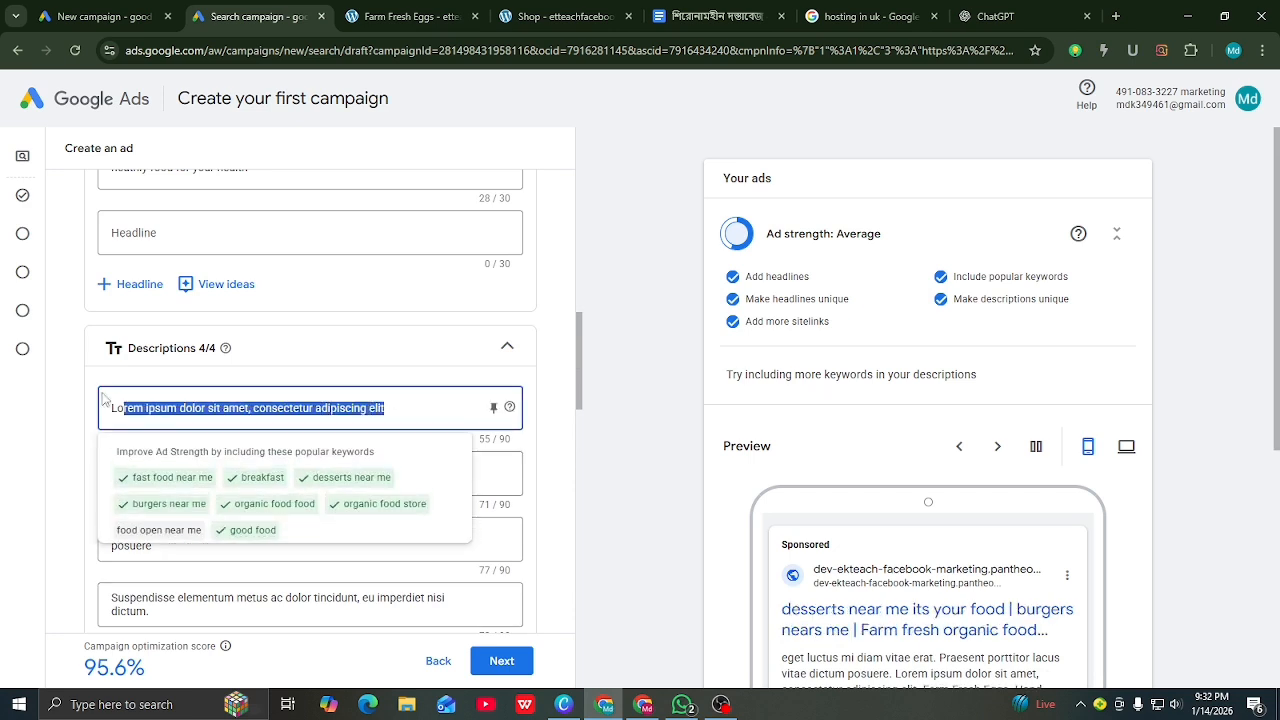
pyautogui.click(978, 24)
pyautogui.moveTo(690, 225); pyautogui.dragTo(358, 228)
pyautogui.rightClick(370, 238)
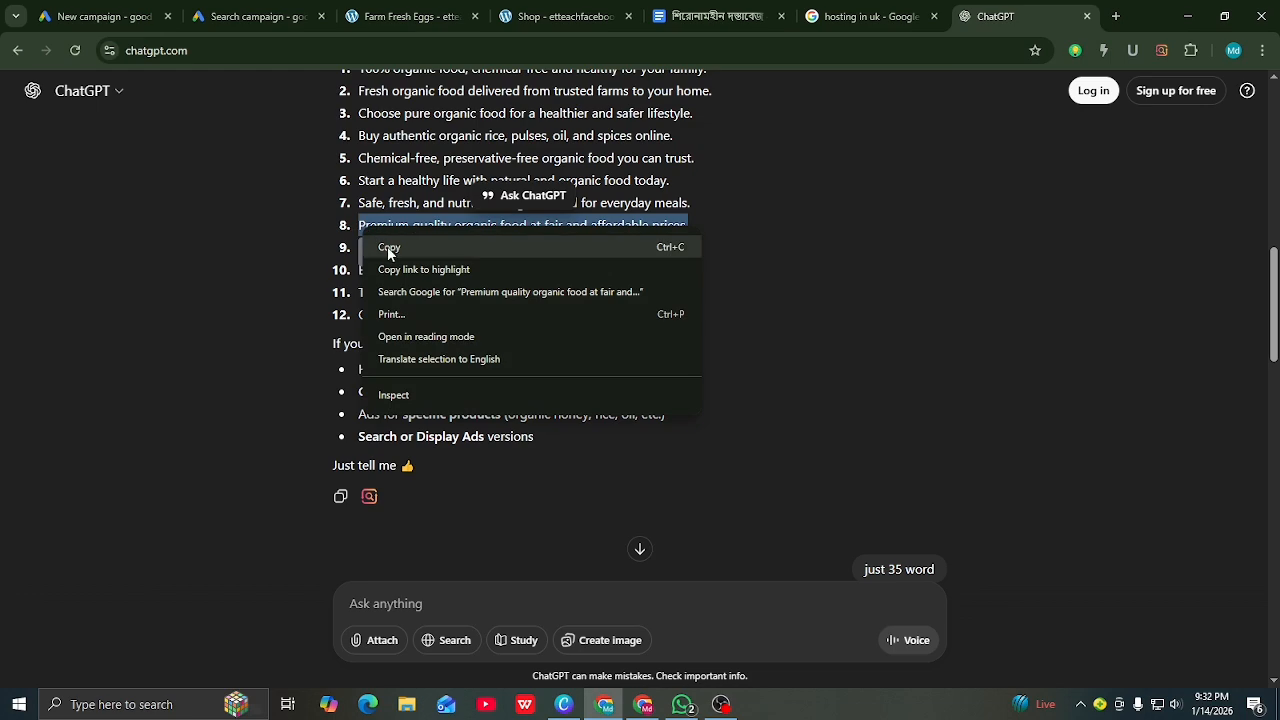
pyautogui.click(388, 247)
pyautogui.click(255, 16)
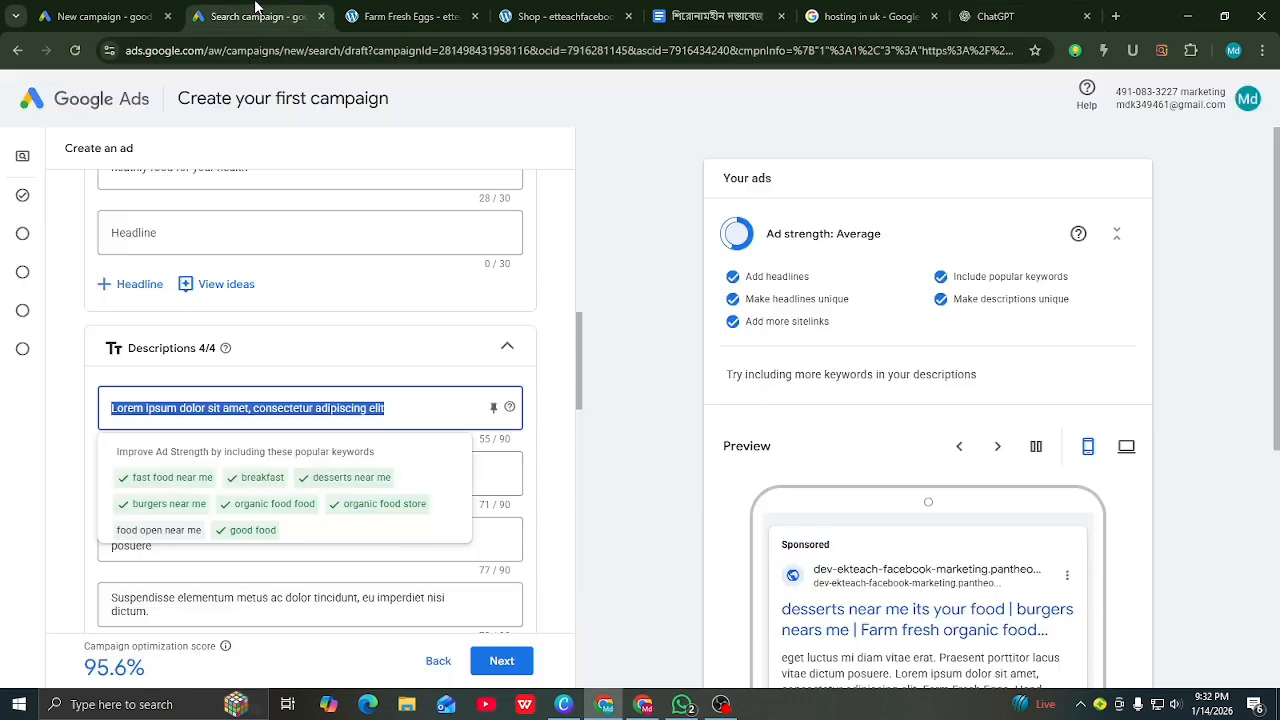
pyautogui.rightClick(355, 410)
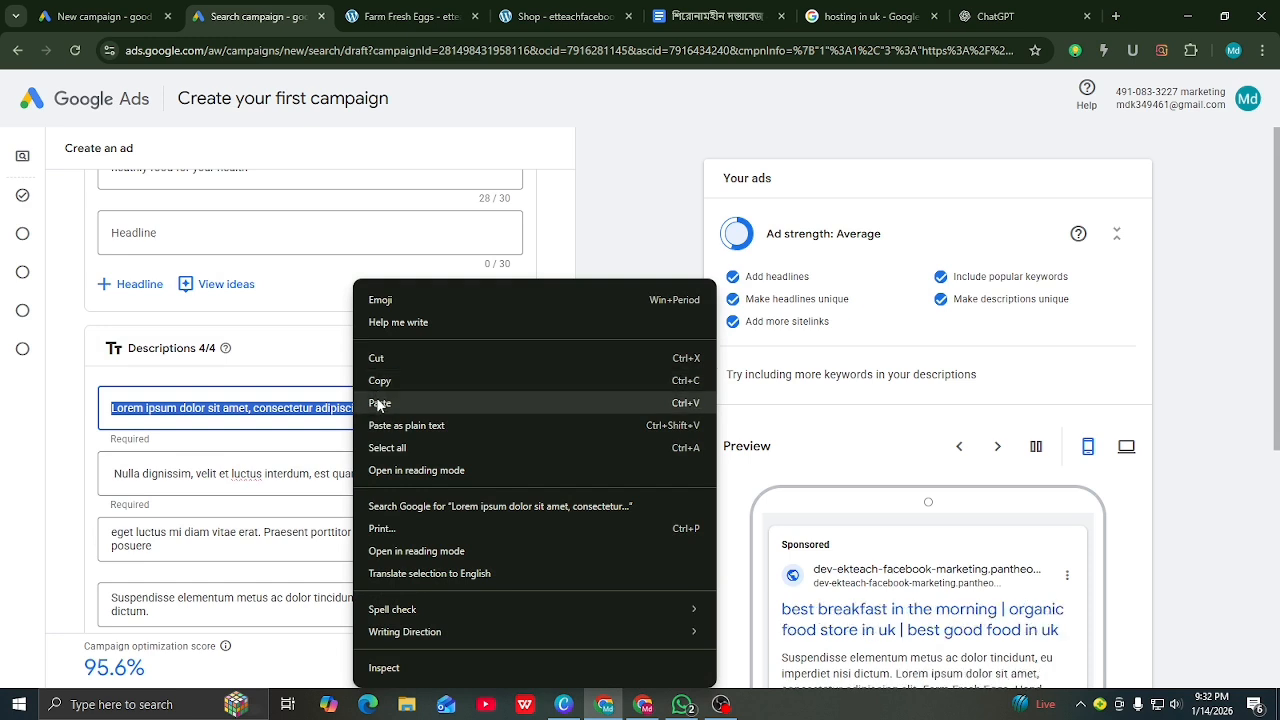
pyautogui.click(380, 403)
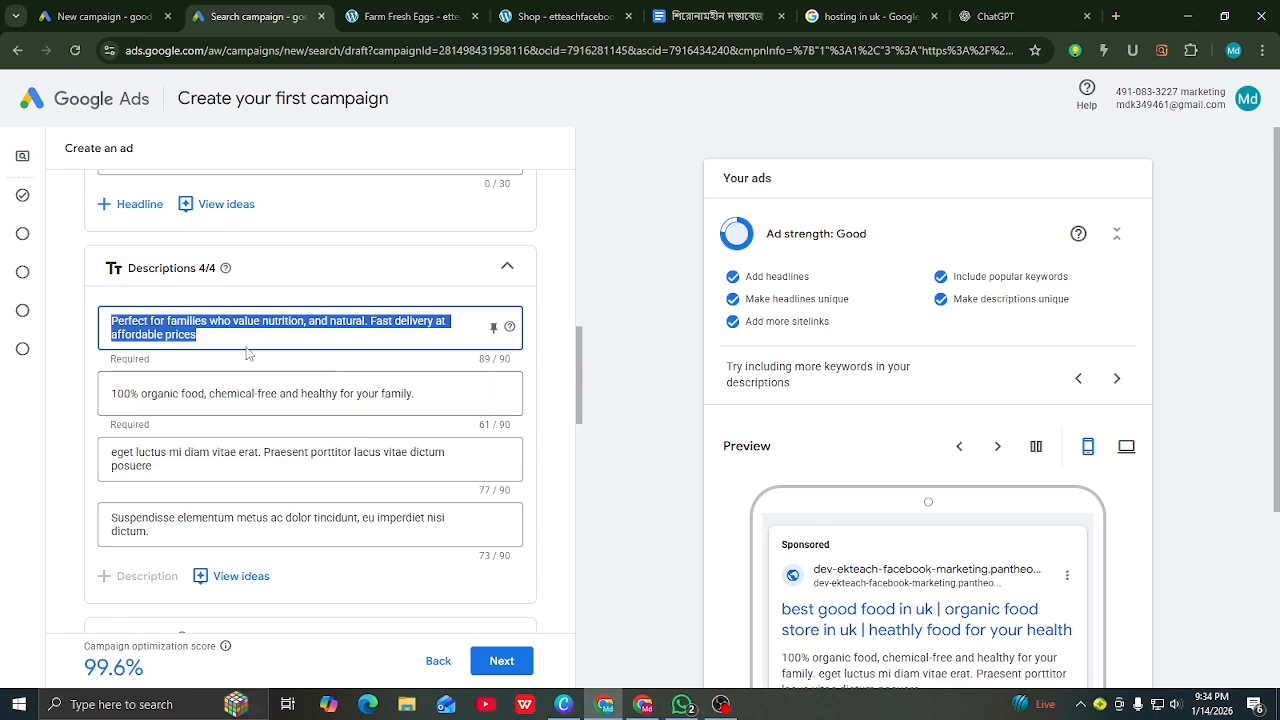
pyautogui.rightClick(230, 328)
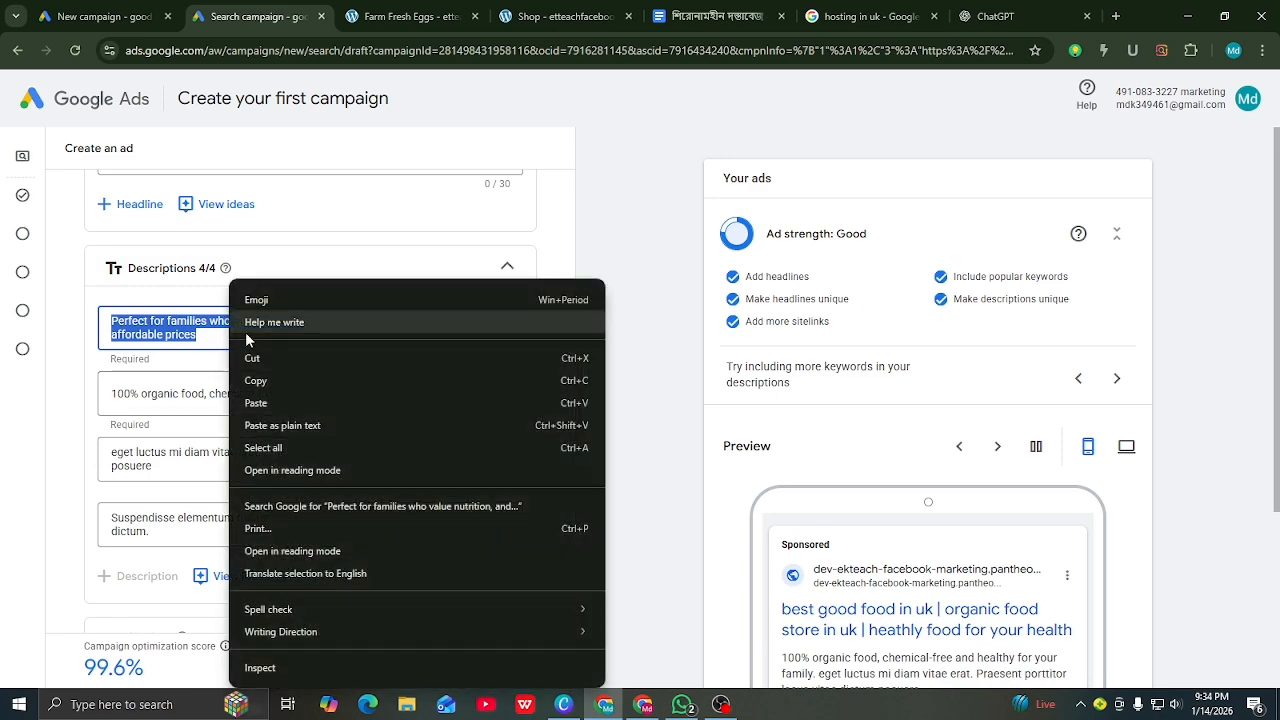
pyautogui.click(257, 403)
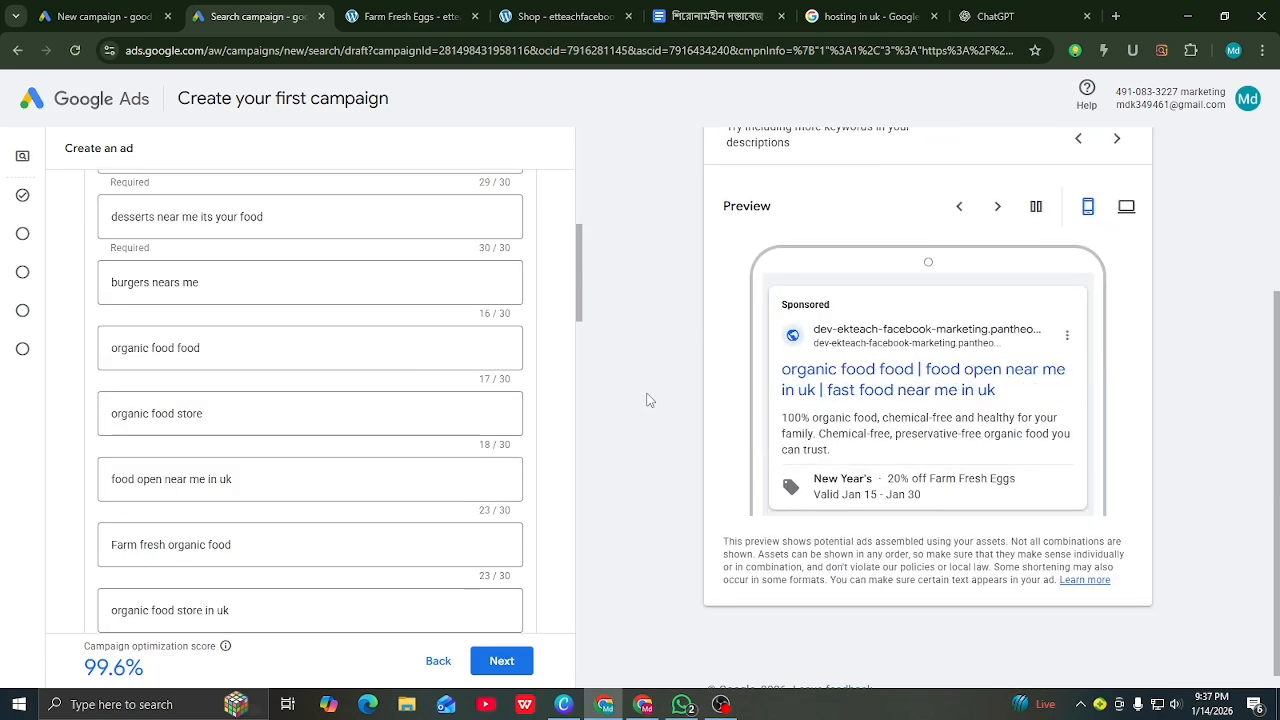
# Step: Scroll the ad editor past the four descriptions down to Ad URL options
pyautogui.scroll(3, 651, 397)
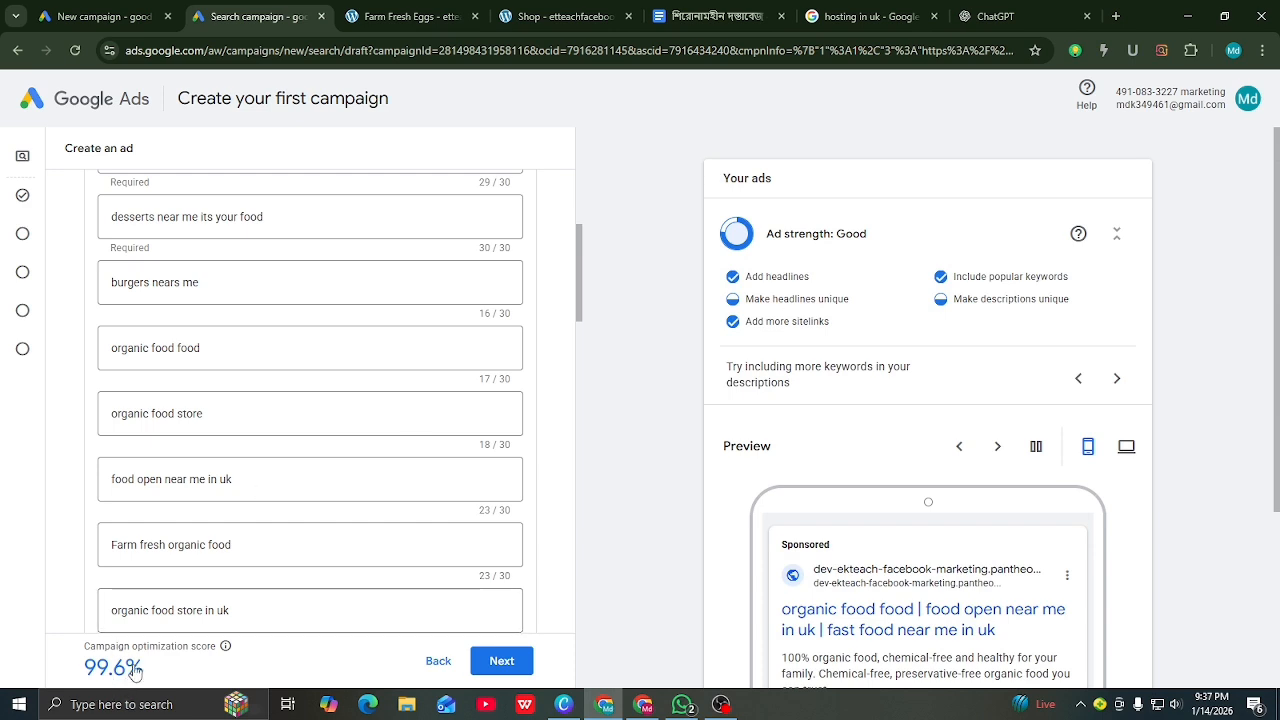
pyautogui.scroll(-15, 390, 537)
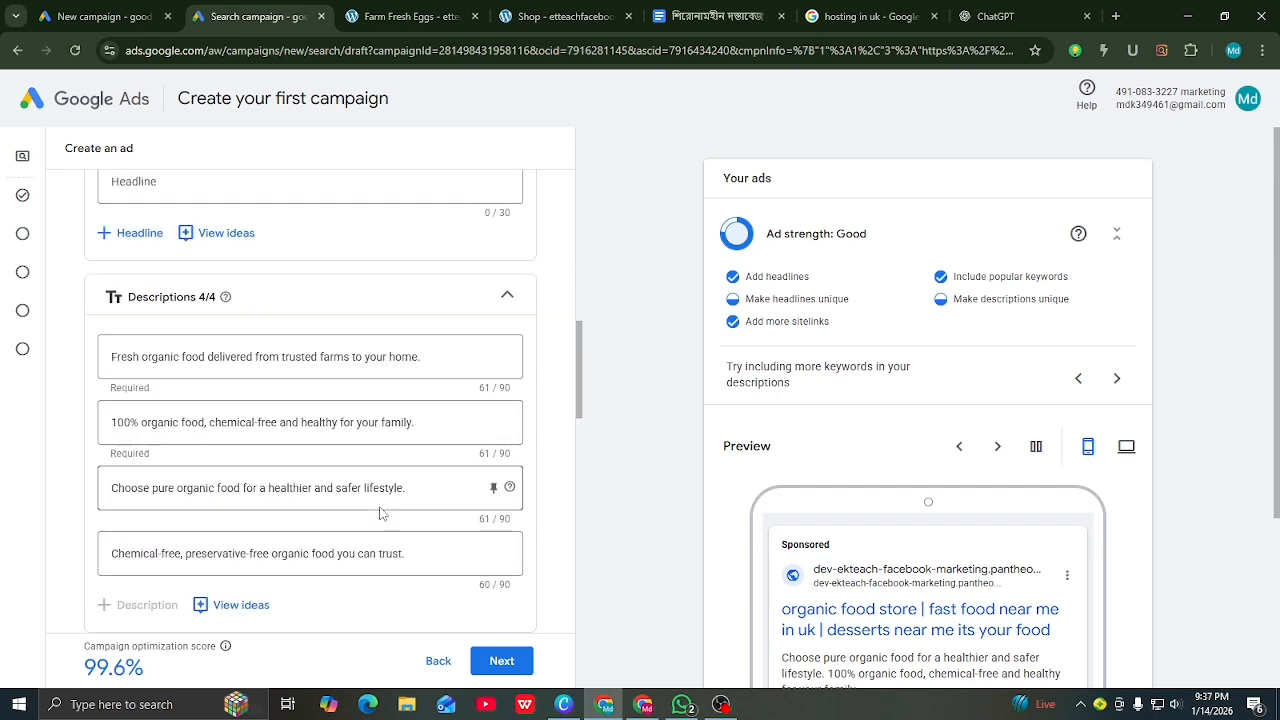
pyautogui.scroll(-10, 370, 513)
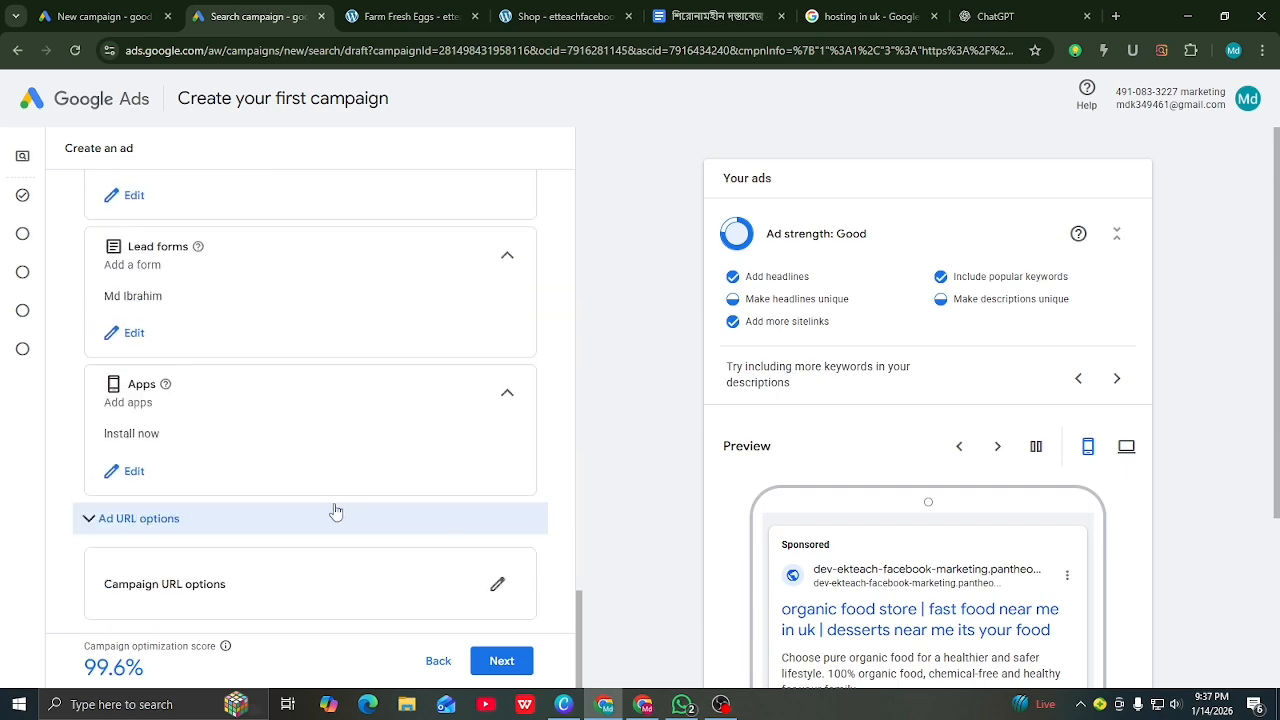
# Step: Expand and review Ad URL options, then continue to the Set a bid strategy page
pyautogui.click(88, 519)
pyautogui.scroll(-2, 220, 490)
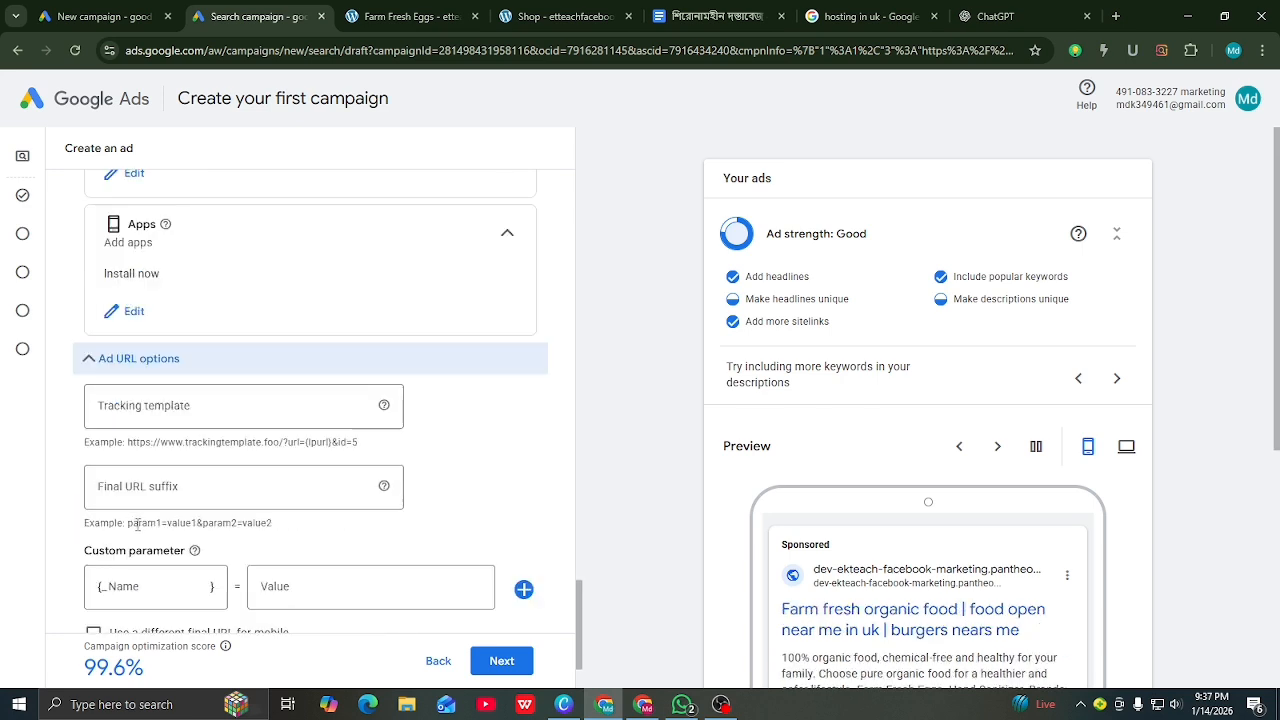
pyautogui.scroll(-1, 240, 460)
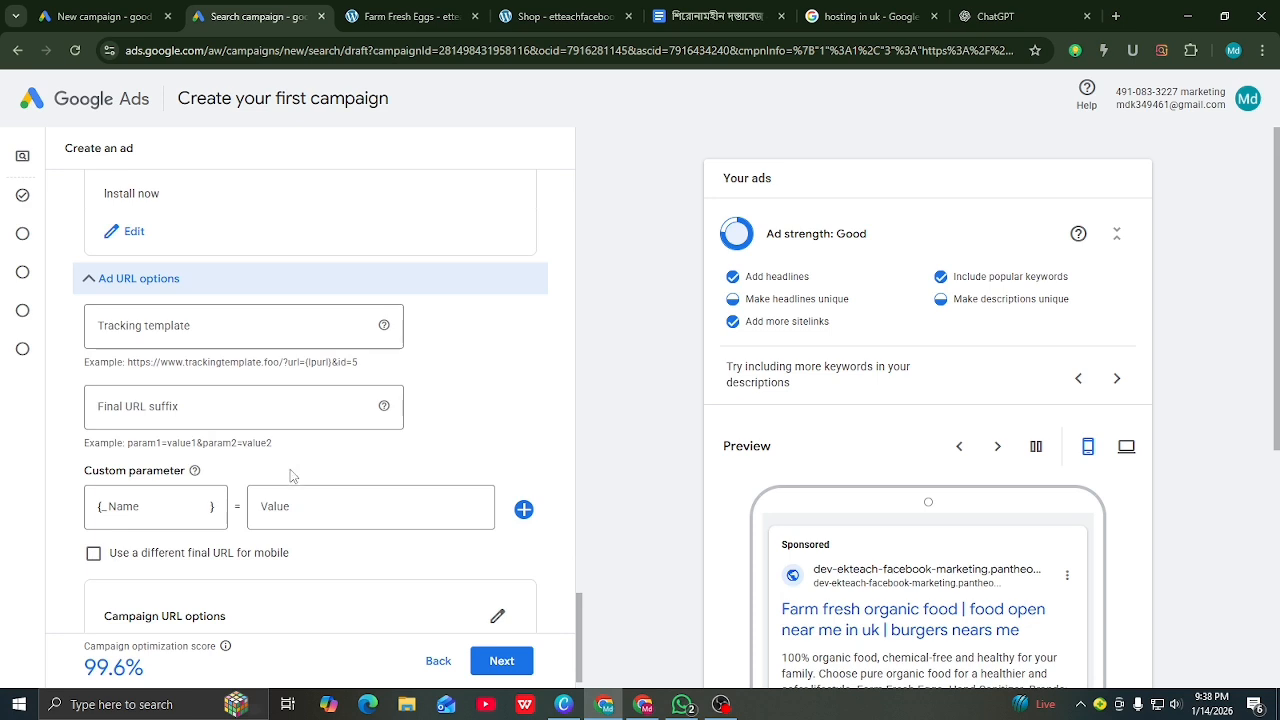
pyautogui.scroll(-1, 305, 478)
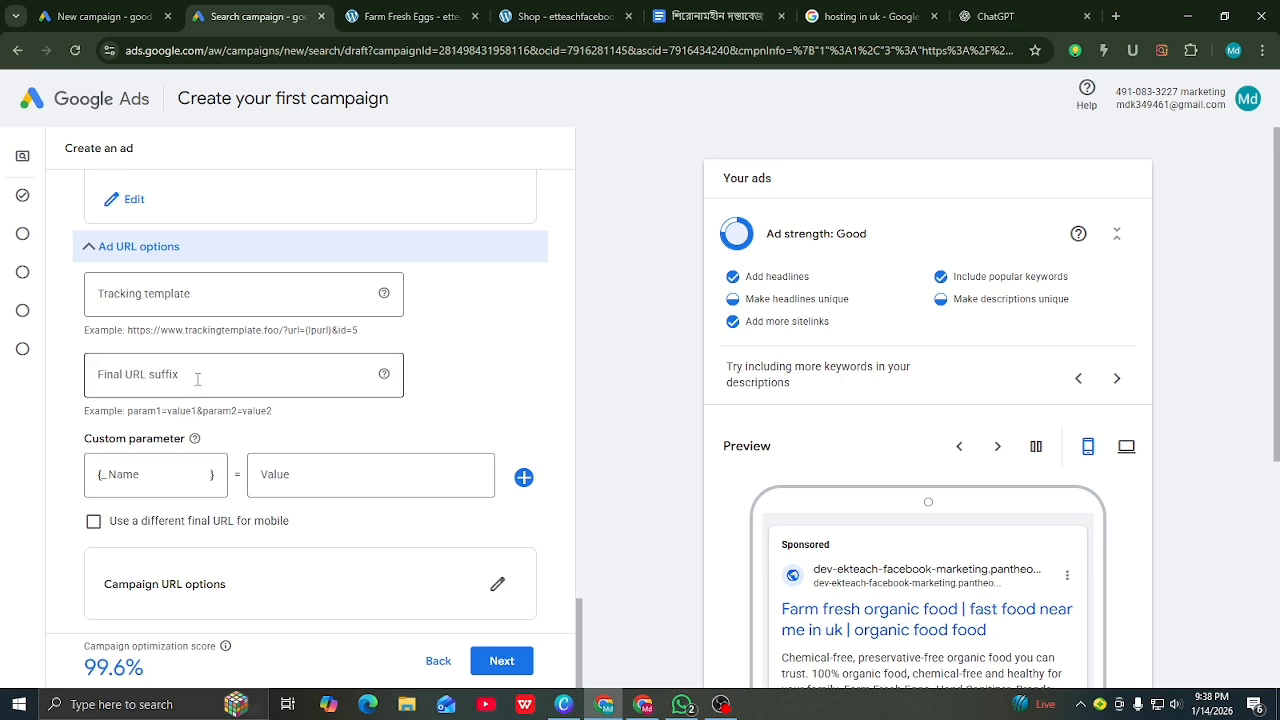
pyautogui.moveTo(194, 448)
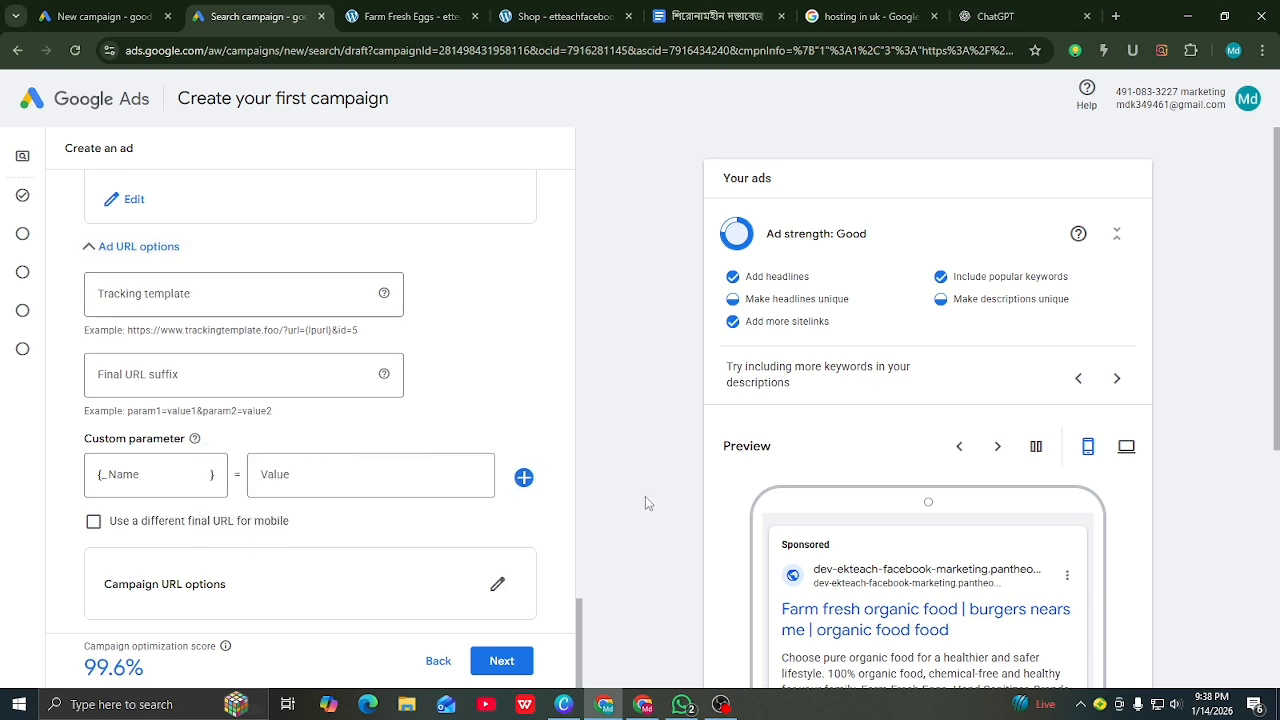
pyautogui.click(519, 664)
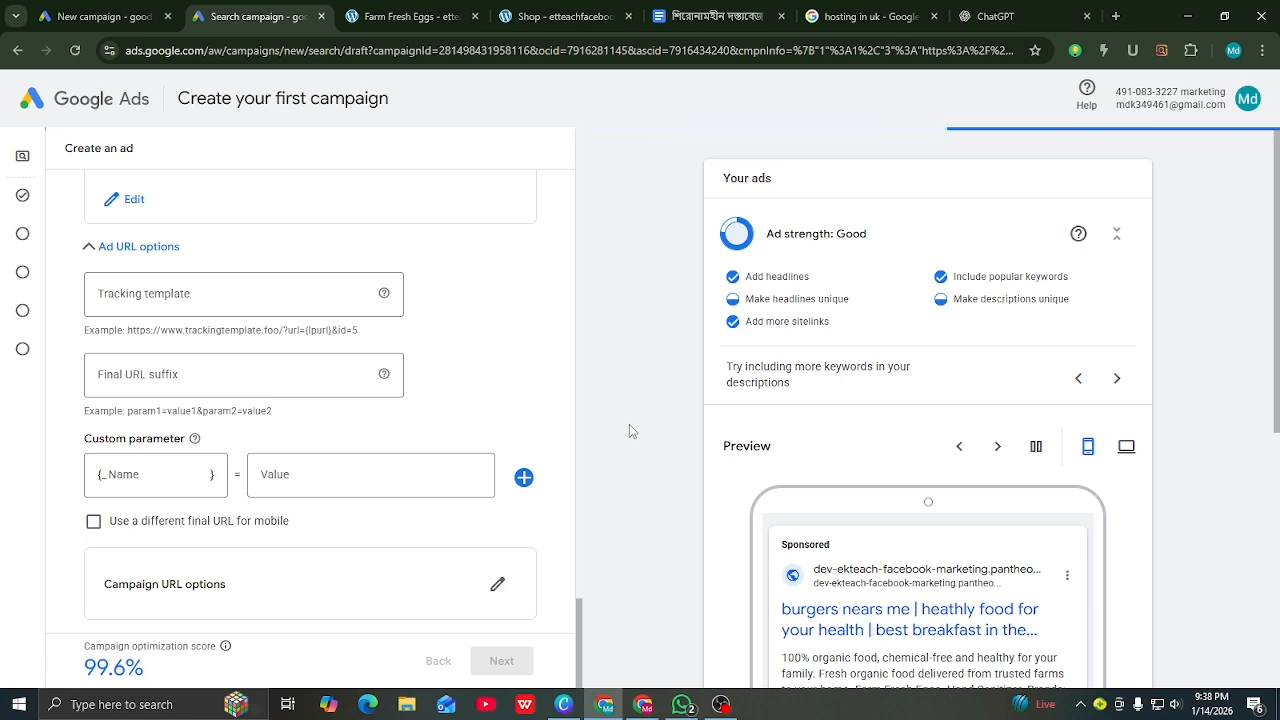
pyautogui.scroll(1, 293, 364)
pyautogui.scroll(5, 288, 420)
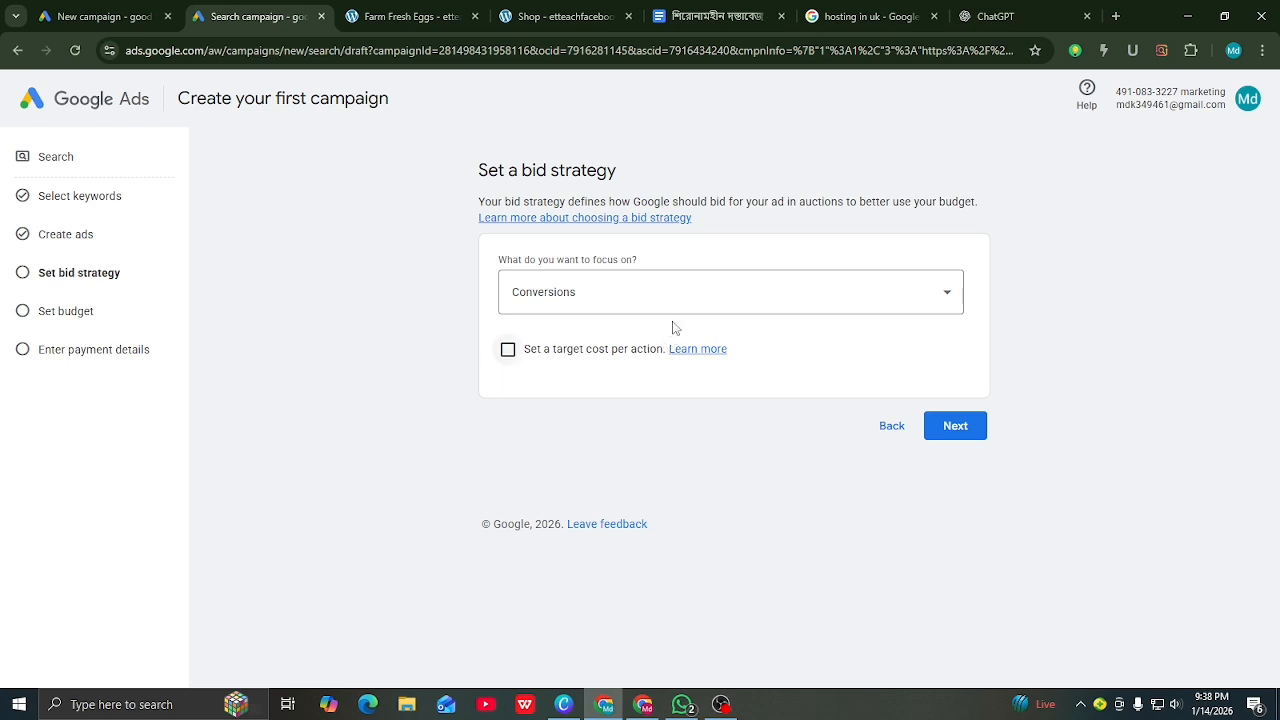
# Step: Focus bidding on Clicks with a $0.31 maximum cost-per-click limit and continue
pyautogui.click(950, 300)
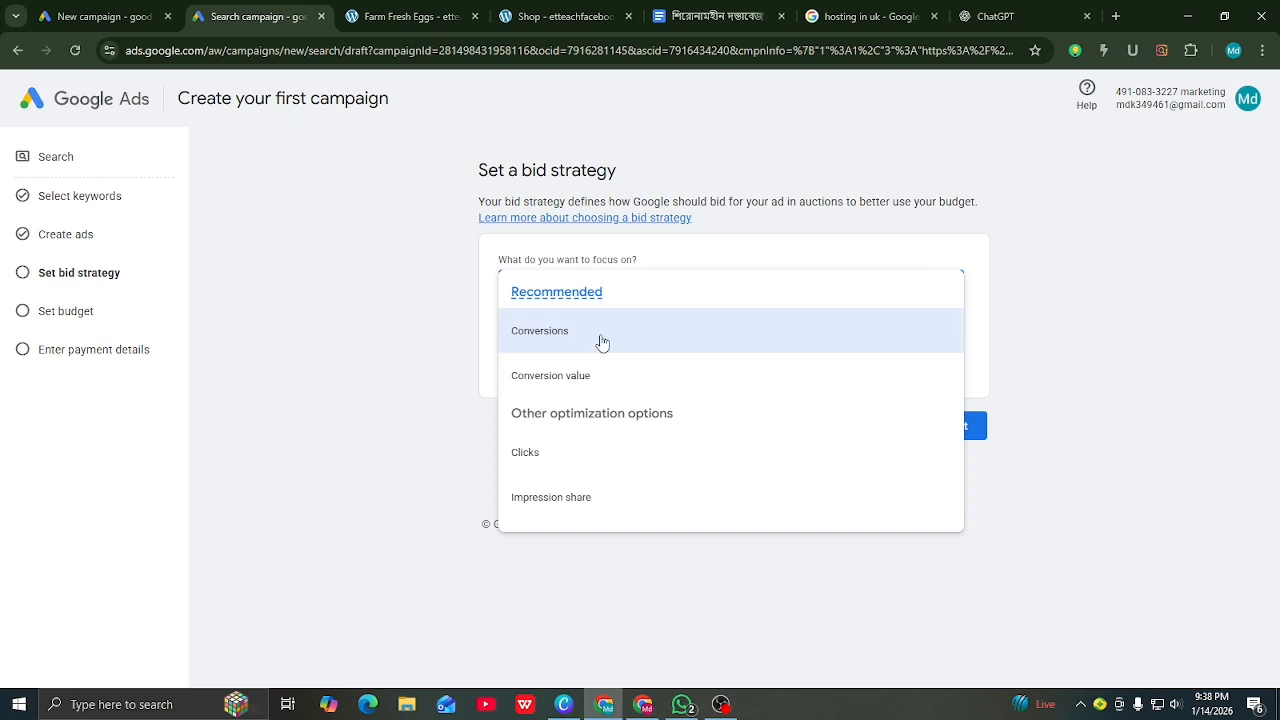
pyautogui.click(525, 458)
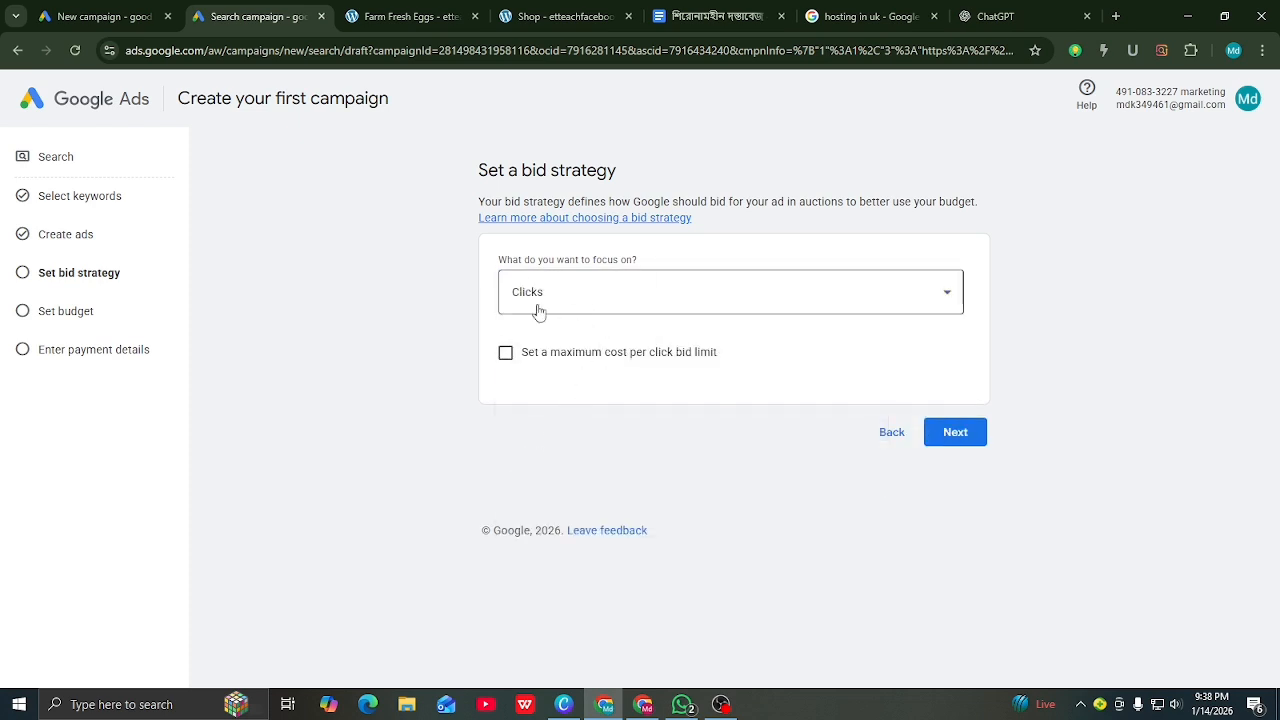
pyautogui.click(505, 352)
pyautogui.click(533, 421)
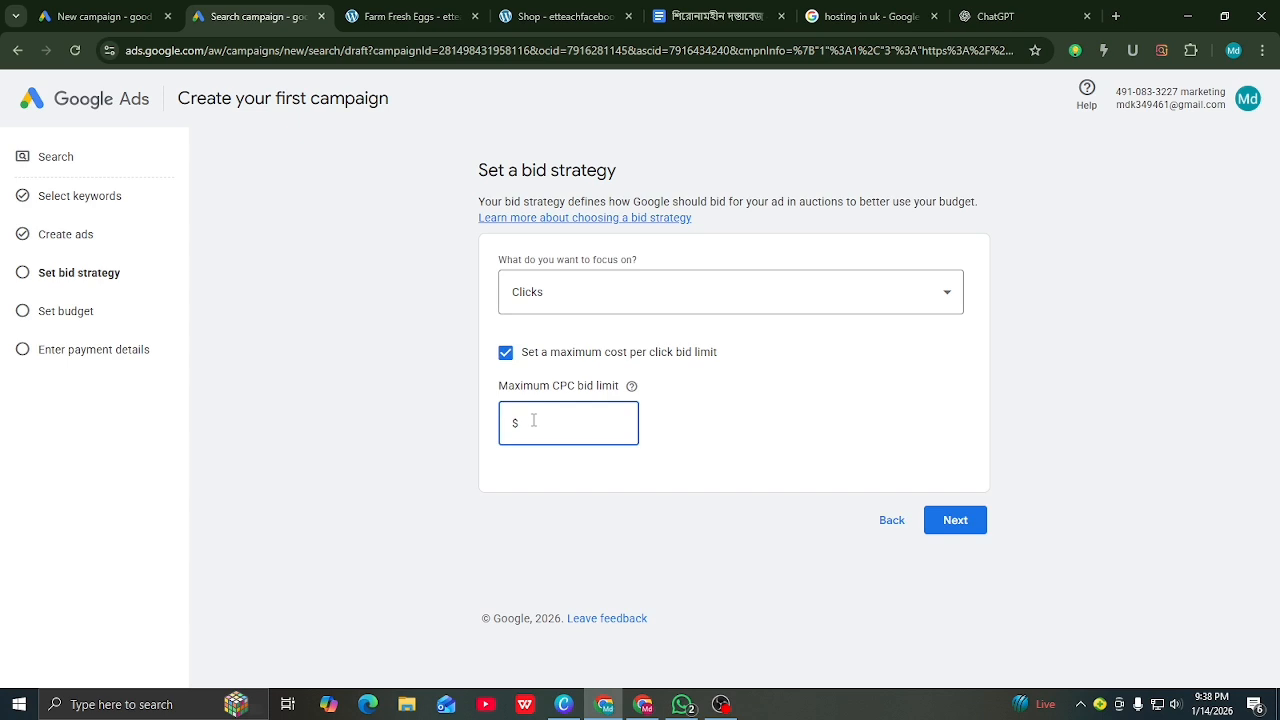
pyautogui.write('..................')
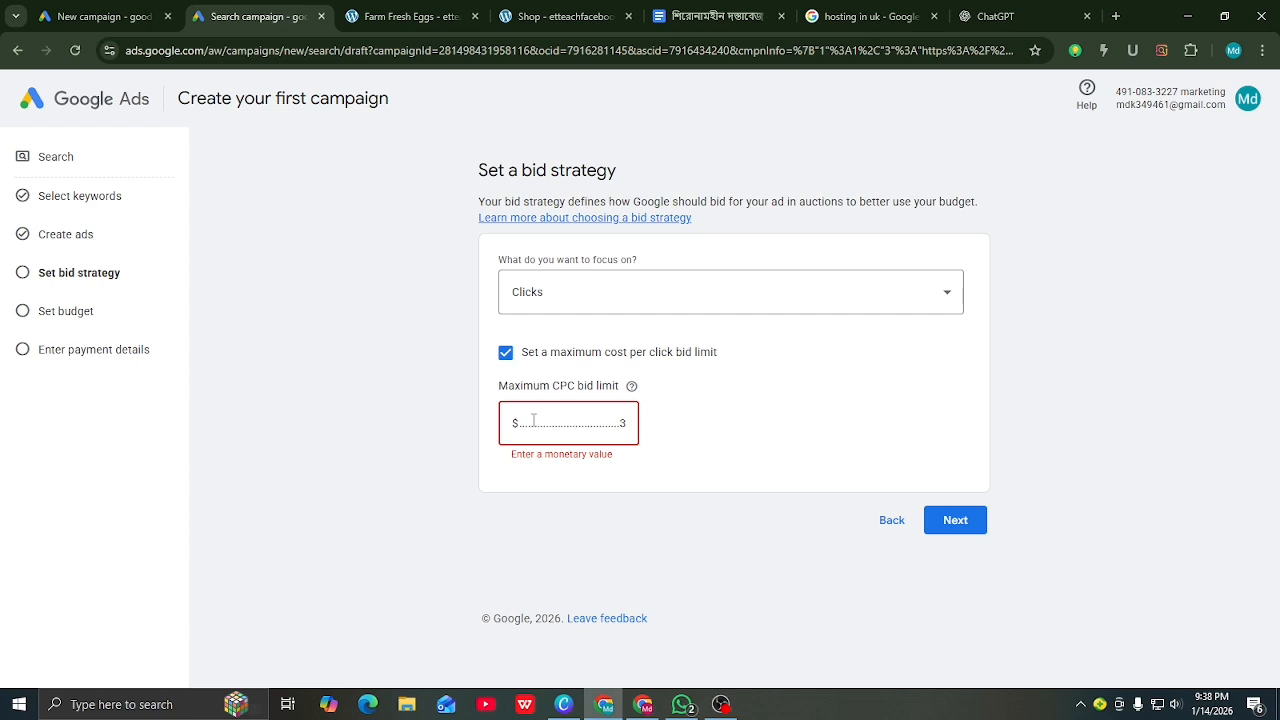
pyautogui.hotkey('ctrl', 'a')
pyautogui.press('BackSpace')
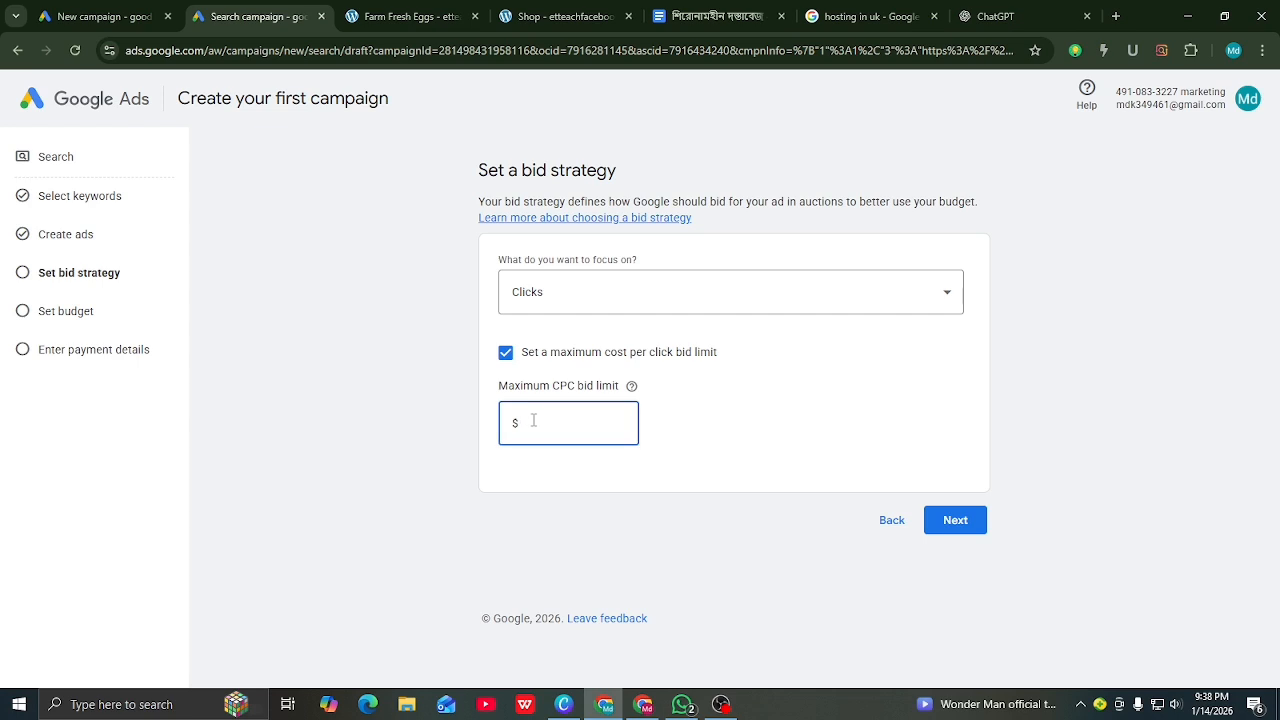
pyautogui.write('.31')
pyautogui.click(796, 465)
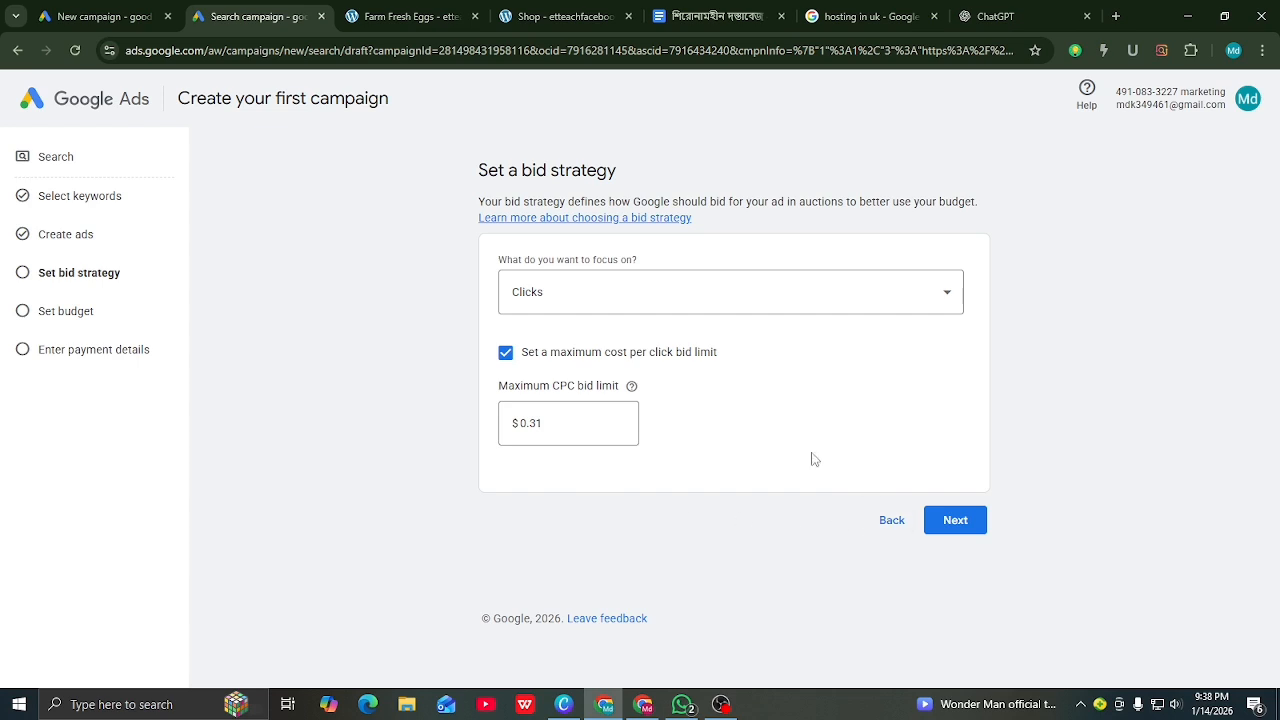
pyautogui.click(956, 530)
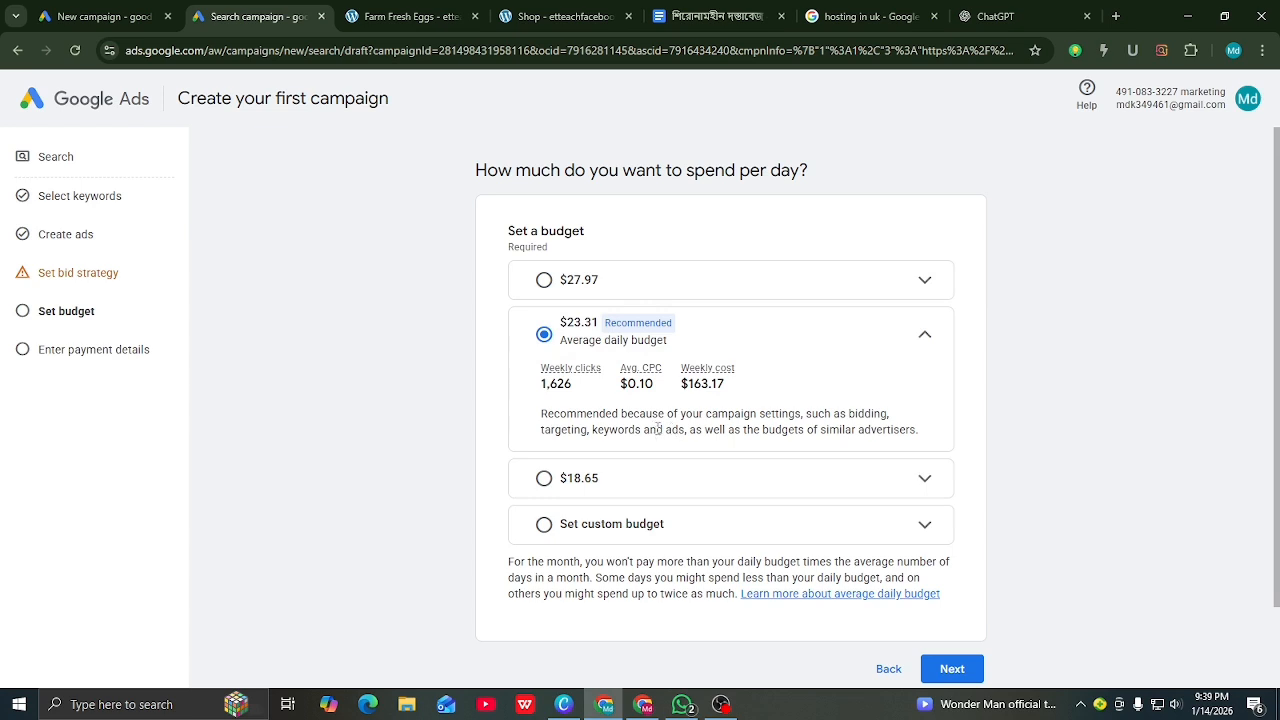
# Step: Choose a custom daily budget and enter $40
pyautogui.click(545, 526)
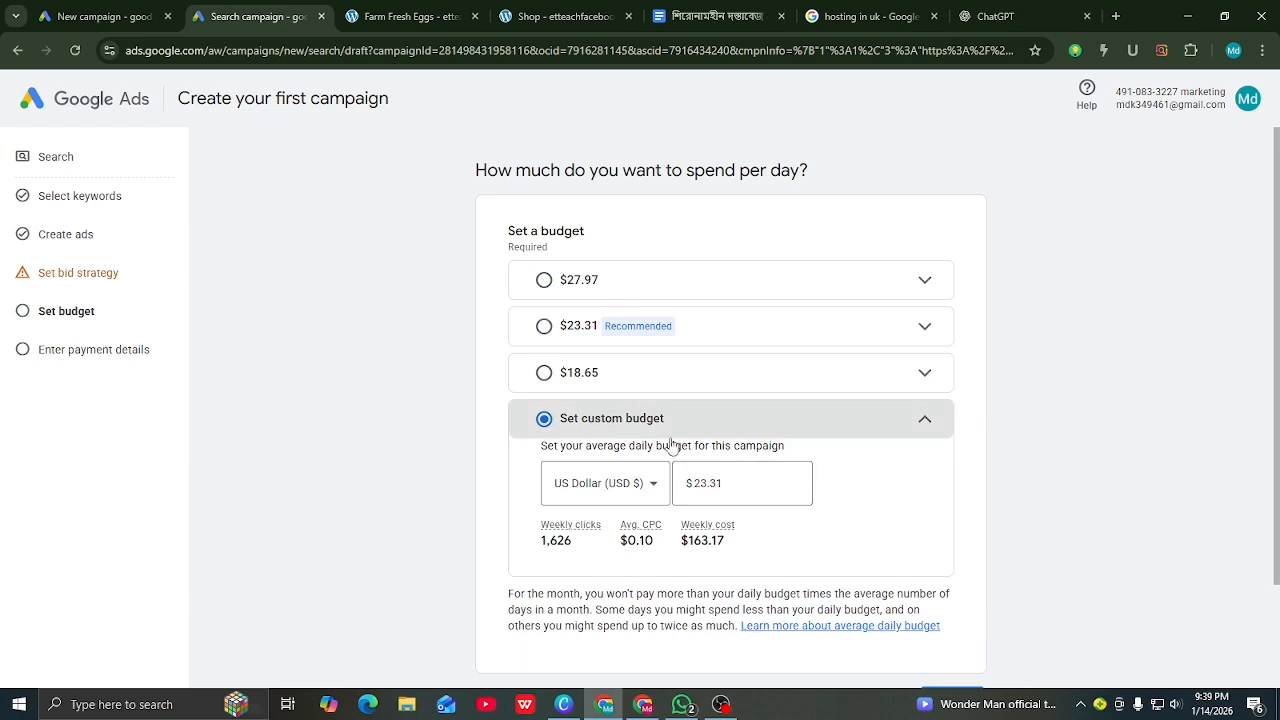
pyautogui.click(726, 487)
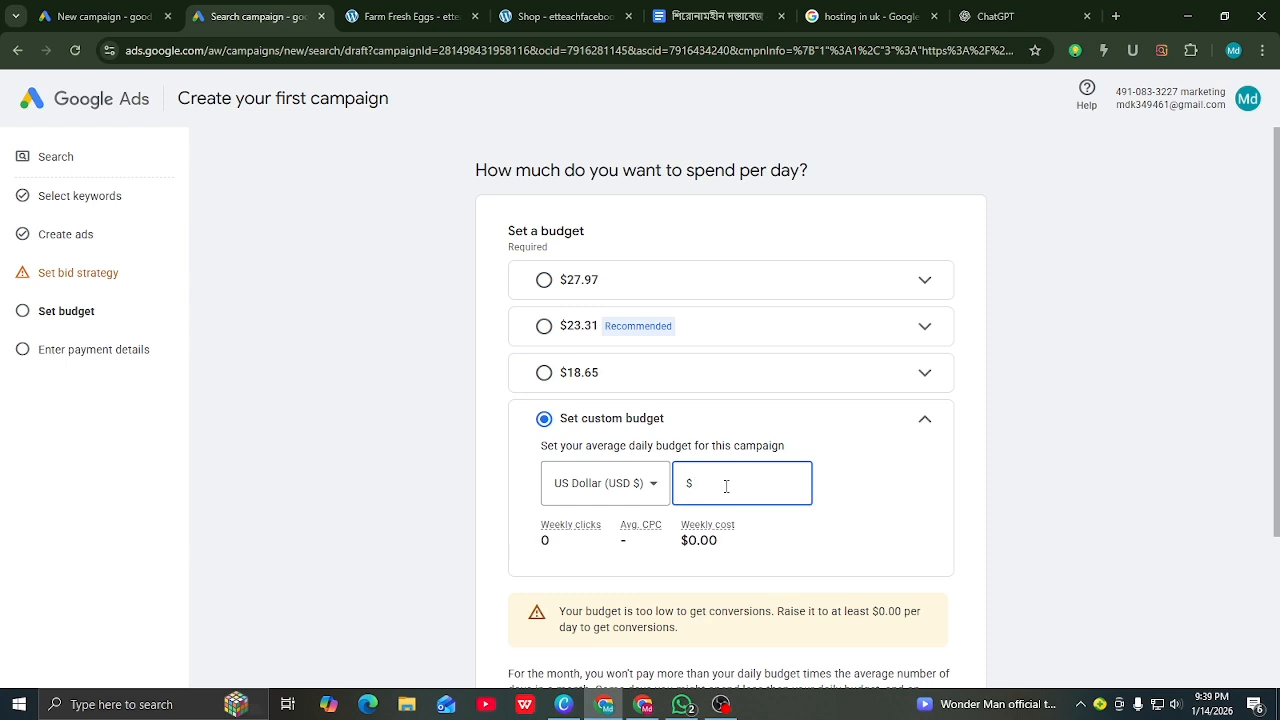
pyautogui.write('4')
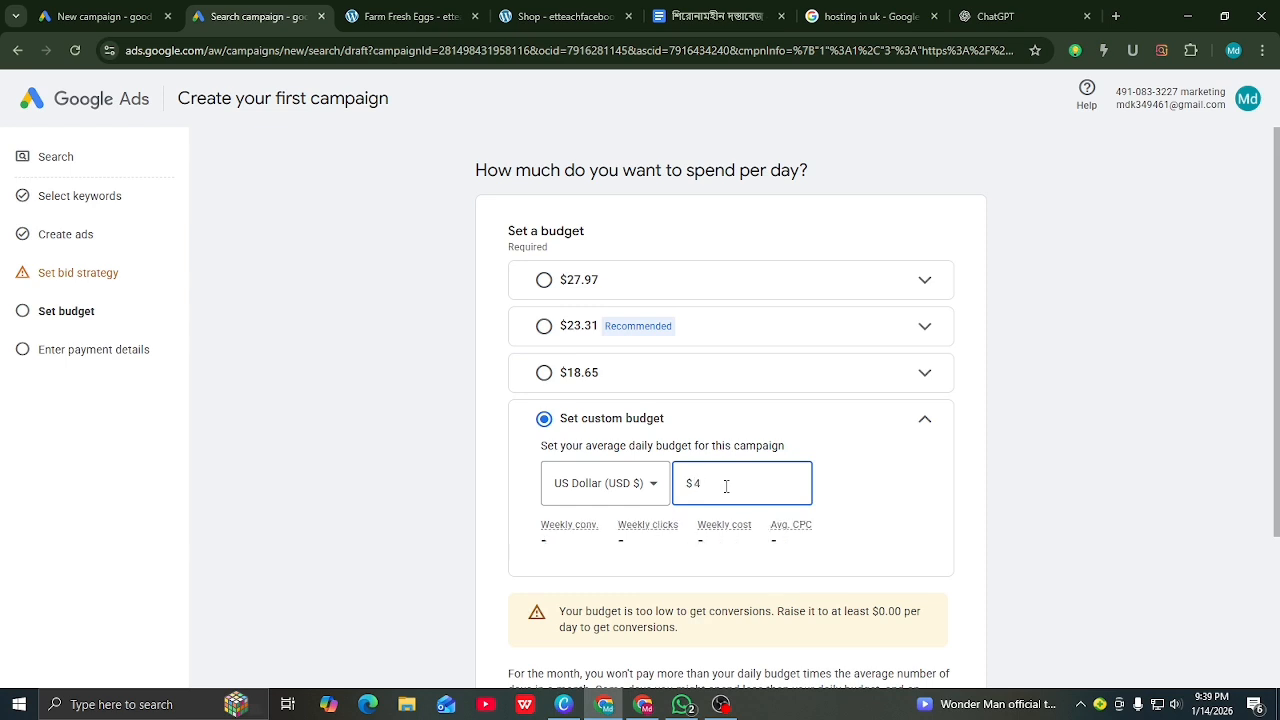
pyautogui.write('0')
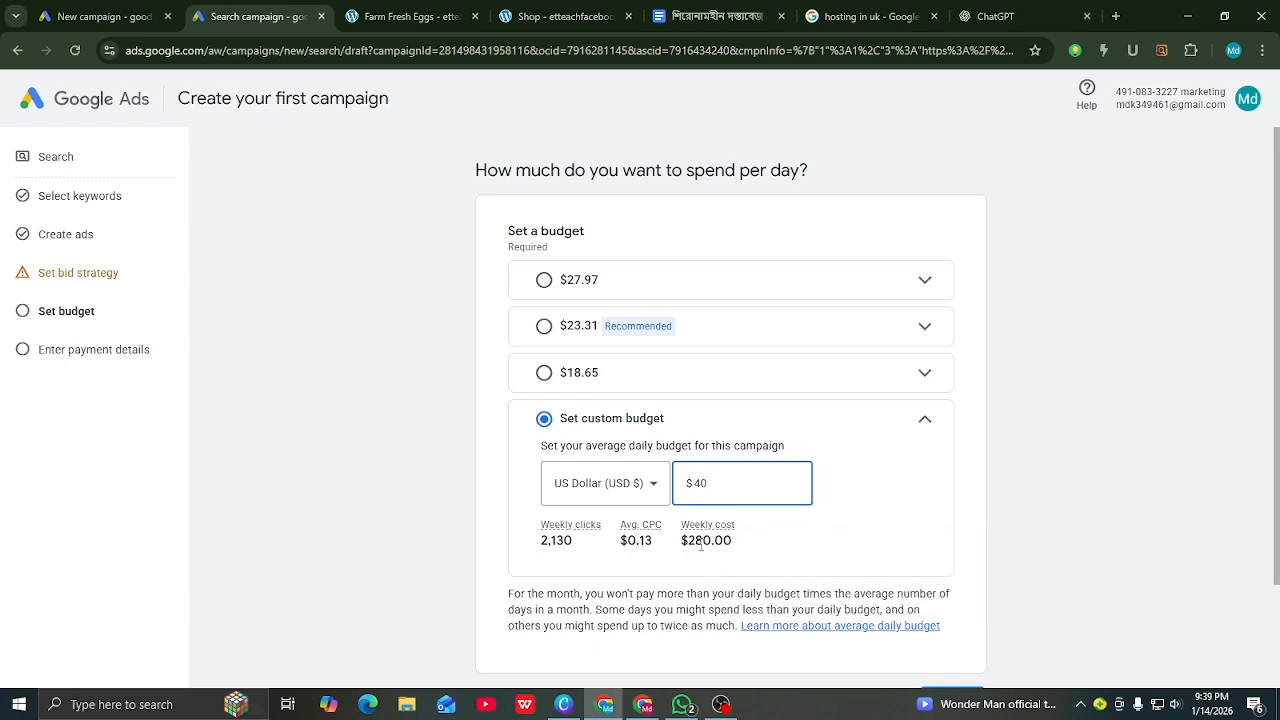
pyautogui.scroll(-1, 561, 537)
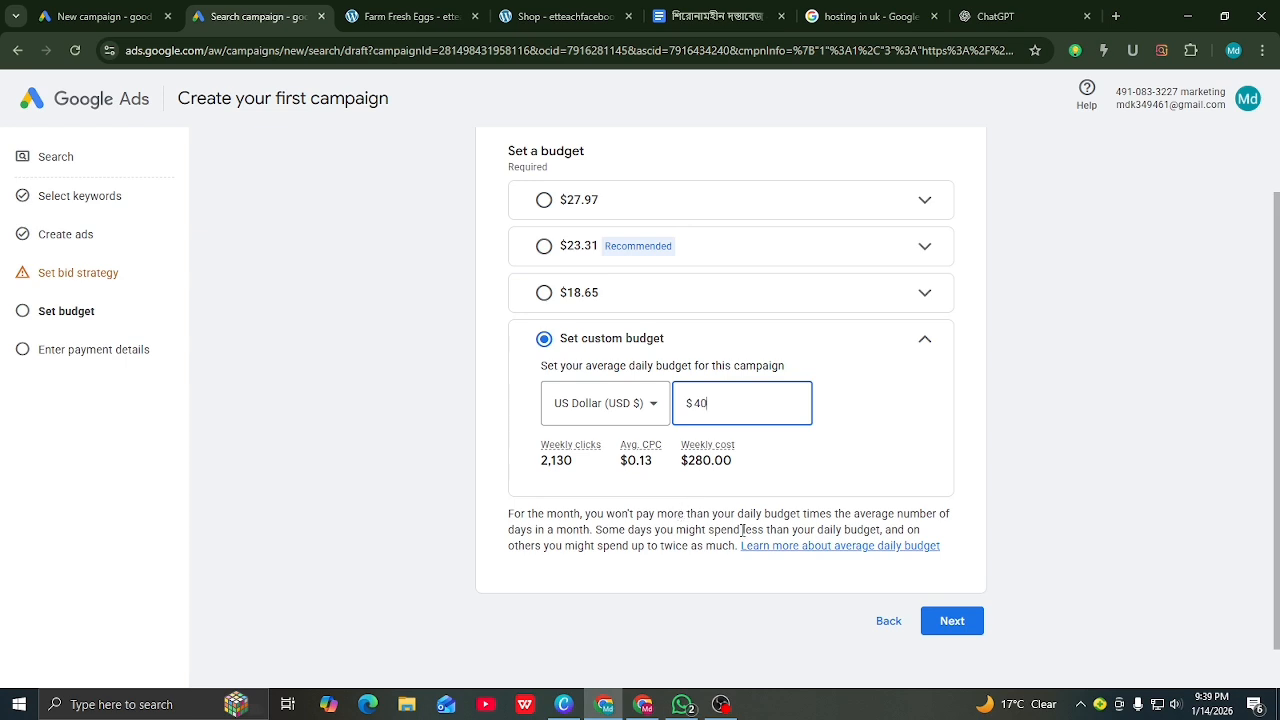
# Step: Advance to payment details, then go back two pages to the bid strategy step
pyautogui.click(952, 622)
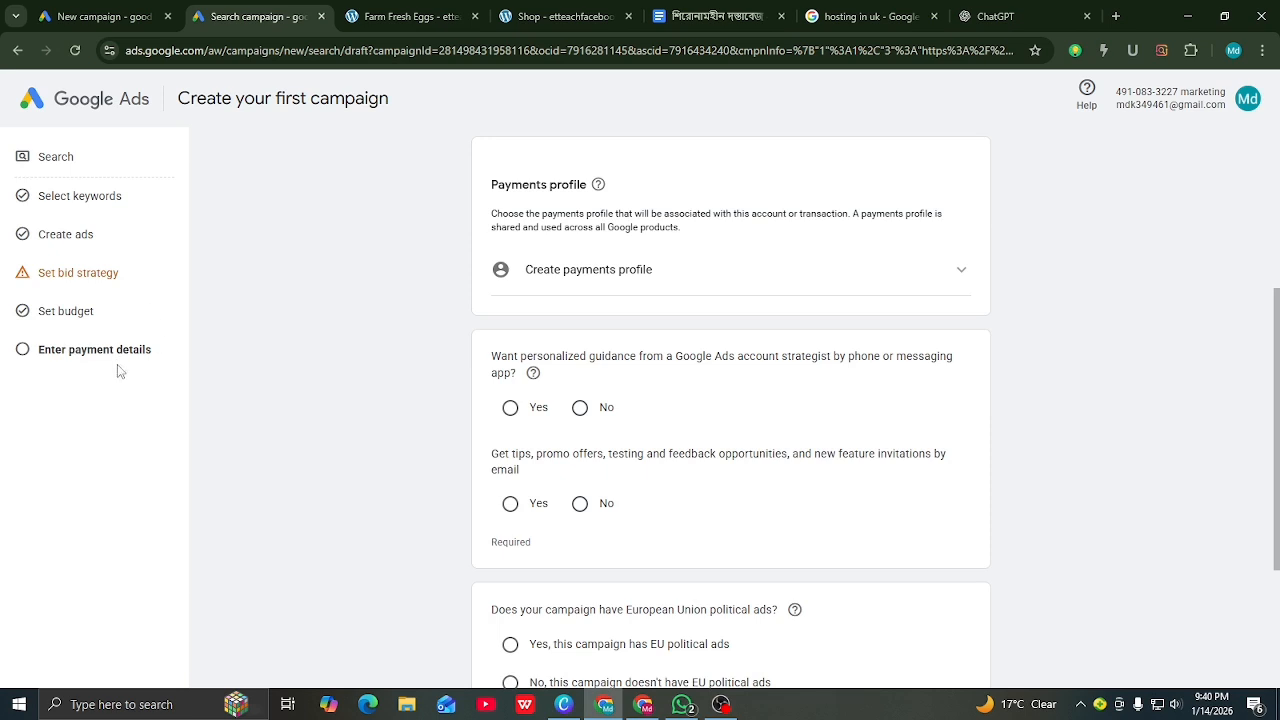
pyautogui.click(15, 47)
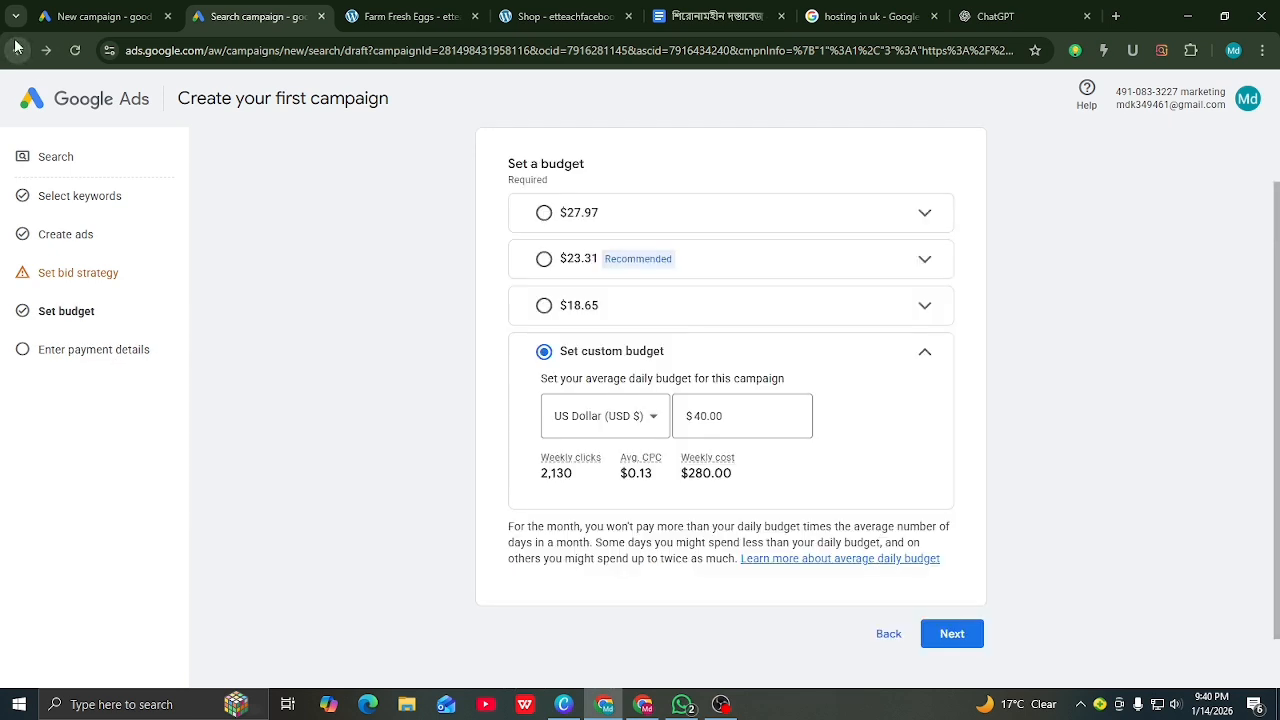
pyautogui.click(14, 49)
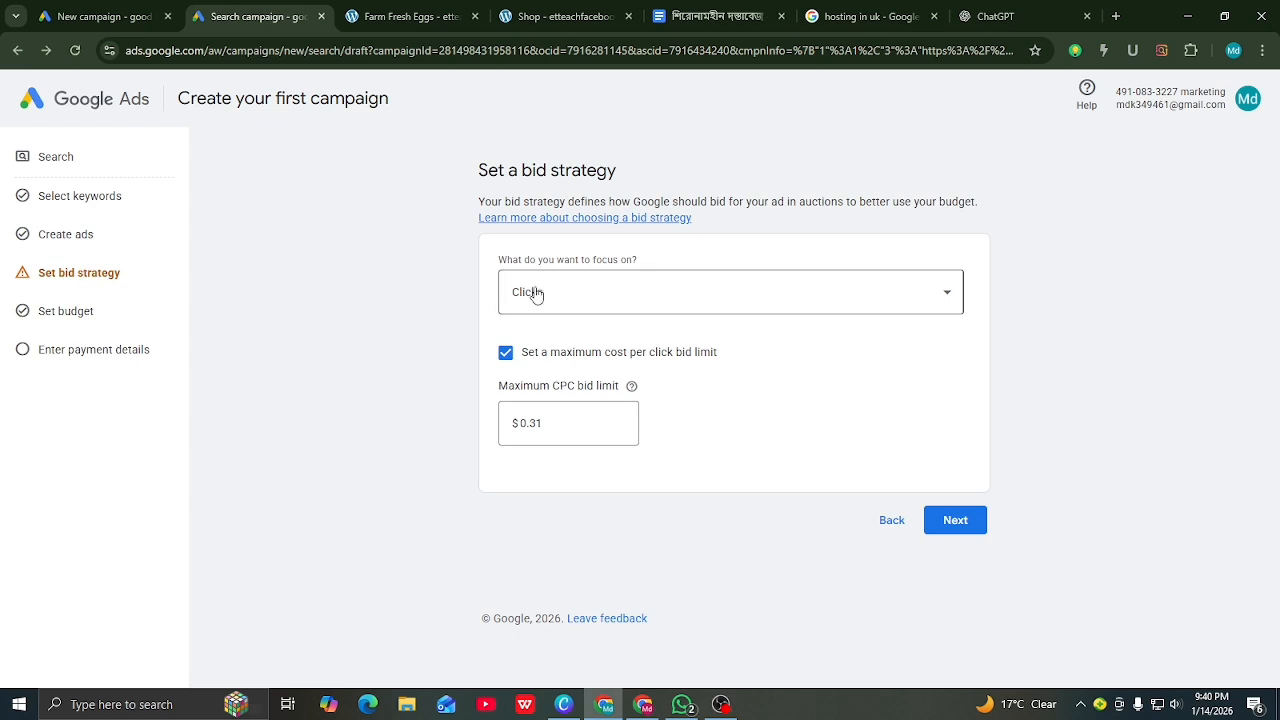
# Step: Switch bidding focus to Conversions with a $0.31 target cost per action and continue
pyautogui.click(942, 296)
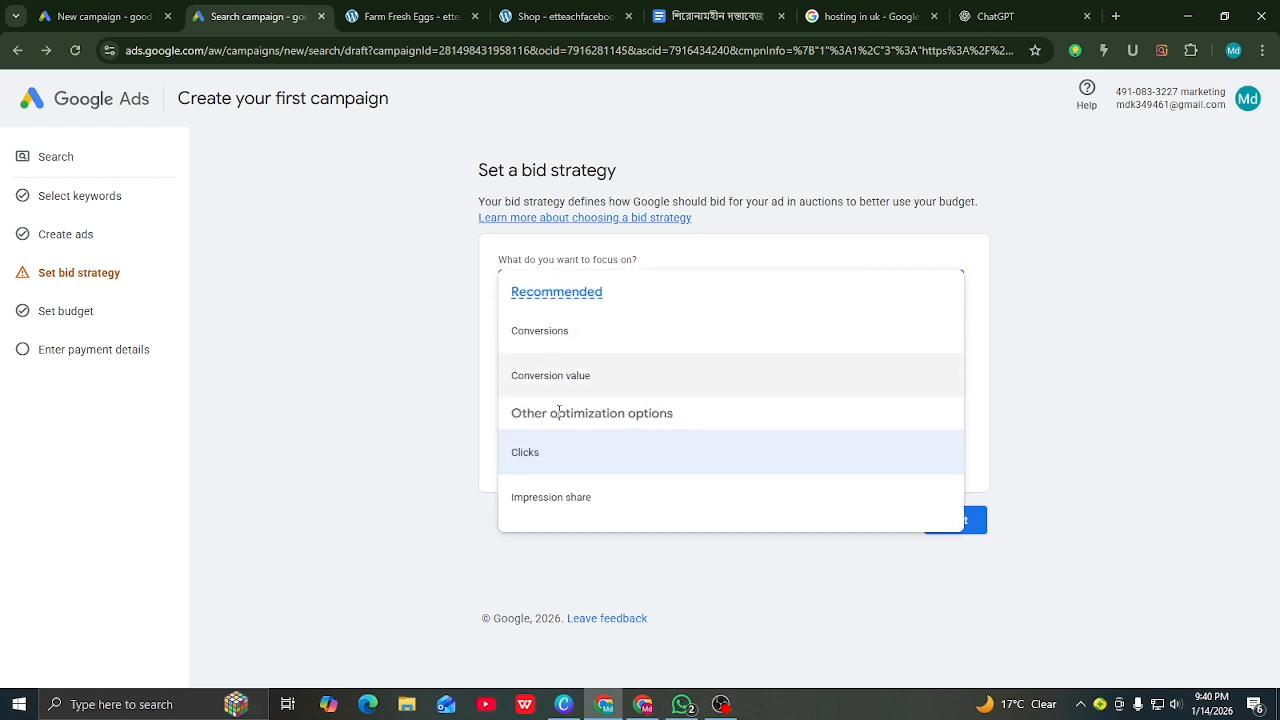
pyautogui.click(554, 331)
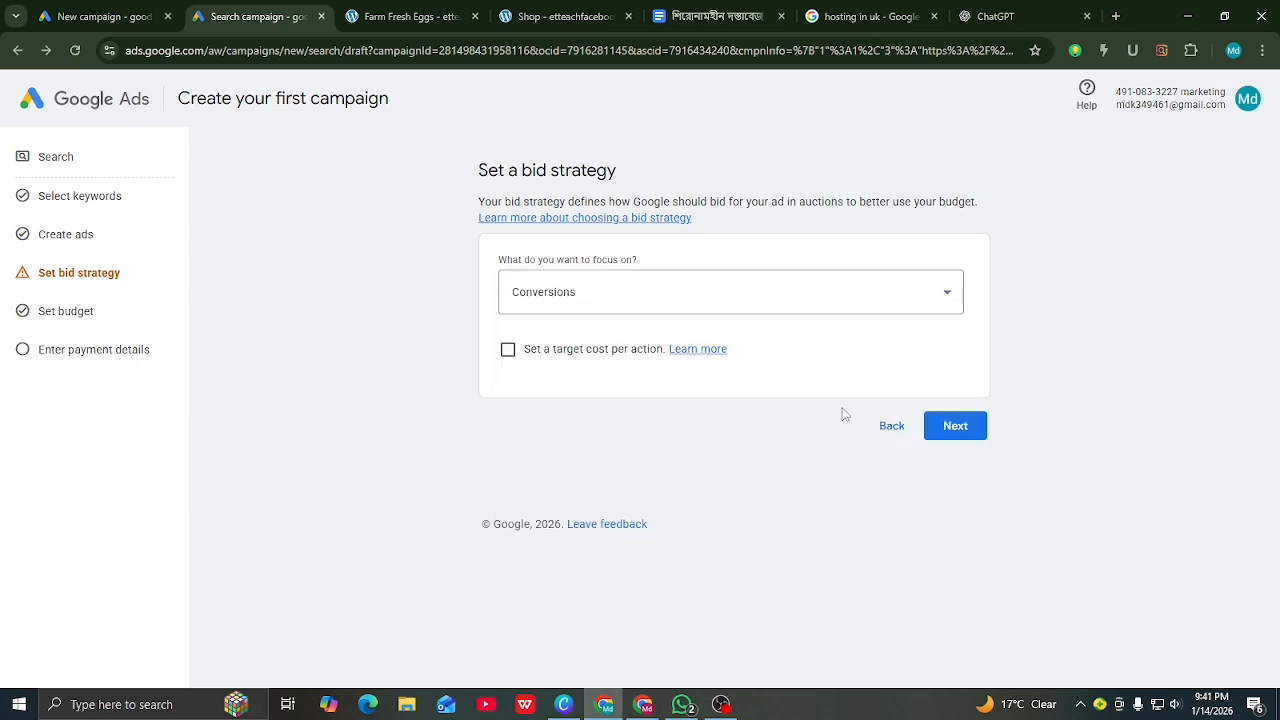
pyautogui.click(508, 349)
pyautogui.click(549, 431)
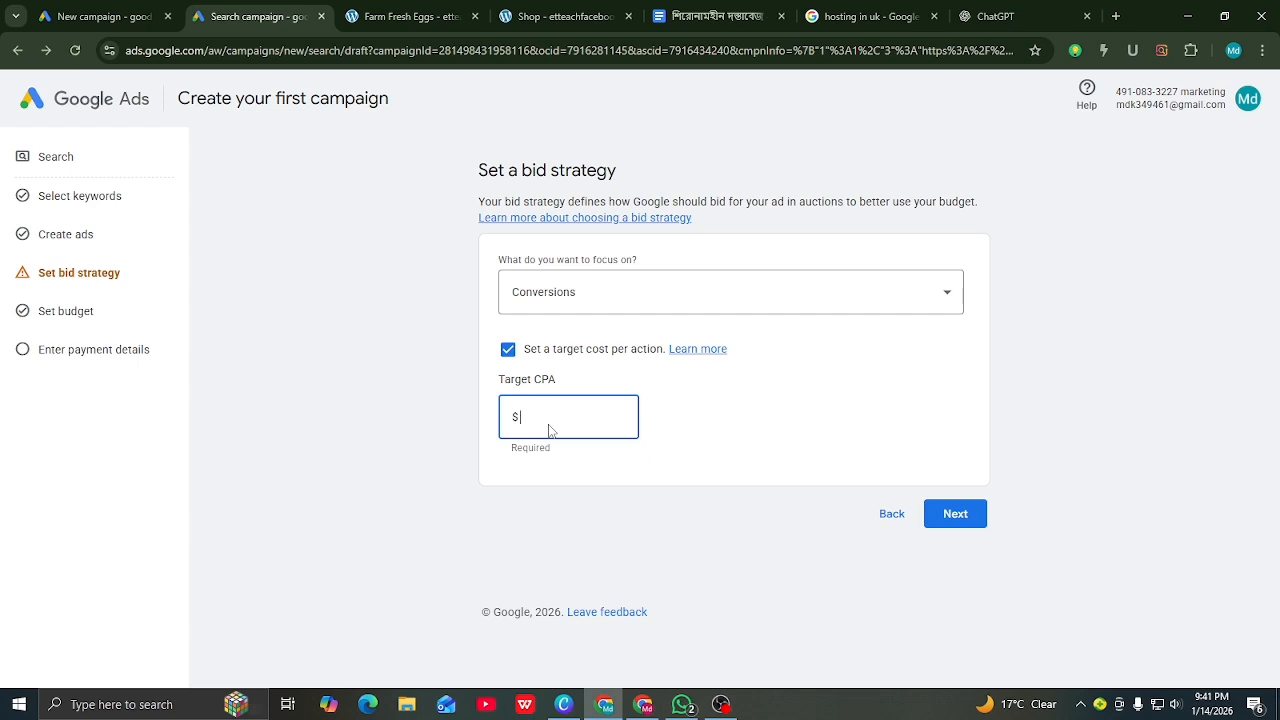
pyautogui.write('.312')
pyautogui.click(964, 516)
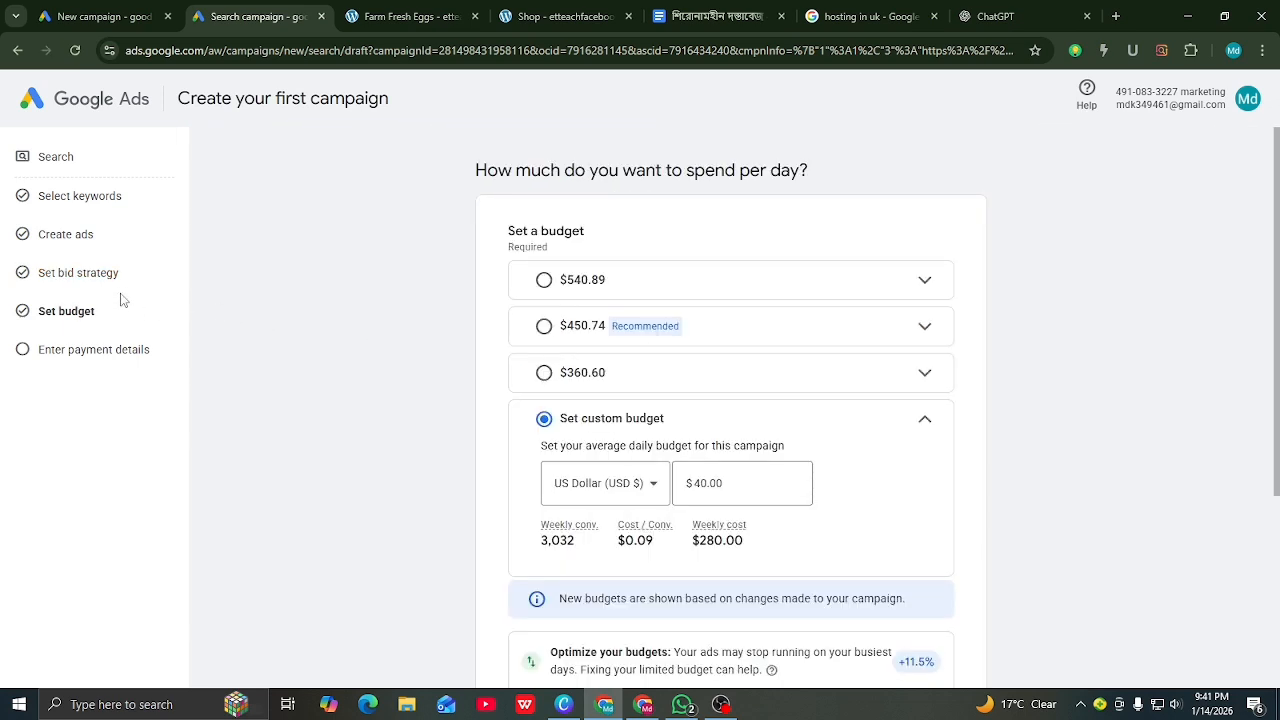
# Step: Confirm the $40.00 custom daily budget and advance to the Enter payment details step
pyautogui.scroll(-3, 601, 358)
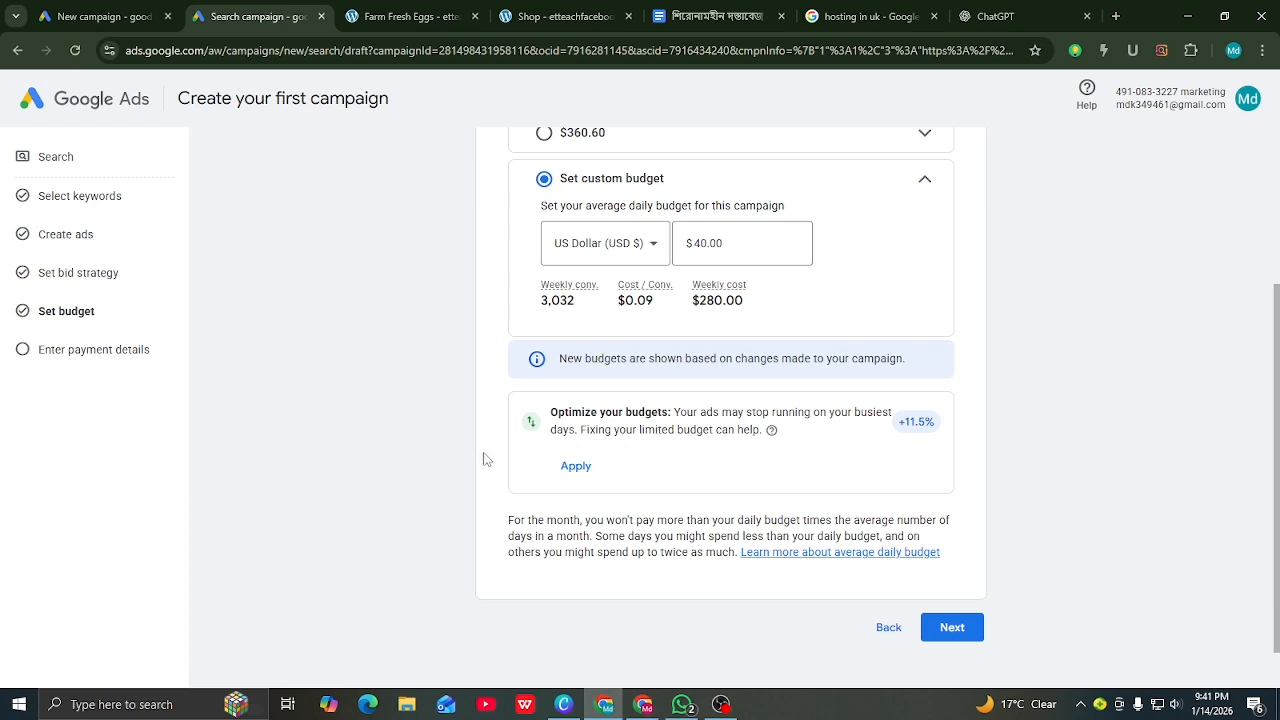
pyautogui.scroll(1, 585, 340)
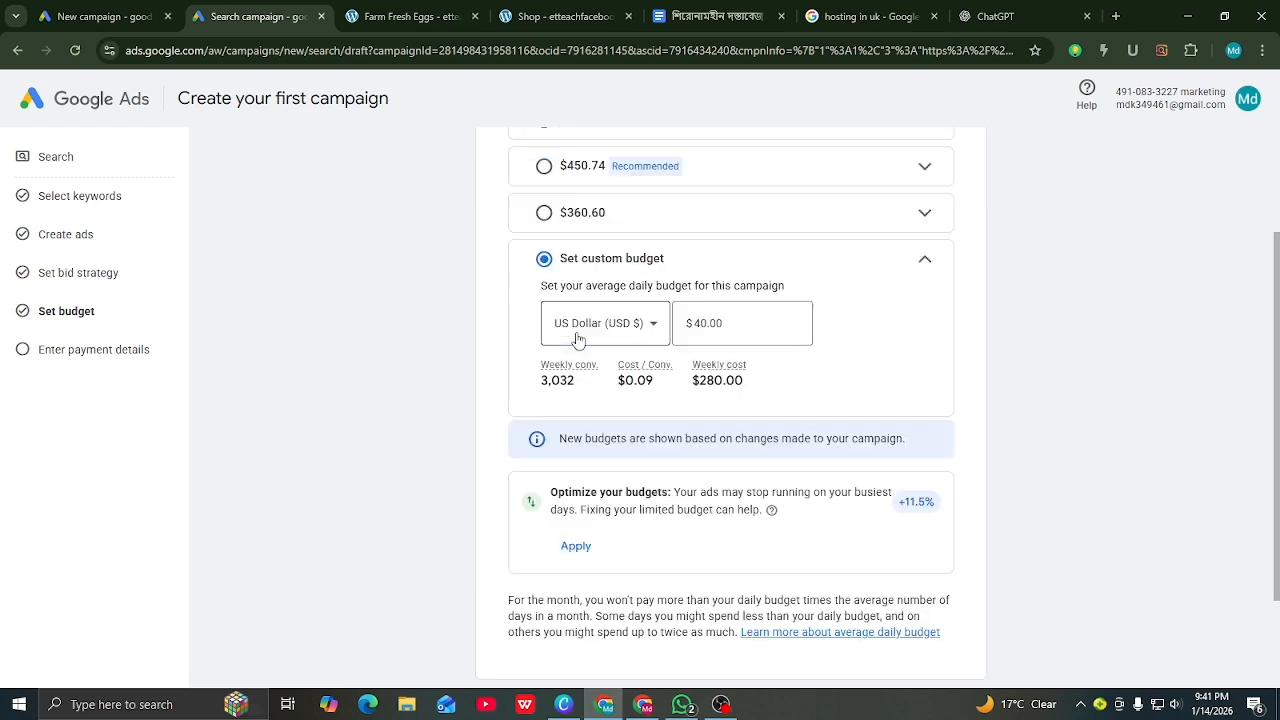
pyautogui.scroll(-2, 831, 558)
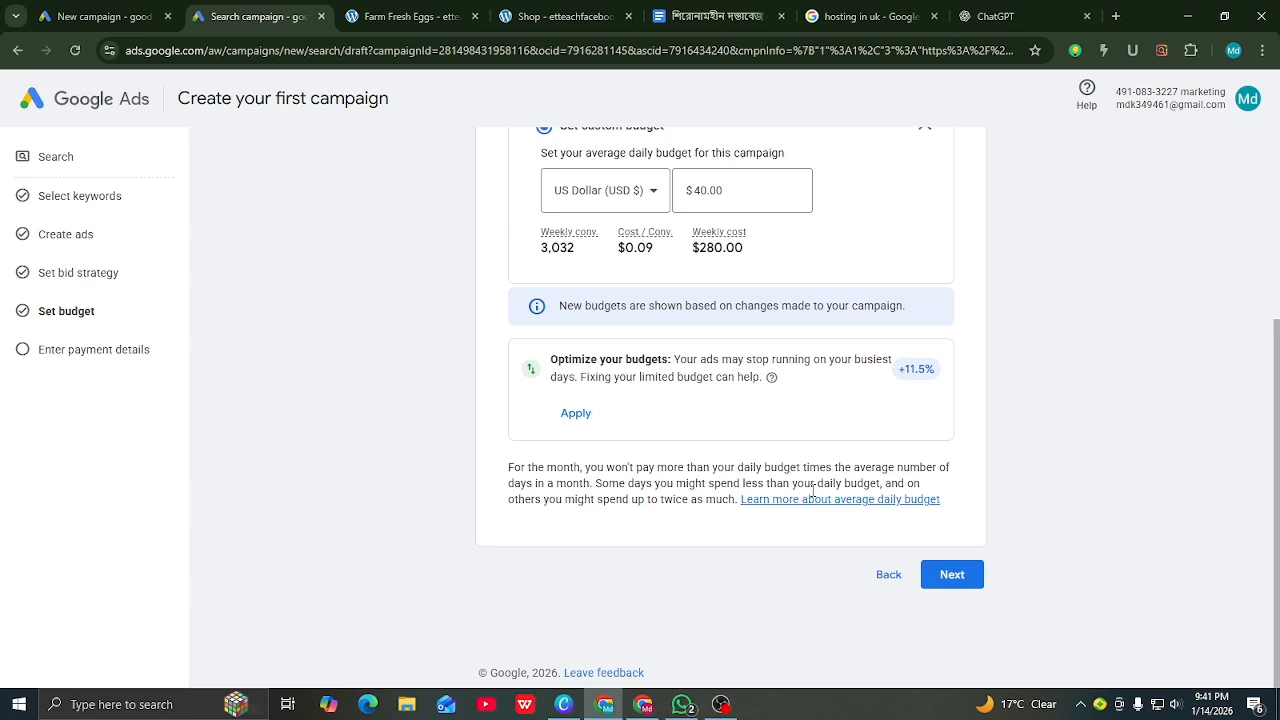
pyautogui.click(946, 576)
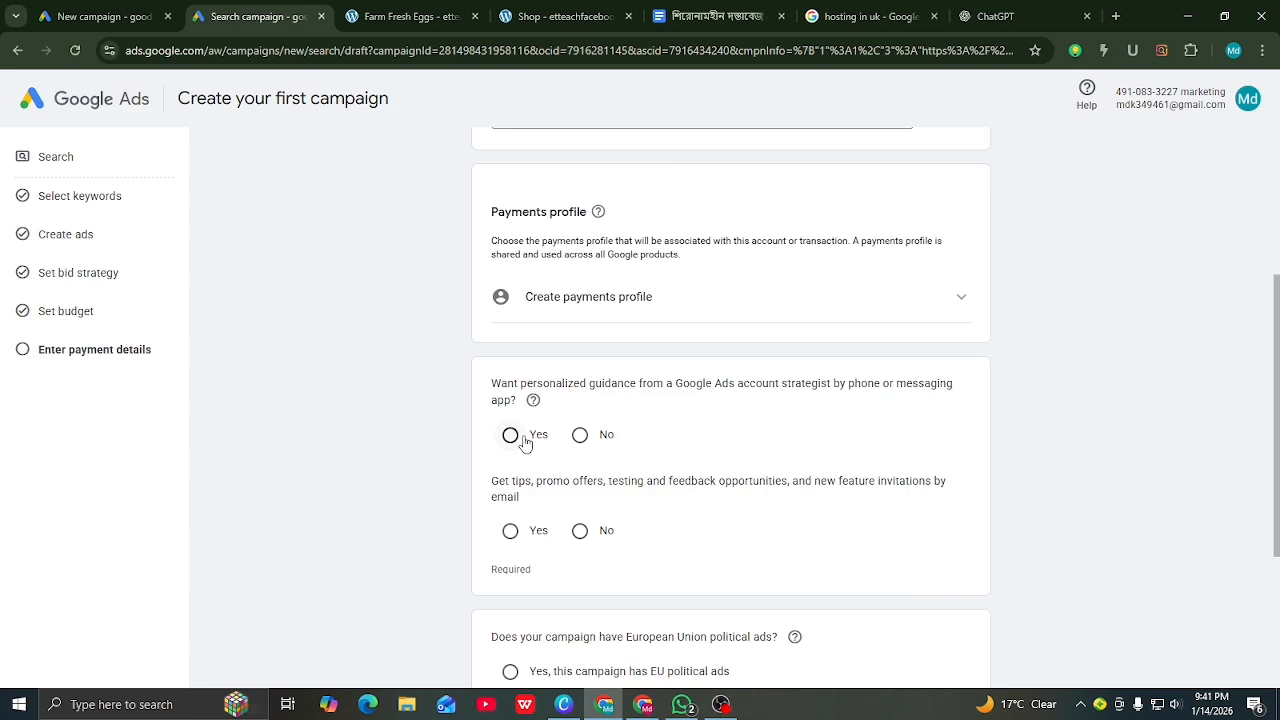
# Step: Submit the payment details form, which flags the unanswered email-tips and EU political ads questions
pyautogui.scroll(3, 525, 443)
pyautogui.scroll(-5, 525, 443)
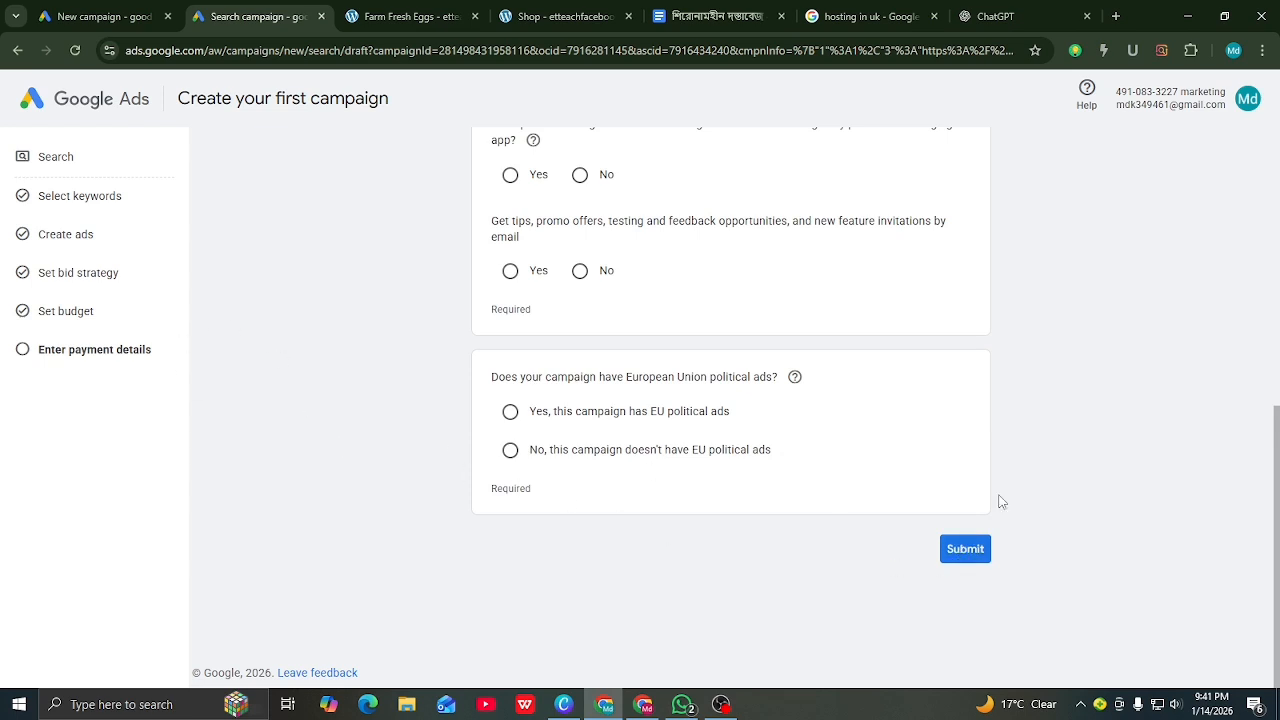
pyautogui.click(970, 550)
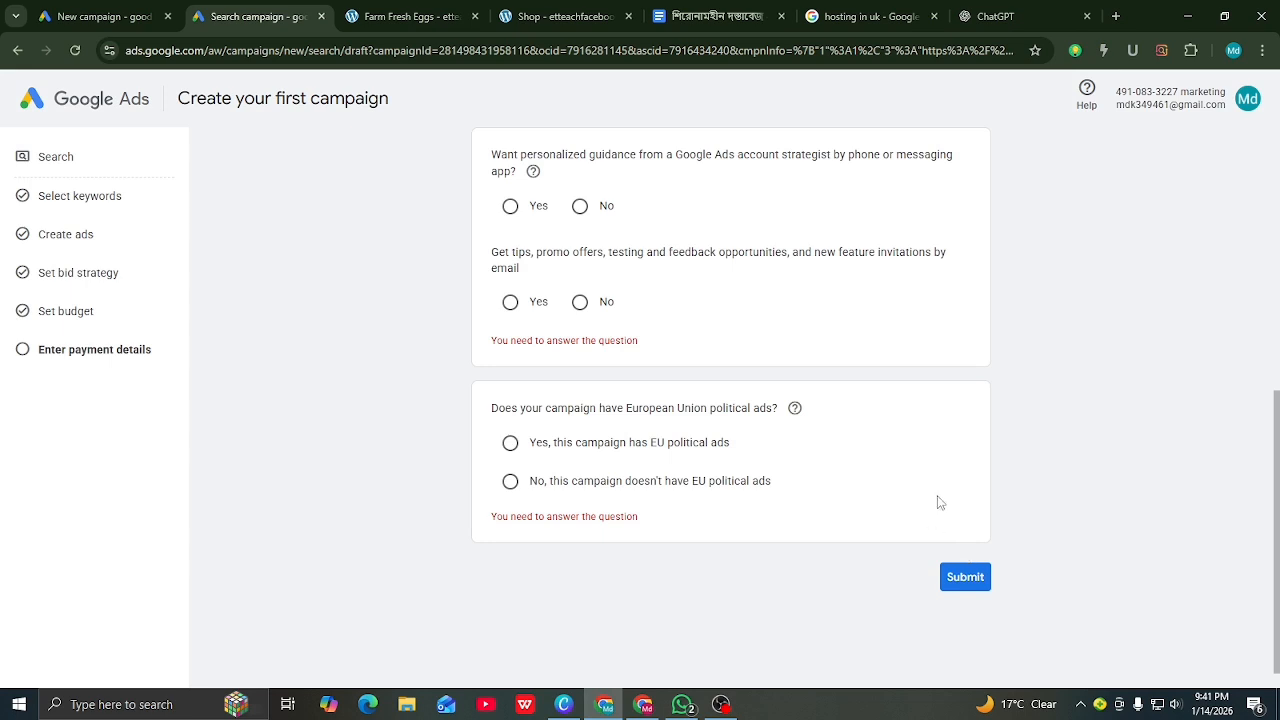
pyautogui.scroll(5, 593, 340)
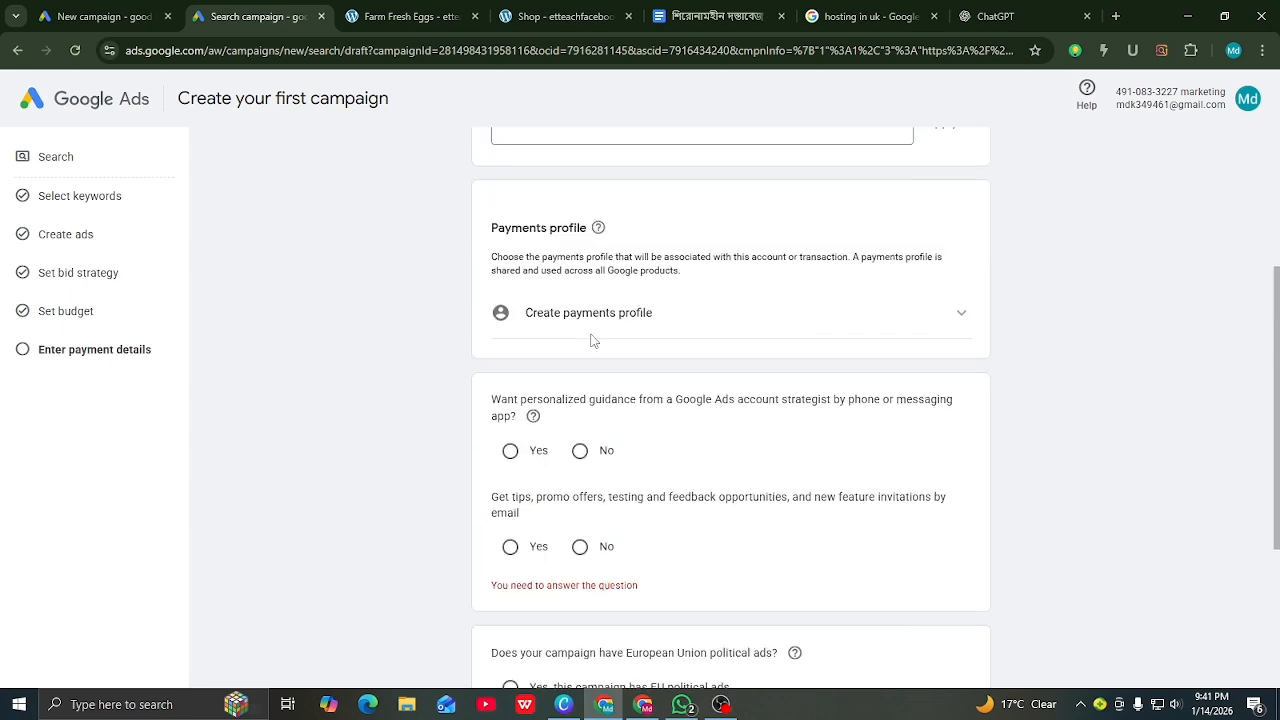
pyautogui.scroll(-5, 580, 330)
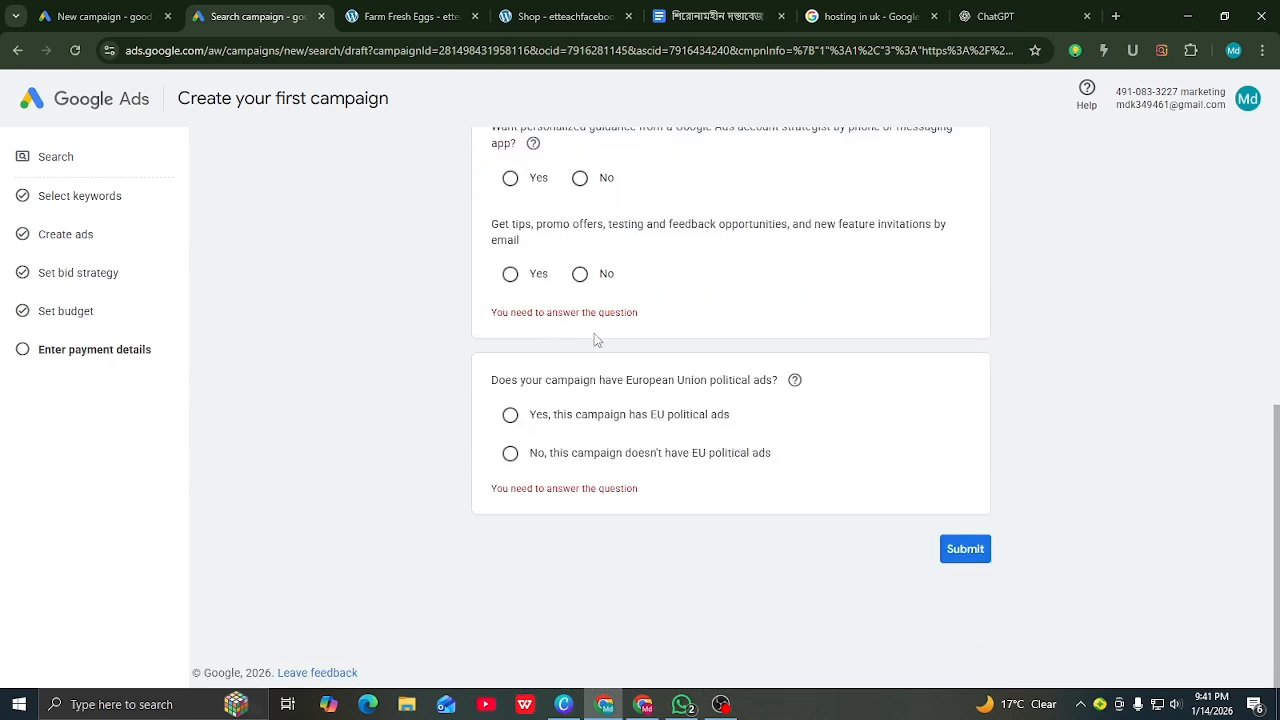
pyautogui.scroll(2, 594, 336)
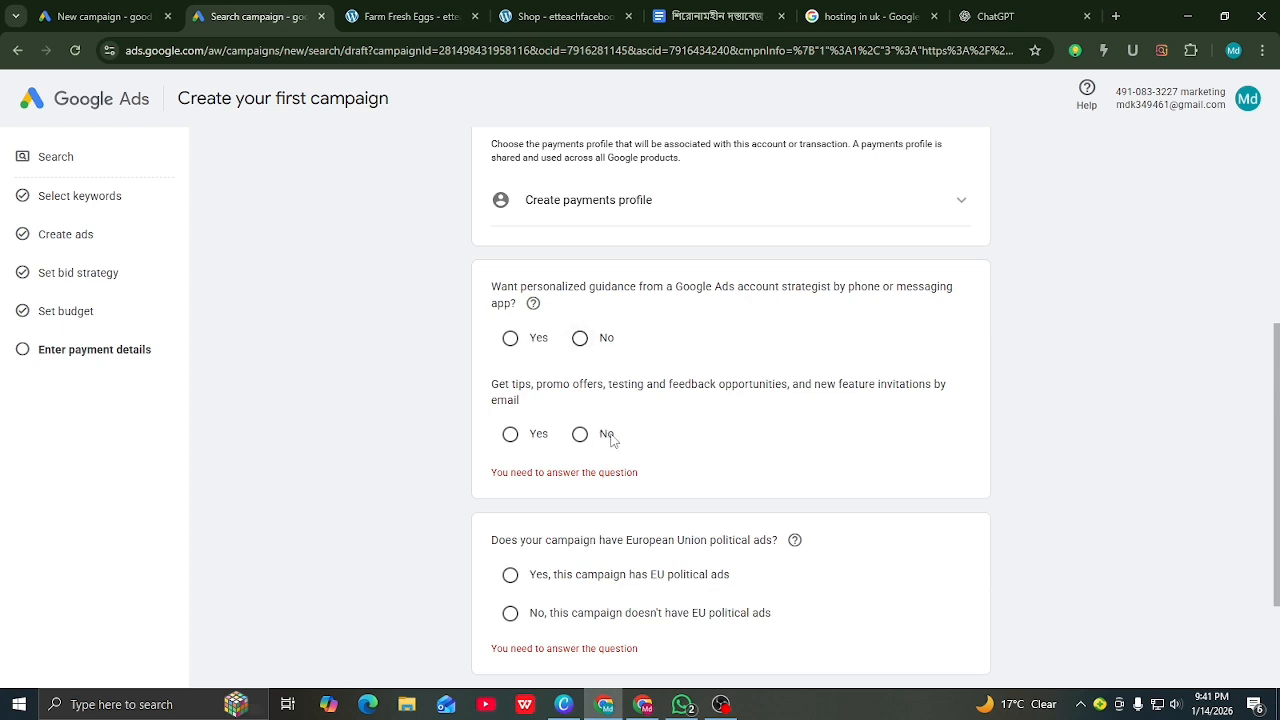
pyautogui.scroll(4, 624, 440)
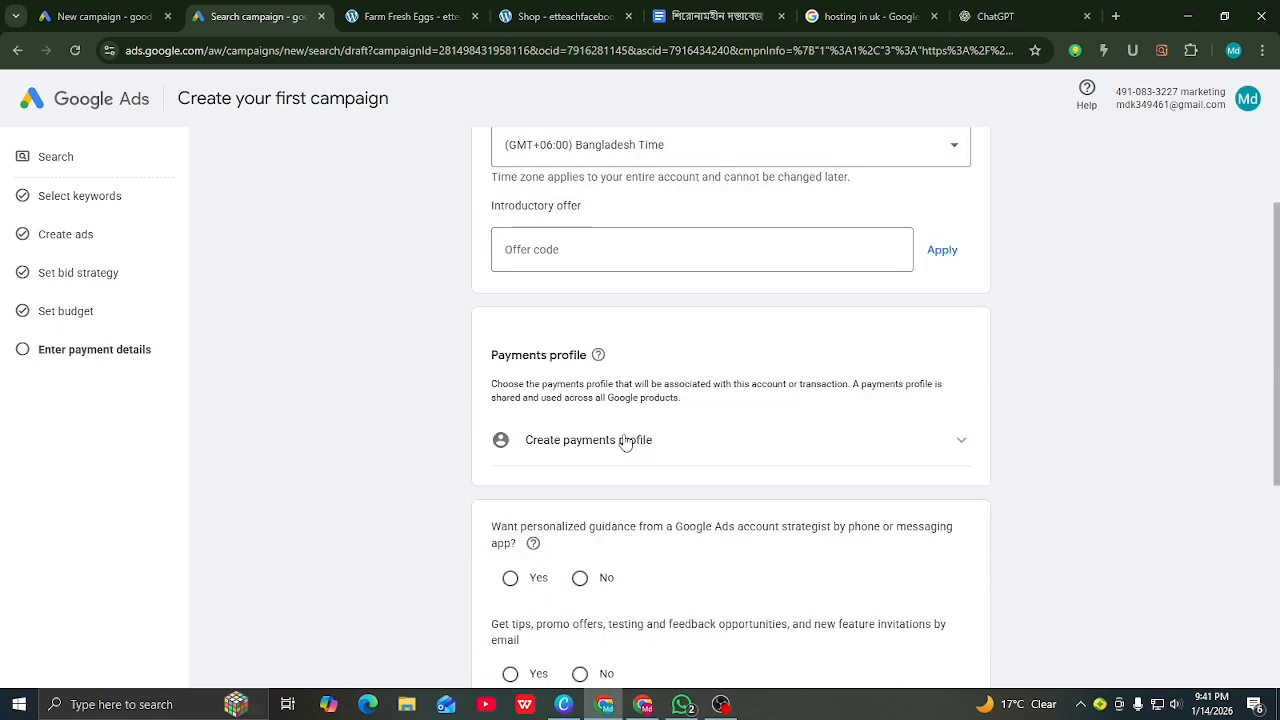